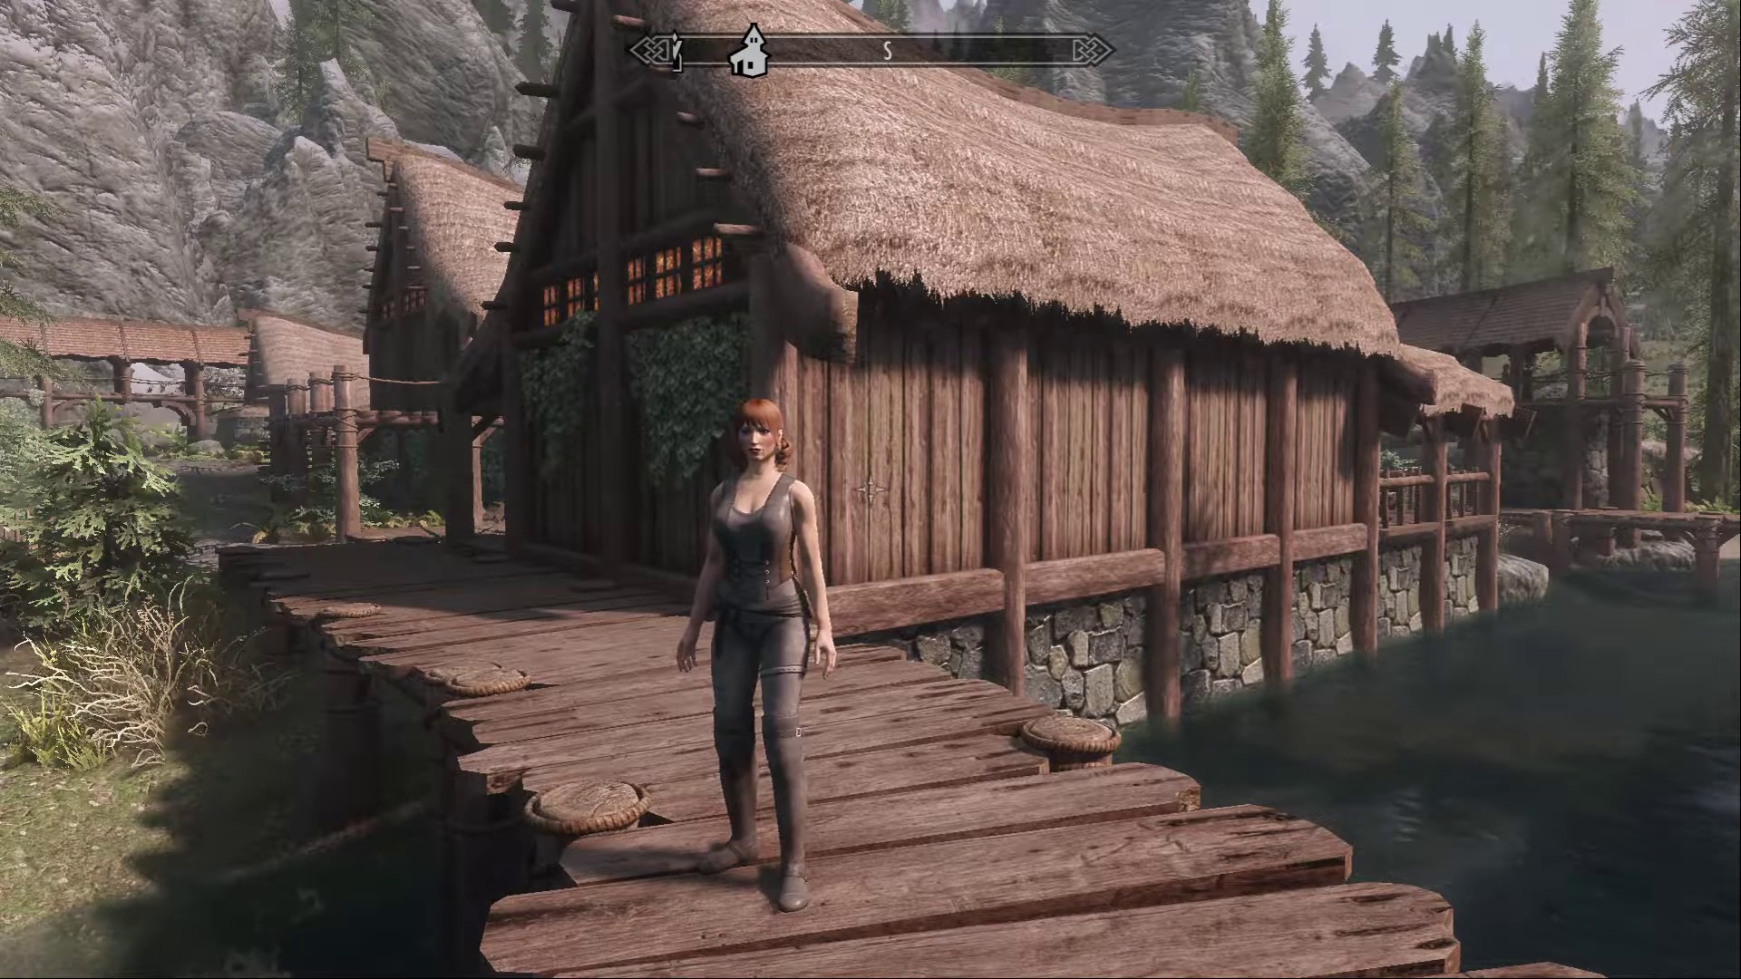
Equip the Simply Leather Shorts (Plain) on the character, then swap them for the Simply Leather Vest and Simply Pants
{"action": "key", "text": "i"}
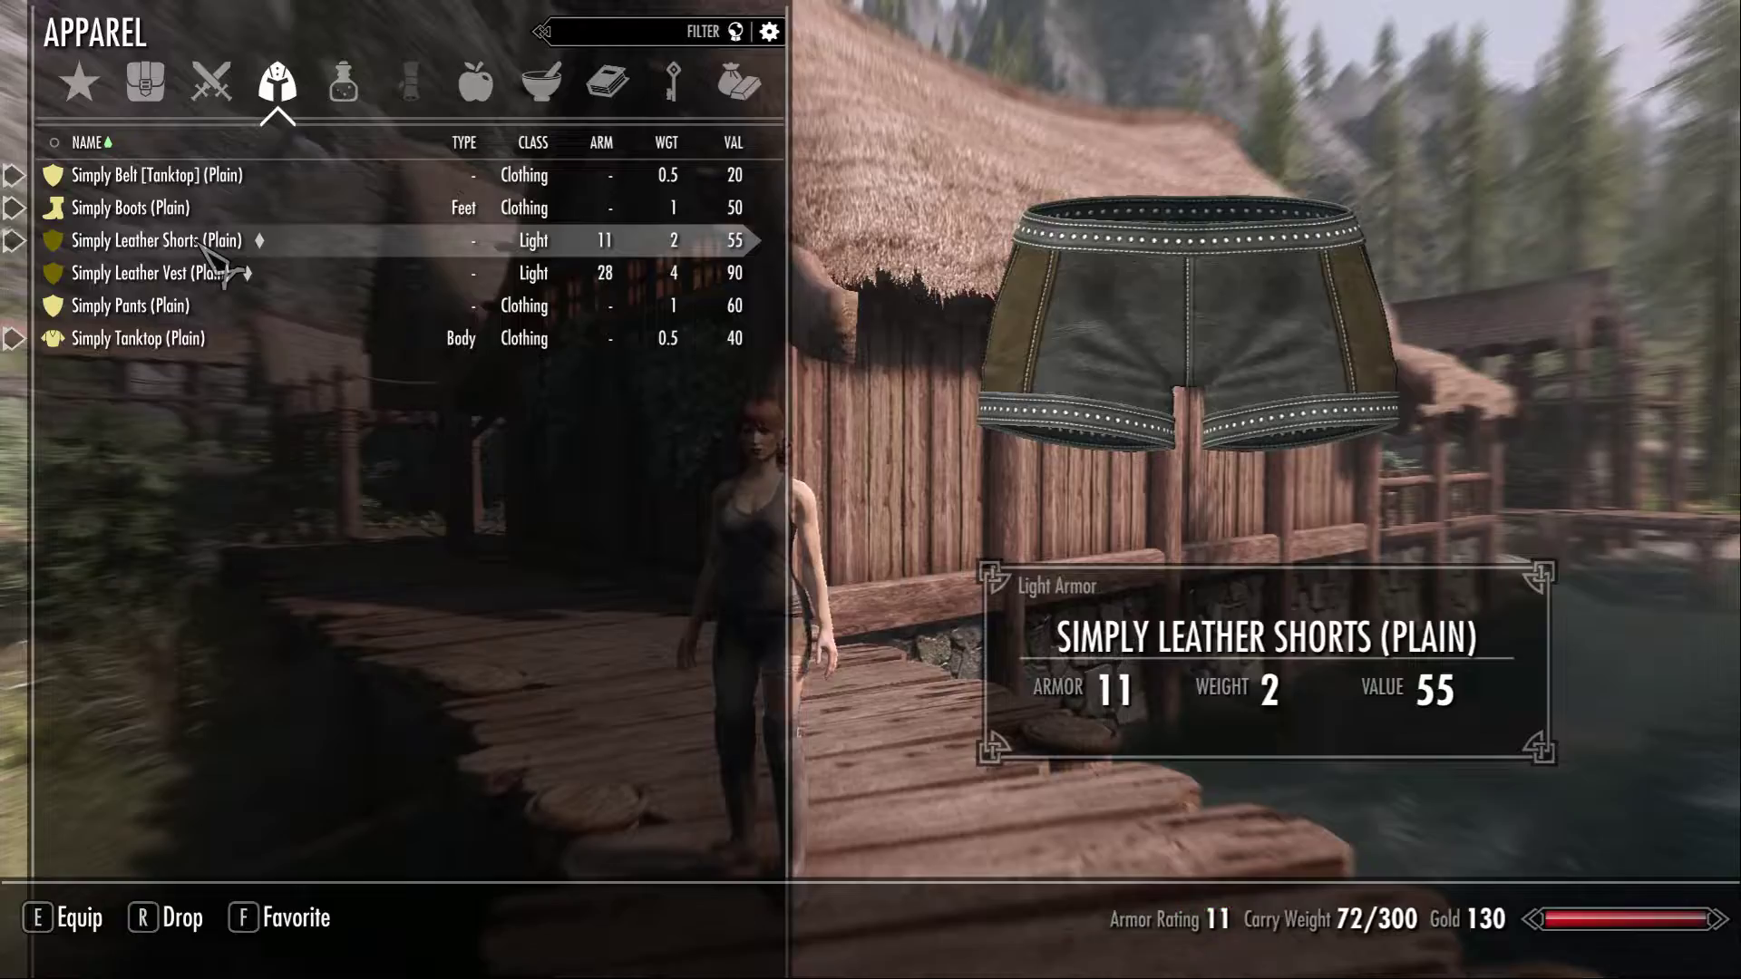
{"action": "key", "text": "Tab"}
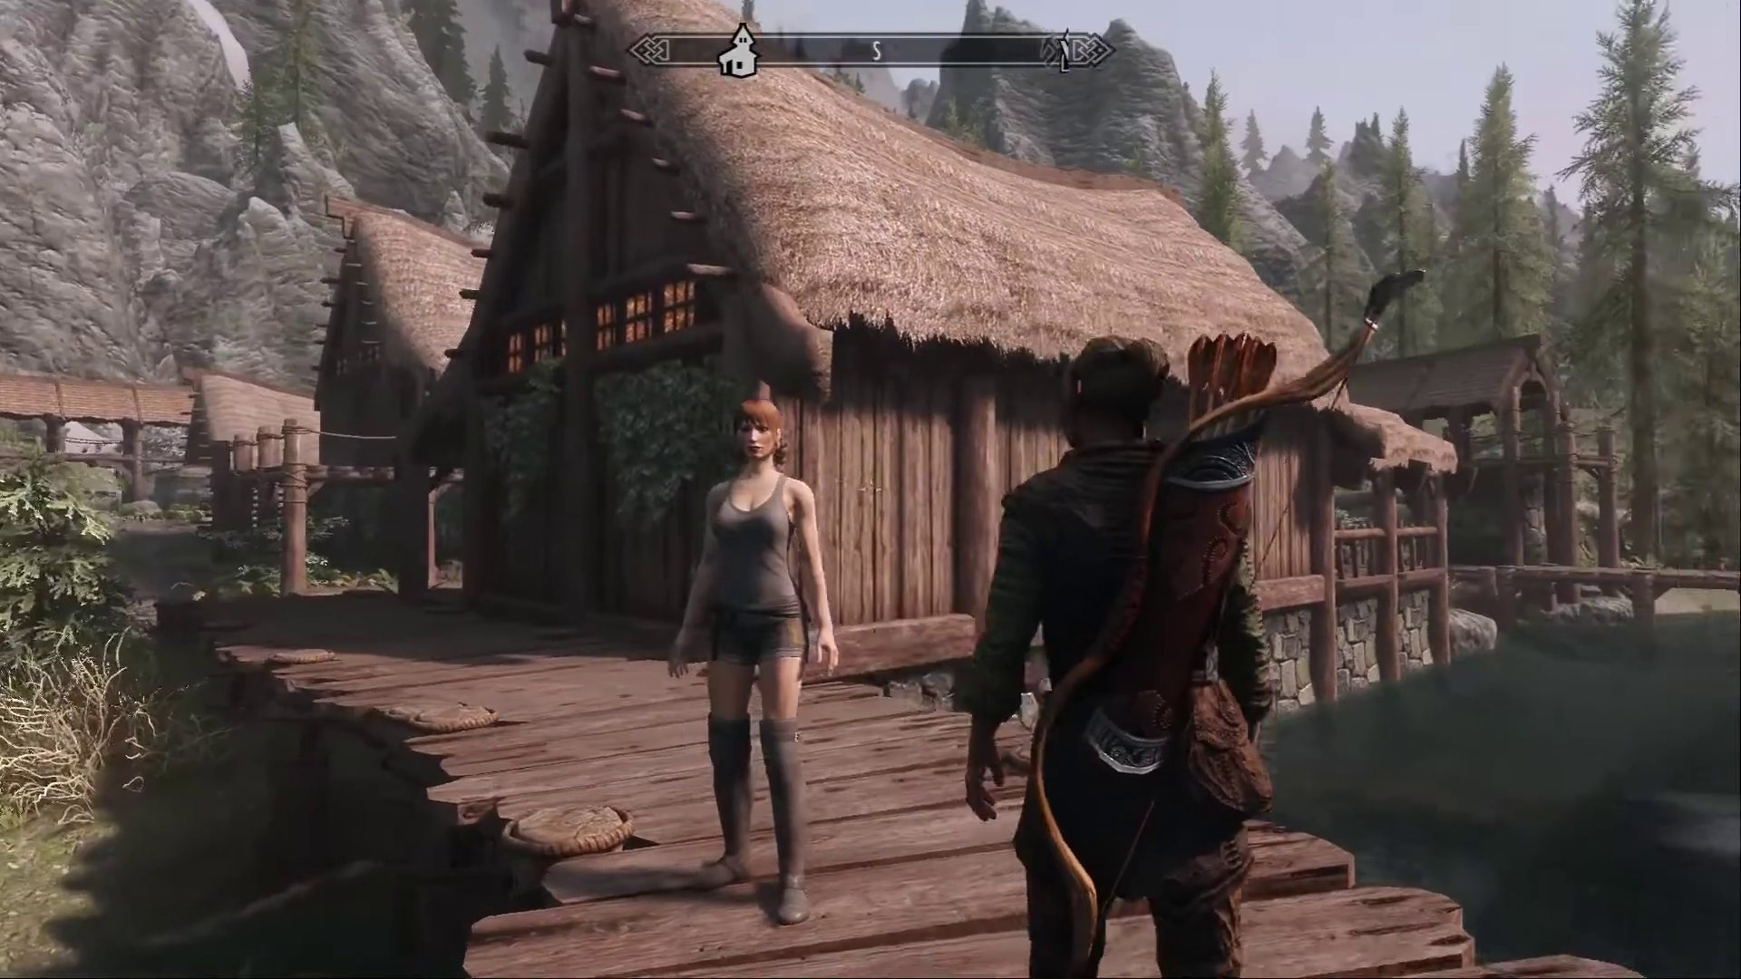
{"action": "key", "text": "i"}
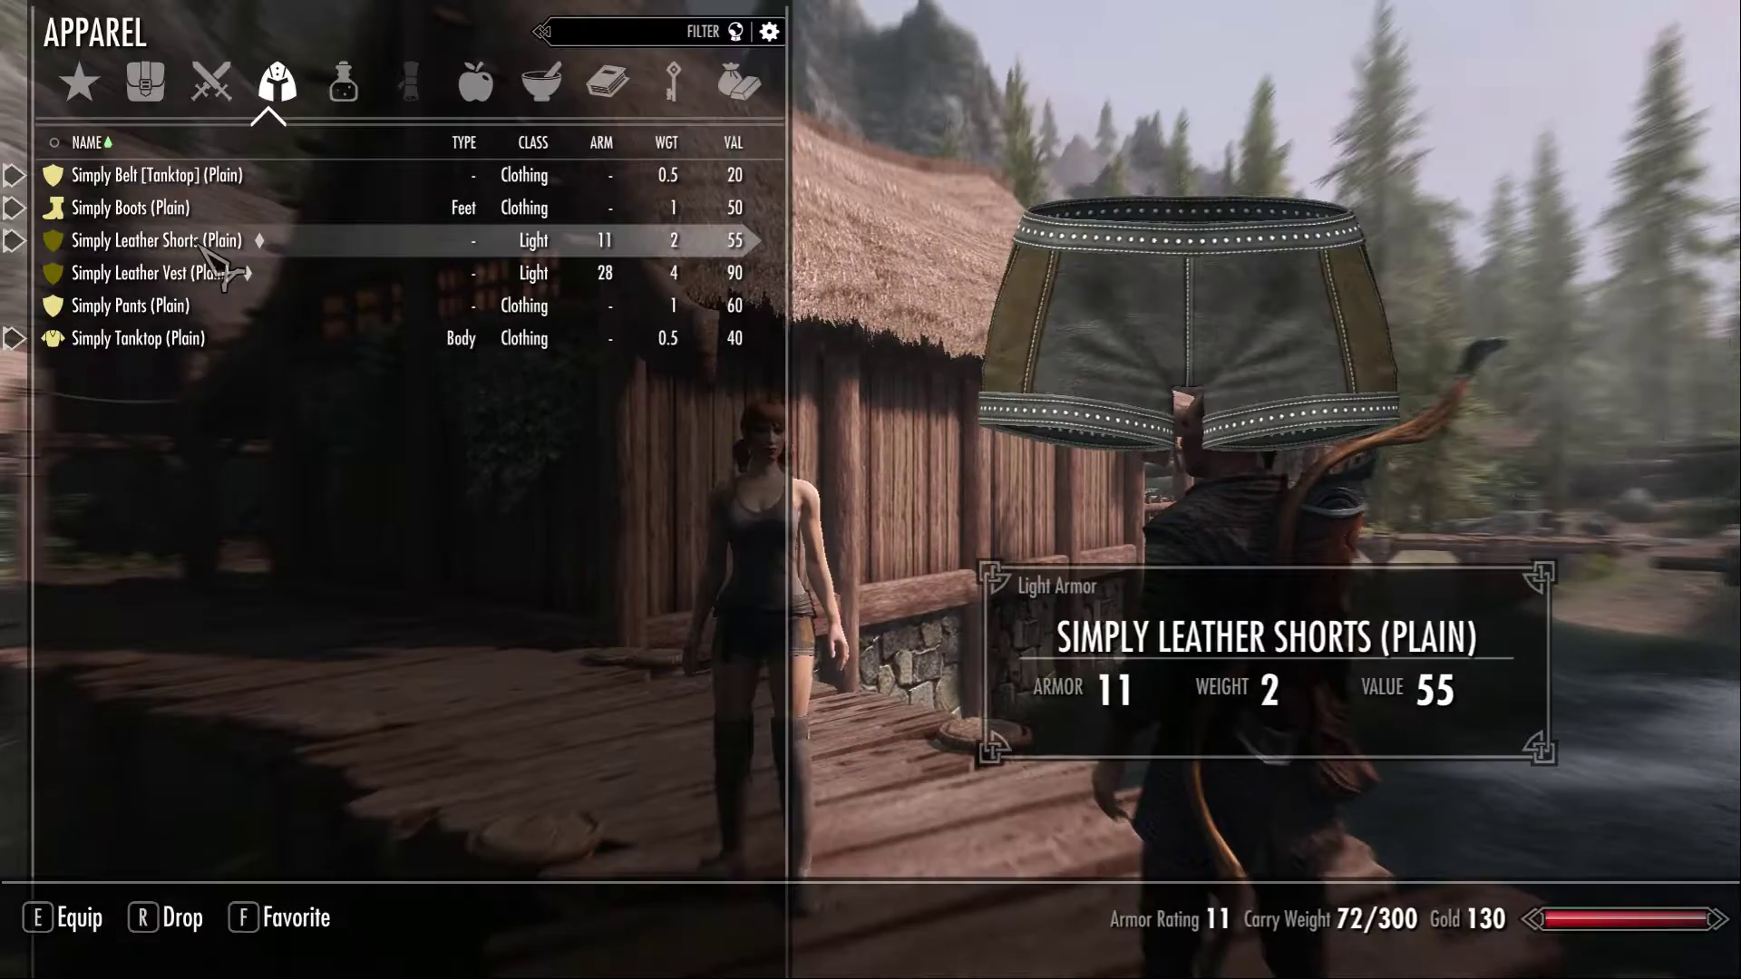
{"action": "left_click", "coordinate": [198, 272]}
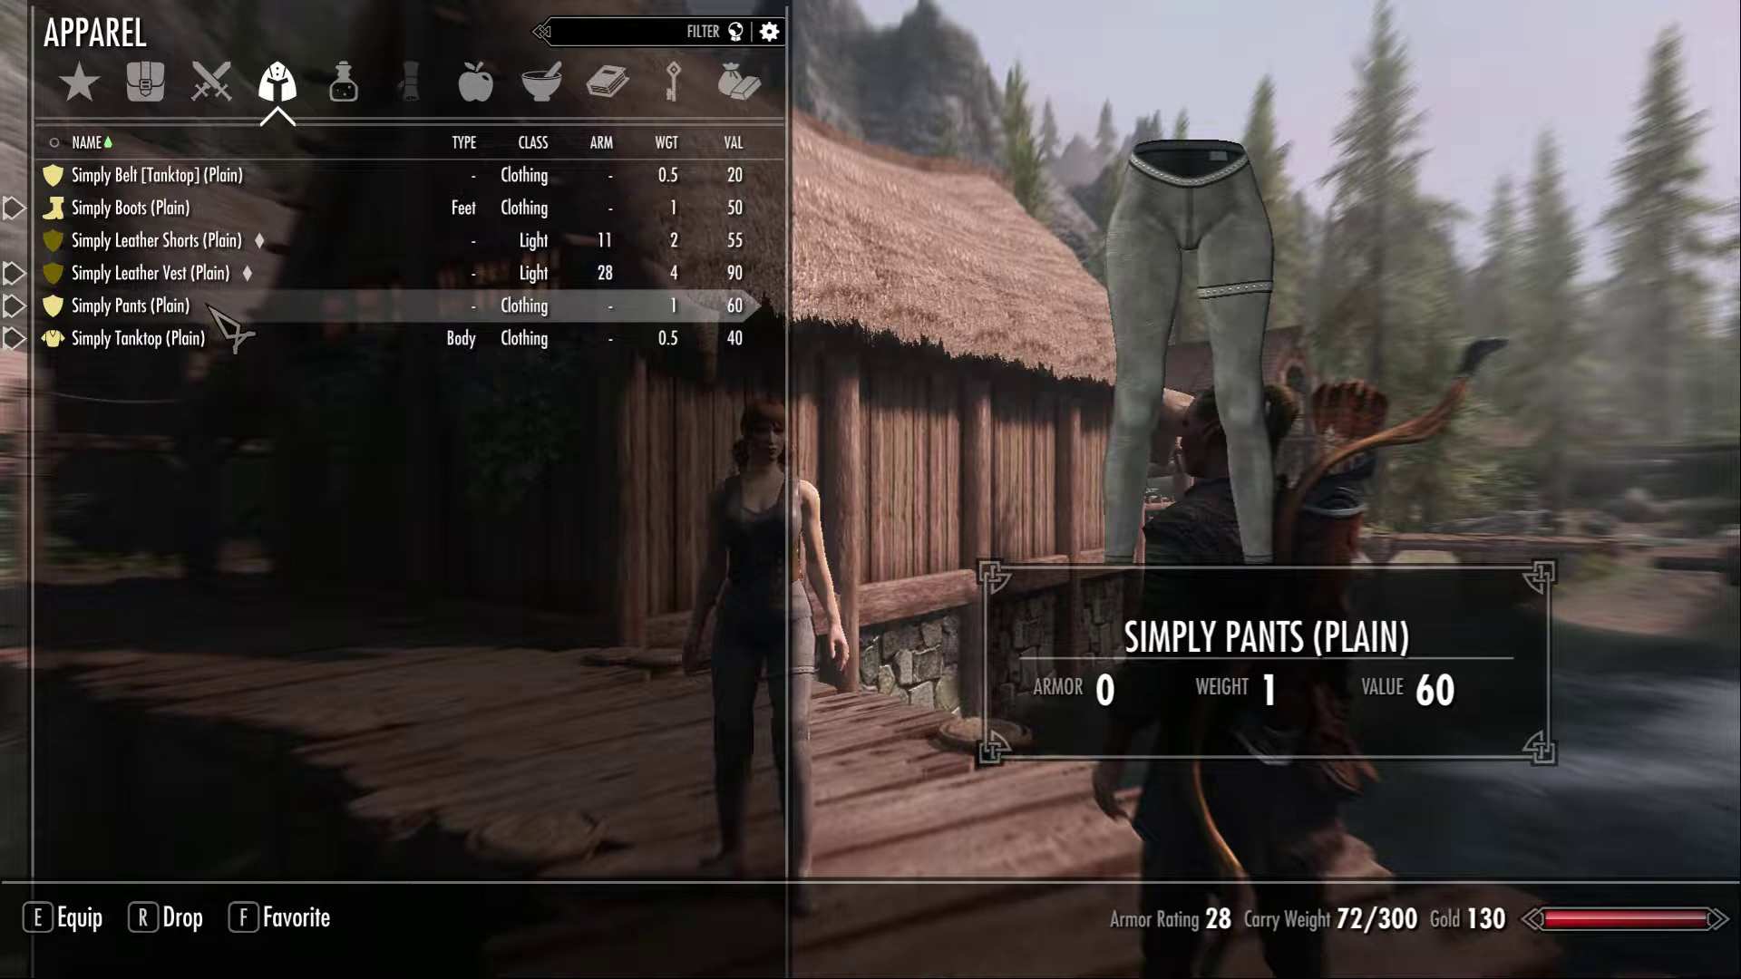
{"action": "key", "text": "Tab"}
{"action": "key", "text": "w"}
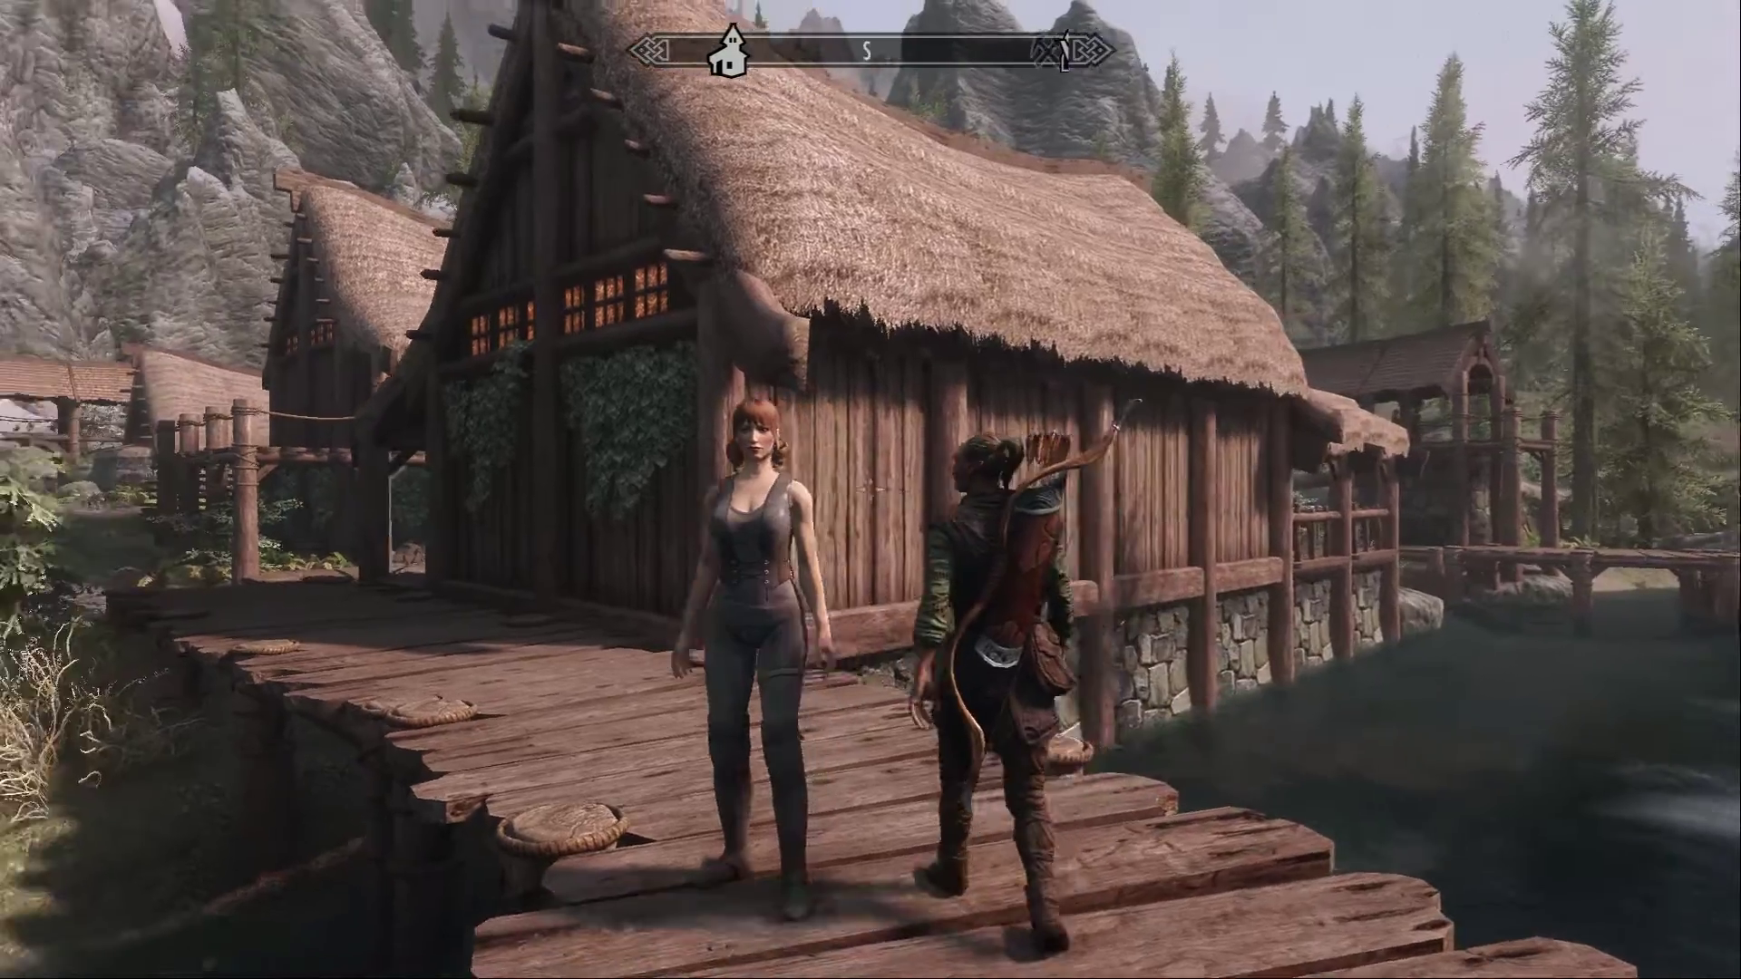
{"action": "key", "text": "Tab"}
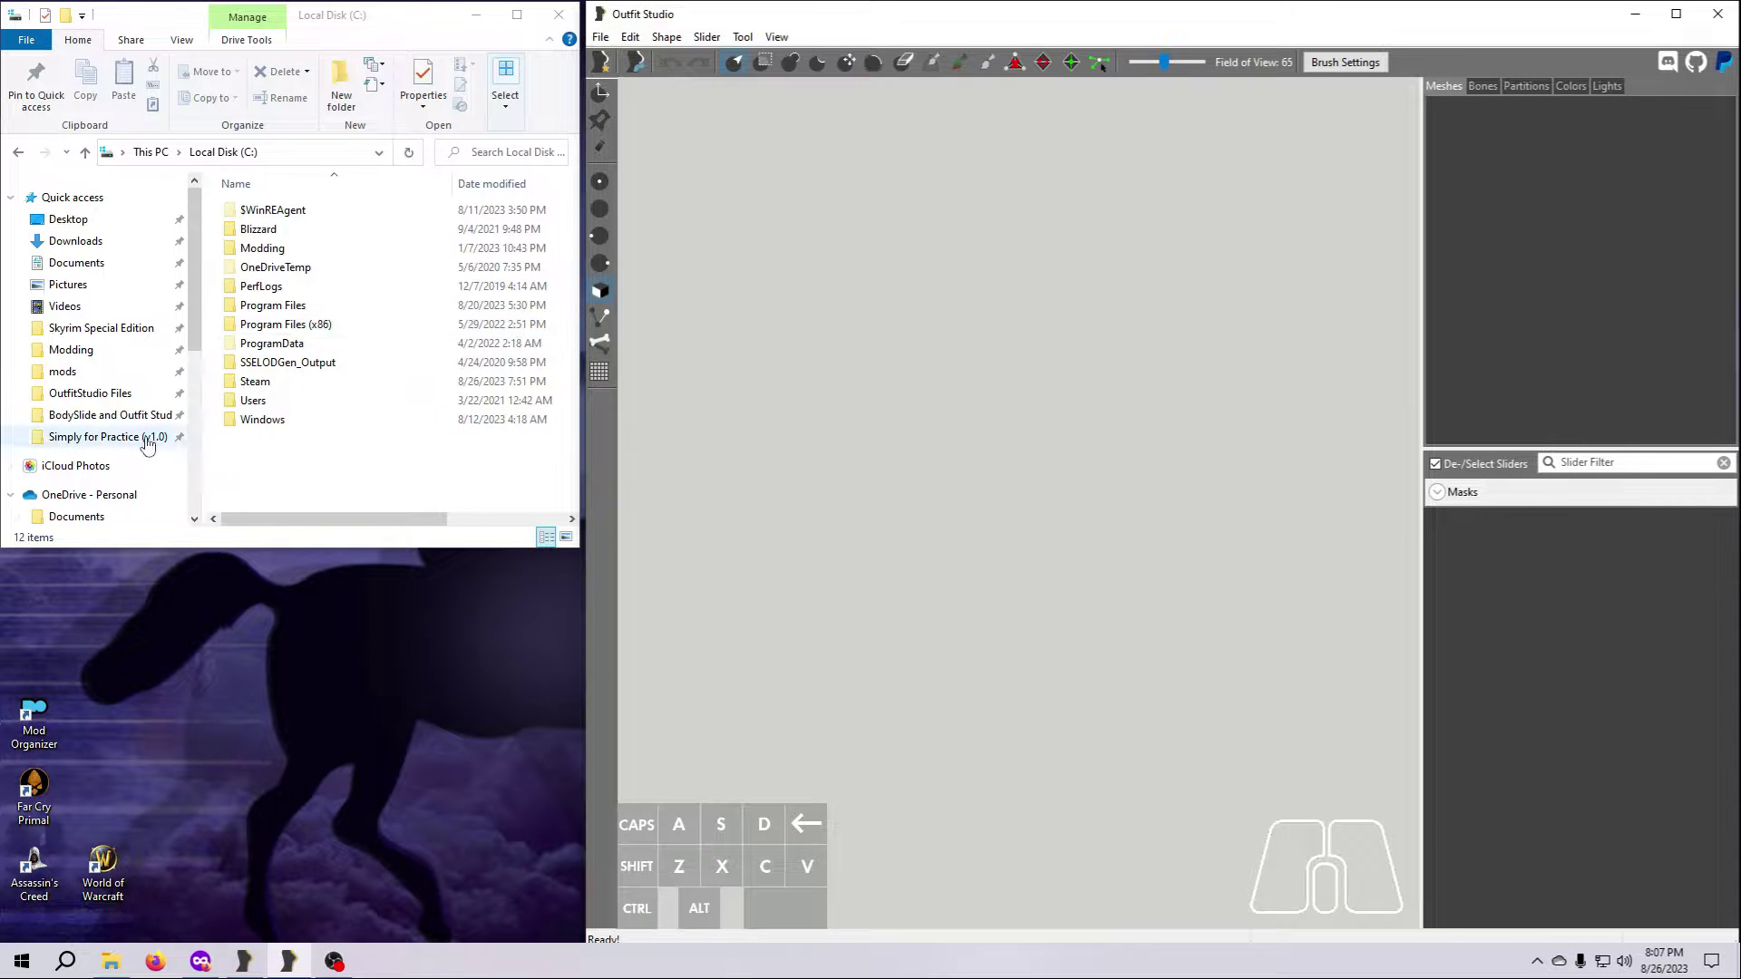
Open the meshes\simply_clothes\demo folder of the Simply for Practice (v1.0) mod
{"action": "left_click", "coordinate": [127, 439]}
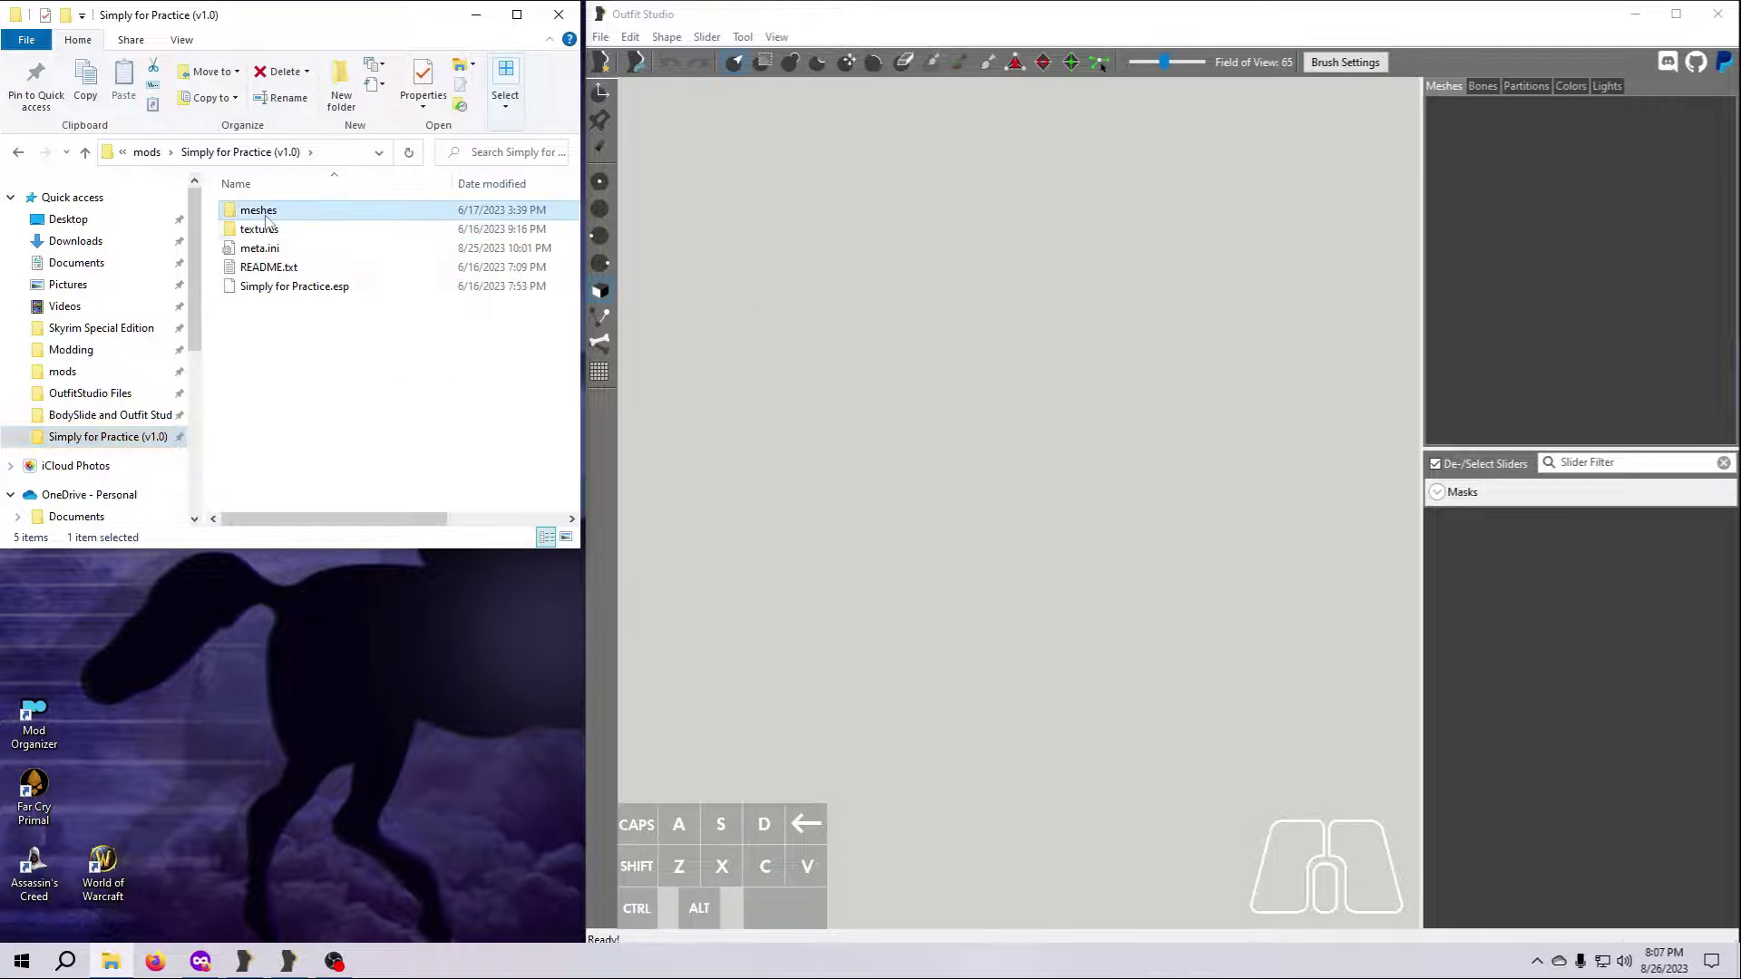
{"action": "double_click", "coordinate": [259, 211]}
{"action": "left_click", "coordinate": [268, 232]}
{"action": "double_click", "coordinate": [268, 232]}
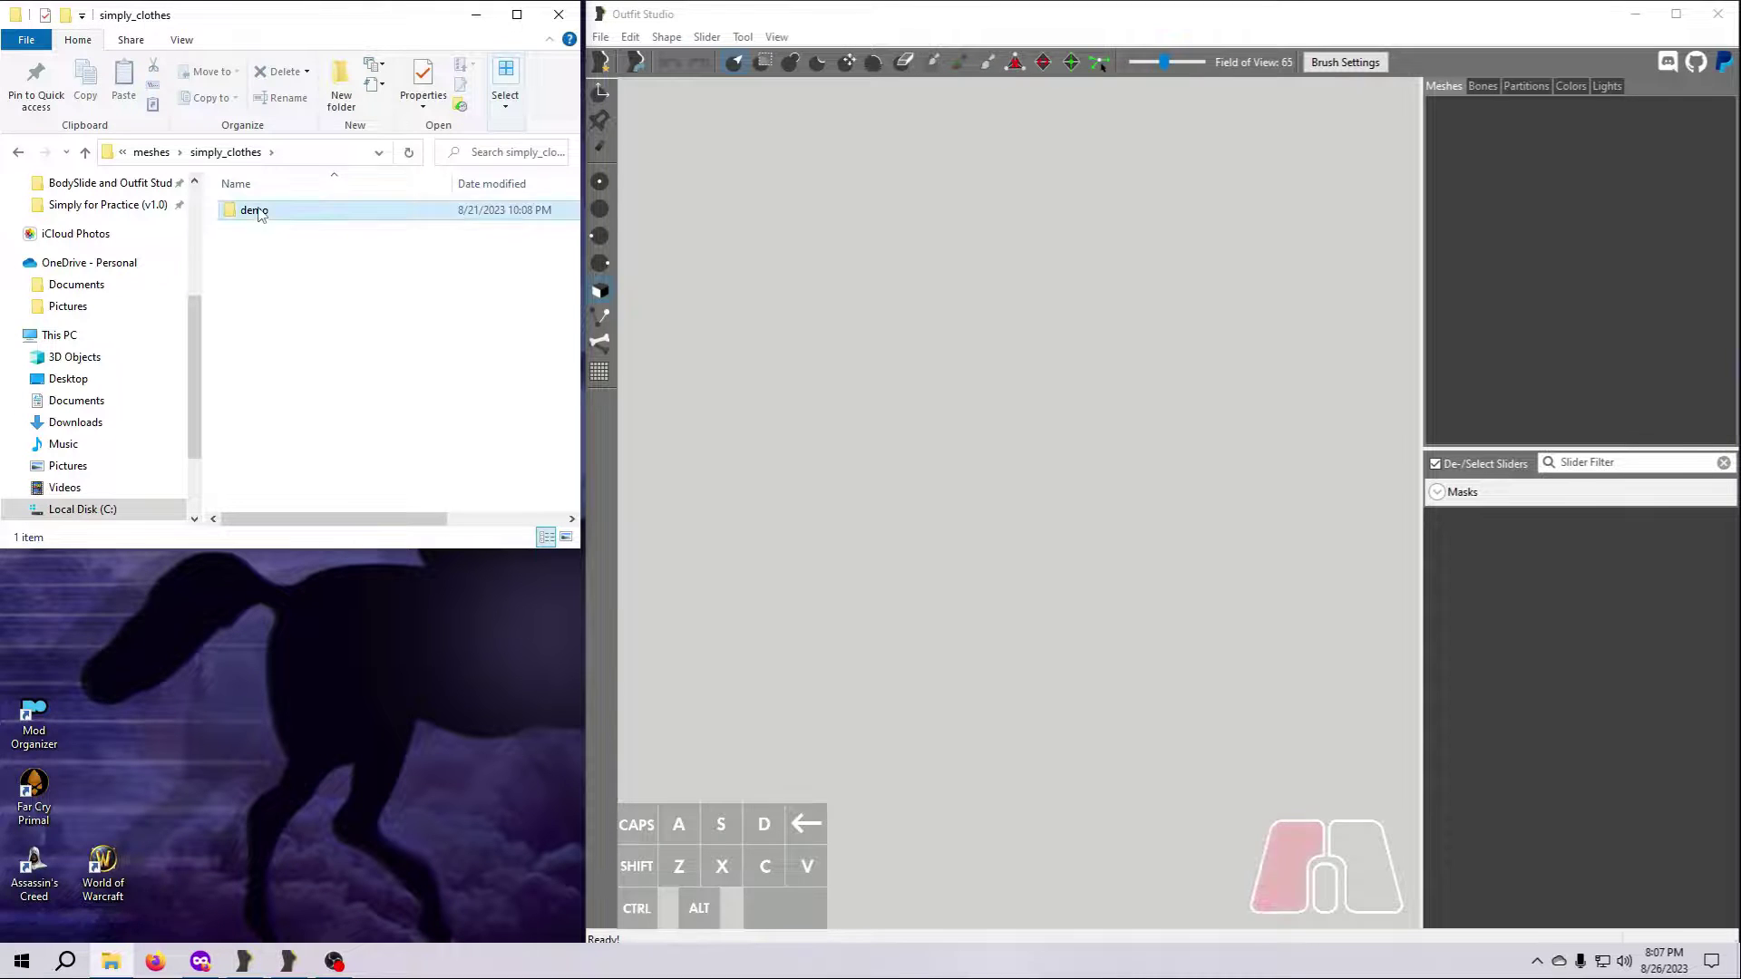
{"action": "double_click", "coordinate": [258, 211]}
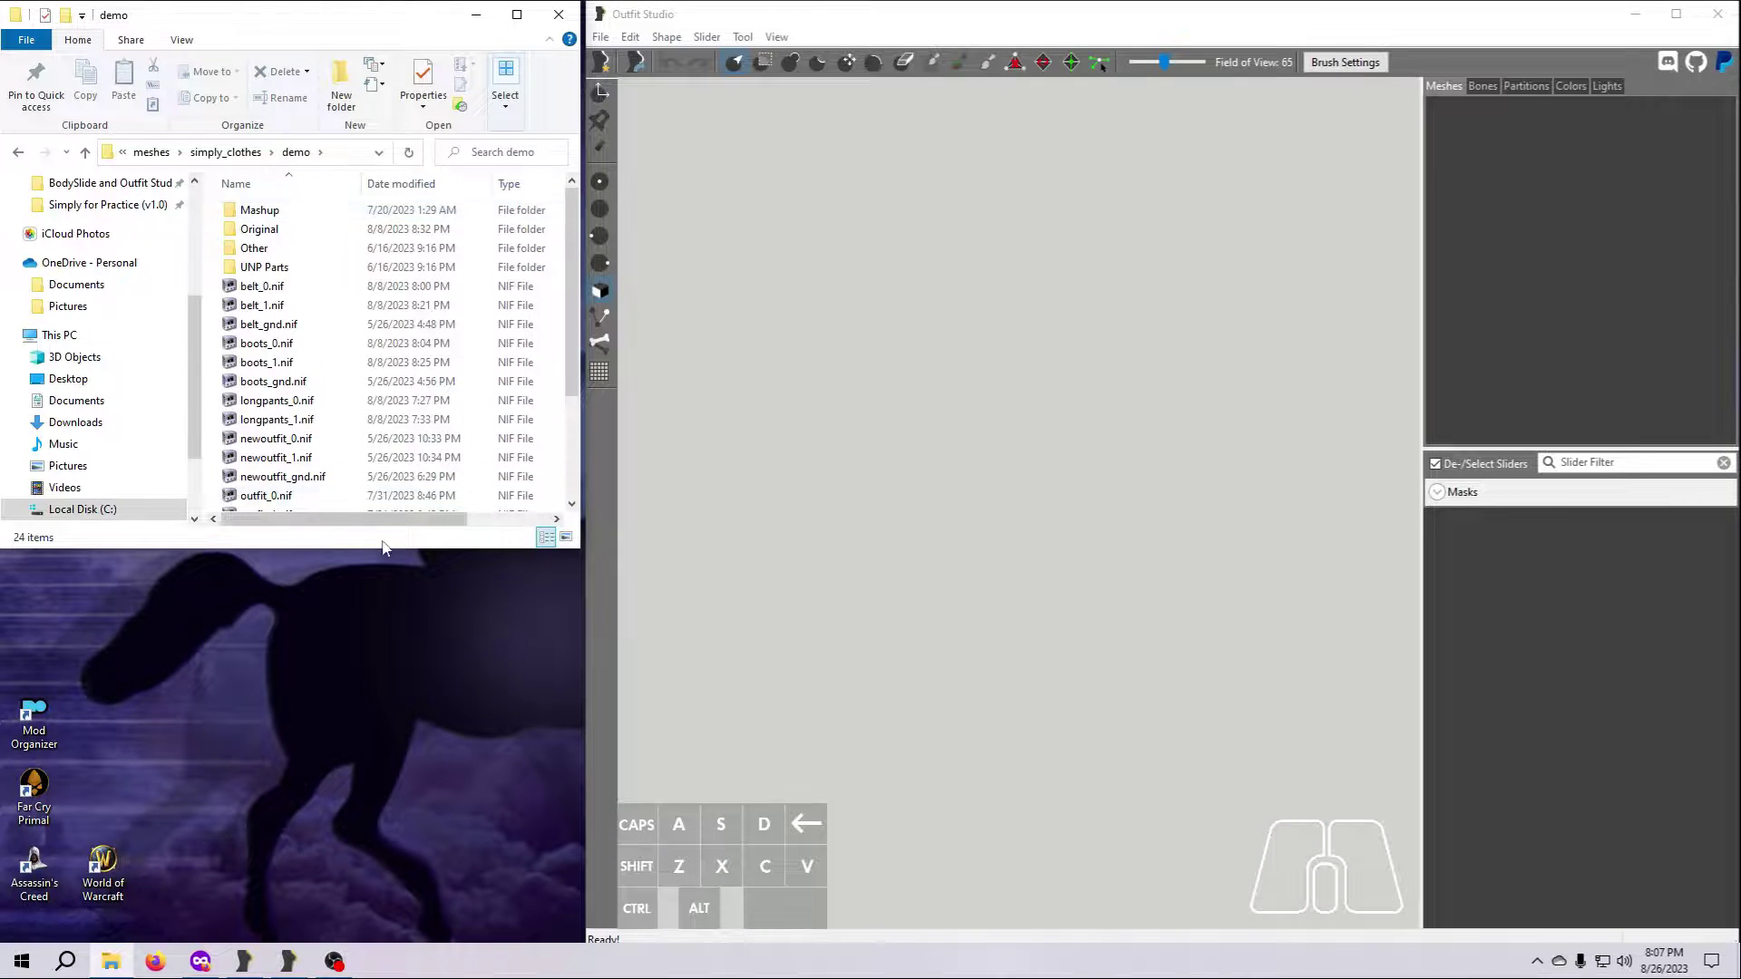
Import top_0.nif from the demo folder and pants_0.nif from its Original subfolder into the empty Outfit Studio project
{"action": "left_click_drag", "start_coordinate": [381, 548], "coordinate": [370, 823]}
{"action": "left_click_drag", "start_coordinate": [263, 610], "coordinate": [957, 568]}
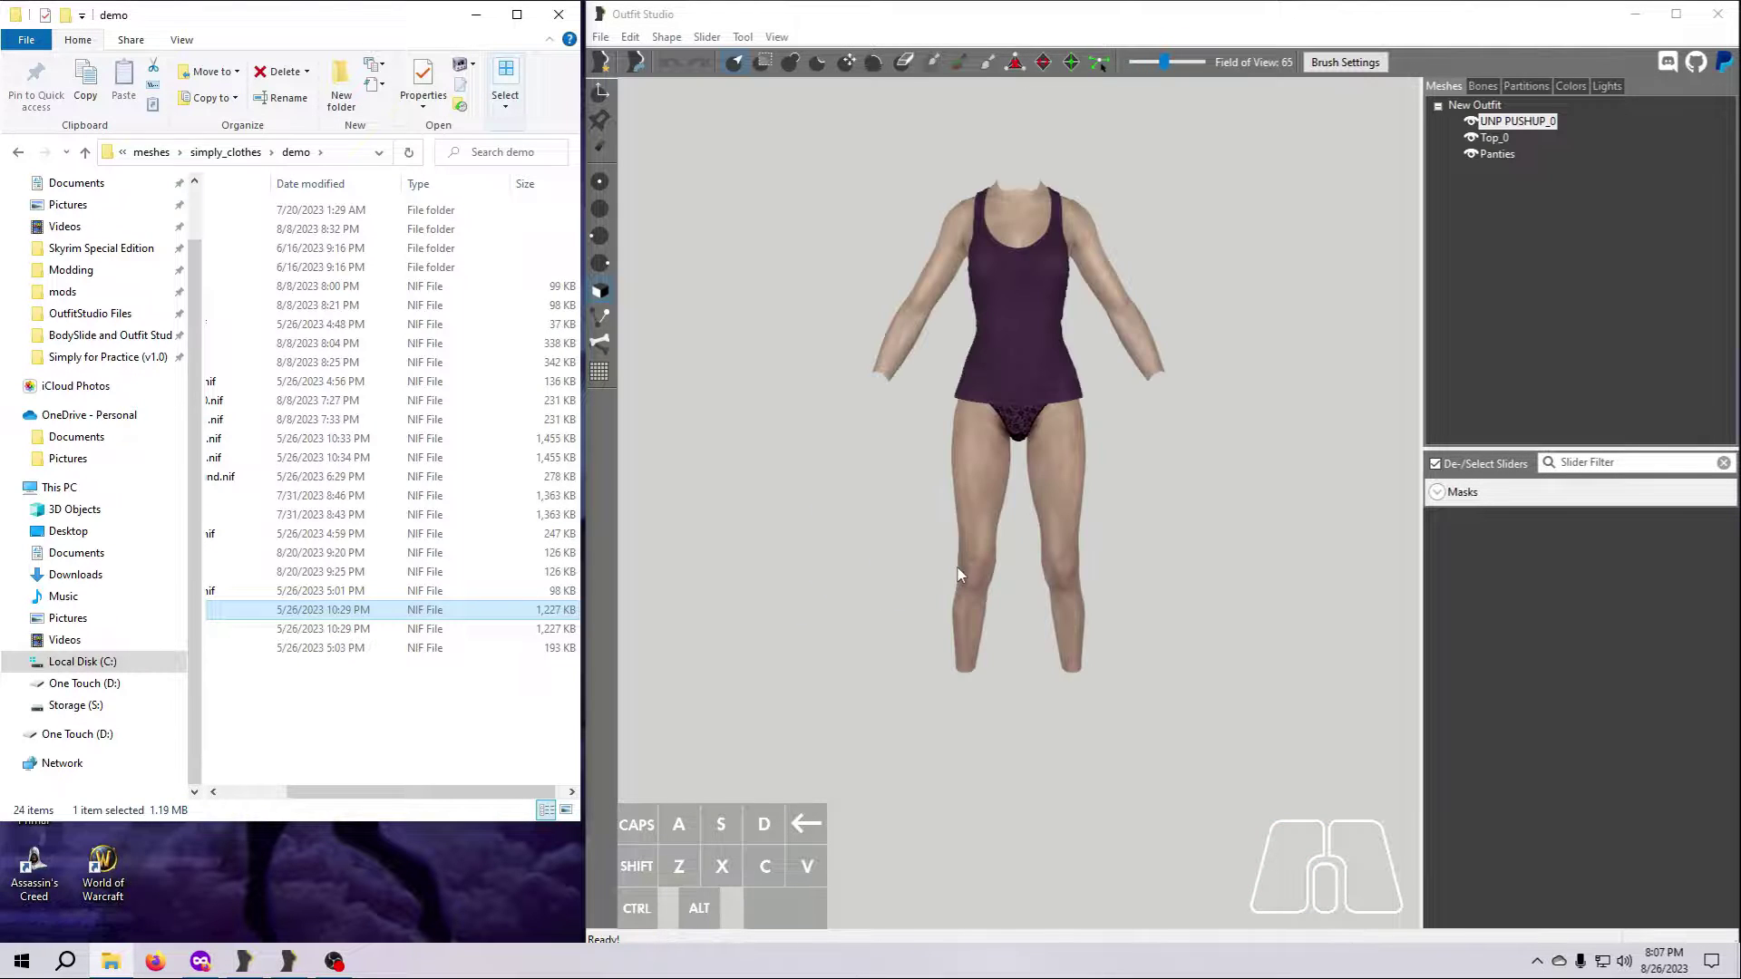
{"action": "left_click_drag", "start_coordinate": [389, 801], "coordinate": [297, 801]}
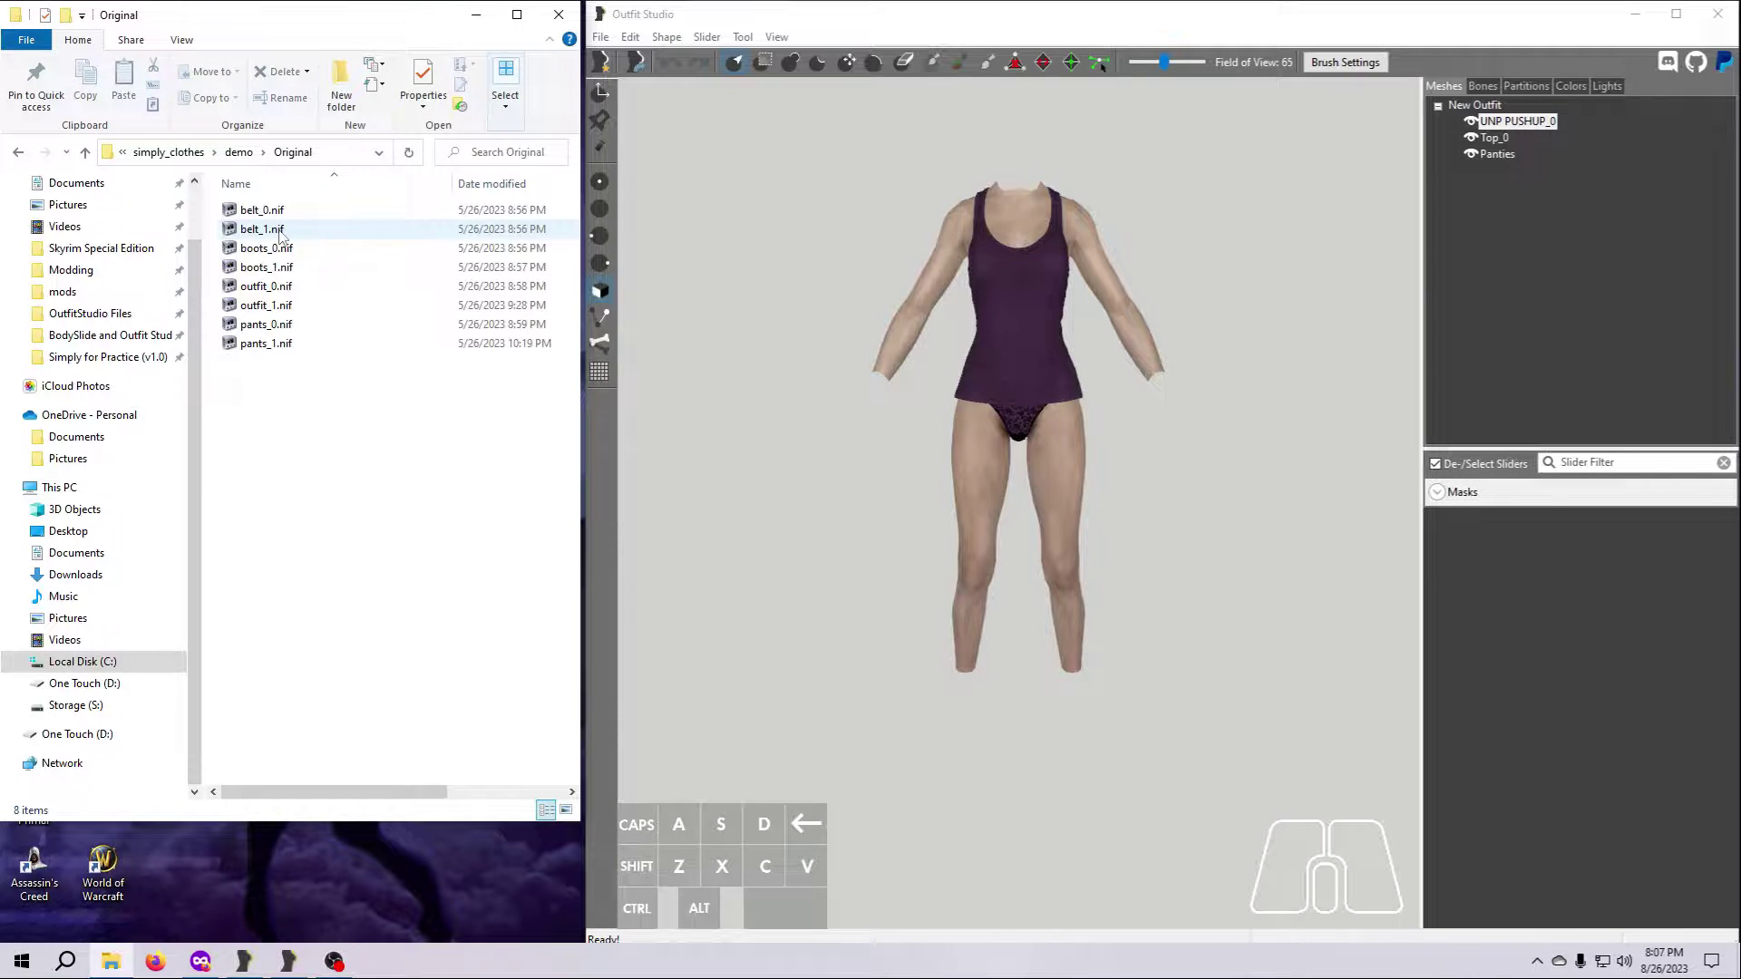
{"action": "left_click", "coordinate": [298, 328]}
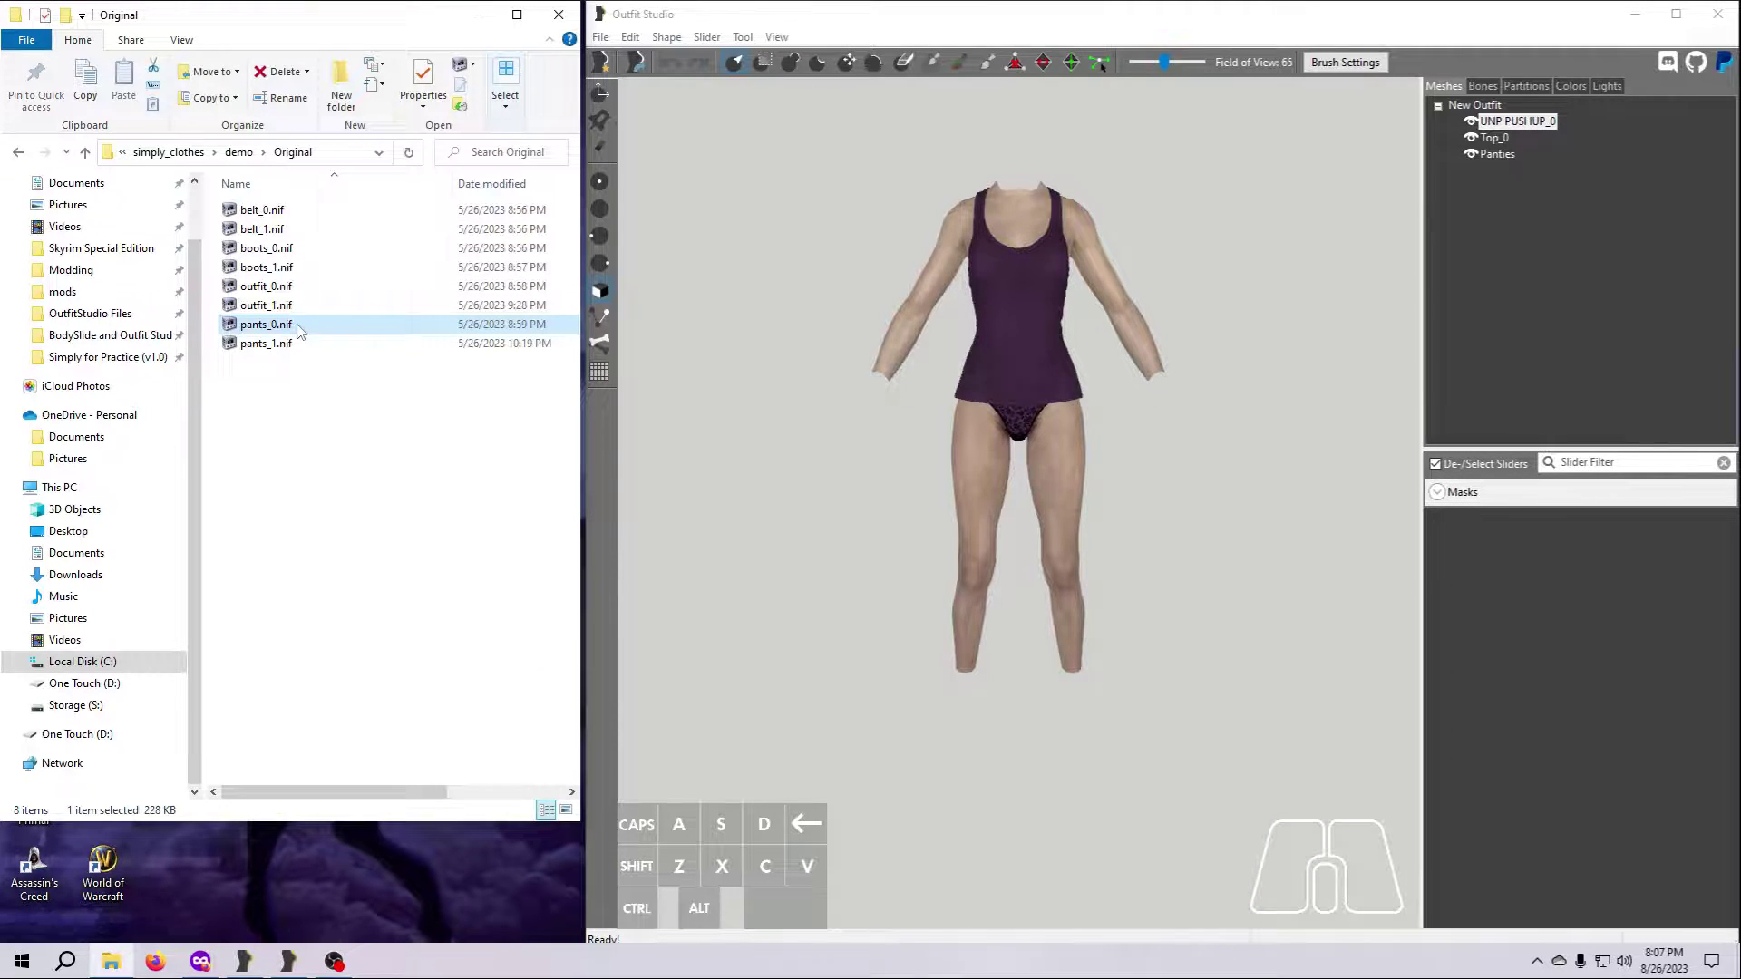
{"action": "left_click_drag", "start_coordinate": [299, 330], "coordinate": [791, 561]}
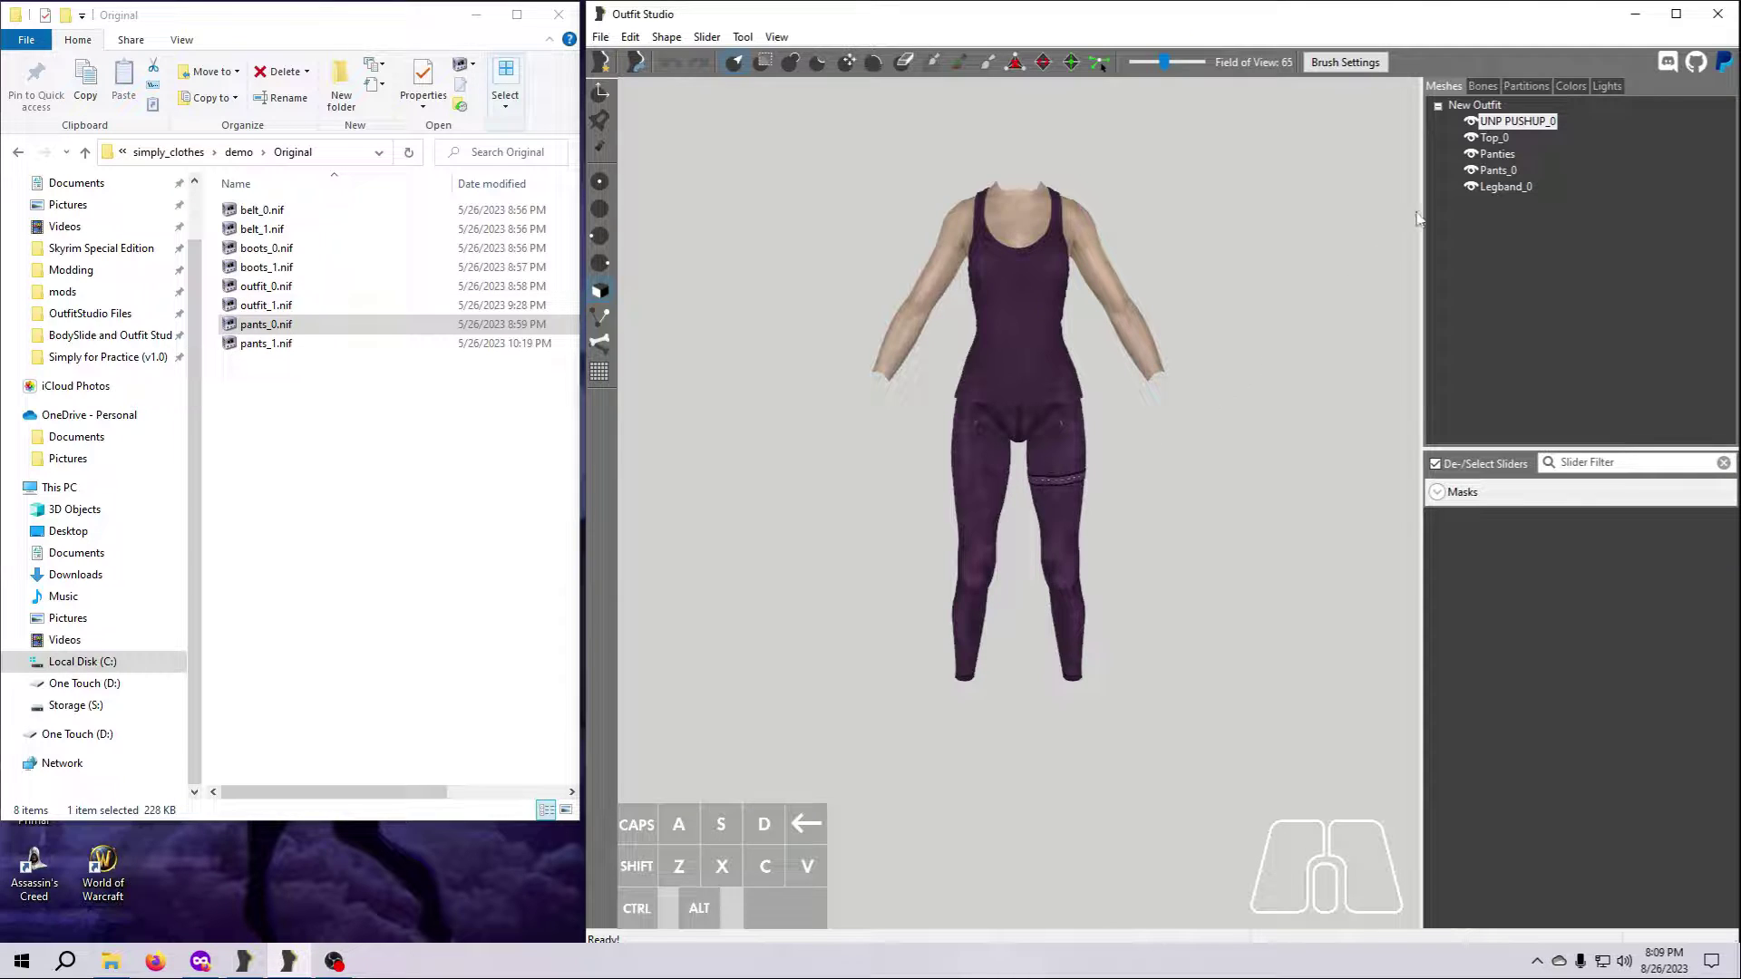
Check the partition types of the UNP PUSHUP_0, Top_0 and Panties meshes
{"action": "left_click", "coordinate": [1523, 124]}
{"action": "left_click", "coordinate": [1527, 88]}
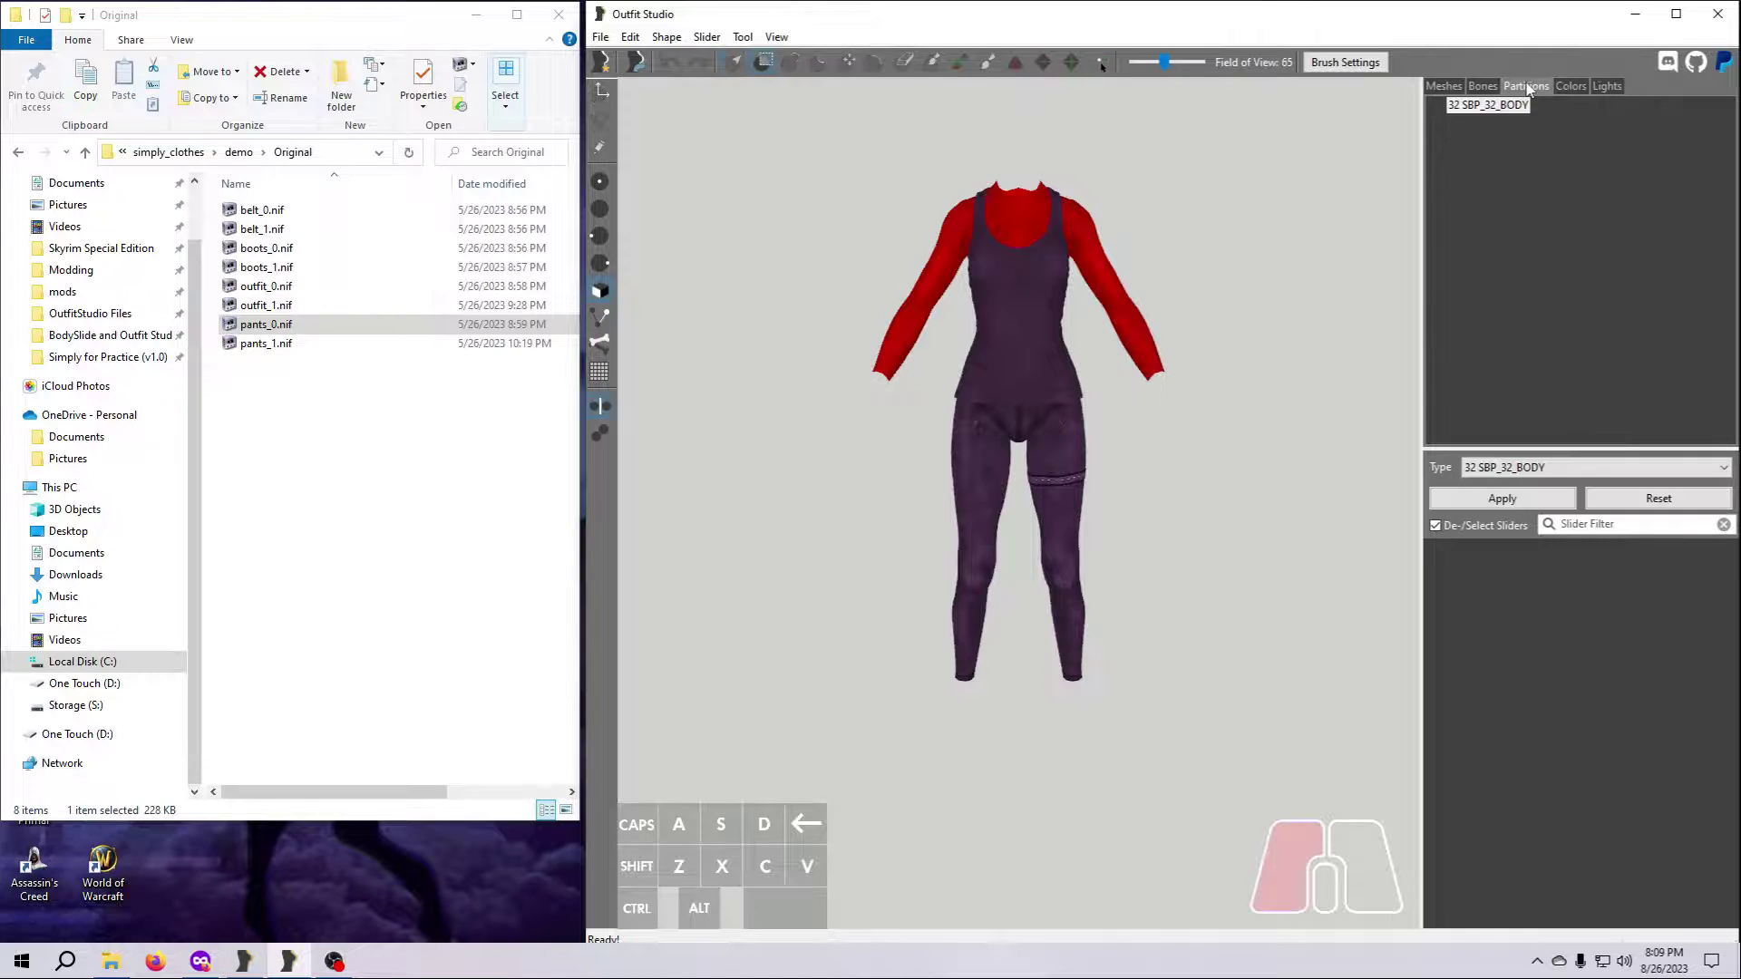
{"action": "left_click", "coordinate": [1444, 86]}
{"action": "left_click", "coordinate": [1492, 139]}
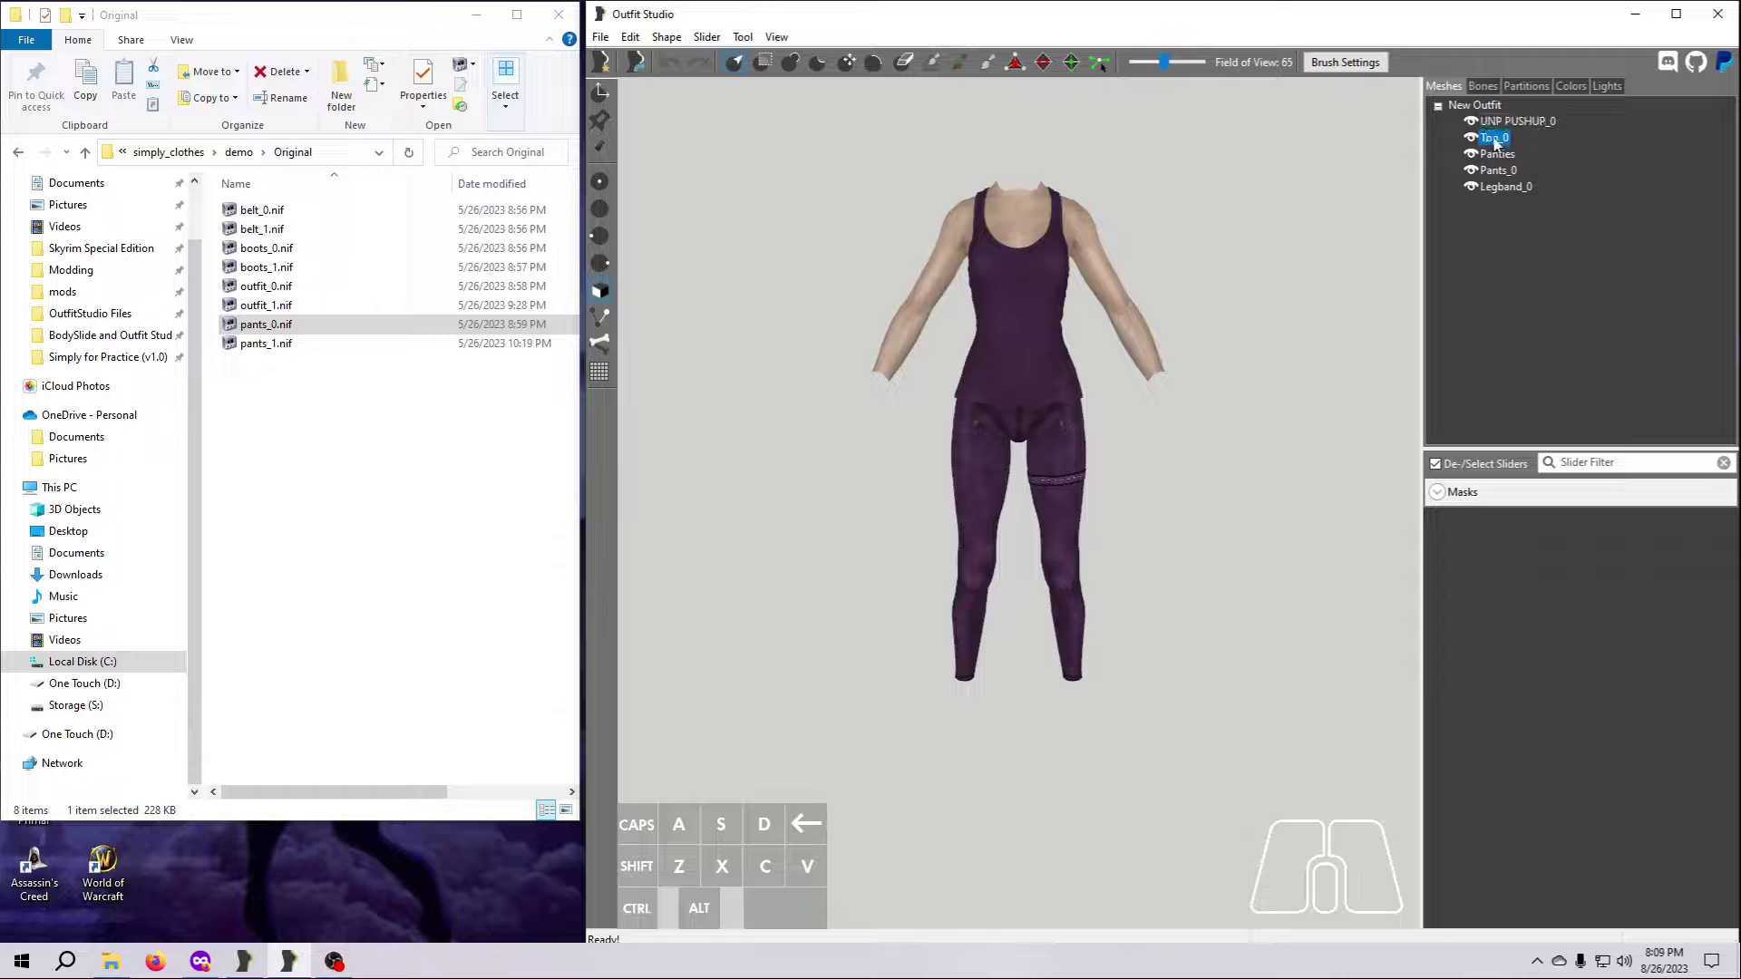
{"action": "left_click", "coordinate": [1528, 87]}
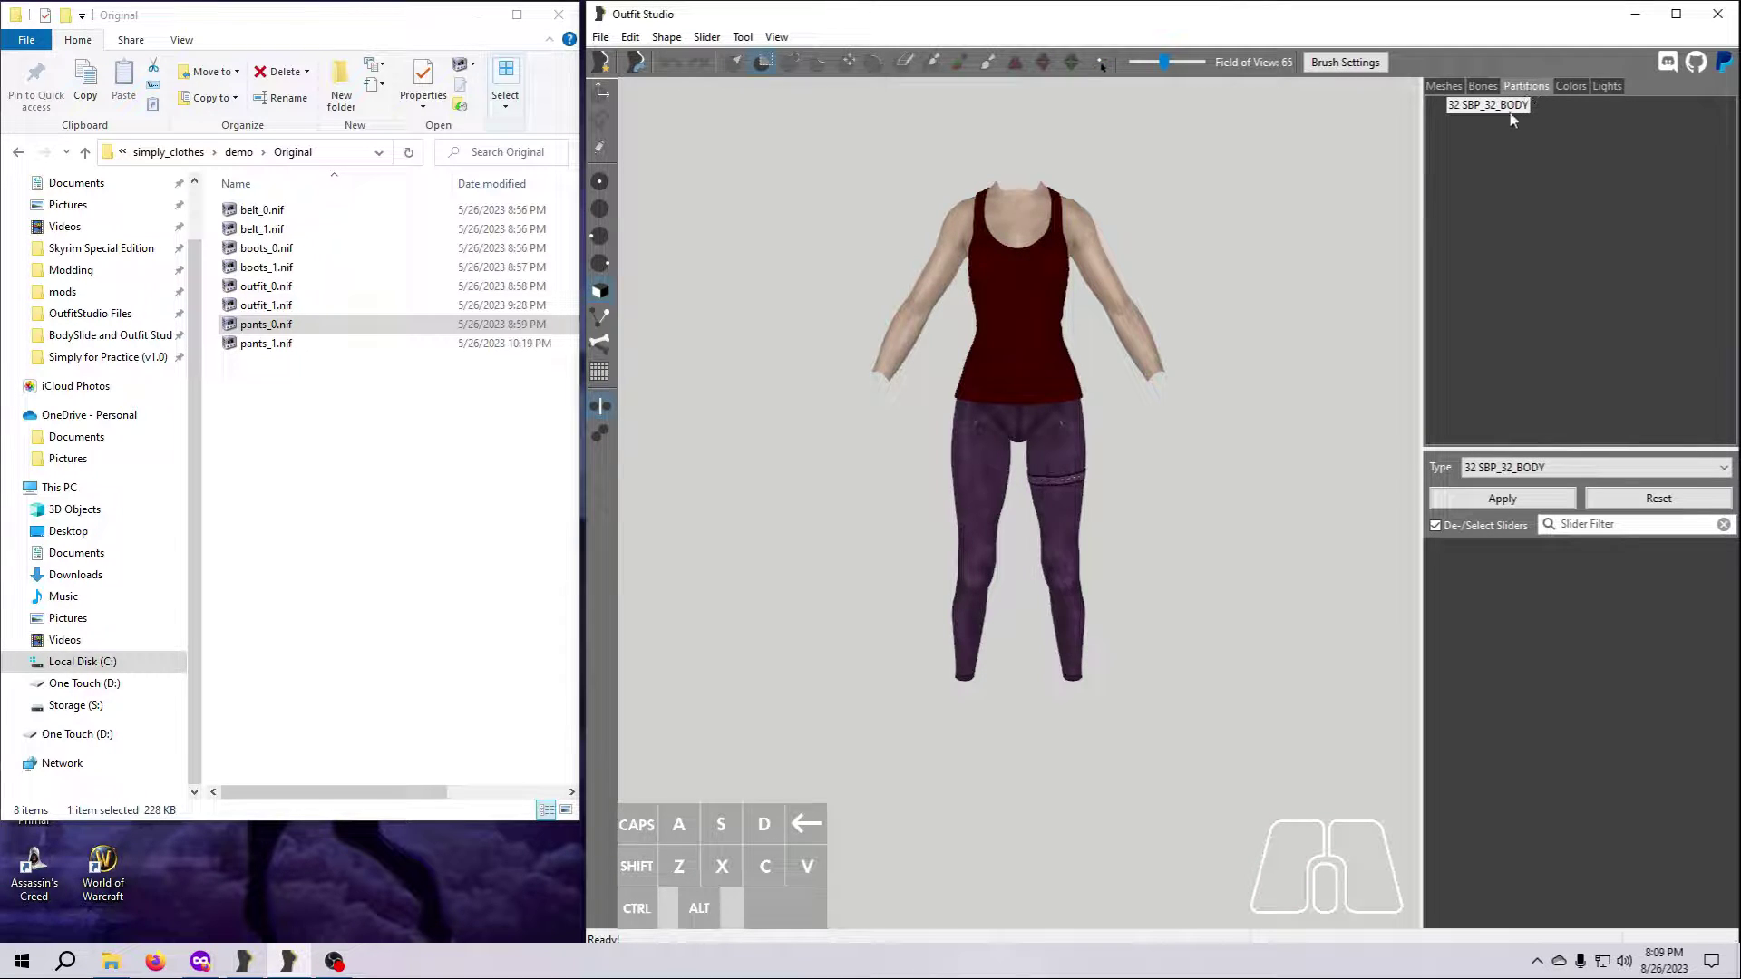
{"action": "left_click", "coordinate": [1443, 87]}
{"action": "left_click", "coordinate": [1497, 154]}
{"action": "left_click", "coordinate": [1533, 88]}
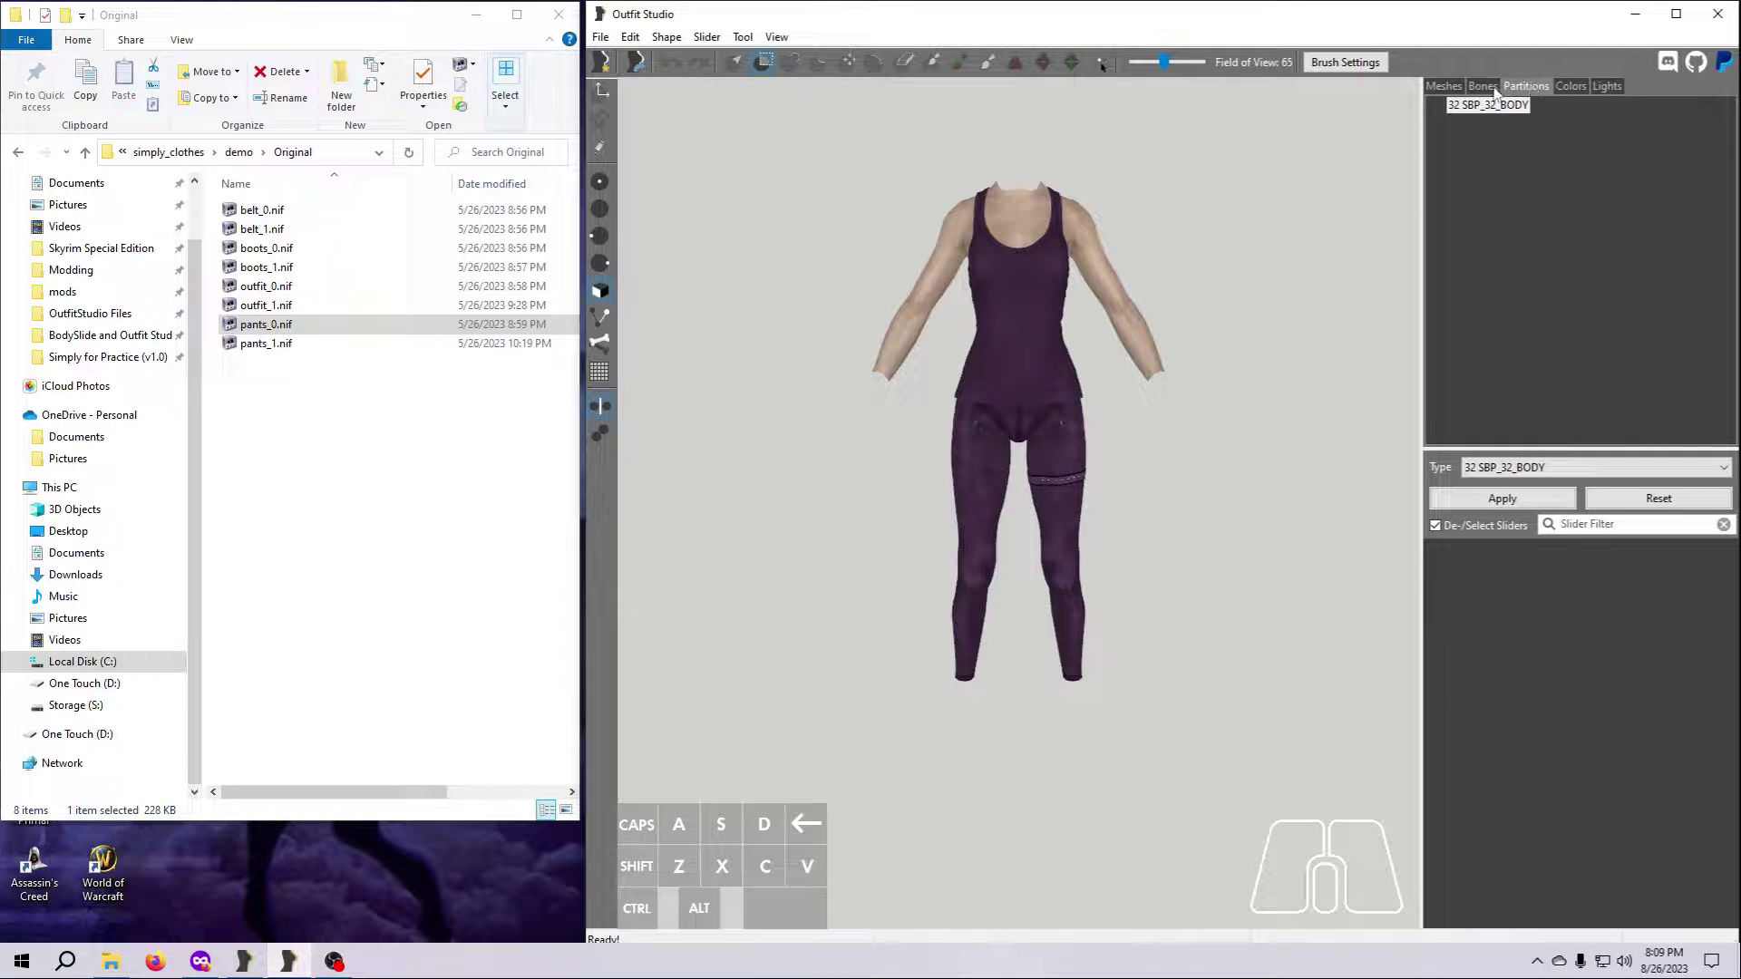
Set the Pants_0 partition type to 32 SBP_32_BODY and apply it
{"action": "left_click", "coordinate": [1449, 86]}
{"action": "left_click", "coordinate": [1498, 170]}
{"action": "left_click", "coordinate": [1528, 86]}
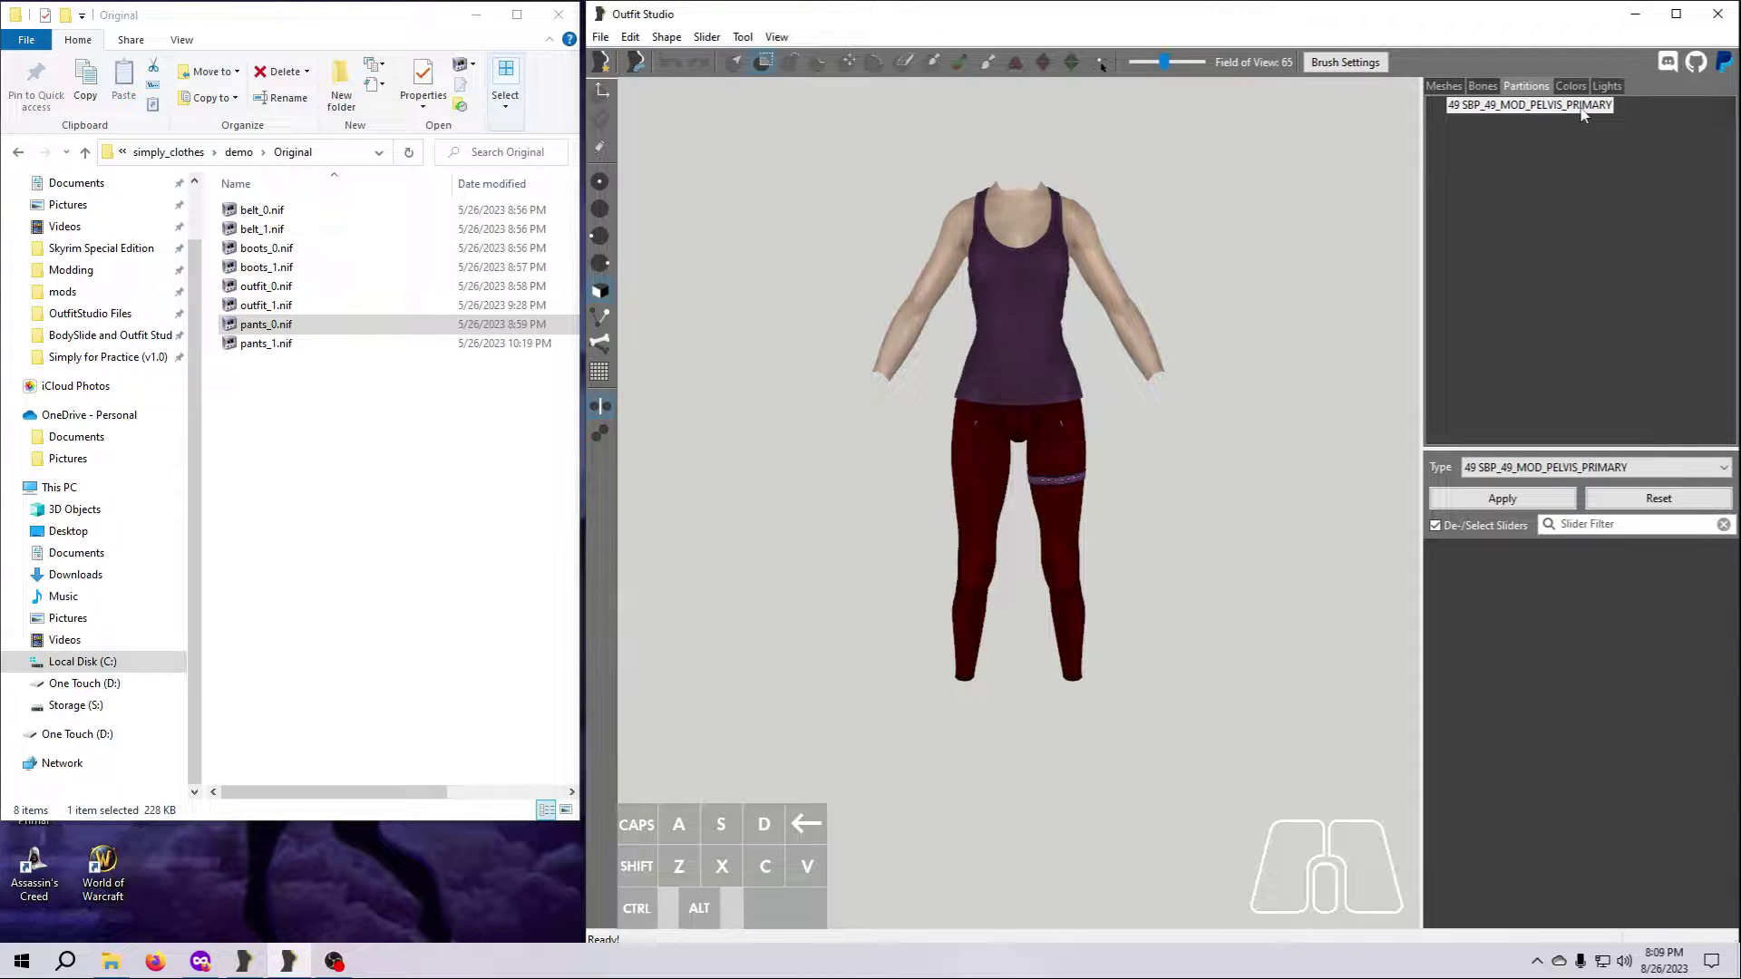
{"action": "left_click", "coordinate": [1724, 467]}
{"action": "scroll", "coordinate": [1655, 590], "scroll_direction": "up", "scroll_amount": 6}
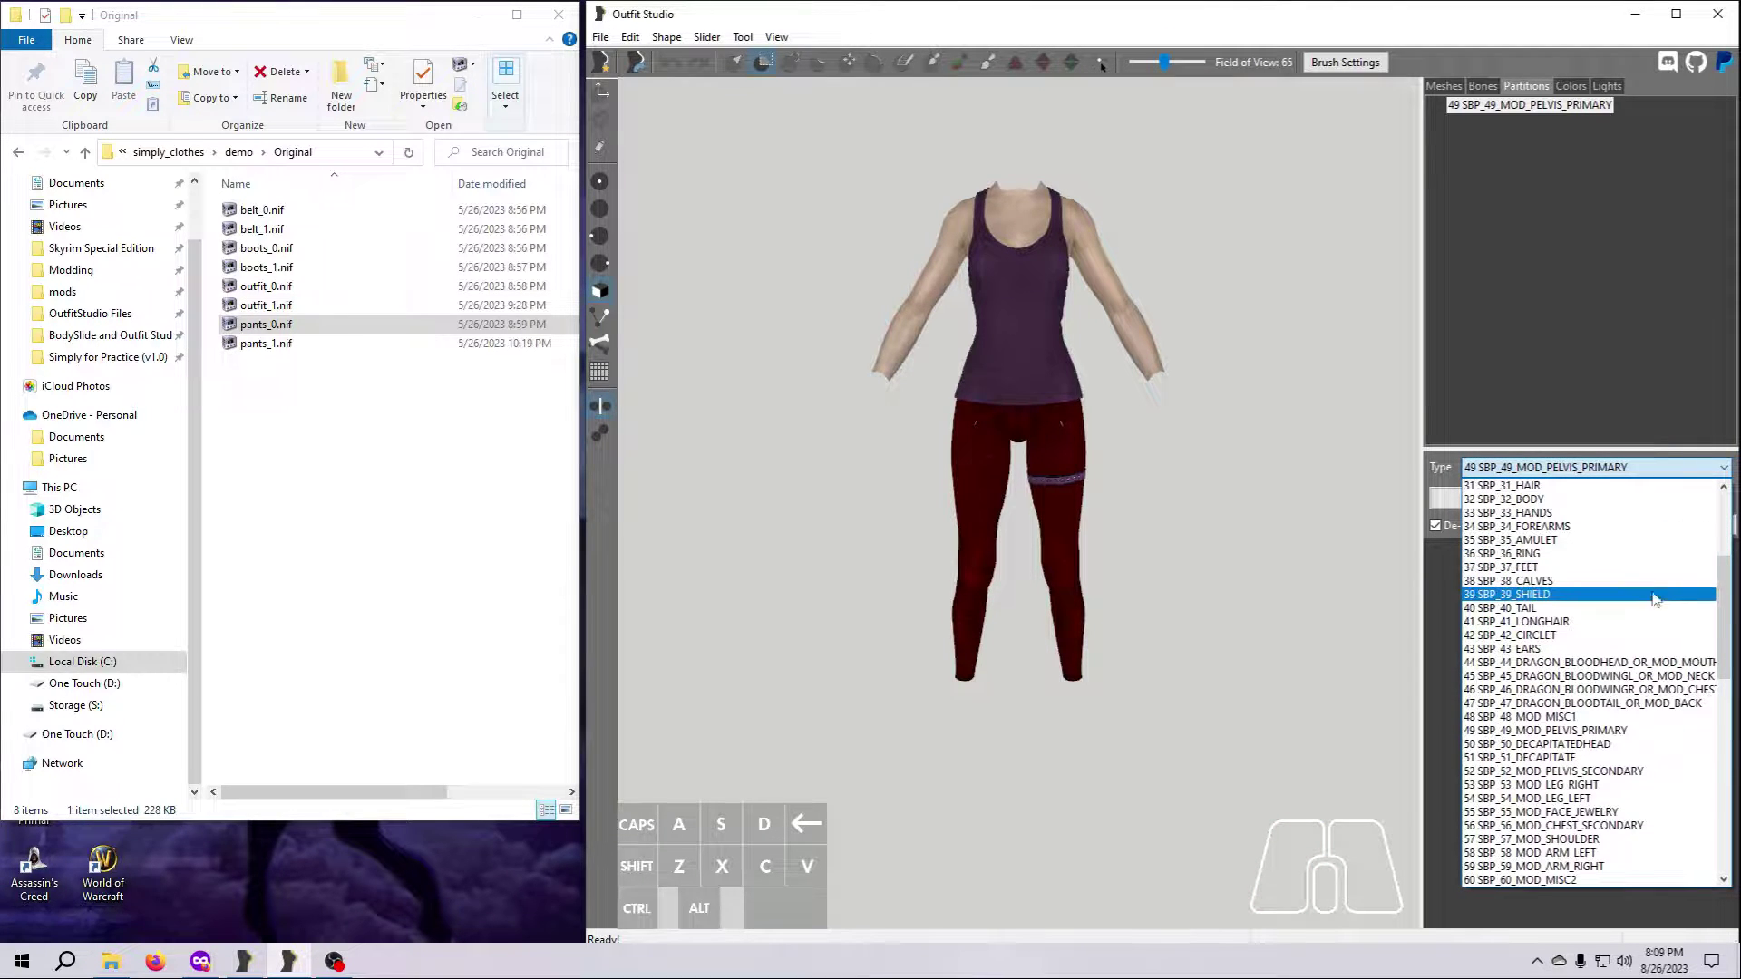
{"action": "left_click", "coordinate": [1533, 500]}
{"action": "left_click", "coordinate": [1497, 498]}
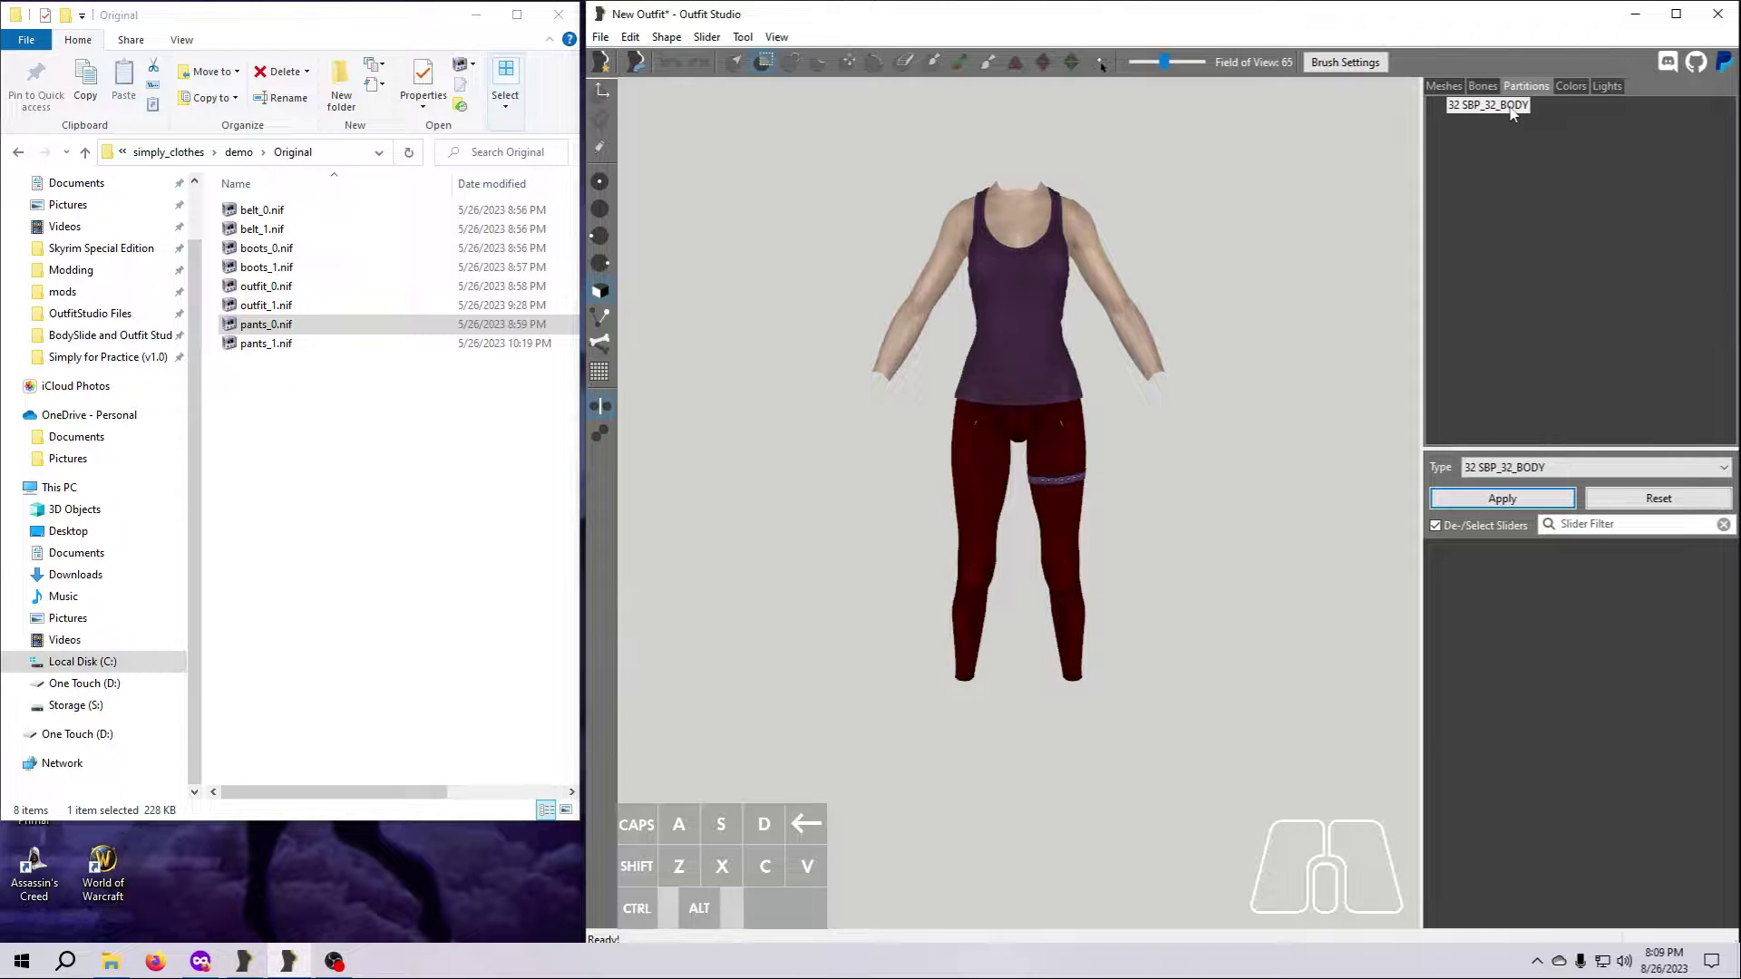
Change the Legband_0 partition type to 32 SBP_32_BODY and apply it
{"action": "left_click", "coordinate": [1444, 86]}
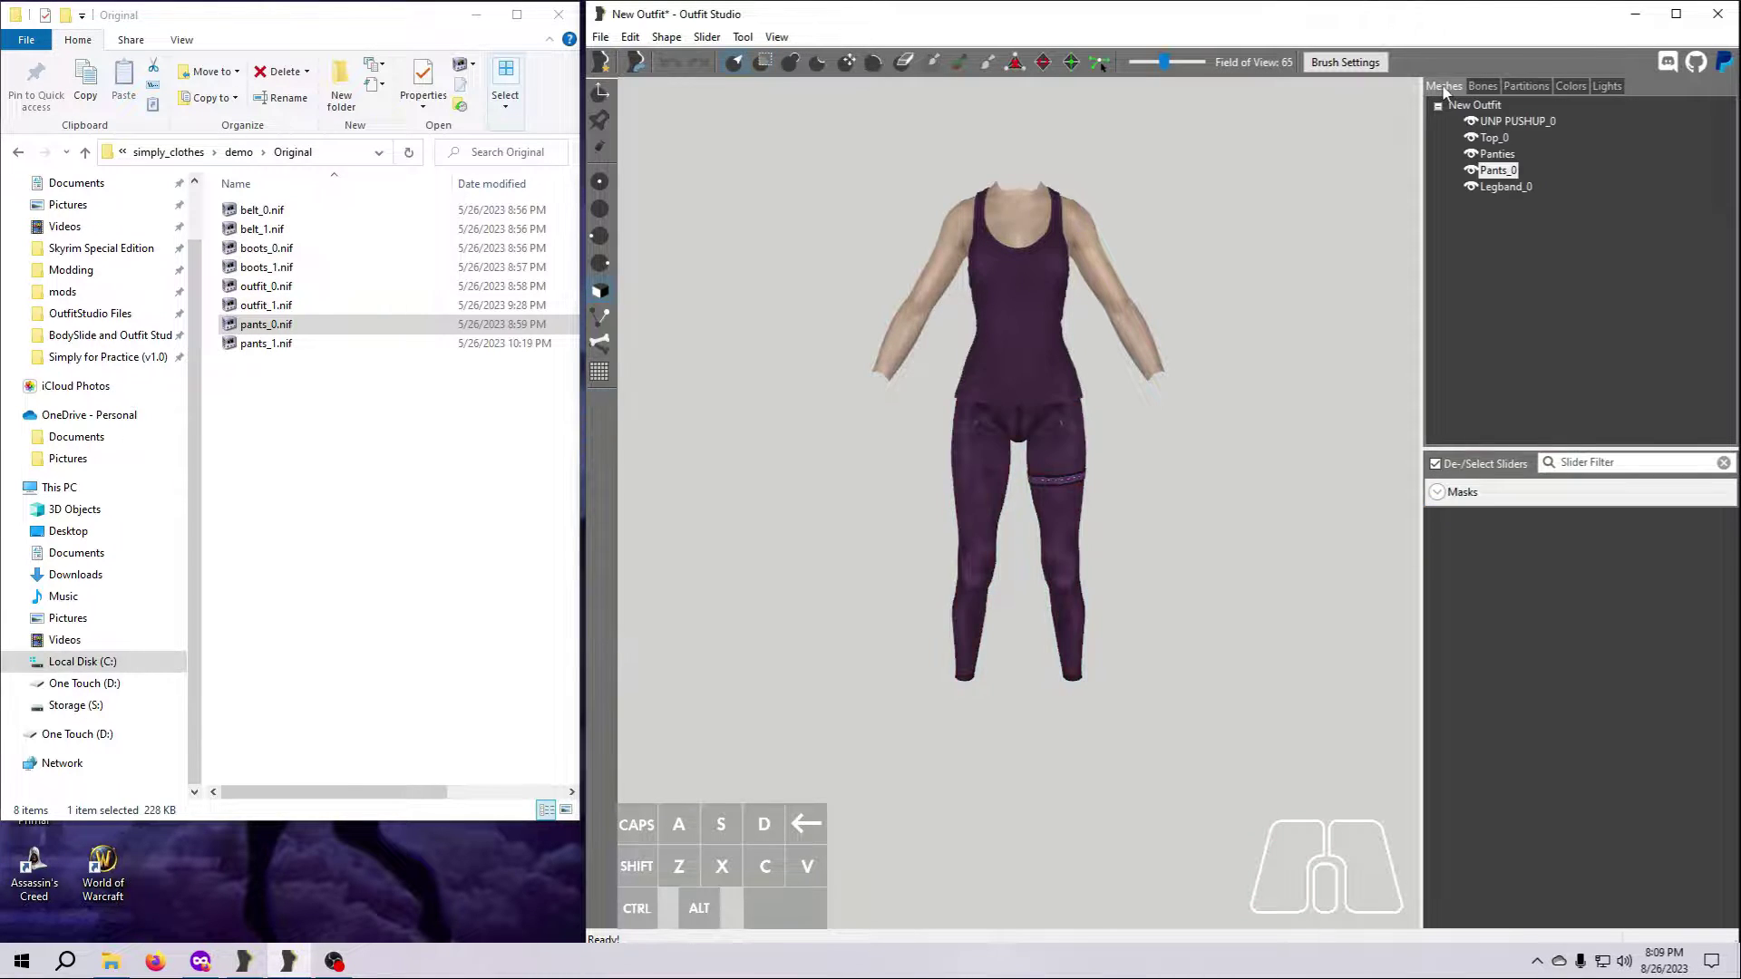
{"action": "left_click", "coordinate": [1498, 187]}
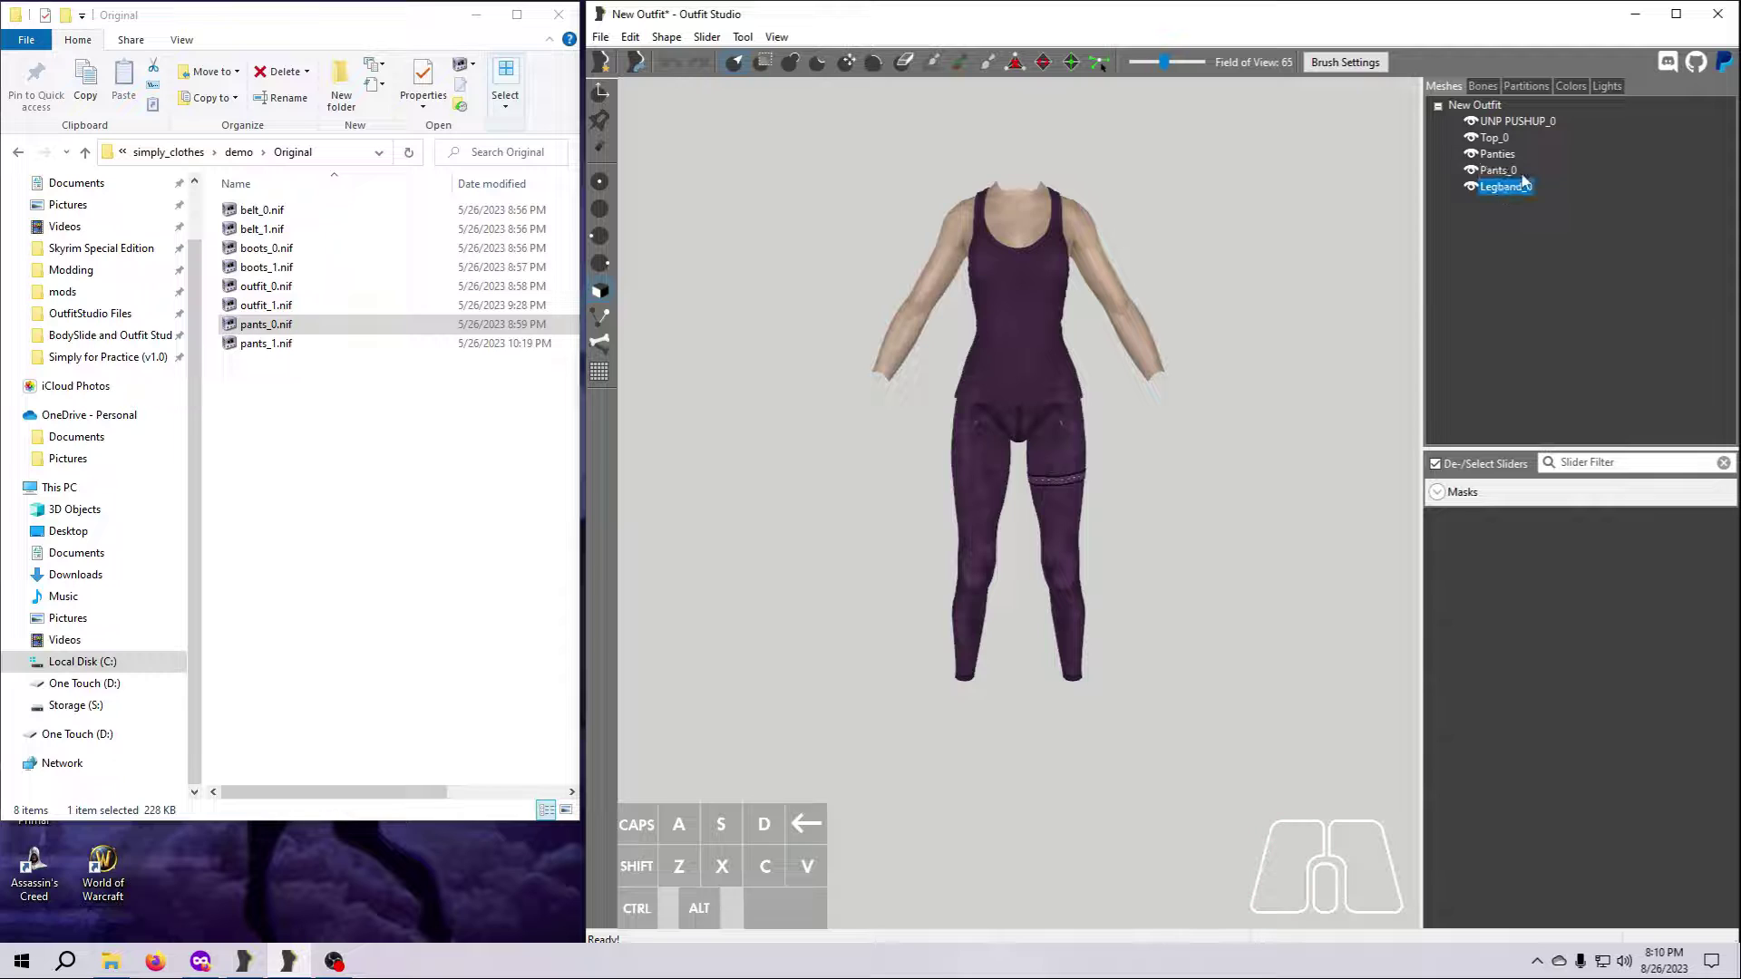
{"action": "left_click", "coordinate": [1526, 86]}
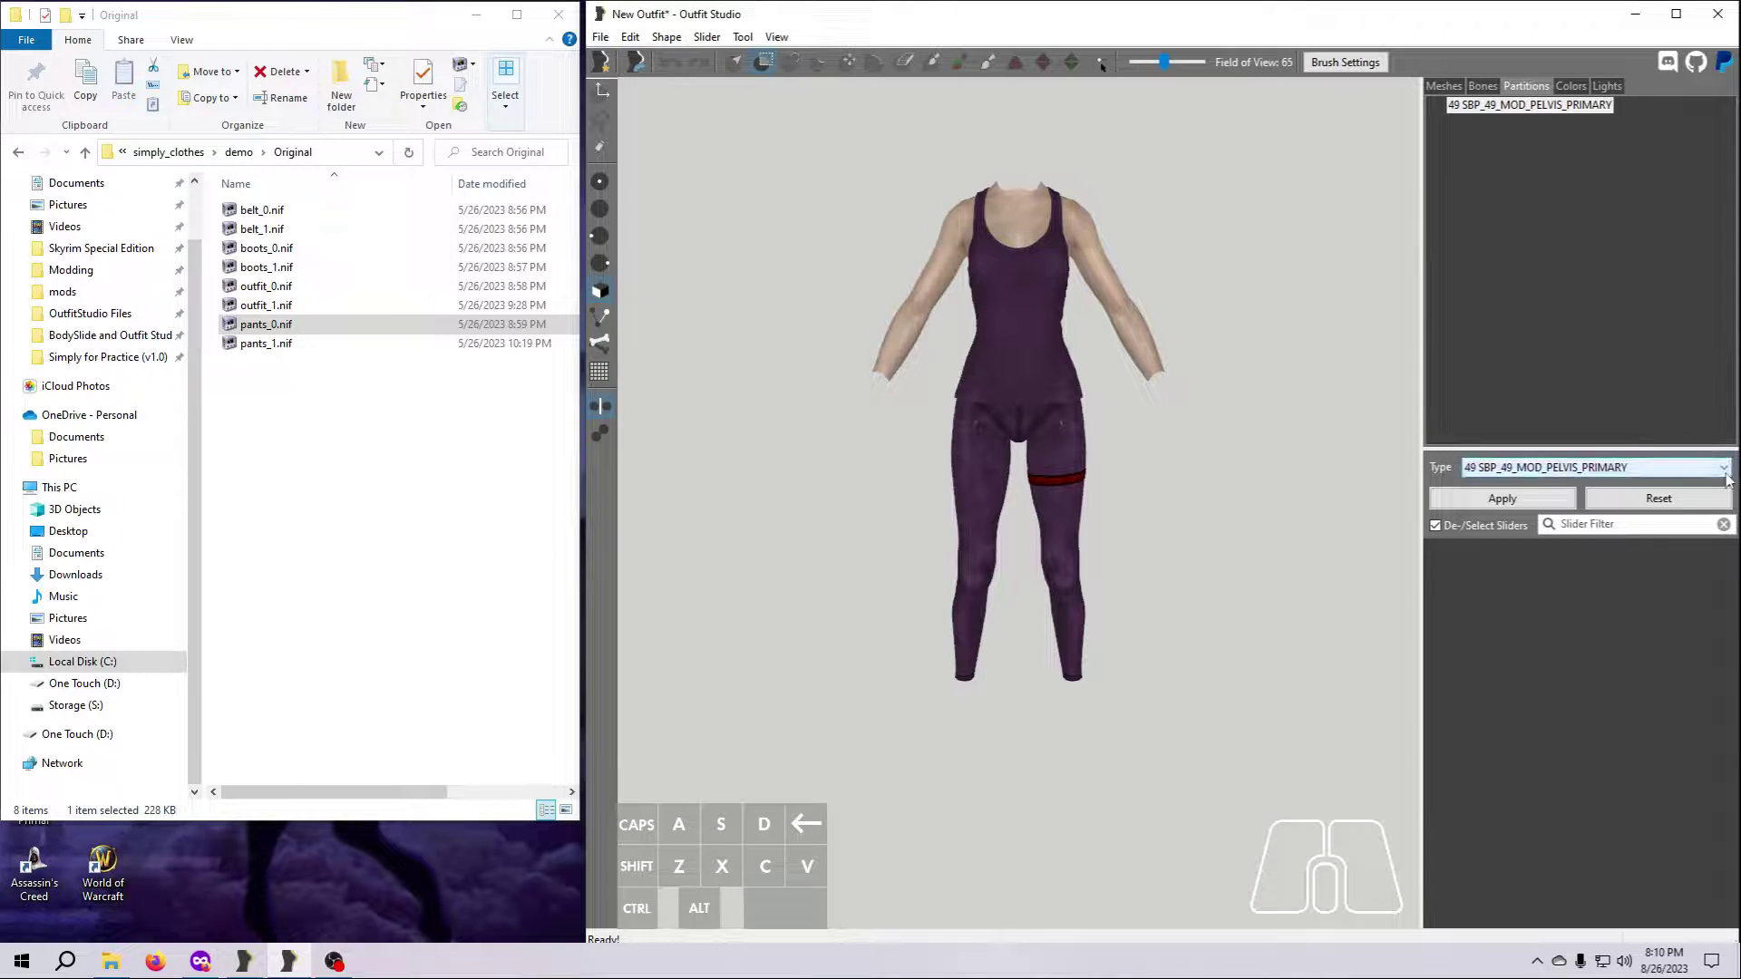
{"action": "left_click", "coordinate": [1614, 467]}
{"action": "scroll", "coordinate": [1613, 616], "scroll_direction": "up", "scroll_amount": 7}
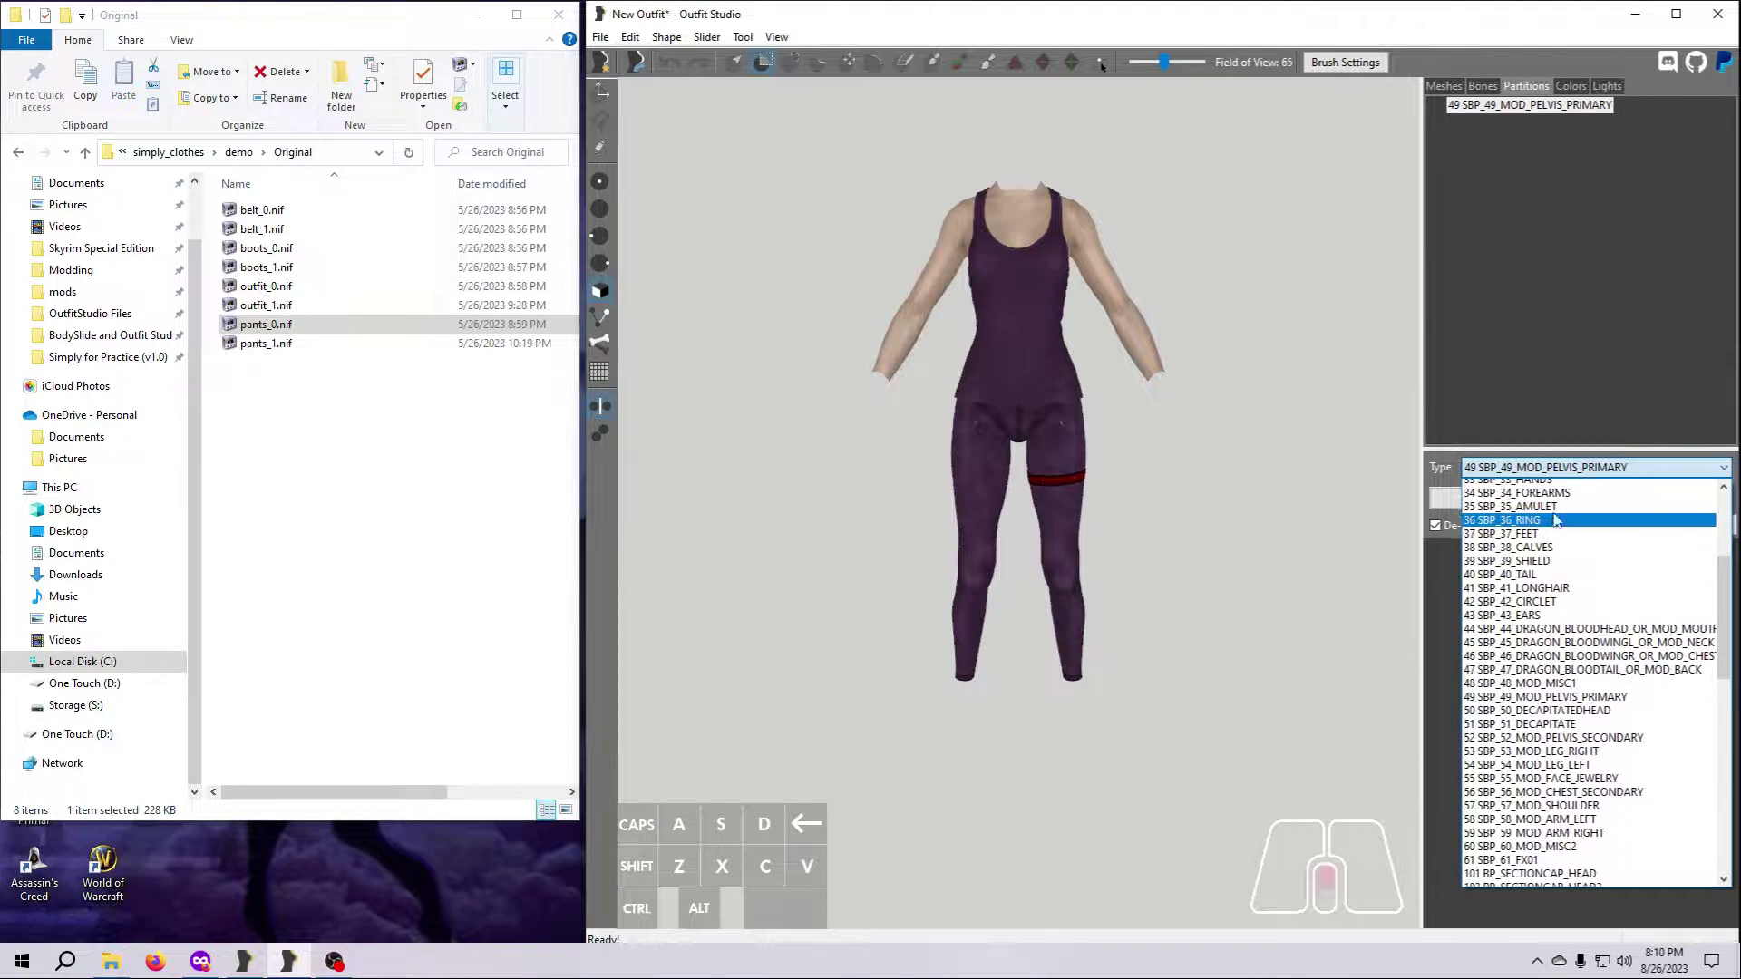
{"action": "left_click", "coordinate": [1554, 542]}
{"action": "left_click", "coordinate": [1497, 502]}
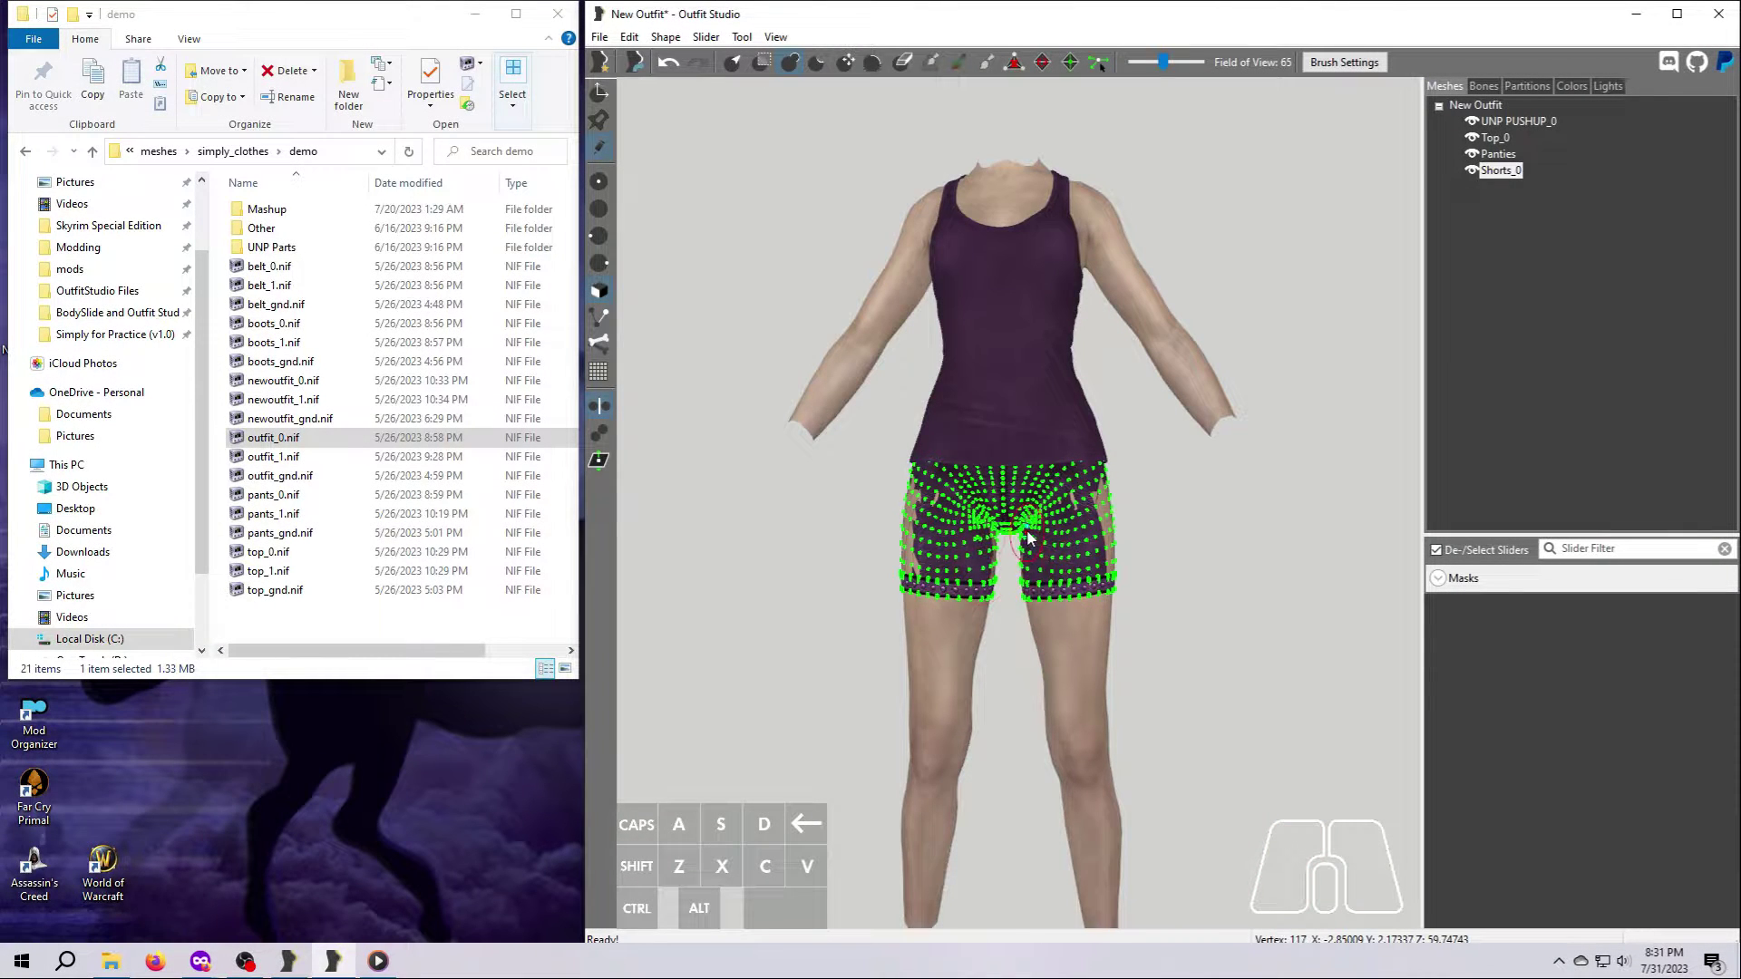
Inflate the Shorts_0 mesh along the outer thigh where the skin pokes through
{"action": "left_click", "coordinate": [1056, 517]}
{"action": "left_click", "coordinate": [1080, 509]}
{"action": "left_click", "coordinate": [1110, 551]}
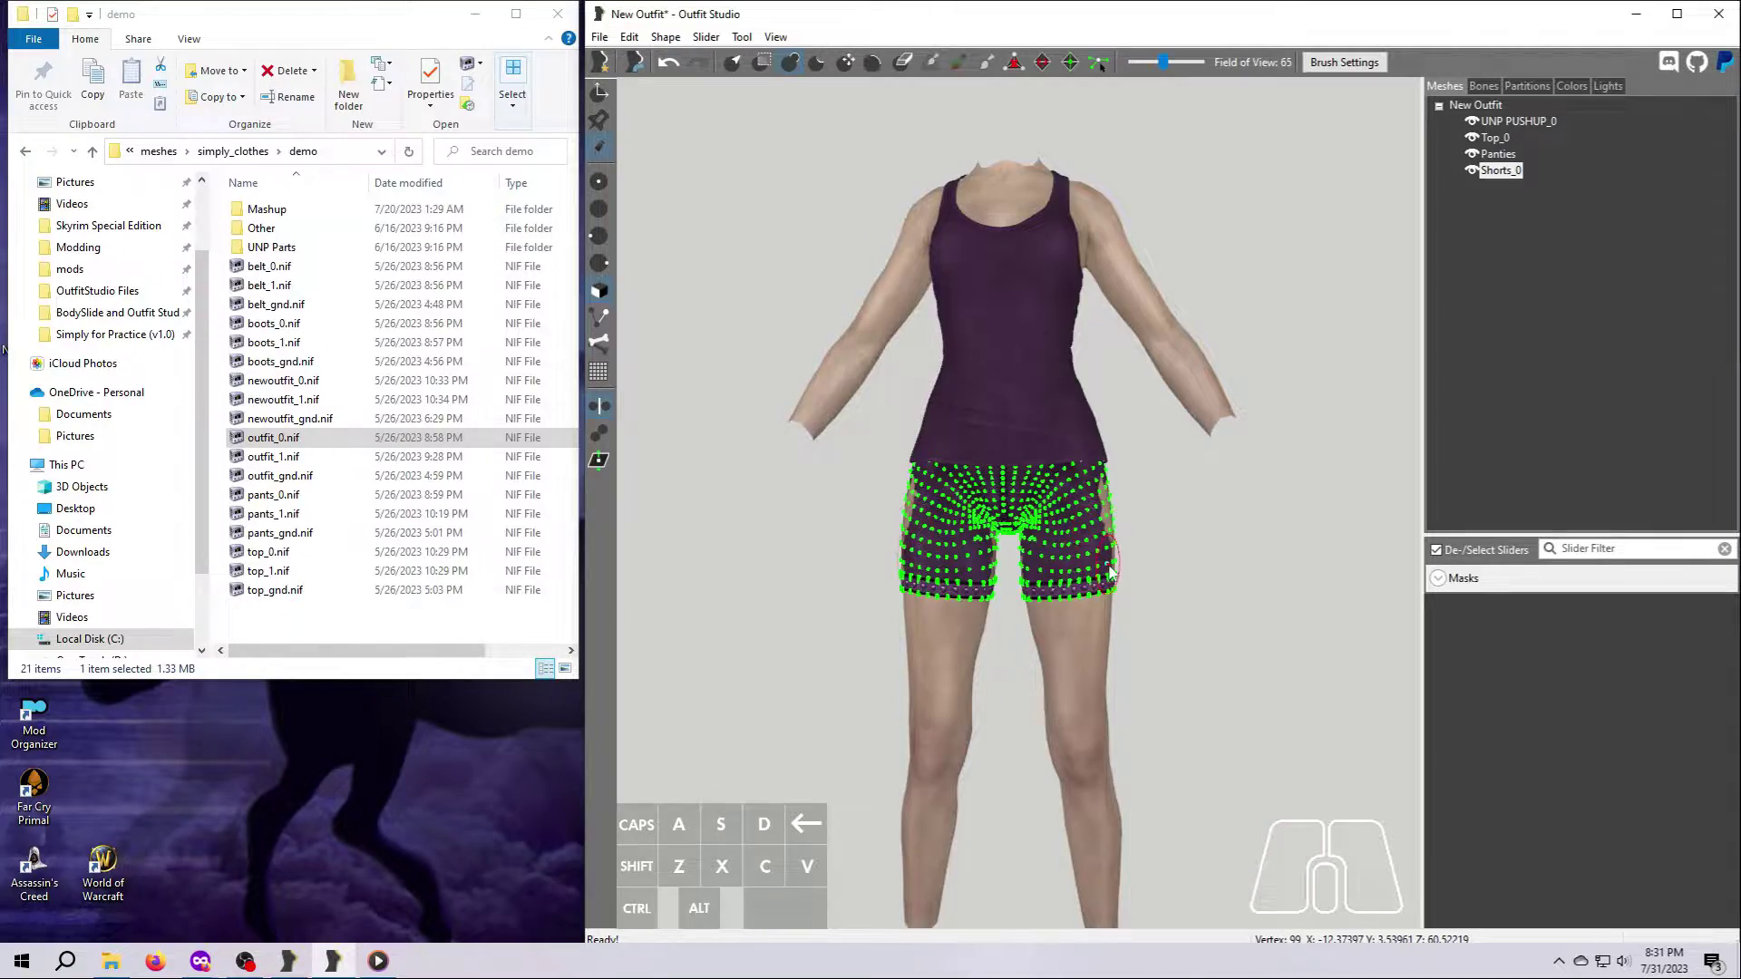
{"action": "right_click_drag", "start_coordinate": [1206, 690], "coordinate": [1145, 680]}
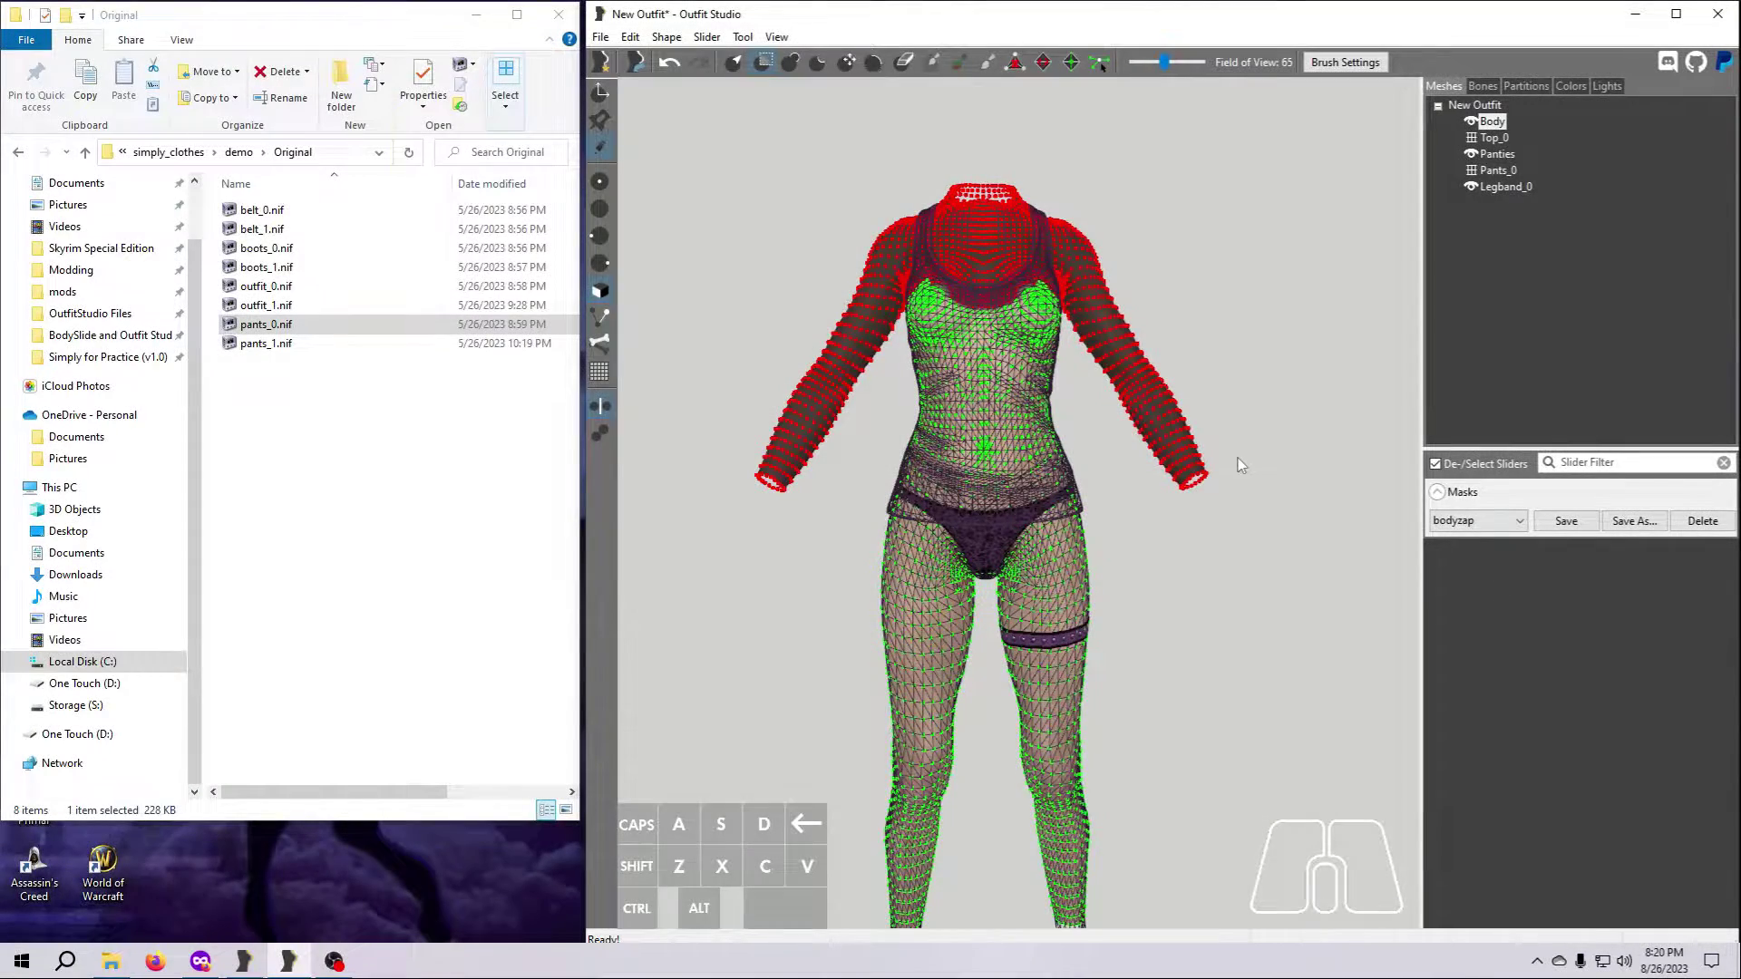
Delete the unmasked vertices of the Body mesh hidden beneath the top and pants
{"action": "left_click", "coordinate": [671, 37]}
{"action": "left_click", "coordinate": [699, 119]}
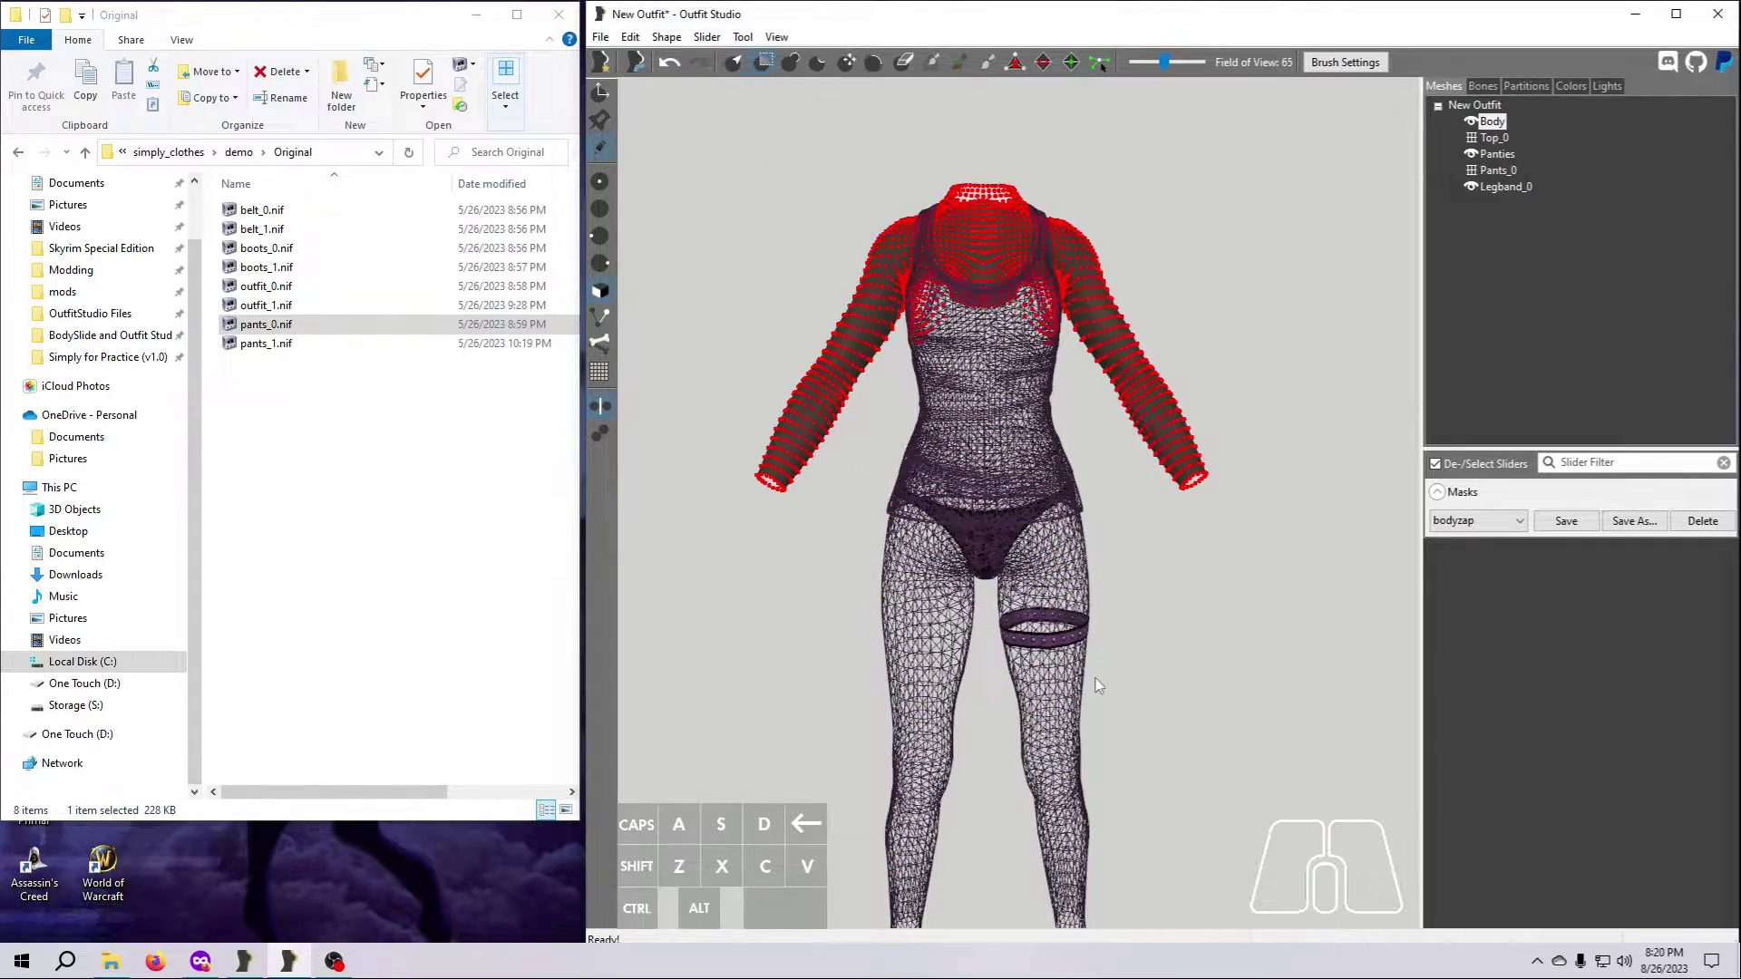
Return Top_0 and Pants_0 to solid display and clear the mask from the Body mesh
{"action": "left_click", "coordinate": [1471, 137]}
{"action": "left_click", "coordinate": [1472, 169]}
{"action": "left_click", "coordinate": [743, 37]}
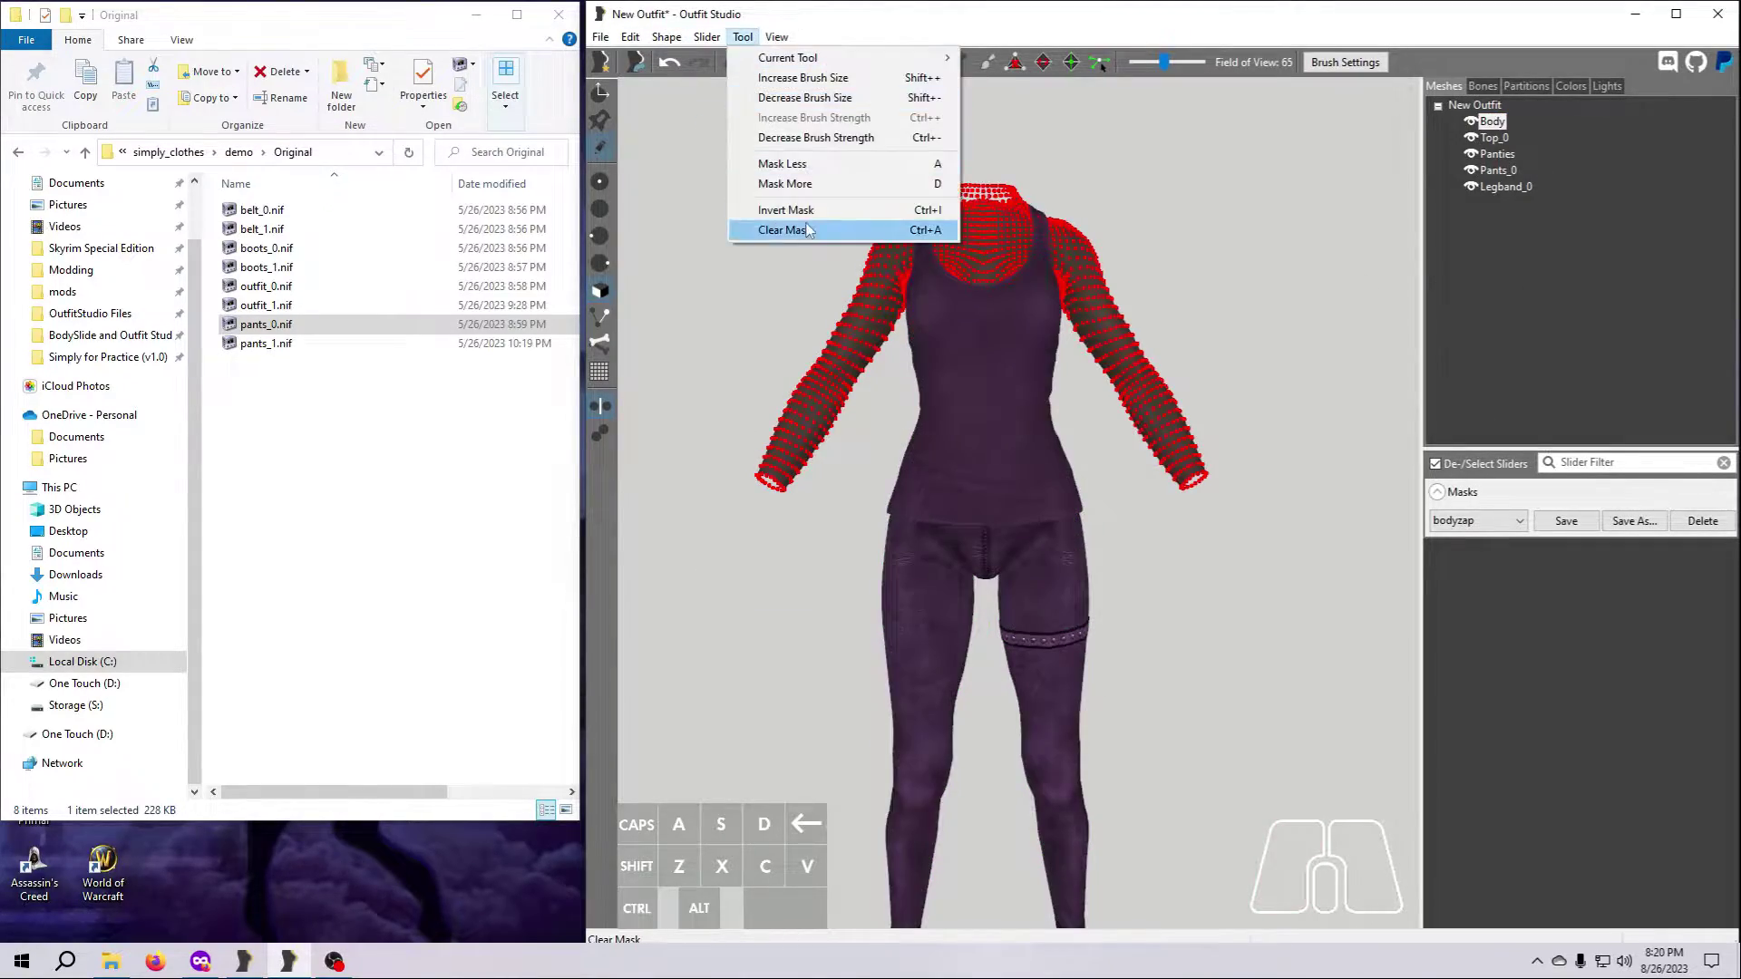
{"action": "left_click", "coordinate": [808, 231]}
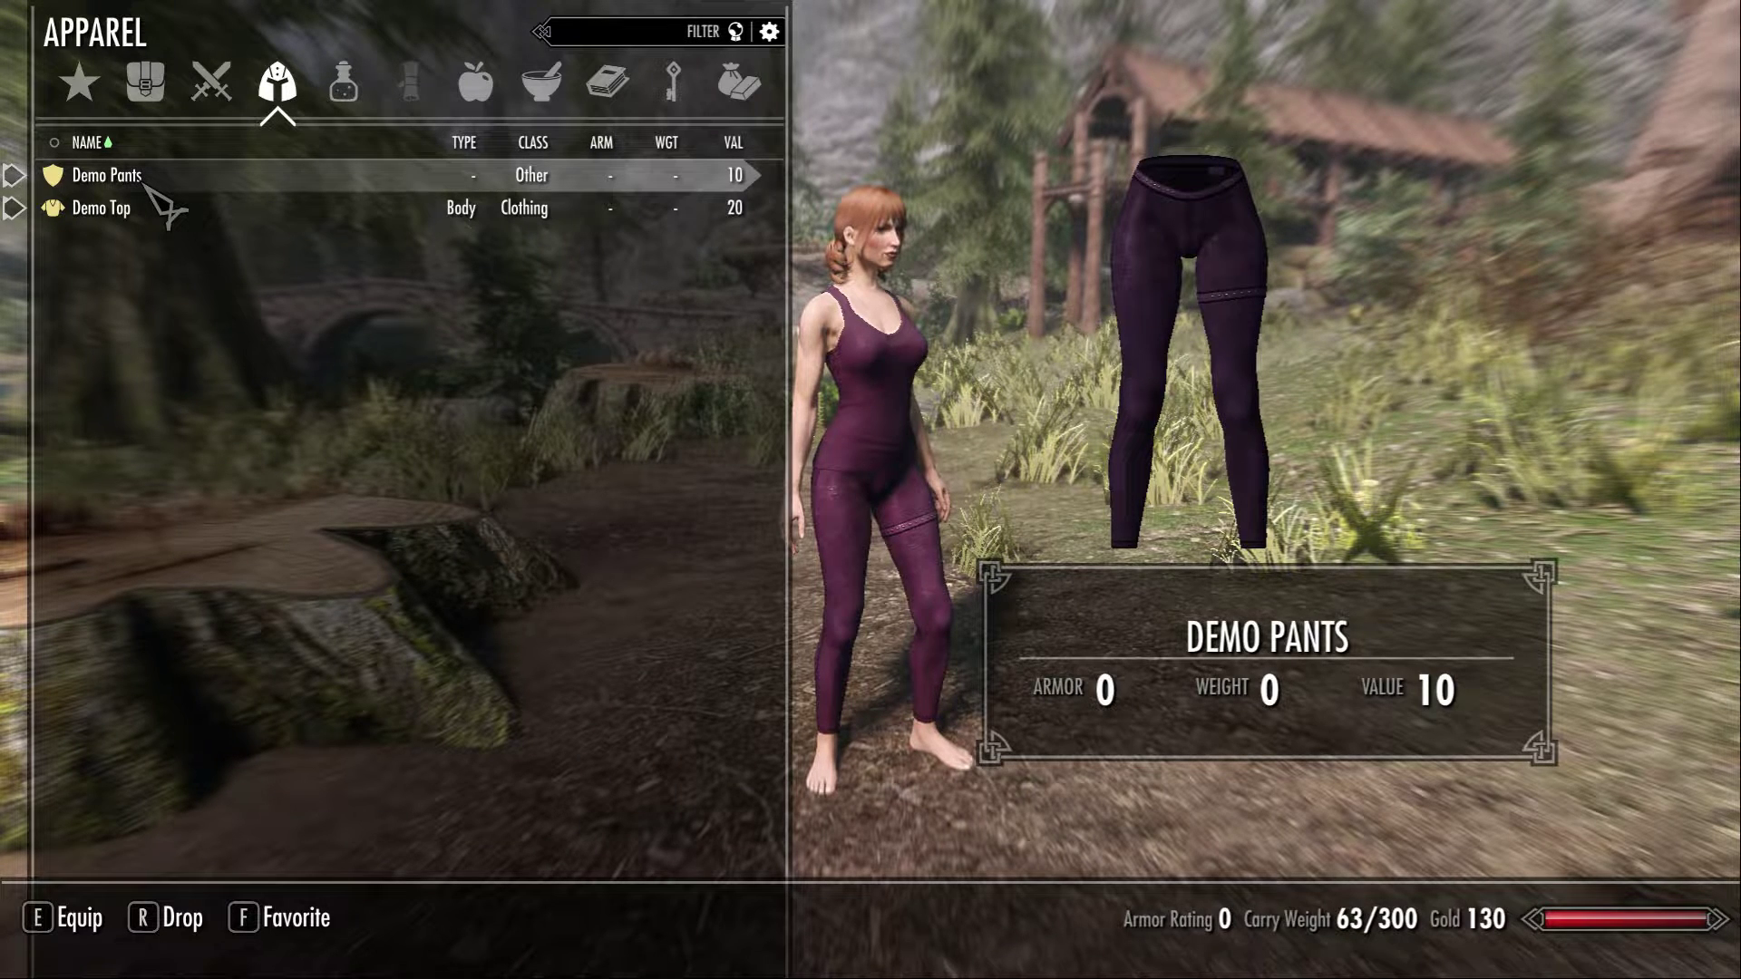
Unequip the Demo Pants in the game inventory to inspect the body beneath them, and equip them again
{"action": "left_click", "coordinate": [145, 184]}
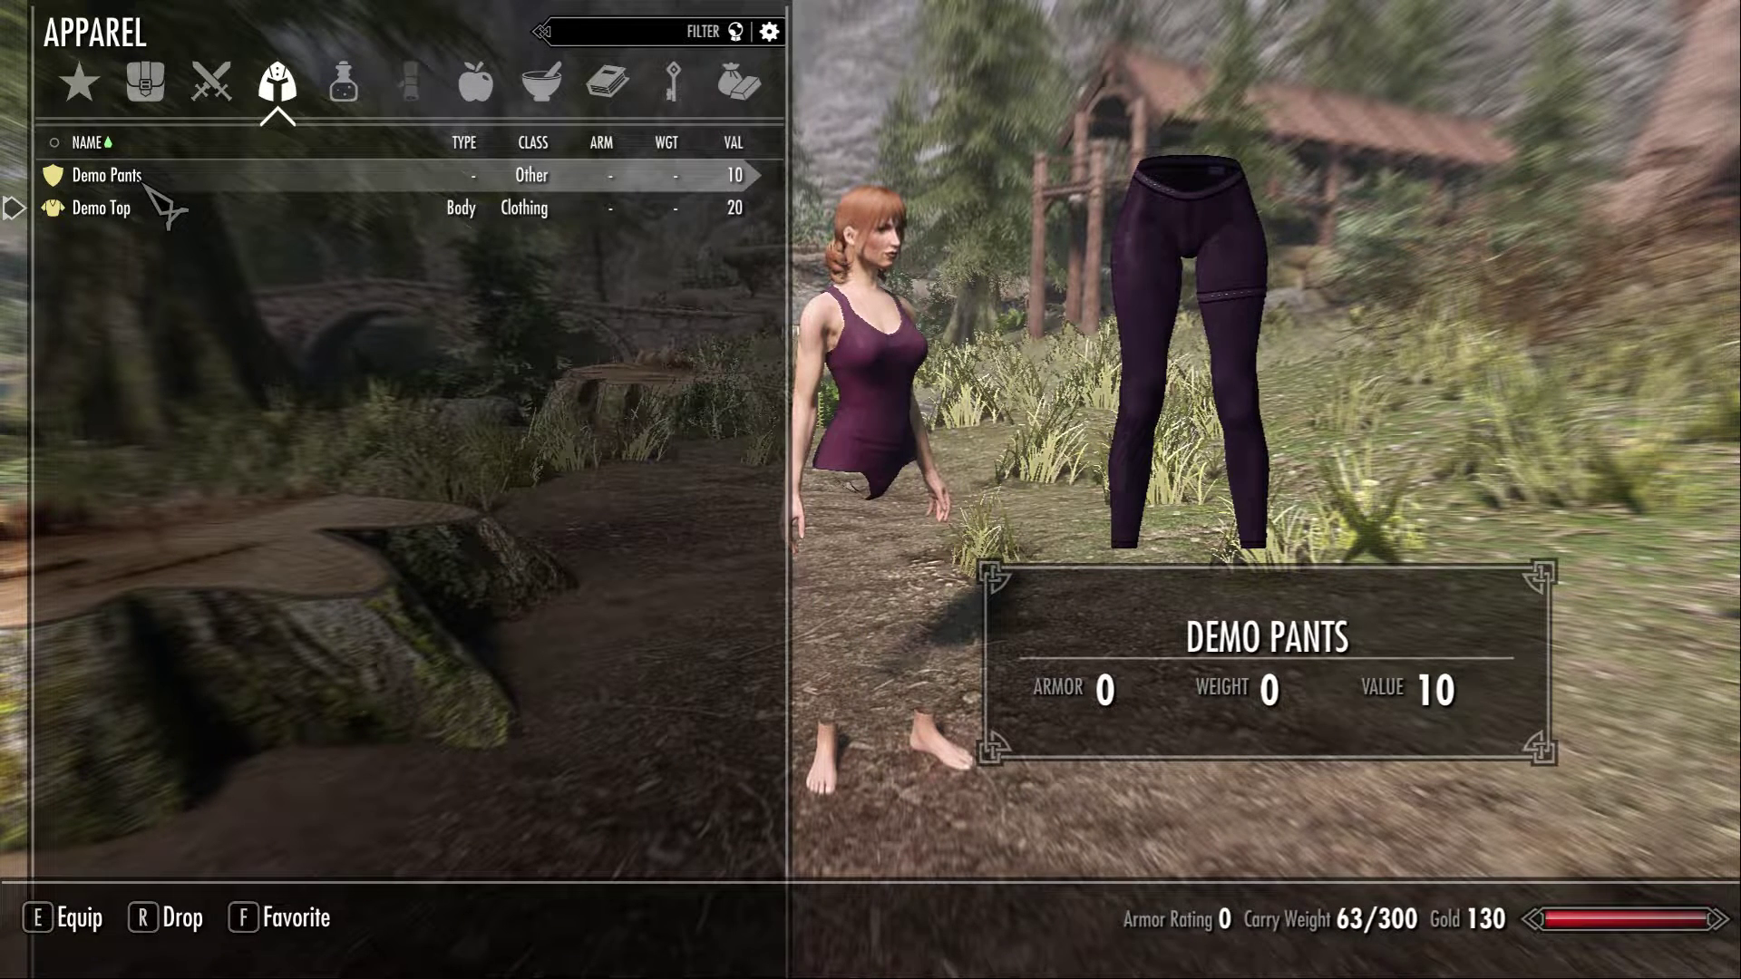
{"action": "left_click", "coordinate": [145, 184]}
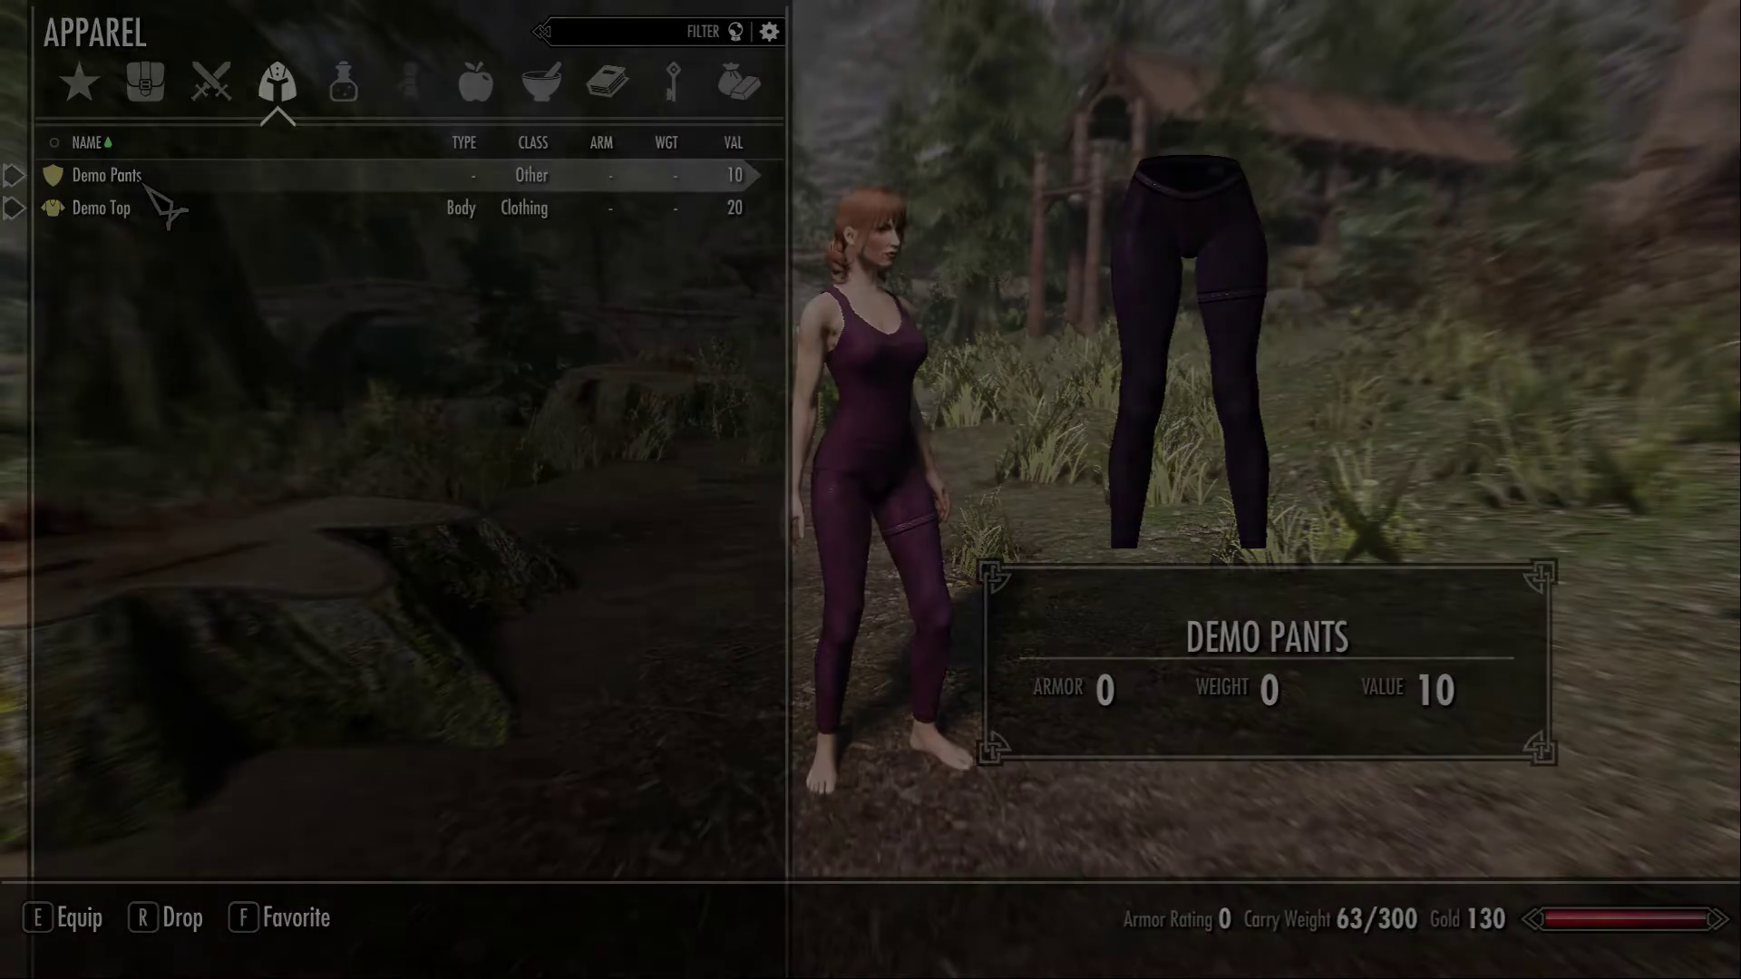
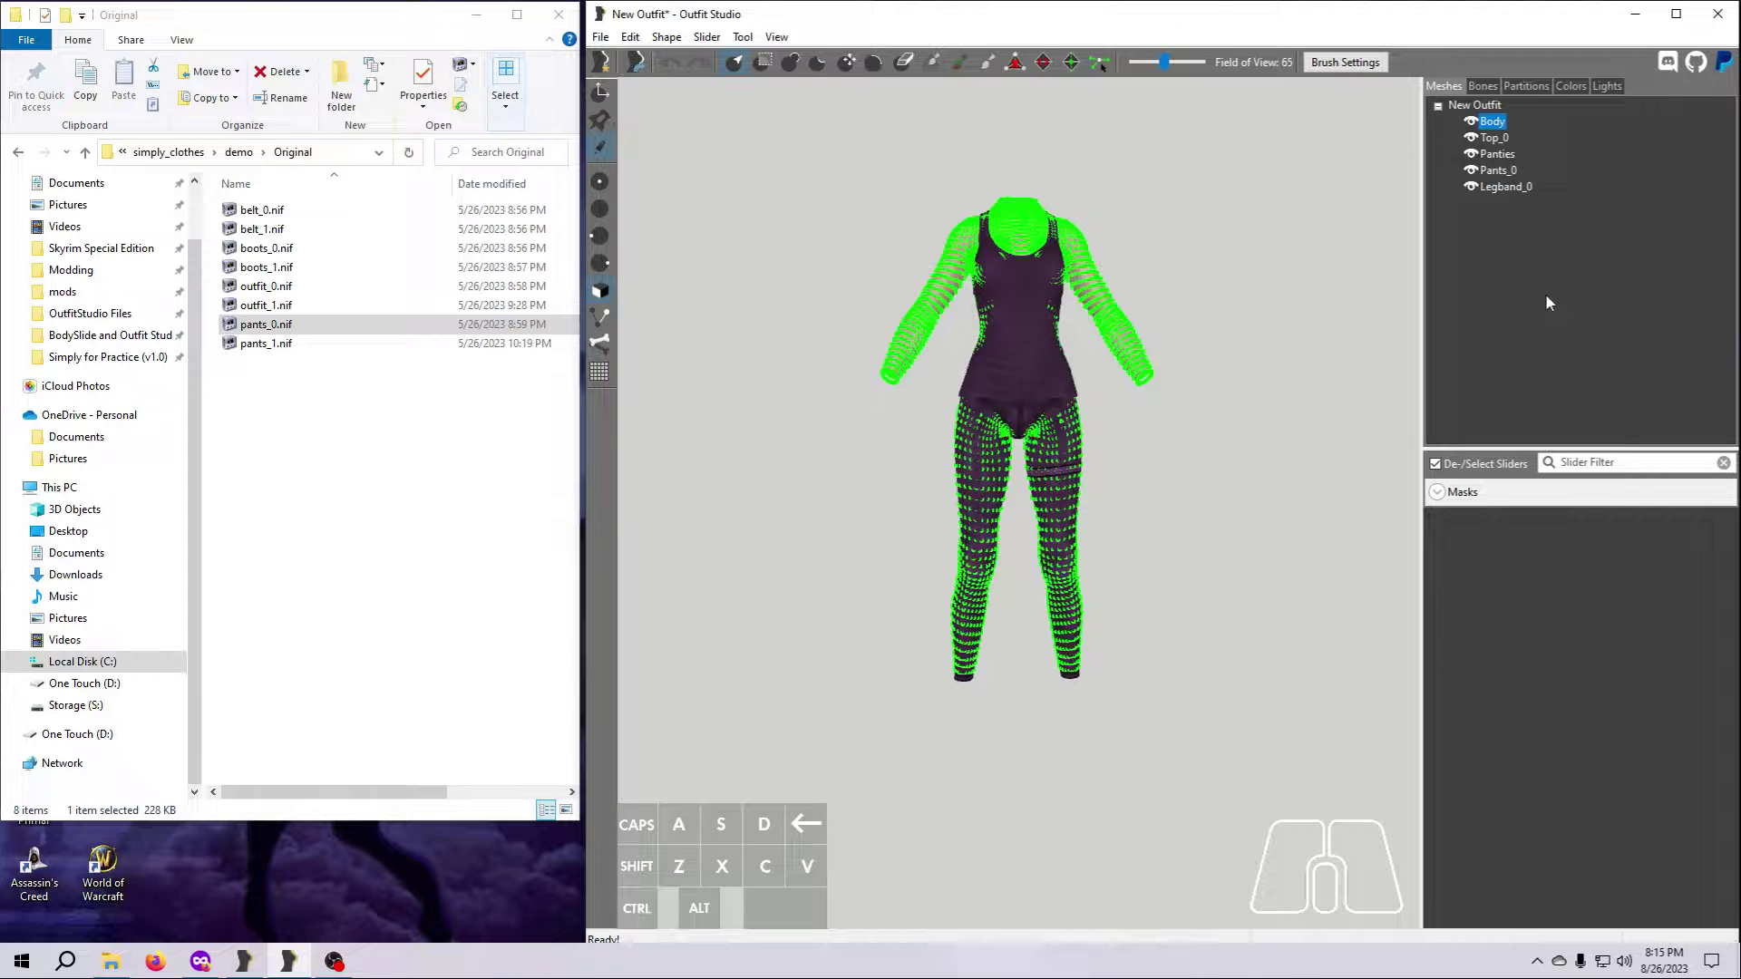
Paint a mask with the mask brush over the front of both thighs on the Body mesh
{"action": "left_click", "coordinate": [765, 66]}
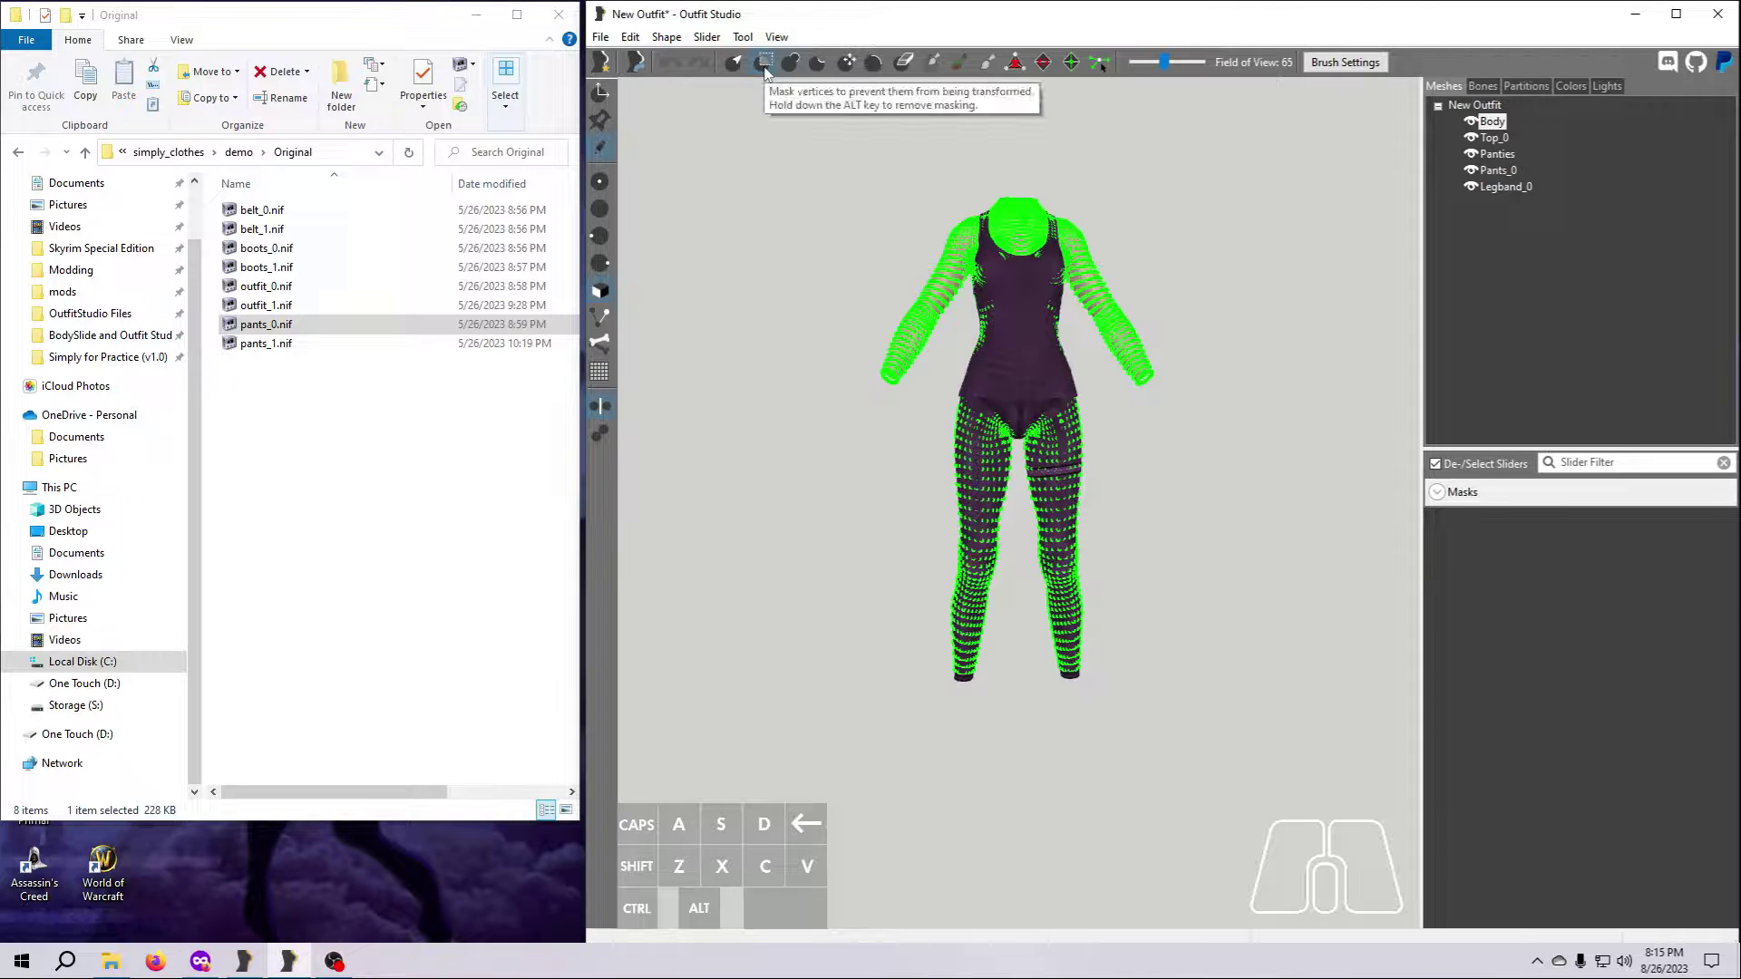
{"action": "left_click", "coordinate": [602, 149]}
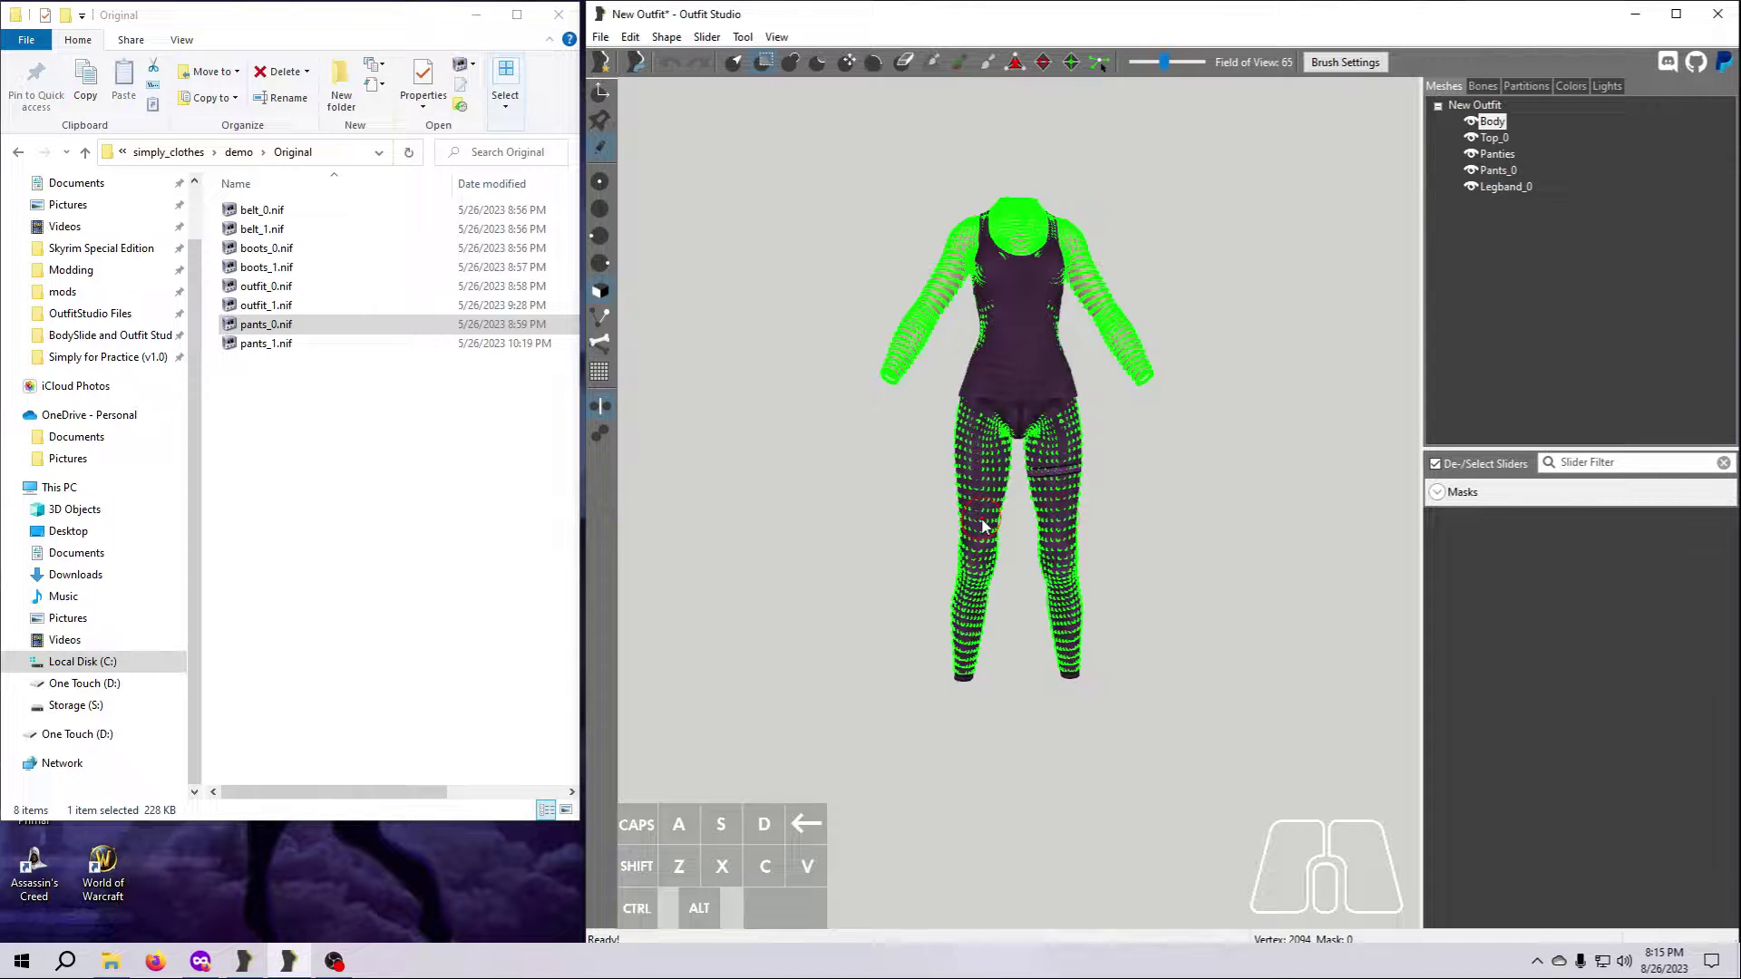
{"action": "scroll", "coordinate": [984, 524], "scroll_direction": "up", "scroll_amount": 5}
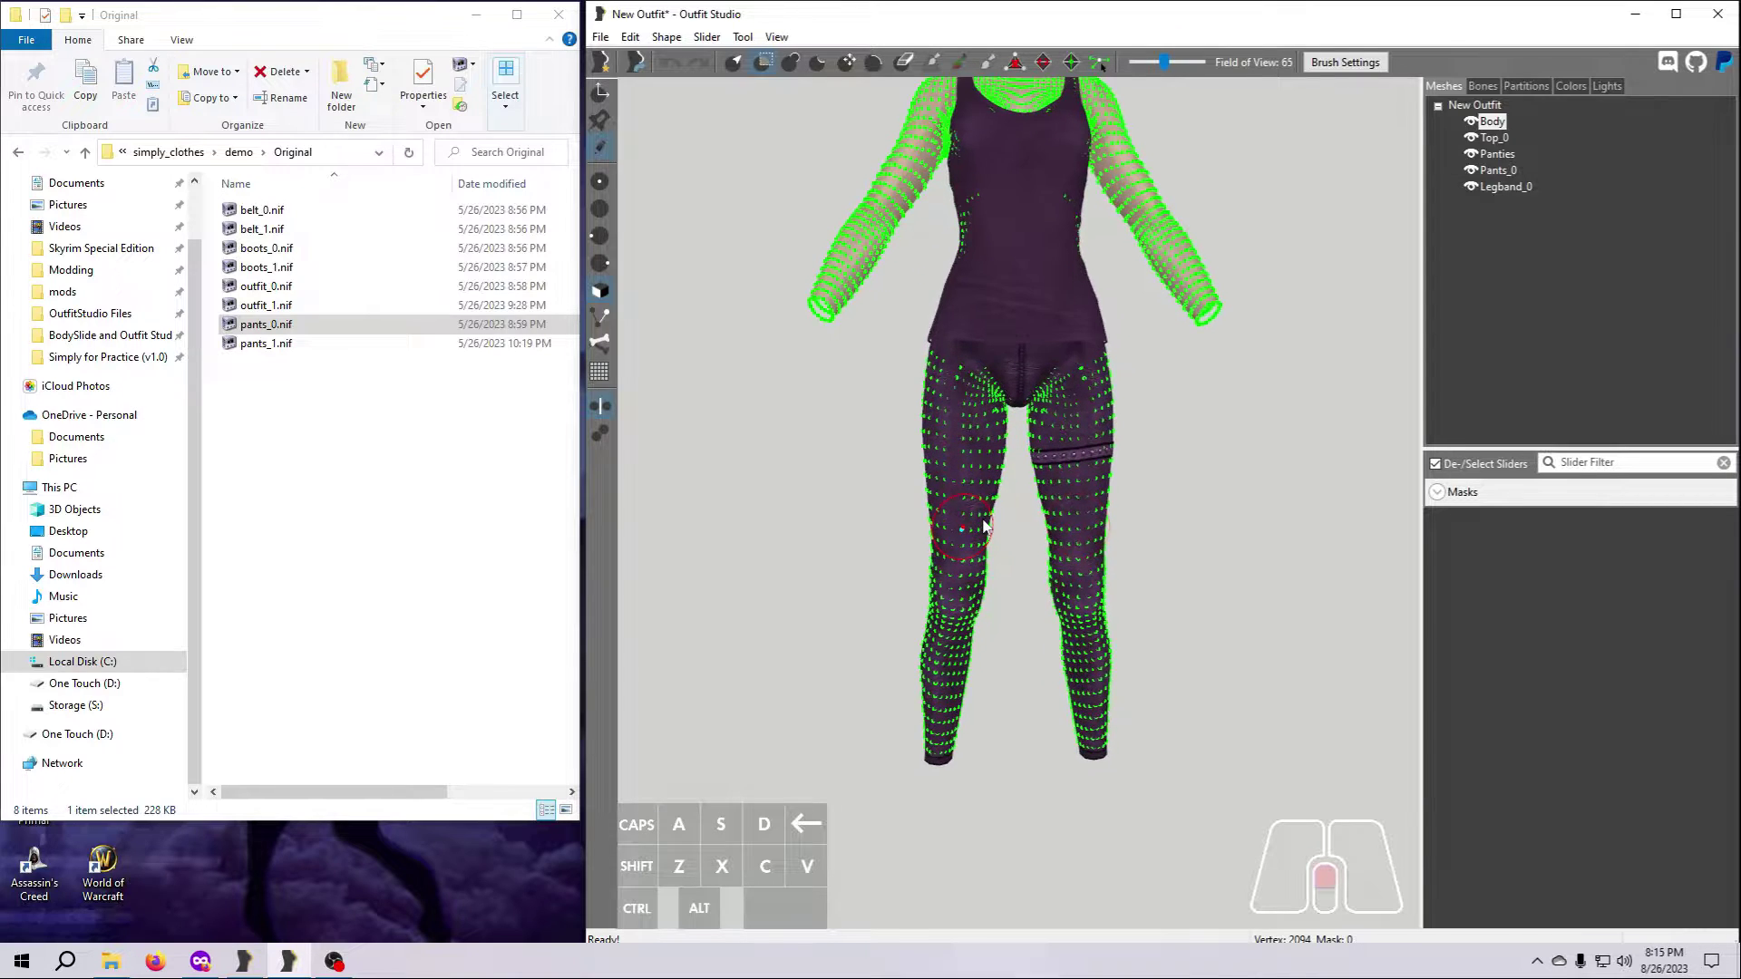
{"action": "left_click", "coordinate": [969, 442]}
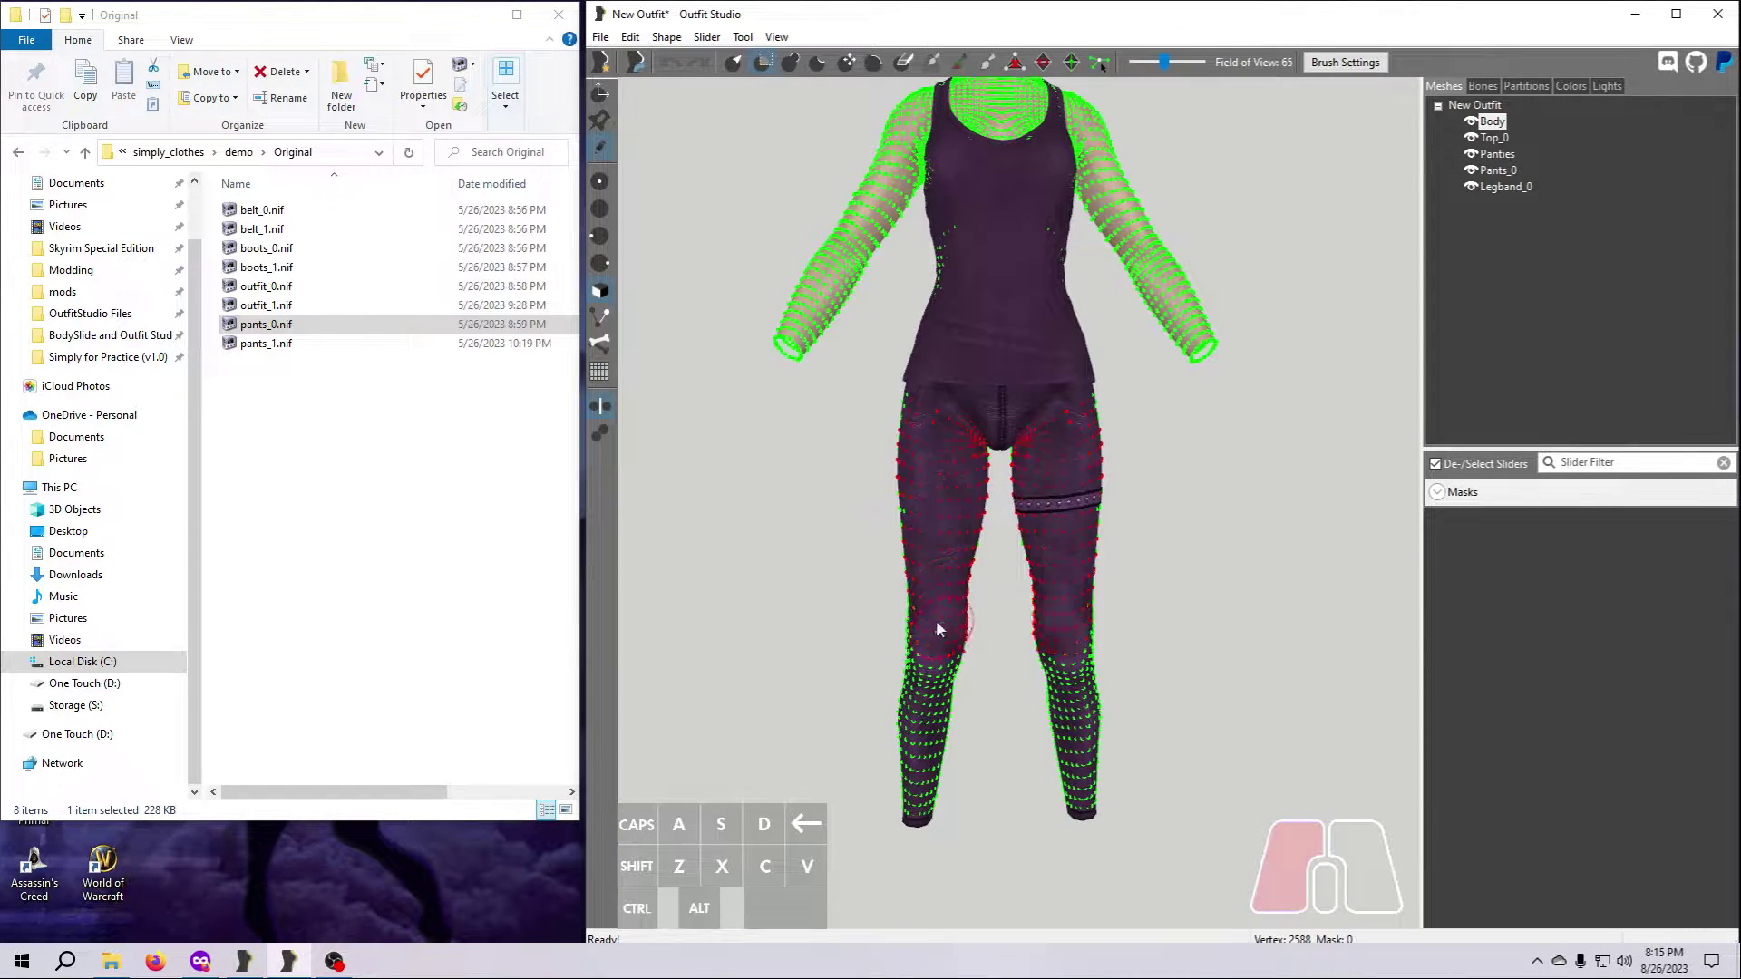
{"action": "left_click_drag", "start_coordinate": [938, 628], "coordinate": [1034, 318]}
{"action": "mouse_move", "coordinate": [1057, 256]}
{"action": "left_mouse_down"}
{"action": "mouse_move", "coordinate": [957, 257]}
{"action": "mouse_move", "coordinate": [1052, 394]}
{"action": "left_mouse_up"}
{"action": "mouse_move", "coordinate": [1052, 394]}
{"action": "right_mouse_down"}
{"action": "mouse_move", "coordinate": [1134, 453]}
{"action": "mouse_move", "coordinate": [1272, 498]}
{"action": "mouse_move", "coordinate": [1281, 486]}
{"action": "right_mouse_up"}
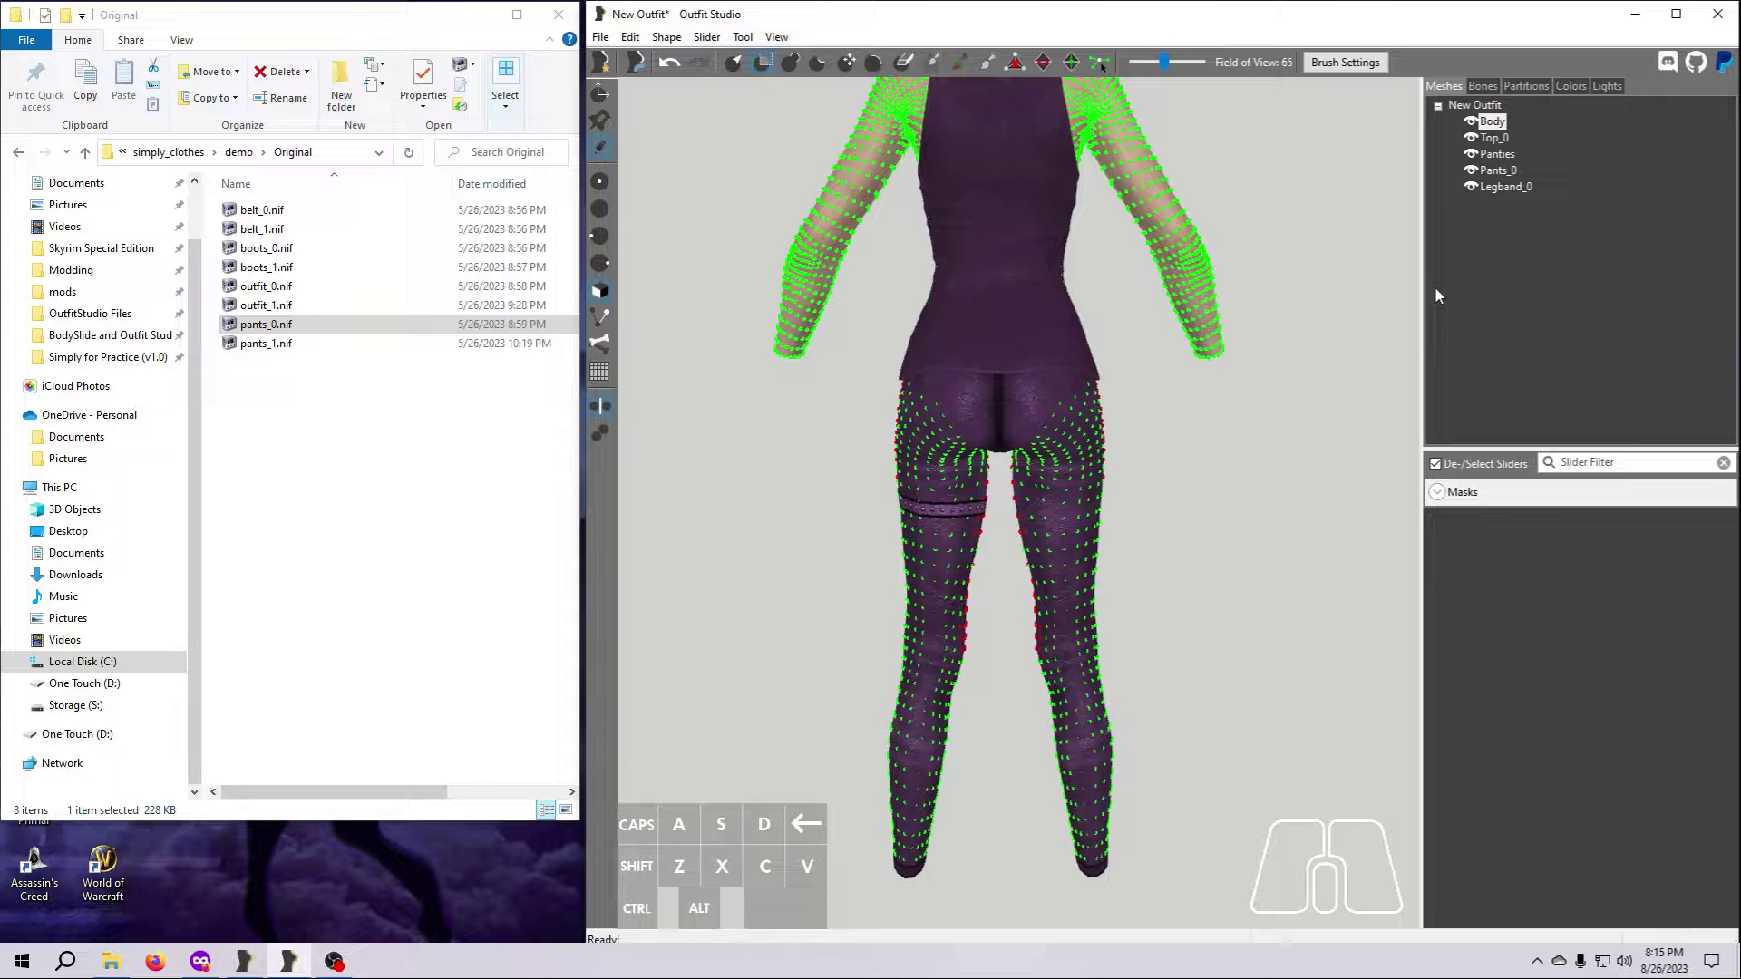
Switch Pants_0 and Top_0 to wireframe display so the Body mesh shows through them
{"action": "left_click", "coordinate": [1471, 170]}
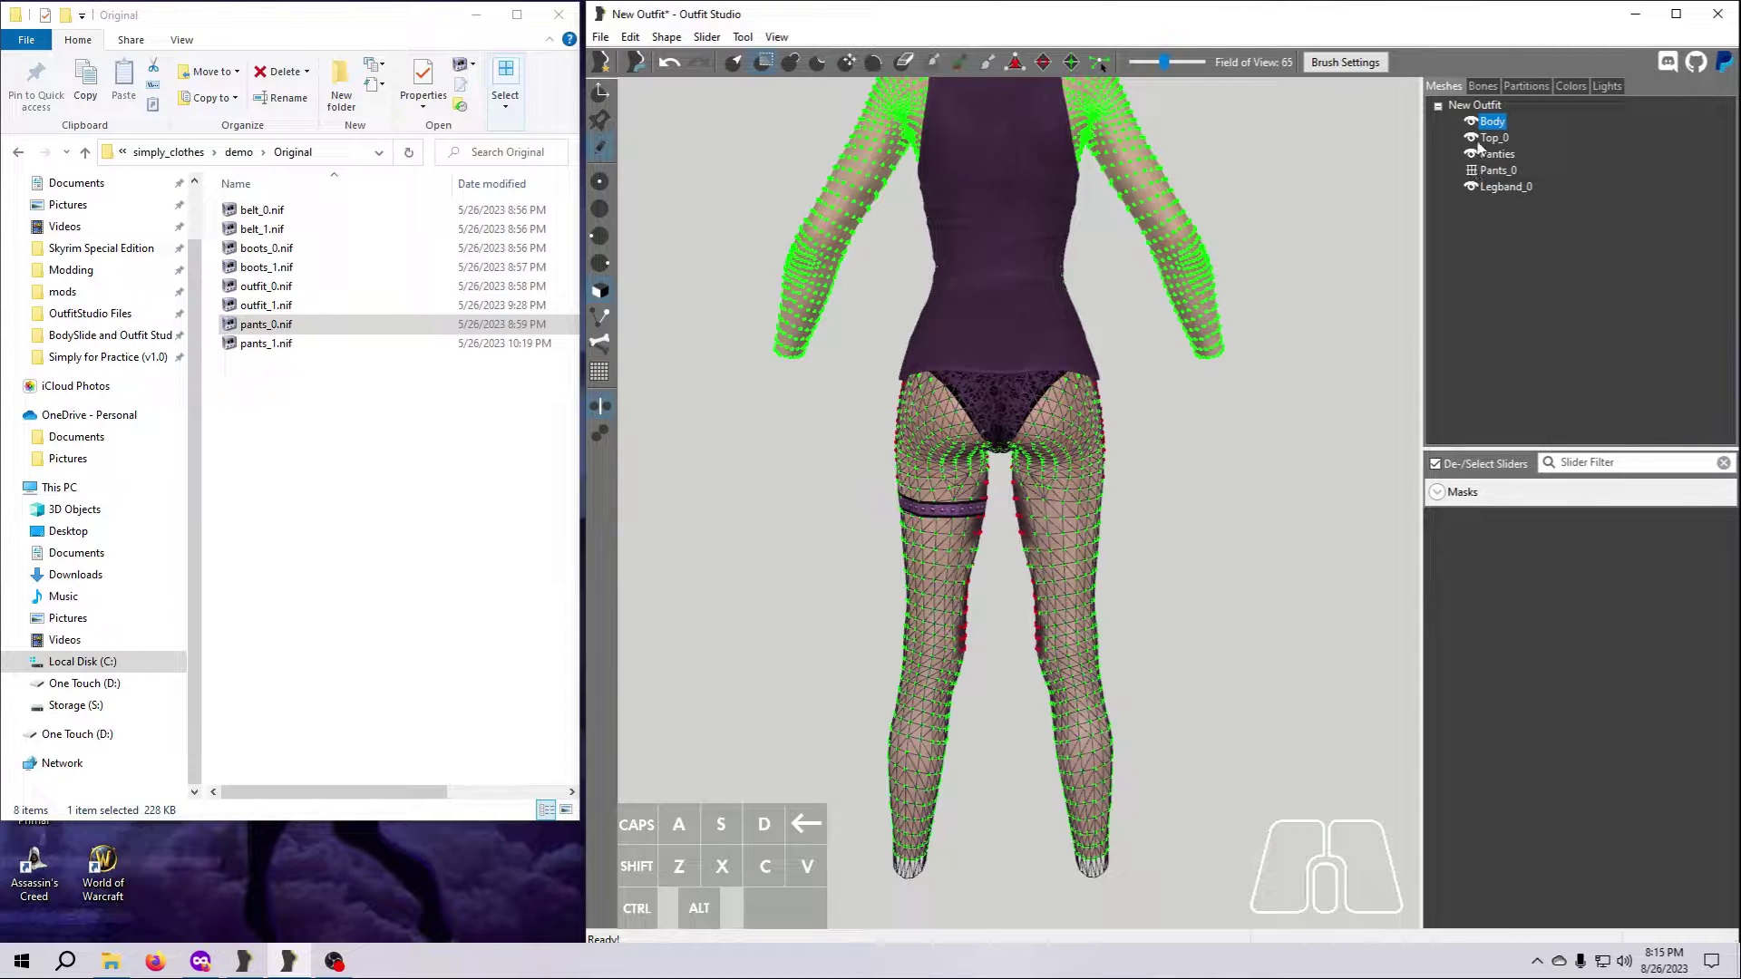
{"action": "left_click", "coordinate": [1472, 138]}
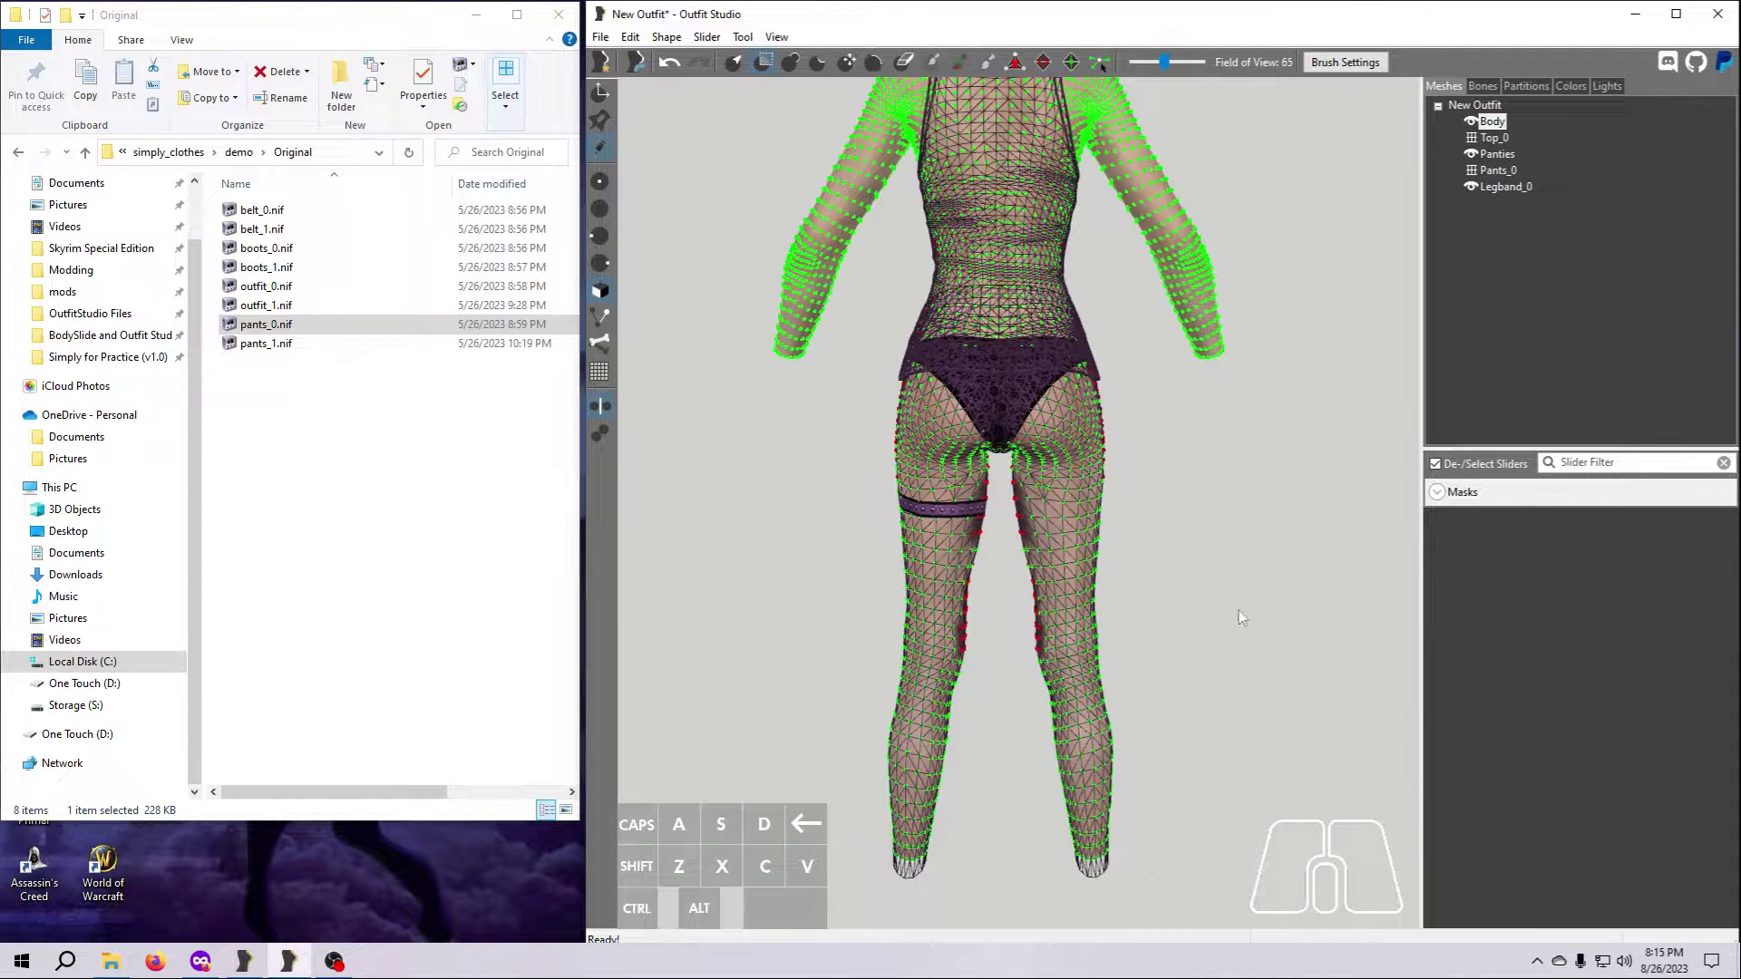
{"action": "scroll", "coordinate": [1244, 595], "scroll_direction": "up", "scroll_amount": 5}
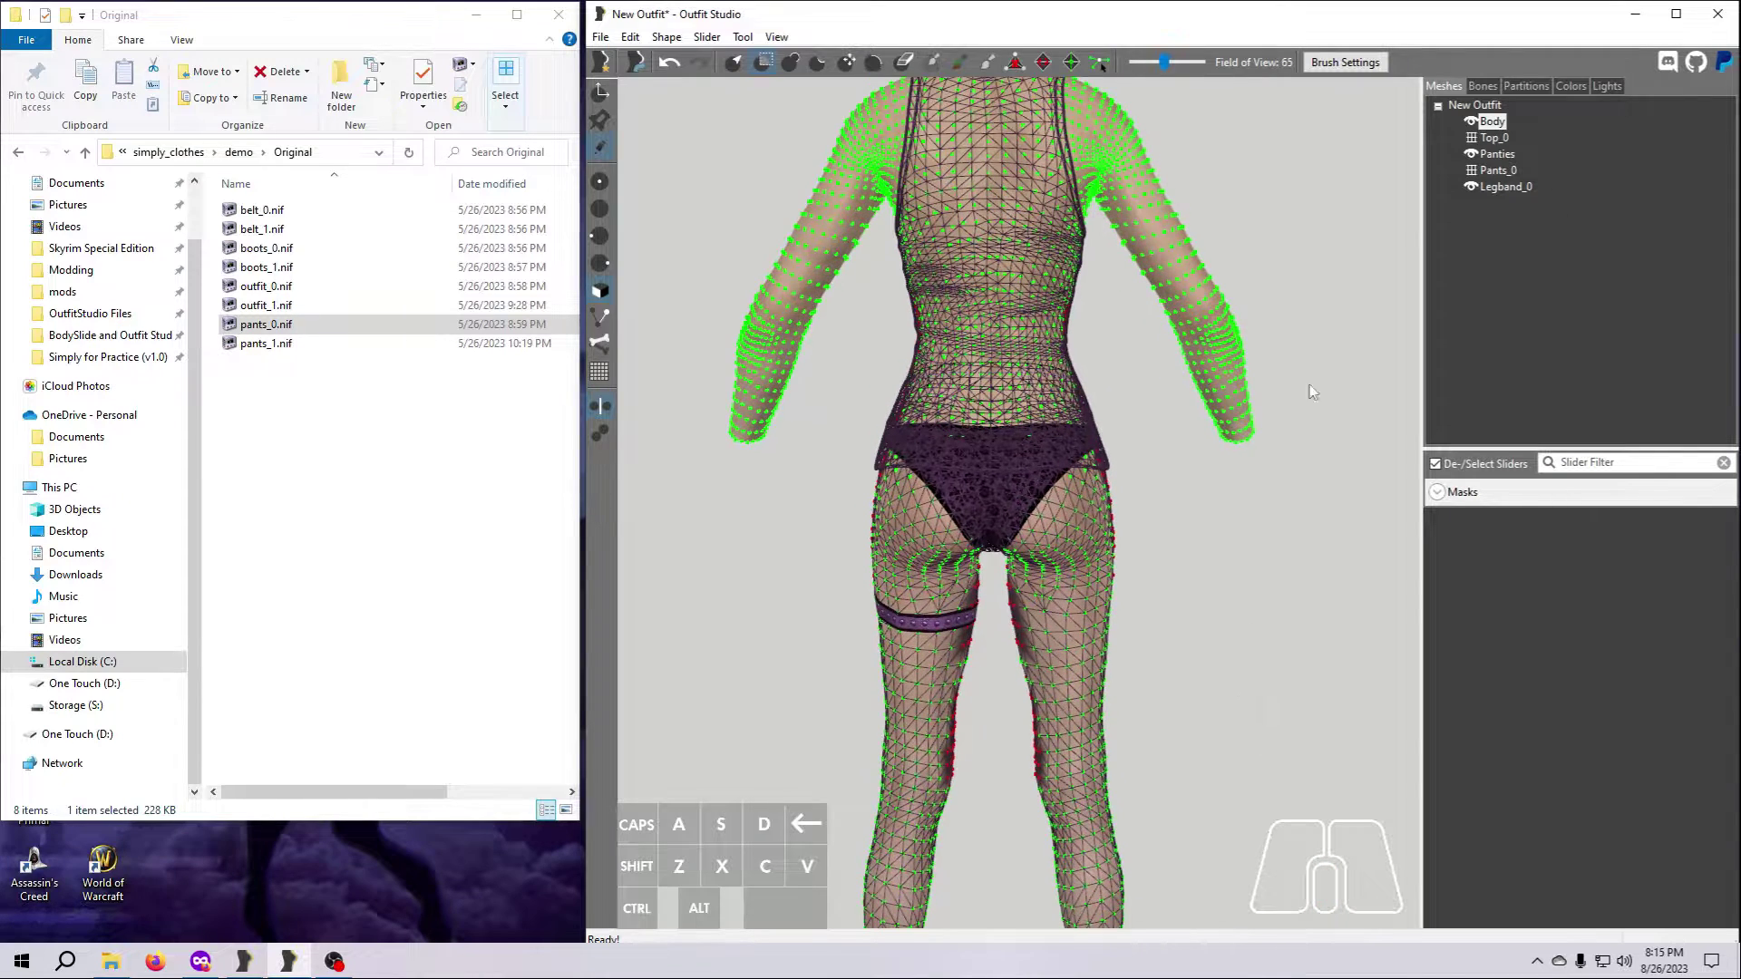
Mask the buttocks and the backs of the upper thighs on the Body mesh, and clear the entire mask
{"action": "left_click", "coordinate": [1495, 122]}
{"action": "mouse_move", "coordinate": [1088, 481]}
{"action": "left_mouse_down"}
{"action": "mouse_move", "coordinate": [1052, 508]}
{"action": "mouse_move", "coordinate": [916, 513]}
{"action": "mouse_move", "coordinate": [1119, 521]}
{"action": "mouse_move", "coordinate": [920, 572]}
{"action": "mouse_move", "coordinate": [1070, 630]}
{"action": "left_mouse_up"}
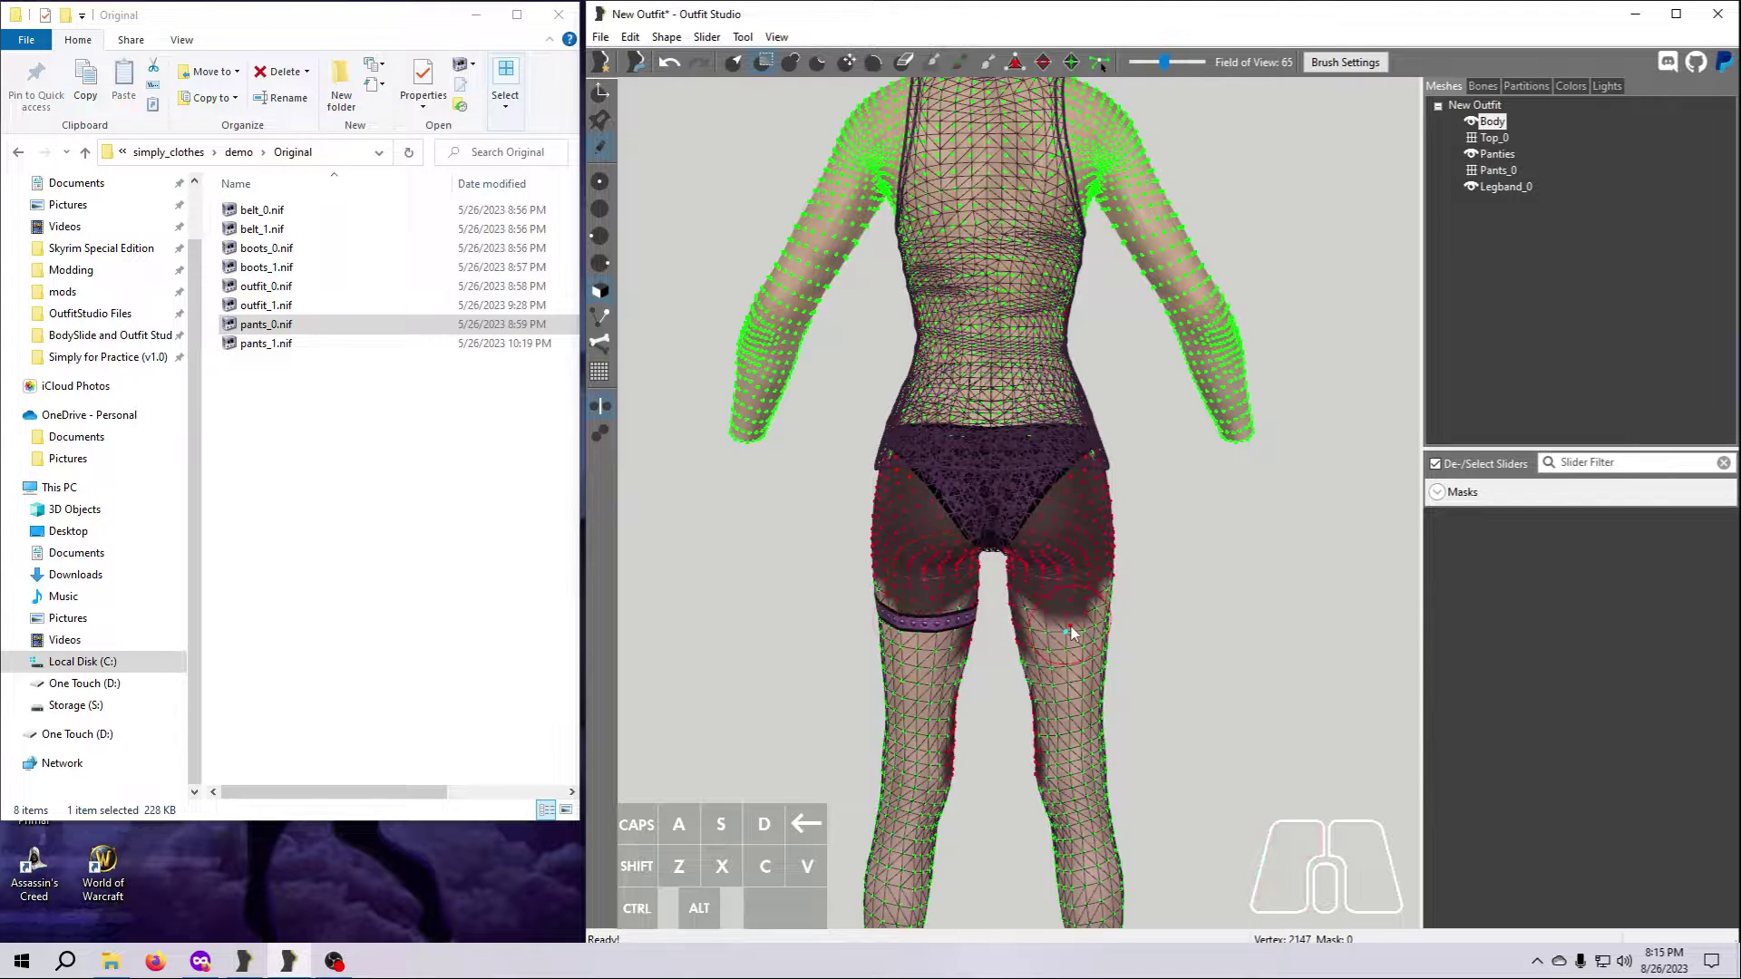
{"action": "scroll", "coordinate": [1129, 642], "scroll_direction": "down", "scroll_amount": 3}
{"action": "middle_click_drag", "start_coordinate": [1129, 642], "coordinate": [1129, 526]}
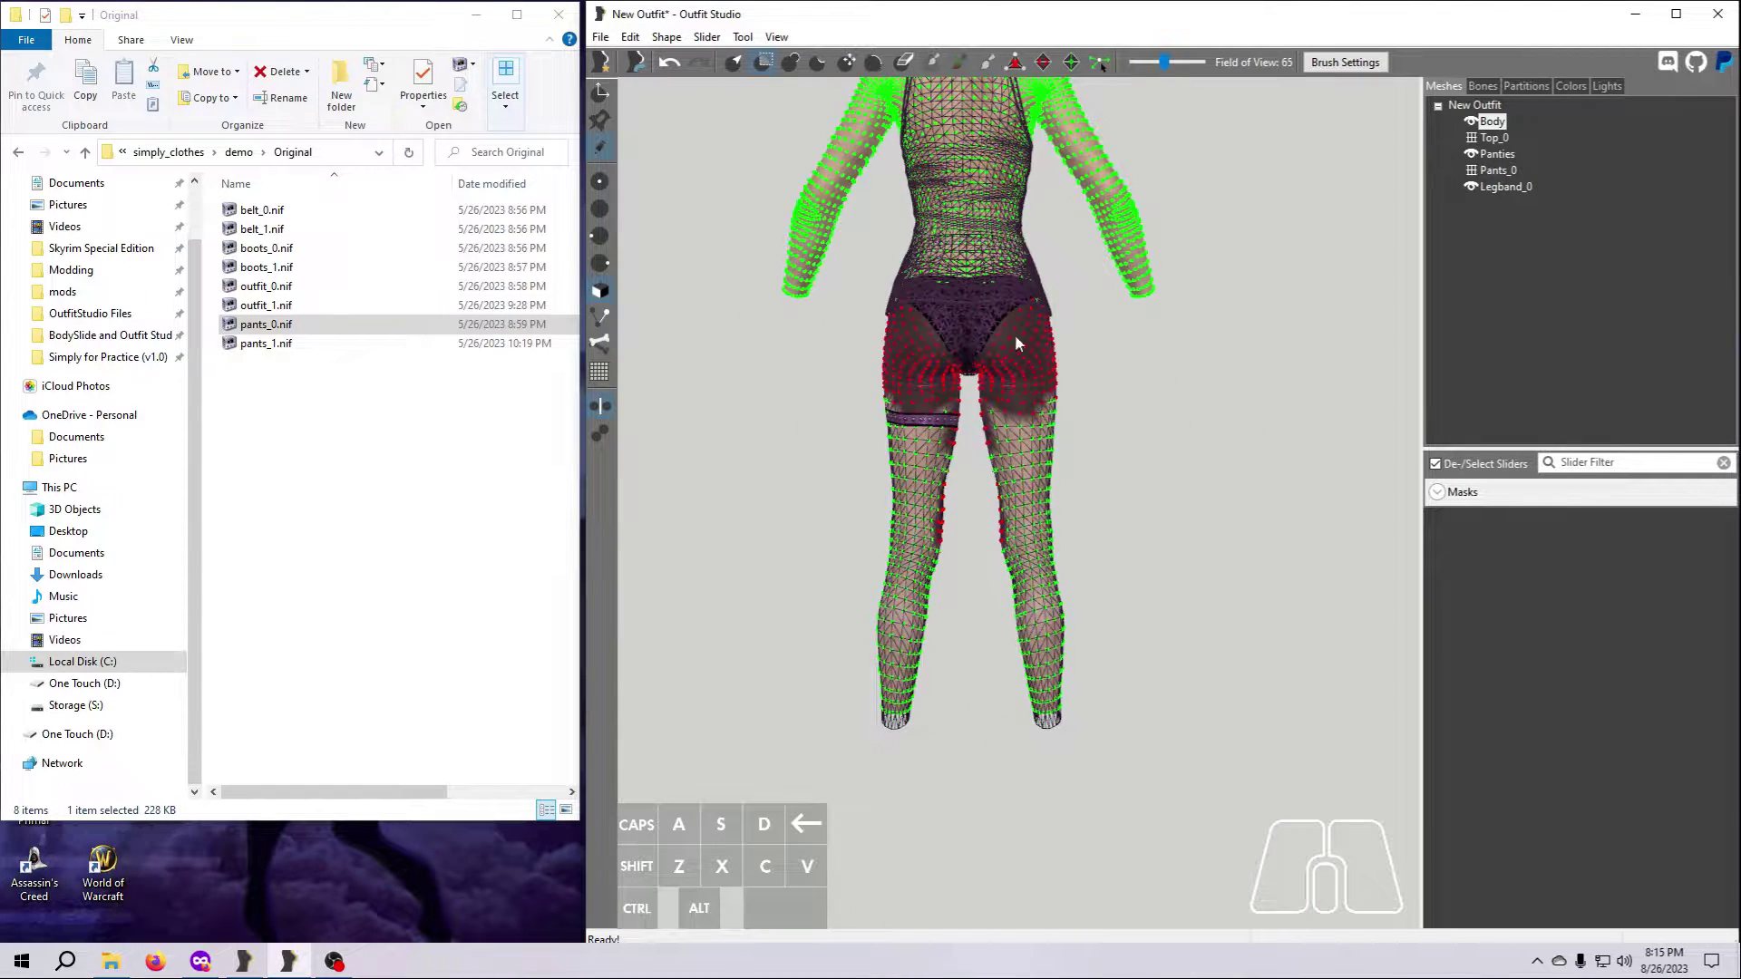
{"action": "left_click", "coordinate": [742, 36]}
{"action": "left_click", "coordinate": [778, 231]}
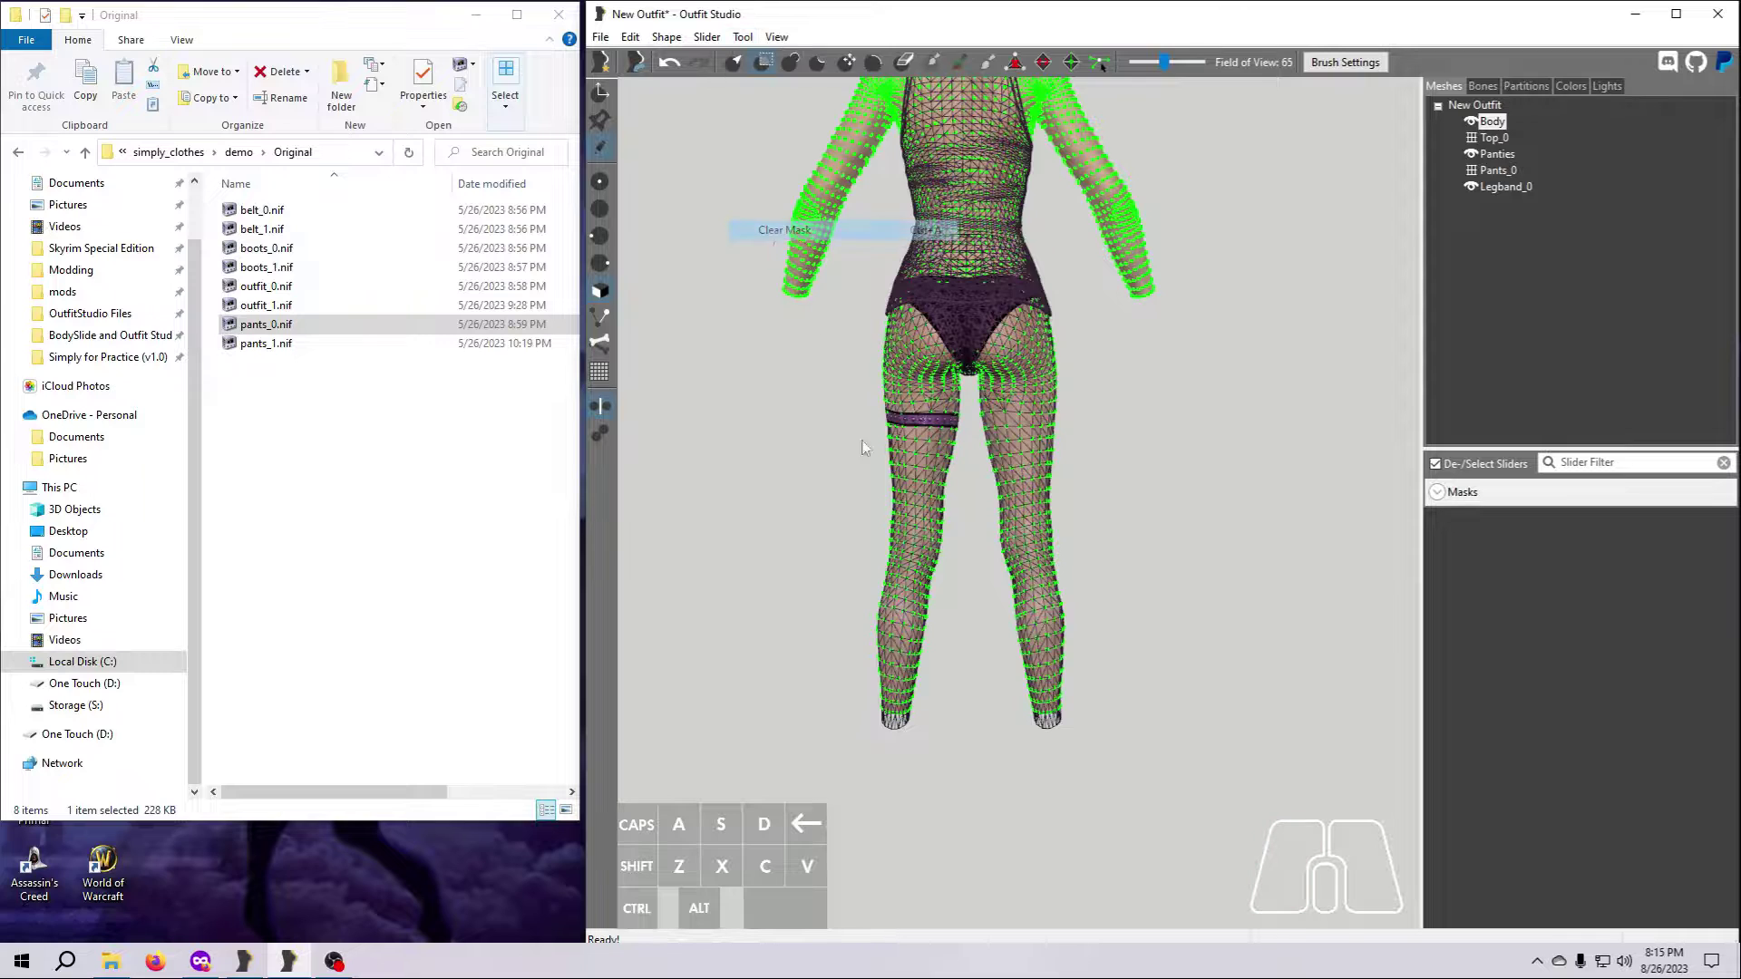
Mask the lowest ring of Body vertices around both ankles, front and back
{"action": "scroll", "coordinate": [963, 659], "scroll_direction": "up", "scroll_amount": 2}
{"action": "scroll", "coordinate": [963, 659], "scroll_direction": "up", "scroll_amount": 2}
{"action": "middle_click_drag", "start_coordinate": [940, 691], "coordinate": [947, 539]}
{"action": "scroll", "coordinate": [967, 634], "scroll_direction": "up", "scroll_amount": 3}
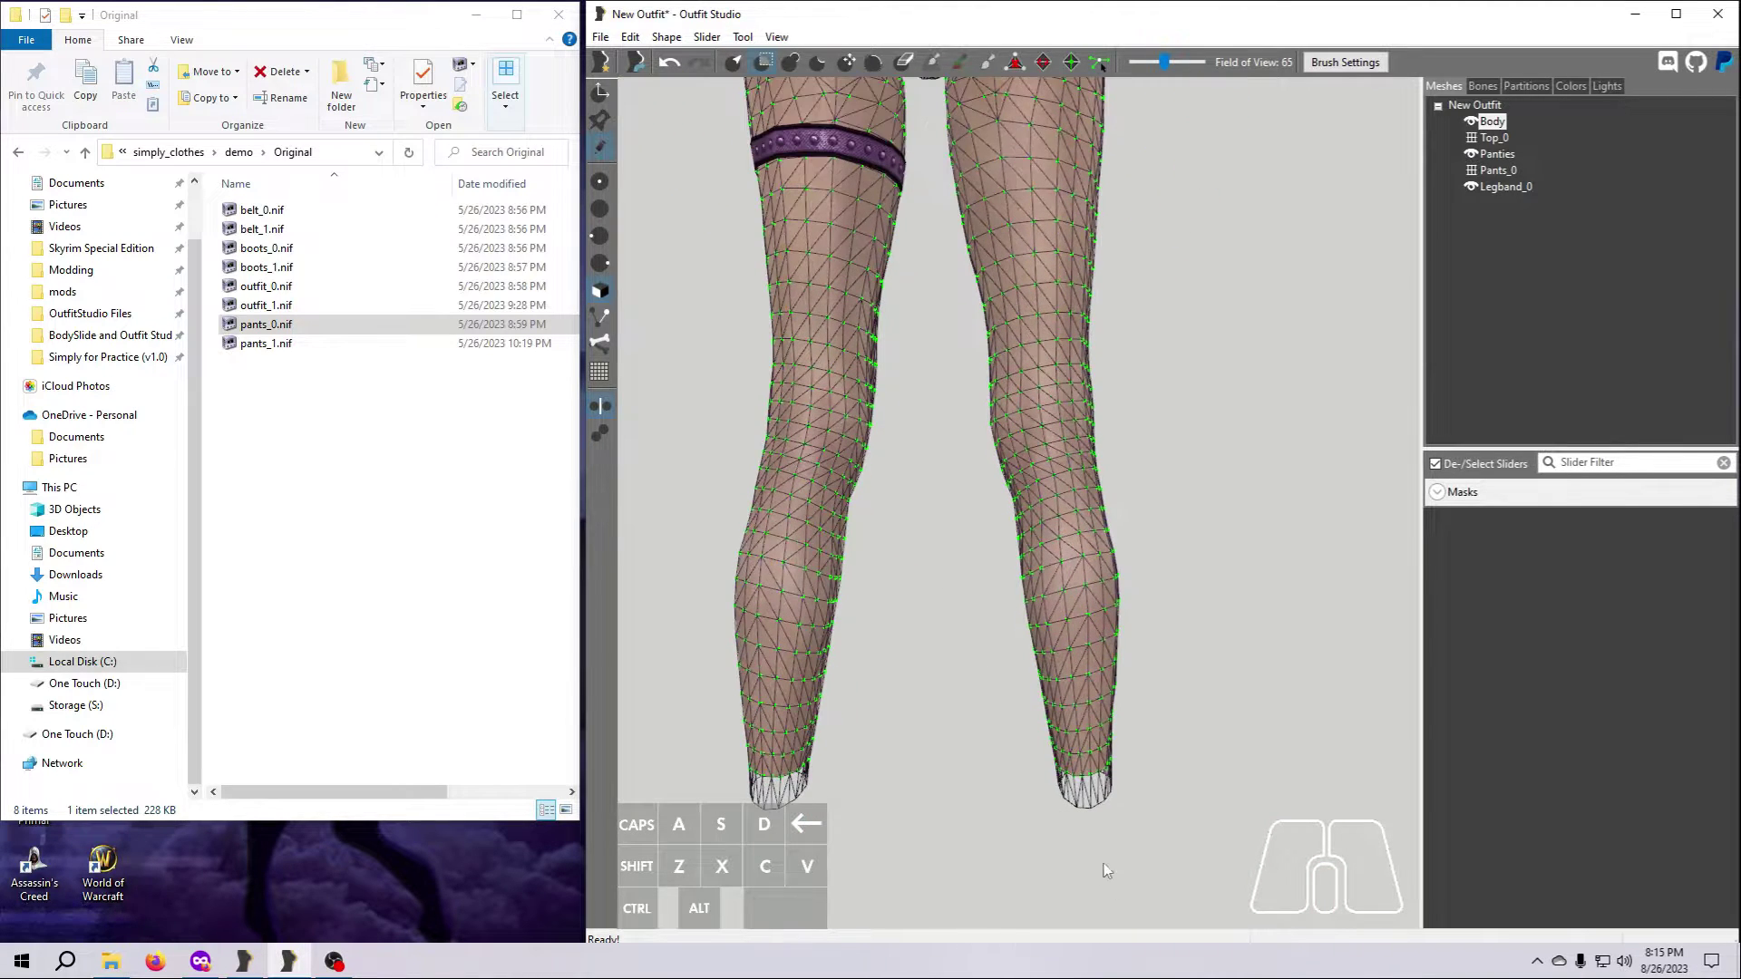
{"action": "left_click_drag", "start_coordinate": [1090, 771], "coordinate": [1082, 769]}
{"action": "mouse_move", "coordinate": [1144, 773]}
{"action": "right_mouse_down"}
{"action": "mouse_move", "coordinate": [1175, 776]}
{"action": "mouse_move", "coordinate": [802, 739]}
{"action": "right_mouse_up"}
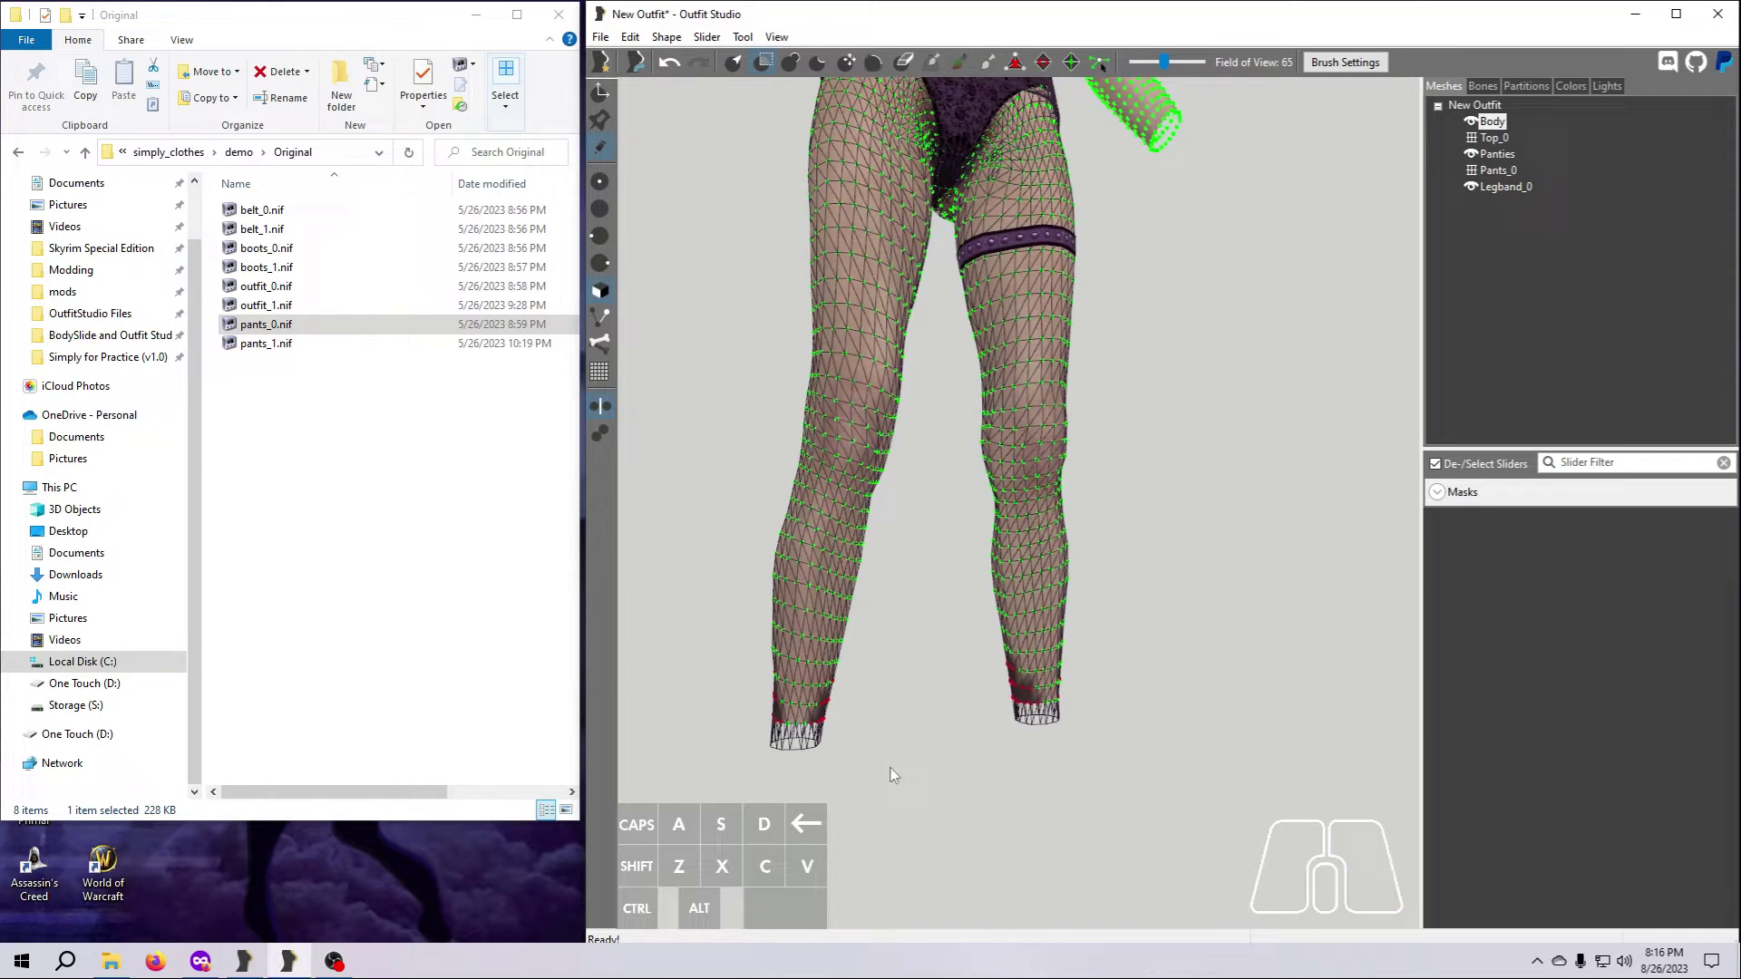
{"action": "left_click", "coordinate": [815, 733]}
{"action": "left_click_drag", "start_coordinate": [814, 735], "coordinate": [814, 742]}
{"action": "mouse_move", "coordinate": [813, 742]}
{"action": "right_mouse_down"}
{"action": "mouse_move", "coordinate": [1003, 766]}
{"action": "mouse_move", "coordinate": [828, 770]}
{"action": "mouse_move", "coordinate": [968, 731]}
{"action": "mouse_move", "coordinate": [924, 829]}
{"action": "right_mouse_up"}
Grow the Body mask repeatedly from the ankles up the legs and hips to the waist
{"action": "key", "text": "d"}
{"action": "key", "text": "d"}
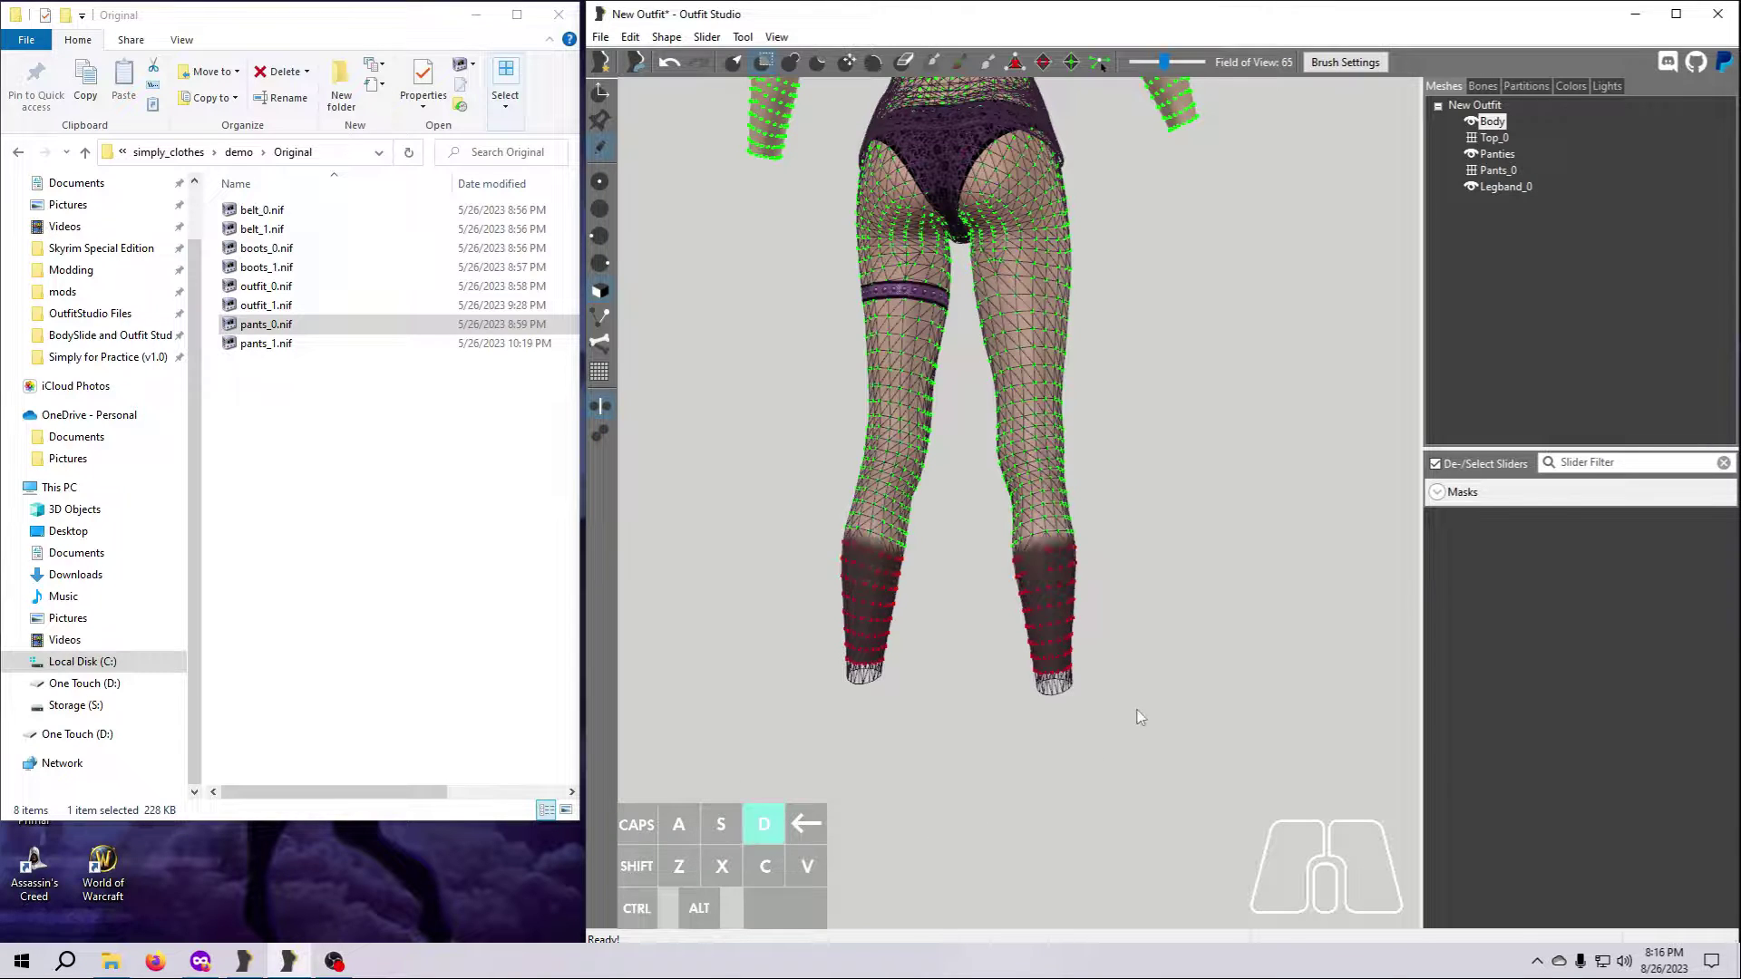
{"action": "scroll", "coordinate": [1139, 711], "scroll_direction": "down", "scroll_amount": 3}
{"action": "scroll", "coordinate": [1139, 709], "scroll_direction": "down", "scroll_amount": 1}
{"action": "key", "text": "d"}
{"action": "key", "text": "d"}
{"action": "key", "text": "d"}
{"action": "middle_click_drag", "start_coordinate": [1070, 501], "coordinate": [1124, 711]}
{"action": "key", "text": "d"}
{"action": "key", "text": "d"}
{"action": "key", "text": "d"}
{"action": "key", "text": "d"}
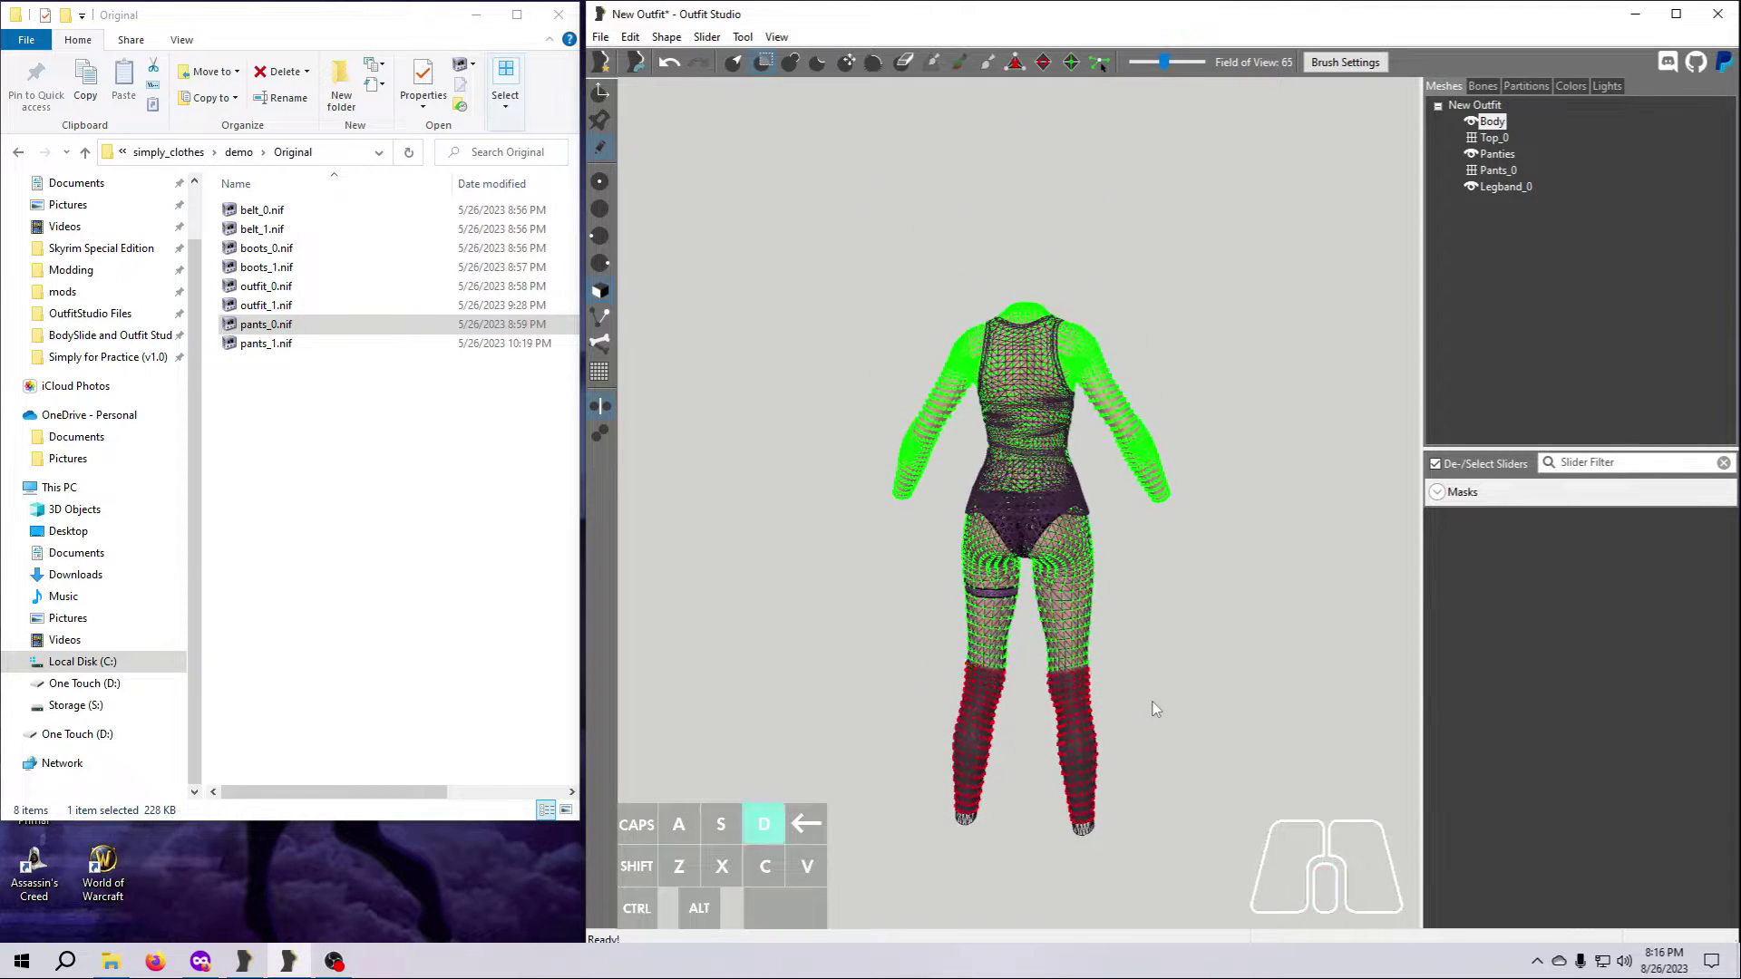
{"action": "key", "text": "d"}
{"action": "key", "text": "d"}
{"action": "key", "text": "d"}
{"action": "key", "text": "d"}
{"action": "key", "text": "d"}
{"action": "key", "text": "d"}
{"action": "key", "text": "d"}
{"action": "key", "text": "d"}
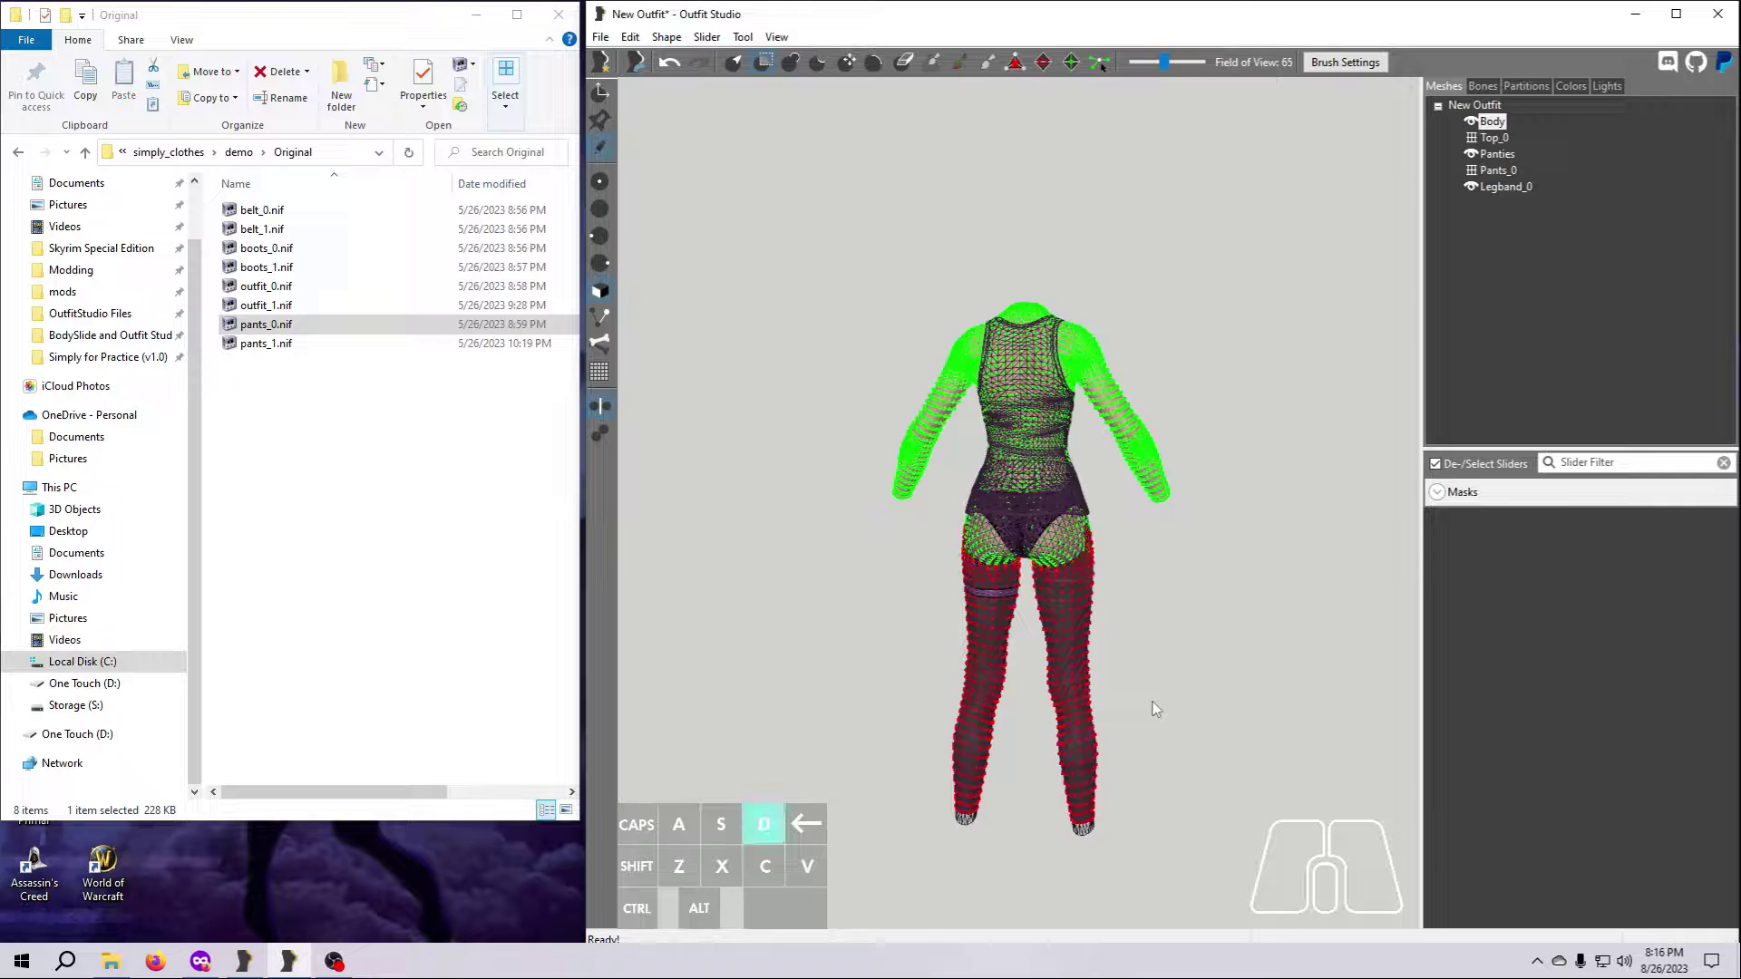
{"action": "key", "text": "d"}
{"action": "key", "text": "d"}
{"action": "key", "text": "d"}
{"action": "key", "text": "d"}
{"action": "key", "text": "d"}
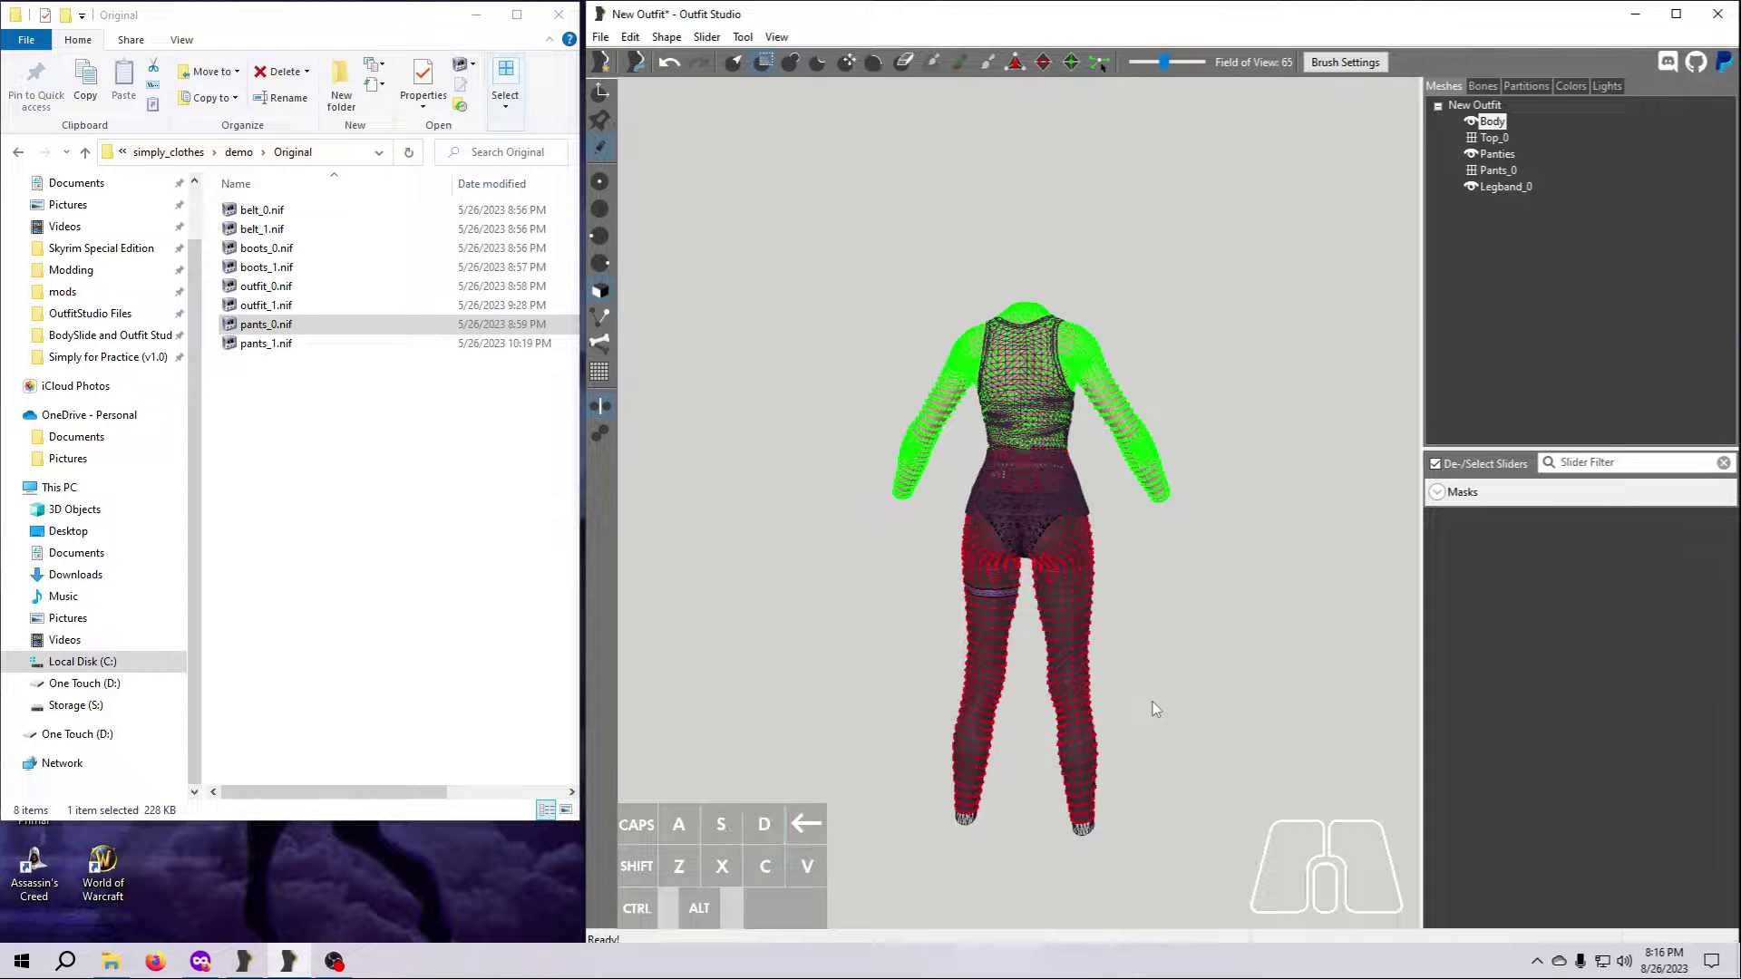
Shrink the Body mask down from the waist to the hips, and grow it back up to the waist
{"action": "key", "text": "a"}
{"action": "key", "text": "a"}
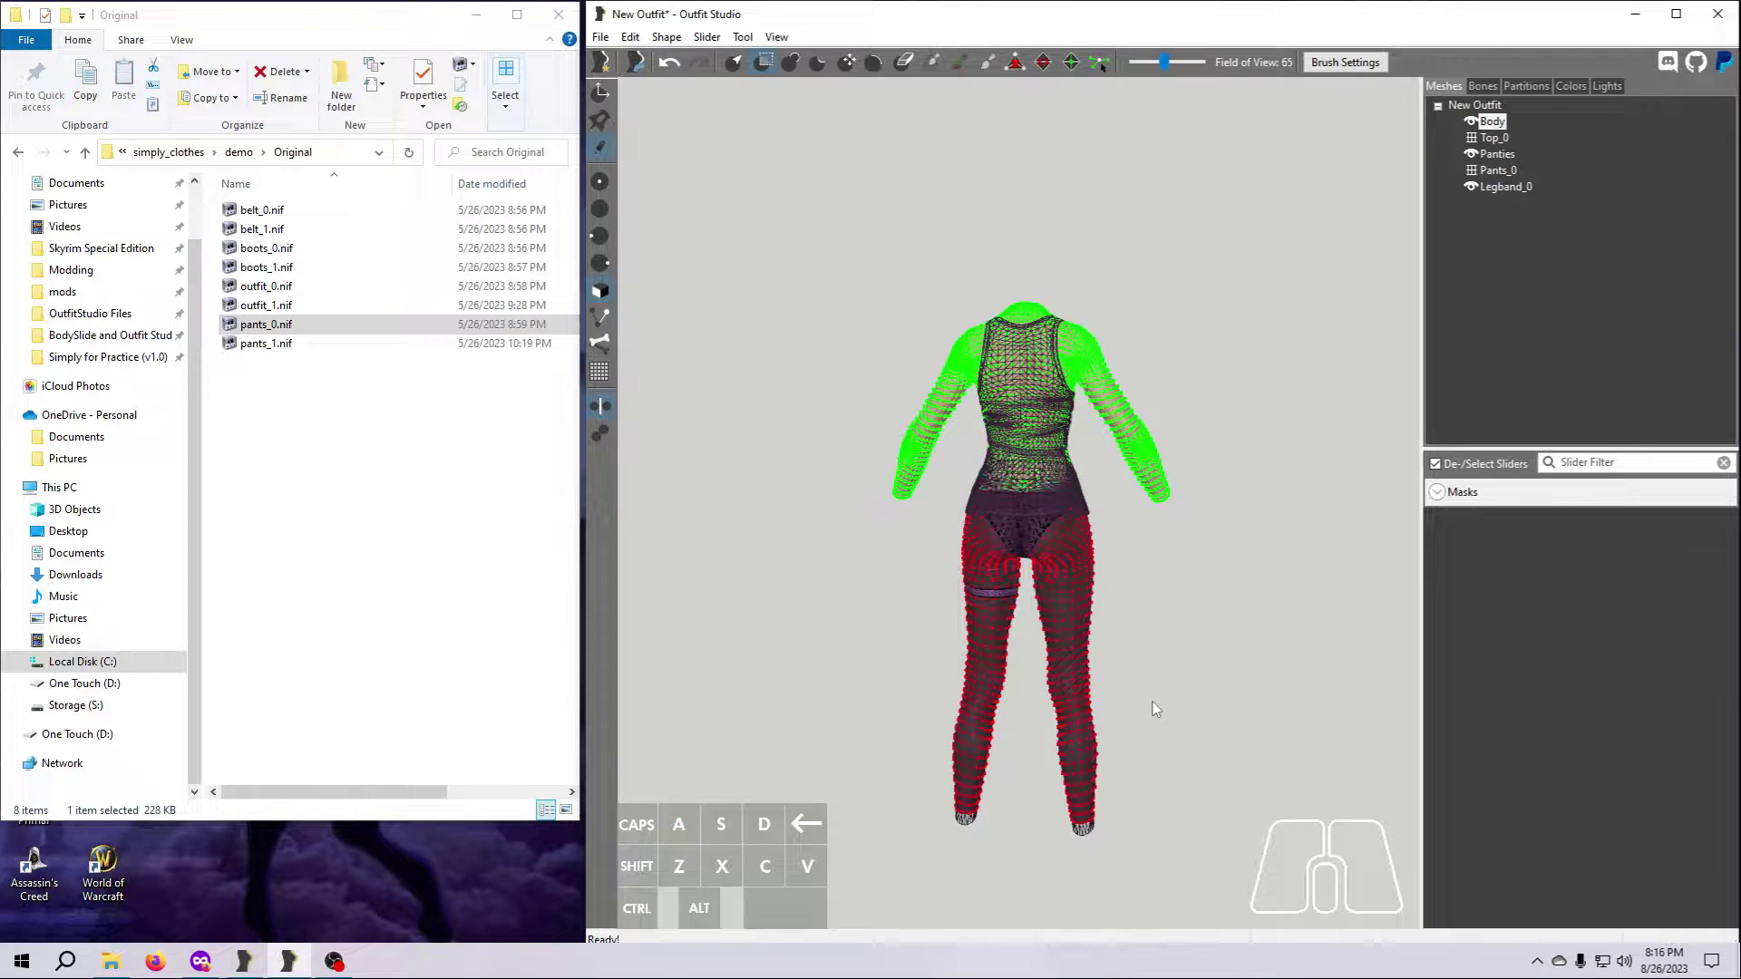
{"action": "key", "text": "d"}
{"action": "key", "text": "d"}
{"action": "key", "text": "d"}
{"action": "key", "text": "d"}
{"action": "key", "text": "alt"}
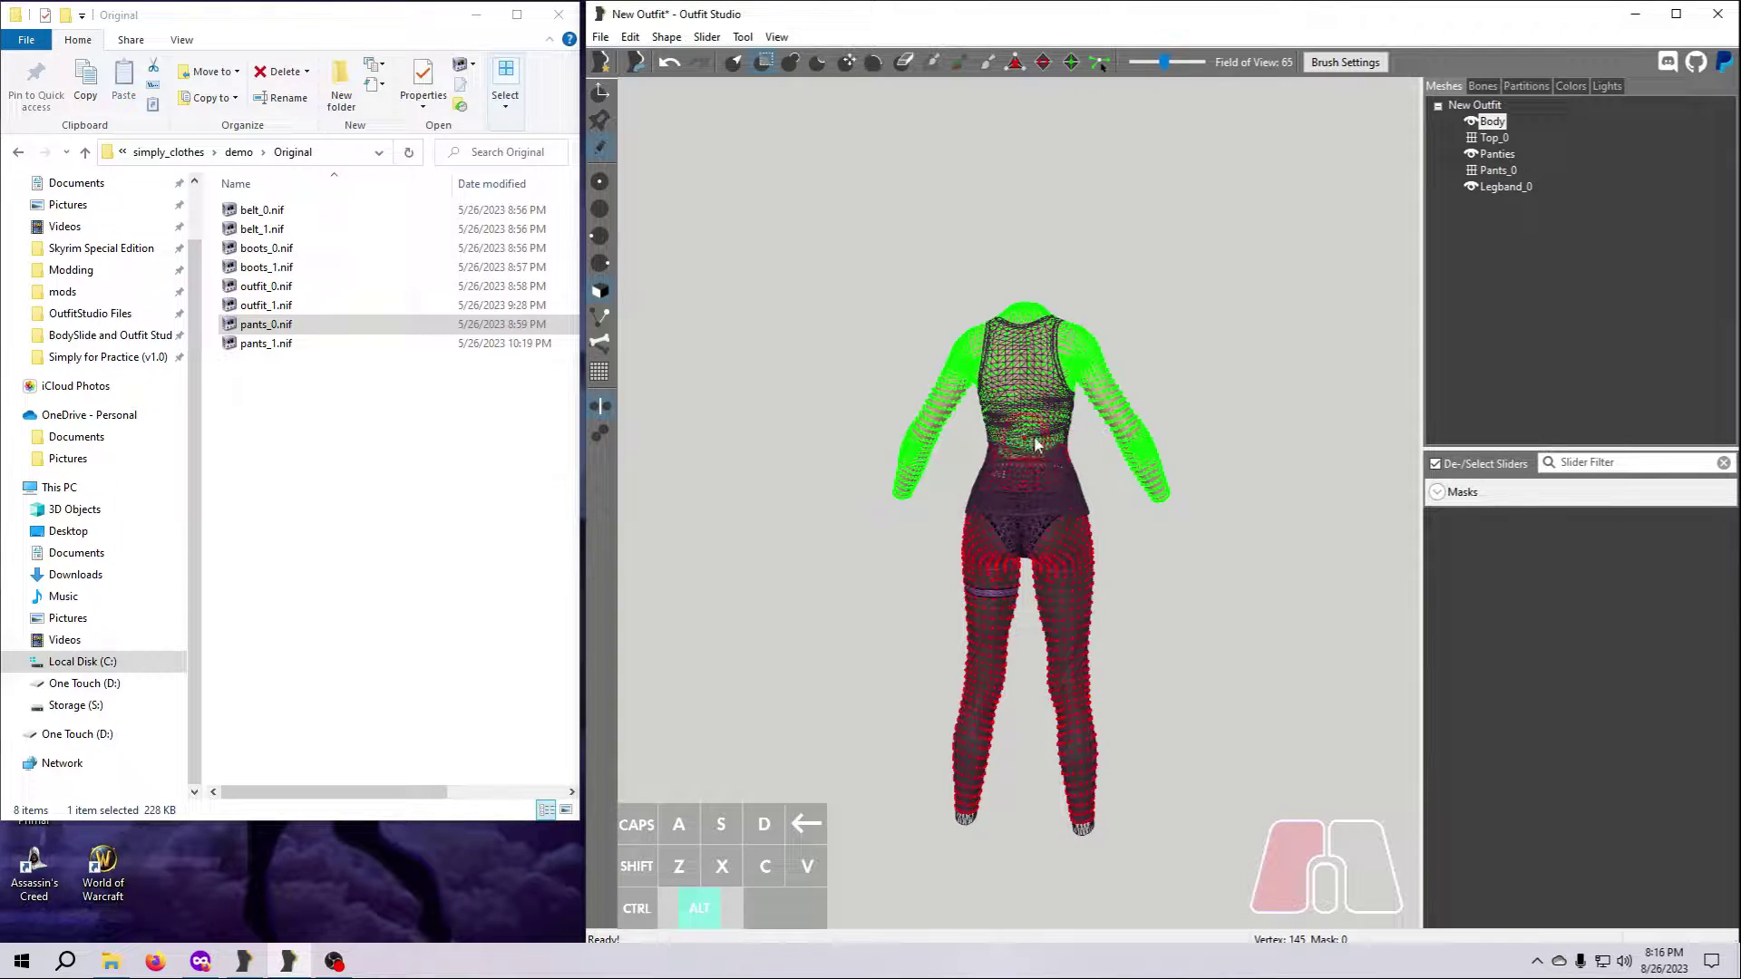
Extend the Body mask over the lower and middle back and the sides of the torso beneath Top_0
{"action": "scroll", "coordinate": [1177, 674], "scroll_direction": "up", "scroll_amount": 1}
{"action": "scroll", "coordinate": [1177, 677], "scroll_direction": "up", "scroll_amount": 5}
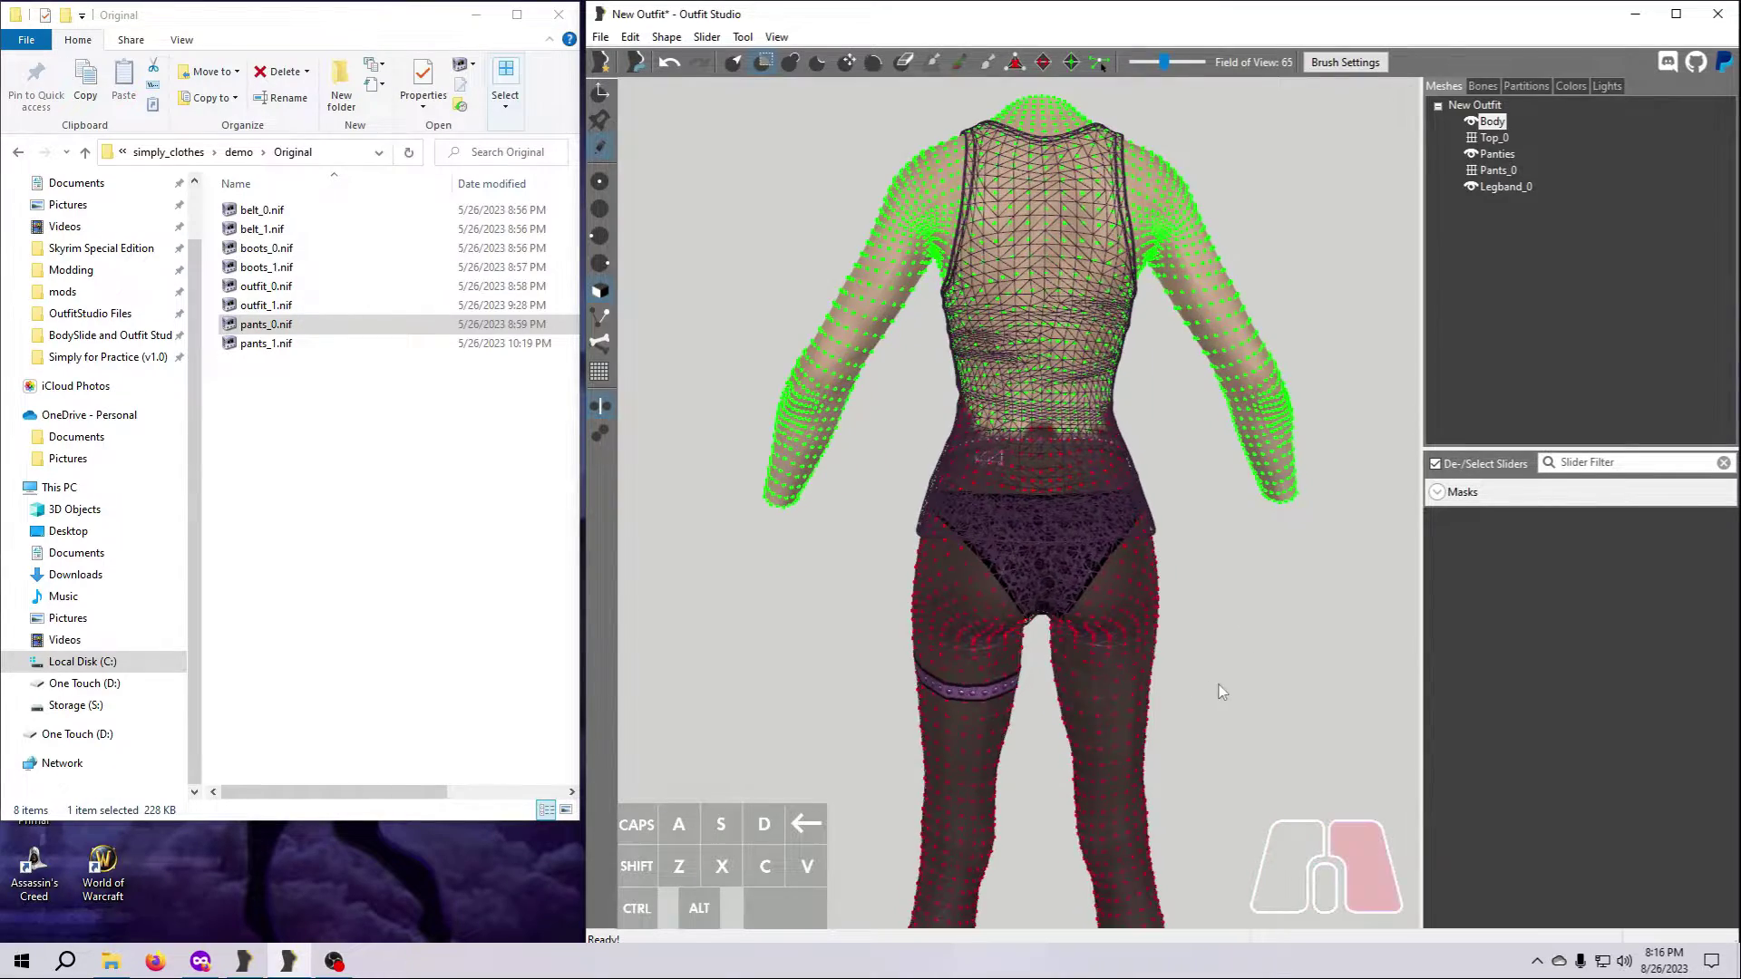
{"action": "left_click_drag", "start_coordinate": [928, 334], "coordinate": [1084, 290]}
{"action": "right_click_drag", "start_coordinate": [1103, 412], "coordinate": [989, 395]}
{"action": "mouse_move", "coordinate": [1070, 363]}
{"action": "left_mouse_down"}
{"action": "mouse_move", "coordinate": [1043, 312]}
{"action": "mouse_move", "coordinate": [885, 198]}
{"action": "left_mouse_up"}
{"action": "right_click_drag", "start_coordinate": [885, 204], "coordinate": [1032, 454]}
{"action": "middle_click_drag", "start_coordinate": [1032, 462], "coordinate": [1044, 653]}
{"action": "left_click_drag", "start_coordinate": [1006, 508], "coordinate": [1014, 390]}
Reduce the brush size and fill the mask across the upper back, inside the edges of Top_0
{"action": "key", "text": "s"}
{"action": "scroll", "coordinate": [1014, 406], "scroll_direction": "down", "scroll_amount": 4}
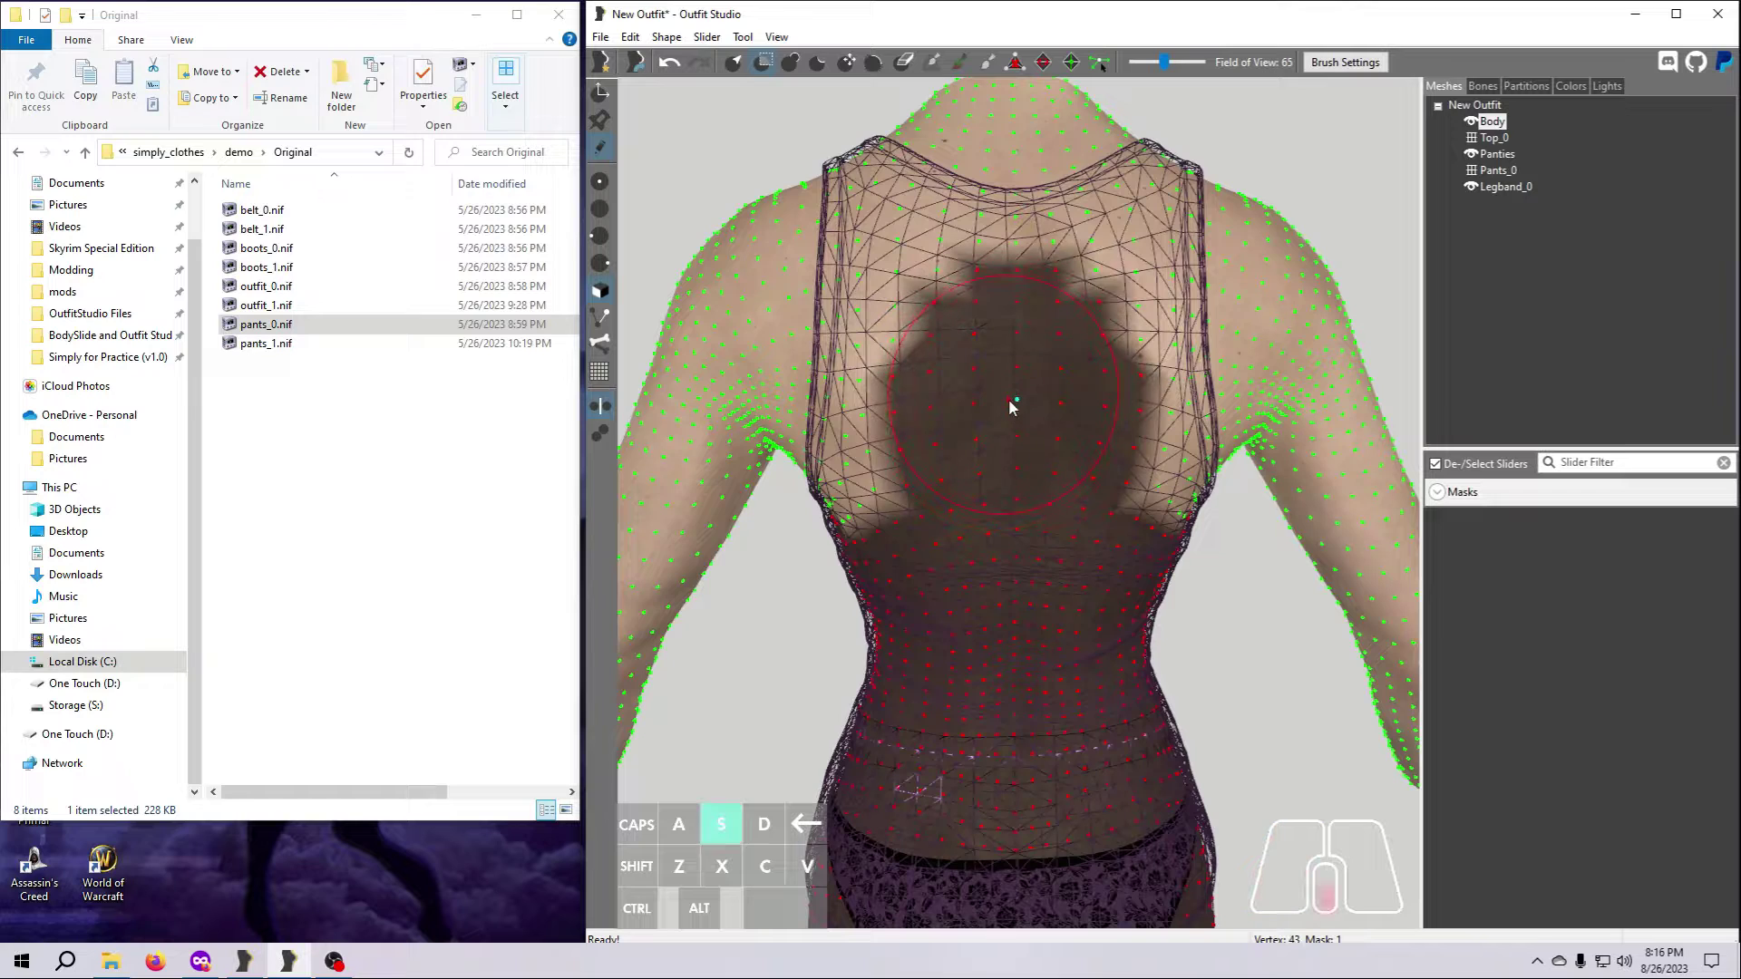
{"action": "mouse_move", "coordinate": [898, 499]}
{"action": "left_mouse_down"}
{"action": "mouse_move", "coordinate": [881, 548]}
{"action": "mouse_move", "coordinate": [950, 350]}
{"action": "mouse_move", "coordinate": [940, 317]}
{"action": "left_mouse_up"}
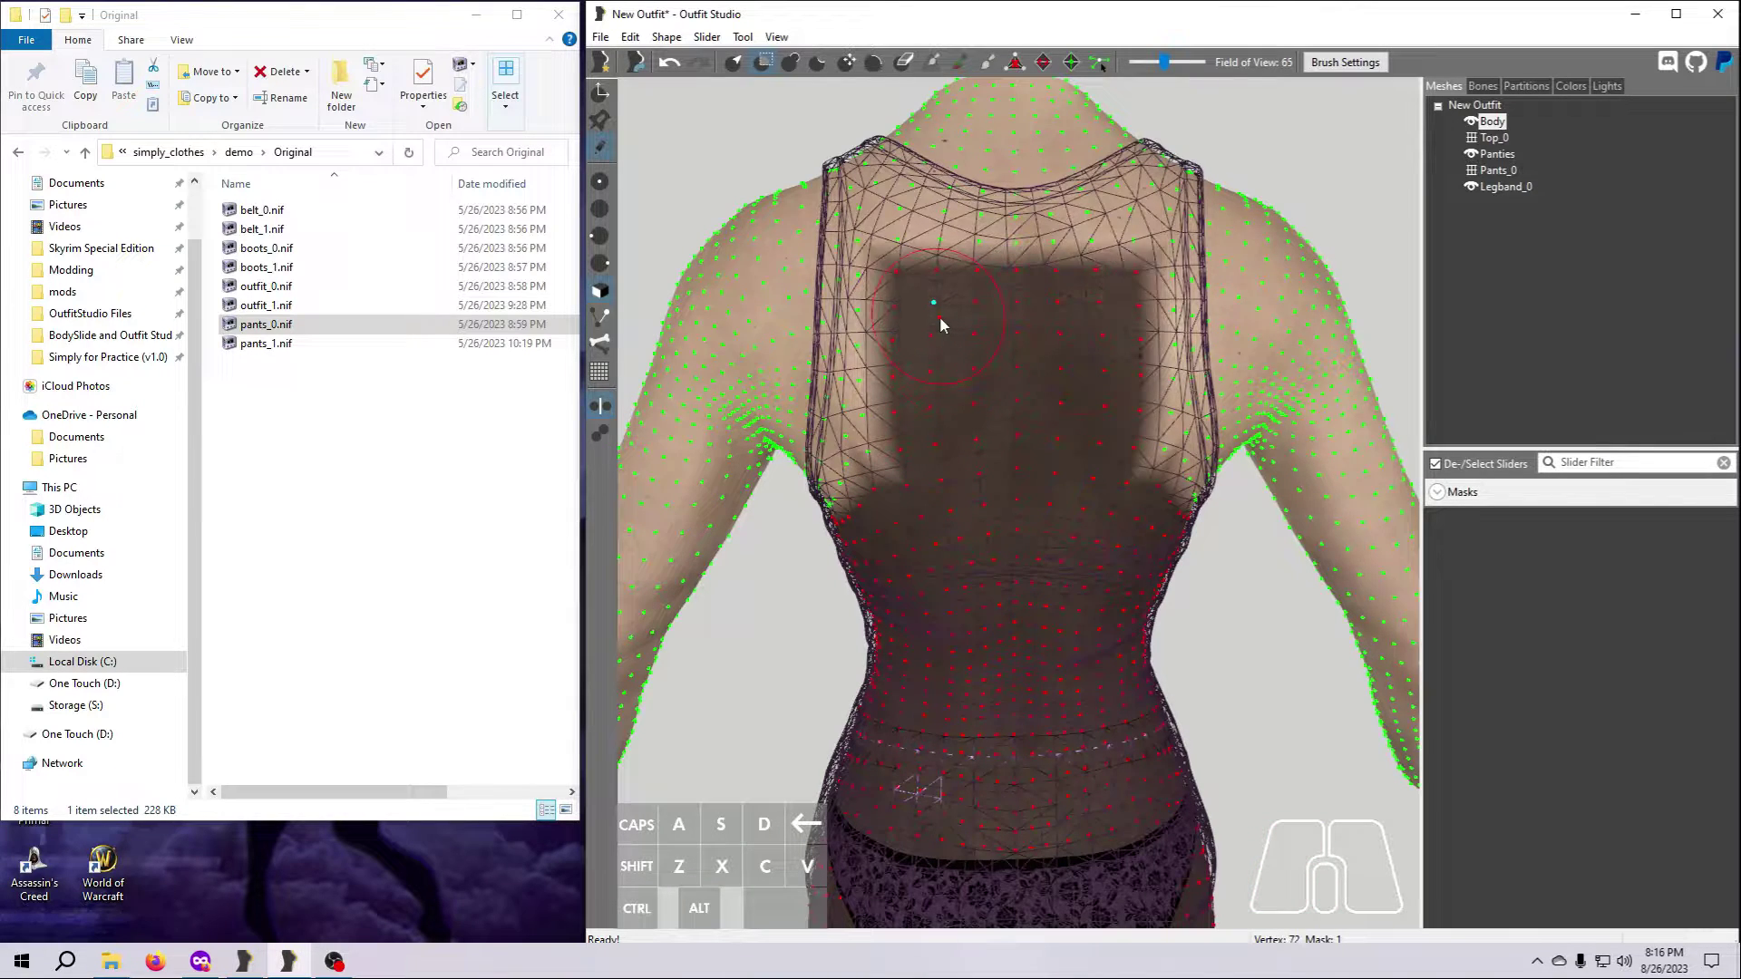
Erase the mask from the Body vertices along the back edge of the armhole
{"action": "right_click_drag", "start_coordinate": [939, 317], "coordinate": [1026, 667]}
{"action": "scroll", "coordinate": [1025, 664], "scroll_direction": "up", "scroll_amount": 3}
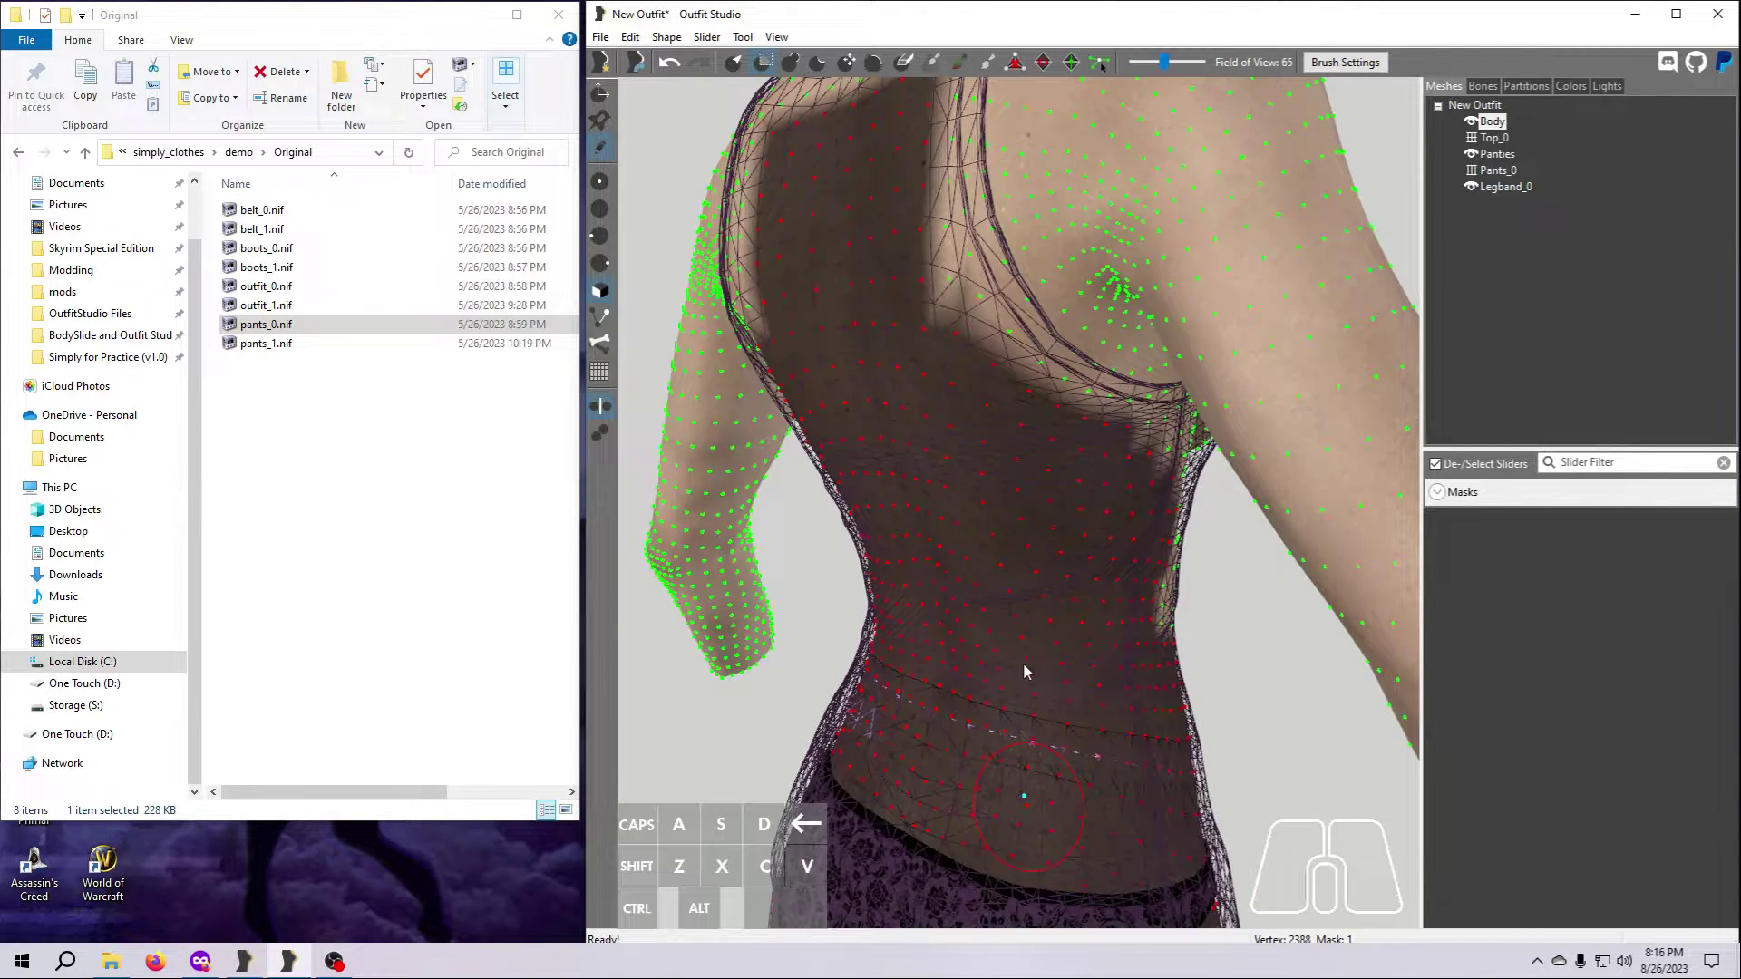
{"action": "left_click_drag", "start_coordinate": [1125, 373], "coordinate": [996, 299], "text": "alt"}
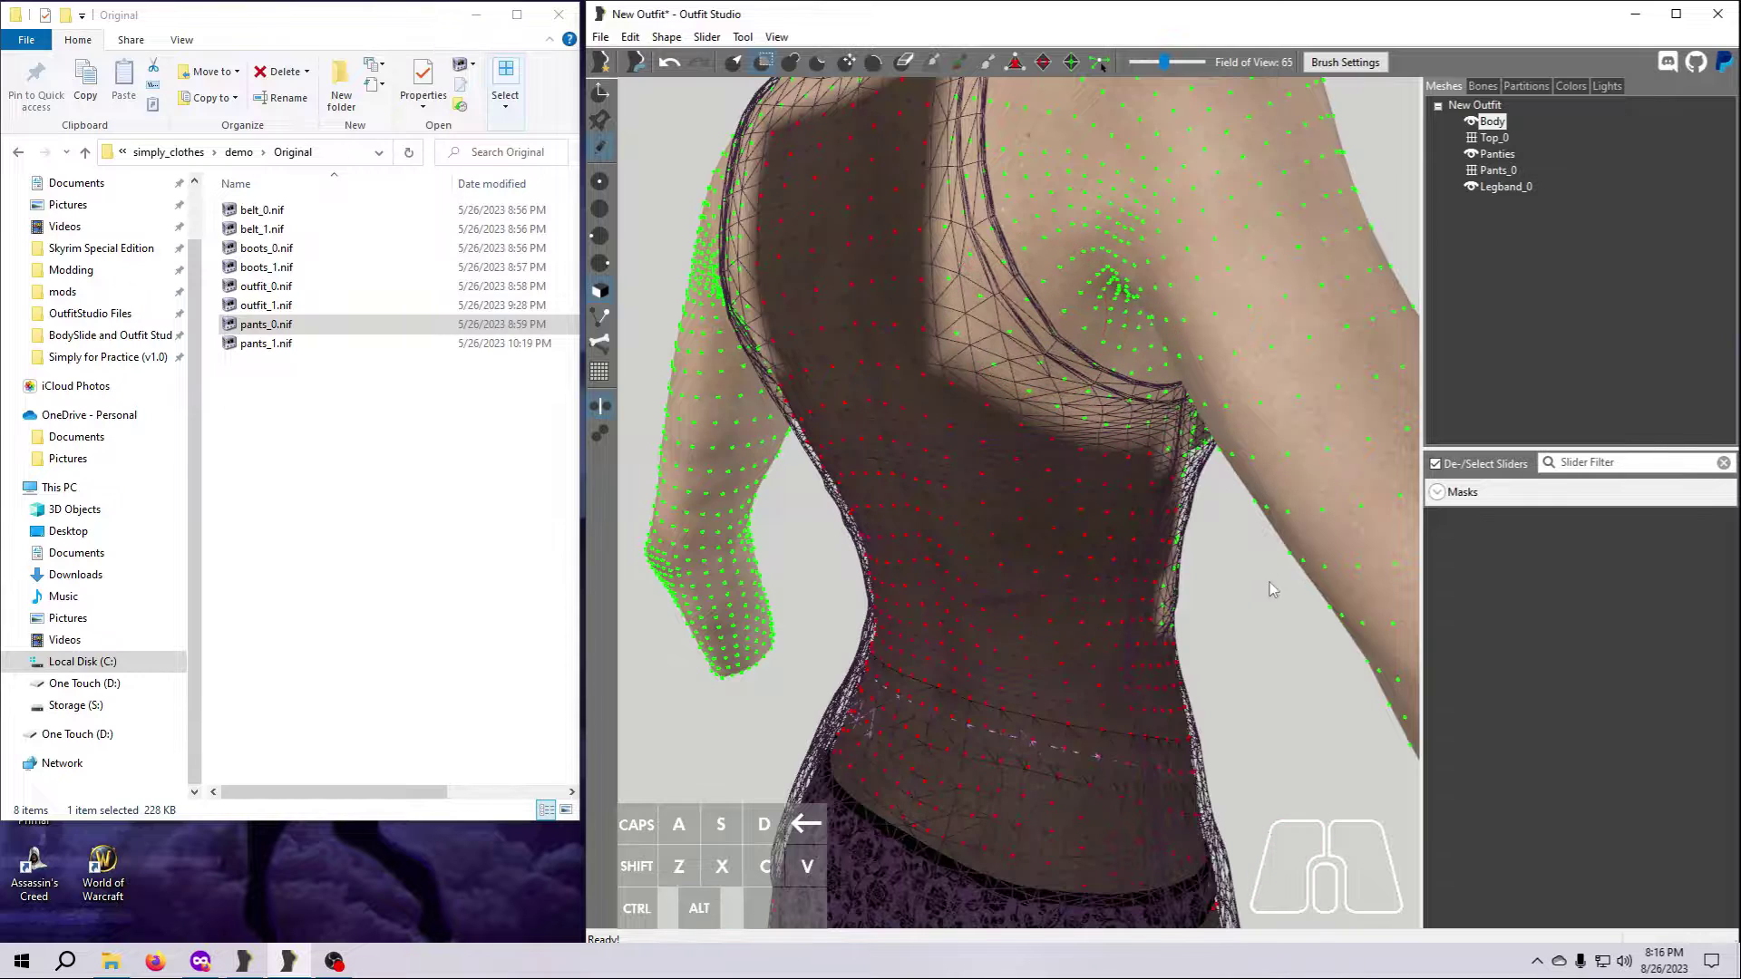
Mask the side of the torso and the breast beneath Top_0, and erase the mask along the underarm edge
{"action": "right_click_drag", "start_coordinate": [1272, 590], "coordinate": [1032, 567]}
{"action": "mouse_move", "coordinate": [975, 481]}
{"action": "left_mouse_down"}
{"action": "mouse_move", "coordinate": [1076, 452]}
{"action": "mouse_move", "coordinate": [1030, 676]}
{"action": "mouse_move", "coordinate": [1154, 729]}
{"action": "mouse_move", "coordinate": [1140, 702]}
{"action": "left_mouse_up"}
{"action": "left_click", "coordinate": [934, 367], "text": "alt"}
{"action": "left_click", "coordinate": [892, 388], "text": "alt"}
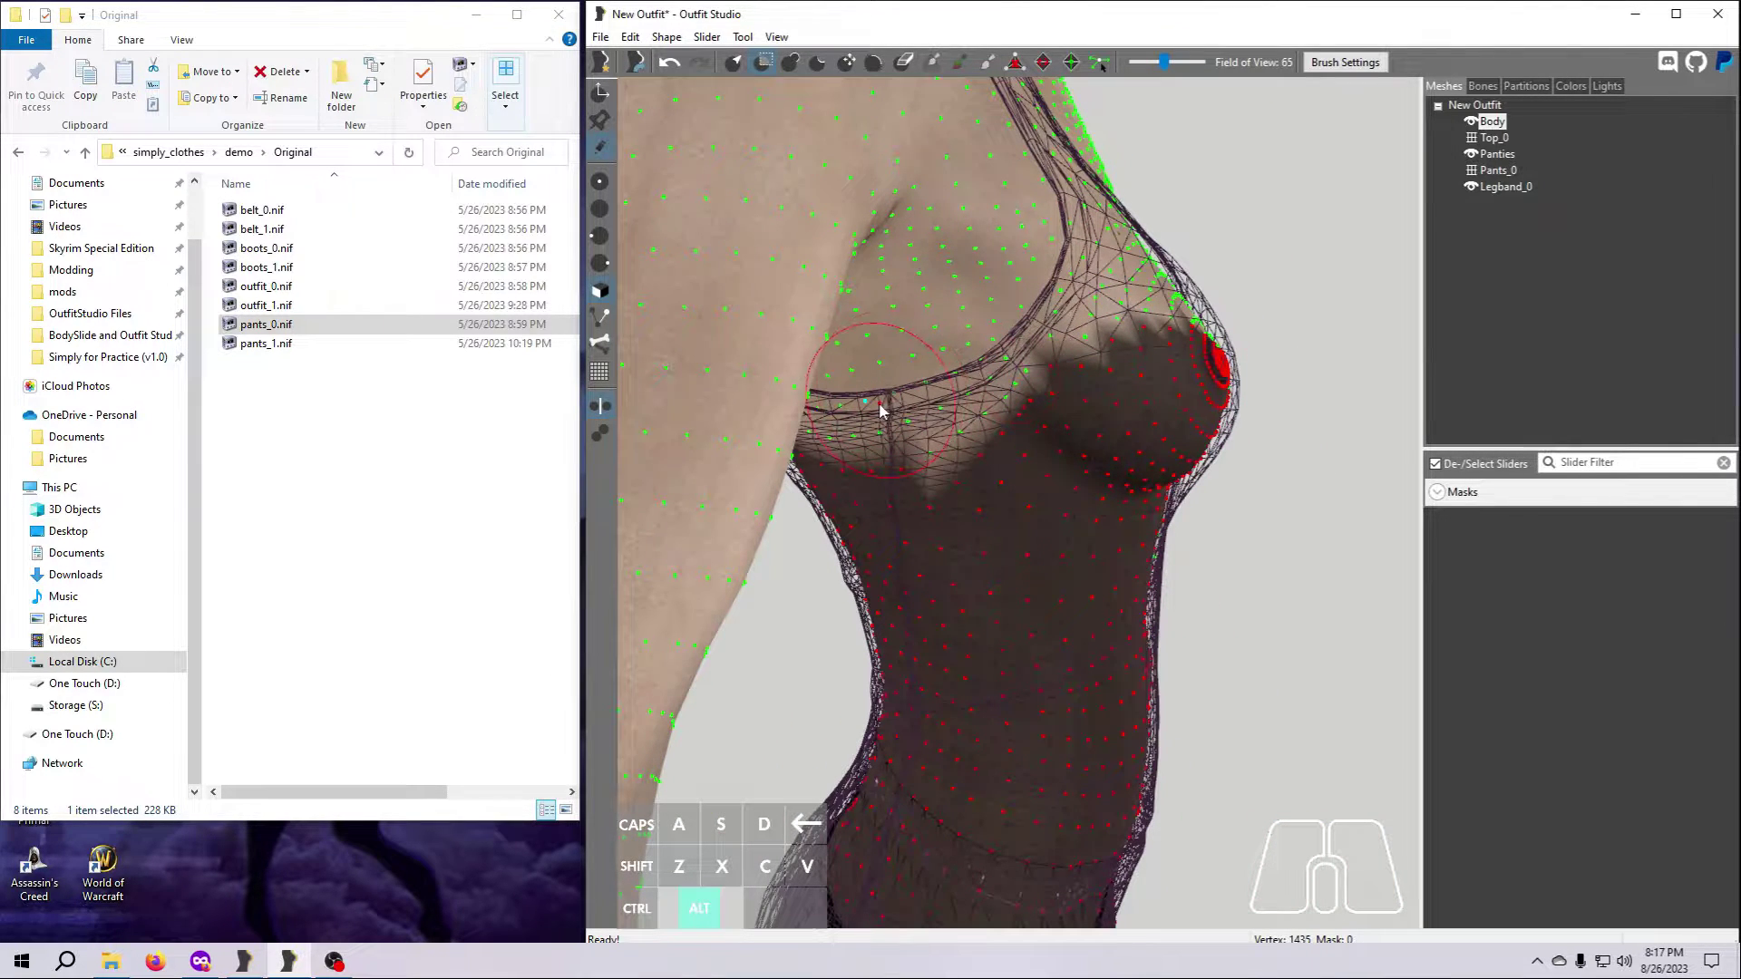
{"action": "left_click", "coordinate": [879, 411], "text": "alt"}
{"action": "left_click", "coordinate": [860, 411], "text": "alt"}
{"action": "left_click", "coordinate": [836, 416], "text": "alt"}
Mask the remaining Body vertices down the front of the chest and stomach beneath Top_0
{"action": "scroll", "coordinate": [1215, 676], "scroll_direction": "down", "scroll_amount": 3}
{"action": "right_click_drag", "start_coordinate": [1248, 703], "coordinate": [1186, 631]}
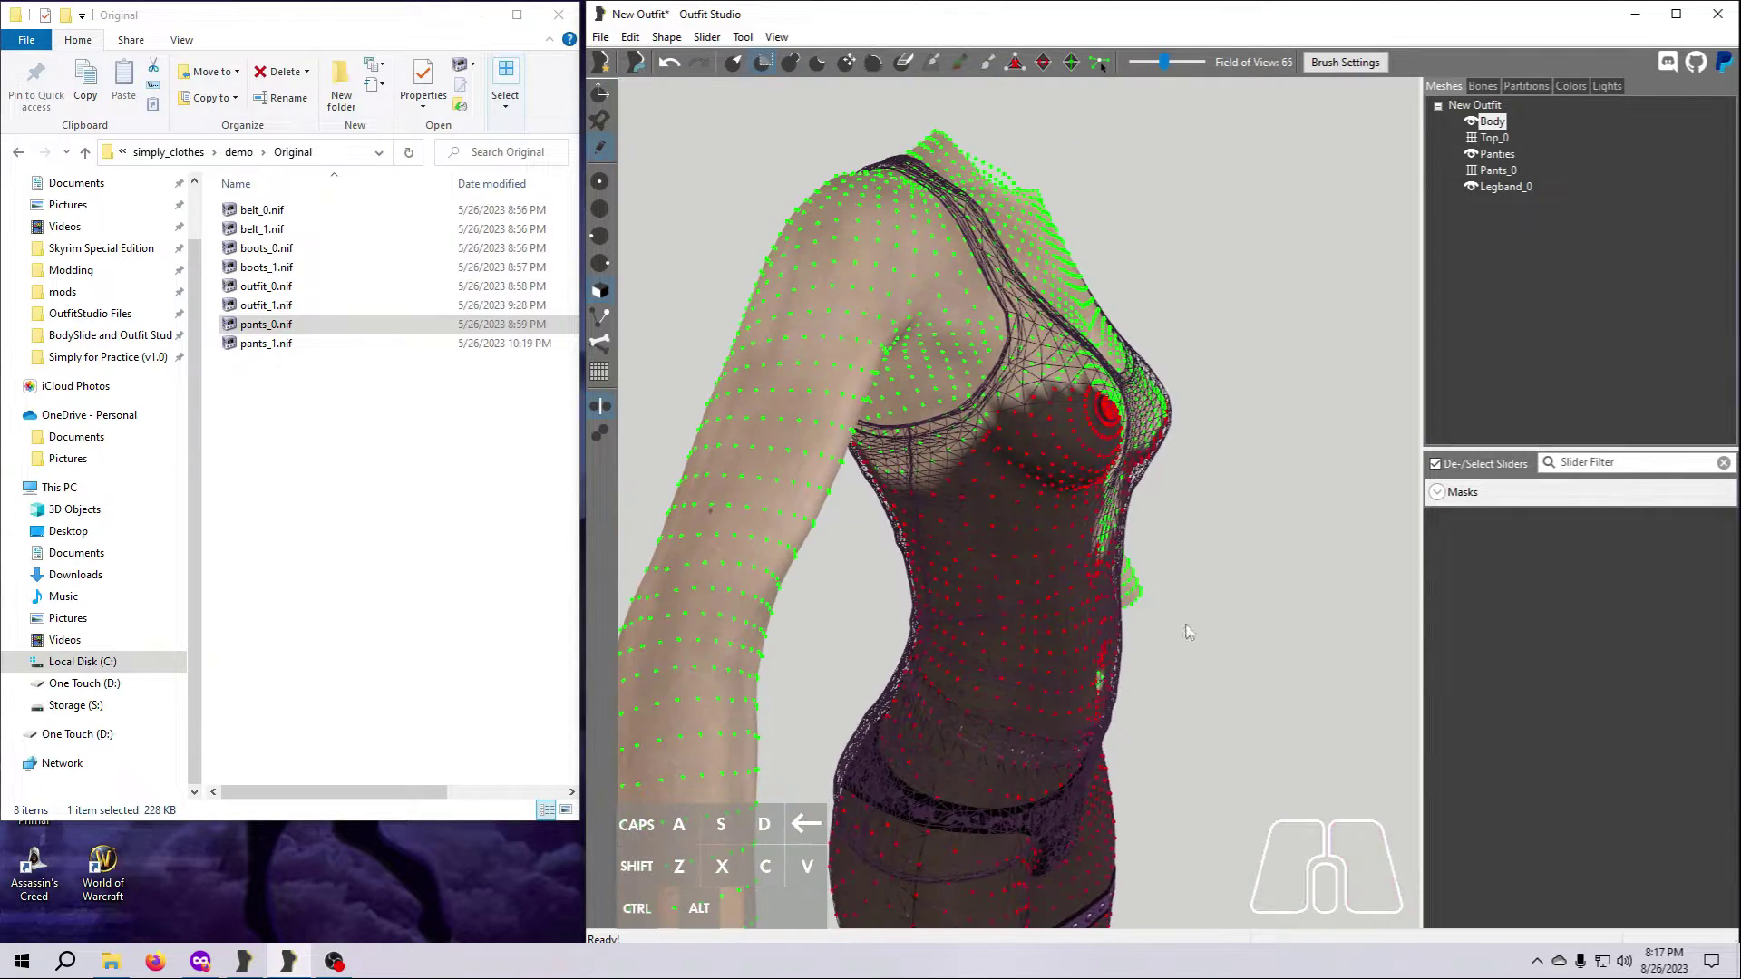
{"action": "mouse_move", "coordinate": [1102, 381]}
{"action": "left_mouse_down"}
{"action": "mouse_move", "coordinate": [1077, 404]}
{"action": "mouse_move", "coordinate": [1127, 594]}
{"action": "left_mouse_up"}
Erase the stray mask from the ends of both forearms, and mask the gap between the breasts
{"action": "right_click_drag", "start_coordinate": [1197, 735], "coordinate": [1020, 493]}
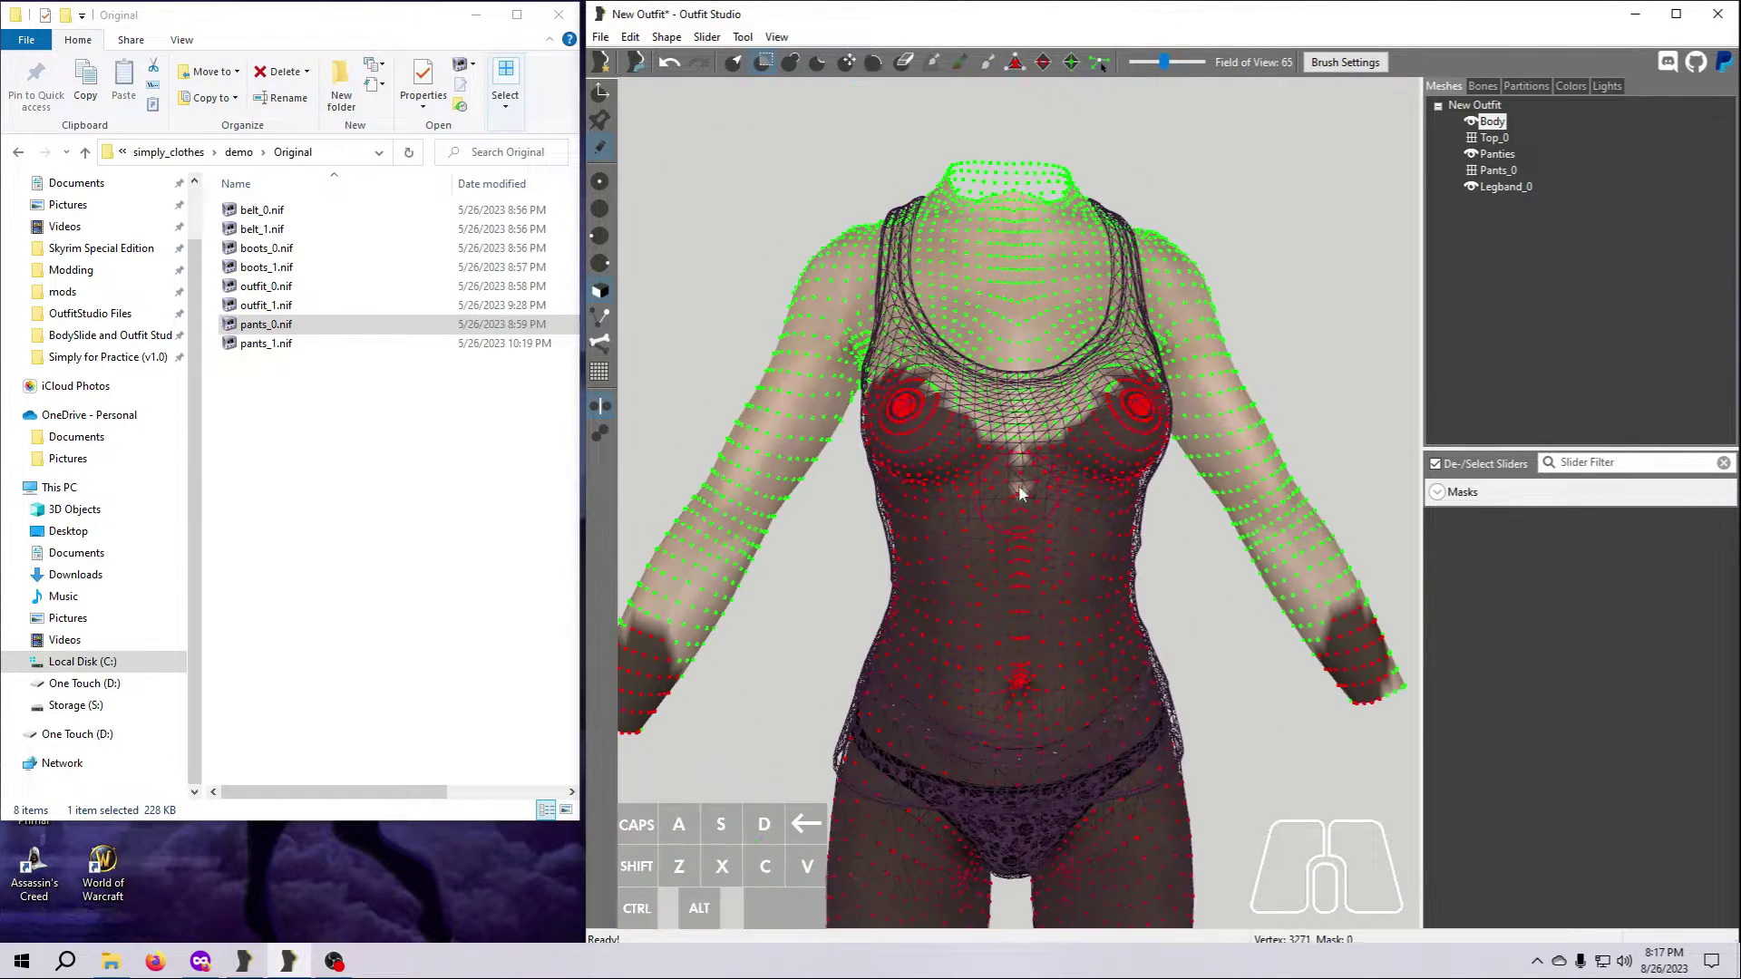
{"action": "mouse_move", "coordinate": [1358, 680]}
{"action": "left_mouse_down", "text": "alt"}
{"action": "mouse_move", "coordinate": [1349, 700]}
{"action": "mouse_move", "coordinate": [1353, 639]}
{"action": "left_mouse_up", "text": "alt"}
{"action": "middle_click_drag", "start_coordinate": [1248, 637], "coordinate": [1260, 722]}
{"action": "scroll", "coordinate": [1256, 717], "scroll_direction": "up", "scroll_amount": 5}
{"action": "mouse_move", "coordinate": [1052, 575]}
{"action": "left_mouse_down"}
{"action": "mouse_move", "coordinate": [870, 536]}
{"action": "mouse_move", "coordinate": [847, 504]}
{"action": "left_mouse_up"}
Extend the mask over the upper breast, and erase it from the vertices closest to the armhole
{"action": "right_click_drag", "start_coordinate": [1058, 611], "coordinate": [981, 387]}
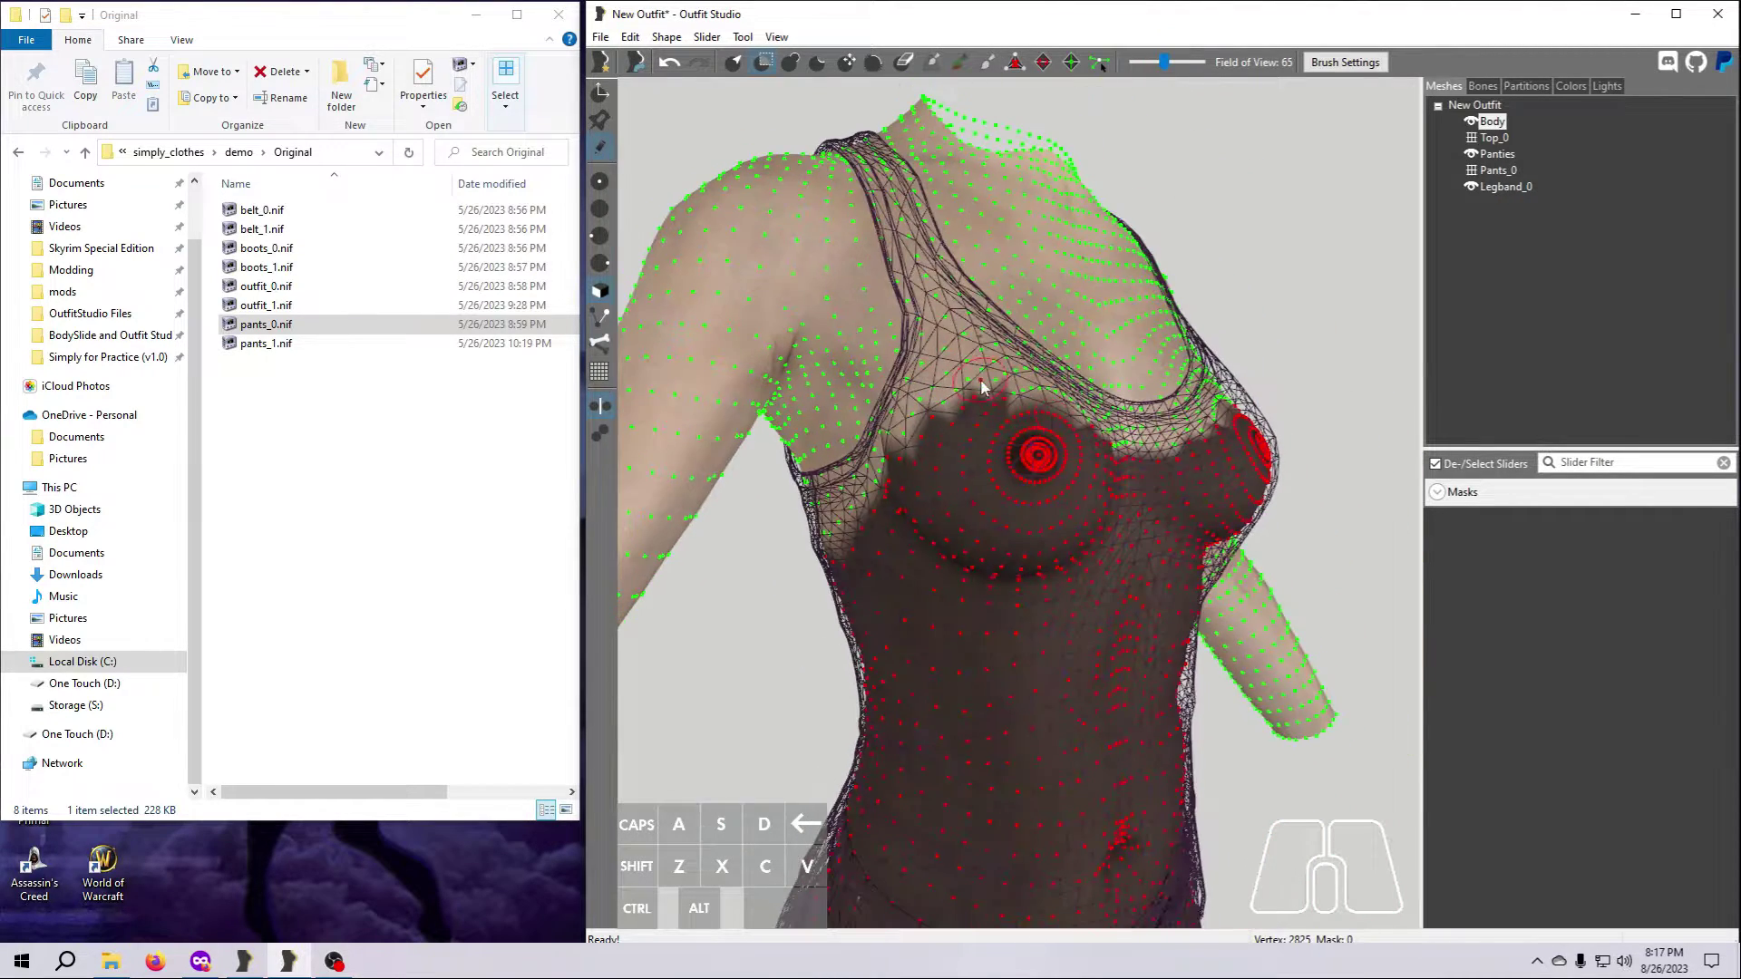
{"action": "left_click_drag", "start_coordinate": [981, 379], "coordinate": [978, 444]}
{"action": "mouse_move", "coordinate": [967, 634]}
{"action": "right_mouse_down"}
{"action": "mouse_move", "coordinate": [1070, 635]}
{"action": "mouse_move", "coordinate": [1278, 707]}
{"action": "mouse_move", "coordinate": [1485, 714]}
{"action": "mouse_move", "coordinate": [1008, 450]}
{"action": "right_mouse_up"}
{"action": "left_click", "coordinate": [969, 473], "text": "alt"}
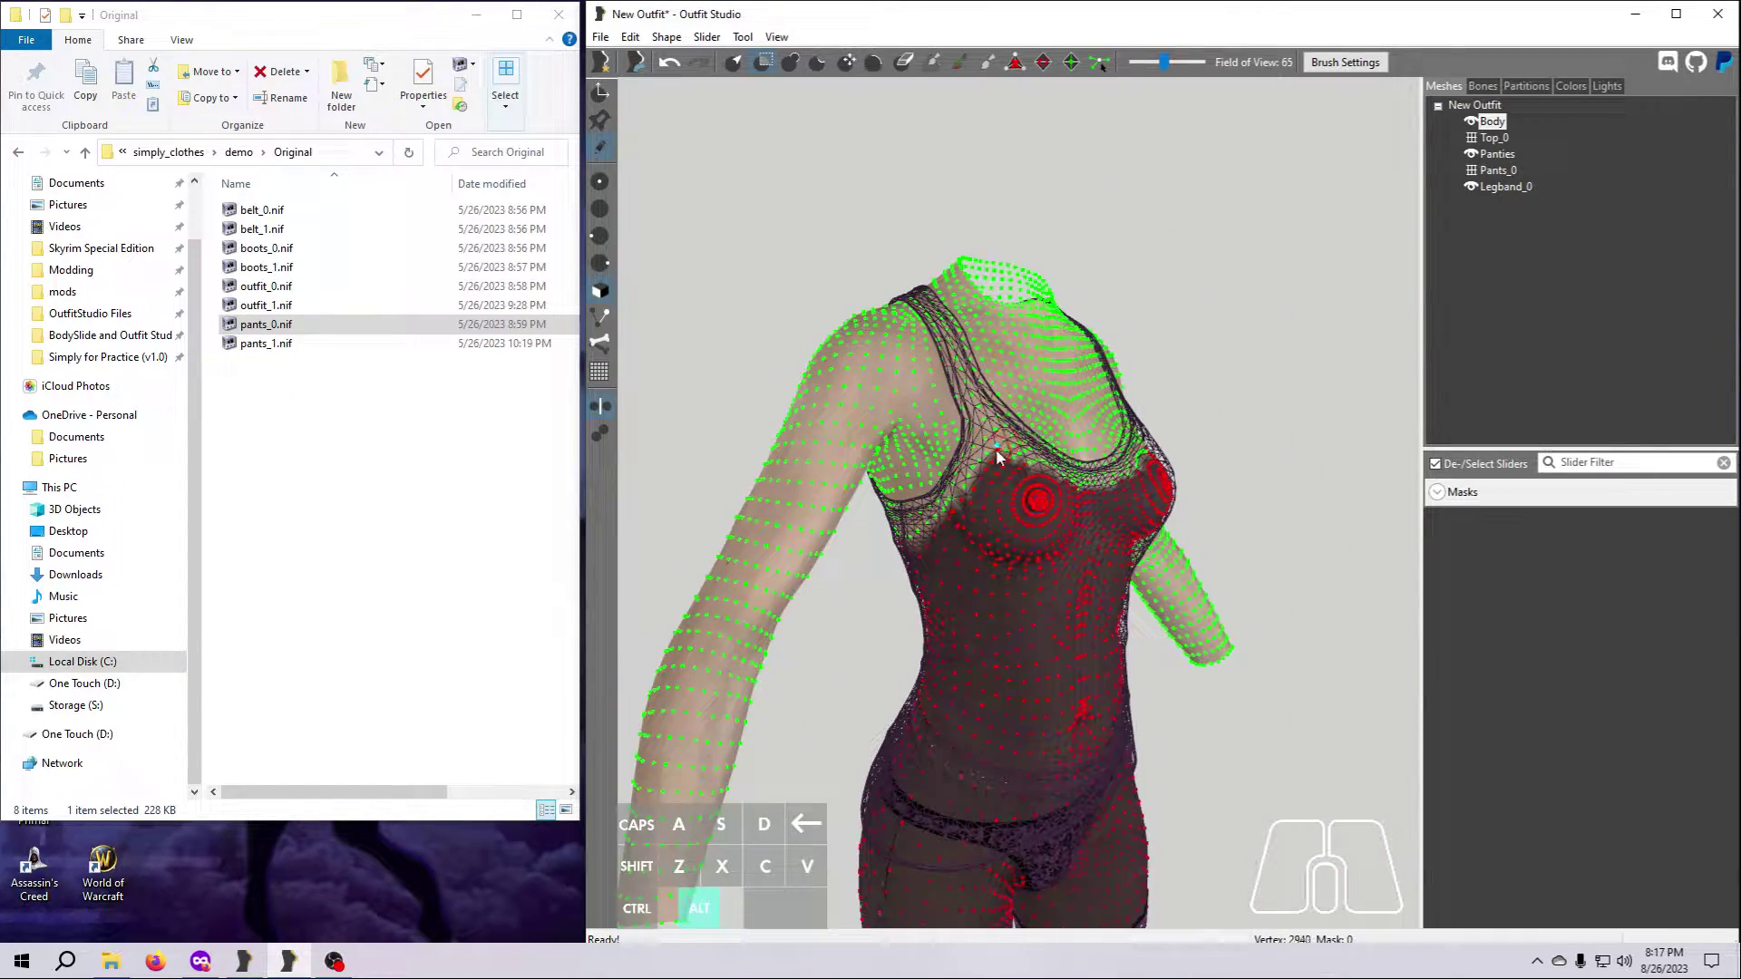
Trim the Body mask along the neckline and above the breasts so it stays inside the edges of Top_0
{"action": "right_click_drag", "start_coordinate": [1173, 731], "coordinate": [1099, 728]}
{"action": "left_click_drag", "start_coordinate": [1022, 511], "coordinate": [1079, 486], "text": "alt"}
{"action": "left_click", "coordinate": [1084, 481], "text": "alt"}
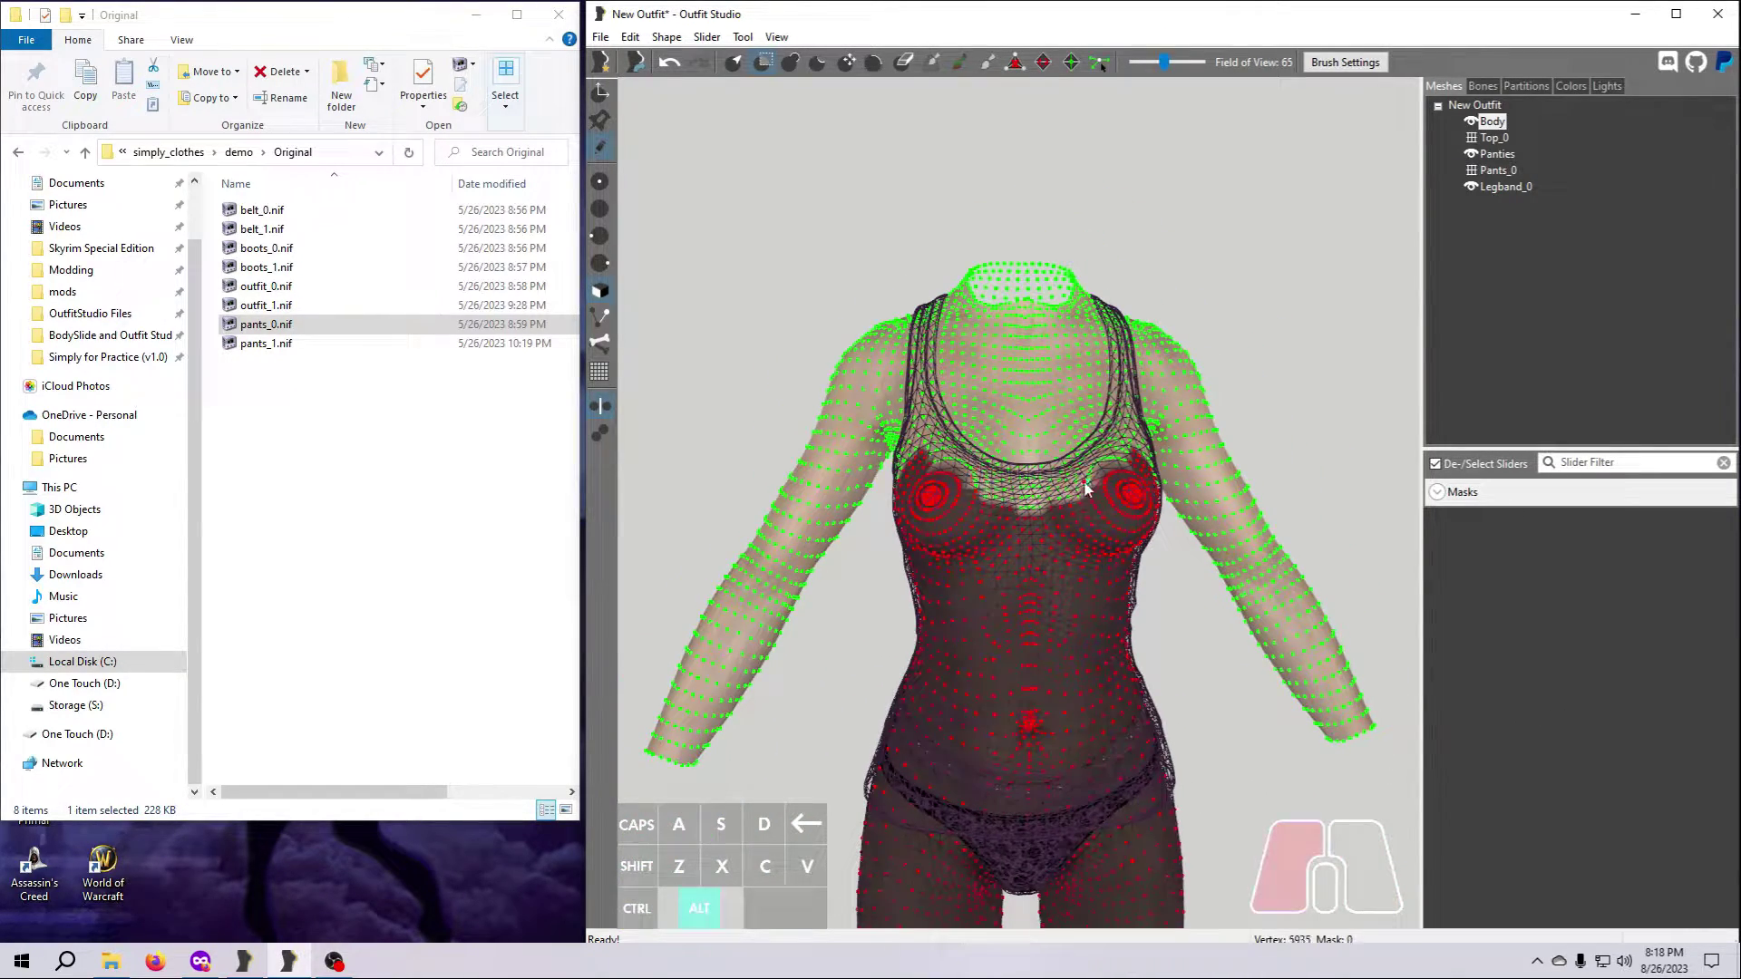
{"action": "right_click_drag", "start_coordinate": [1241, 748], "coordinate": [1164, 739]}
{"action": "left_click_drag", "start_coordinate": [1121, 547], "coordinate": [1086, 485], "text": "alt"}
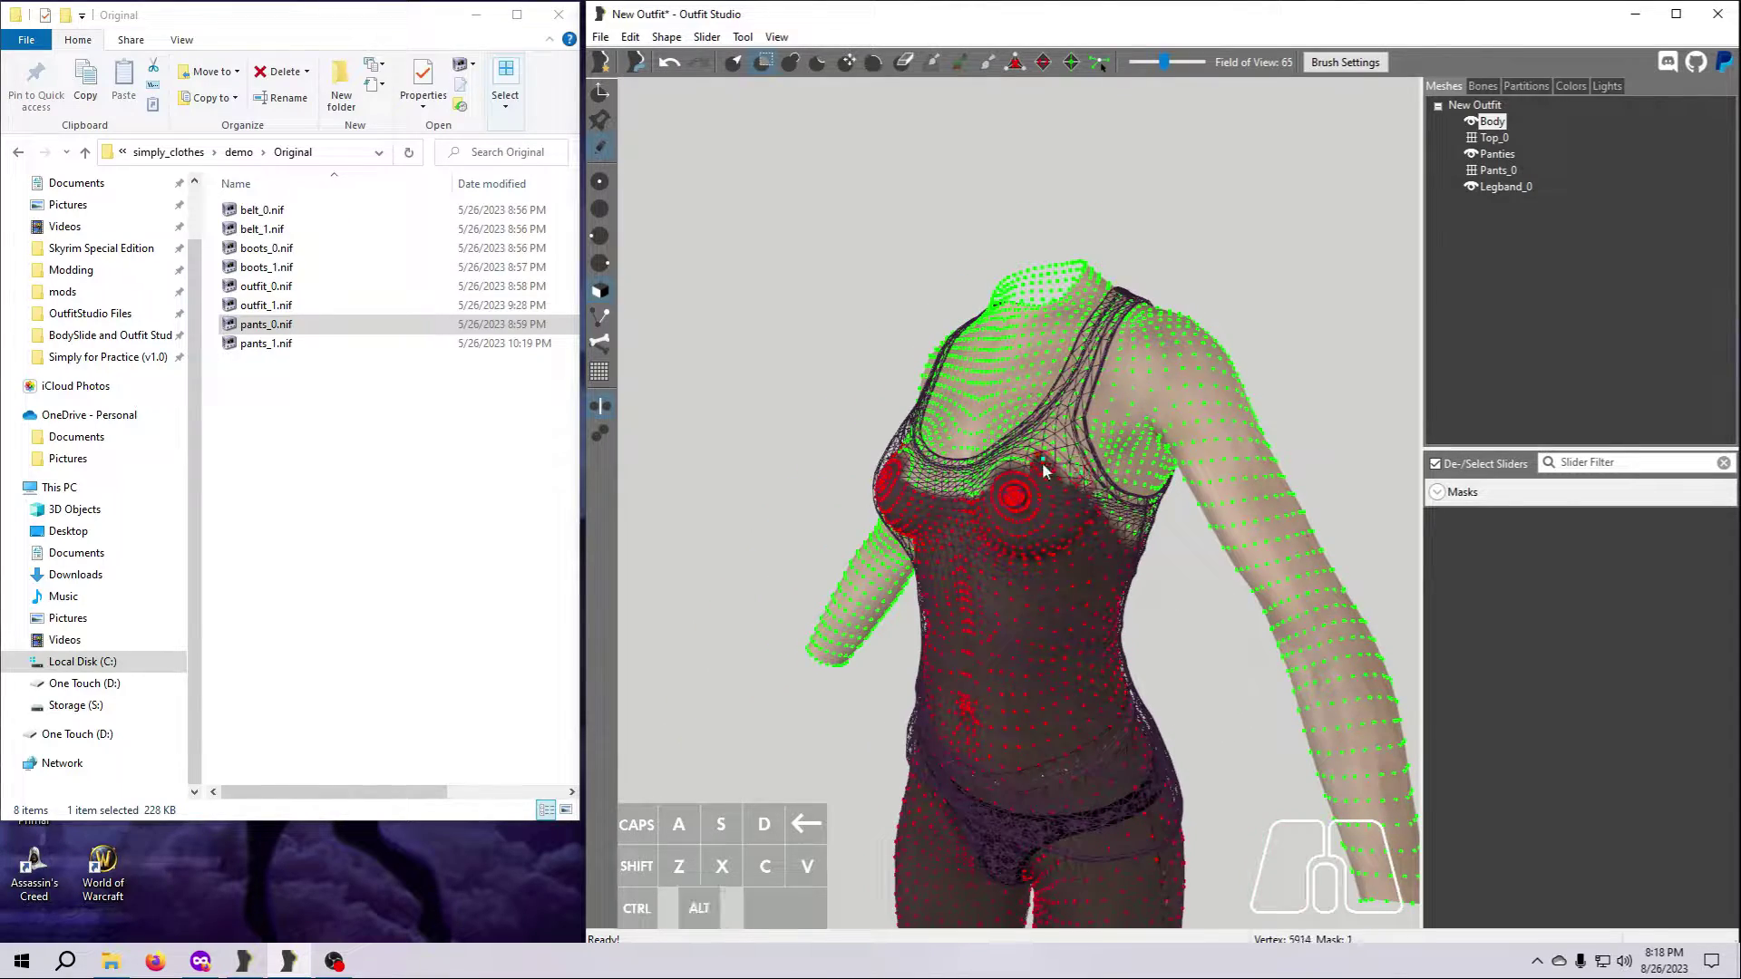
Try deleting the unmasked vertices of the Body mesh, and undo the deletion
{"action": "right_click_drag", "start_coordinate": [1043, 470], "coordinate": [1723, 706]}
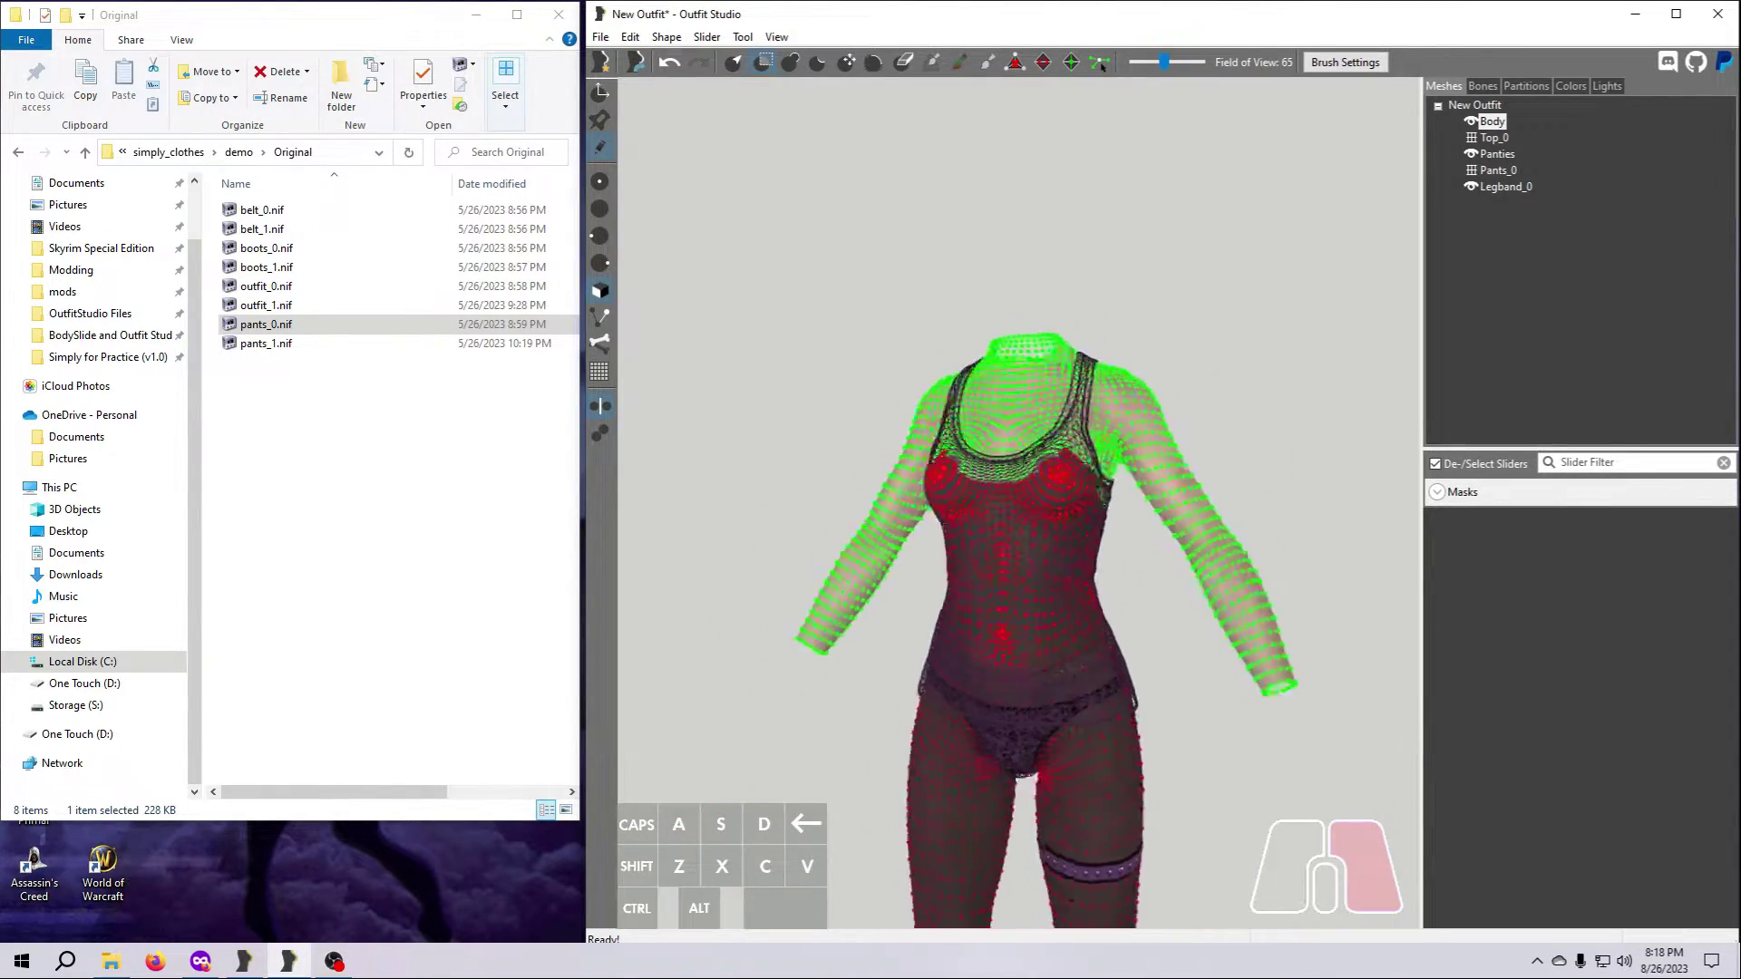
{"action": "right_click_drag", "start_coordinate": [1162, 763], "coordinate": [1197, 767]}
{"action": "scroll", "coordinate": [1197, 767], "scroll_direction": "down", "scroll_amount": 2}
{"action": "middle_click_drag", "start_coordinate": [1197, 767], "coordinate": [1139, 610]}
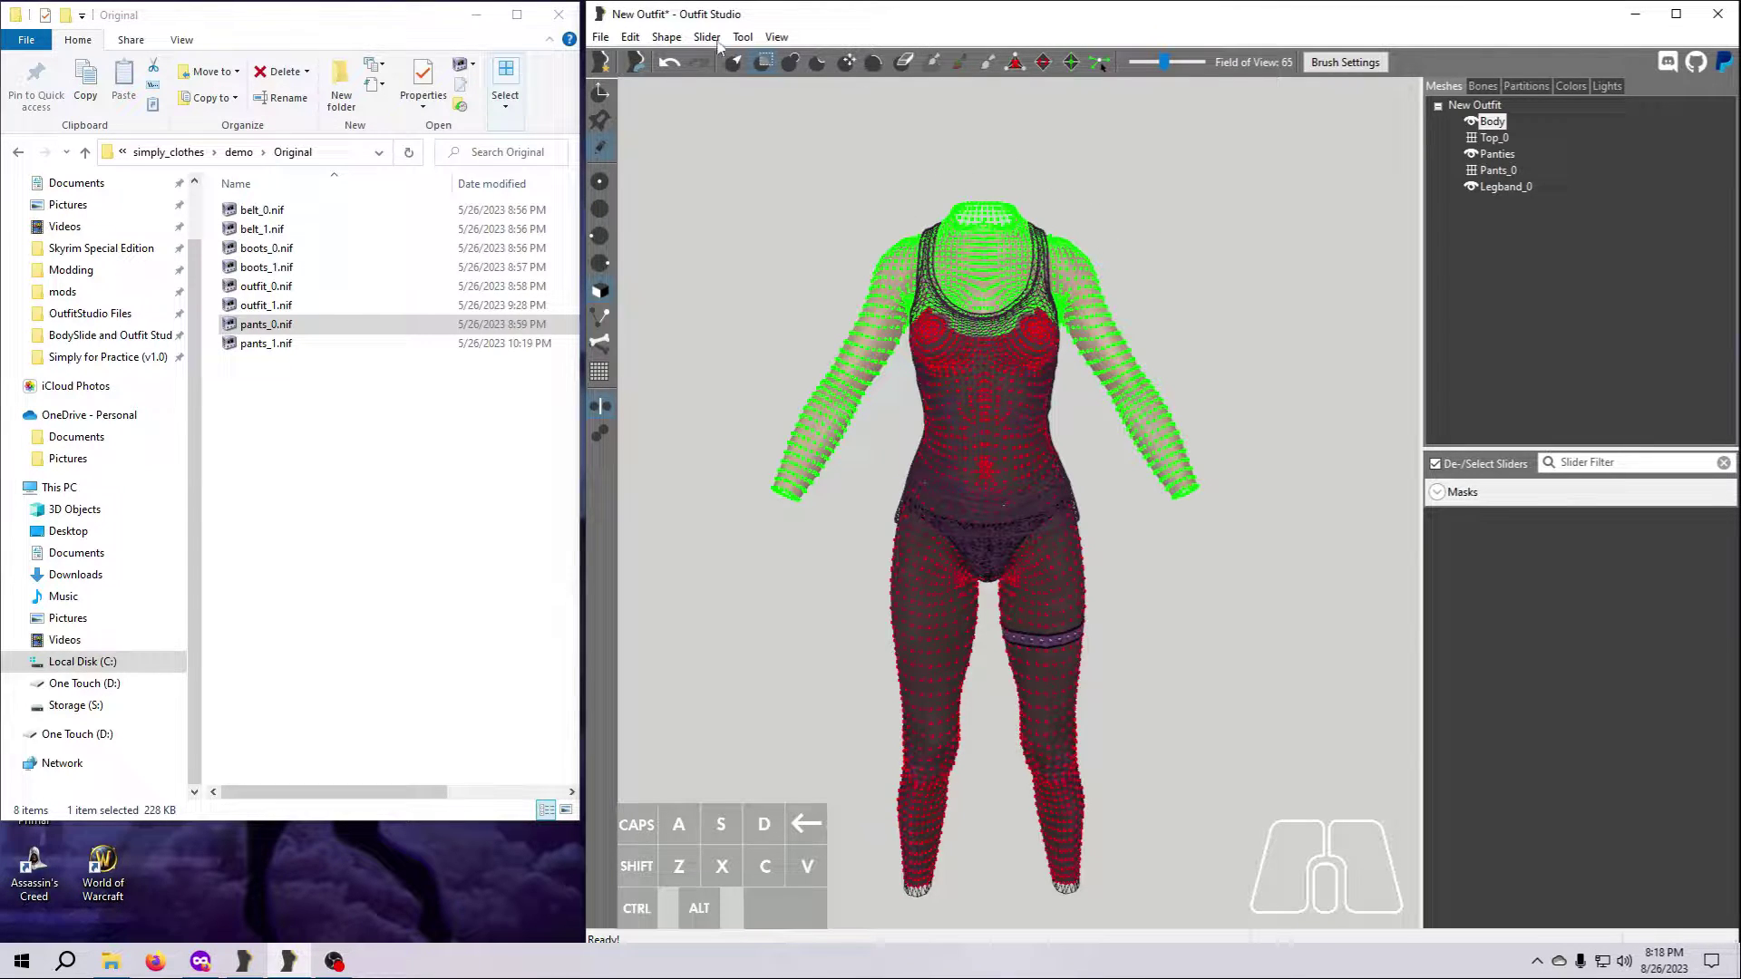
{"action": "left_click", "coordinate": [667, 36]}
{"action": "left_click", "coordinate": [709, 121]}
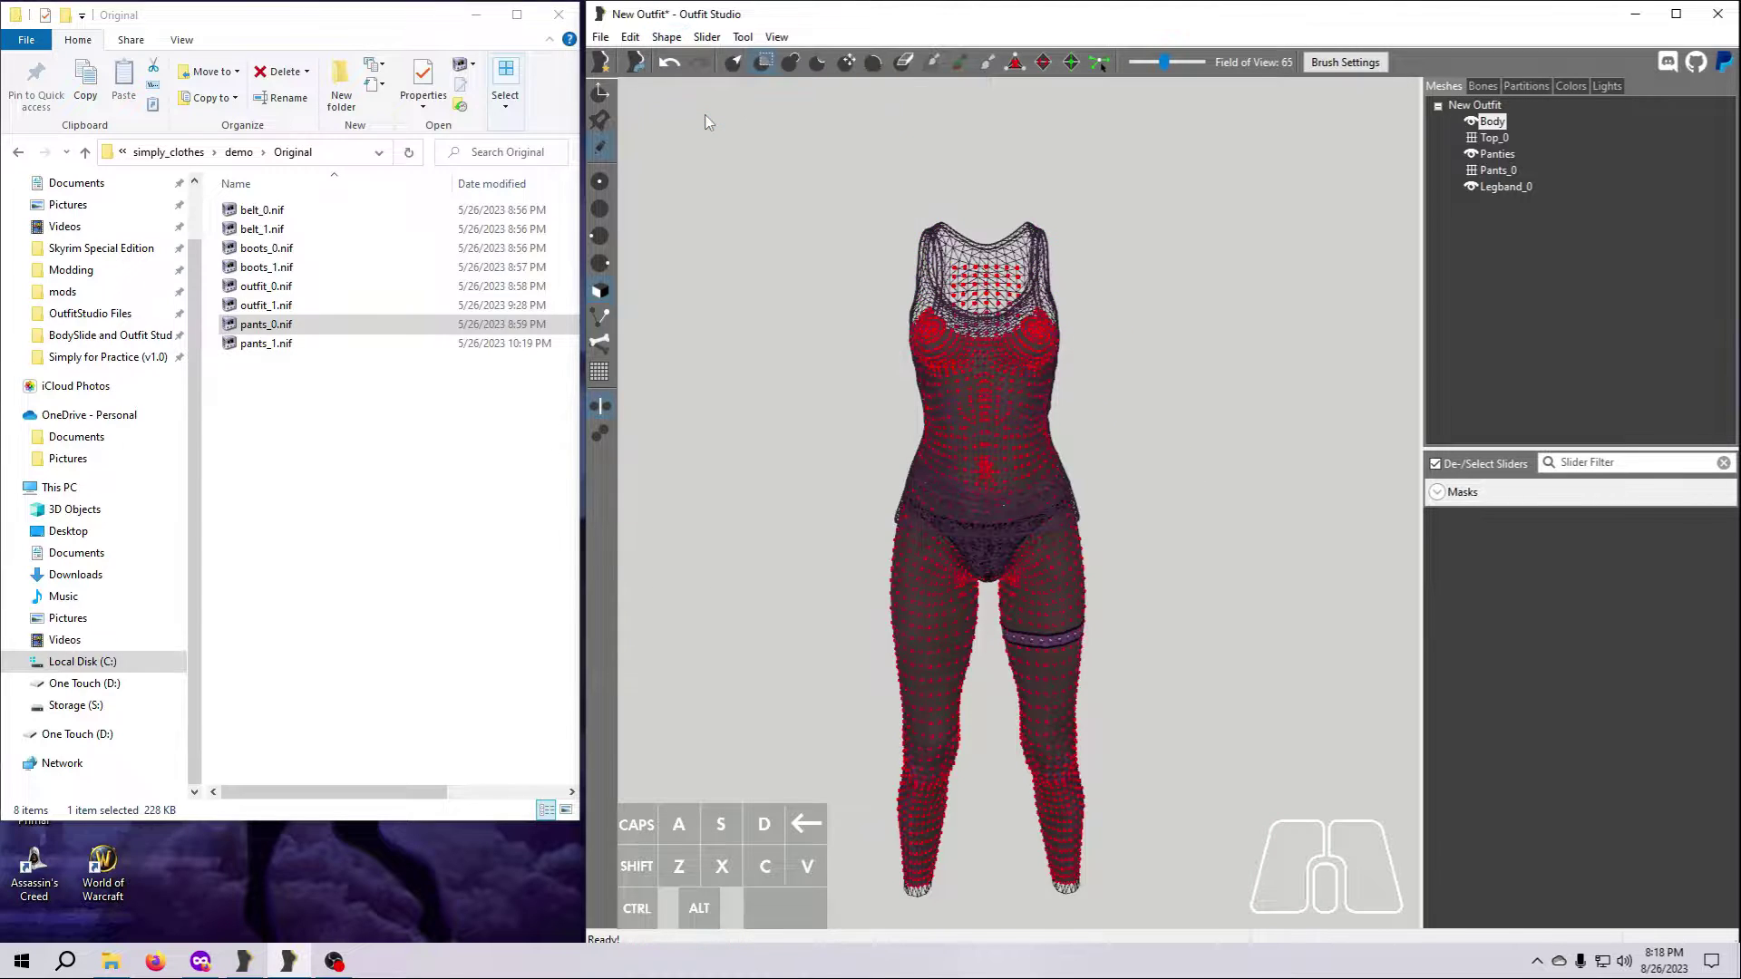
{"action": "left_click", "coordinate": [669, 64]}
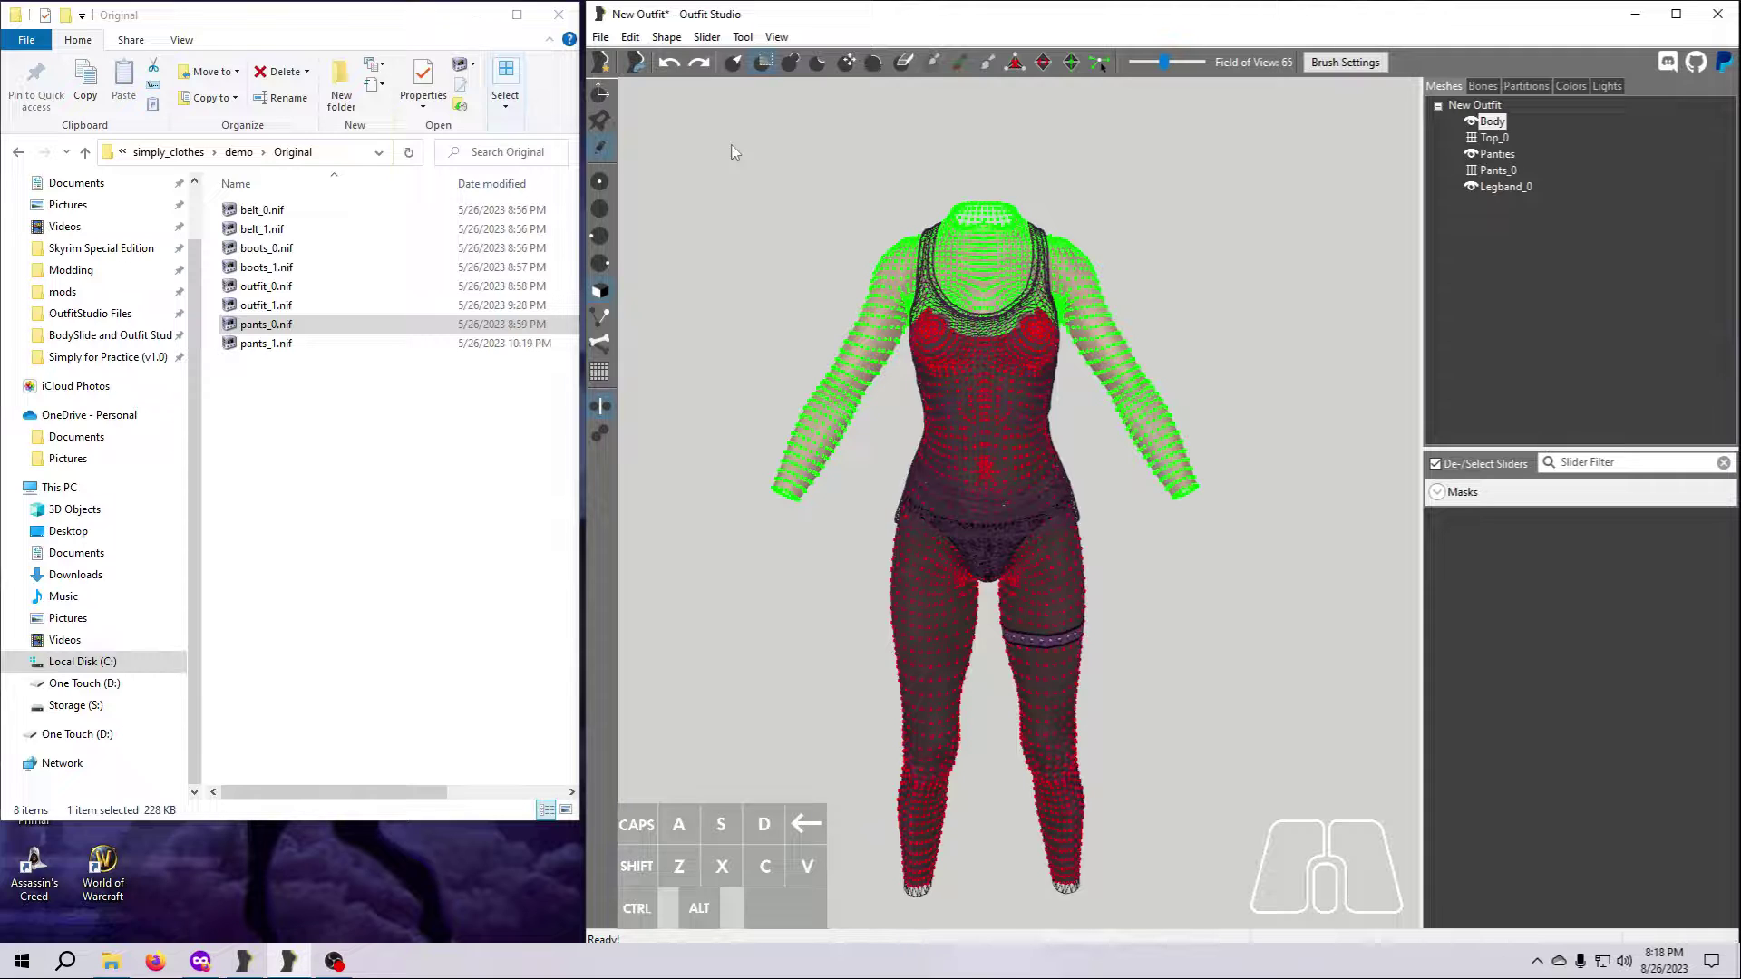
Invert the mask on the Body mesh and save it as a new mask named bodyzap
{"action": "left_click", "coordinate": [743, 38]}
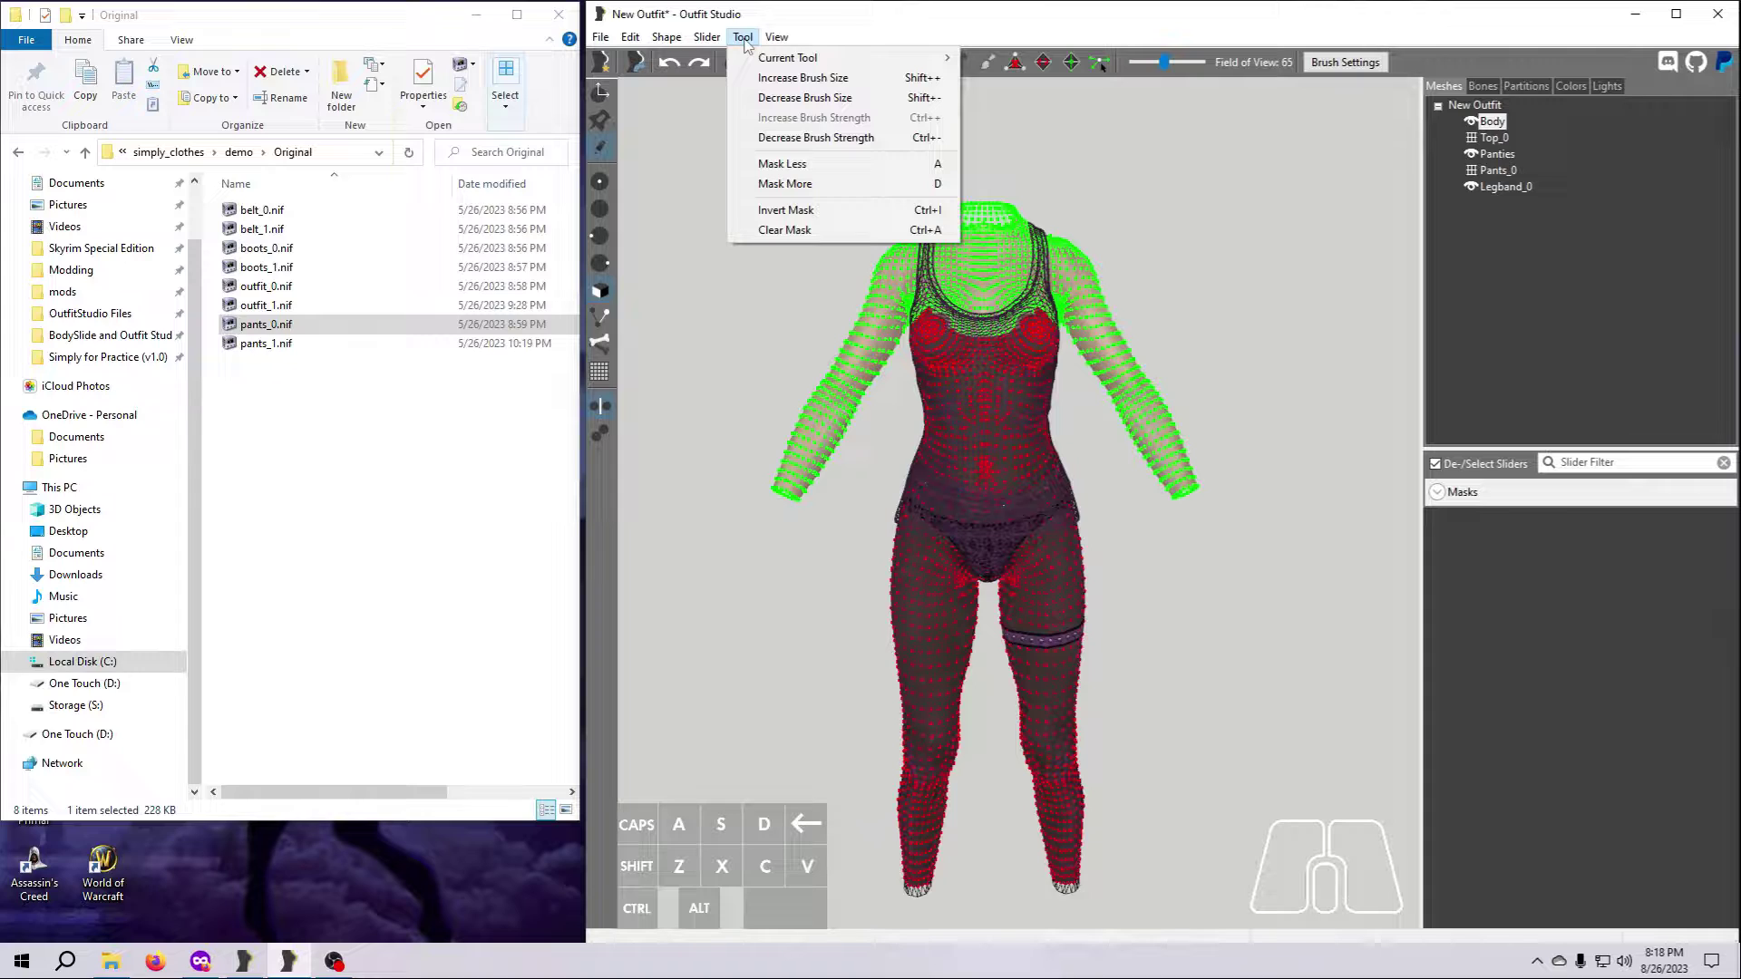
{"action": "left_click", "coordinate": [798, 210]}
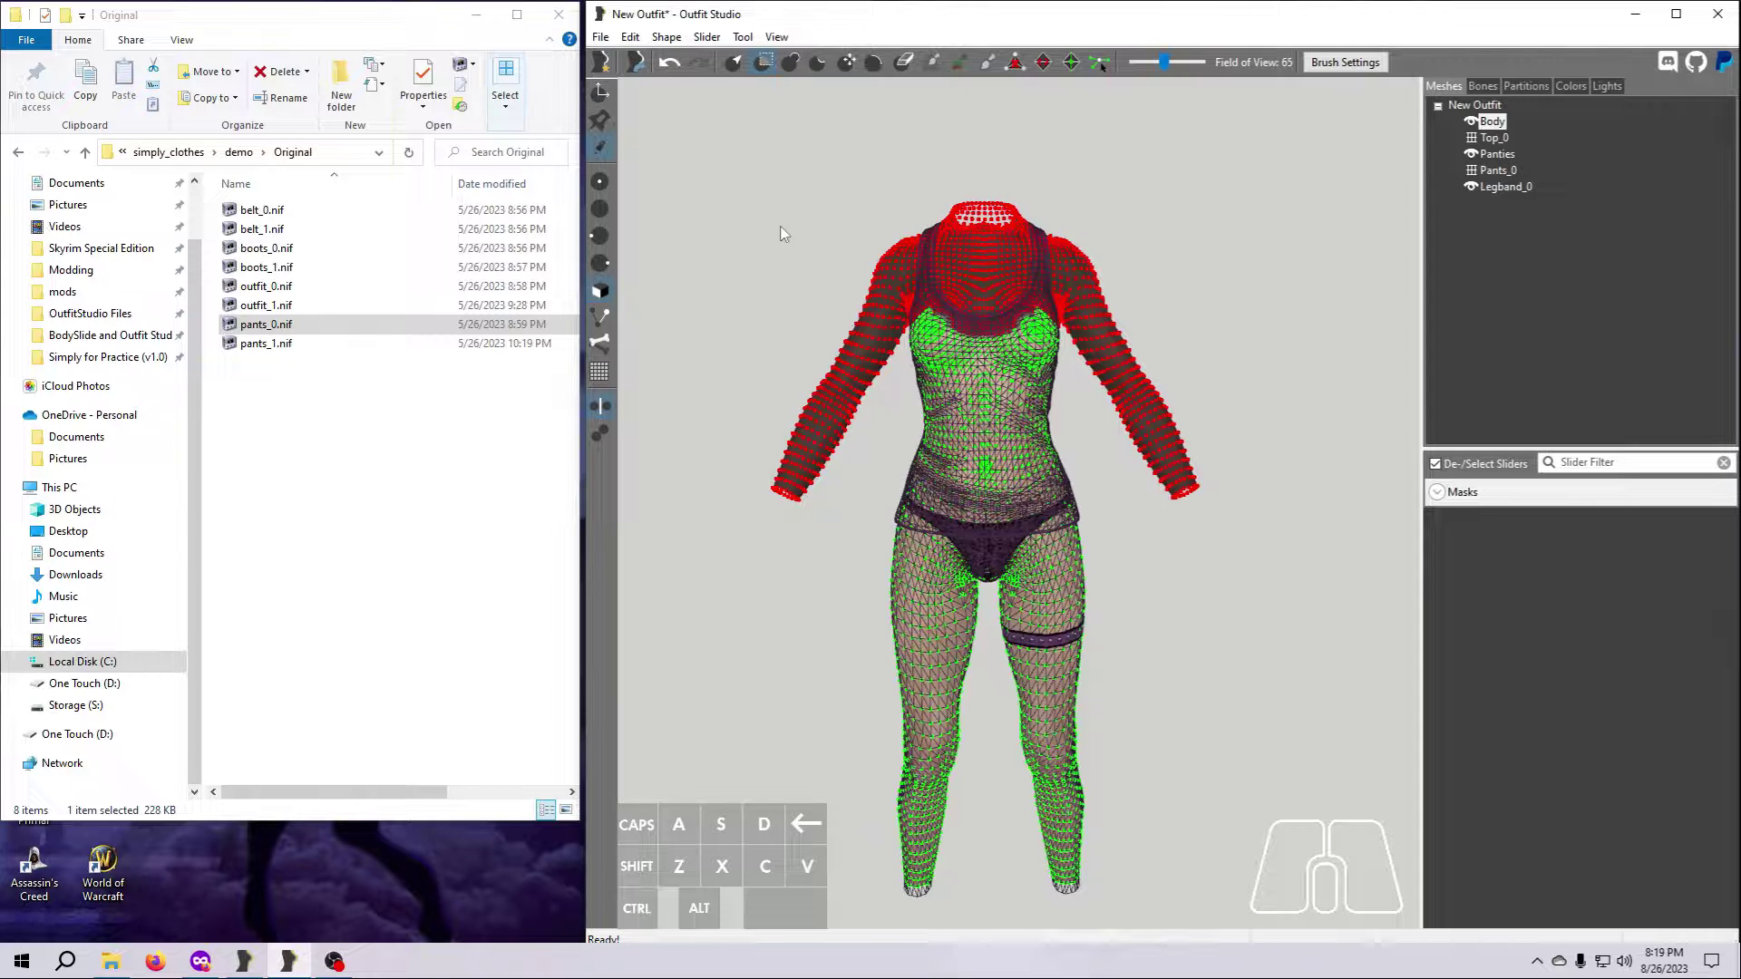
{"action": "mouse_move", "coordinate": [751, 240]}
{"action": "right_mouse_down"}
{"action": "mouse_move", "coordinate": [1025, 225]}
{"action": "mouse_move", "coordinate": [750, 227]}
{"action": "right_mouse_up"}
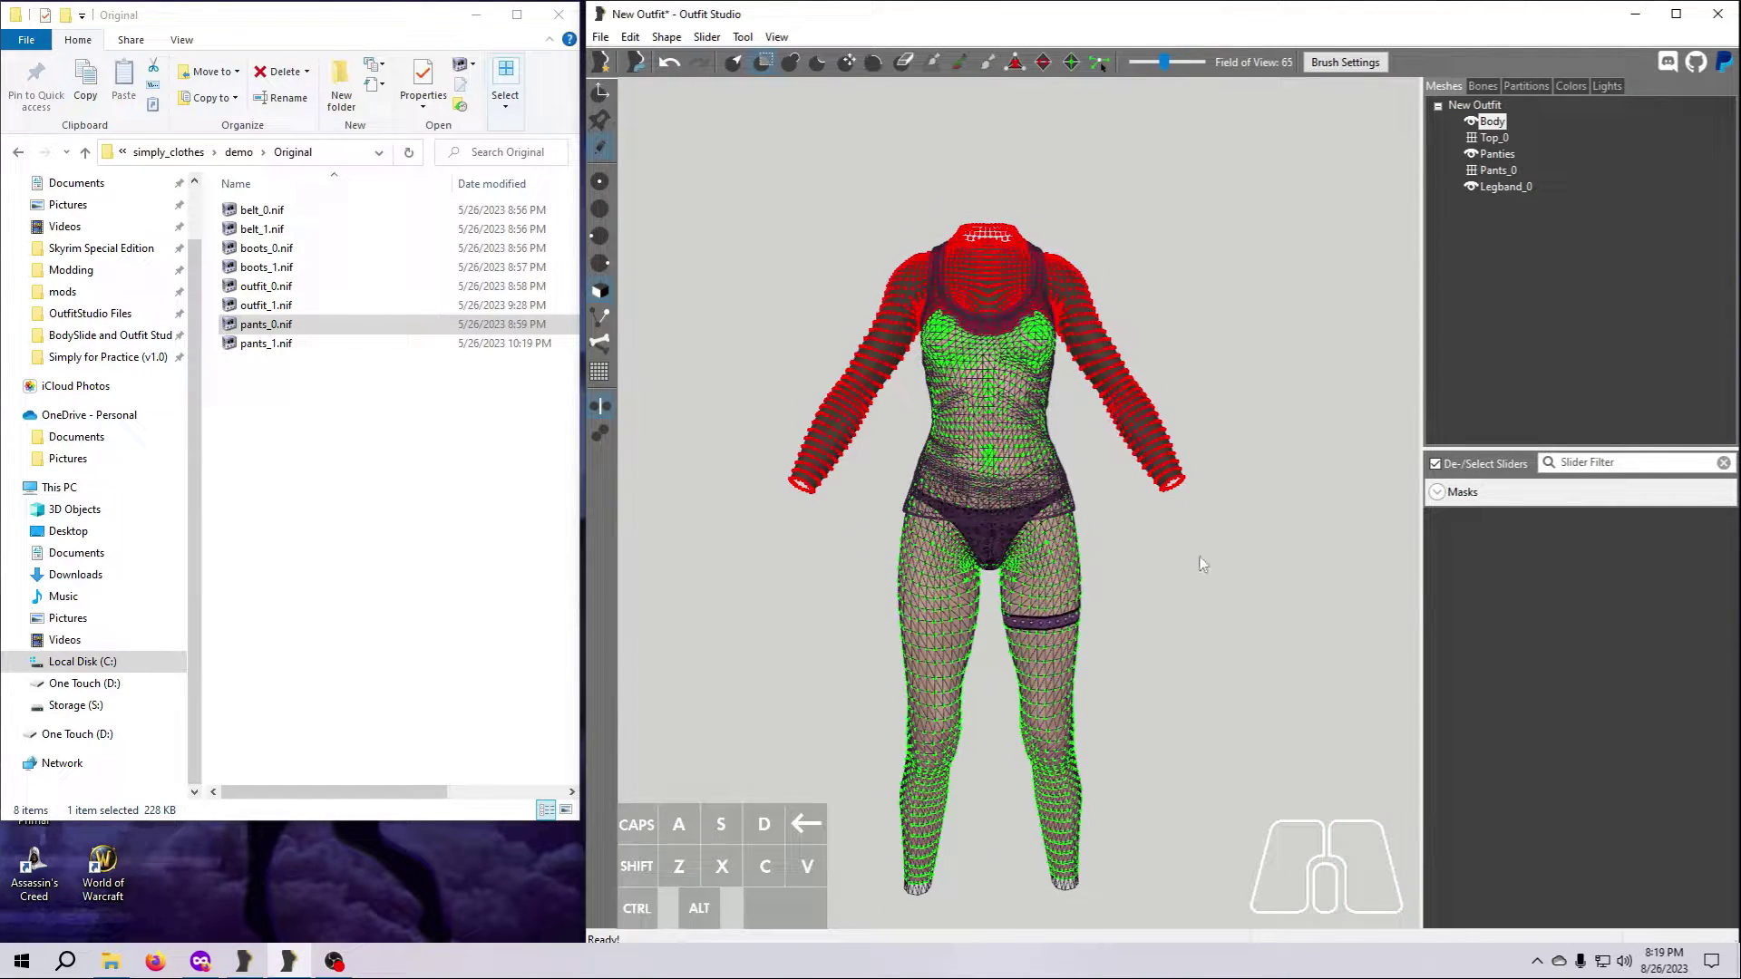
{"action": "left_click", "coordinate": [1438, 492]}
{"action": "left_click", "coordinate": [1644, 523]}
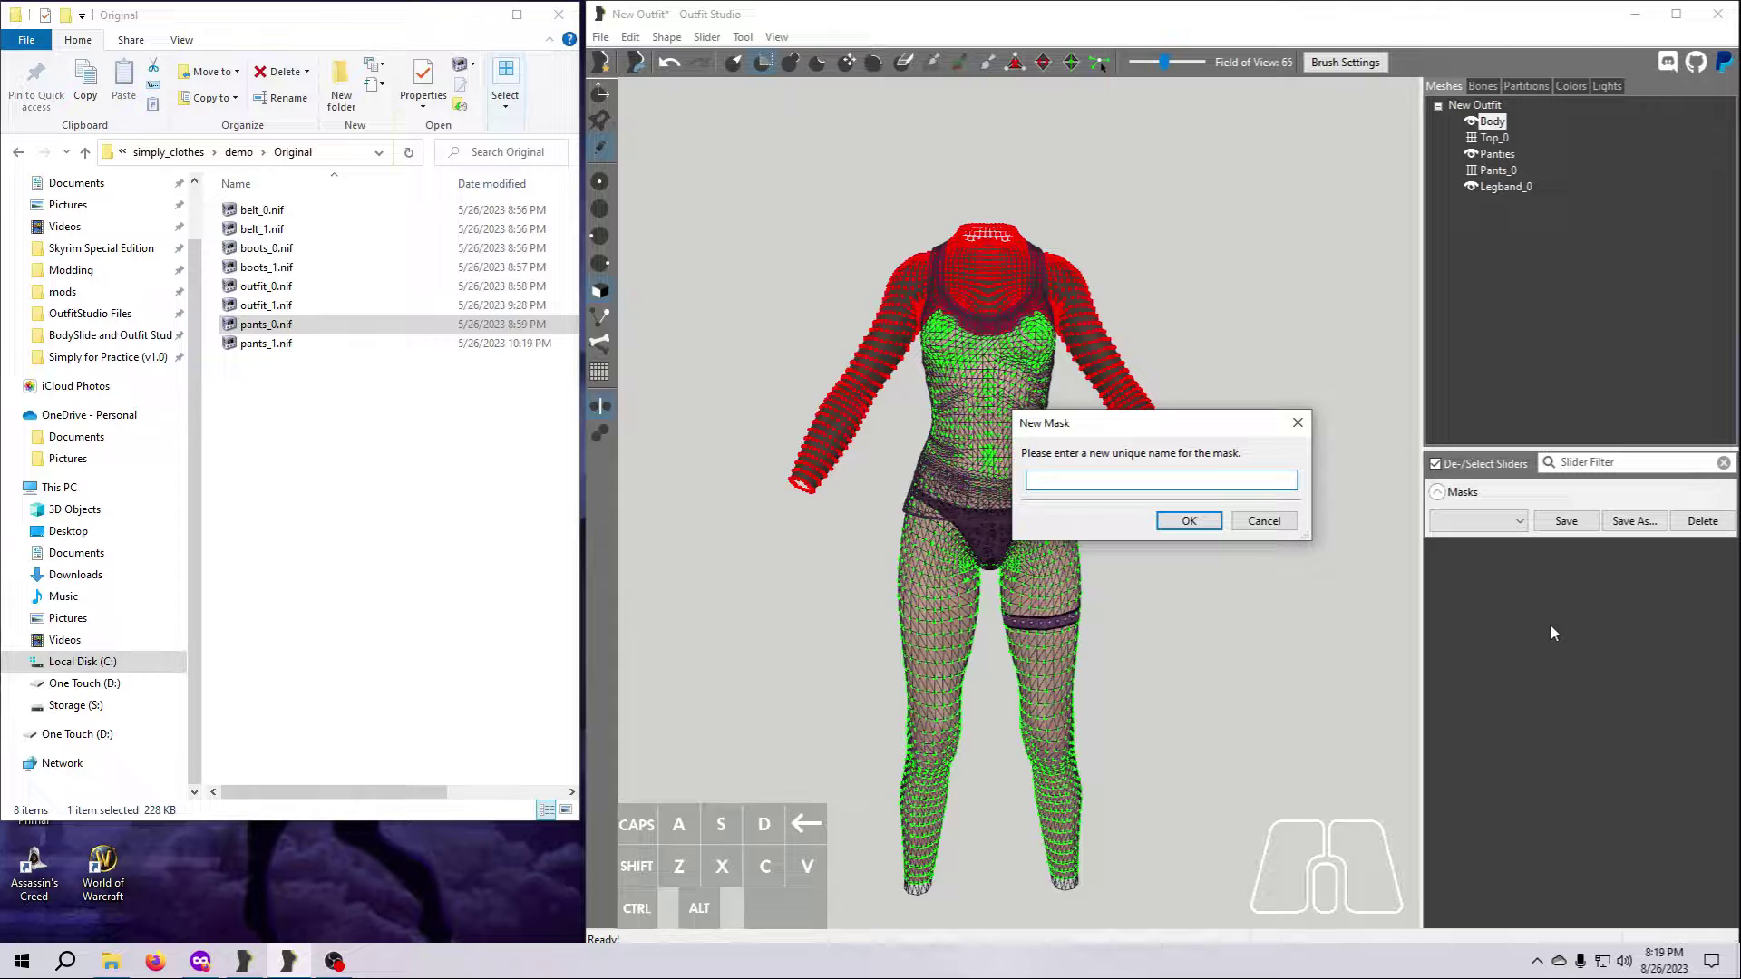
{"action": "type", "text": "bodyzap"}
{"action": "left_click", "coordinate": [1189, 521]}
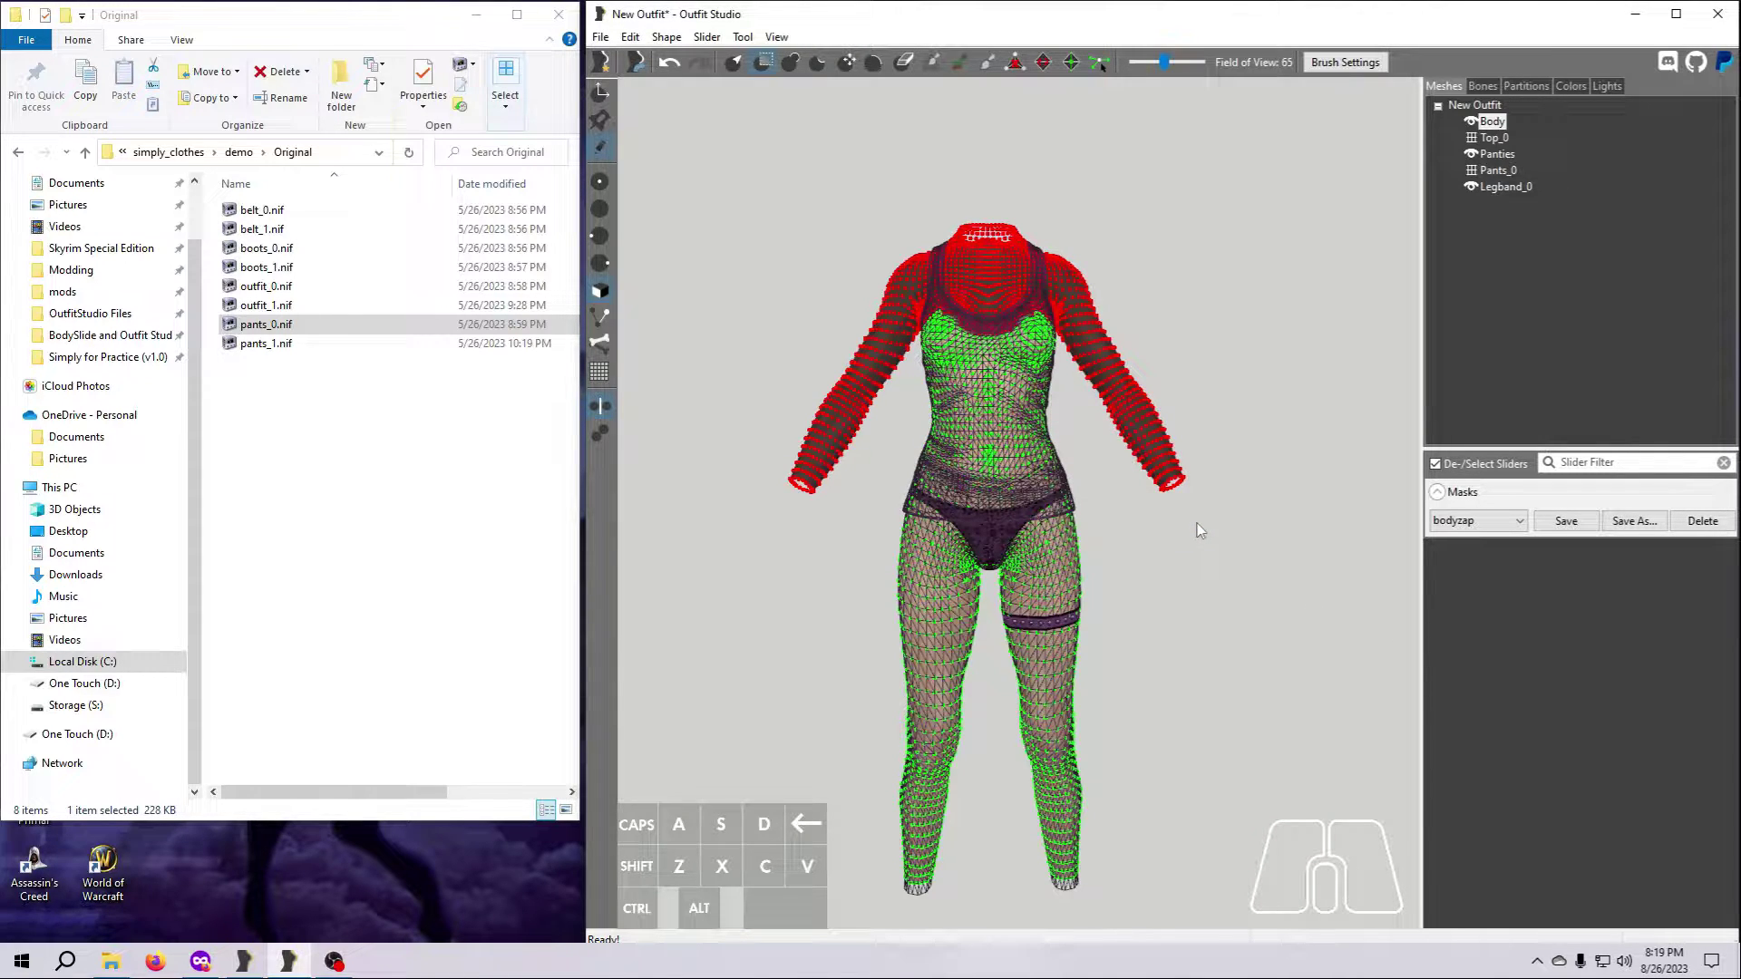
Mask a small patch around the navel on the Body mesh and save it as a new mask named bodyzap_delete
{"action": "scroll", "coordinate": [1181, 551], "scroll_direction": "up", "scroll_amount": 2}
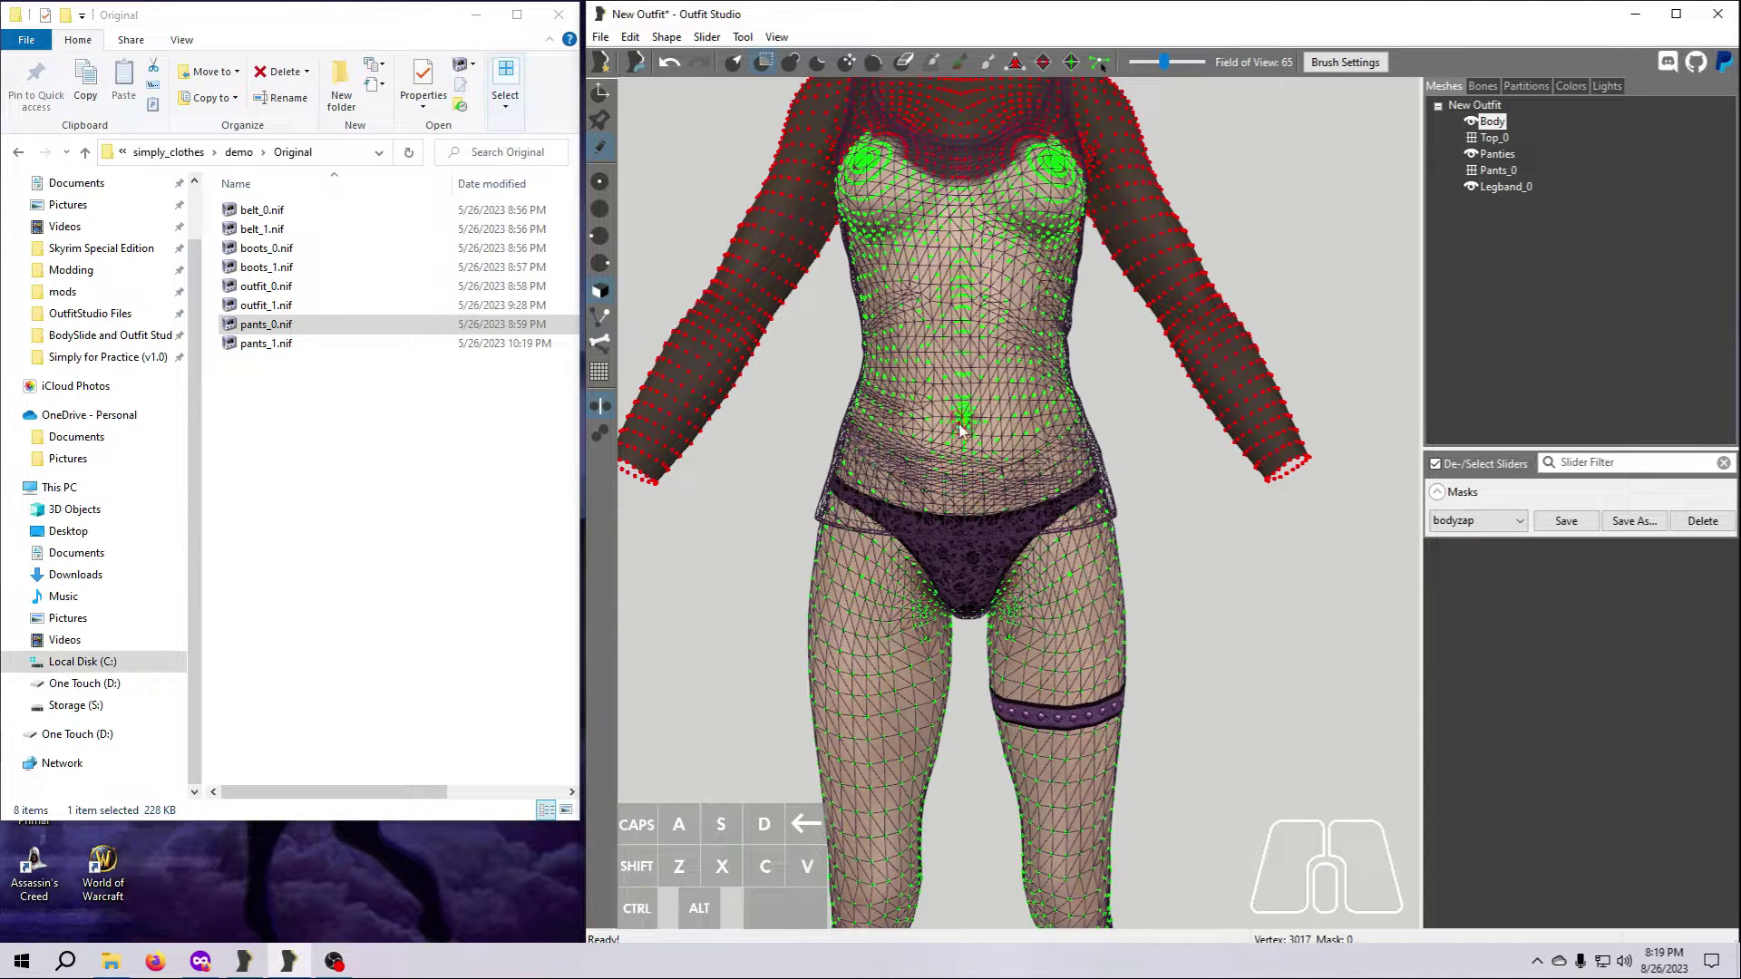
{"action": "left_click_drag", "start_coordinate": [967, 419], "coordinate": [965, 399]}
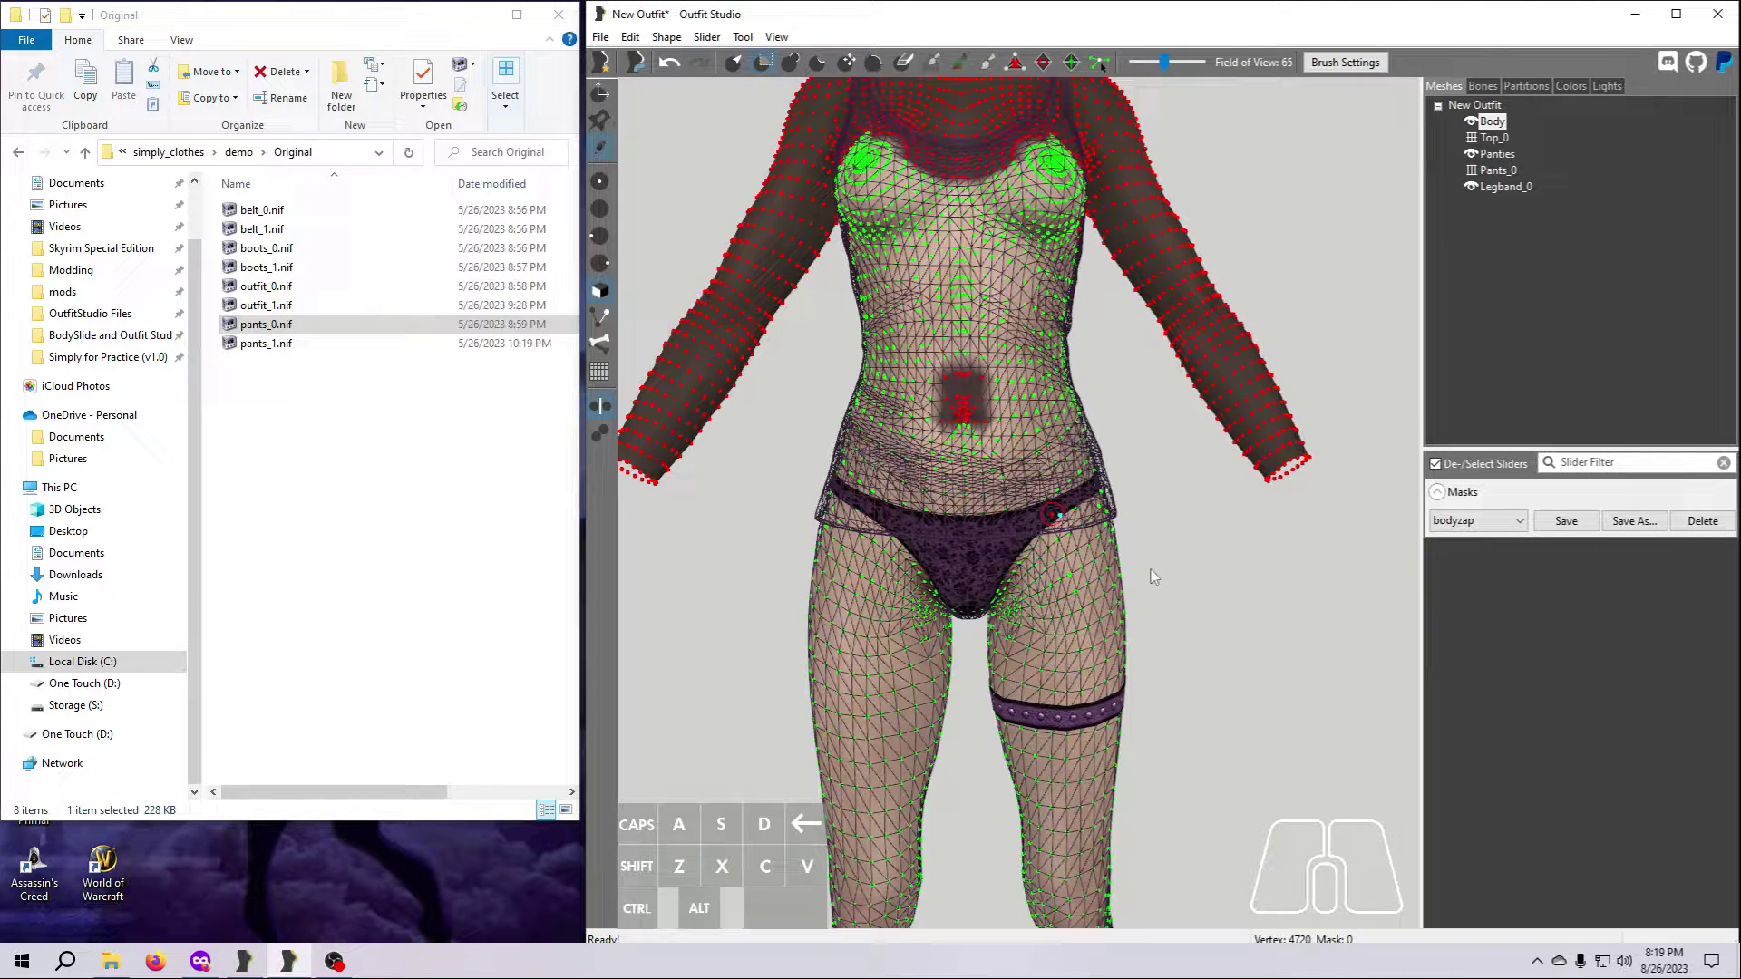
{"action": "left_click", "coordinate": [1642, 524]}
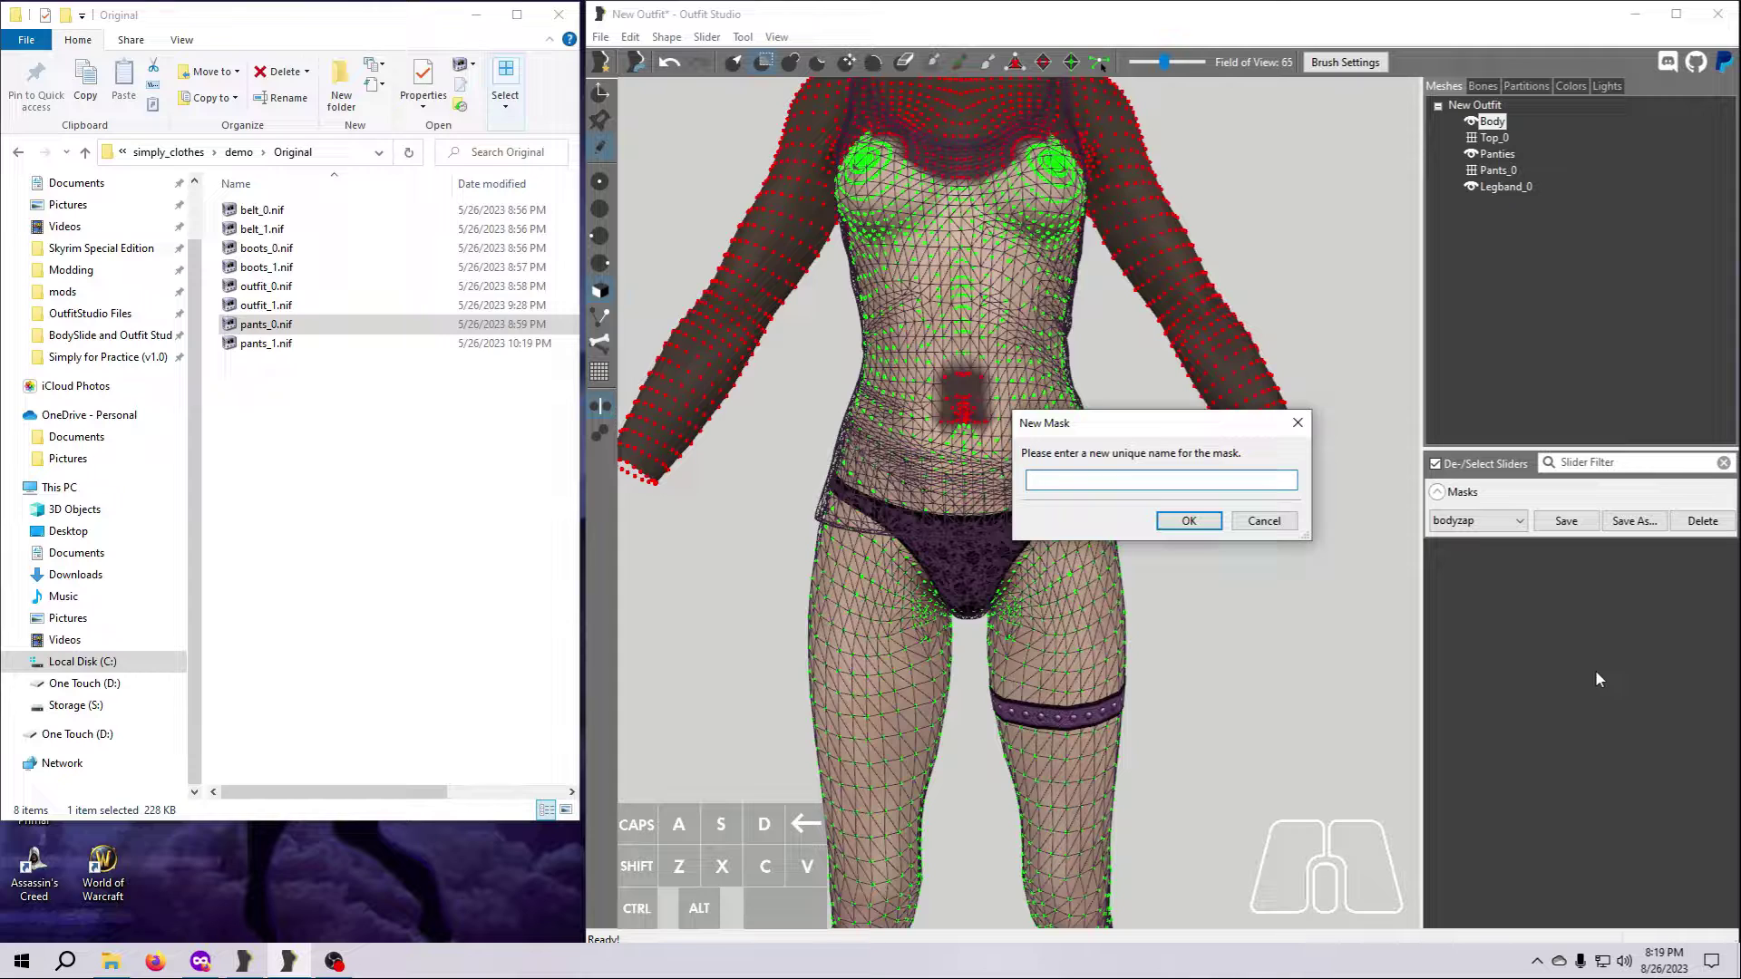
{"action": "type", "text": "bodyzap"}
{"action": "key", "text": "shift"}
{"action": "left_click", "coordinate": [1188, 520]}
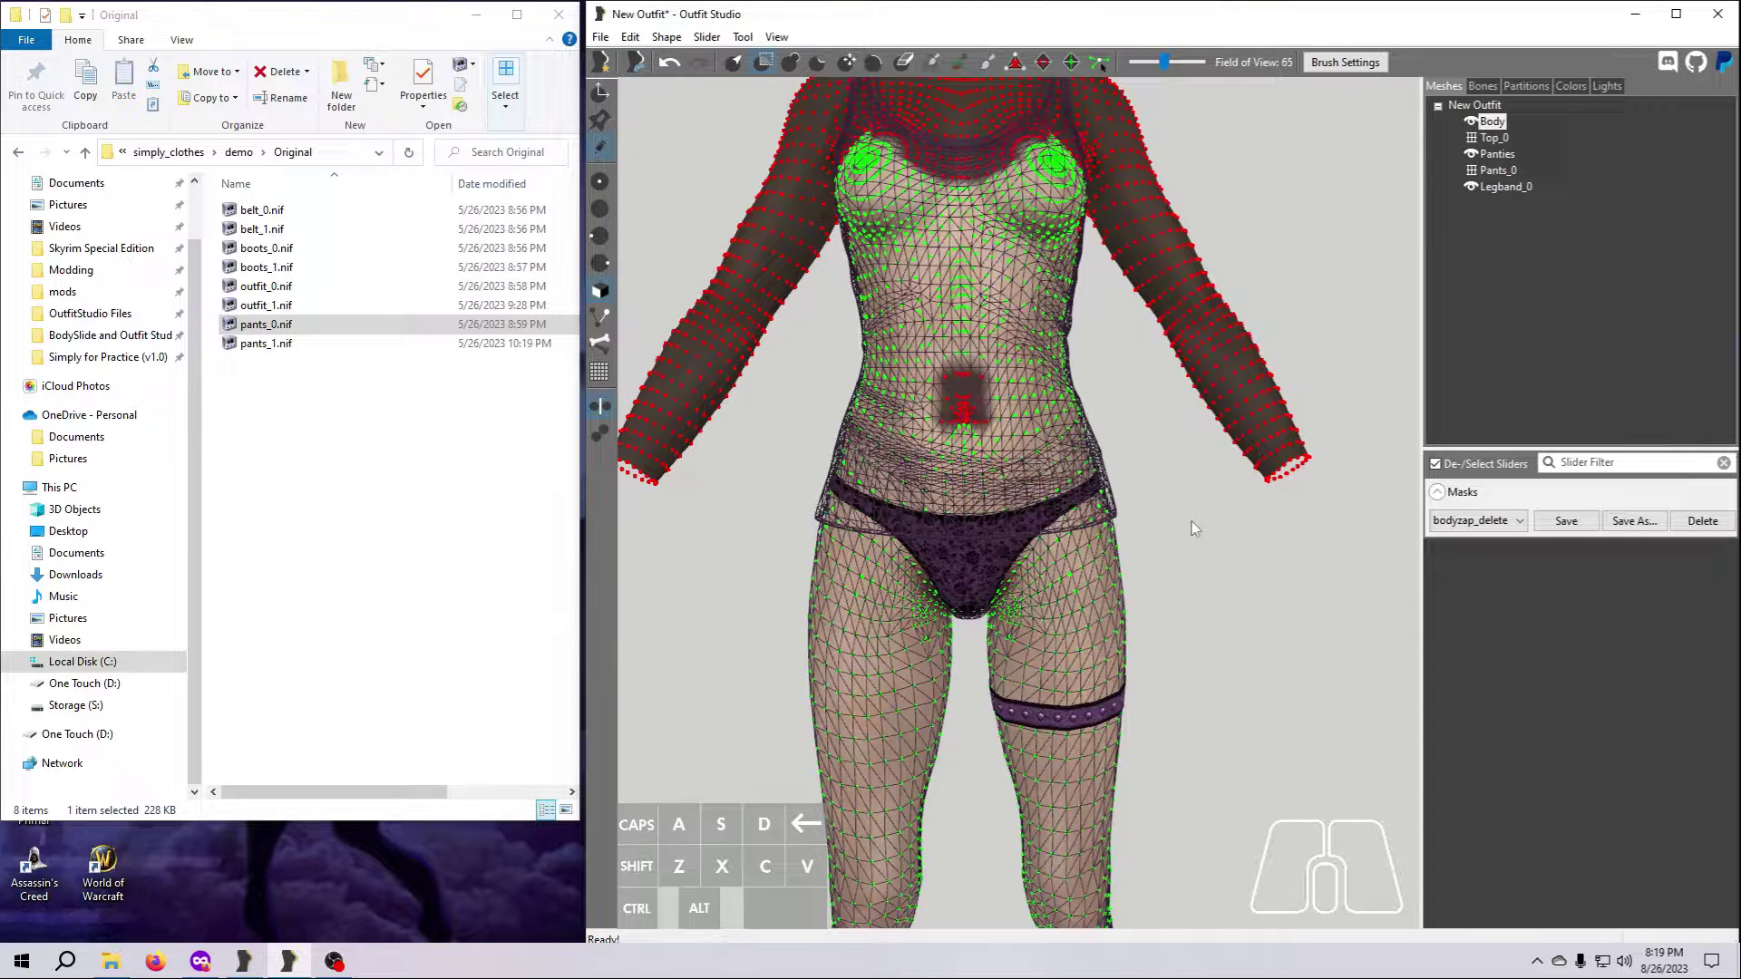
Compare the saved masks bodyzap and bodyzap_delete on the Body mesh, leaving bodyzap loaded and saved
{"action": "left_click", "coordinate": [1517, 523]}
{"action": "left_click", "coordinate": [1499, 537]}
{"action": "scroll", "coordinate": [1386, 627], "scroll_direction": "down", "scroll_amount": 1}
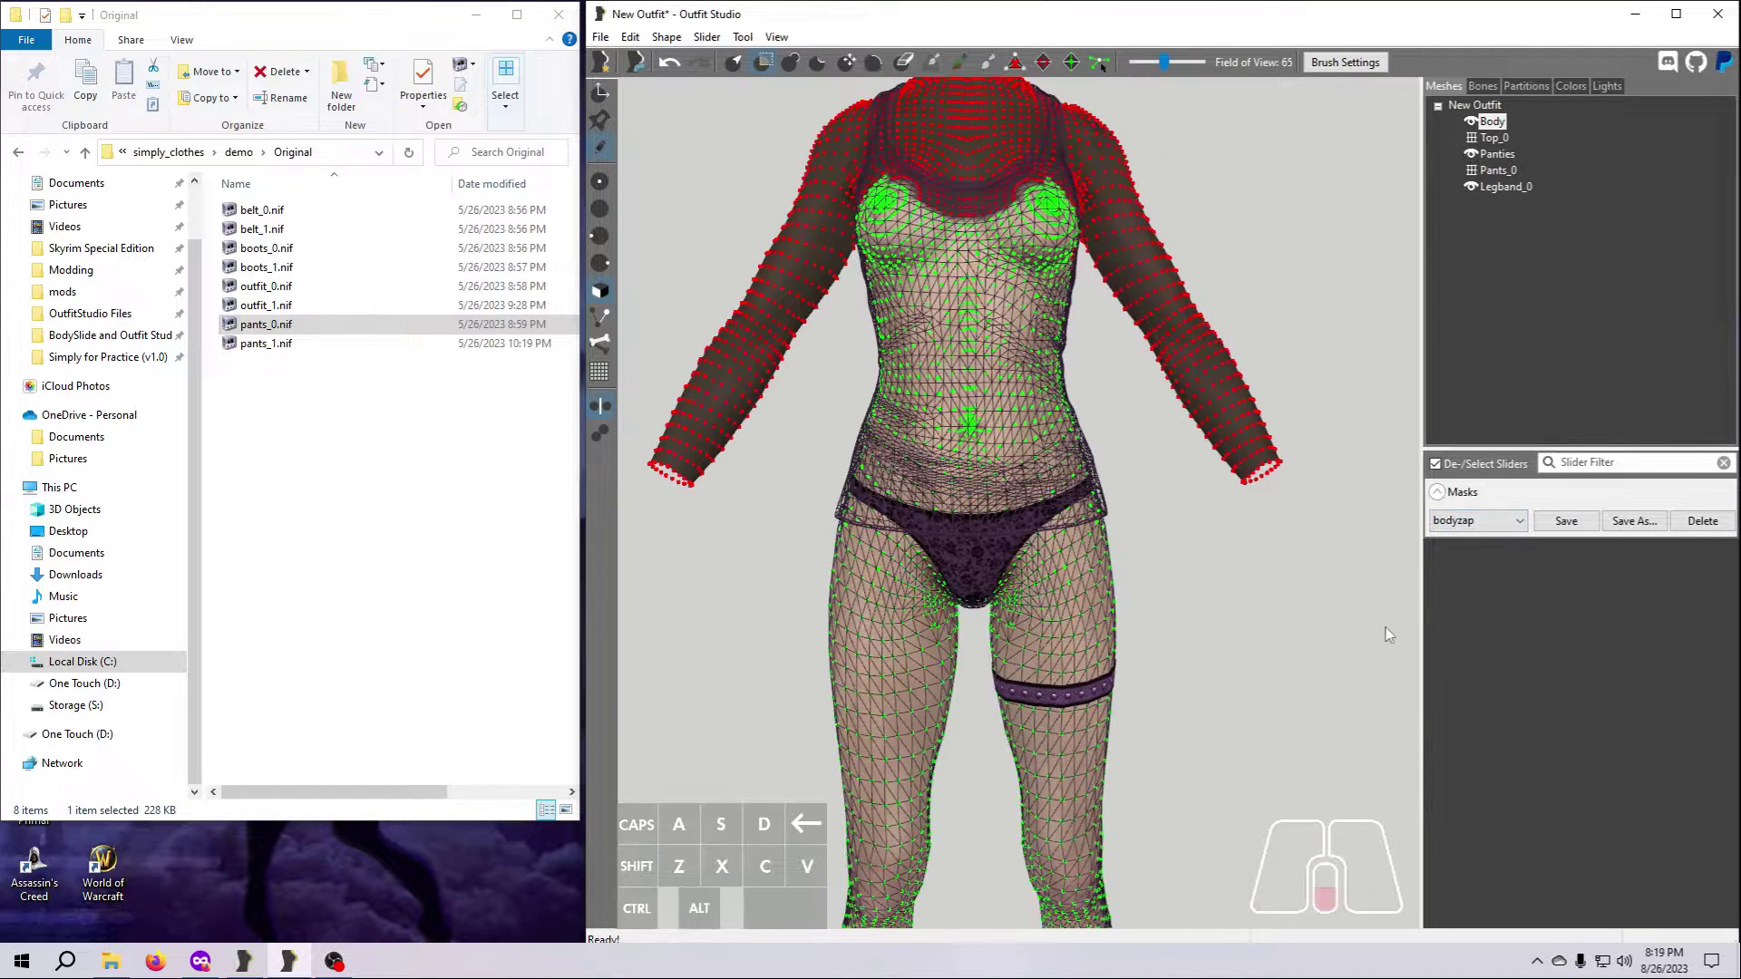
{"action": "scroll", "coordinate": [1385, 628], "scroll_direction": "down", "scroll_amount": 1}
{"action": "left_click", "coordinate": [1517, 522]}
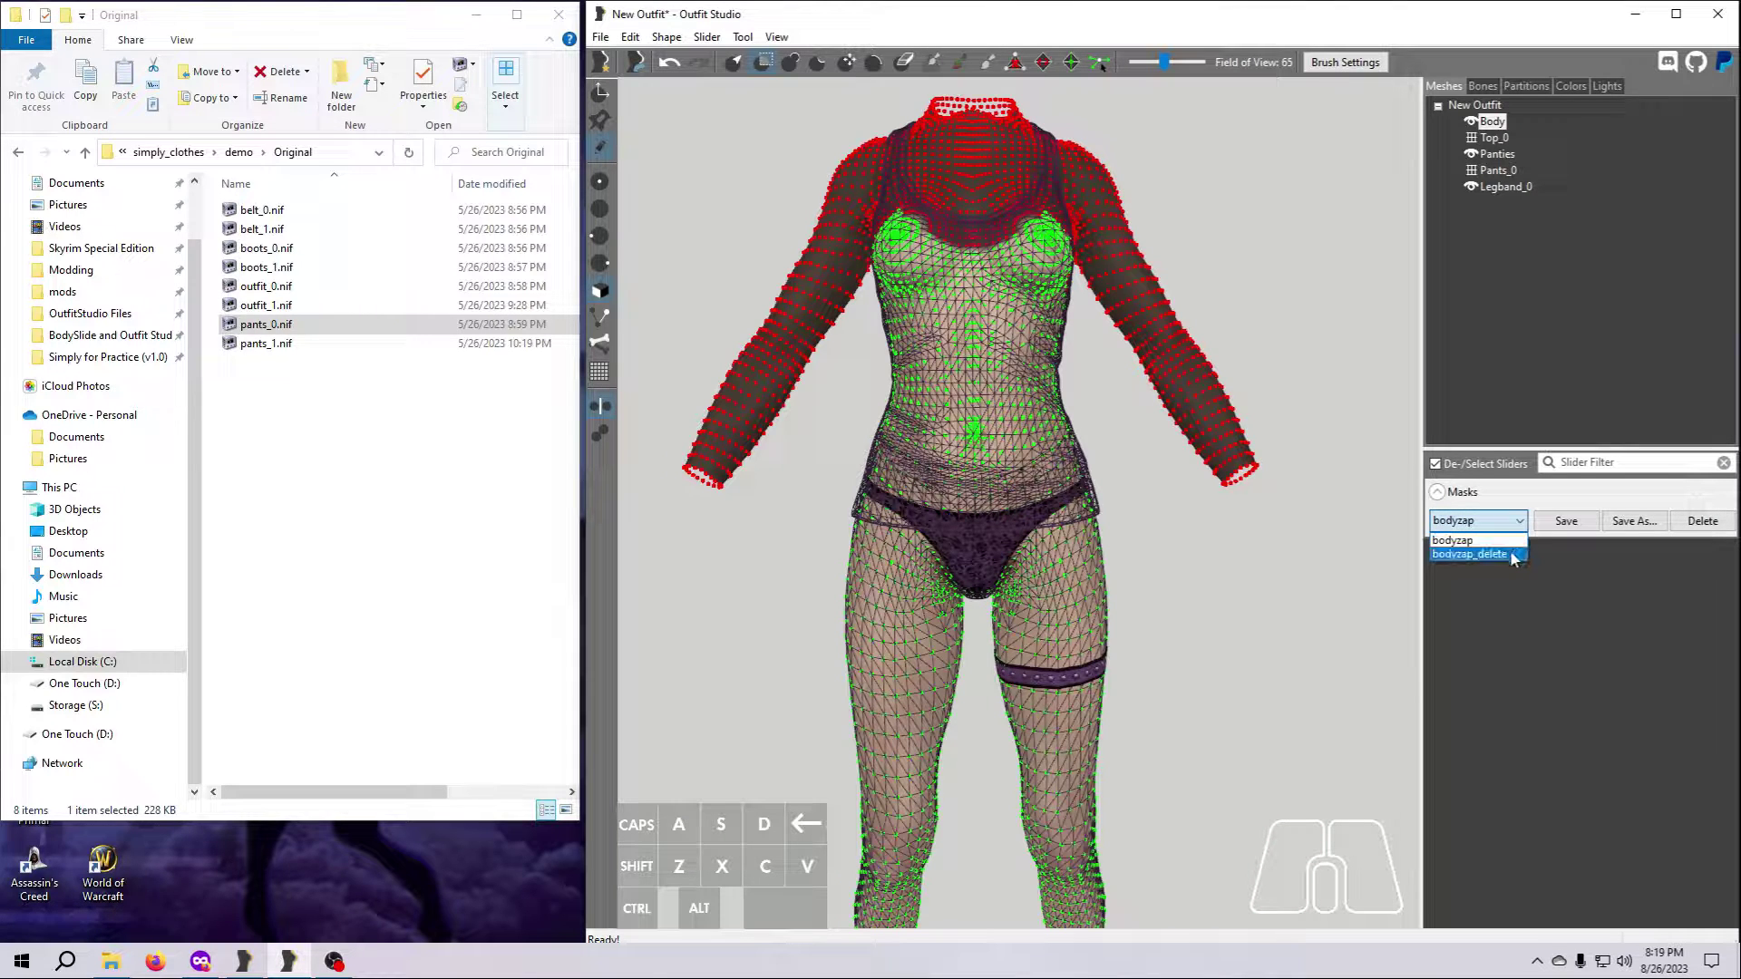
{"action": "left_click", "coordinate": [1511, 554]}
{"action": "left_click", "coordinate": [1517, 522]}
{"action": "left_click", "coordinate": [1496, 540]}
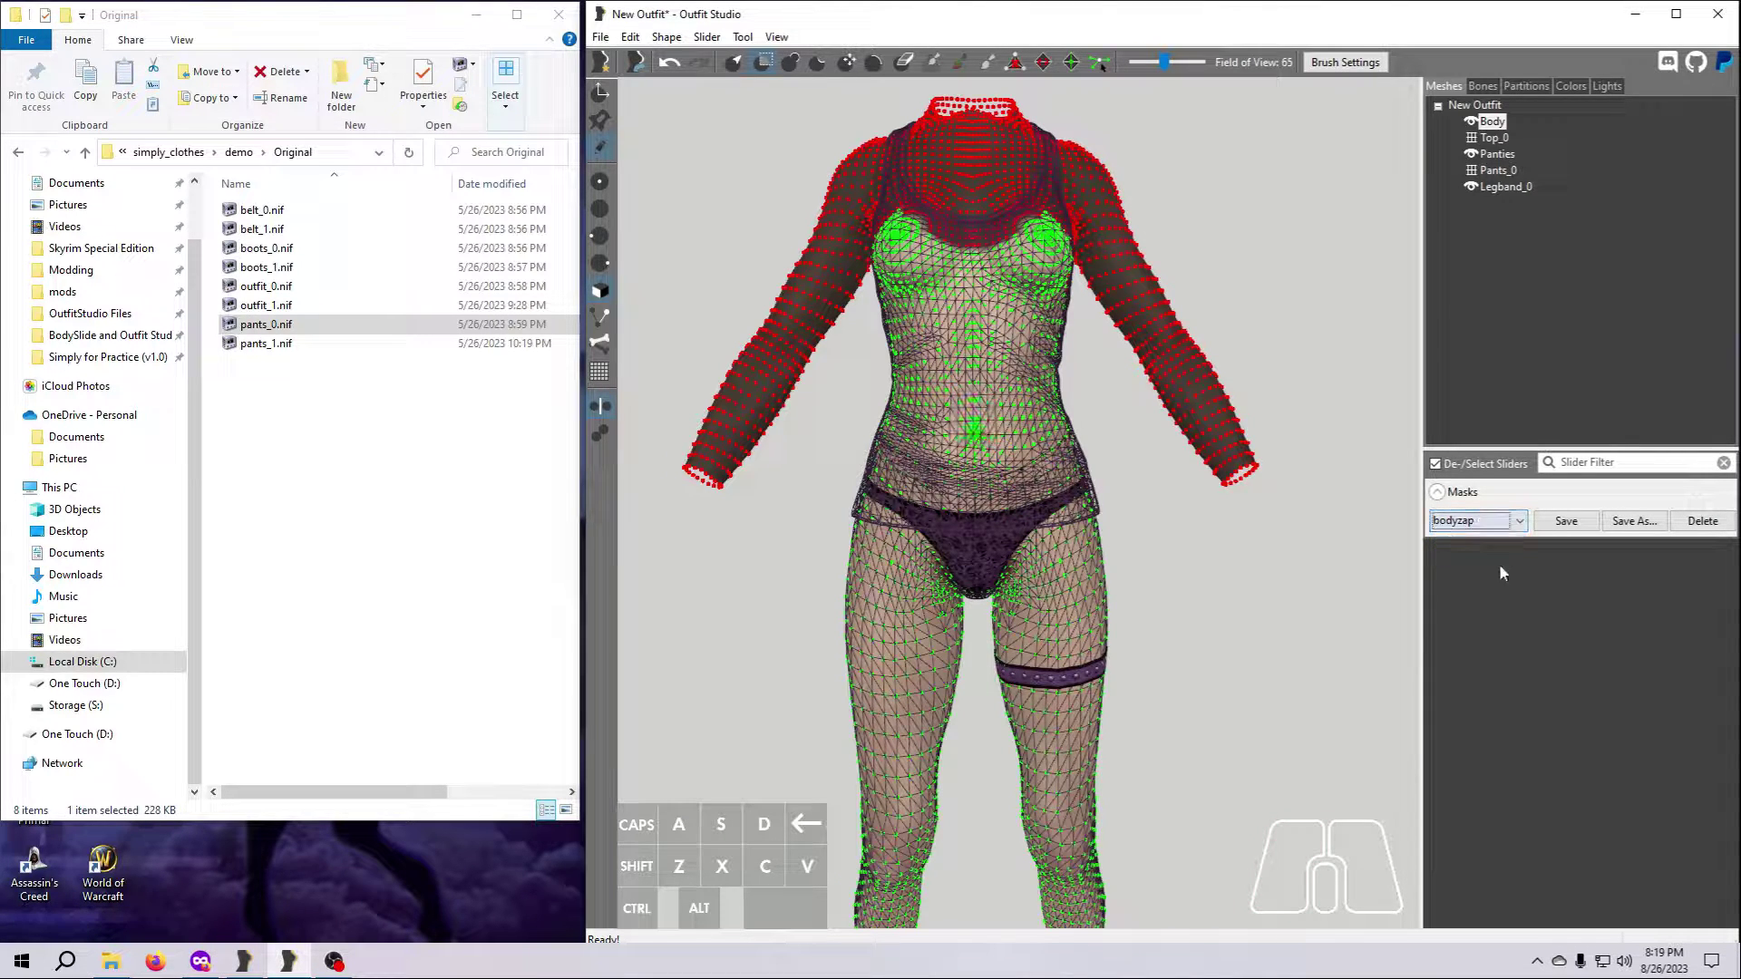
{"action": "scroll", "coordinate": [1230, 671], "scroll_direction": "down", "scroll_amount": 1}
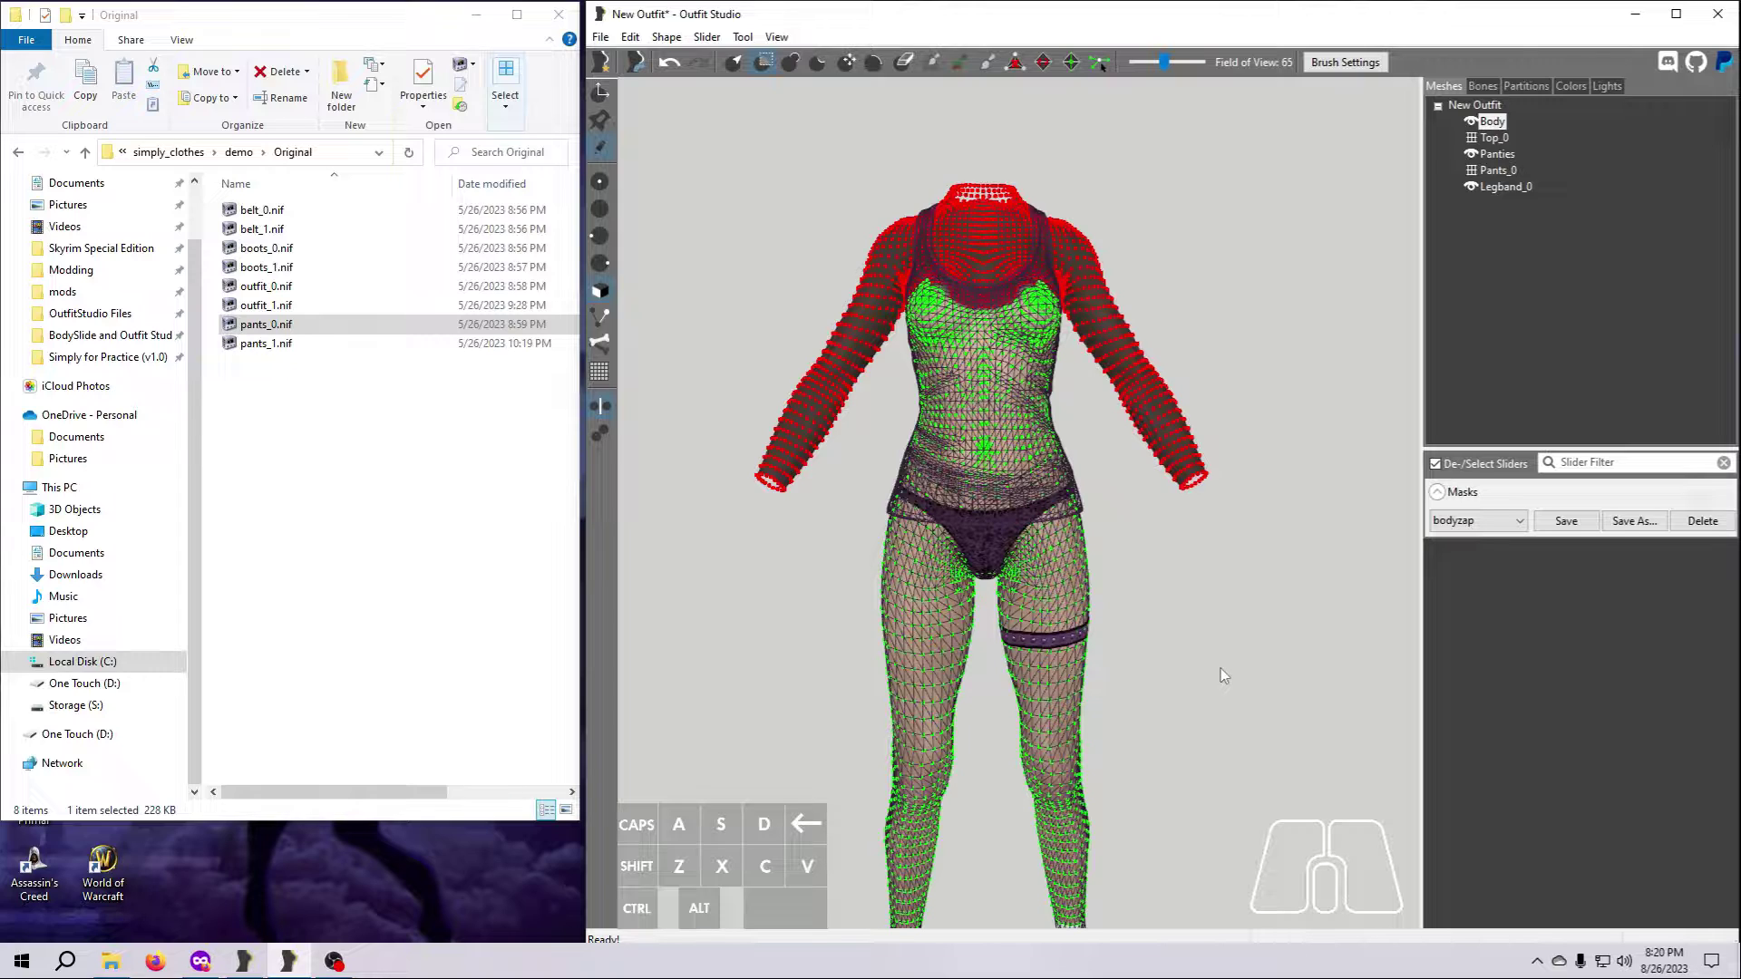
{"action": "left_click", "coordinate": [1567, 524]}
Try deleting the unmasked vertices of the Body mesh, and display Top_0 and Pants_0 as solid meshes
{"action": "left_click", "coordinate": [667, 36]}
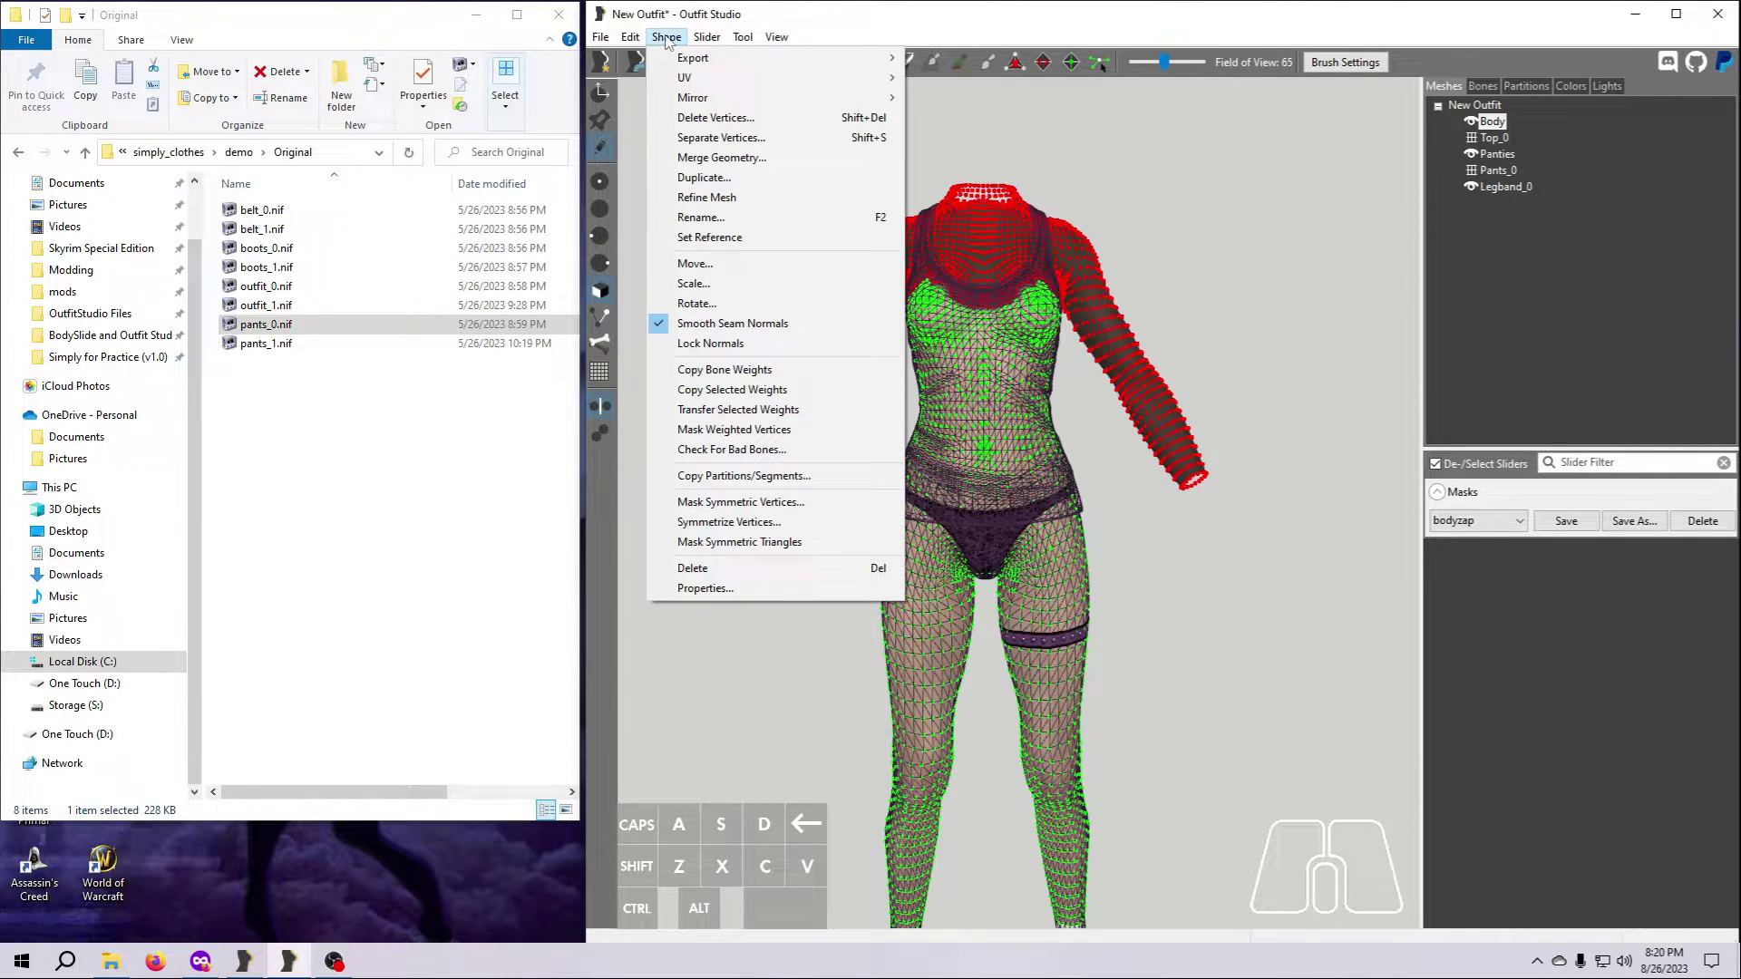
{"action": "left_click", "coordinate": [699, 119]}
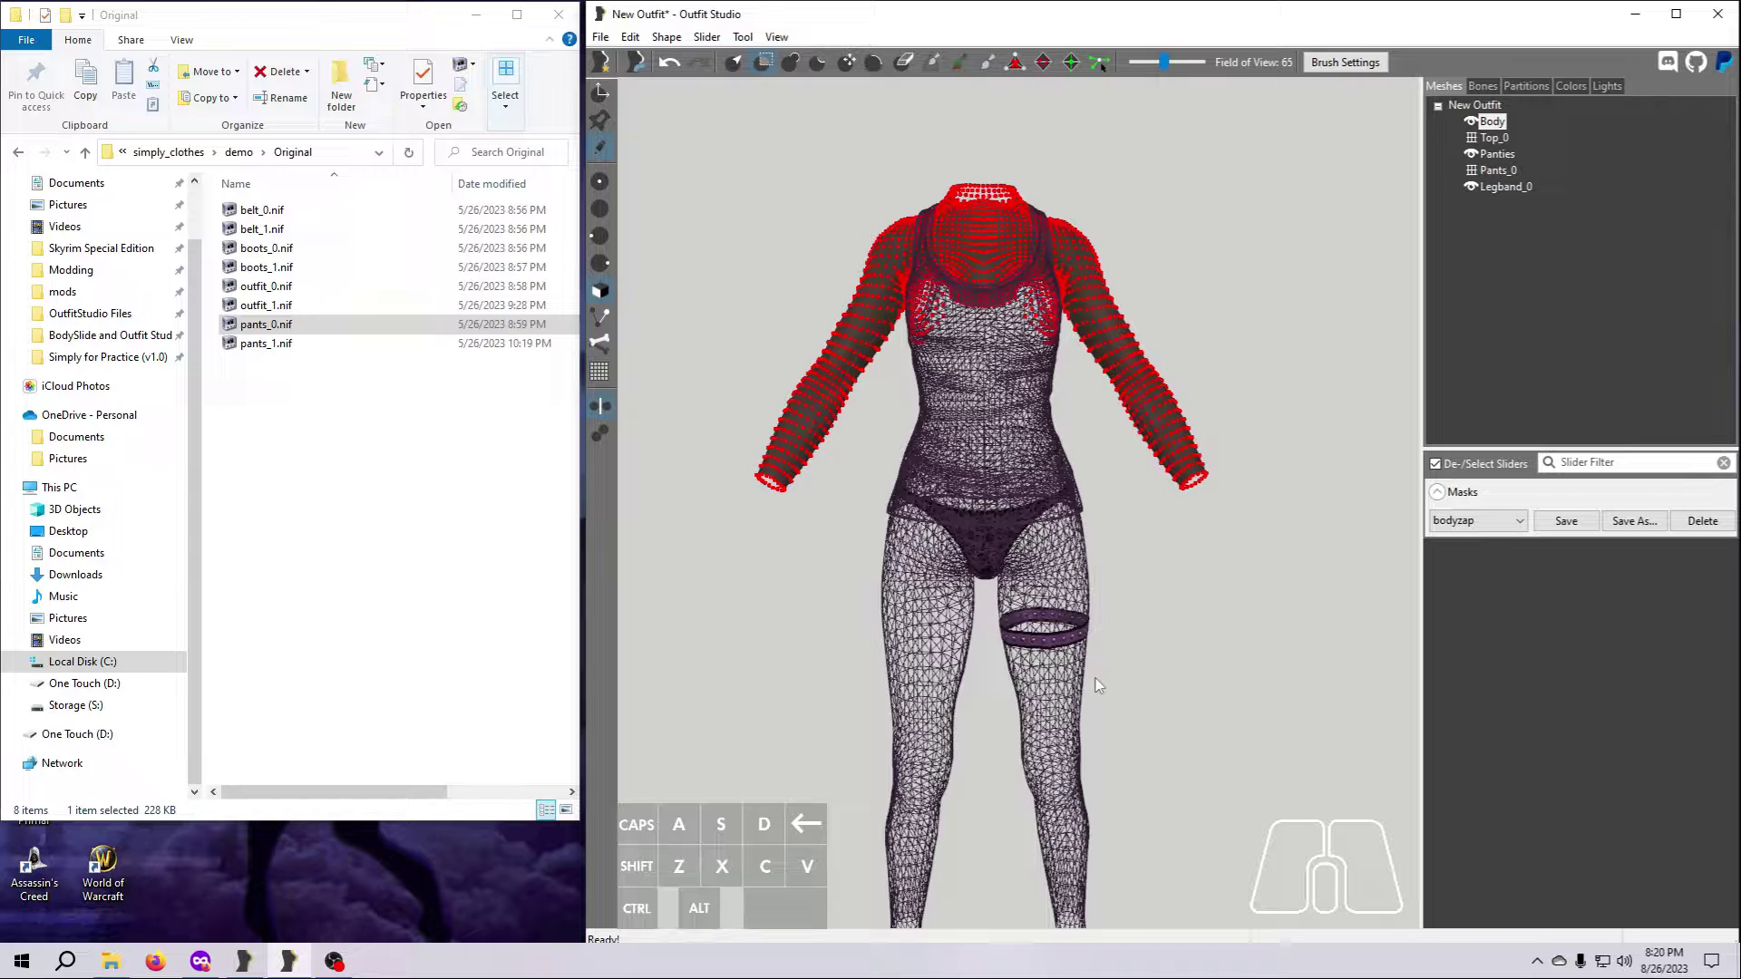
{"action": "left_click", "coordinate": [1471, 137]}
{"action": "left_click", "coordinate": [1473, 170]}
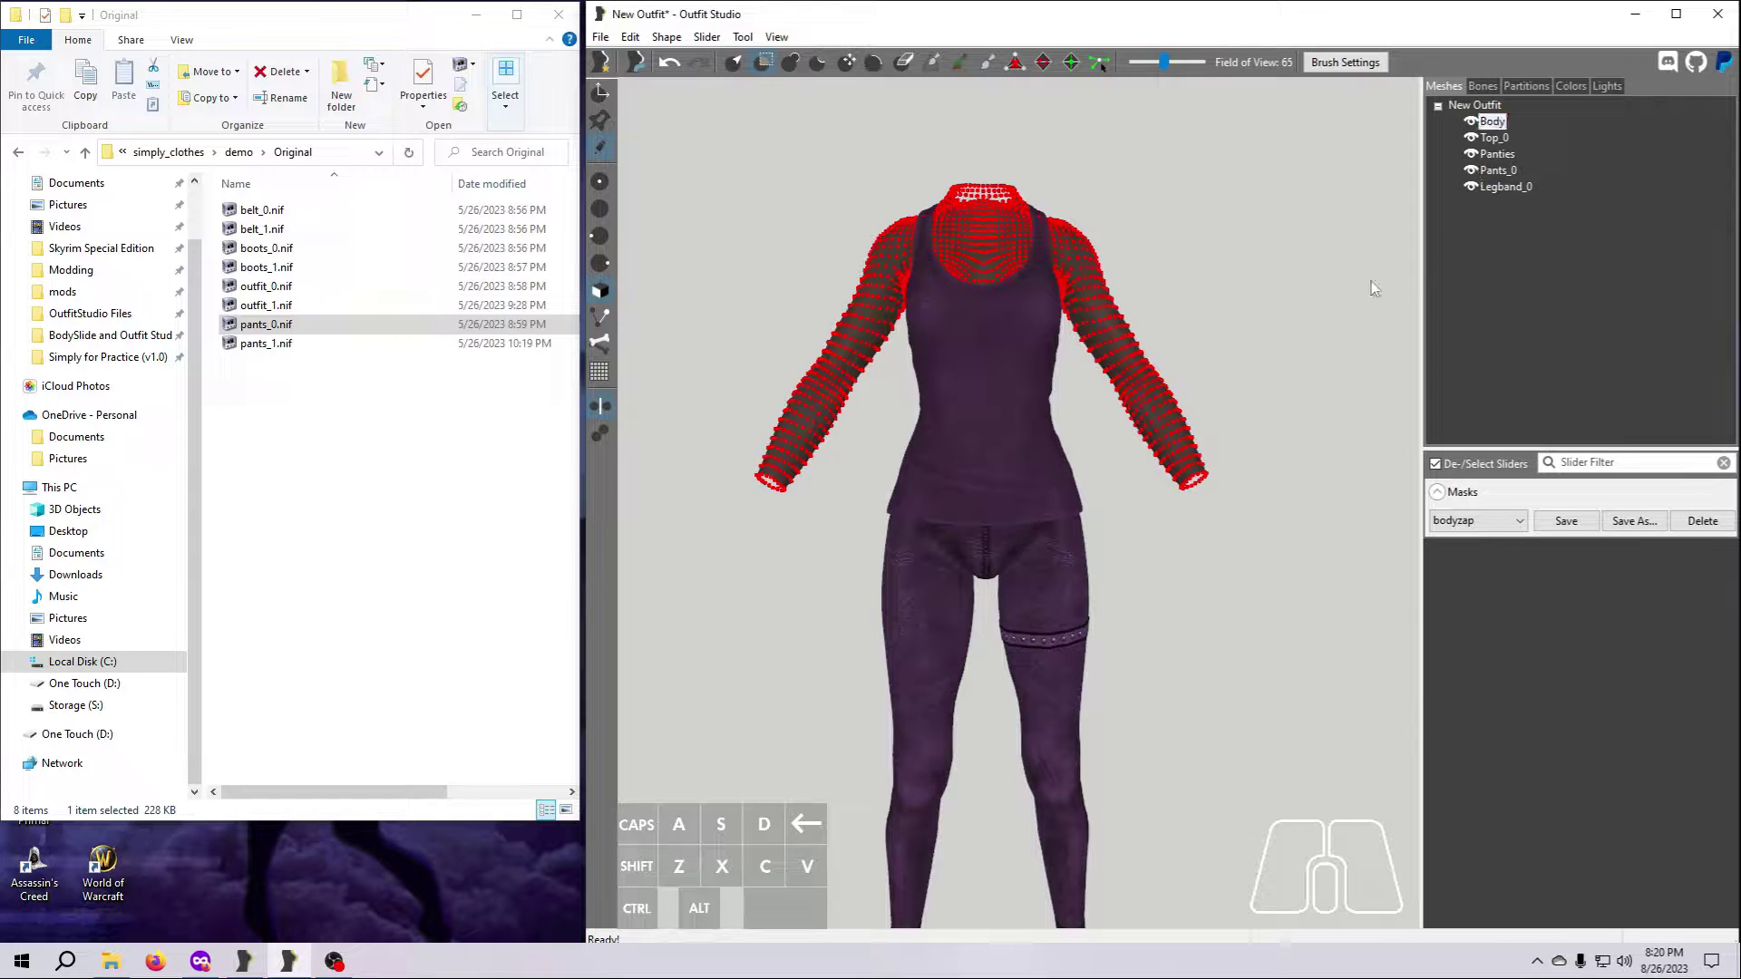
Clear the mask on the remaining Body mesh and inspect the outfit from back and front for gaps
{"action": "left_click", "coordinate": [744, 38]}
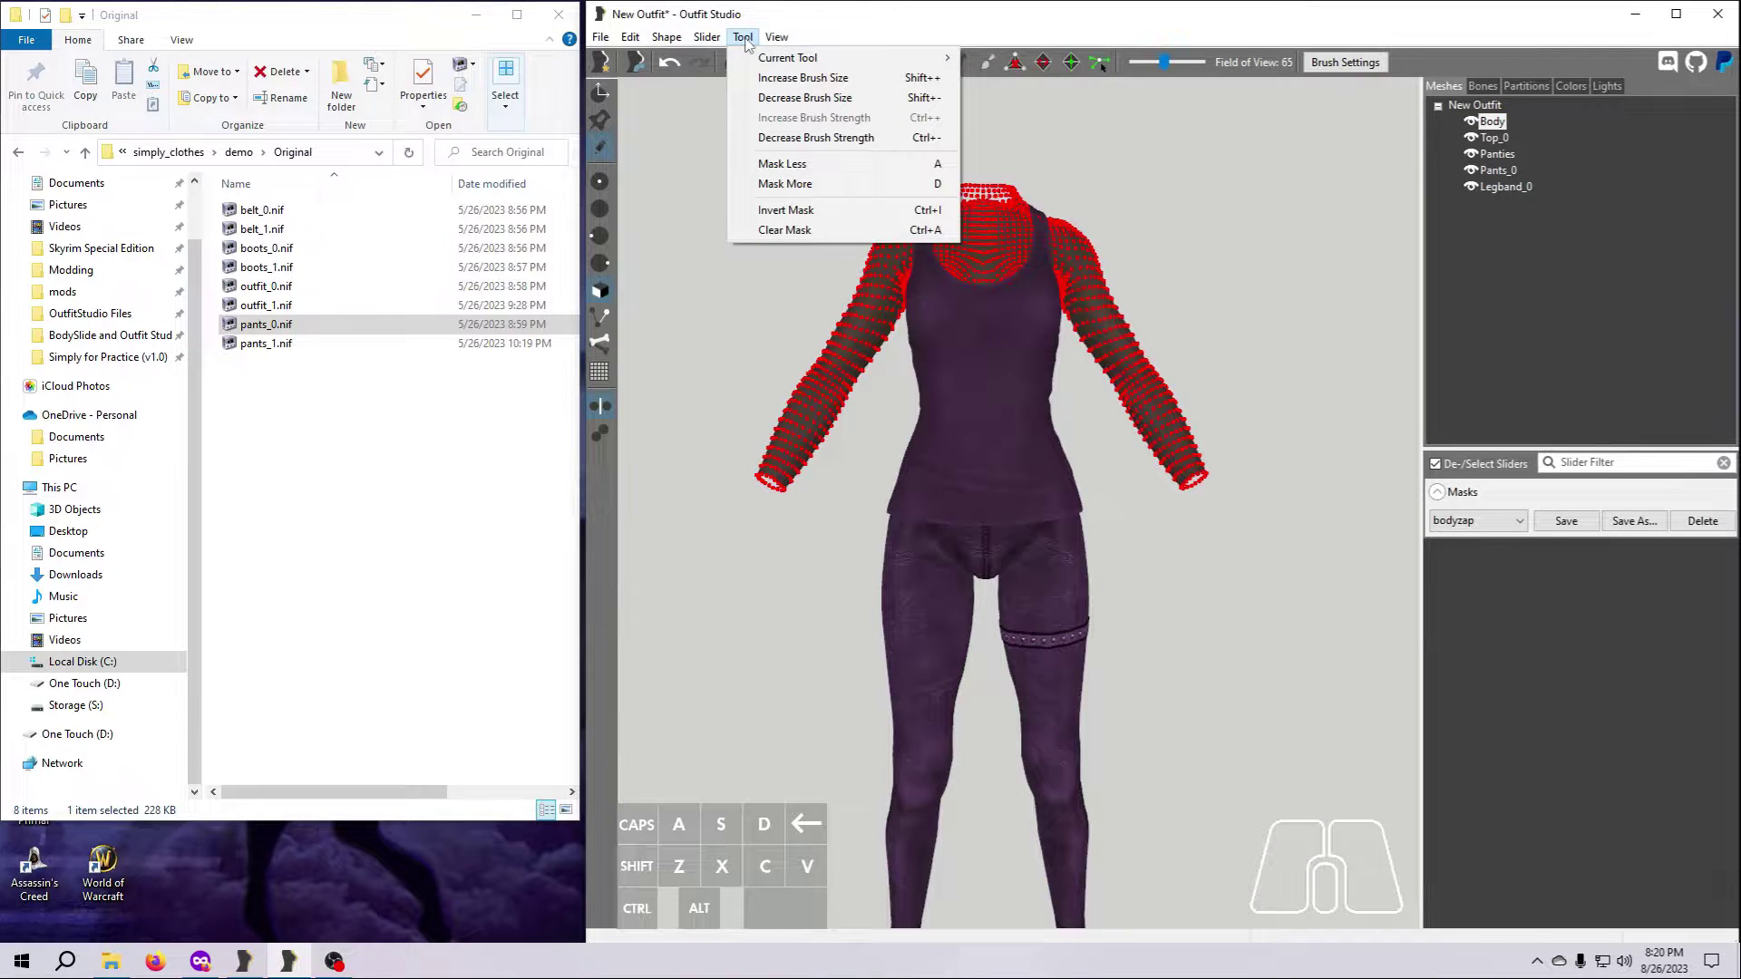
{"action": "left_click", "coordinate": [785, 229]}
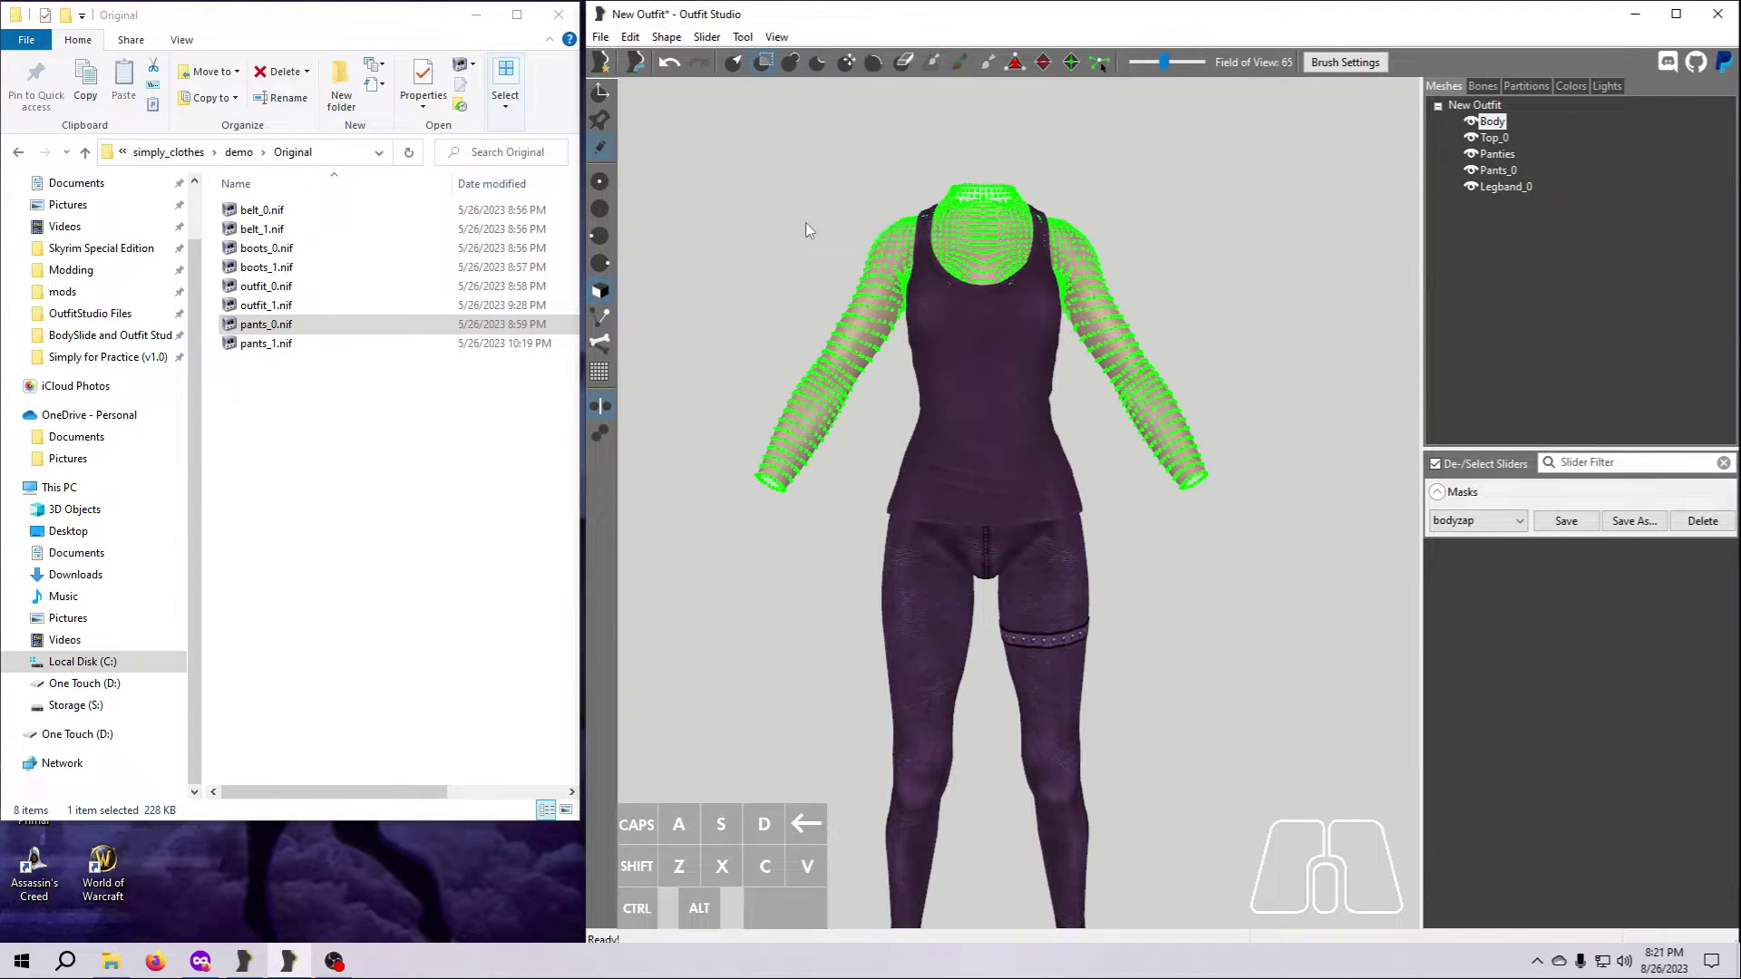
{"action": "right_click_drag", "start_coordinate": [772, 635], "coordinate": [1065, 646]}
{"action": "scroll", "coordinate": [1065, 646], "scroll_direction": "up", "scroll_amount": 5}
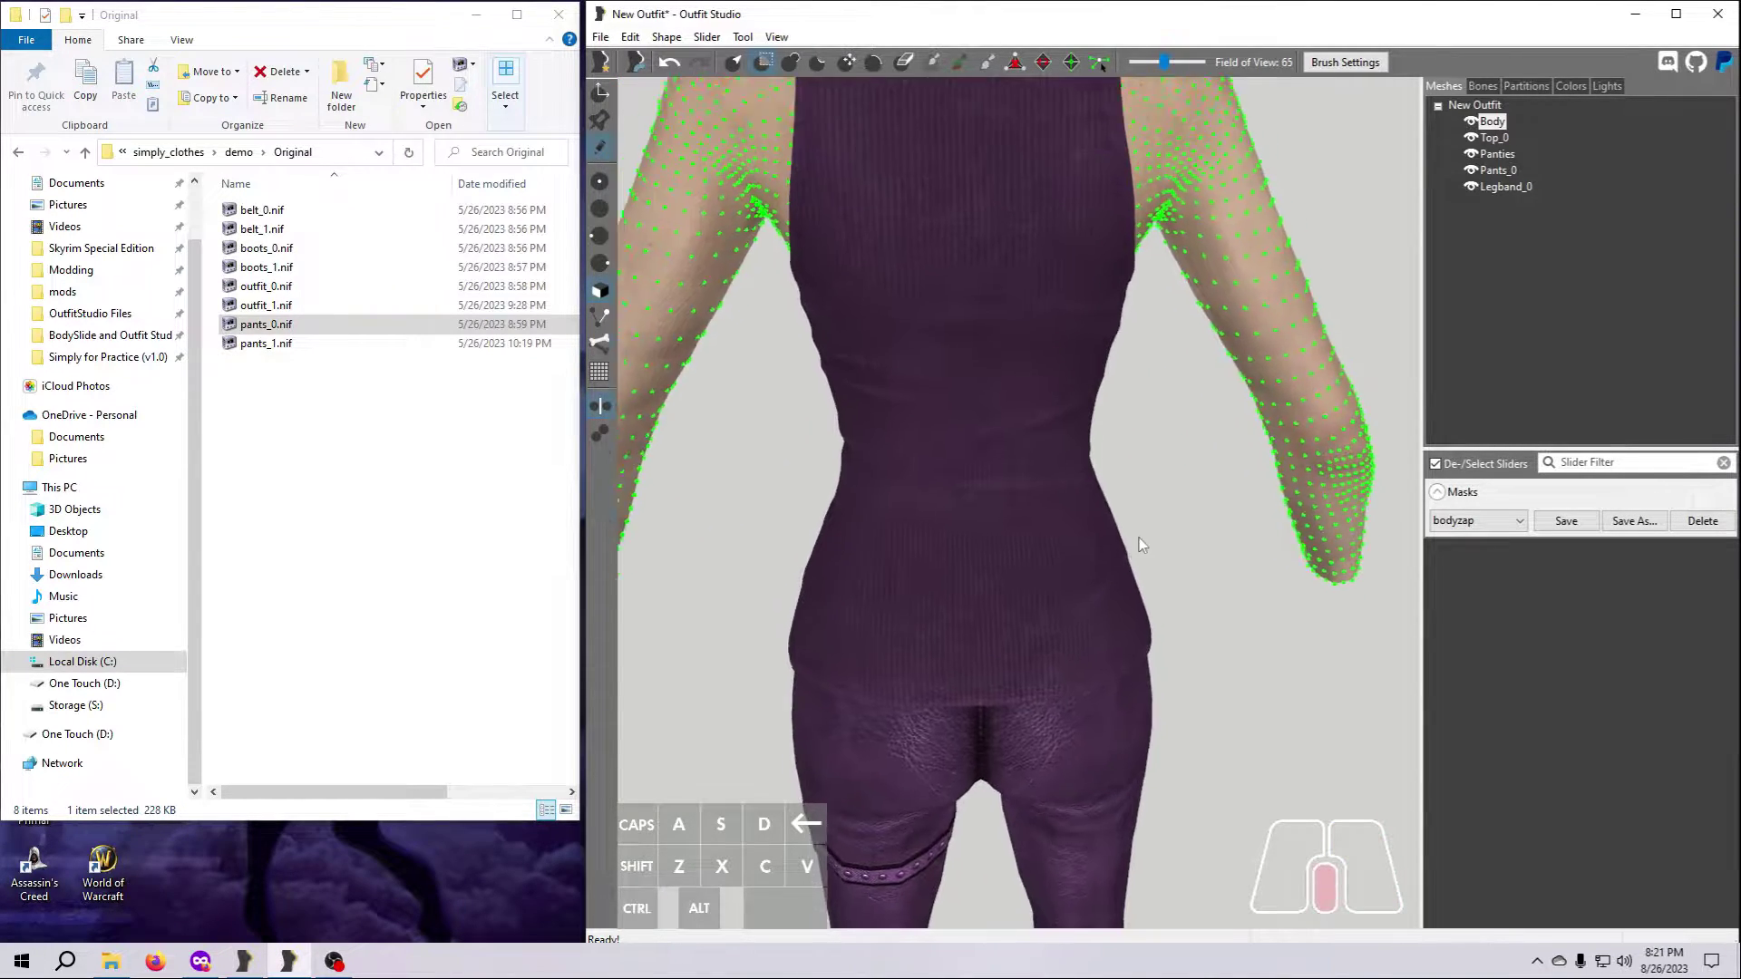
{"action": "scroll", "coordinate": [1139, 537], "scroll_direction": "down", "scroll_amount": 5}
{"action": "right_click_drag", "start_coordinate": [1167, 702], "coordinate": [381, 699]}
{"action": "scroll", "coordinate": [1145, 599], "scroll_direction": "up", "scroll_amount": 1}
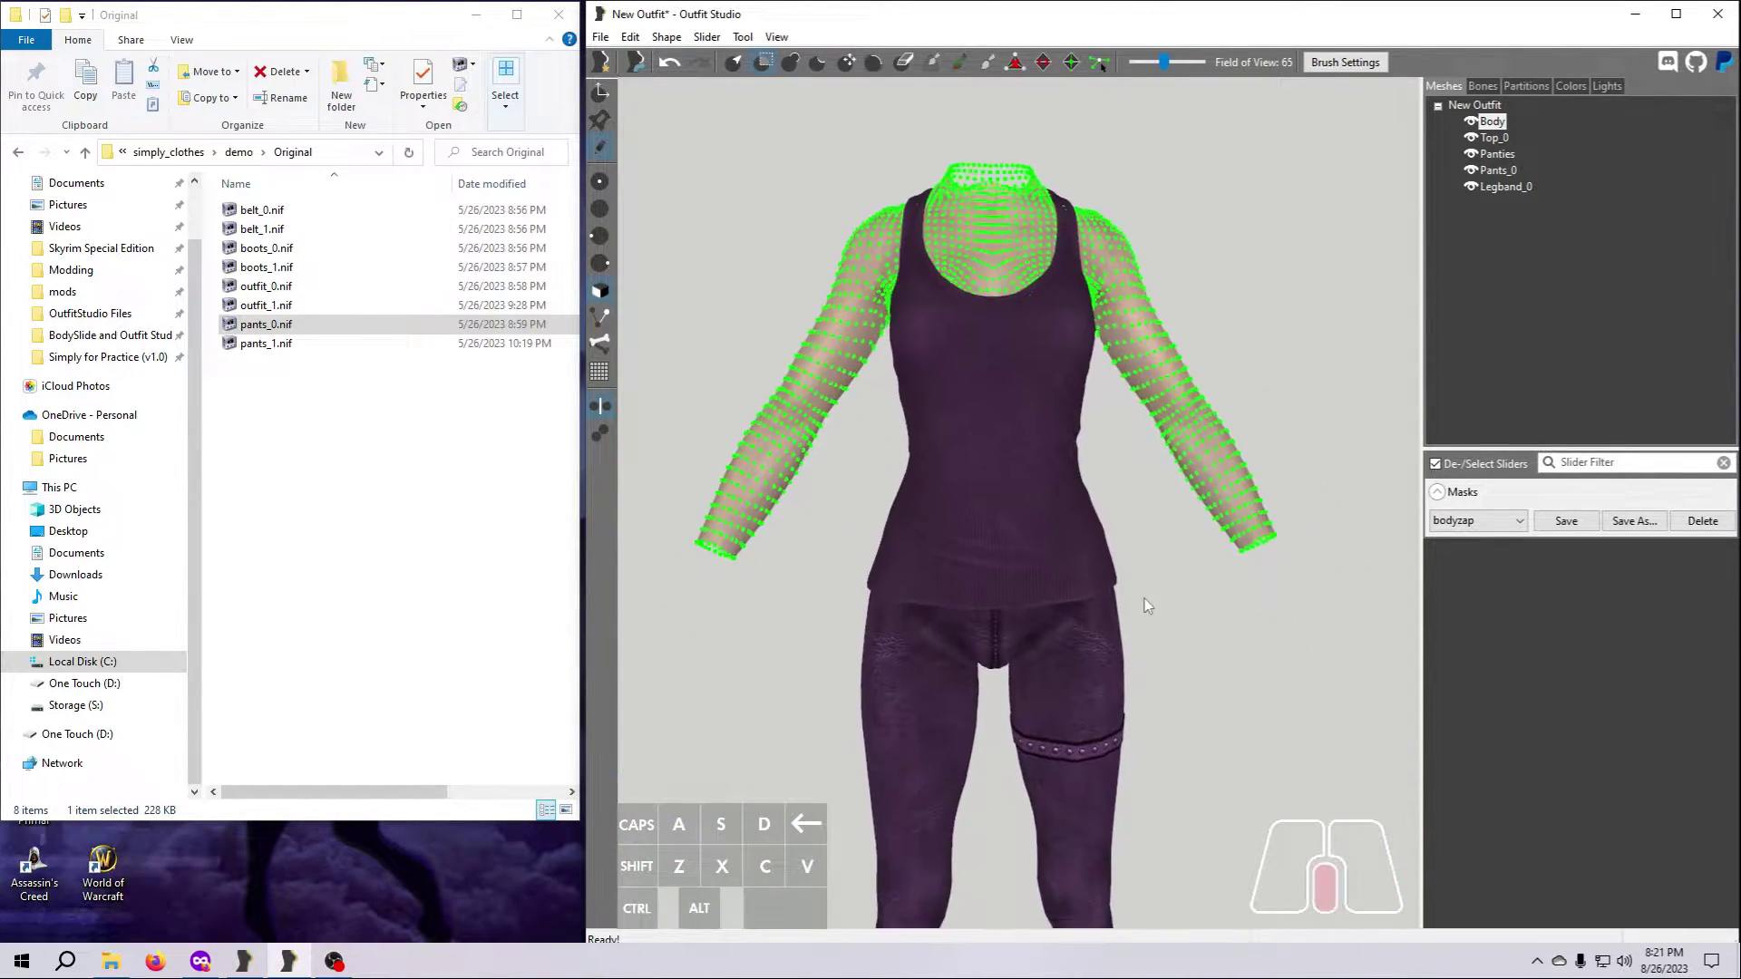
{"action": "scroll", "coordinate": [1145, 560], "scroll_direction": "up", "scroll_amount": 2}
{"action": "mouse_move", "coordinate": [1137, 677]}
{"action": "right_mouse_down"}
{"action": "mouse_move", "coordinate": [781, 676]}
{"action": "mouse_move", "coordinate": [1139, 678]}
{"action": "right_mouse_up"}
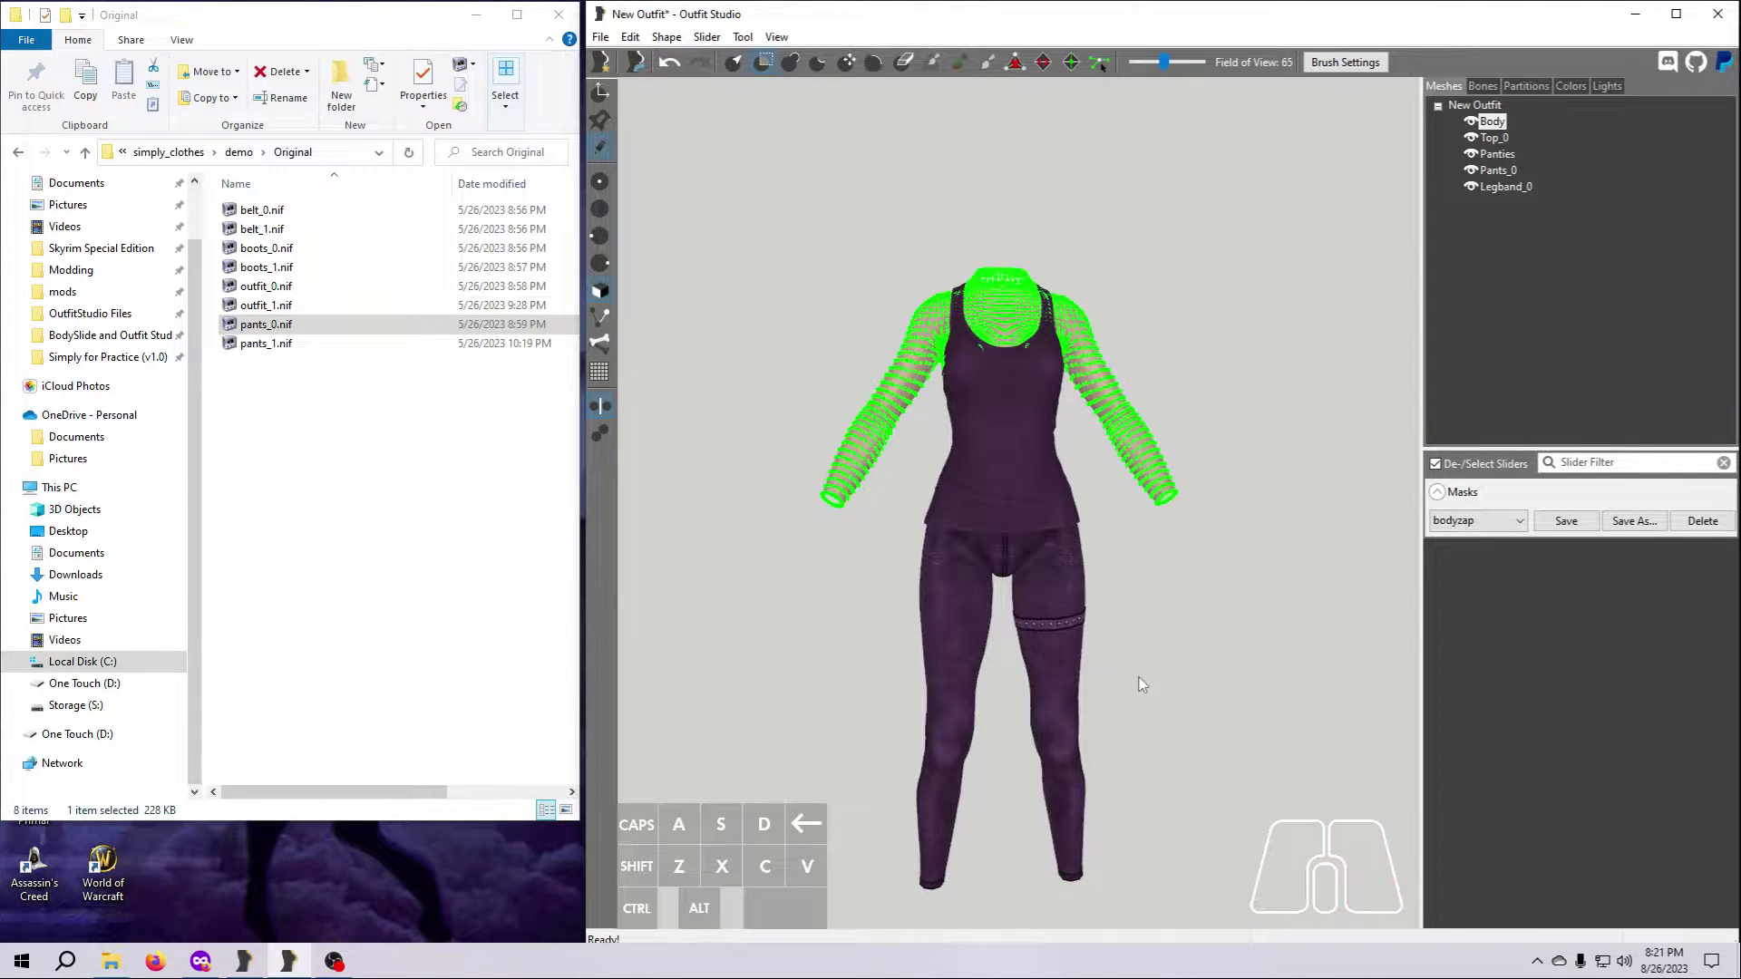
Undo the mask clearing and the vertex deletion, and display Legband_0, Pants_0 and Top_0 as wireframes
{"action": "left_click", "coordinate": [669, 65]}
{"action": "left_click", "coordinate": [668, 65]}
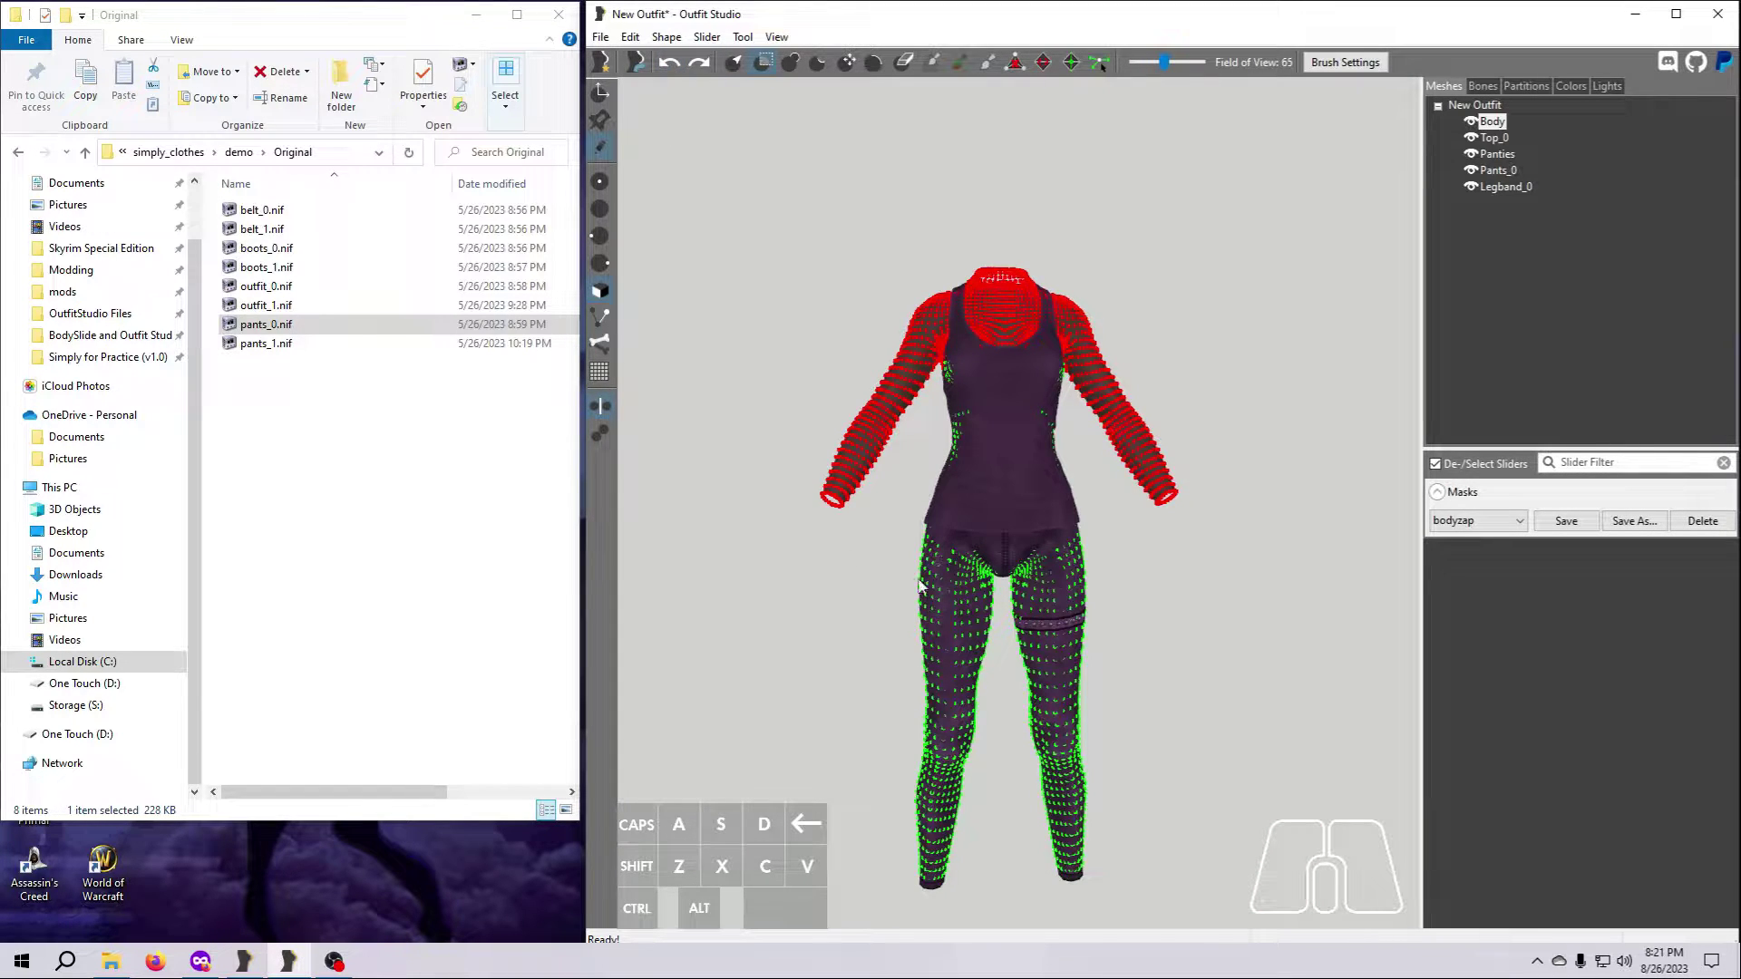
{"action": "left_click", "coordinate": [1471, 186]}
{"action": "left_click", "coordinate": [1471, 186]}
{"action": "left_click", "coordinate": [1470, 172]}
{"action": "left_click", "coordinate": [1470, 171]}
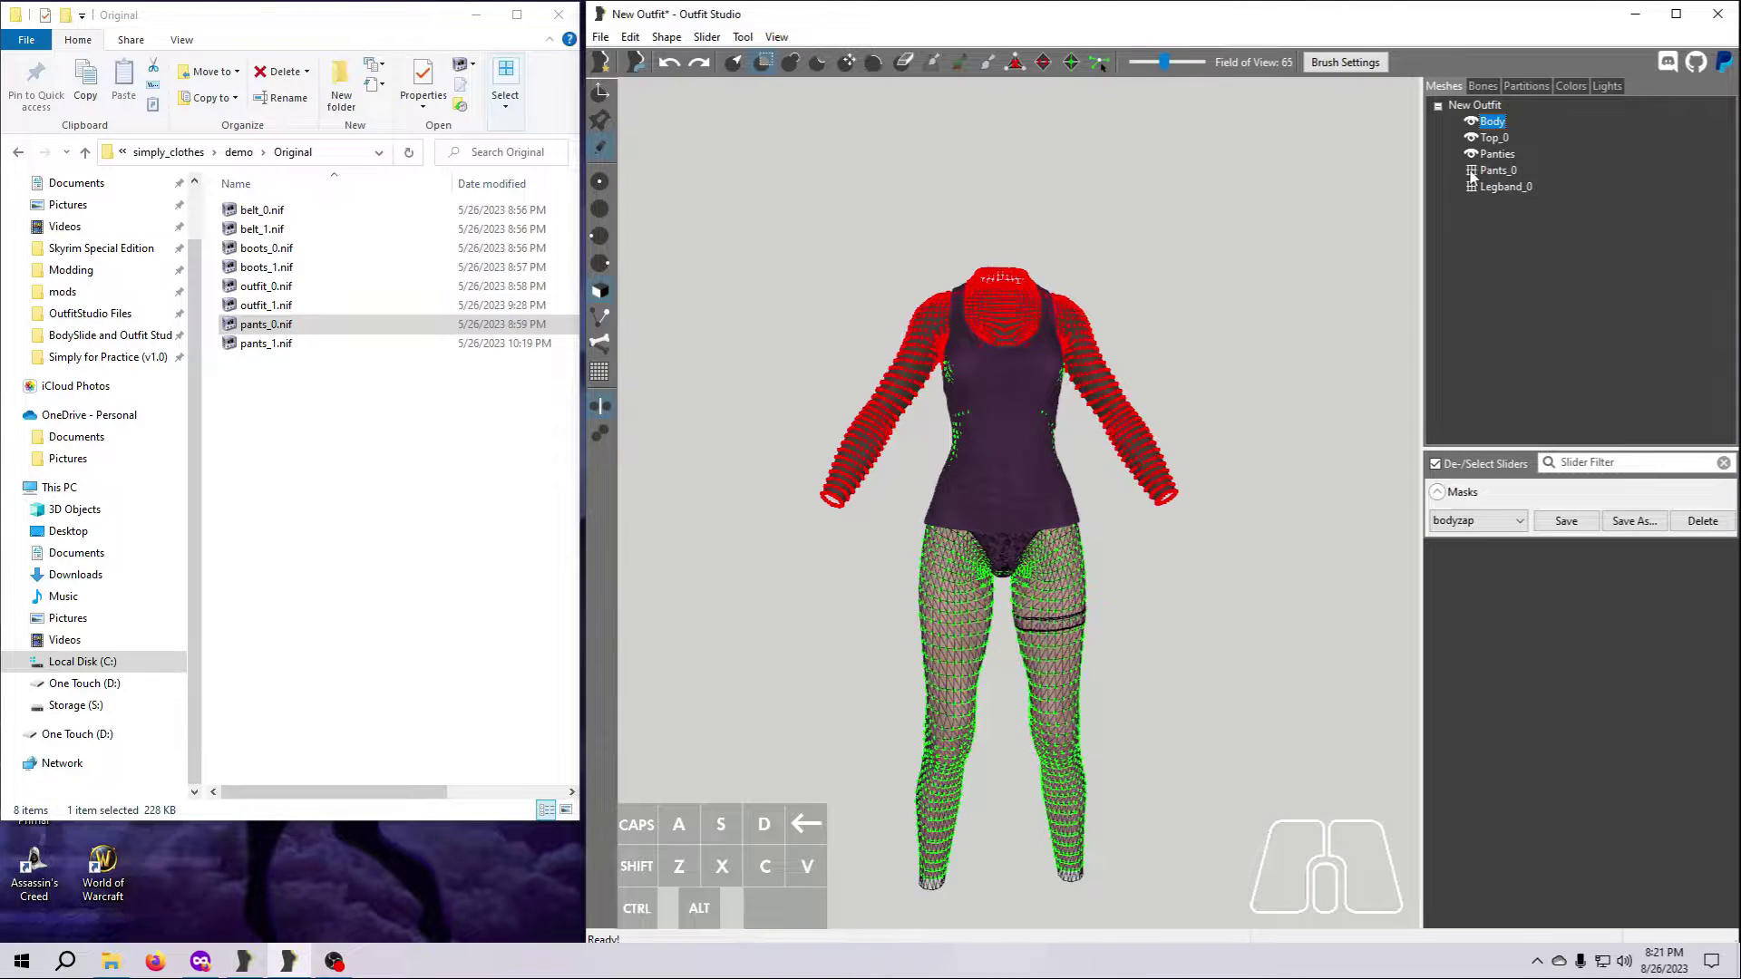
{"action": "left_click", "coordinate": [1471, 138]}
{"action": "left_click", "coordinate": [1471, 137]}
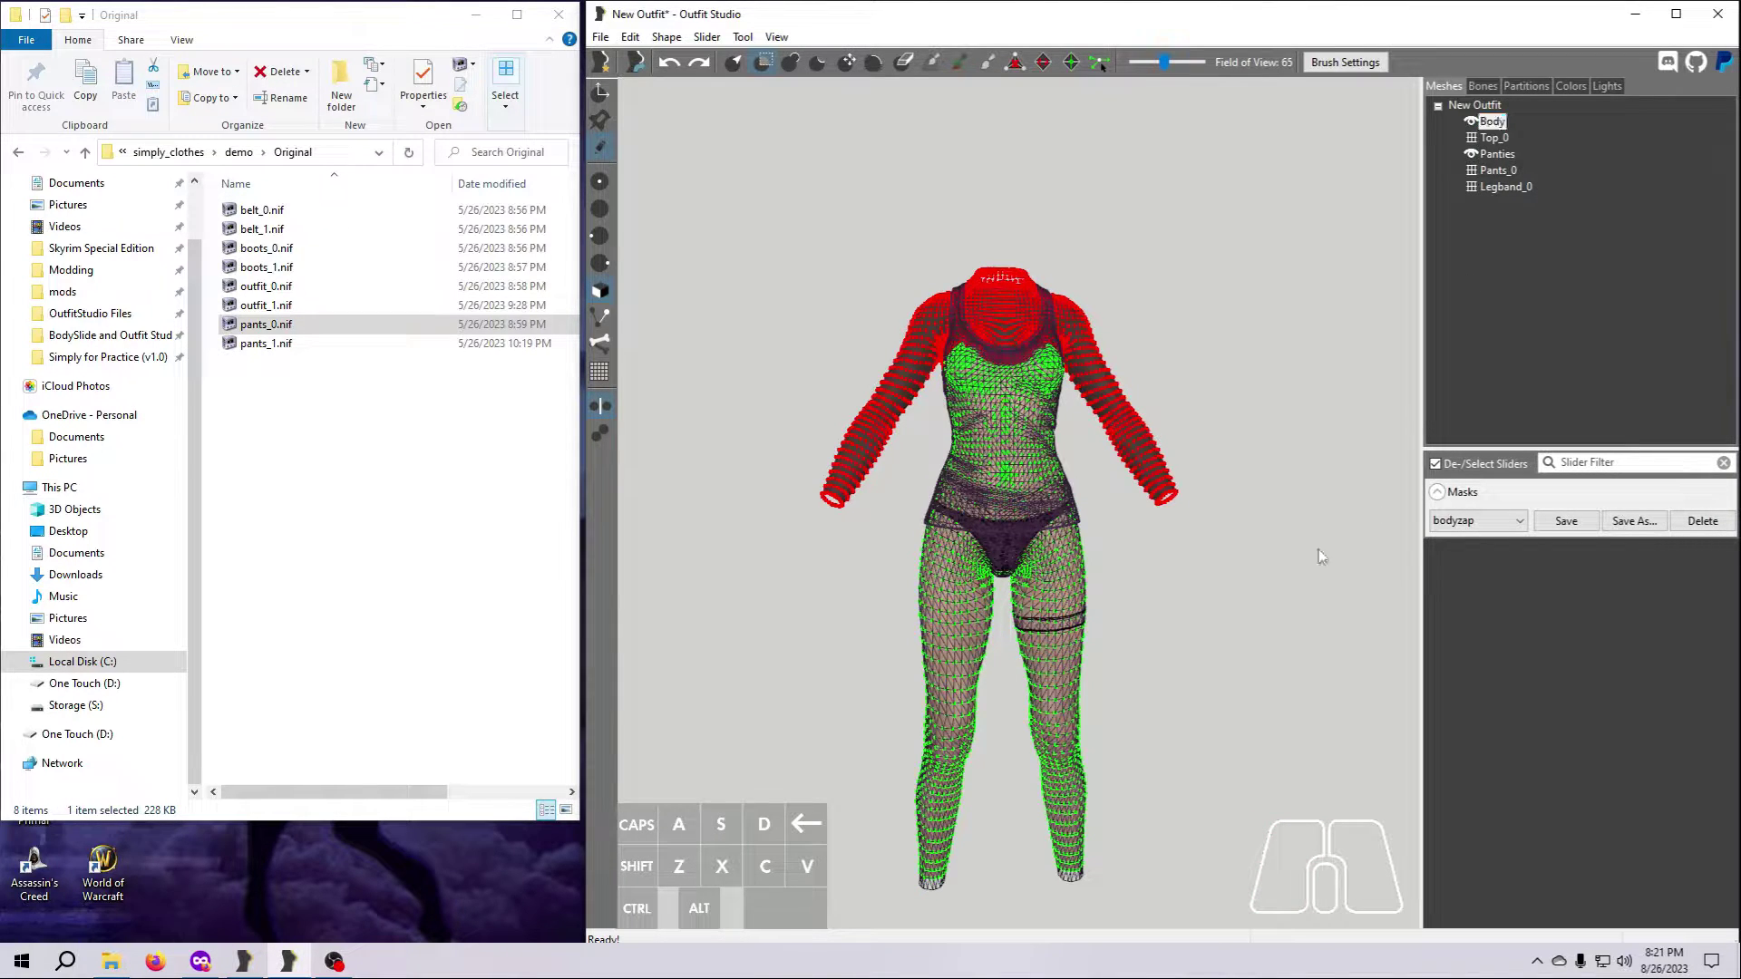
Extend the Body mask slightly down across the upper back, and save it as a new mask named bodyzap_final
{"action": "right_click_drag", "start_coordinate": [1178, 665], "coordinate": [1438, 684]}
{"action": "scroll", "coordinate": [1360, 669], "scroll_direction": "up", "scroll_amount": 6}
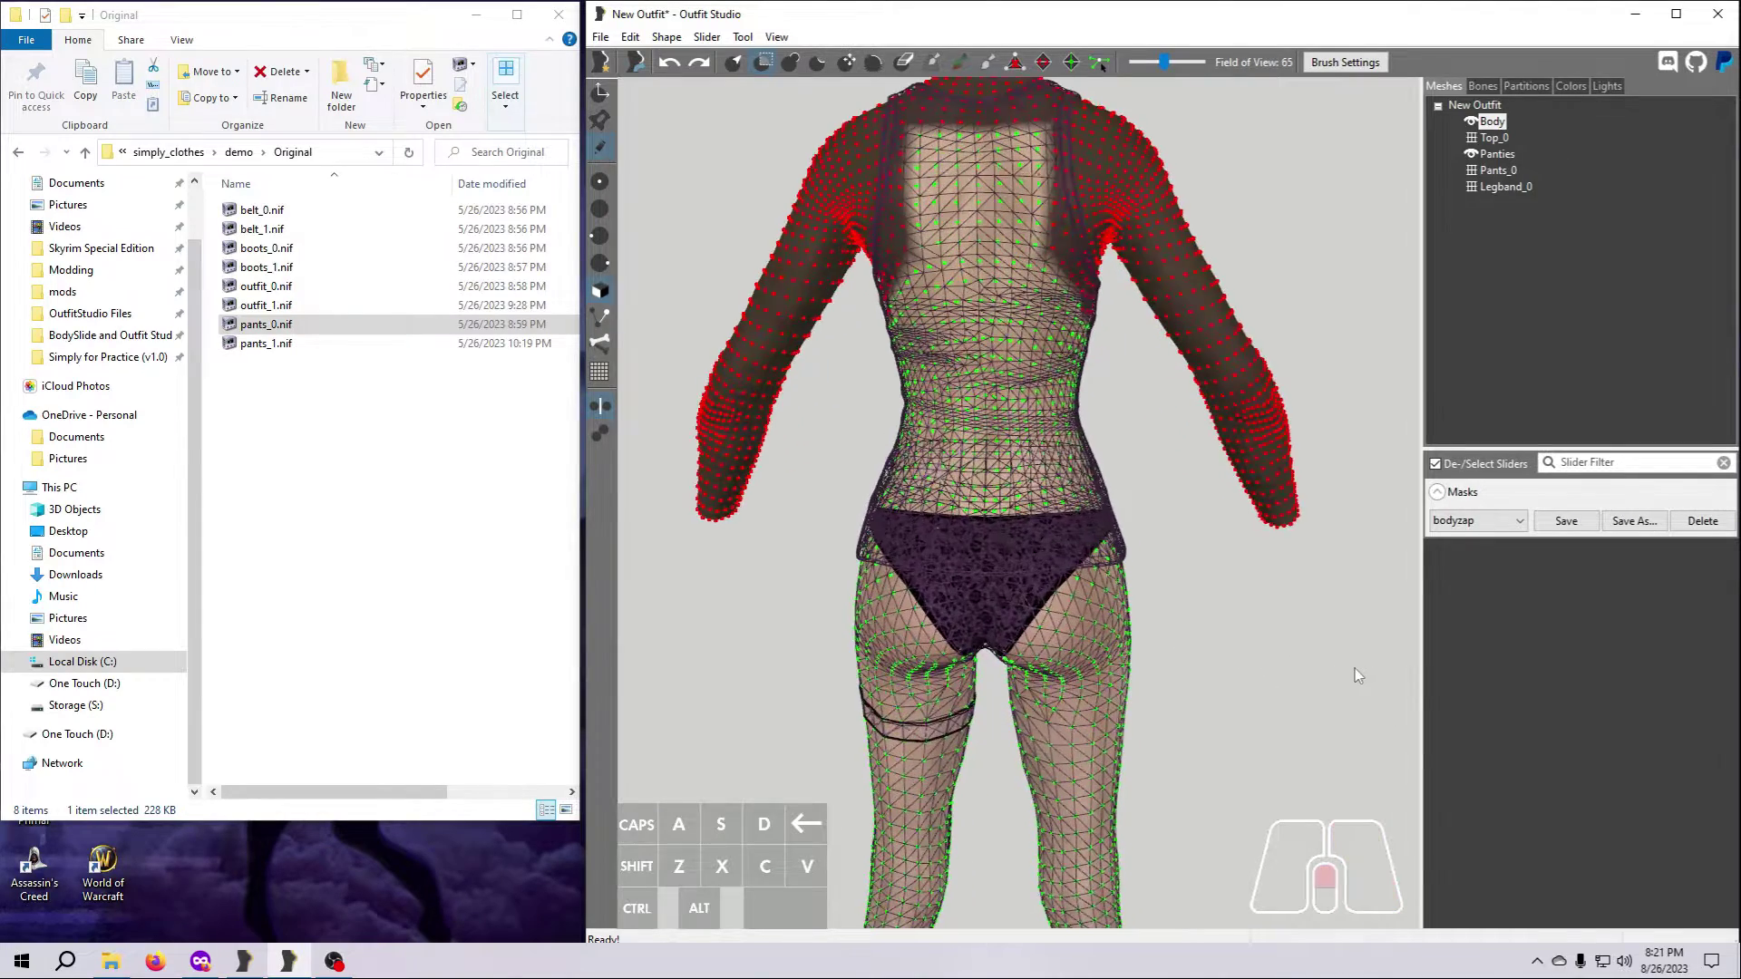
{"action": "middle_click_drag", "start_coordinate": [1255, 564], "coordinate": [1258, 726]}
{"action": "right_click_drag", "start_coordinate": [1258, 725], "coordinate": [1224, 653]}
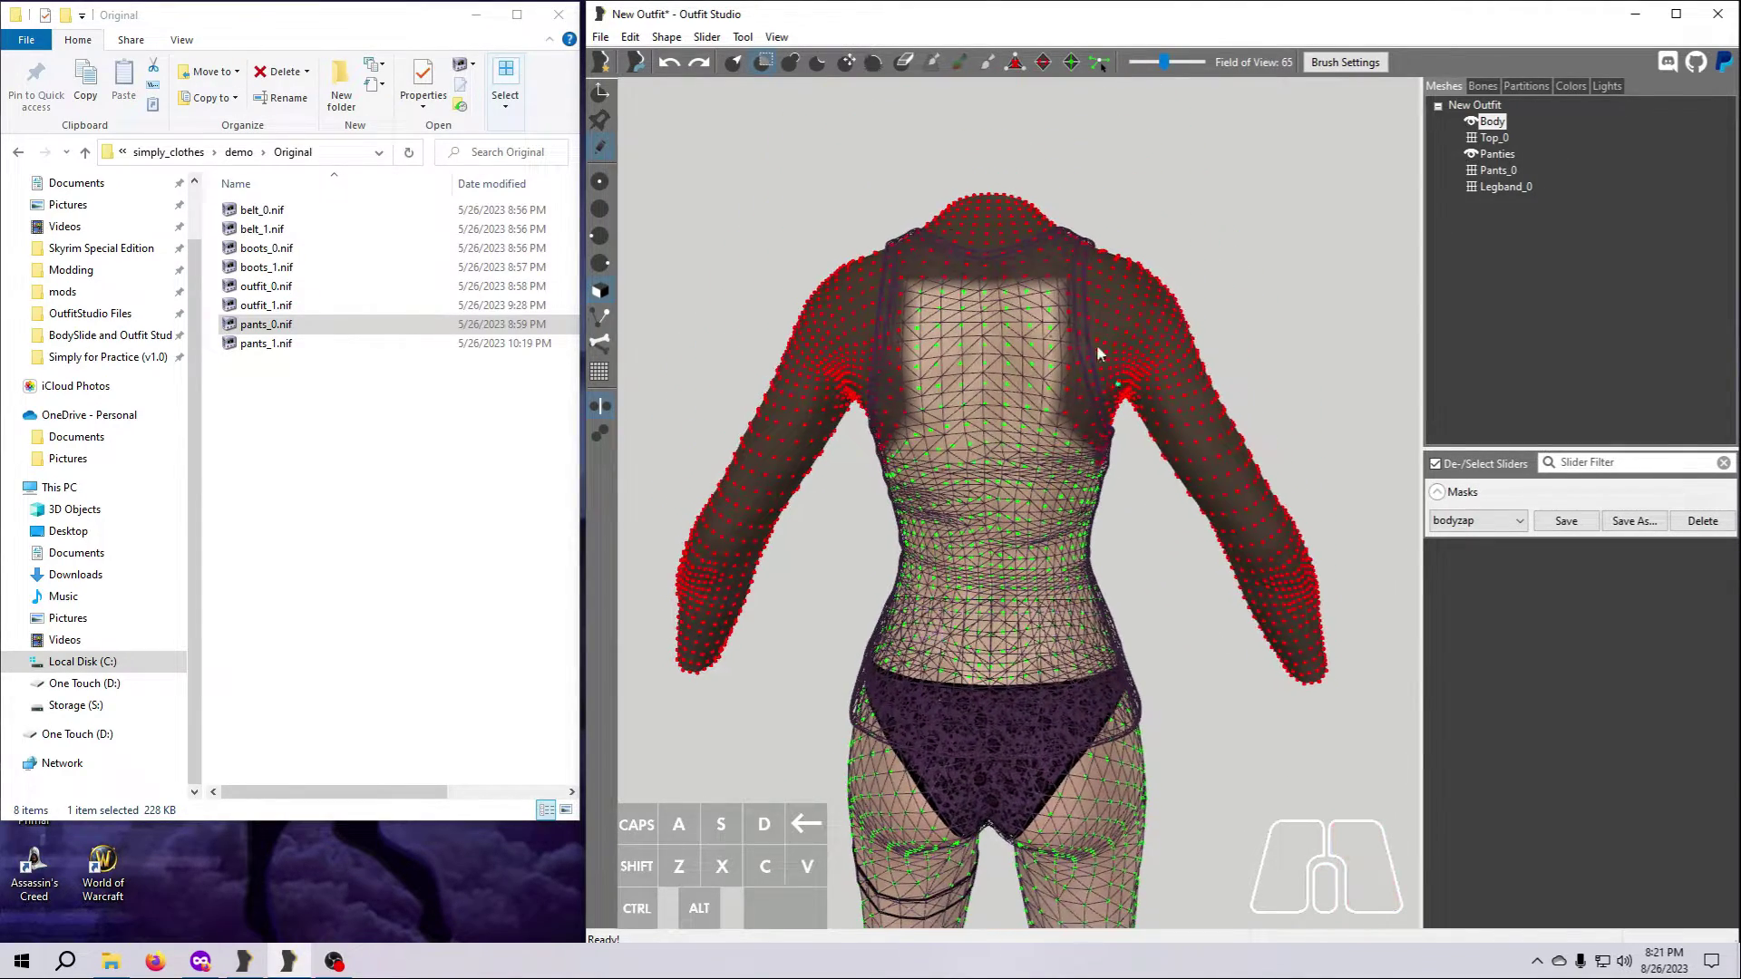
{"action": "left_click_drag", "start_coordinate": [1054, 296], "coordinate": [938, 306]}
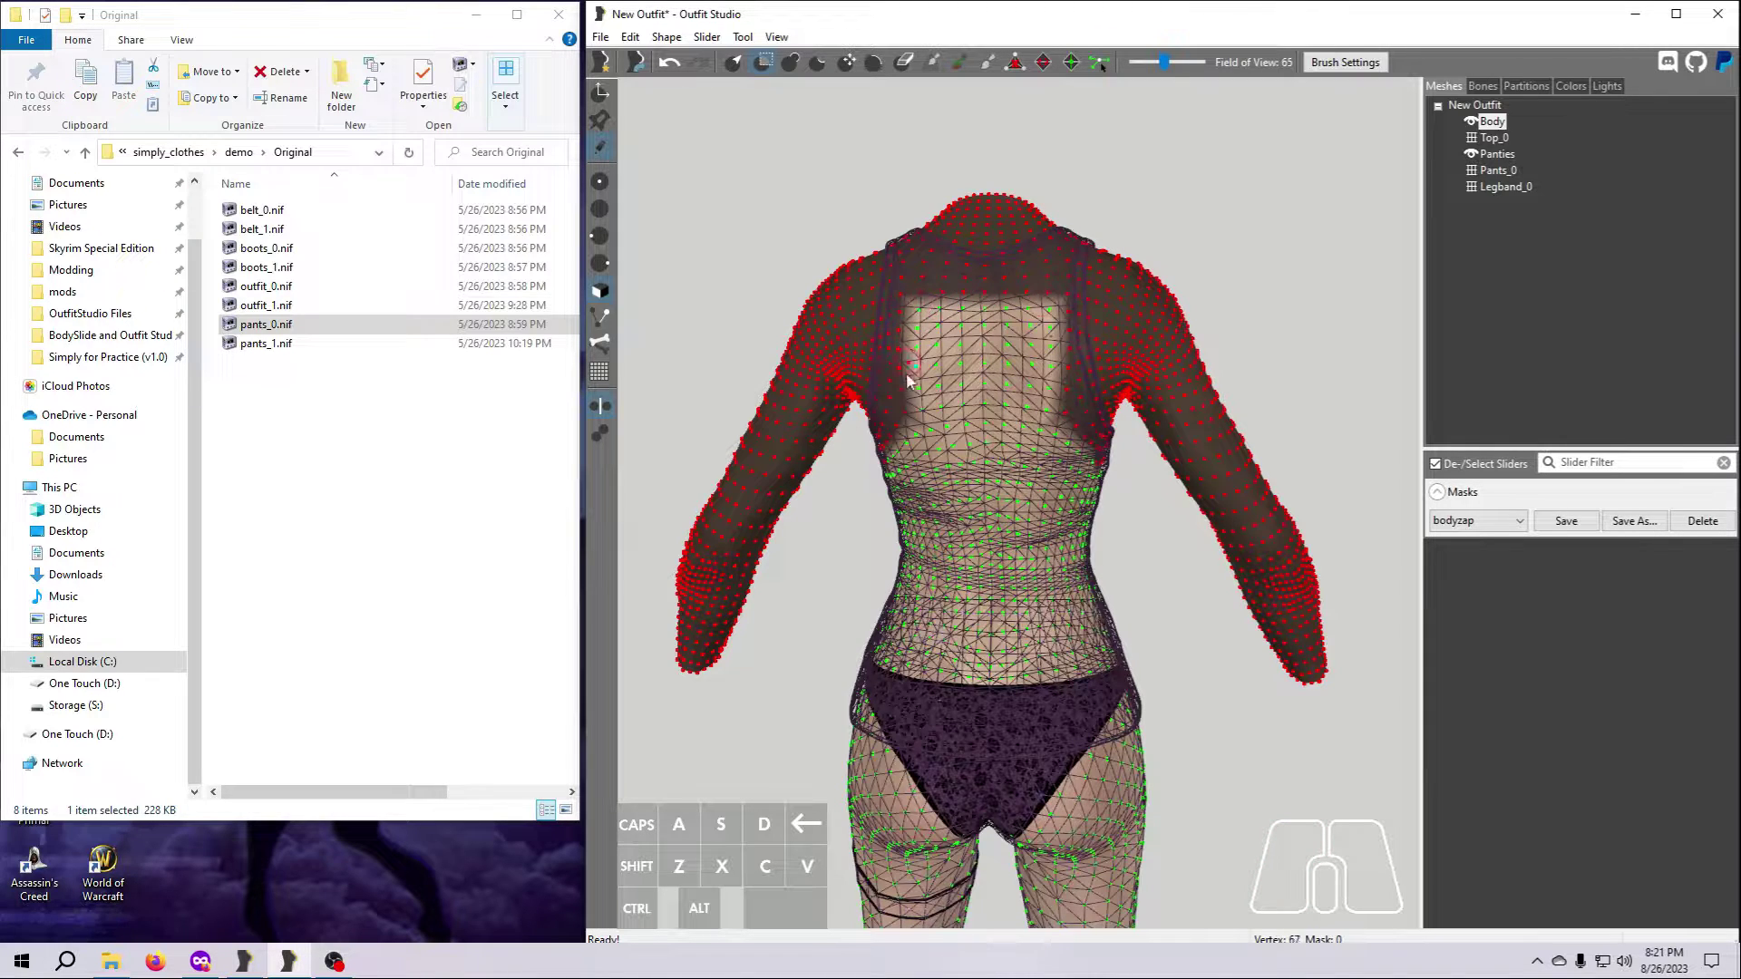
{"action": "left_click", "coordinate": [1637, 522]}
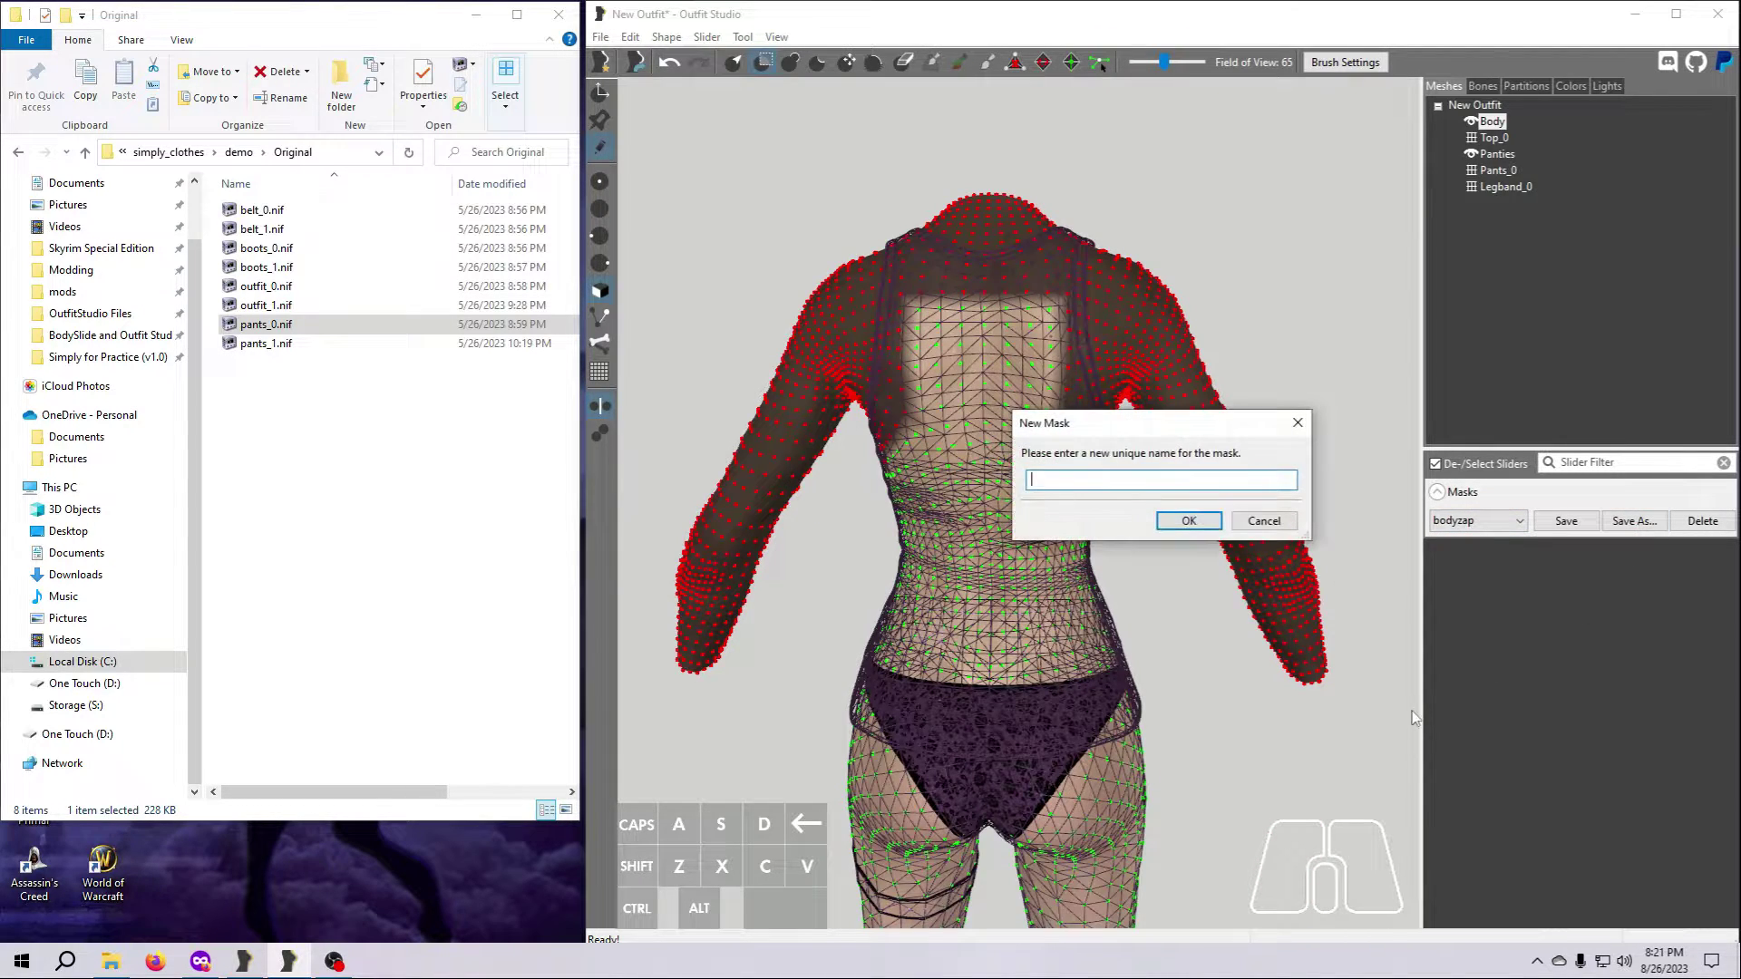
{"action": "type", "text": "bodyzap_final"}
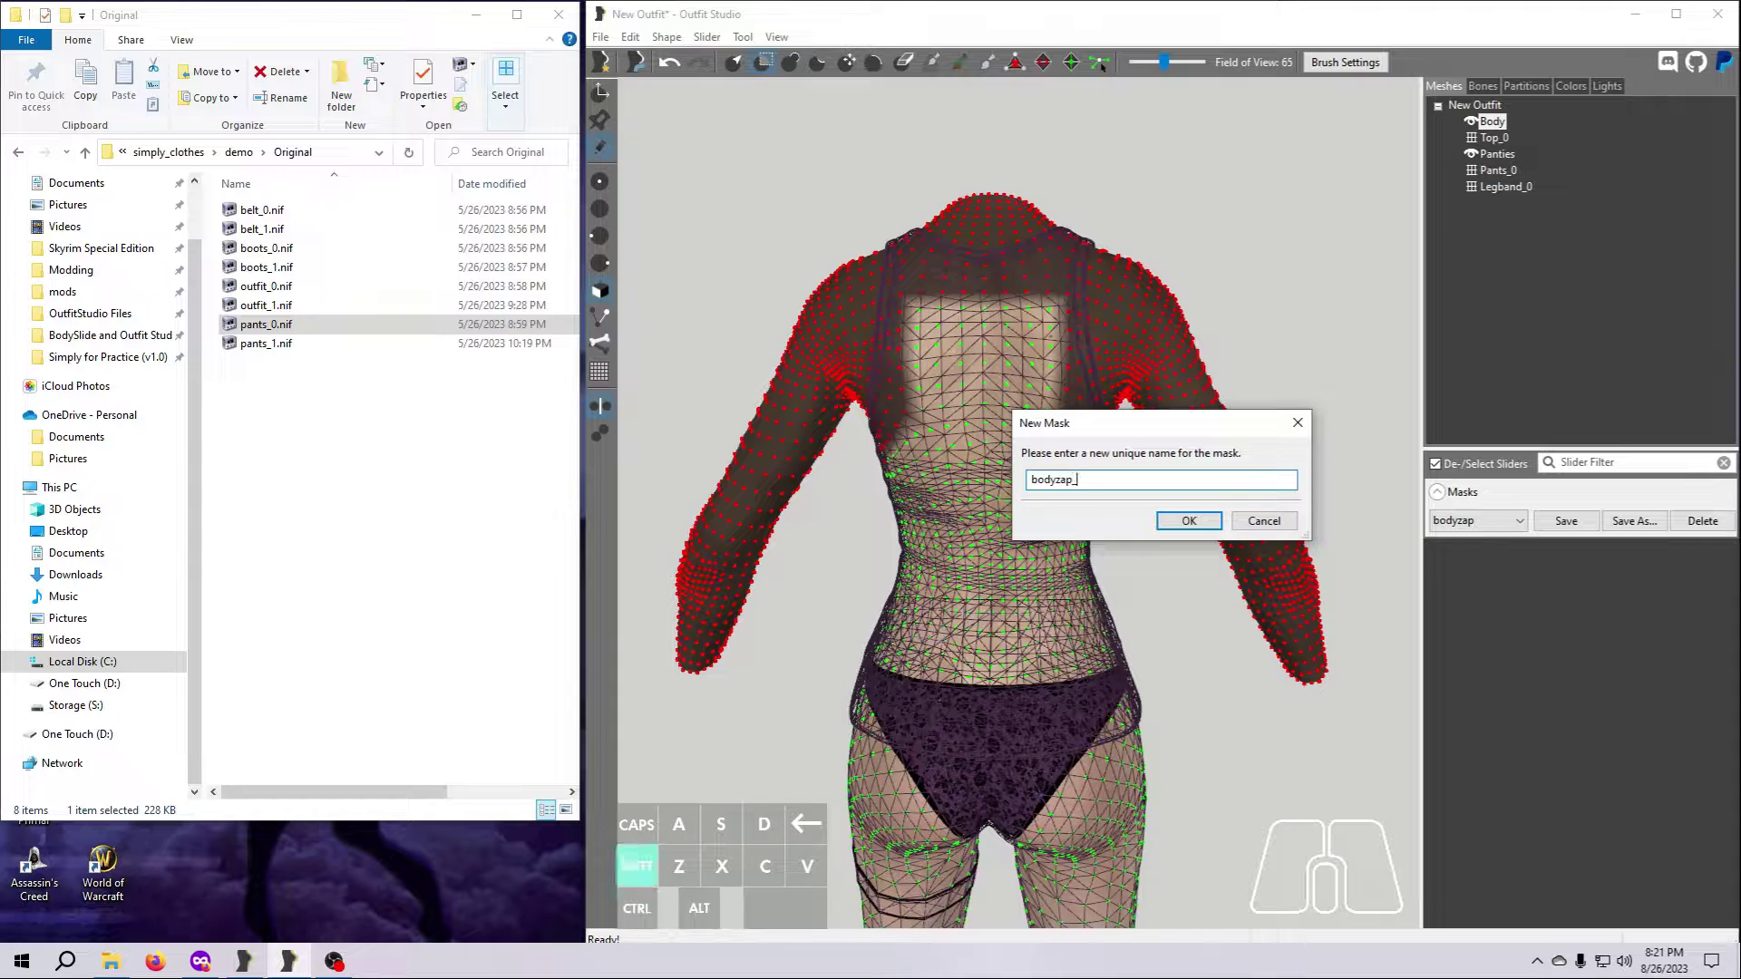
{"action": "key", "text": "Return"}
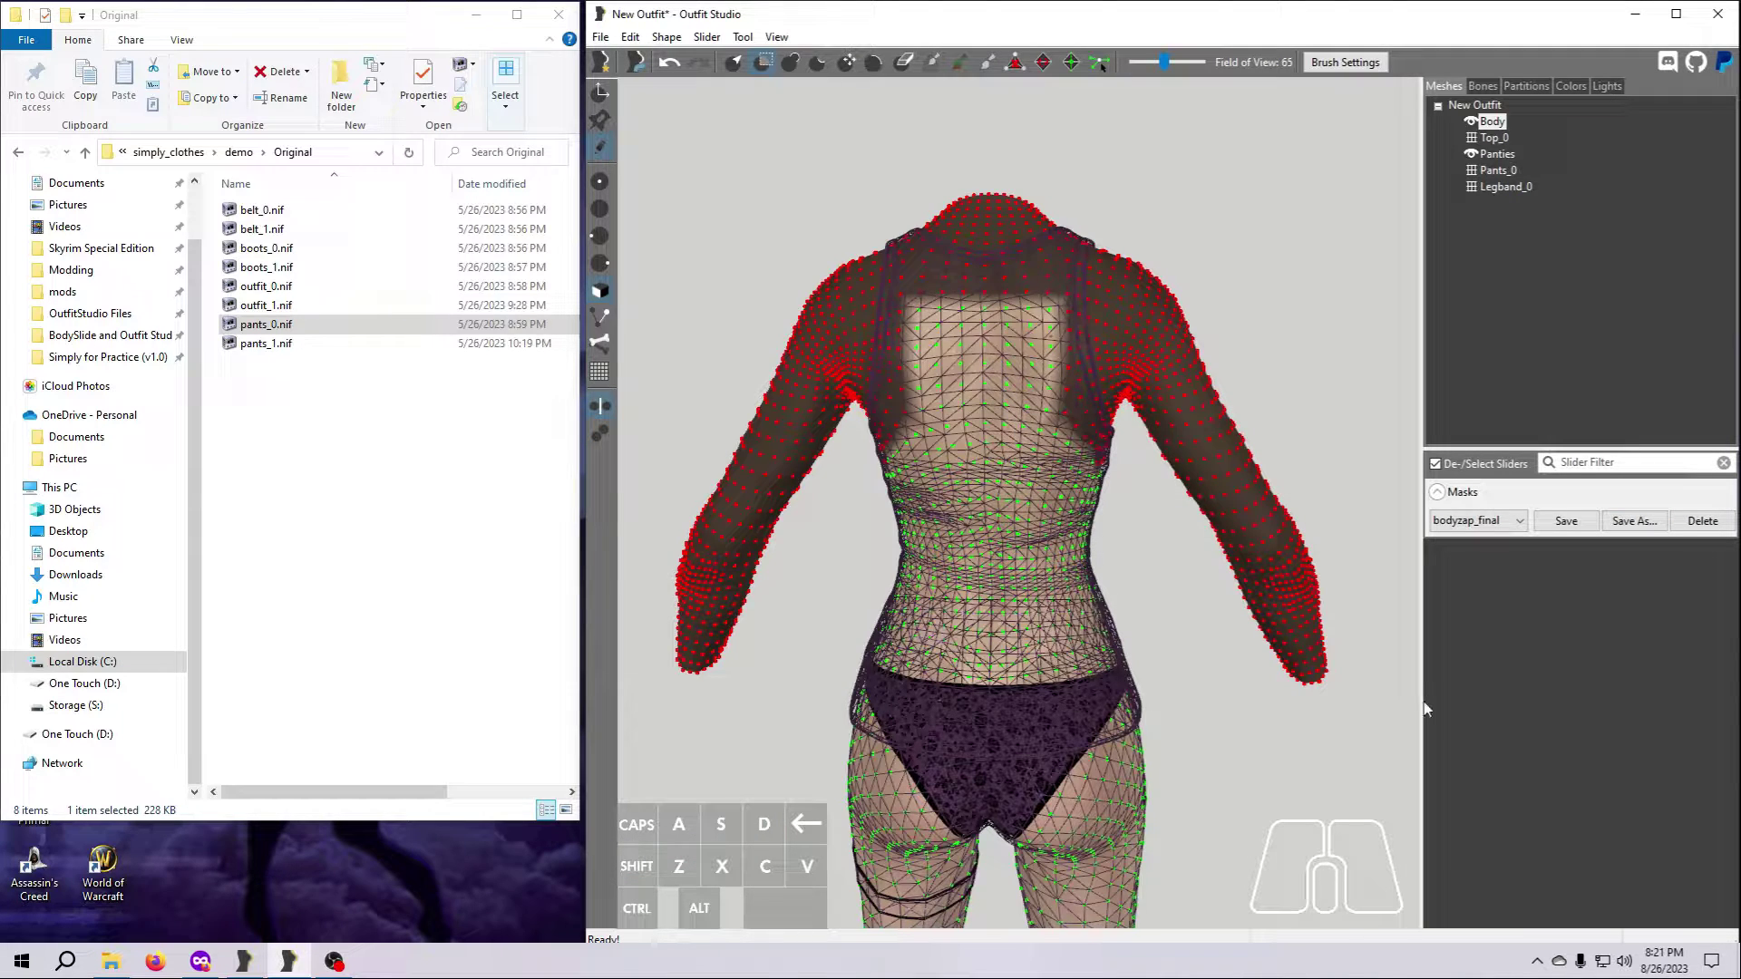
Delete the saved mask bodyzap_delete, and load bodyzap_final on the Body mesh after comparing it with bodyzap
{"action": "left_click", "coordinate": [1519, 521]}
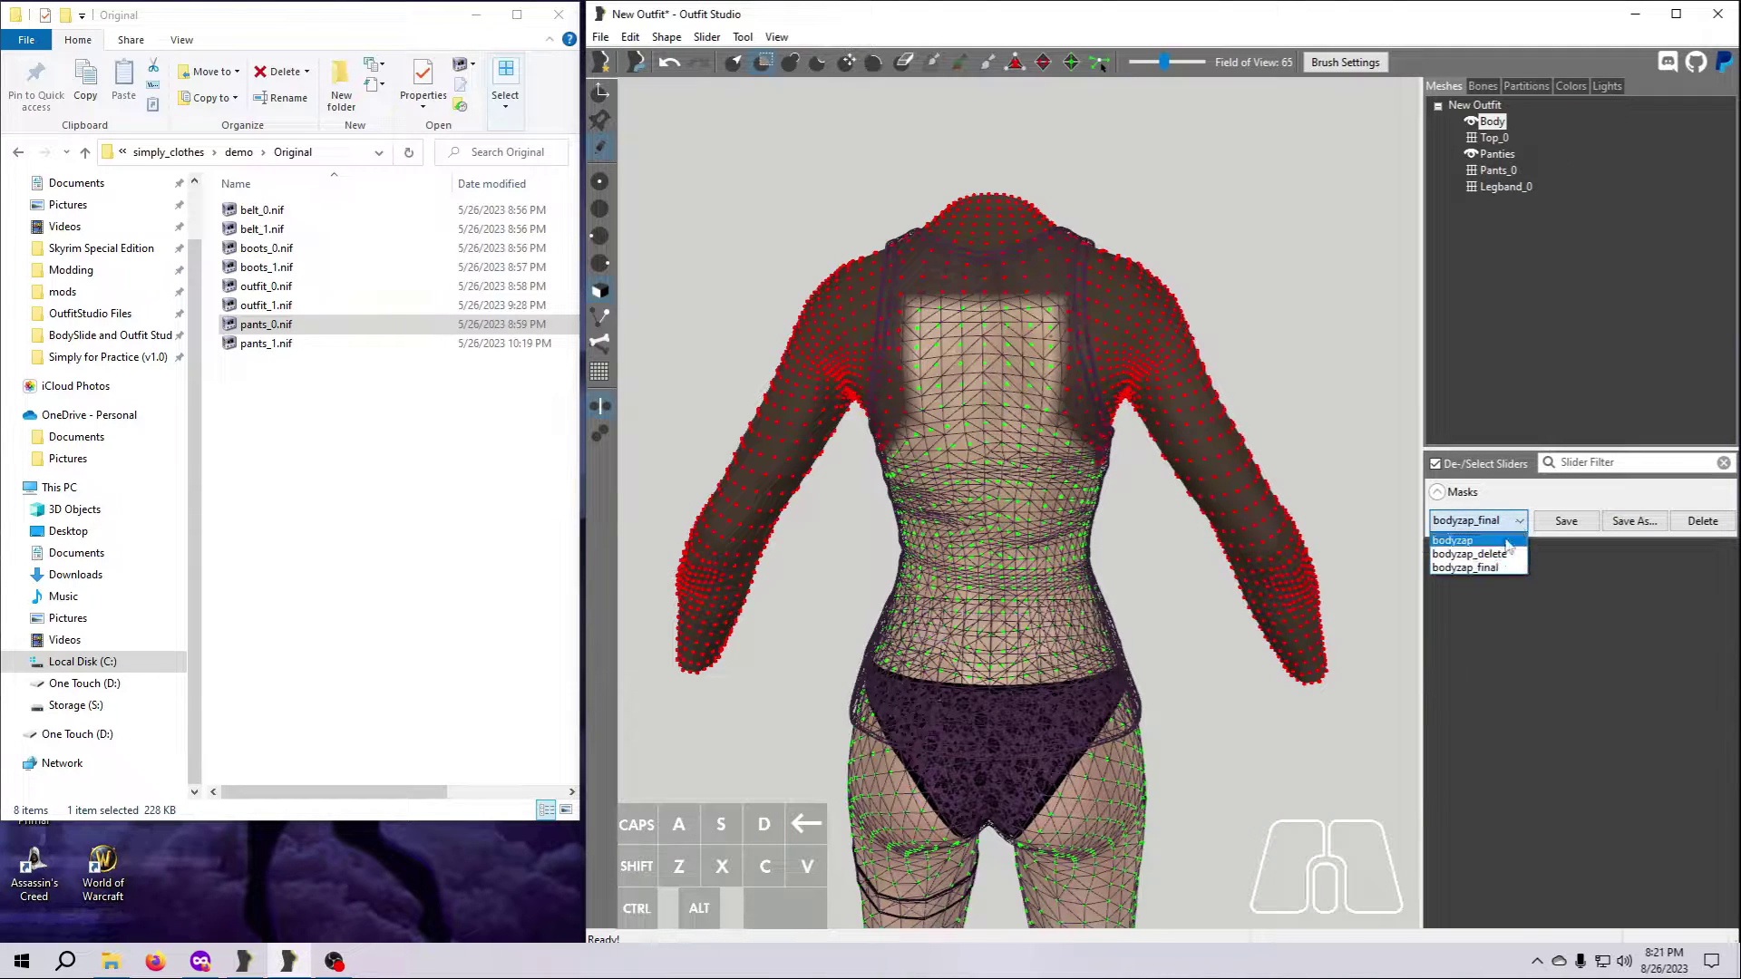
{"action": "left_click", "coordinate": [1497, 554]}
{"action": "left_click", "coordinate": [1705, 523]}
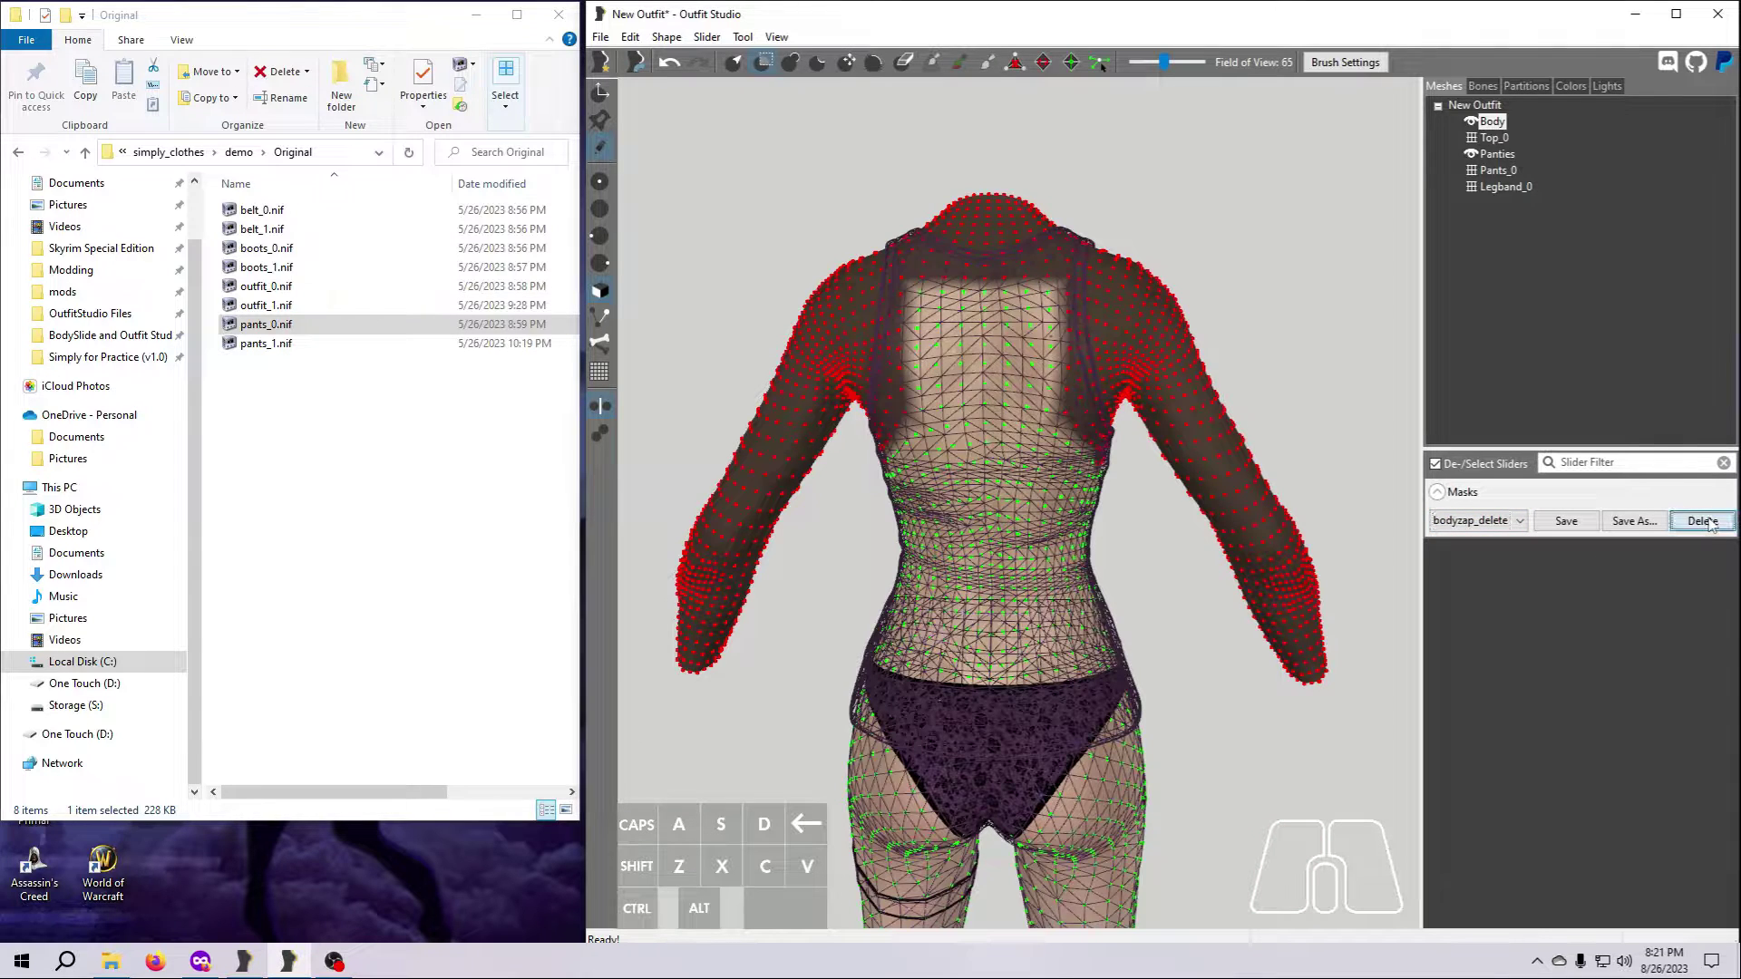
{"action": "left_click", "coordinate": [1521, 524]}
{"action": "left_click", "coordinate": [1507, 541]}
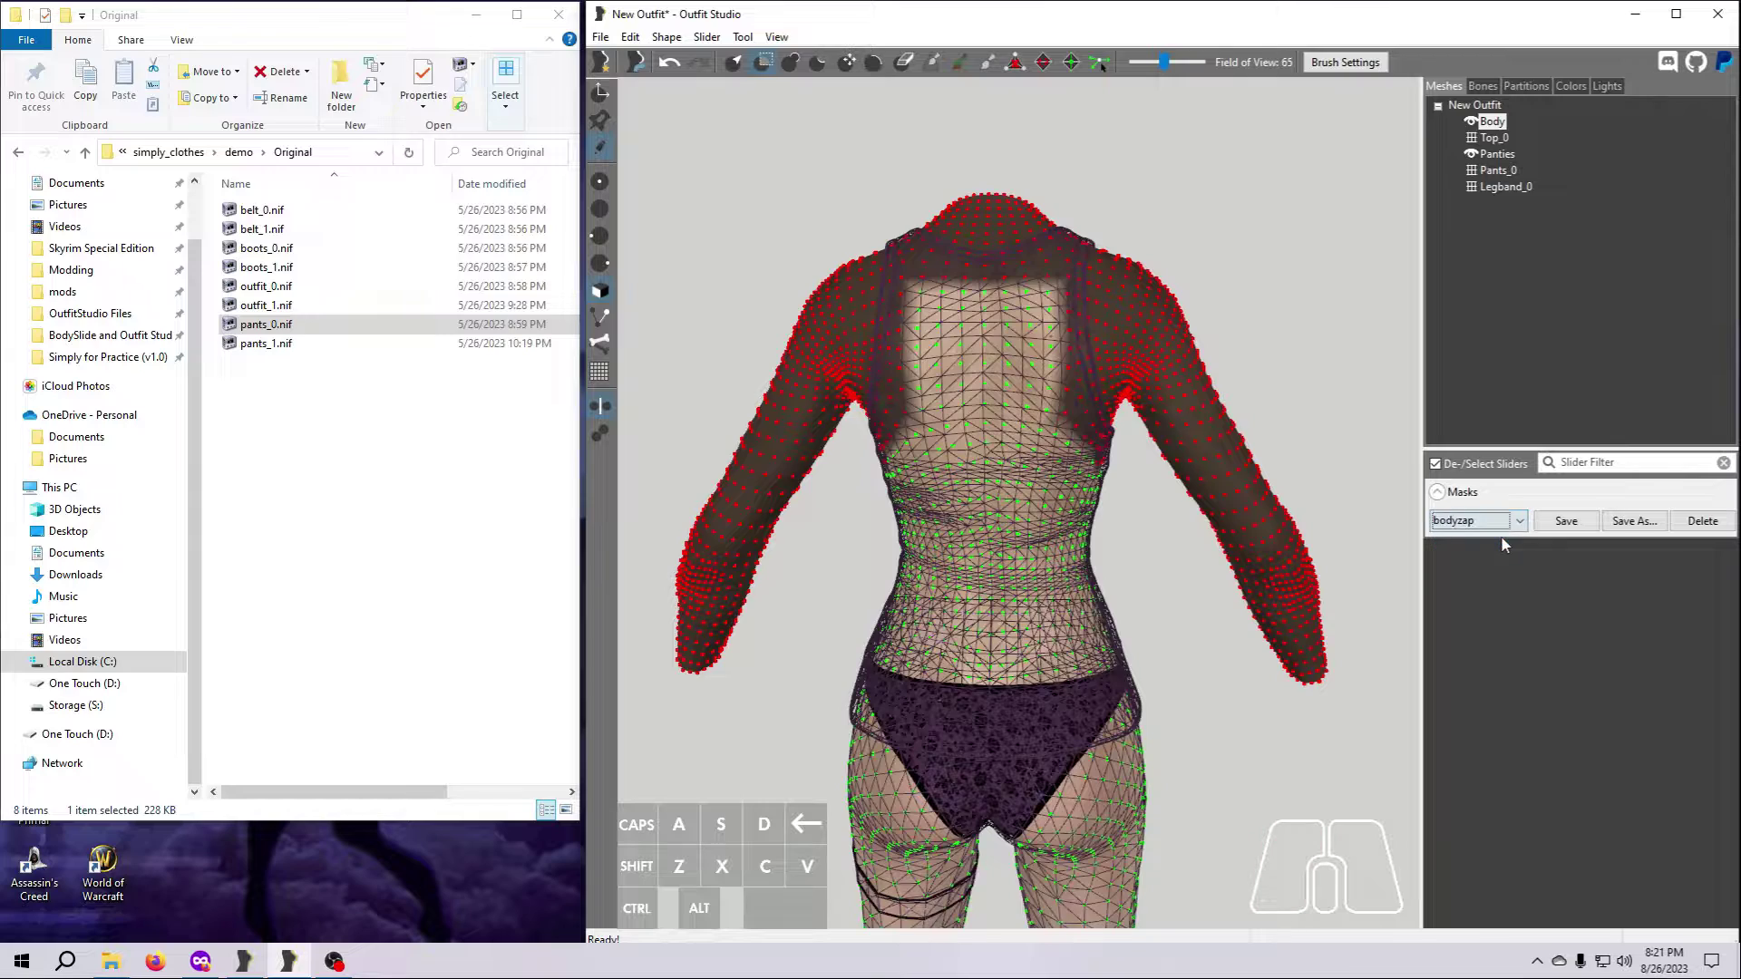
{"action": "left_click", "coordinate": [1519, 524]}
{"action": "left_click", "coordinate": [1498, 551]}
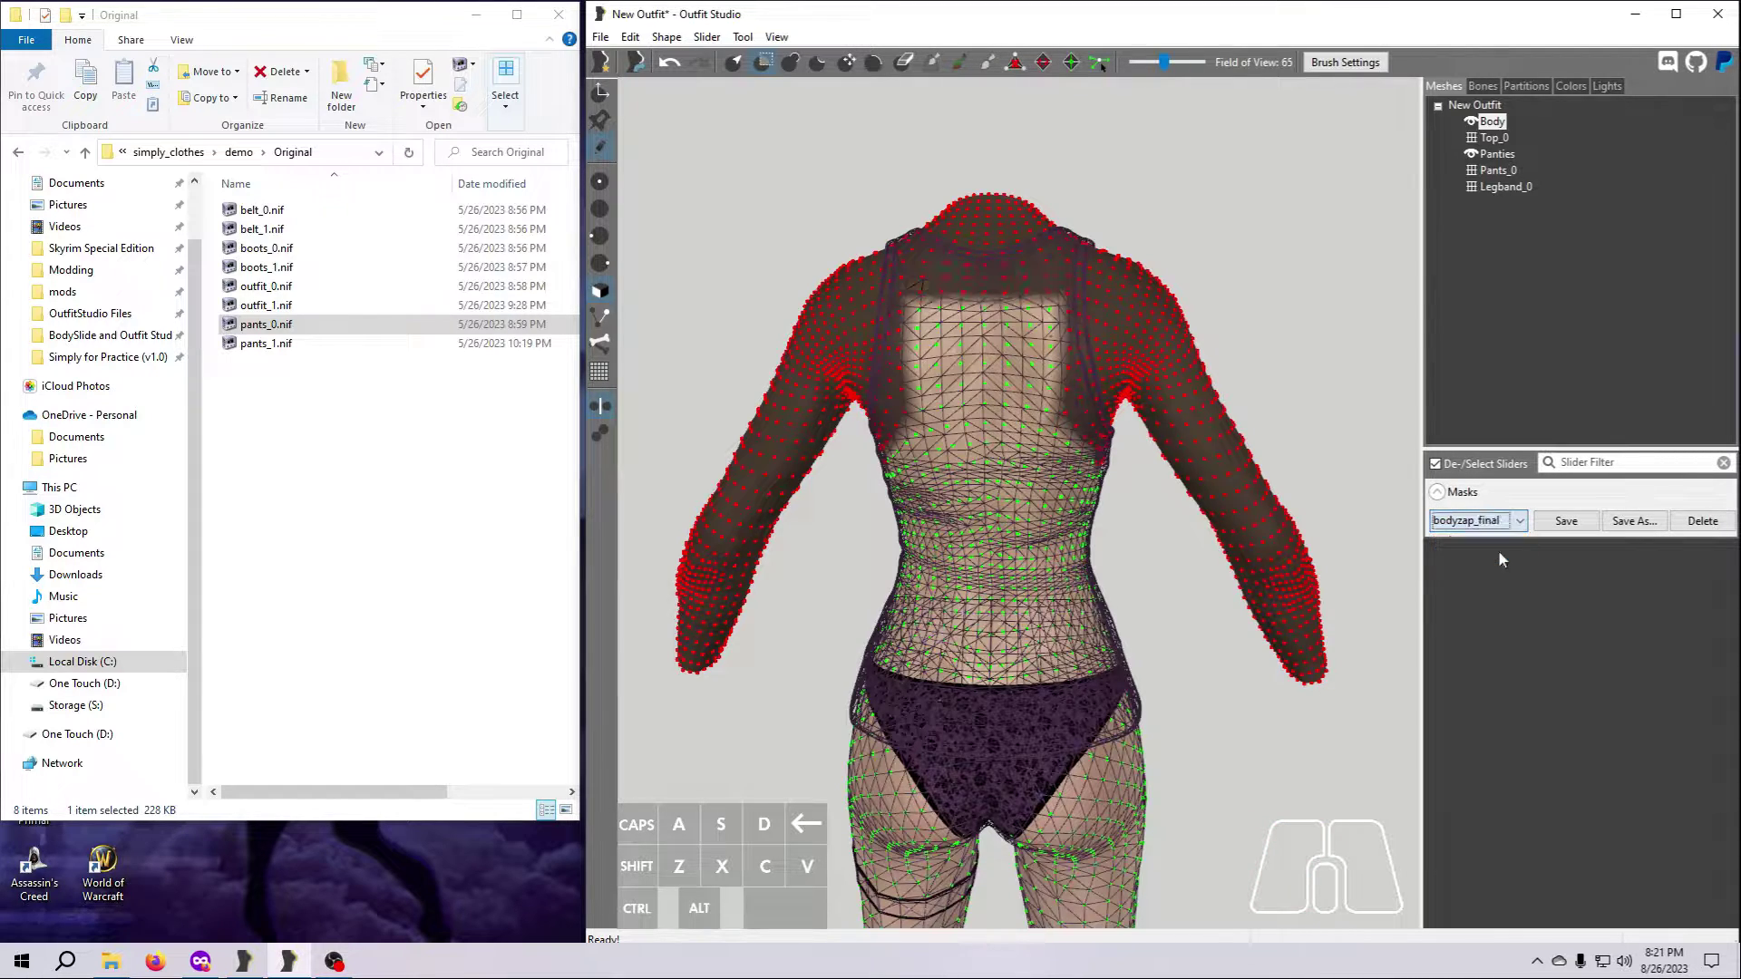
{"action": "right_click_drag", "start_coordinate": [1329, 747], "coordinate": [1050, 739]}
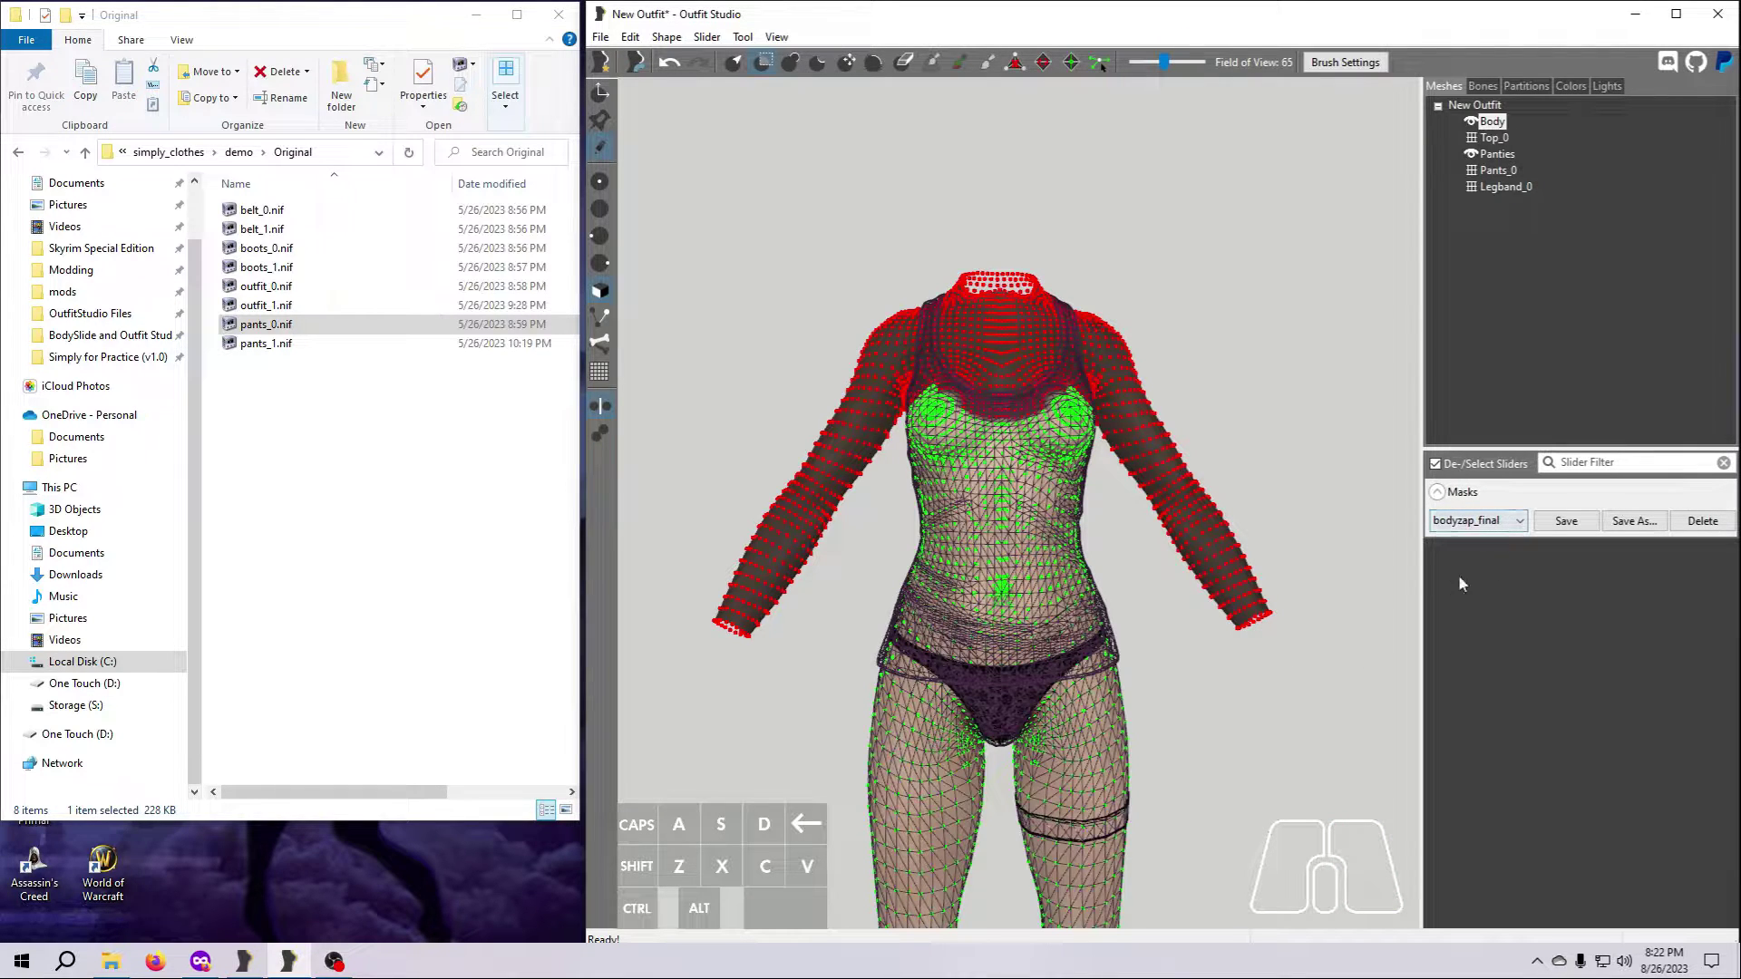
Delete the Body mesh vertices left unmasked by bodyzap_final and clear the mask on the remaining mesh
{"action": "left_click", "coordinate": [666, 37]}
{"action": "left_click", "coordinate": [709, 122]}
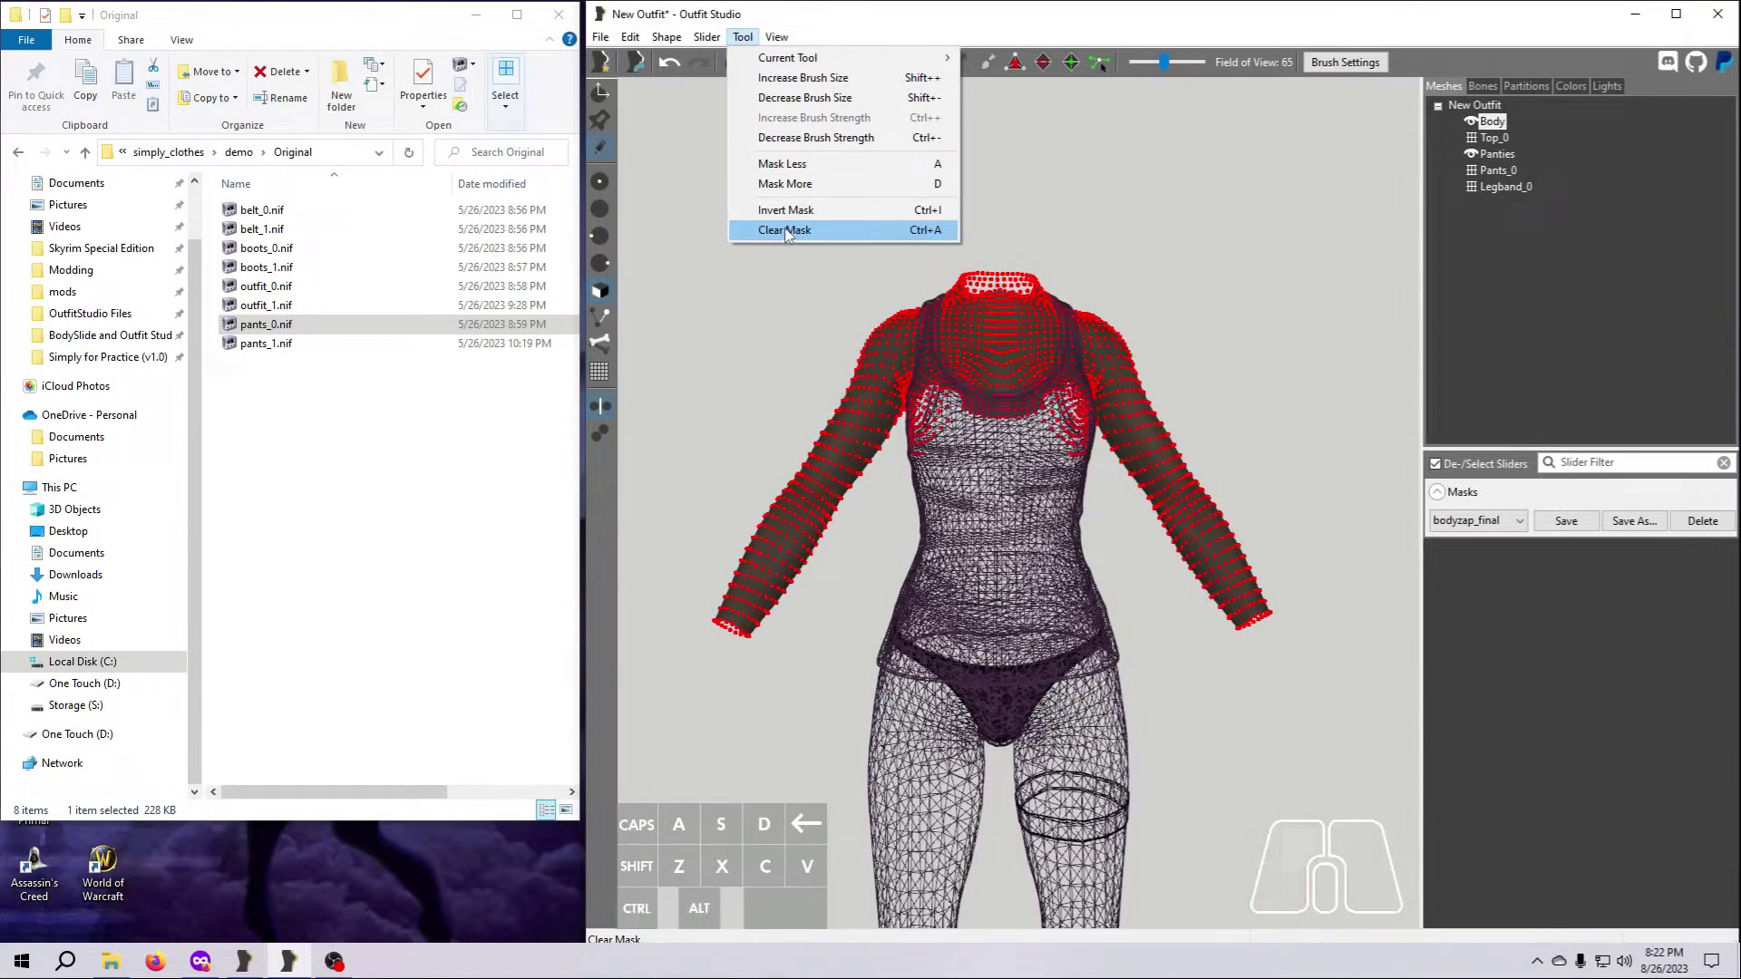
{"action": "left_click", "coordinate": [786, 232]}
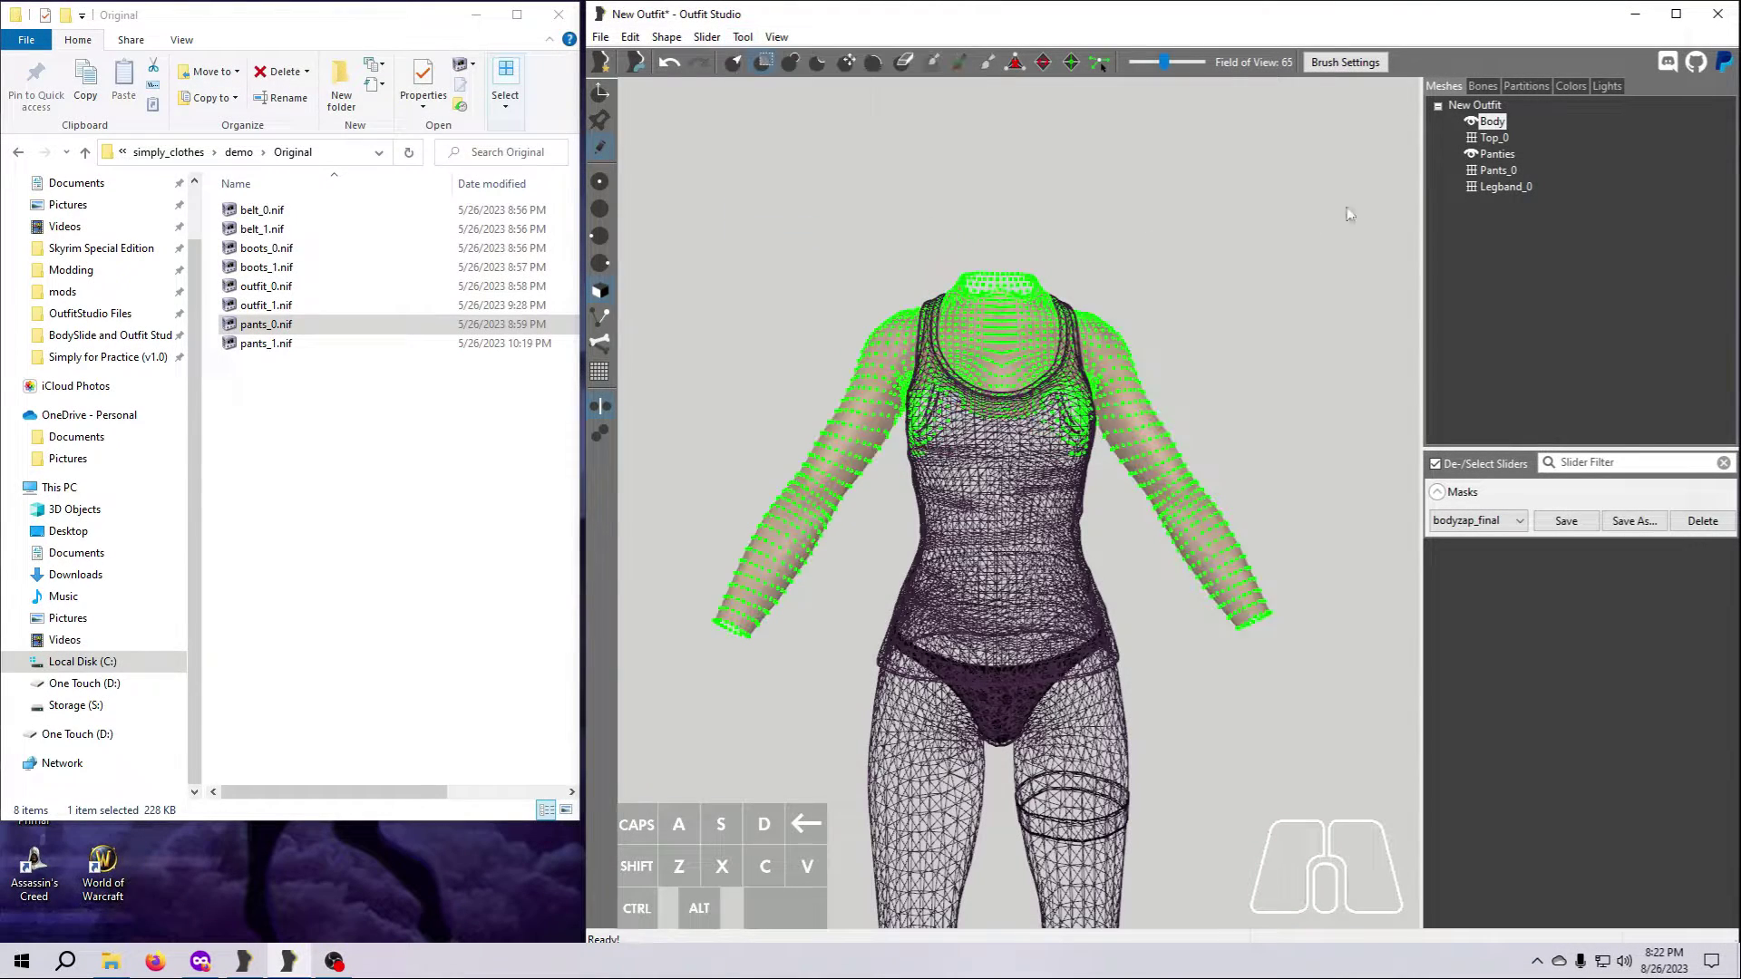
Switch Pants_0, Legband_0 and Top_0 from wireframe back to textured display and check the outfit over the trimmed body
{"action": "left_click", "coordinate": [1488, 138]}
{"action": "left_click", "coordinate": [1471, 171]}
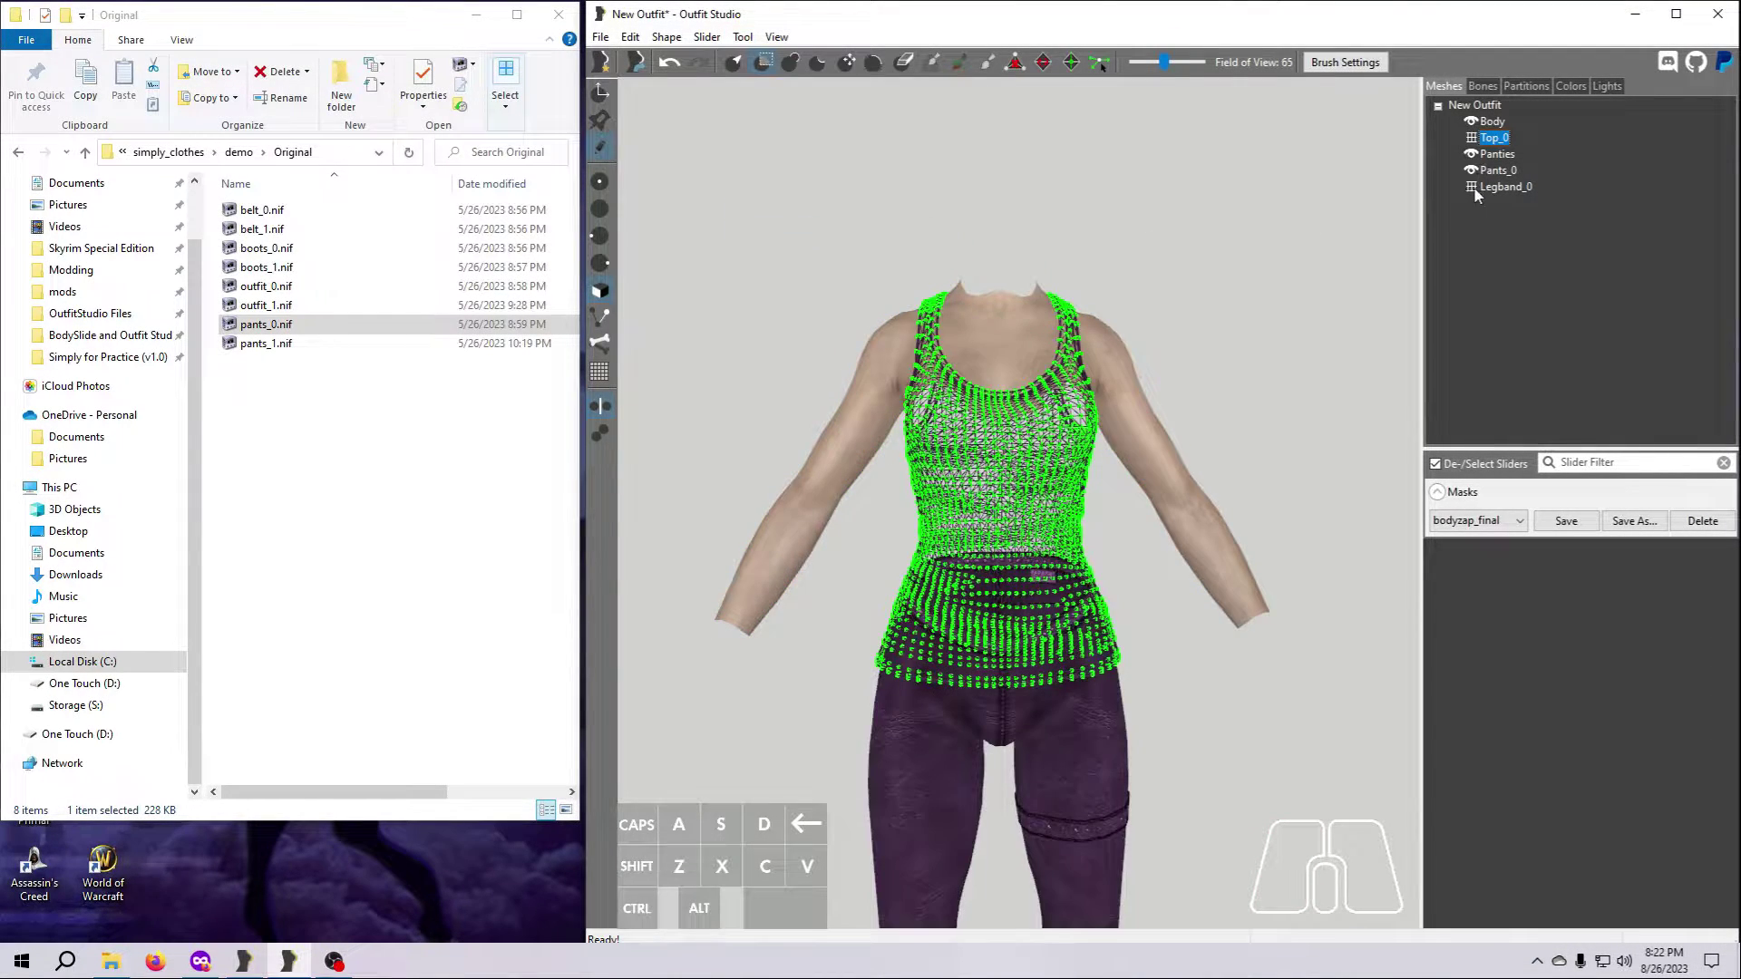
{"action": "left_click", "coordinate": [1472, 187]}
{"action": "left_click", "coordinate": [1471, 138]}
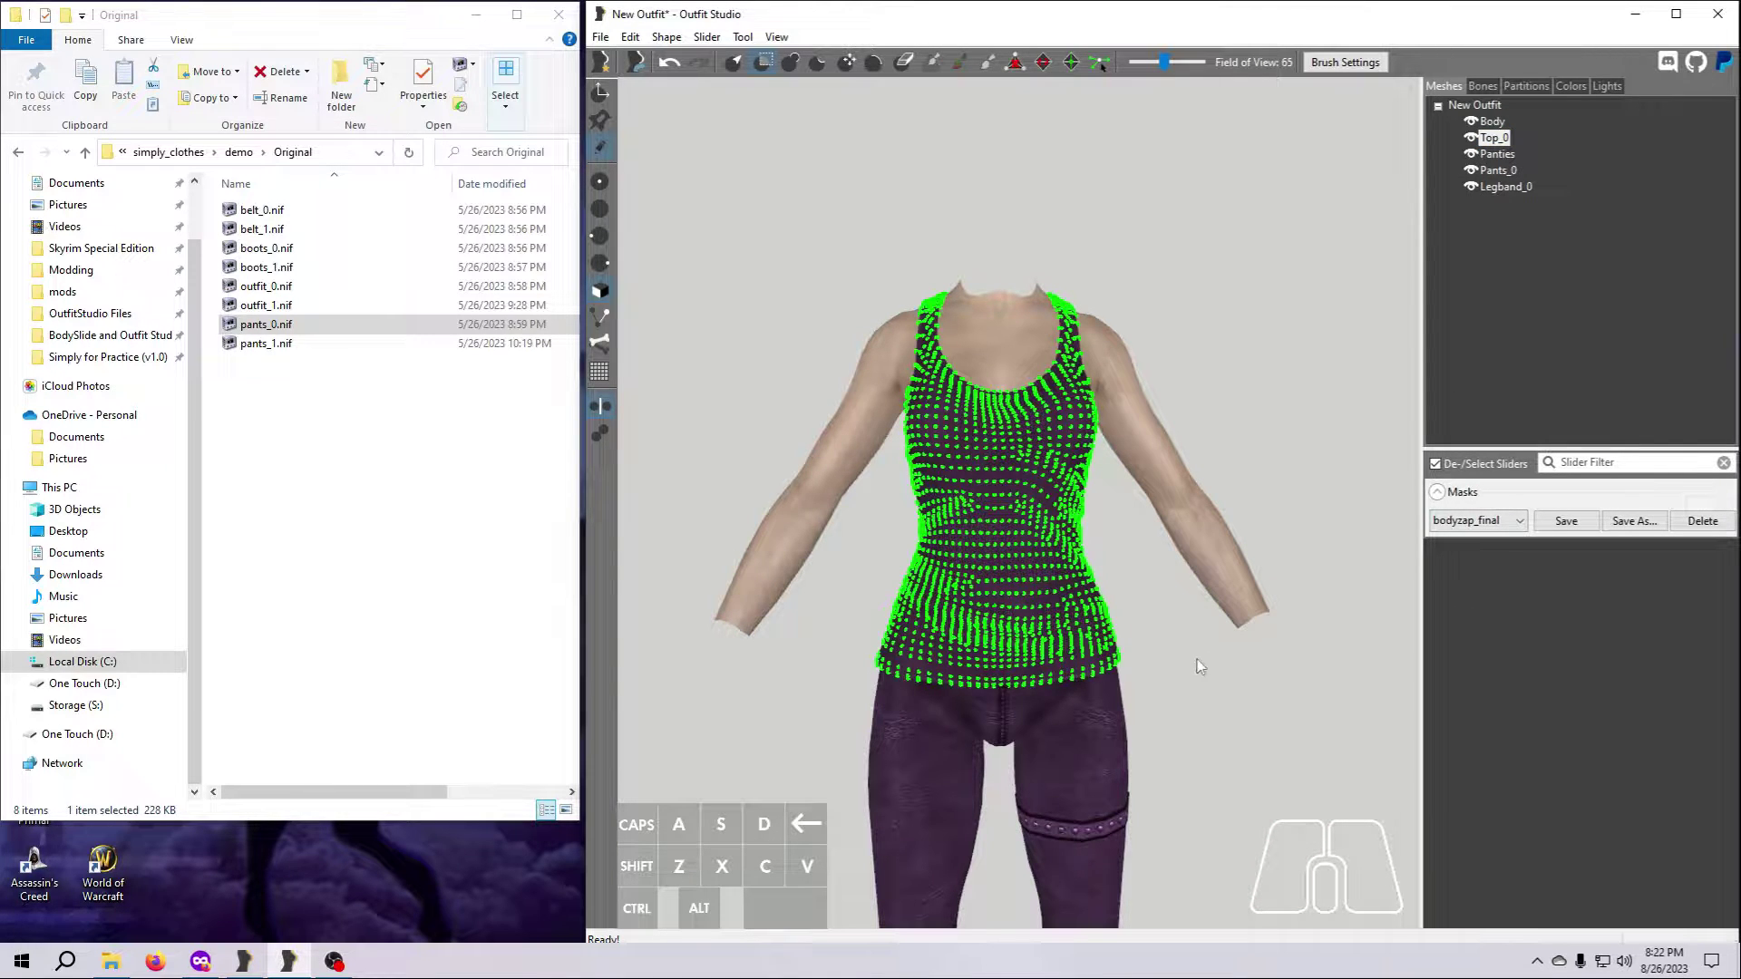
{"action": "scroll", "coordinate": [1197, 664], "scroll_direction": "down", "scroll_amount": 2}
{"action": "mouse_move", "coordinate": [1228, 710]}
{"action": "right_mouse_down"}
{"action": "mouse_move", "coordinate": [911, 723]}
{"action": "mouse_move", "coordinate": [1232, 711]}
{"action": "right_mouse_up"}
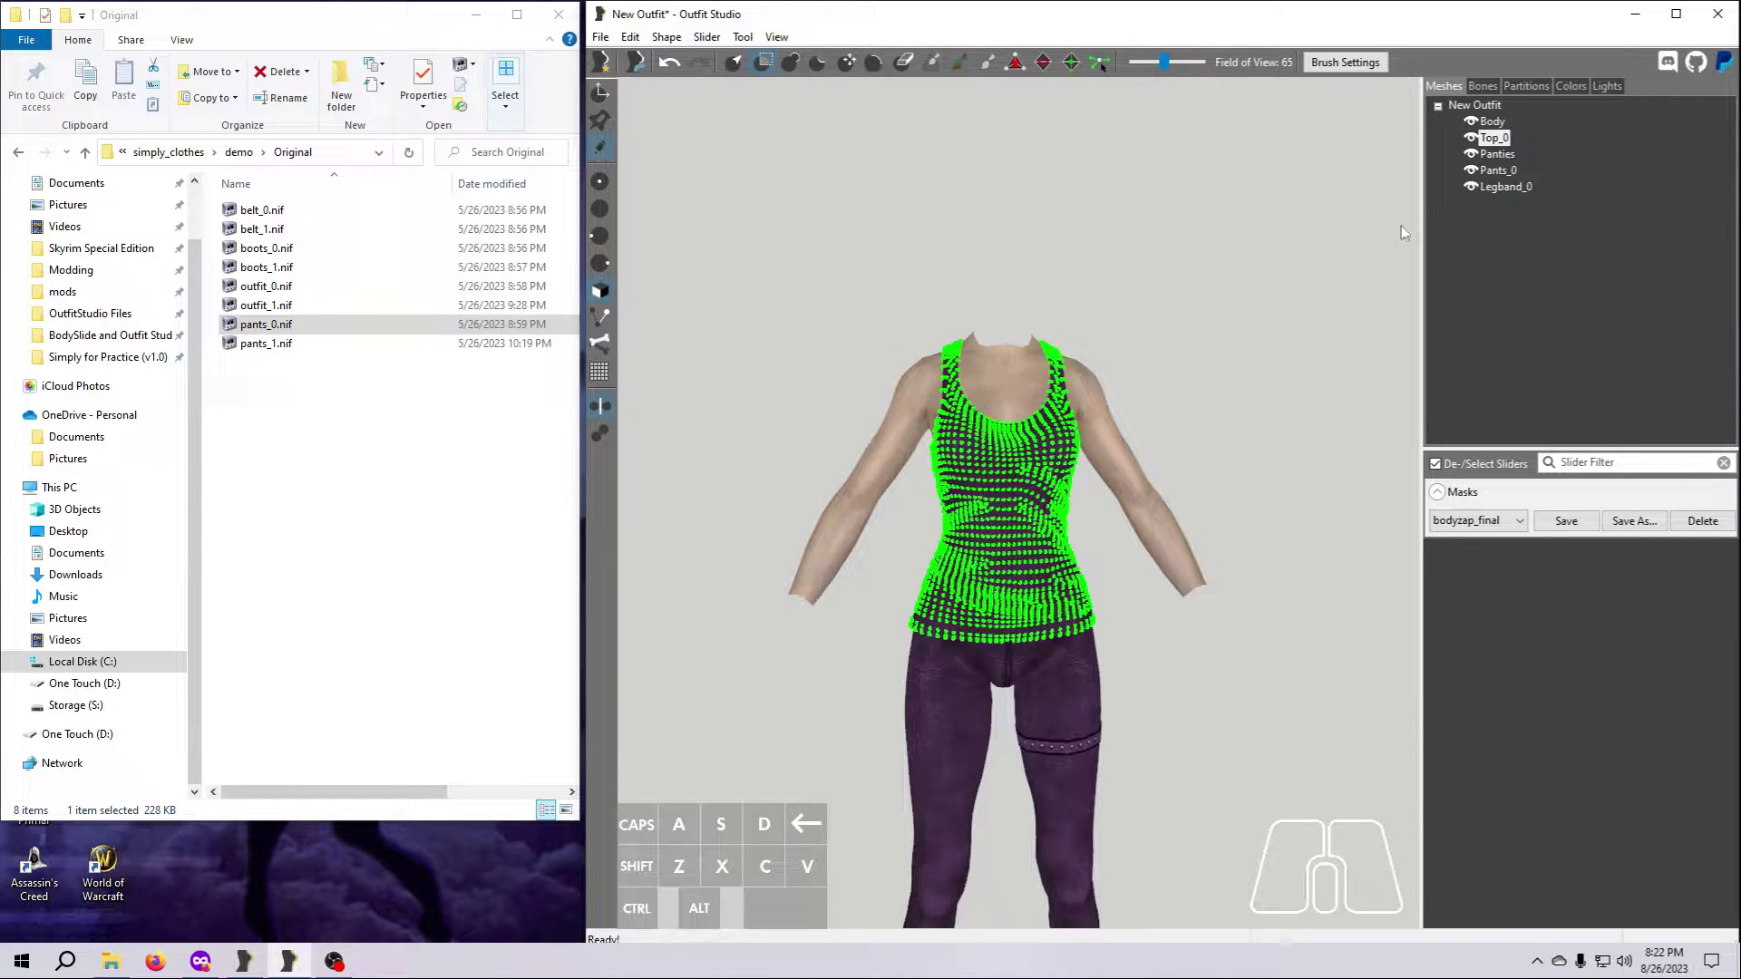
Rename the Body shape as UNP PUSHUP_0
{"action": "left_click", "coordinate": [1492, 122]}
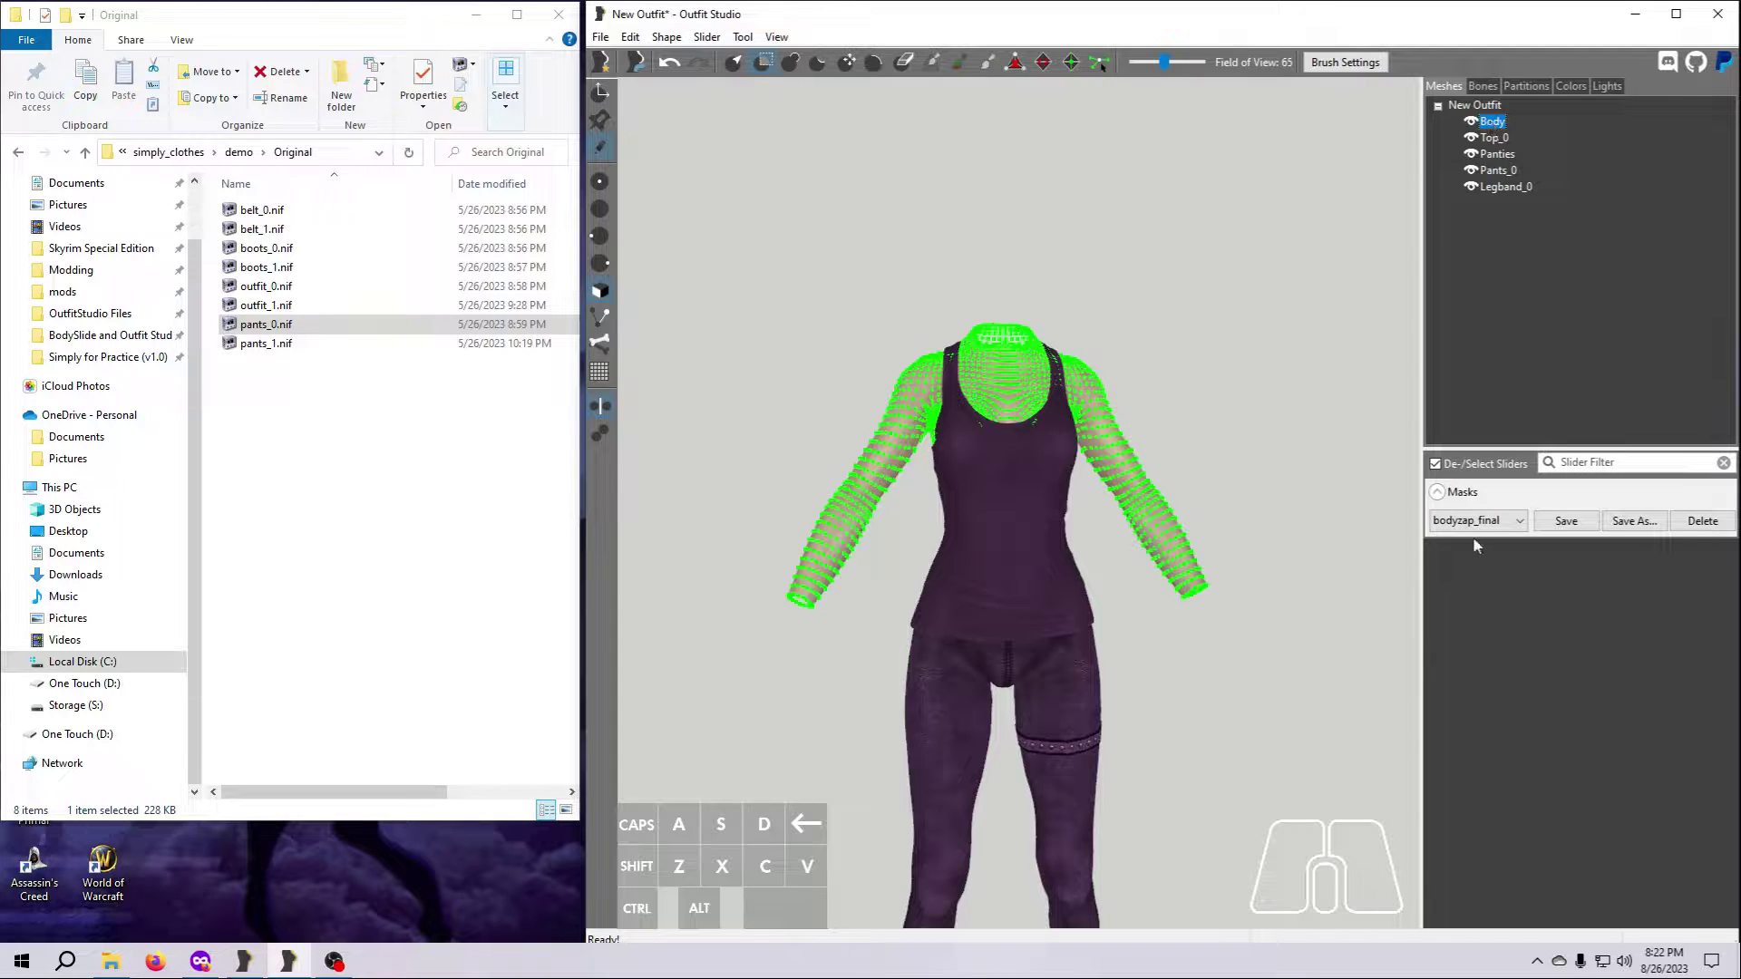
{"action": "left_click", "coordinate": [1501, 485]}
{"action": "right_click", "coordinate": [1492, 123]}
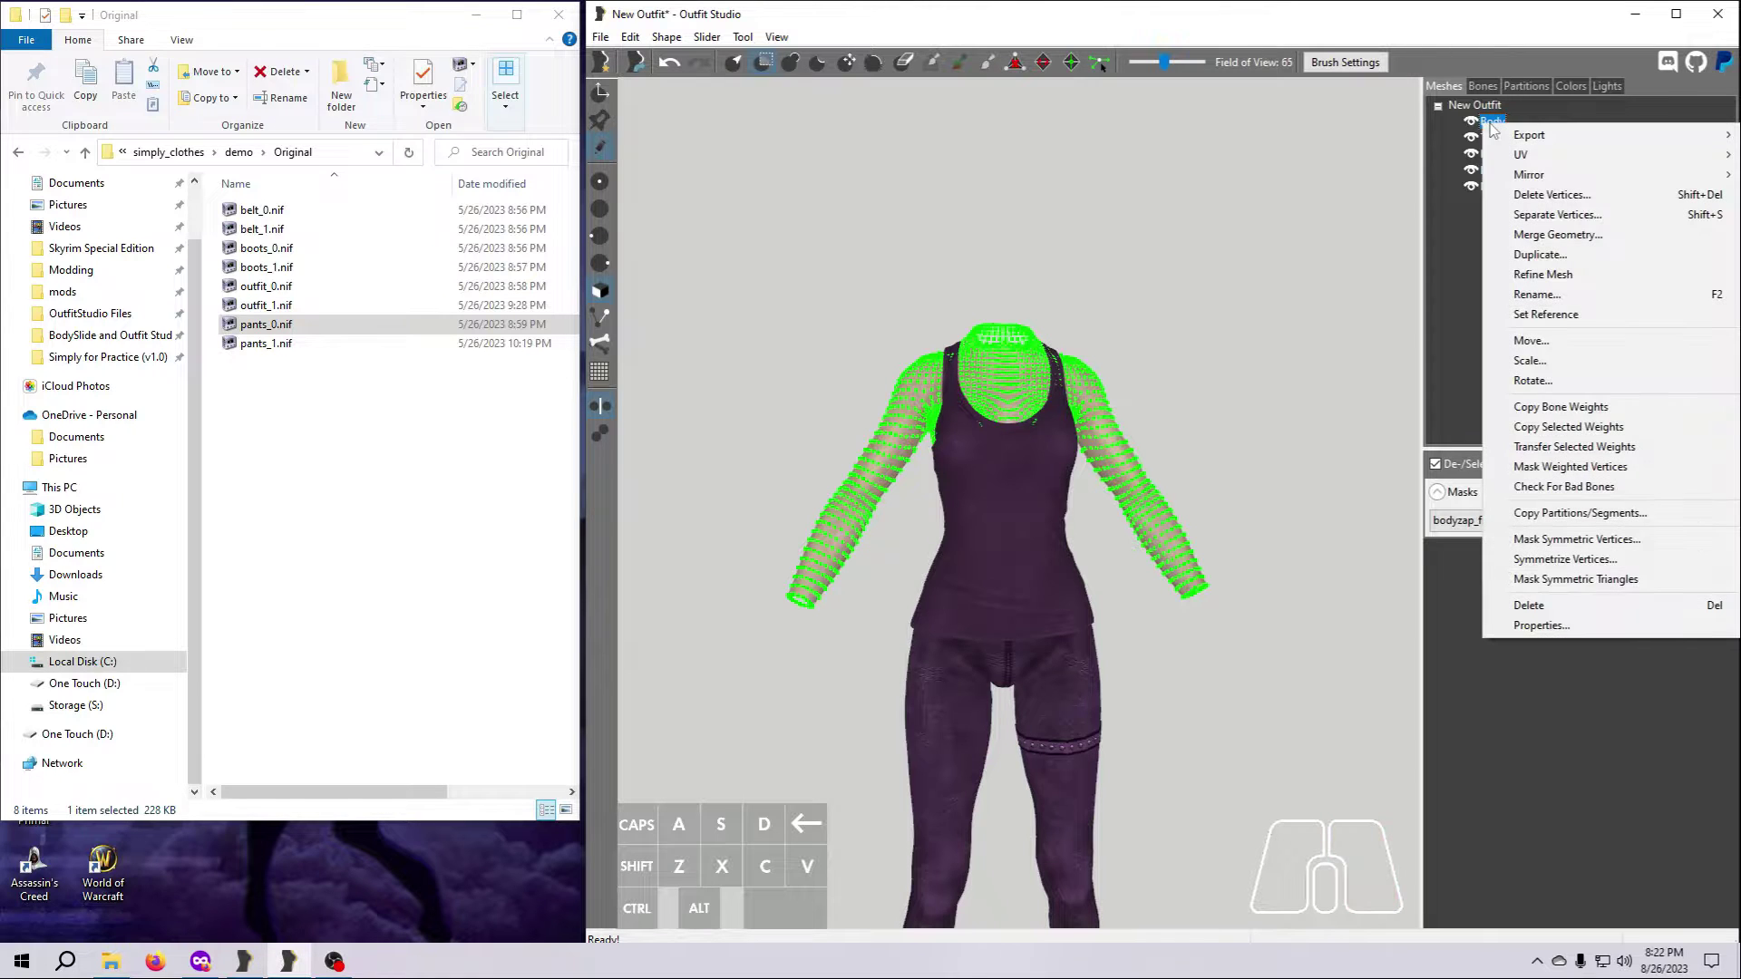
{"action": "left_click", "coordinate": [1546, 300]}
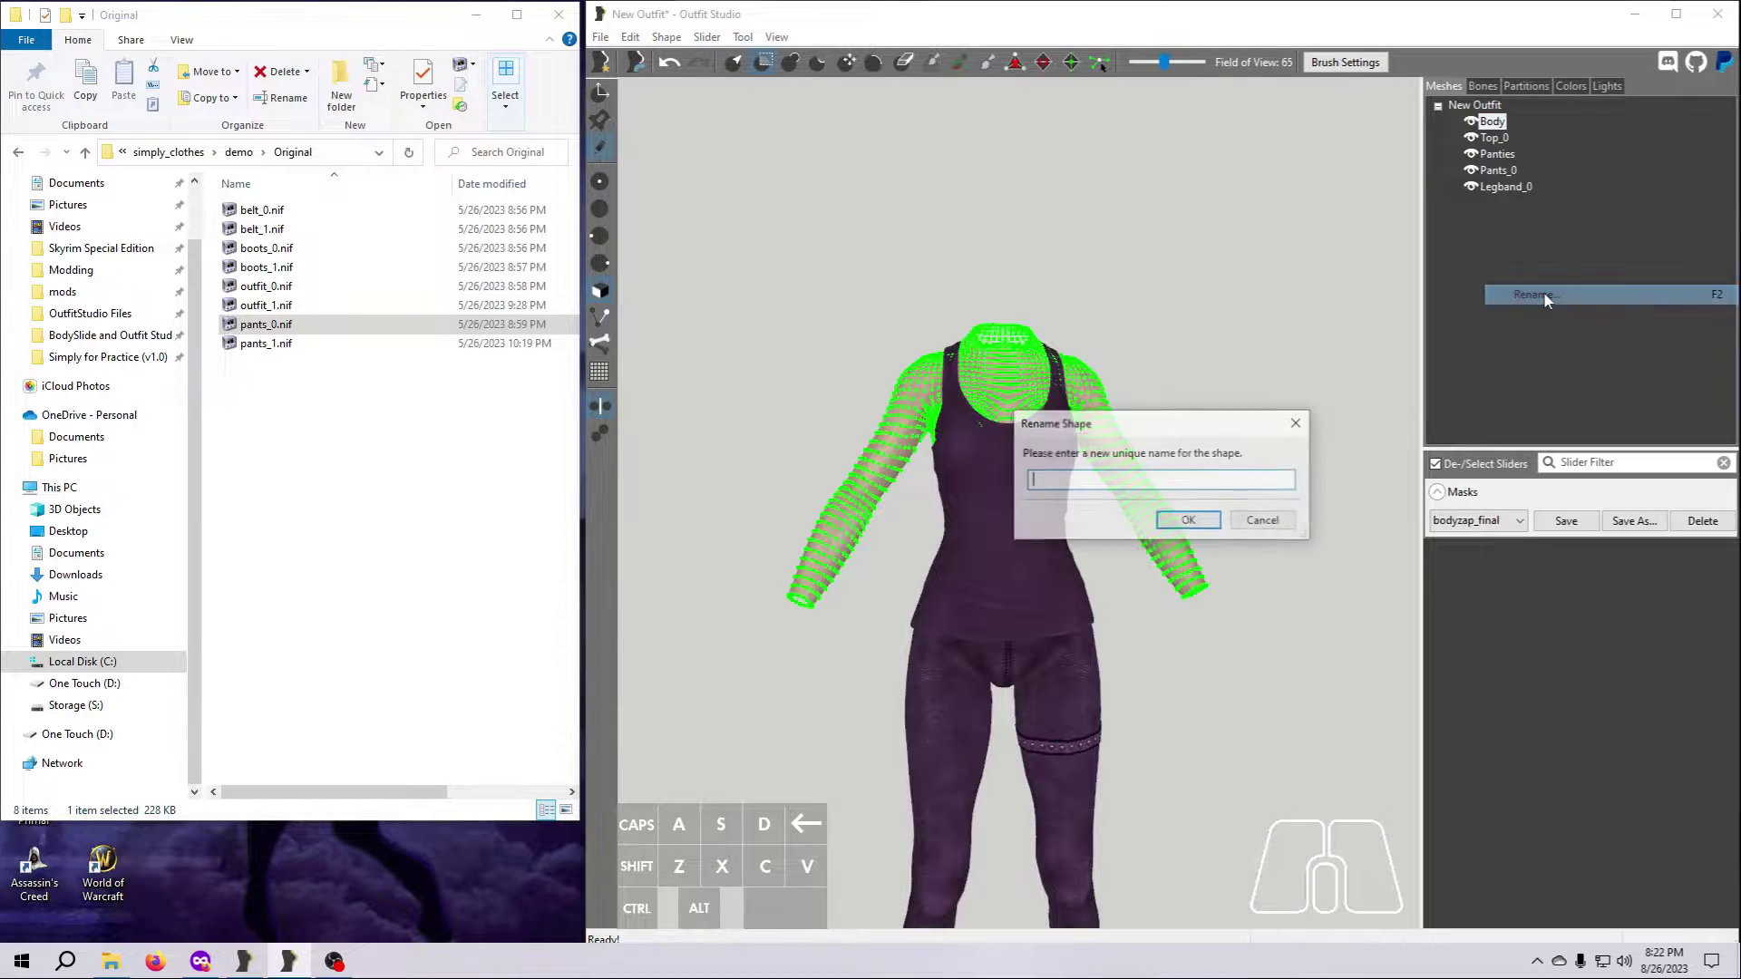
{"action": "type", "text": "U"}
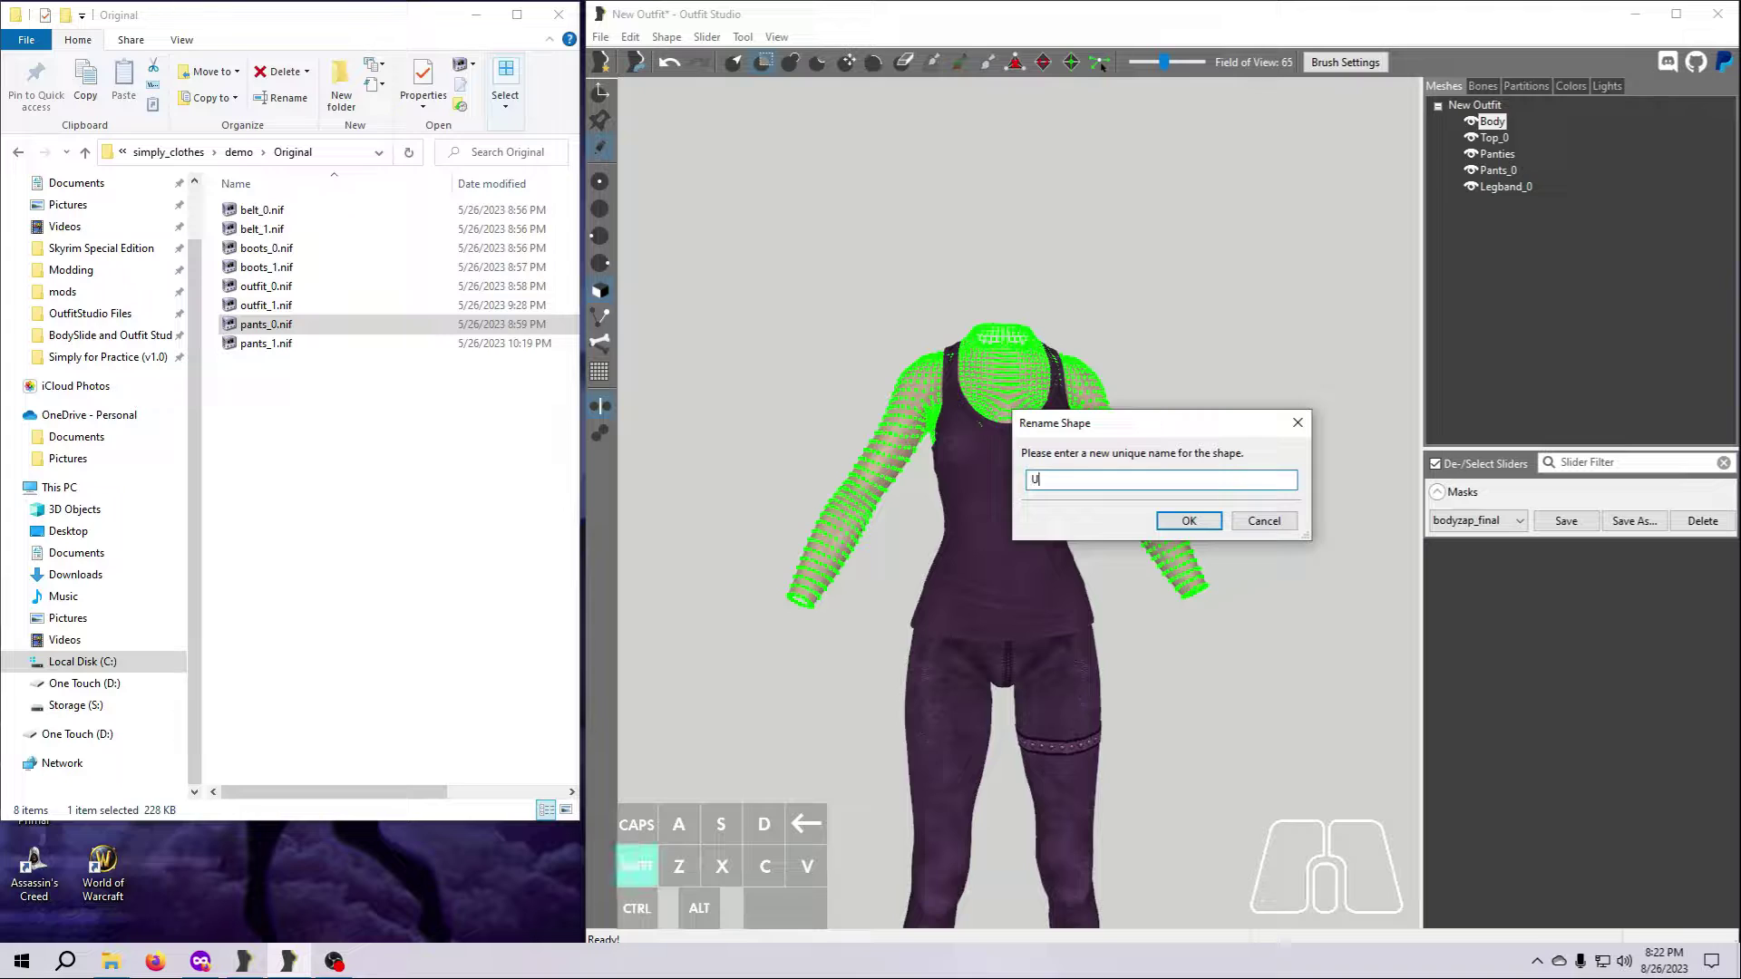
{"action": "type", "text": "NP PUSHUP_0"}
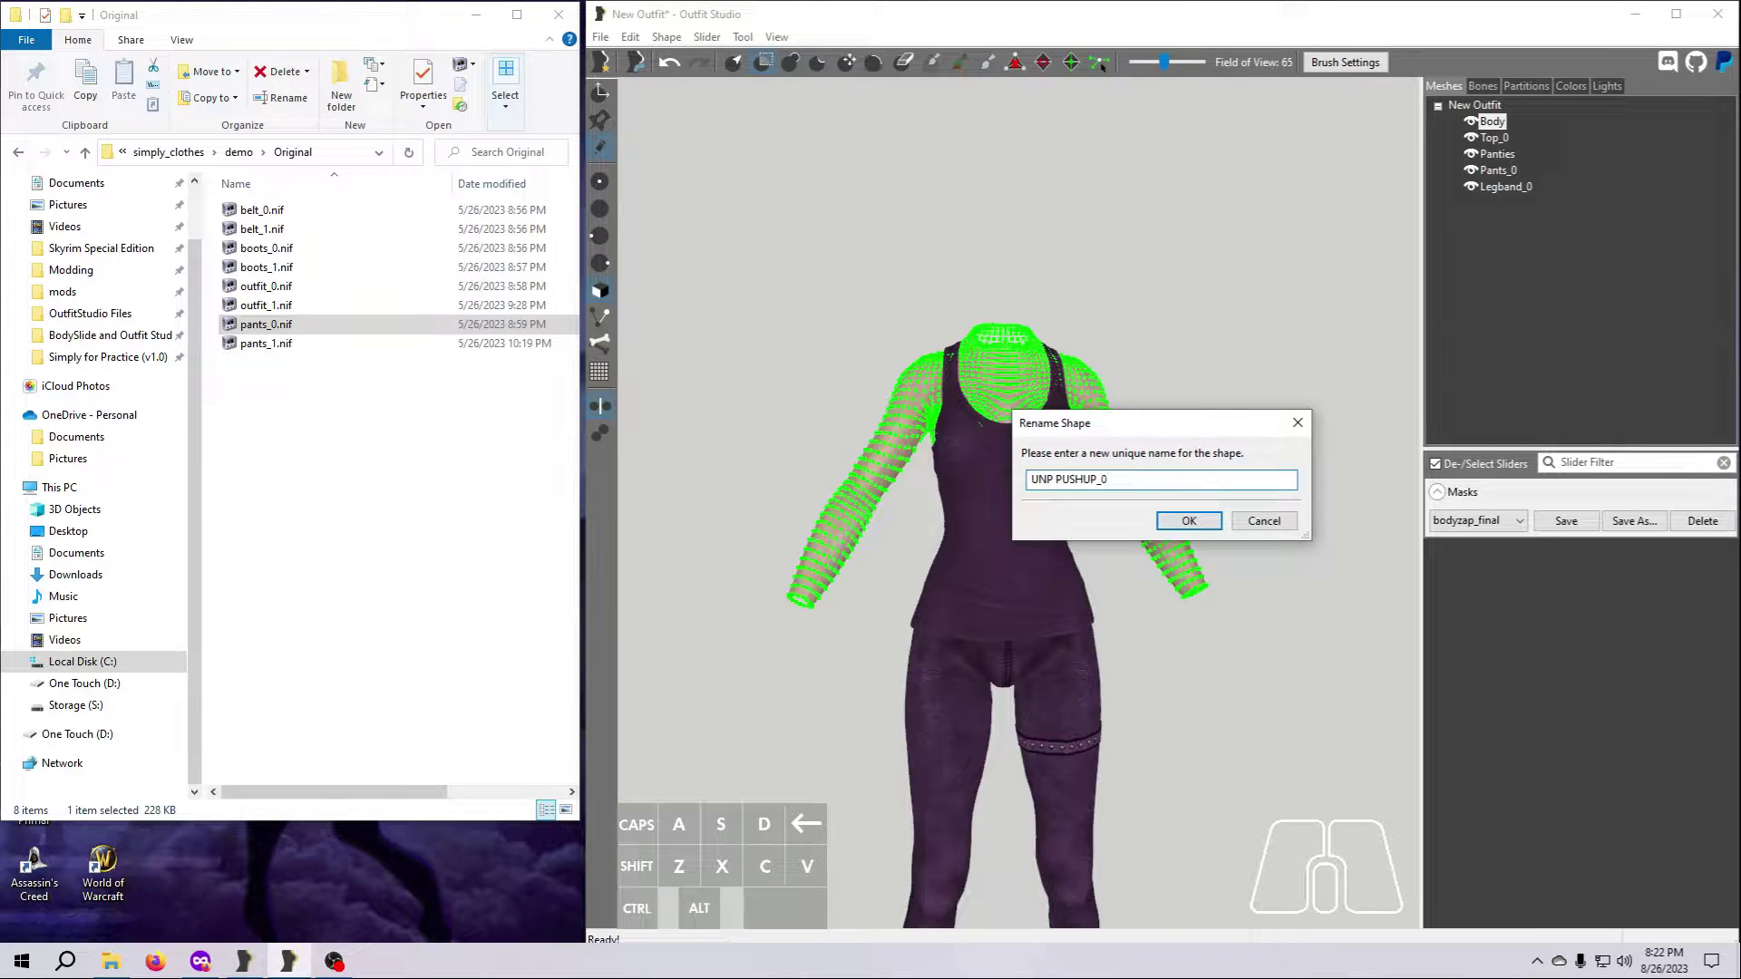
{"action": "left_click", "coordinate": [1189, 522]}
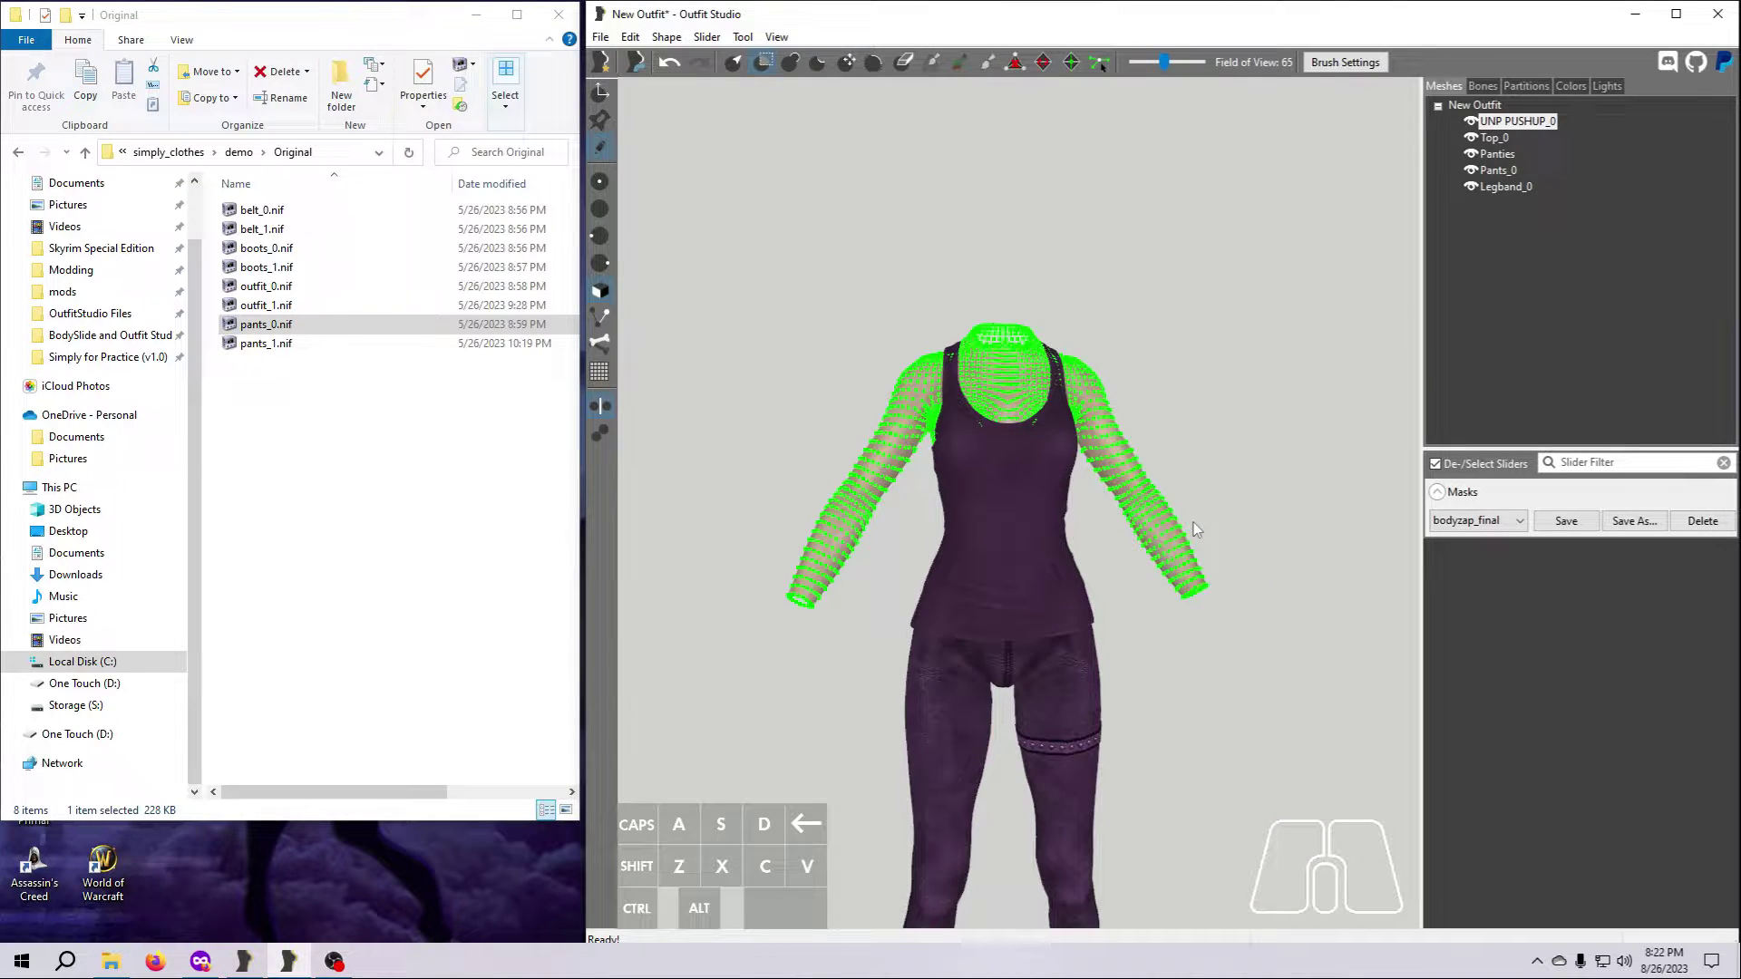
Export all five shapes together to NIF as fulloutfit_0 in the meshes/simply_clothes/demo folder of Simply for Practice (v1.0)
{"action": "left_click", "coordinate": [1496, 188], "text": "shift"}
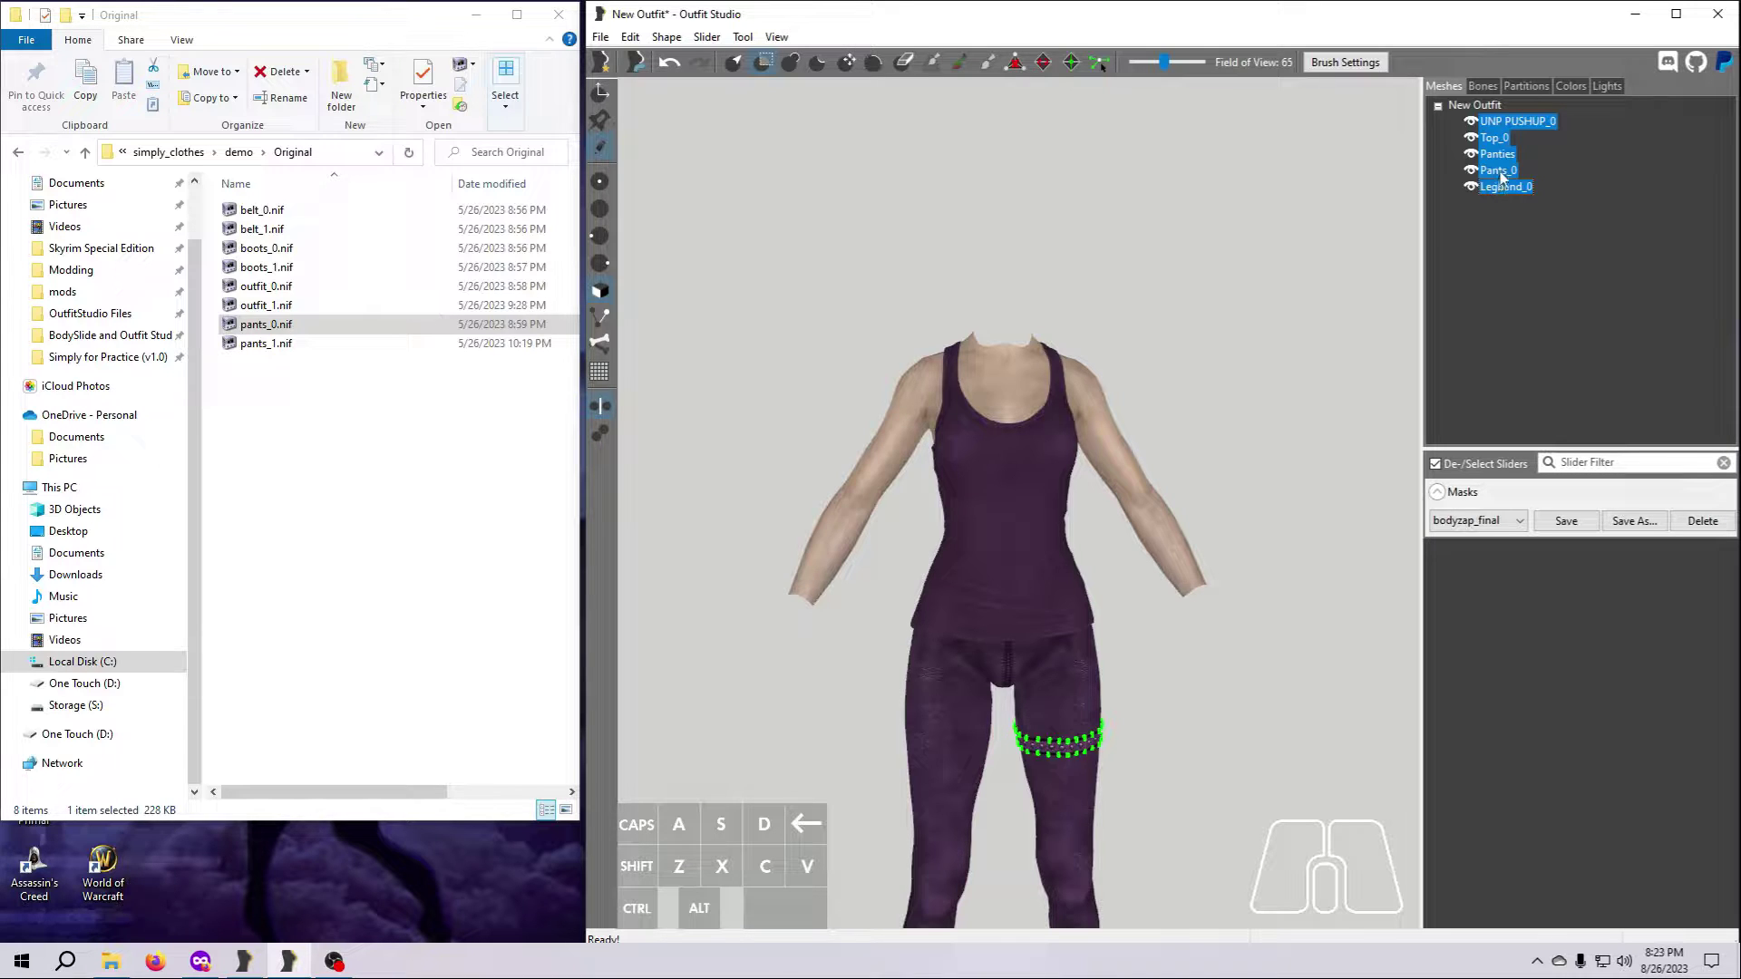
{"action": "right_click", "coordinate": [1502, 175]}
{"action": "mouse_move", "coordinate": [1514, 185]}
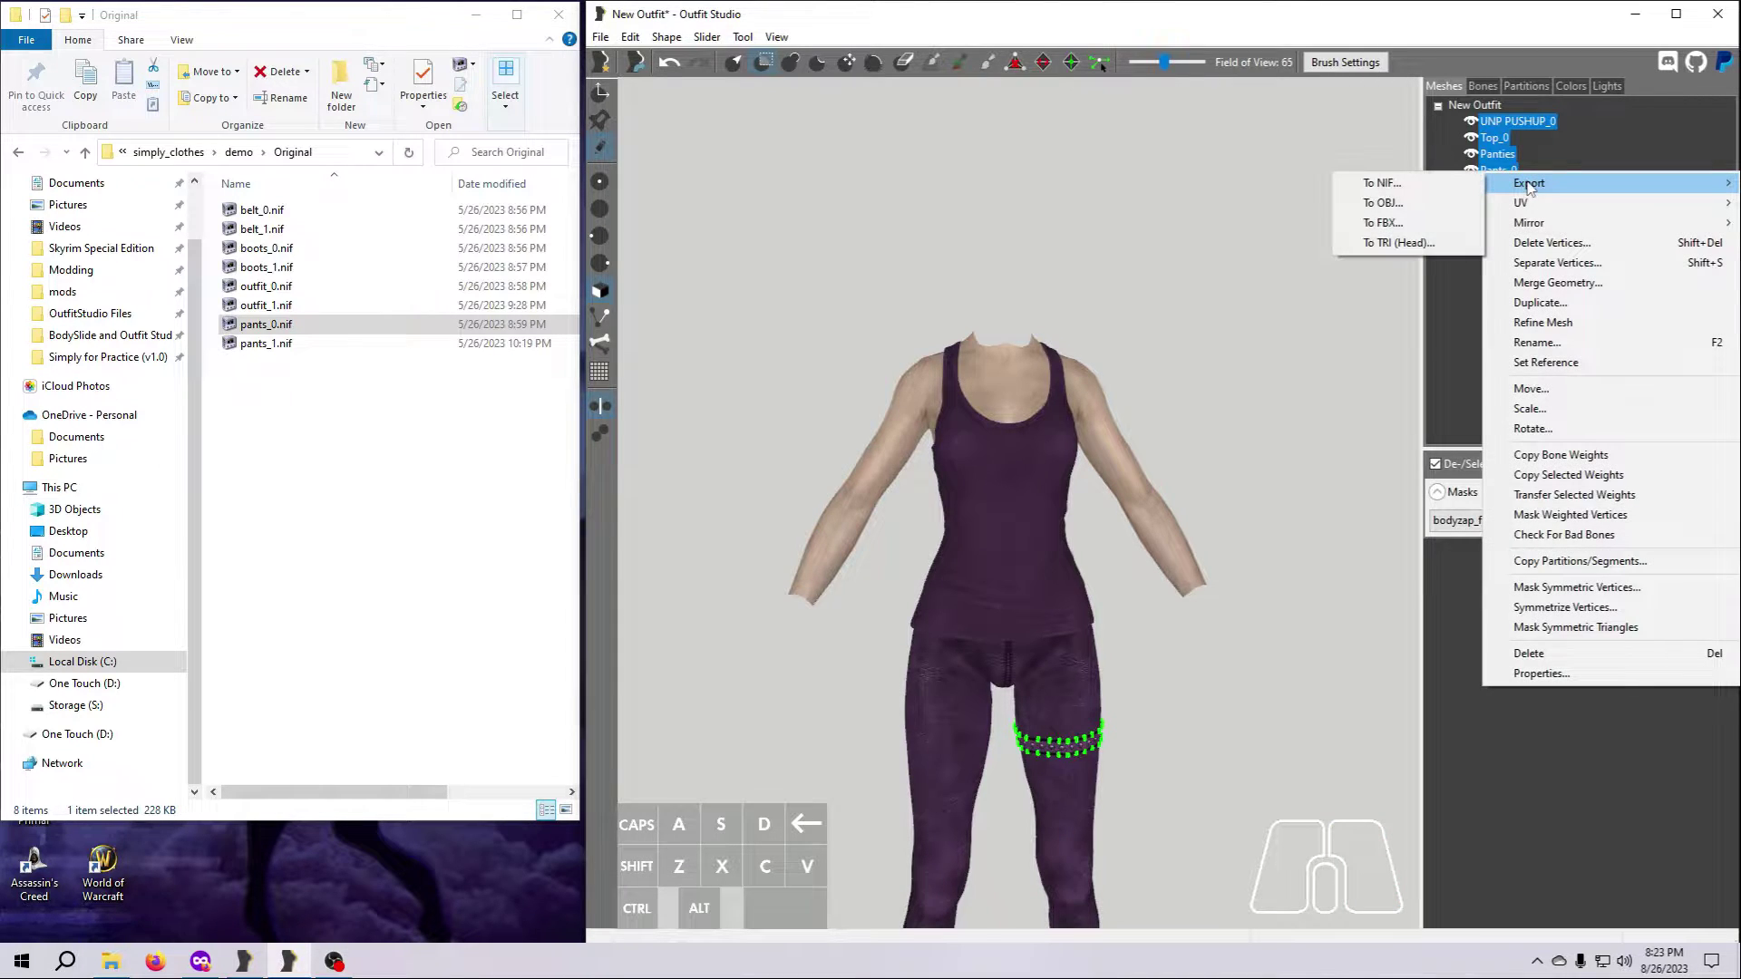
{"action": "left_click", "coordinate": [1403, 183]}
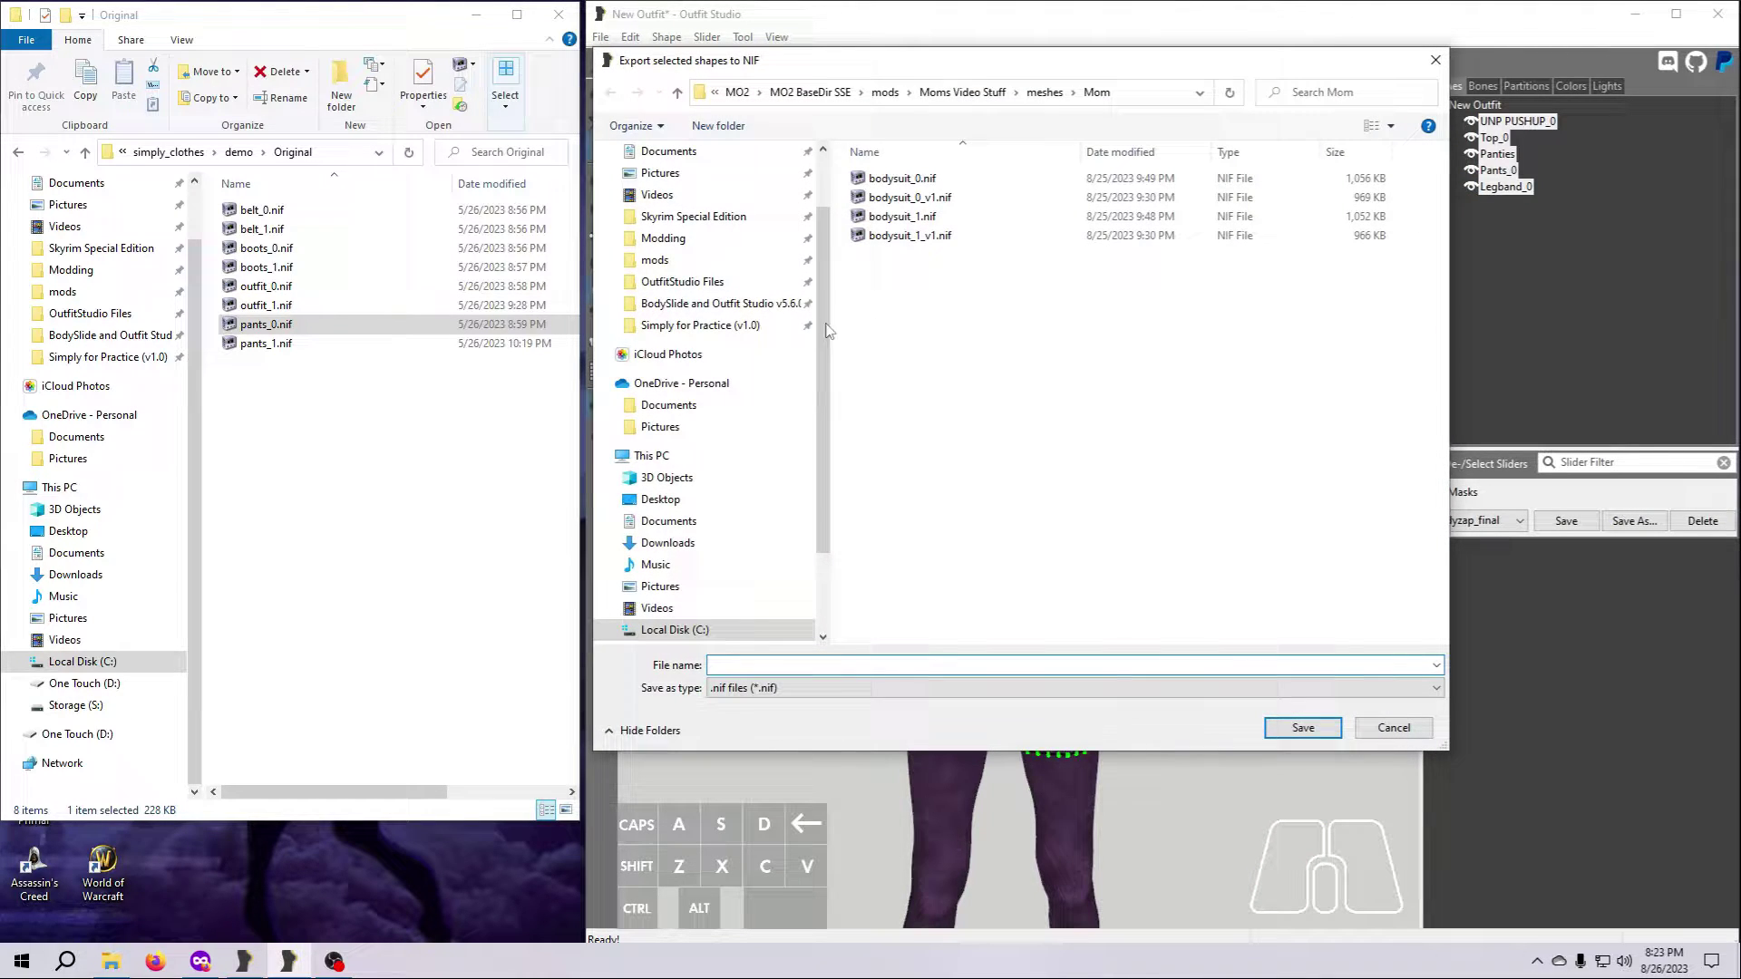
{"action": "left_click", "coordinate": [708, 326]}
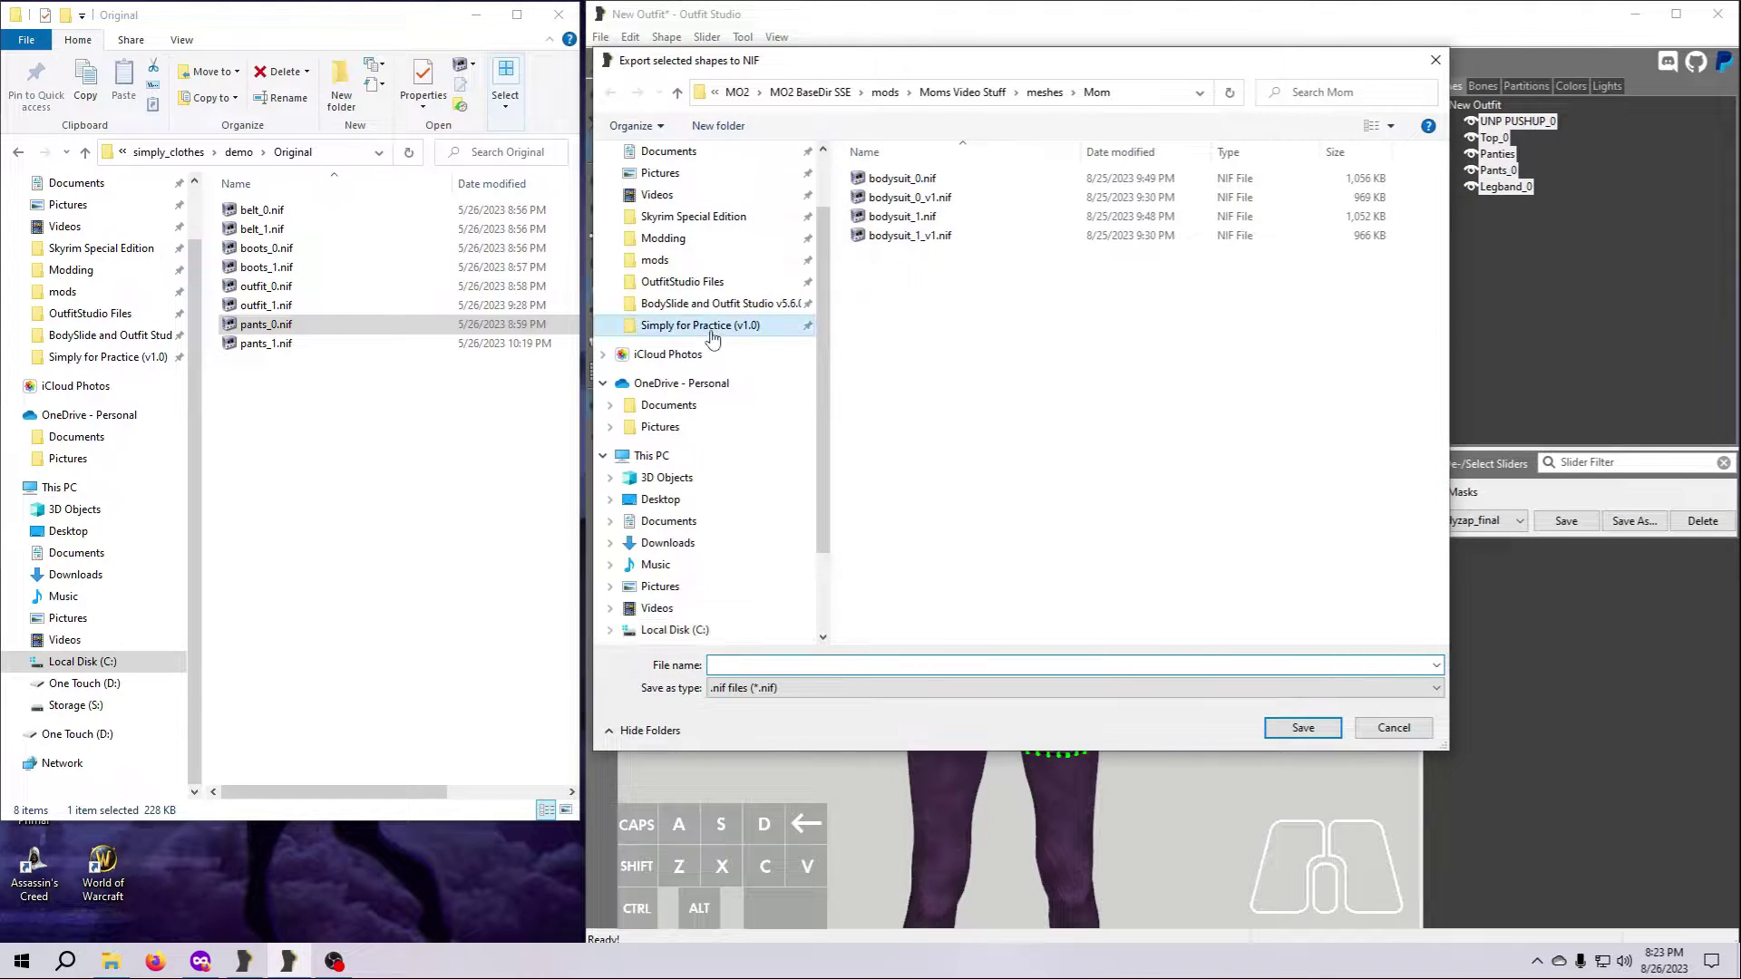
{"action": "double_click", "coordinate": [886, 179]}
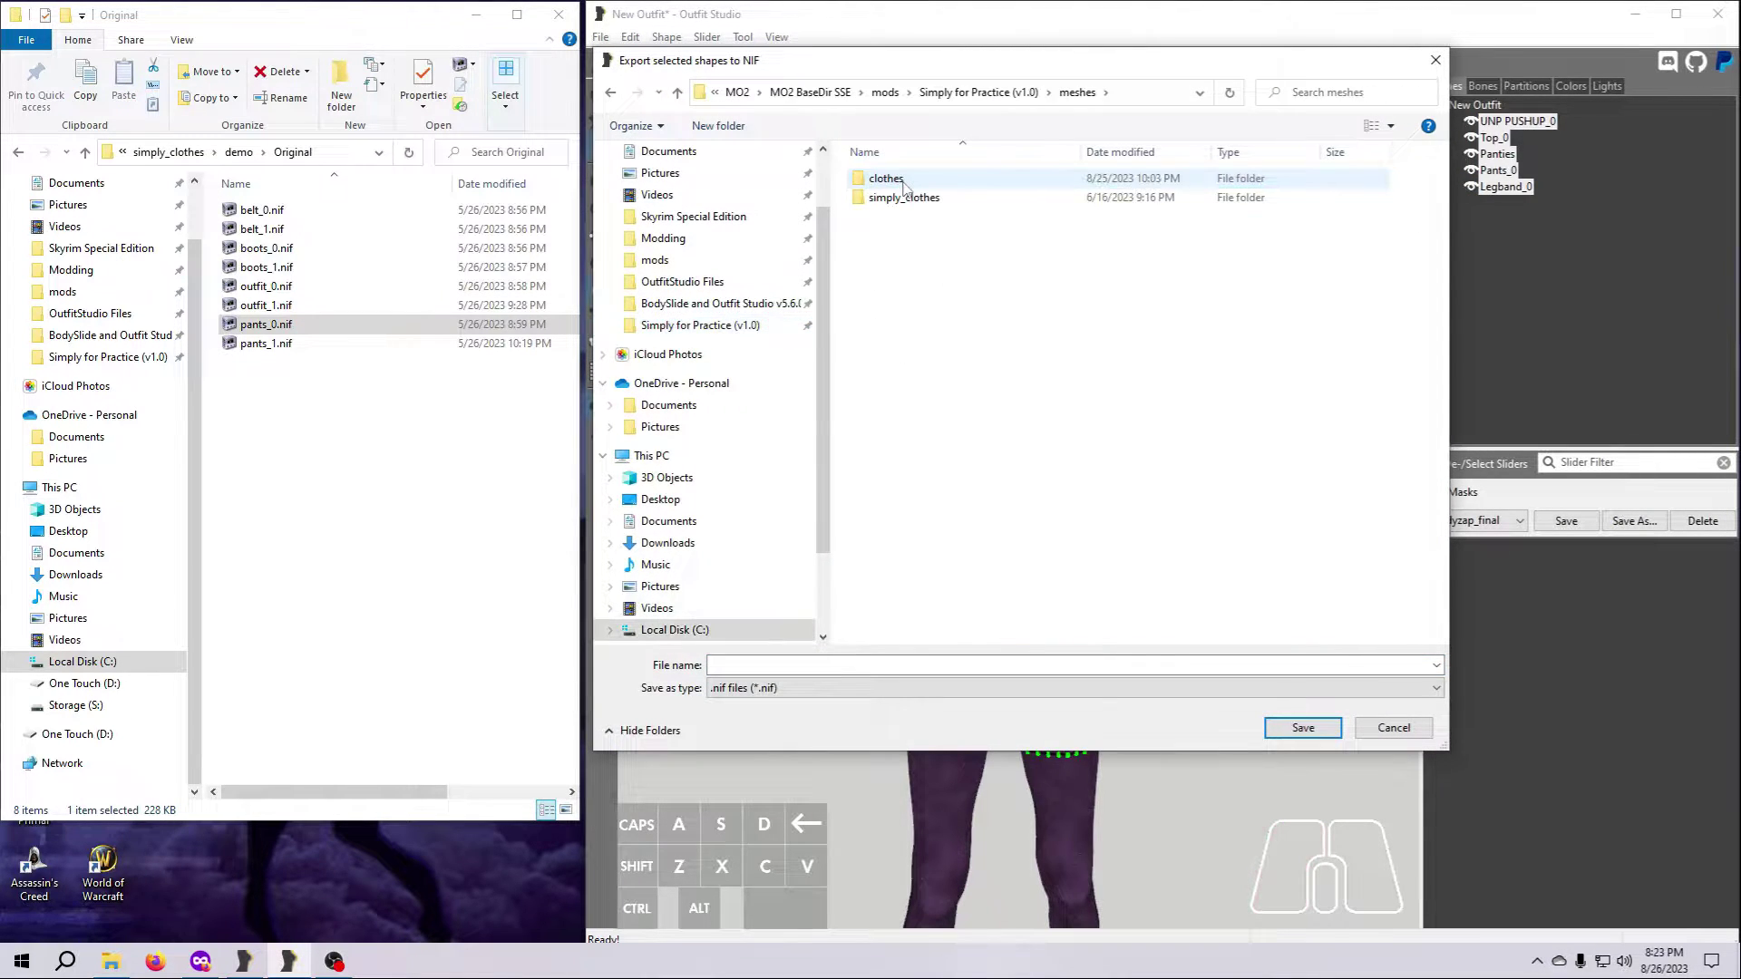
{"action": "double_click", "coordinate": [911, 201]}
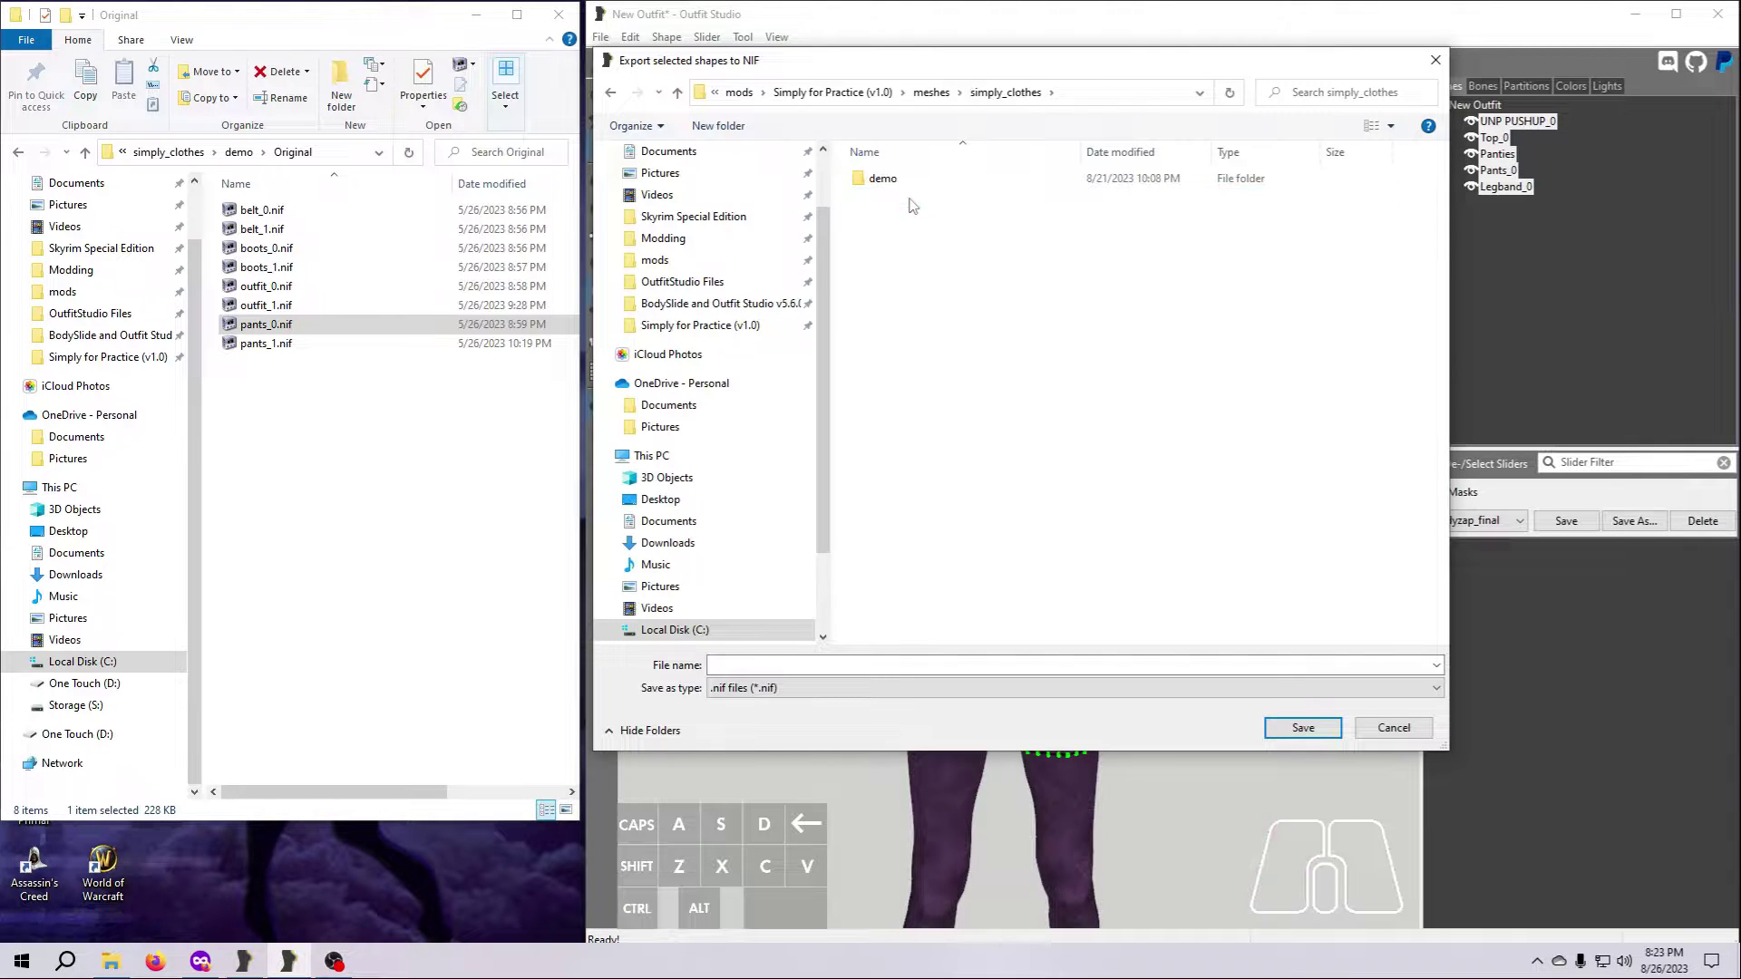
{"action": "double_click", "coordinate": [882, 178]}
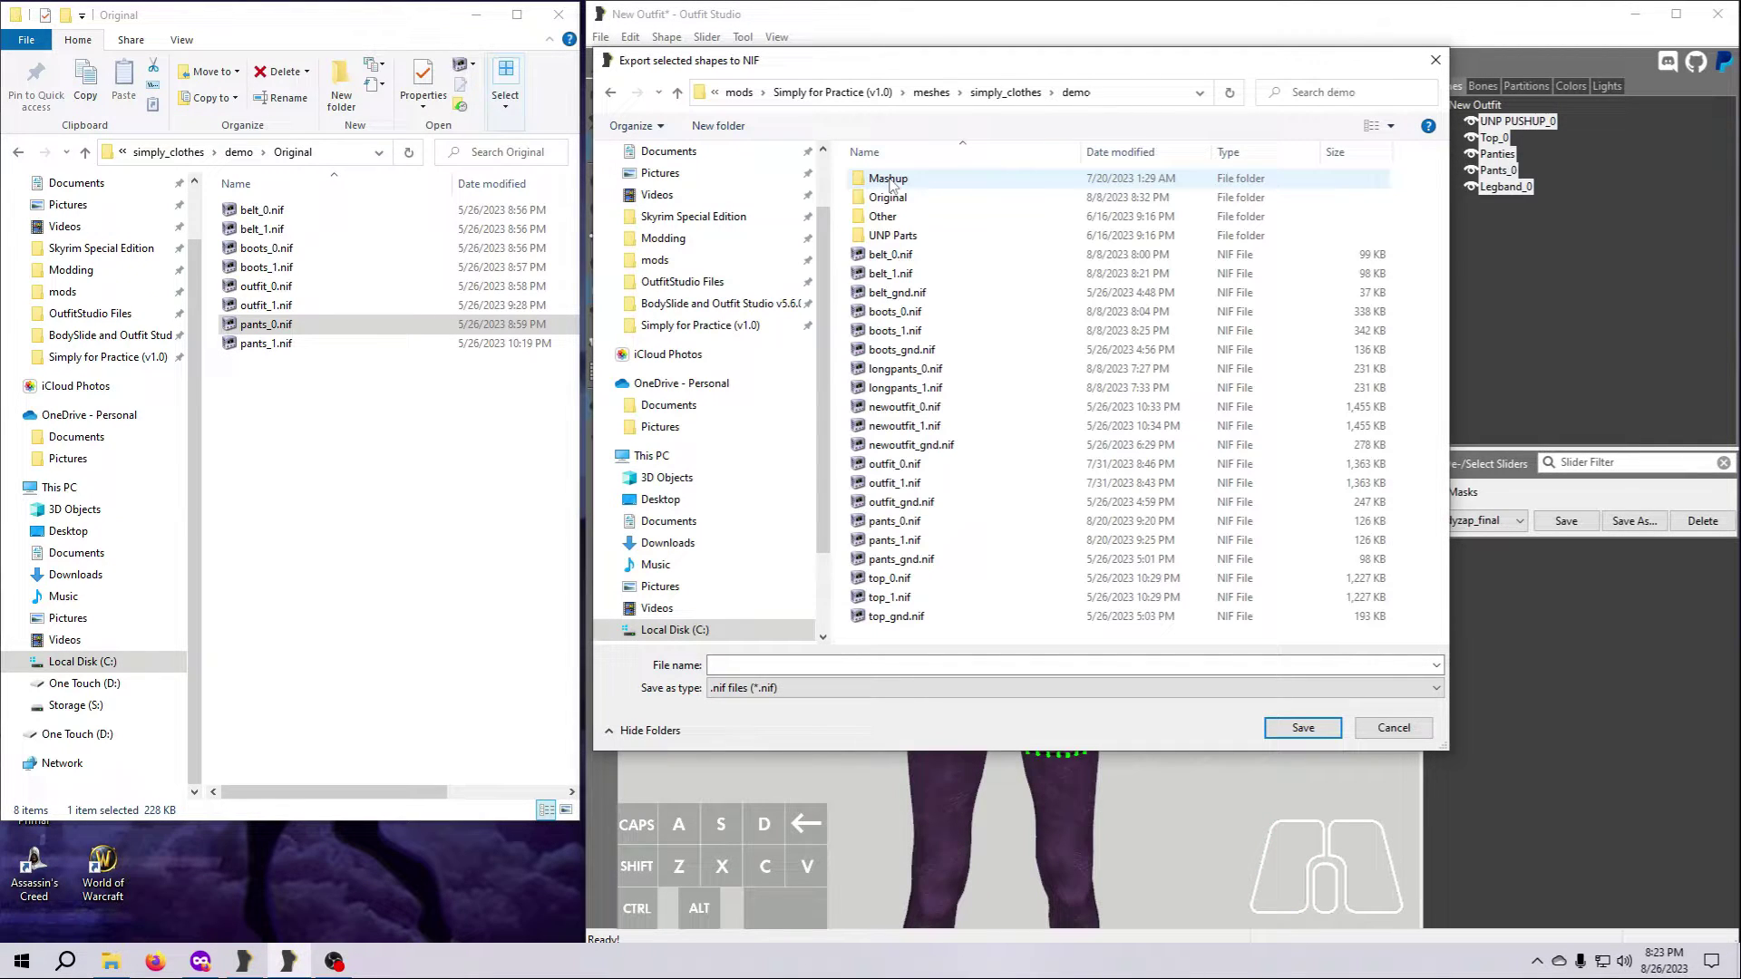
{"action": "left_click", "coordinate": [973, 663]}
{"action": "type", "text": "fulloutfit_0"}
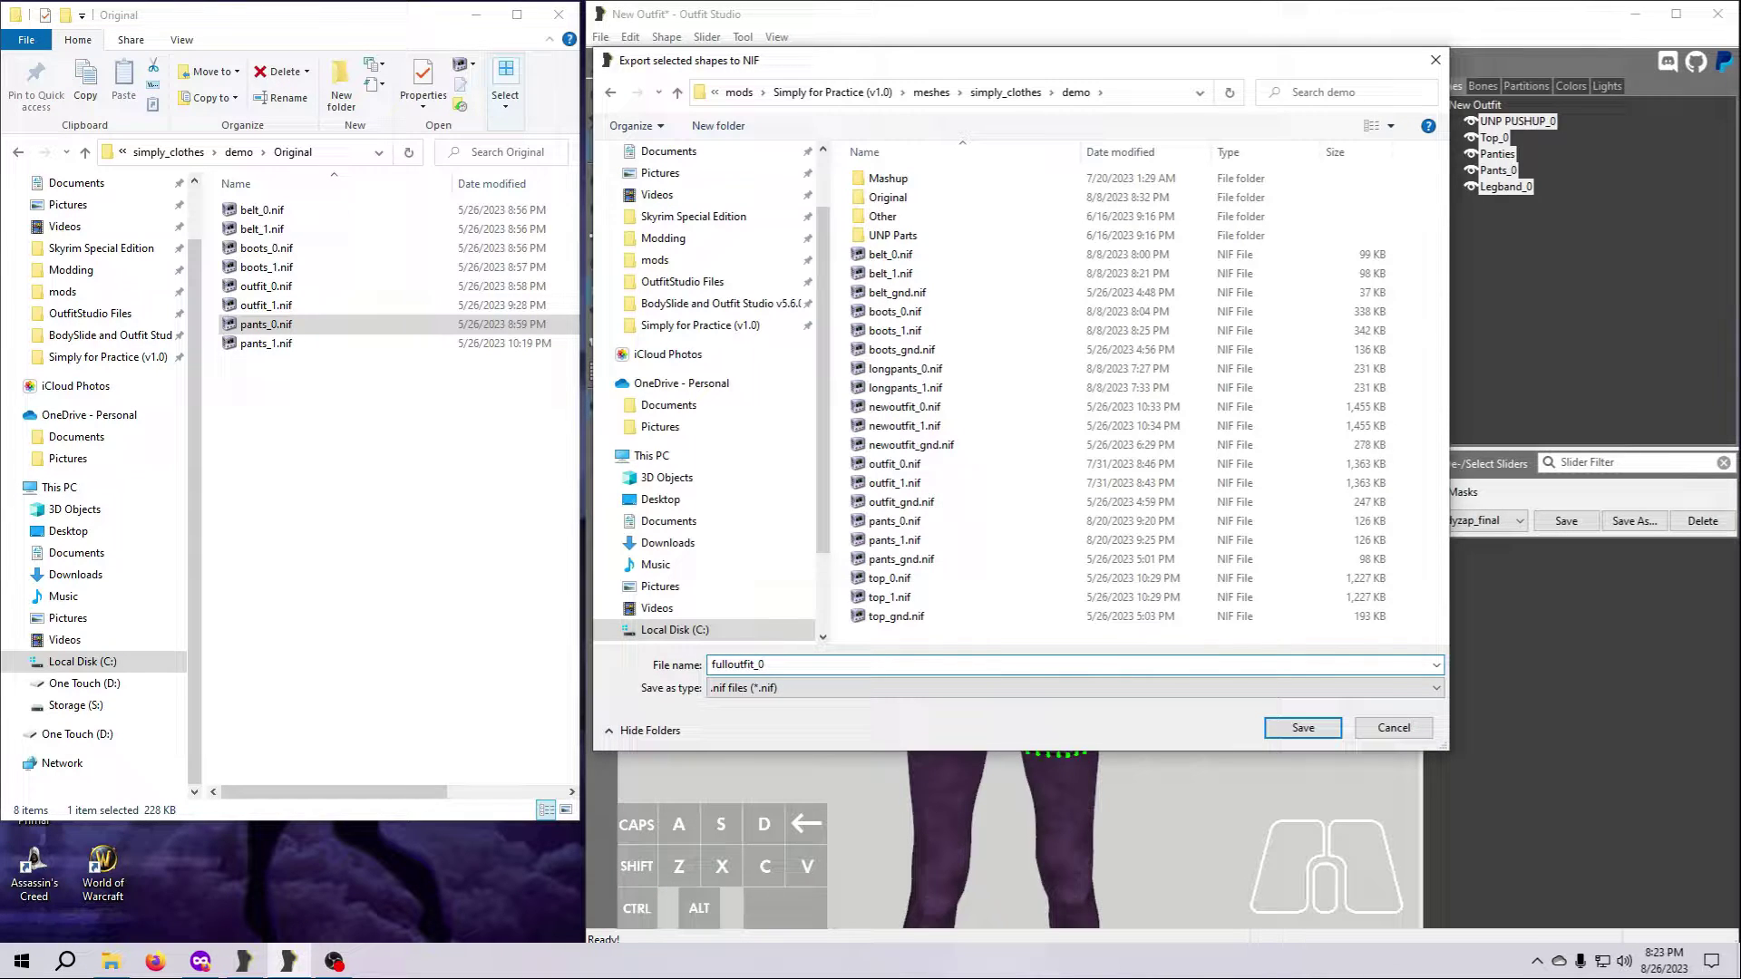
{"action": "left_click", "coordinate": [1289, 731]}
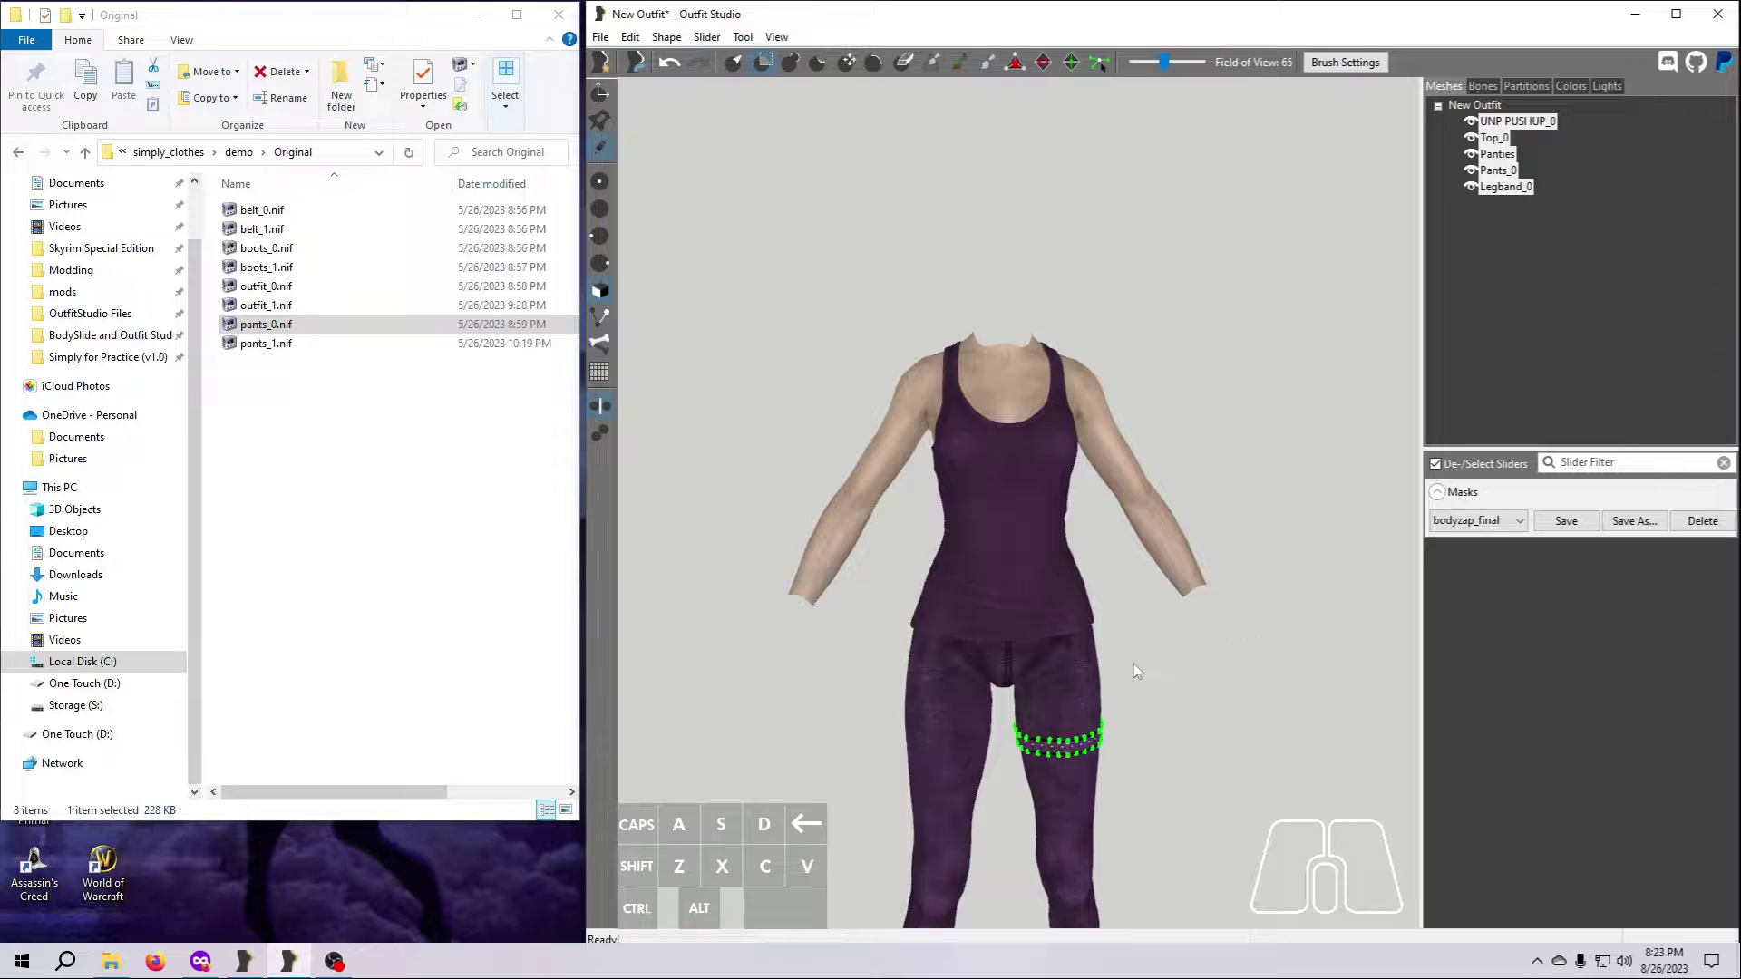
{"action": "middle_click_drag", "start_coordinate": [1134, 664], "coordinate": [1117, 497]}
{"action": "right_click_drag", "start_coordinate": [1117, 497], "coordinate": [1112, 504]}
{"action": "left_click", "coordinate": [600, 36]}
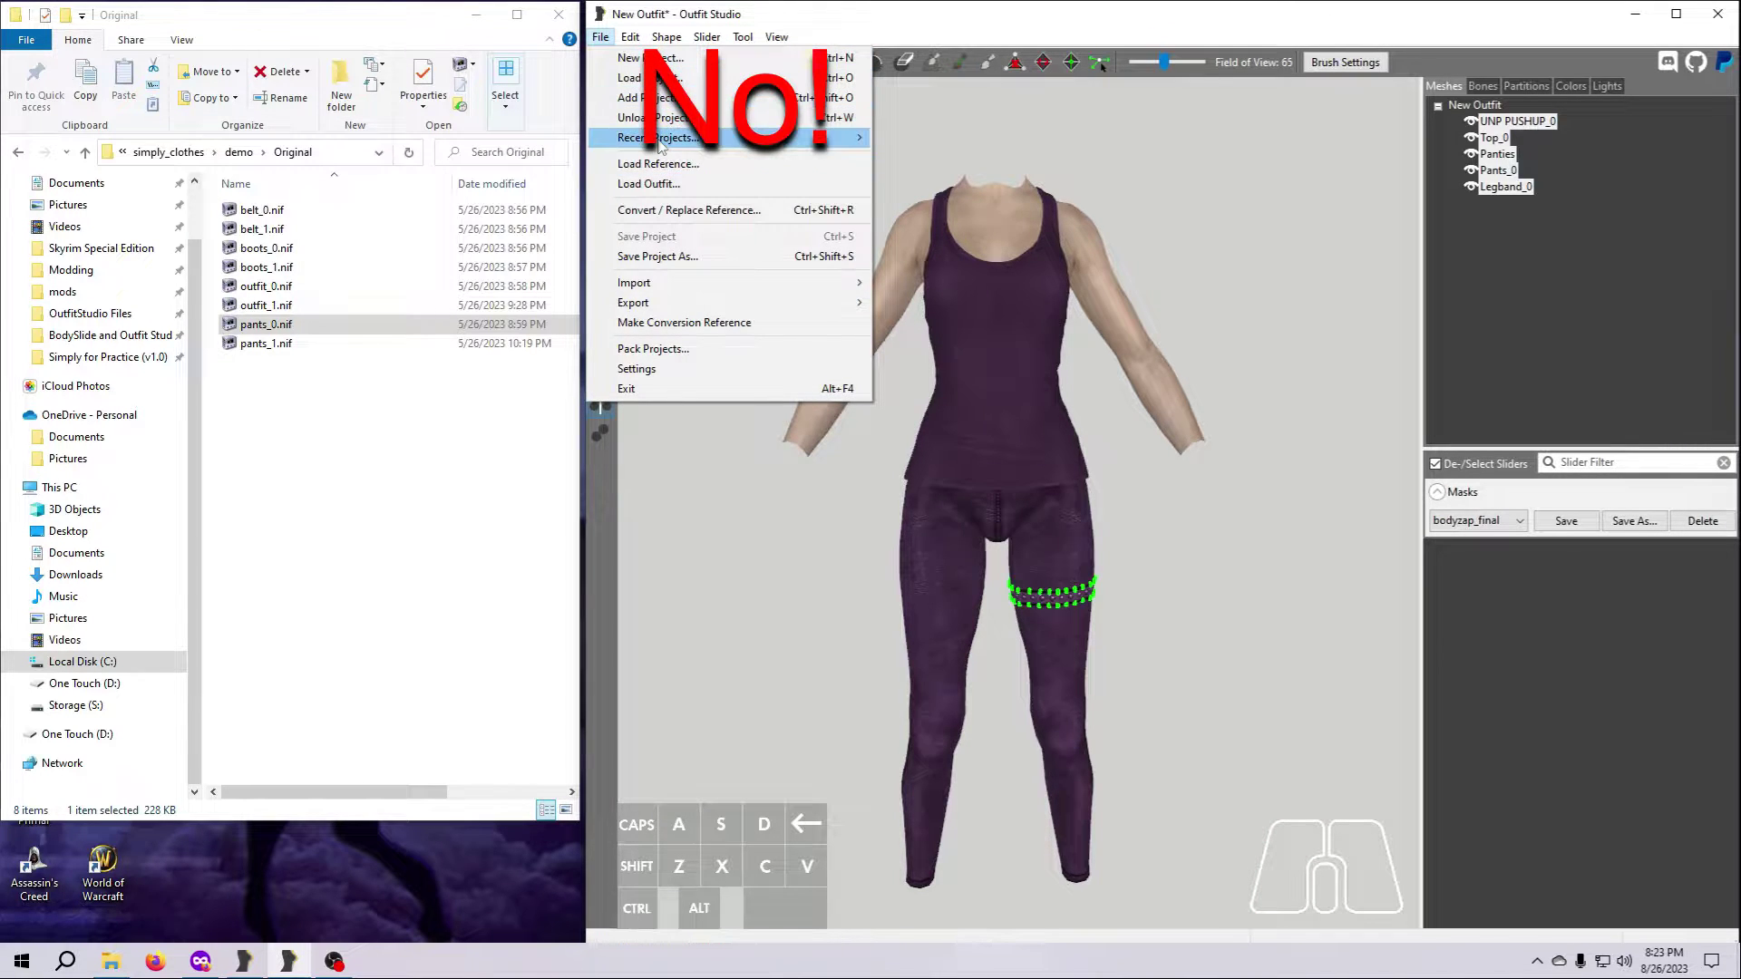
{"action": "mouse_move", "coordinate": [689, 137]}
{"action": "left_click", "coordinate": [1298, 291]}
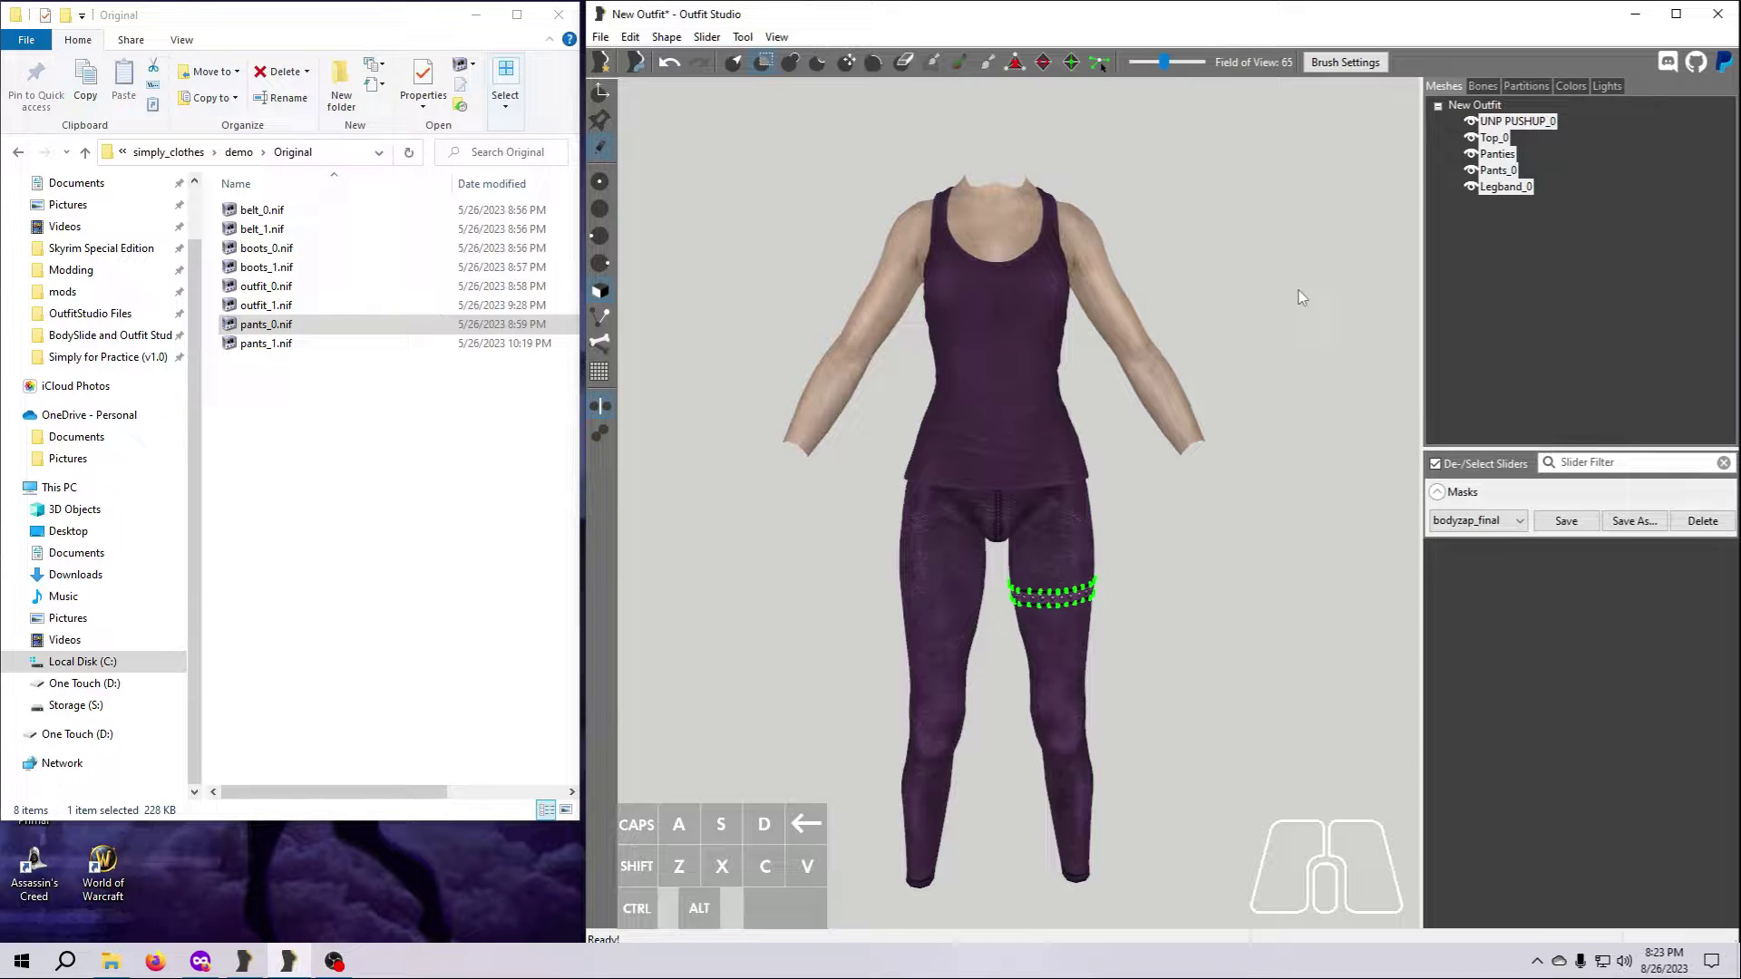
Delete all five shapes, from UNP PUSHUP_0 through Legband_0, from the project
{"action": "left_click", "coordinate": [1508, 123]}
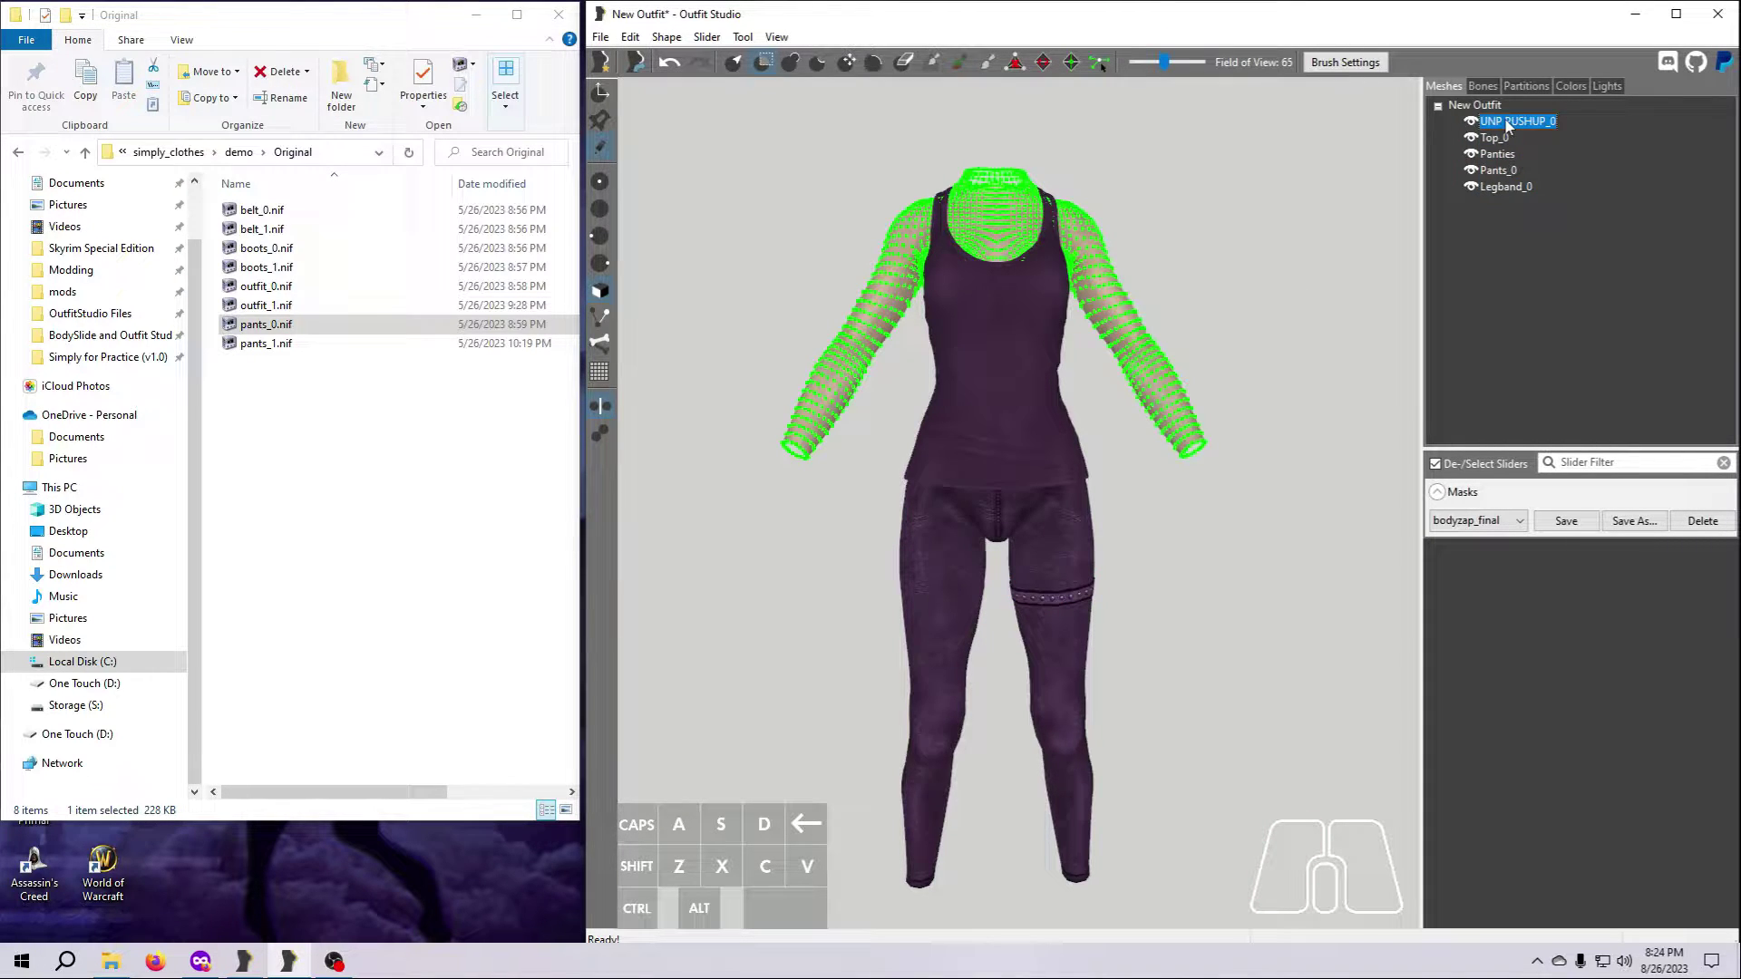
{"action": "left_click", "coordinate": [1502, 188], "text": "shift"}
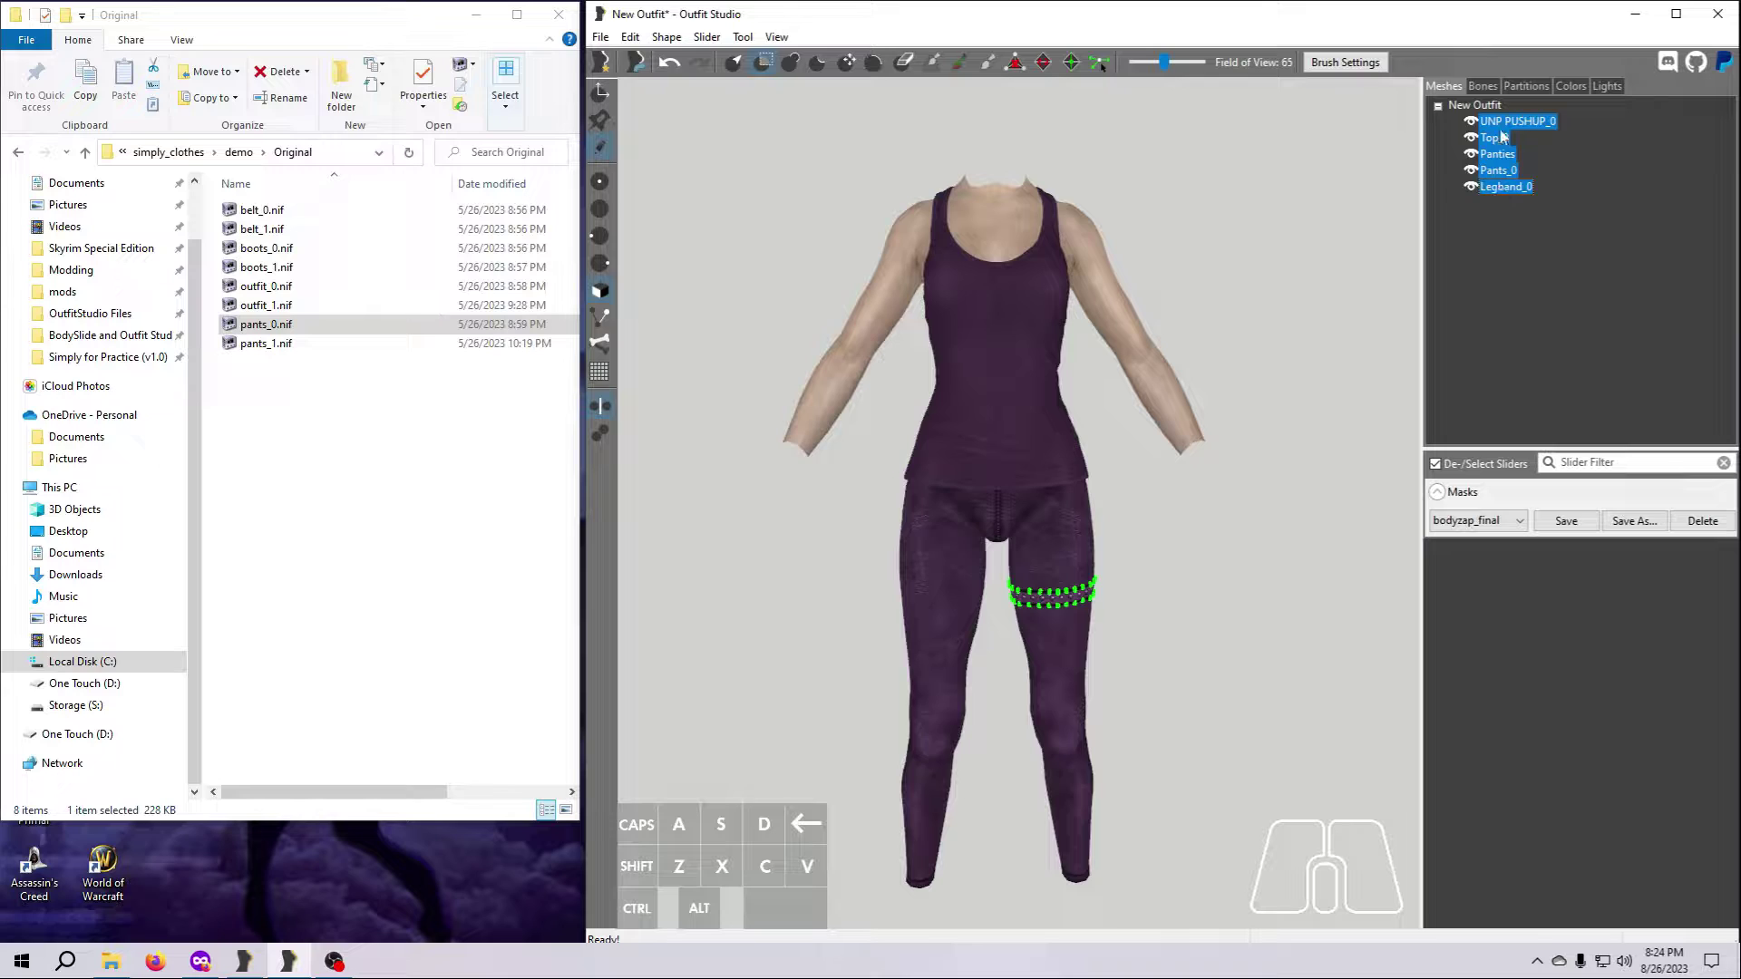
{"action": "right_click", "coordinate": [1501, 186]}
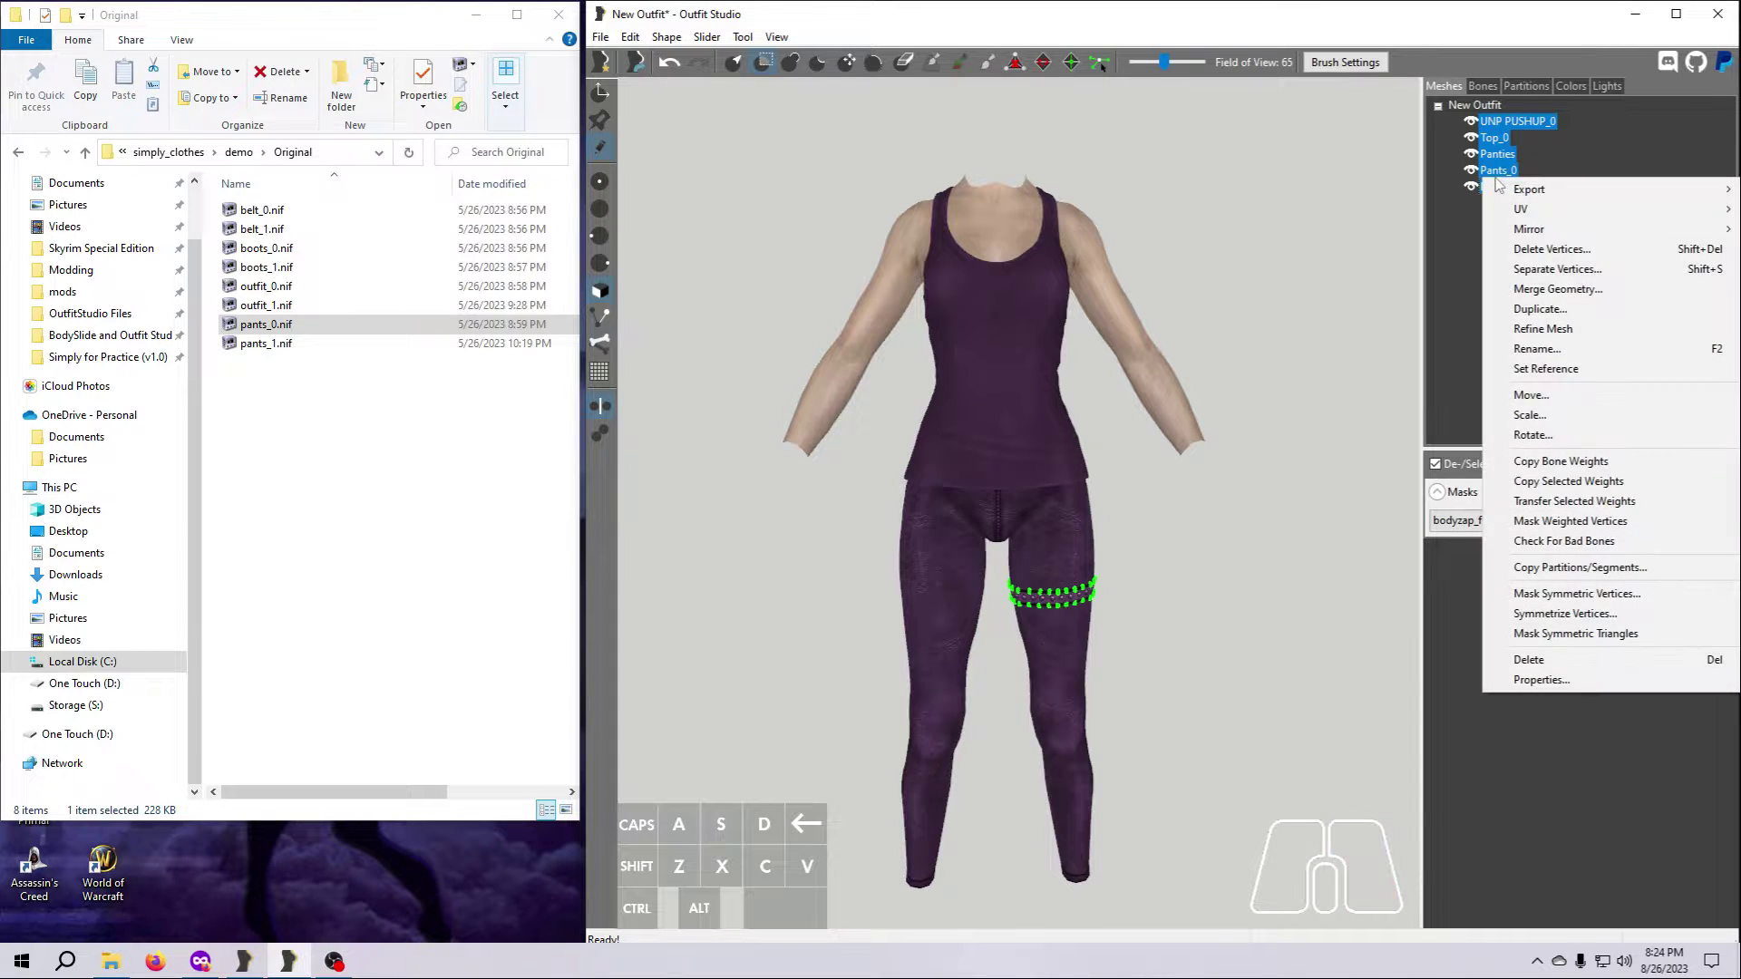
{"action": "left_click", "coordinate": [1583, 660]}
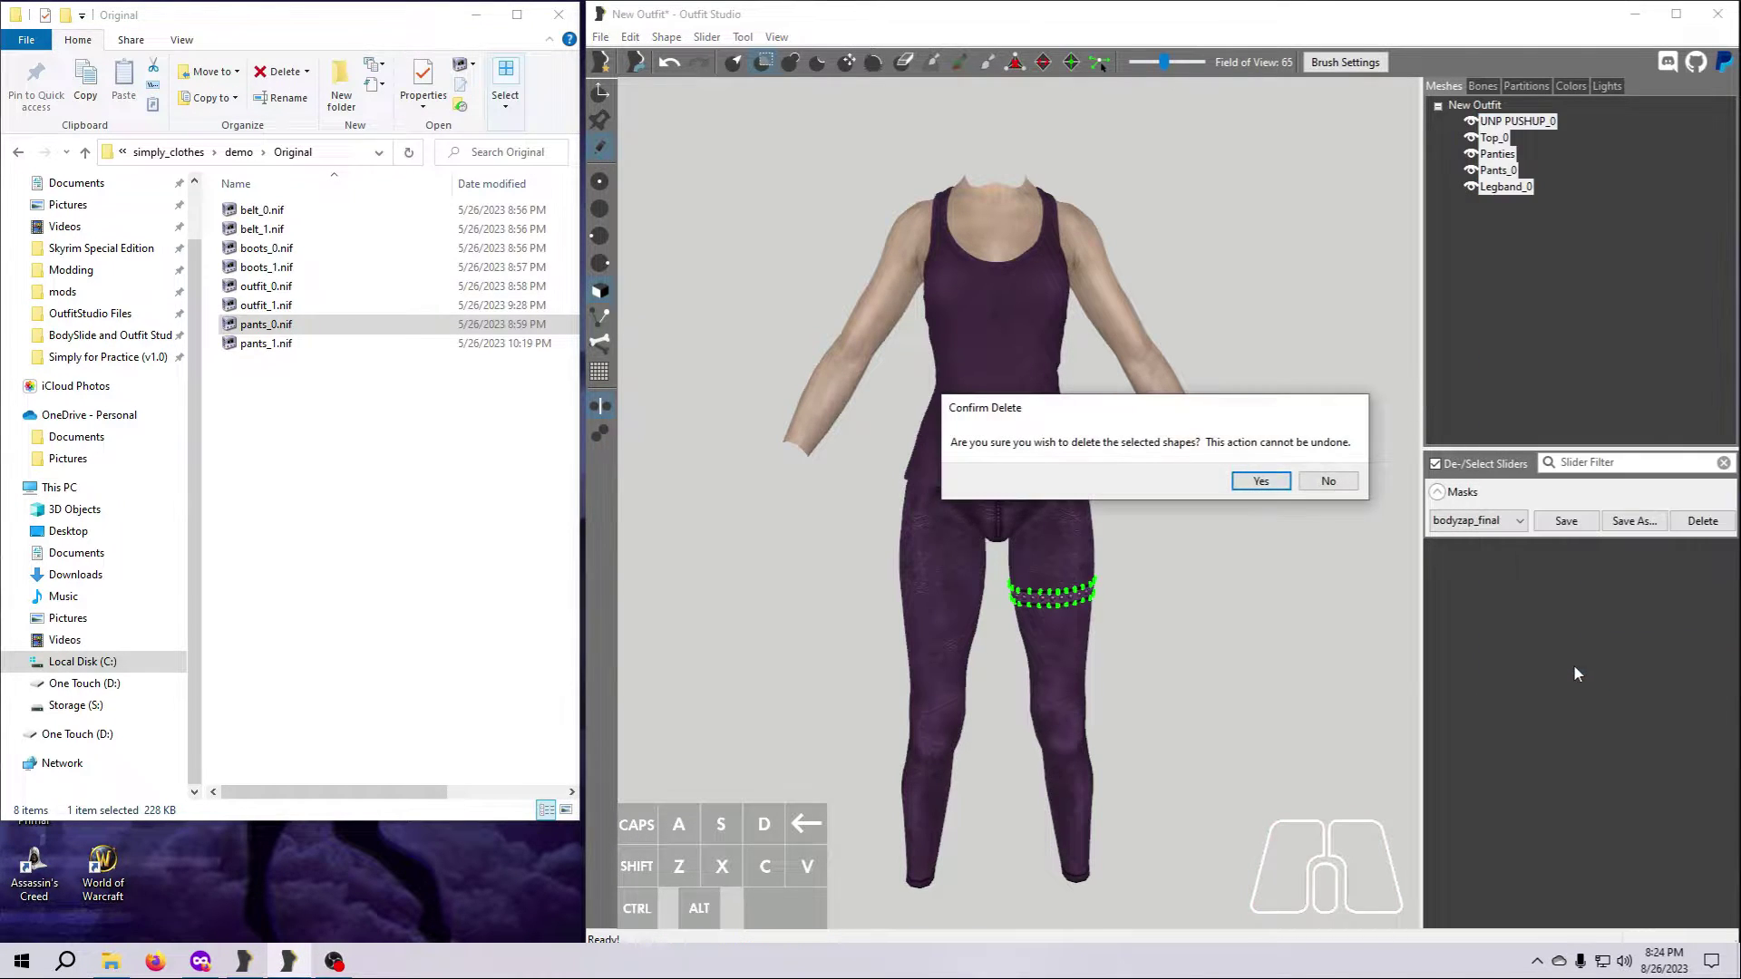
{"action": "left_click", "coordinate": [1259, 481]}
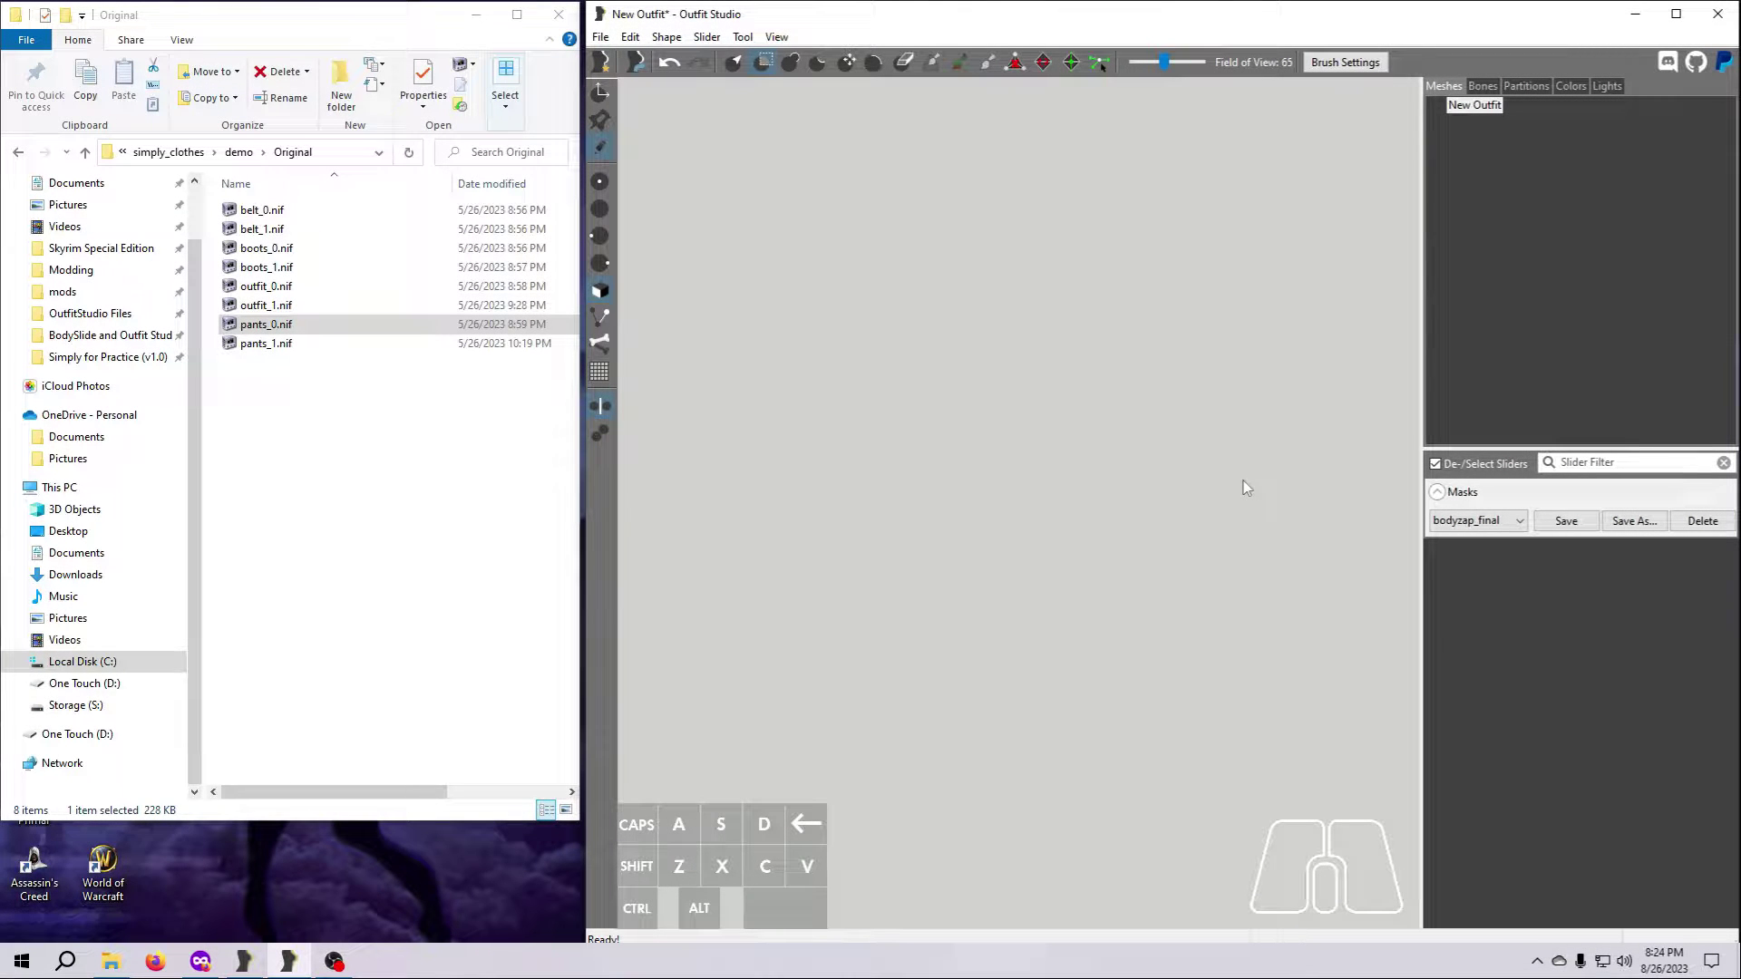
Load top_1.nif from the demo folder and pants_1.nif from its Original subfolder into the empty Outfit Studio project
{"action": "left_click", "coordinate": [240, 151]}
{"action": "left_click_drag", "start_coordinate": [267, 651], "coordinate": [852, 562]}
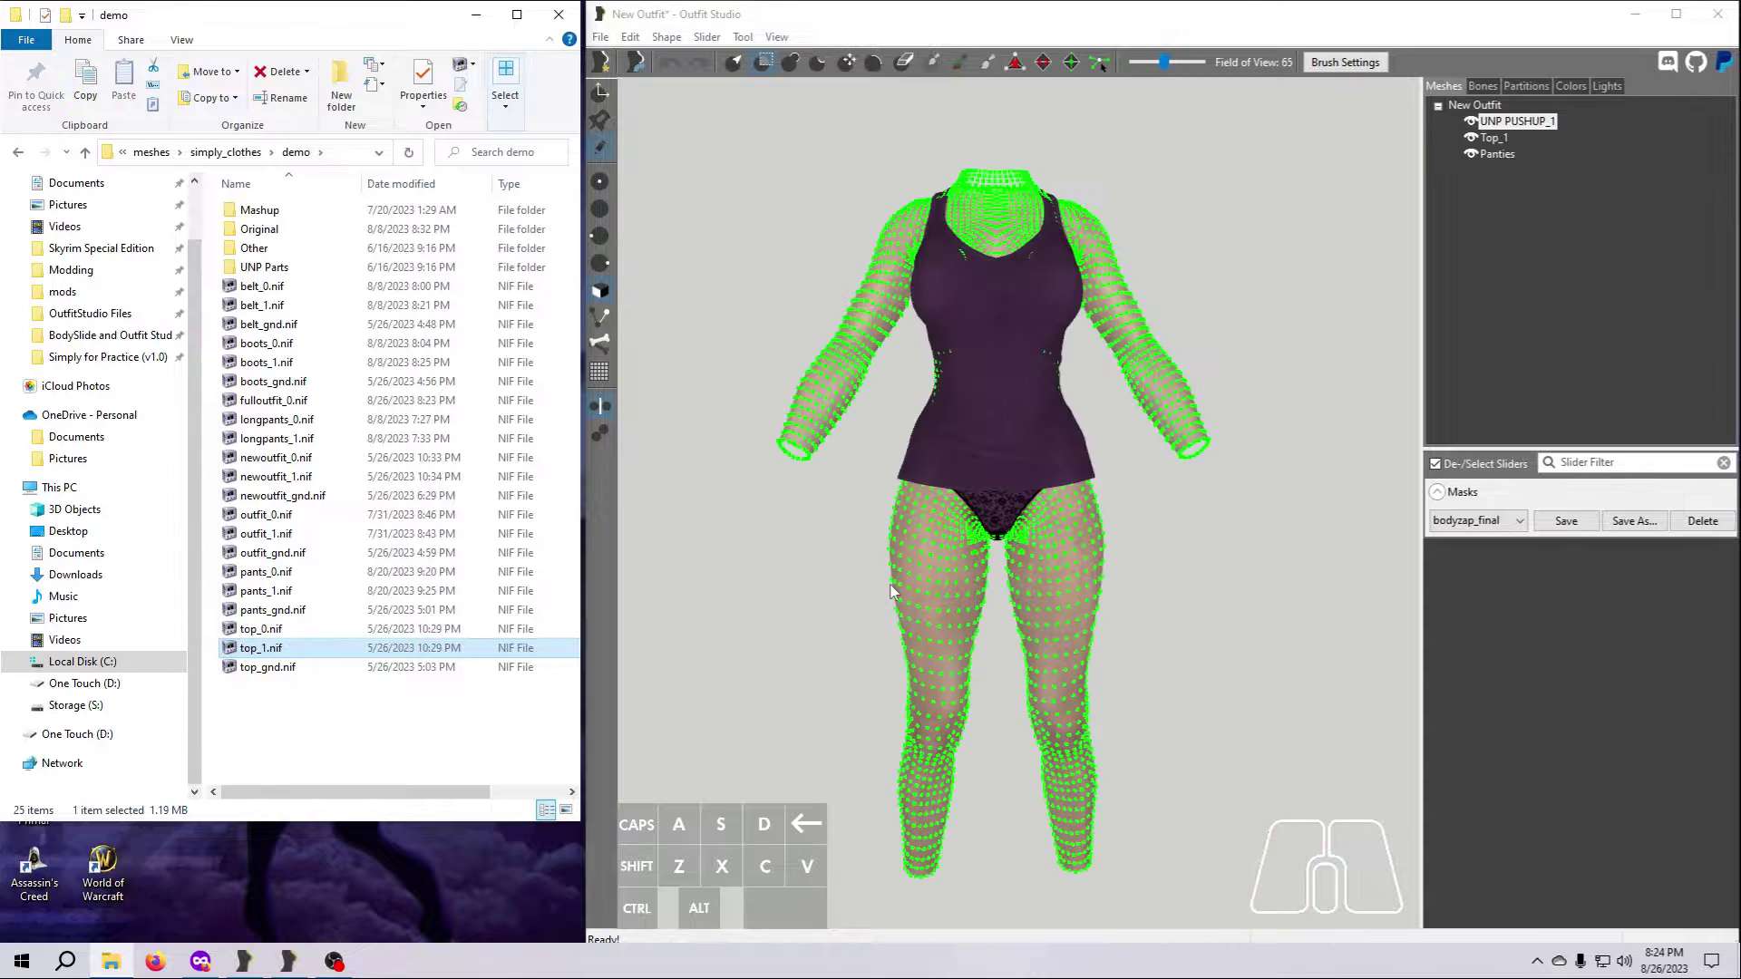
{"action": "double_click", "coordinate": [262, 229]}
{"action": "left_click_drag", "start_coordinate": [267, 344], "coordinate": [870, 533]}
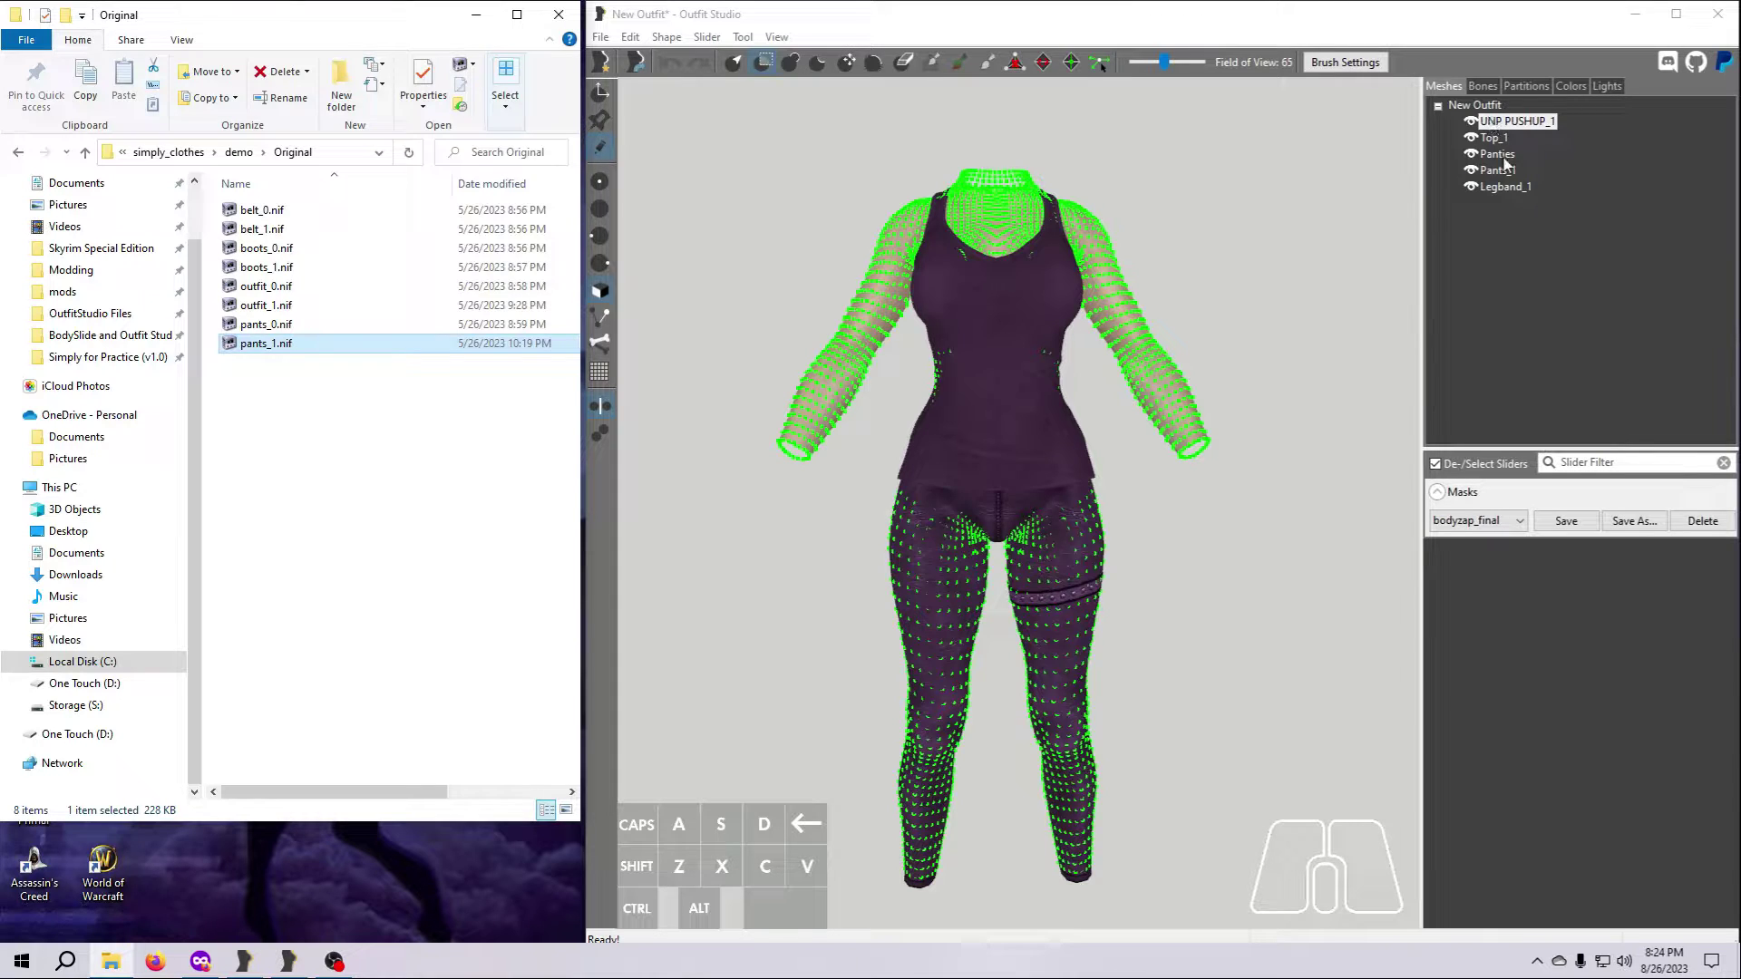
Check the partitions assigned to UNP PUSHUP_1, Top_1 and Panties
{"action": "left_click", "coordinate": [1526, 86]}
{"action": "left_click", "coordinate": [1444, 86]}
{"action": "left_click", "coordinate": [1493, 137]}
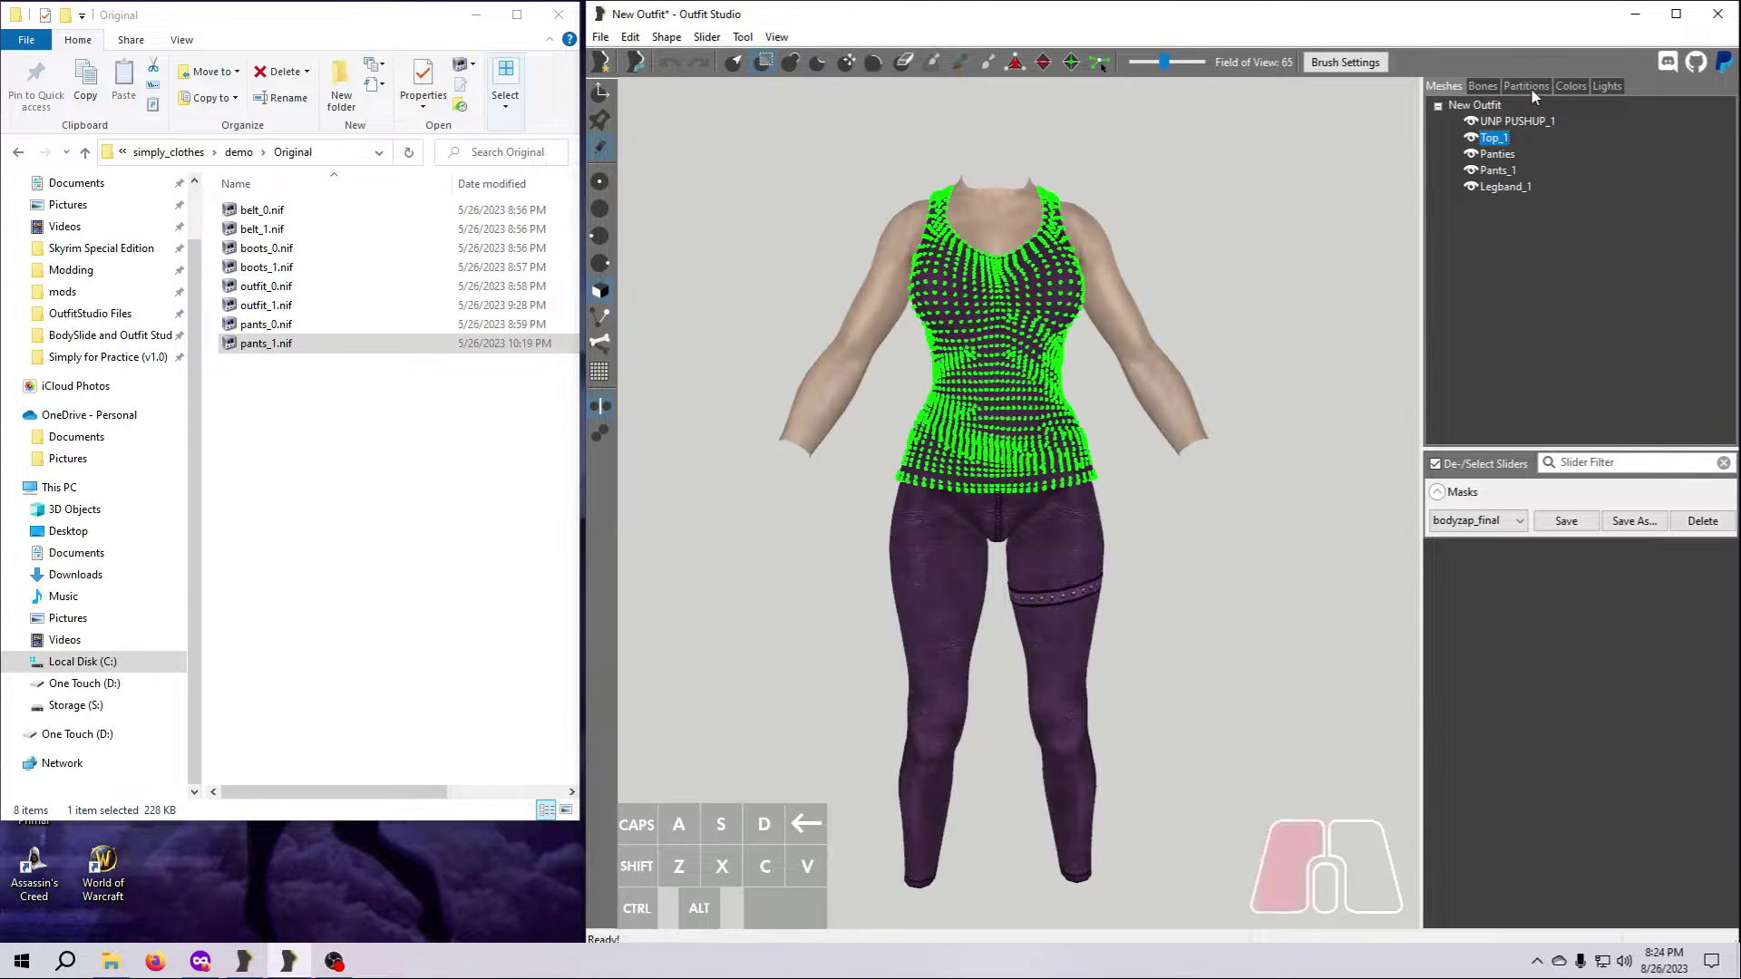
{"action": "left_click", "coordinate": [1527, 86]}
{"action": "left_click", "coordinate": [1444, 86]}
{"action": "left_click", "coordinate": [1498, 154]}
{"action": "left_click", "coordinate": [1527, 86]}
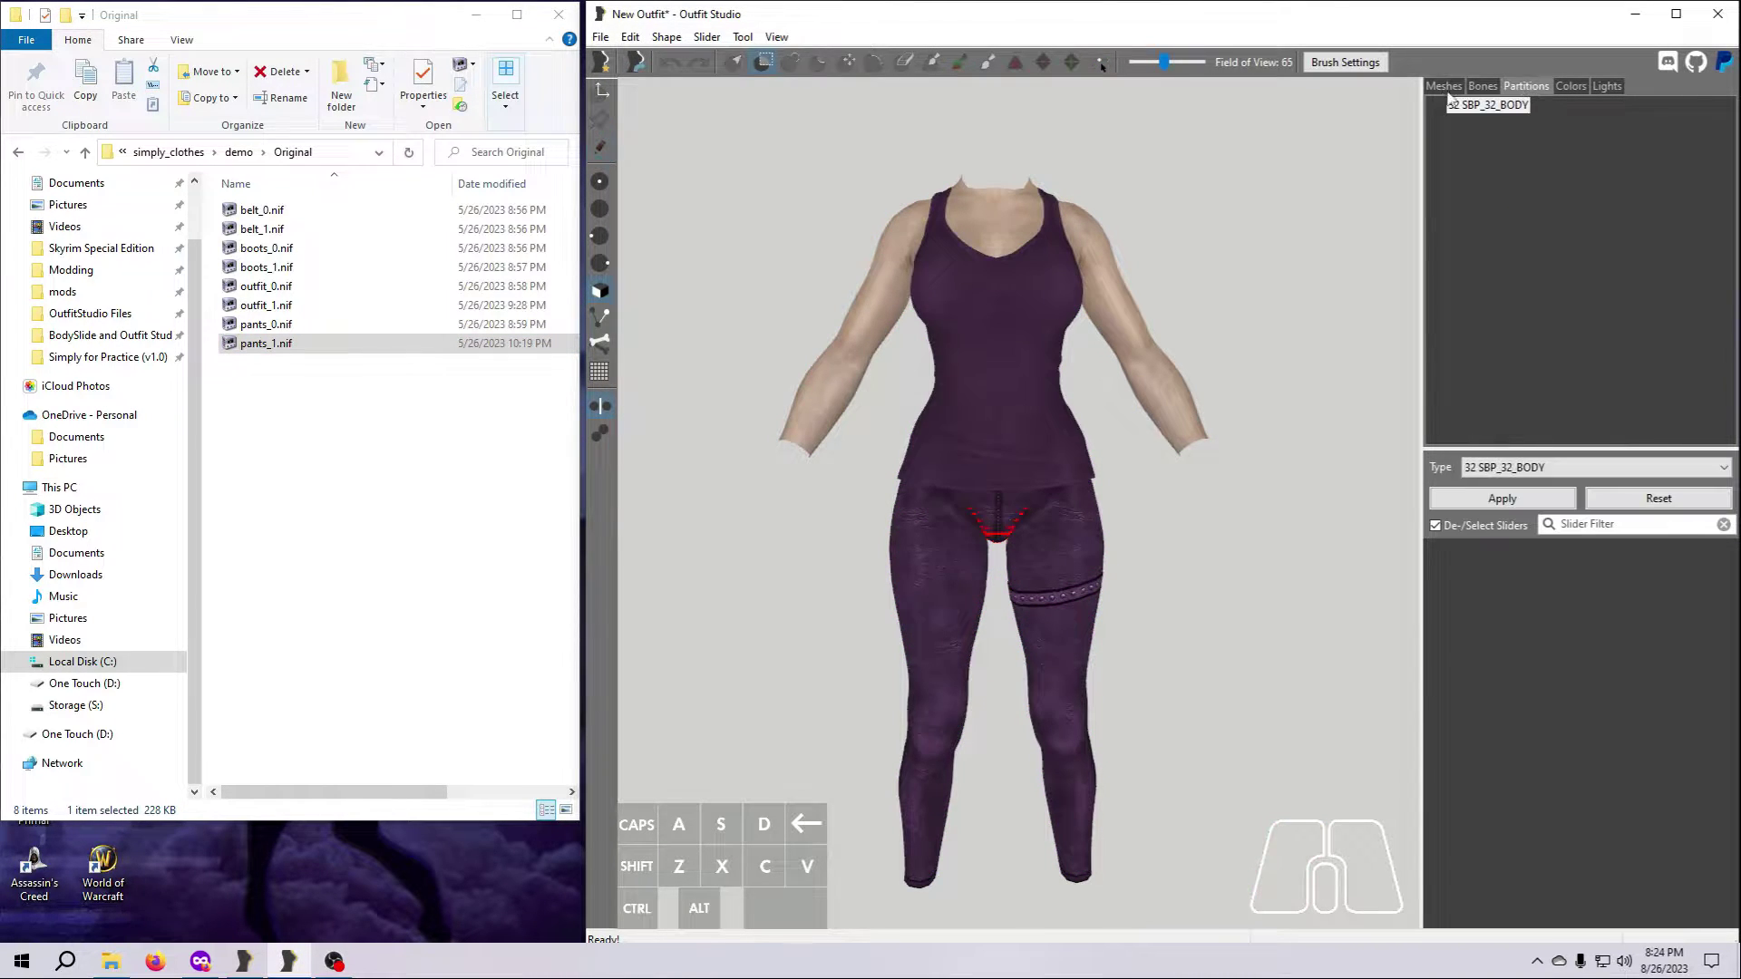
Set the partition type of Pants_1 to 32 SBP_32_BODY and apply it
{"action": "left_click", "coordinate": [1444, 86]}
{"action": "left_click", "coordinate": [1497, 170]}
{"action": "left_click", "coordinate": [1526, 86]}
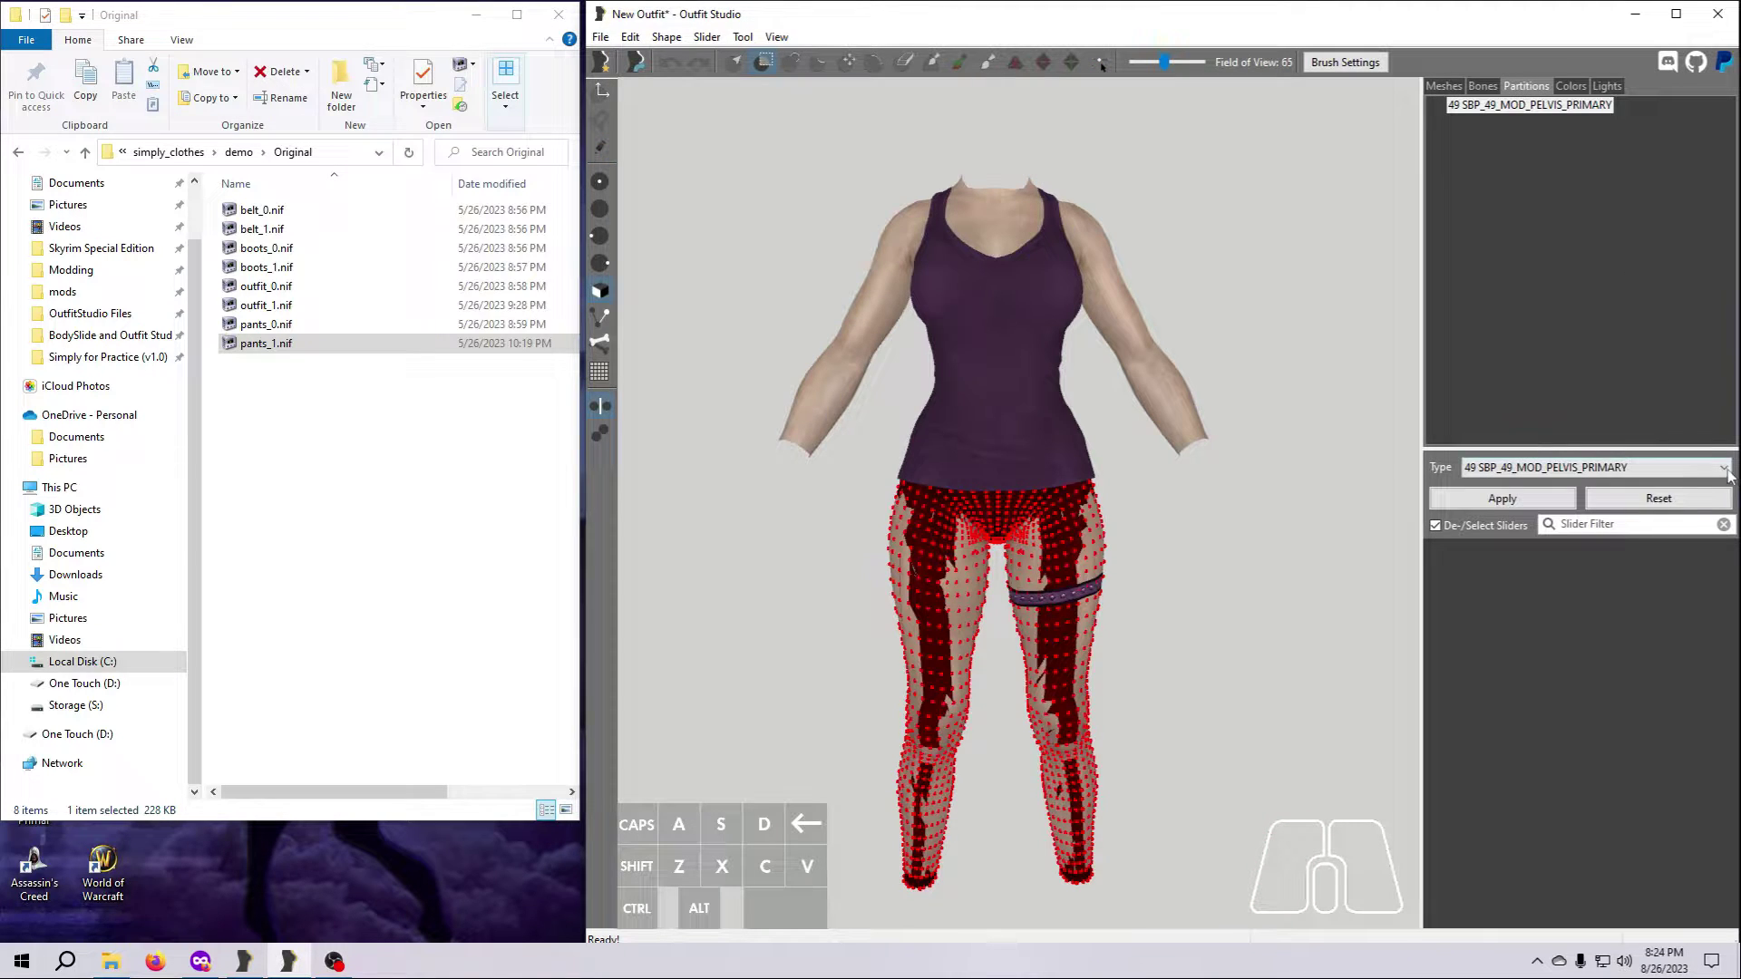
{"action": "left_click", "coordinate": [1596, 467]}
{"action": "scroll", "coordinate": [1596, 584], "scroll_direction": "up", "scroll_amount": 6}
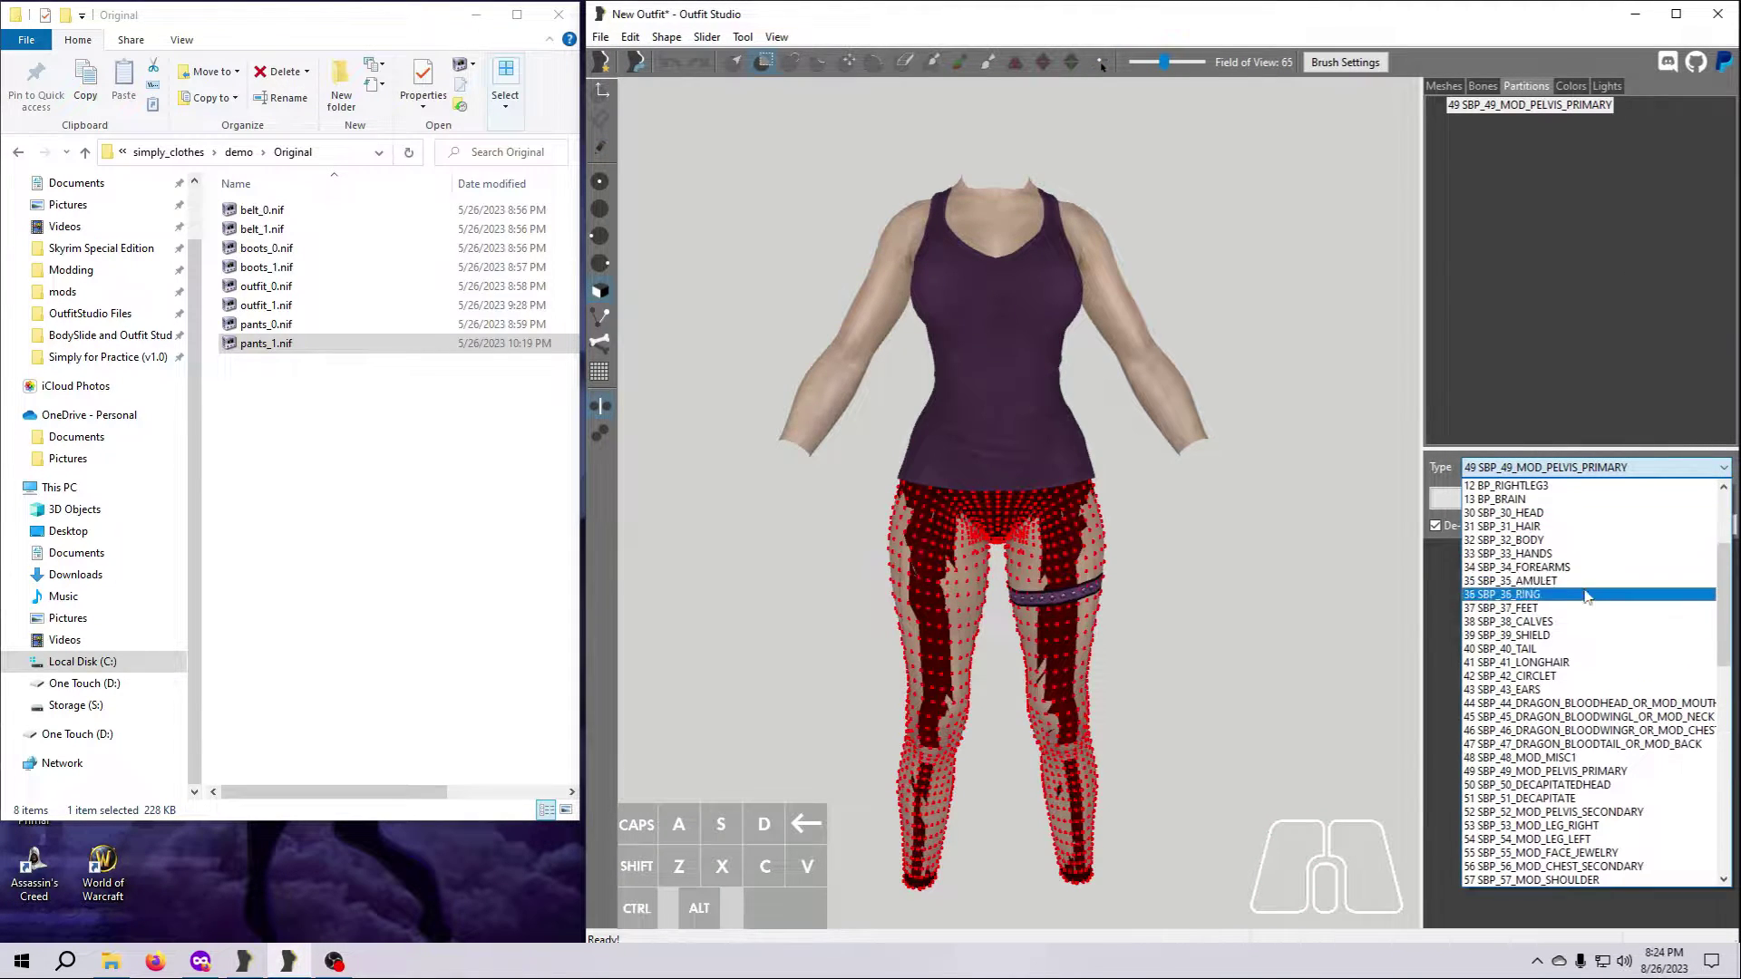
{"action": "left_click", "coordinate": [1533, 544]}
{"action": "left_click", "coordinate": [1503, 499]}
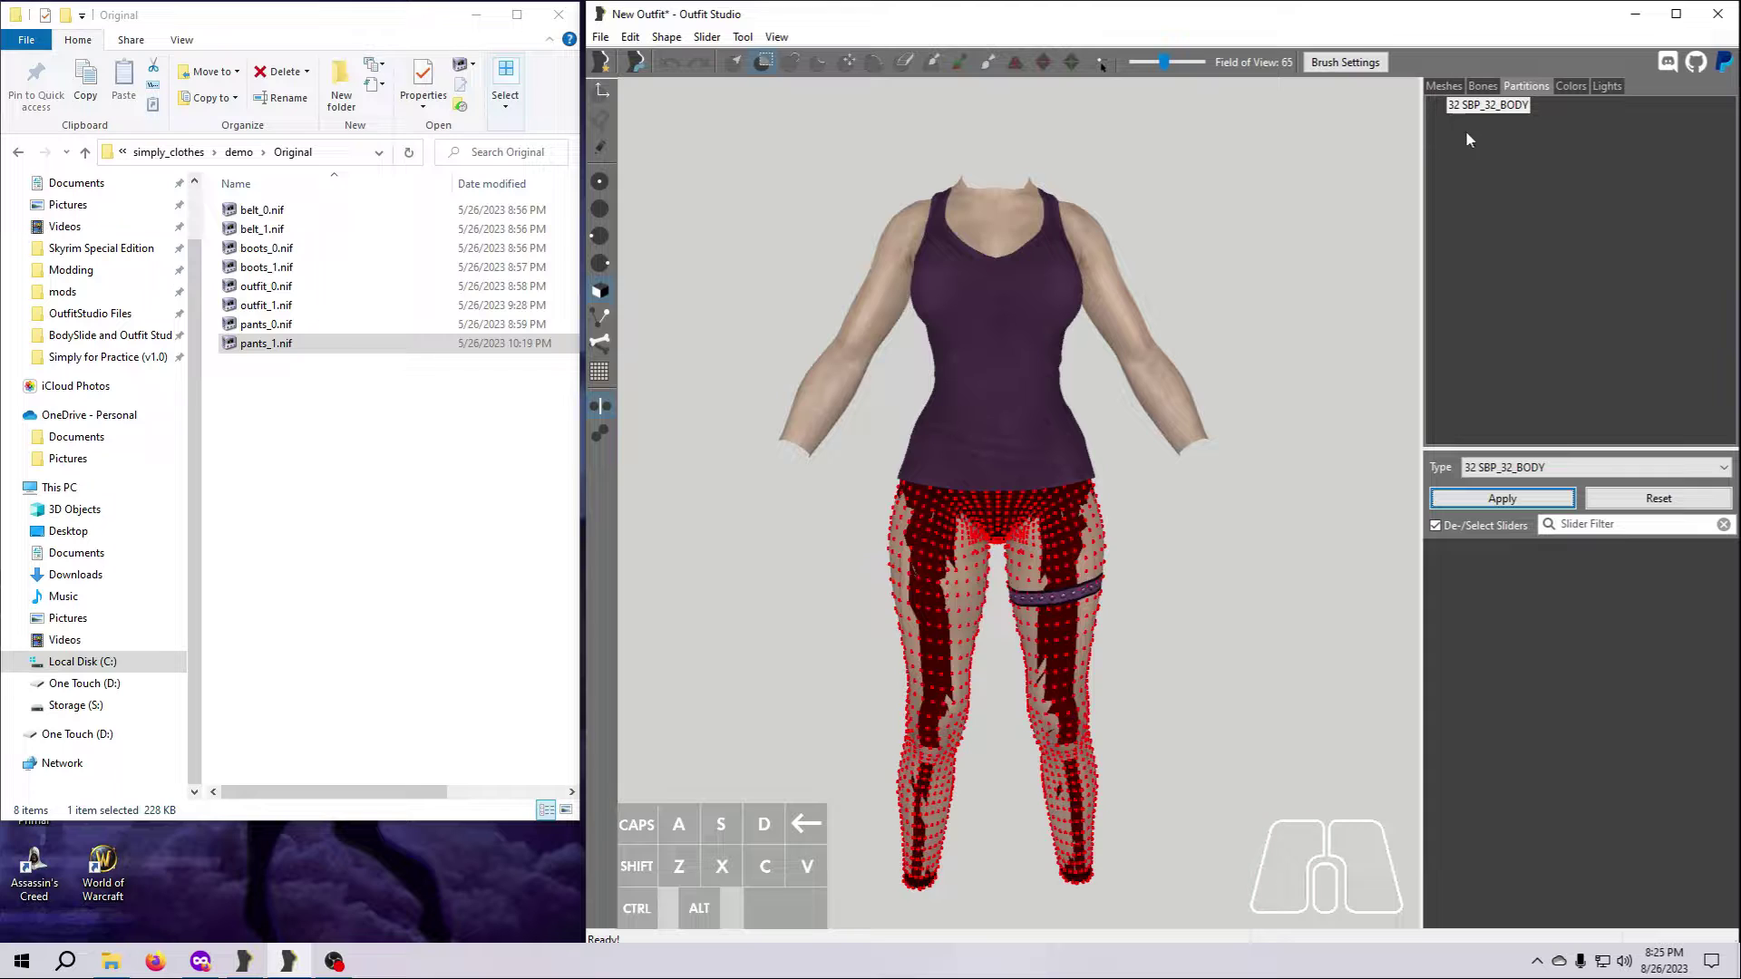
Set the partition type of Legband_1 to 32 SBP_32_BODY and apply it
{"action": "left_click", "coordinate": [1444, 87]}
{"action": "left_click", "coordinate": [1505, 193]}
{"action": "left_click", "coordinate": [1526, 86]}
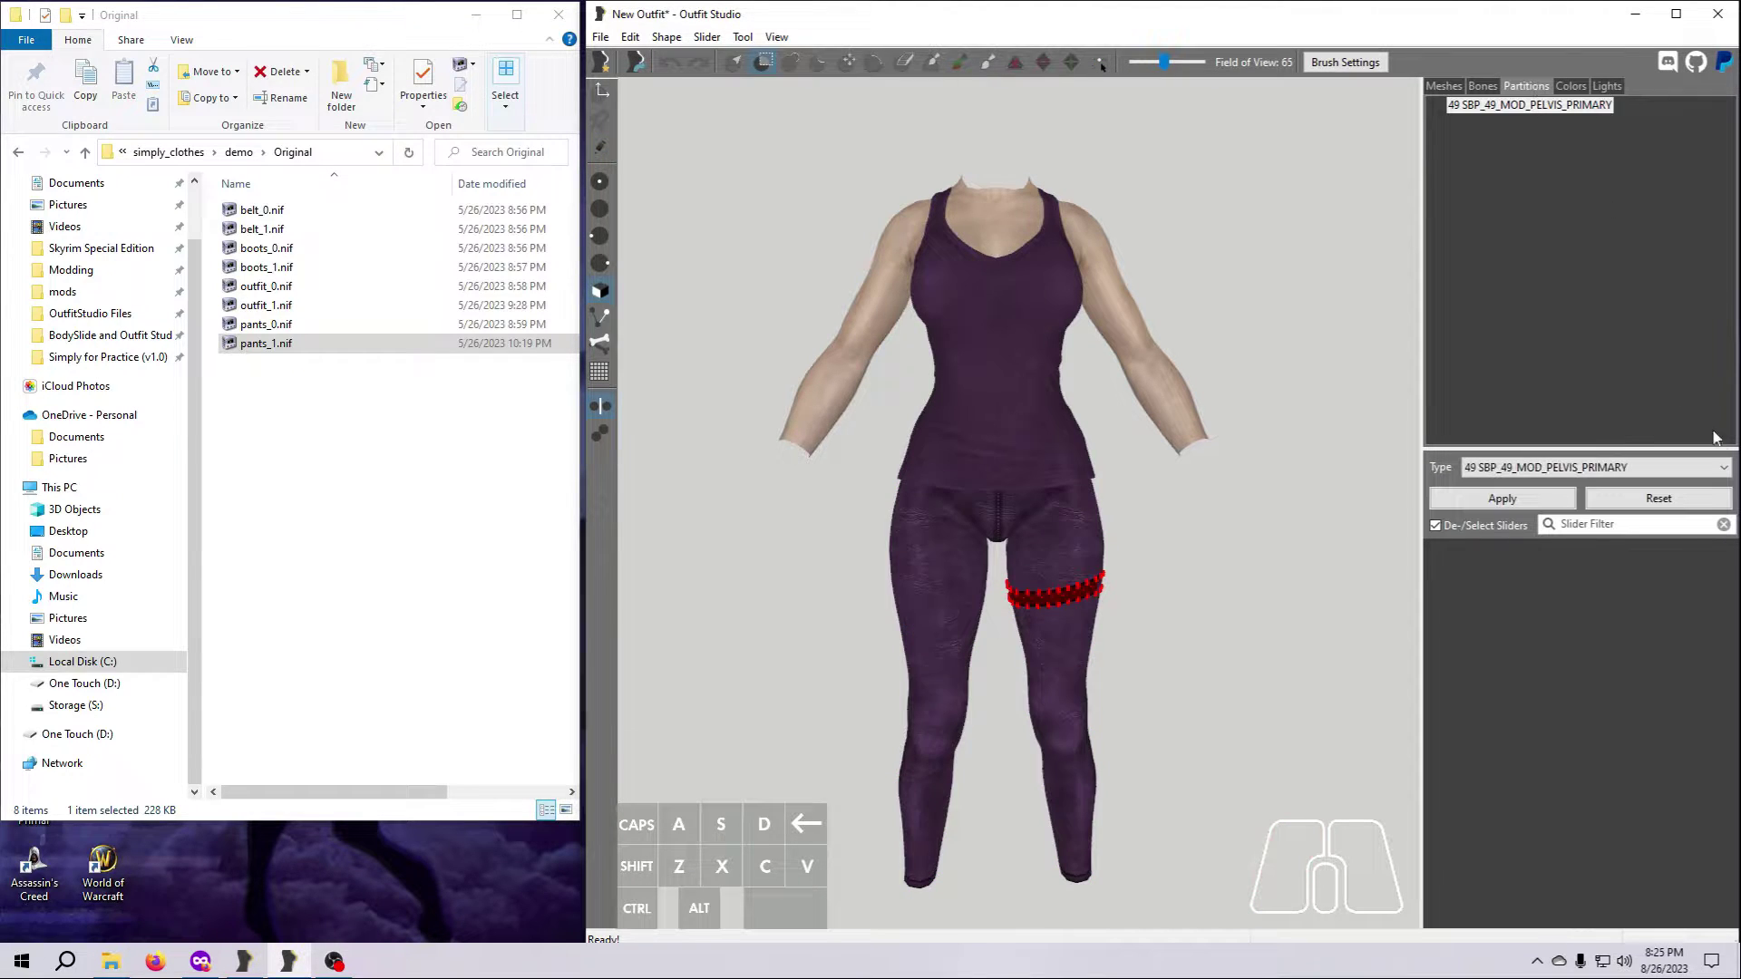
{"action": "left_click", "coordinate": [1723, 468]}
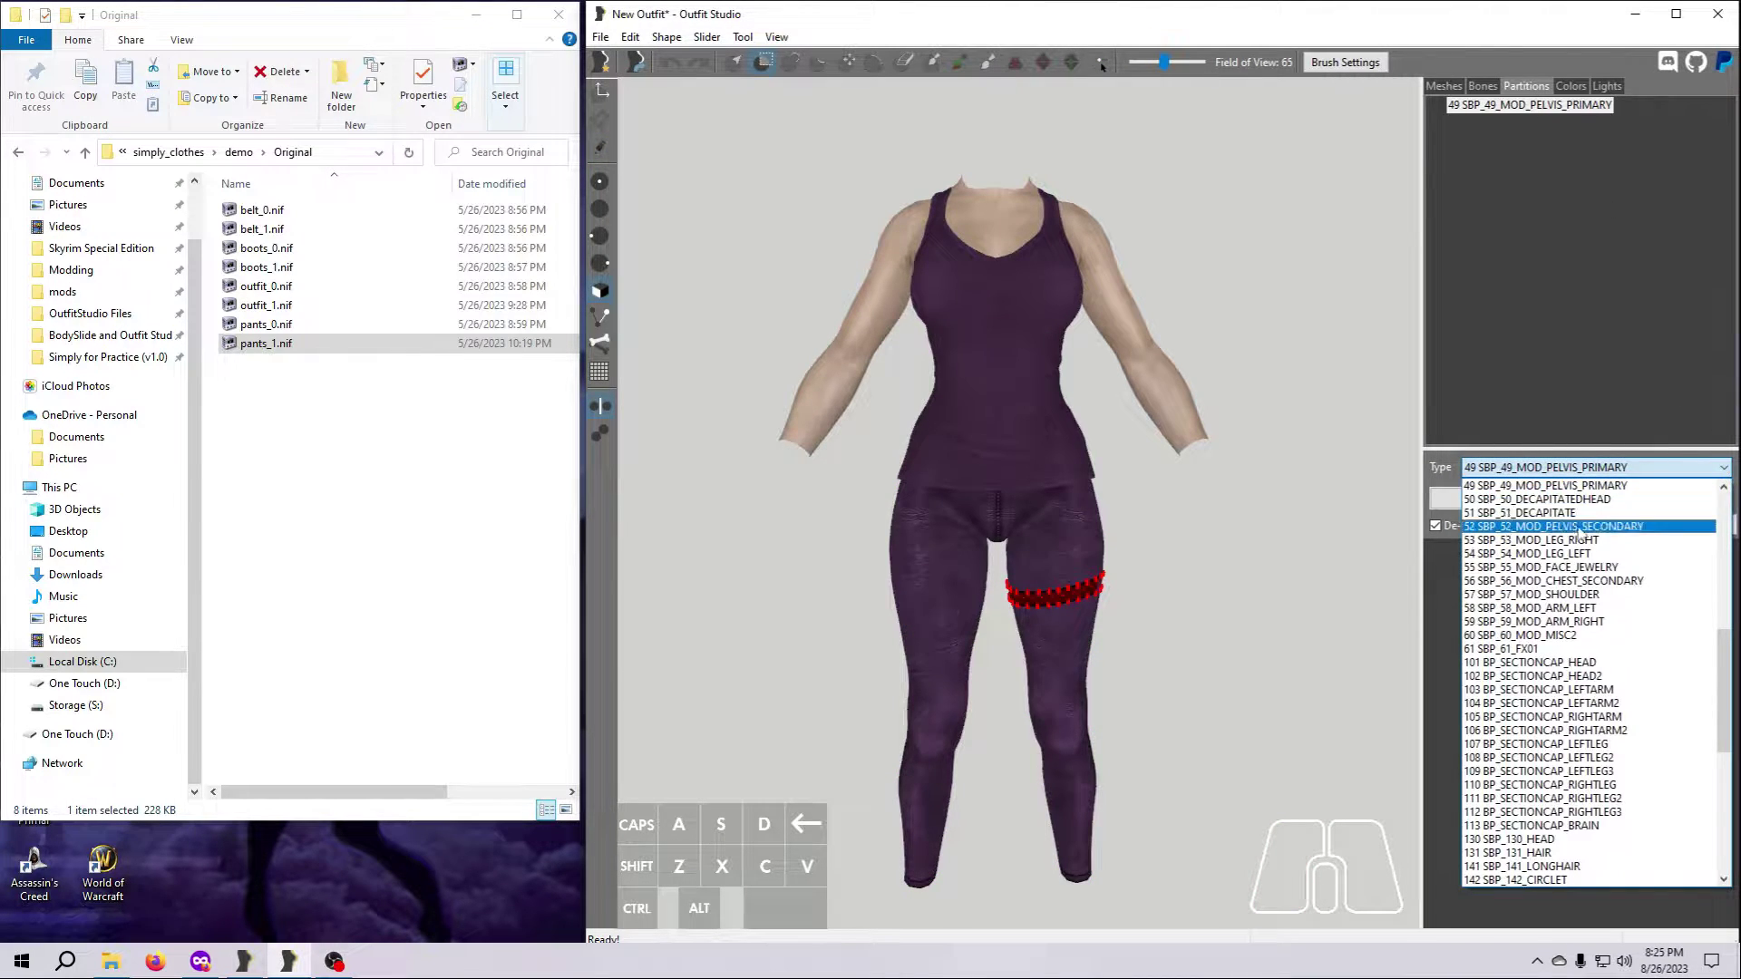
{"action": "scroll", "coordinate": [1566, 581], "scroll_direction": "up", "scroll_amount": 10}
{"action": "scroll", "coordinate": [1566, 581], "scroll_direction": "up", "scroll_amount": 1}
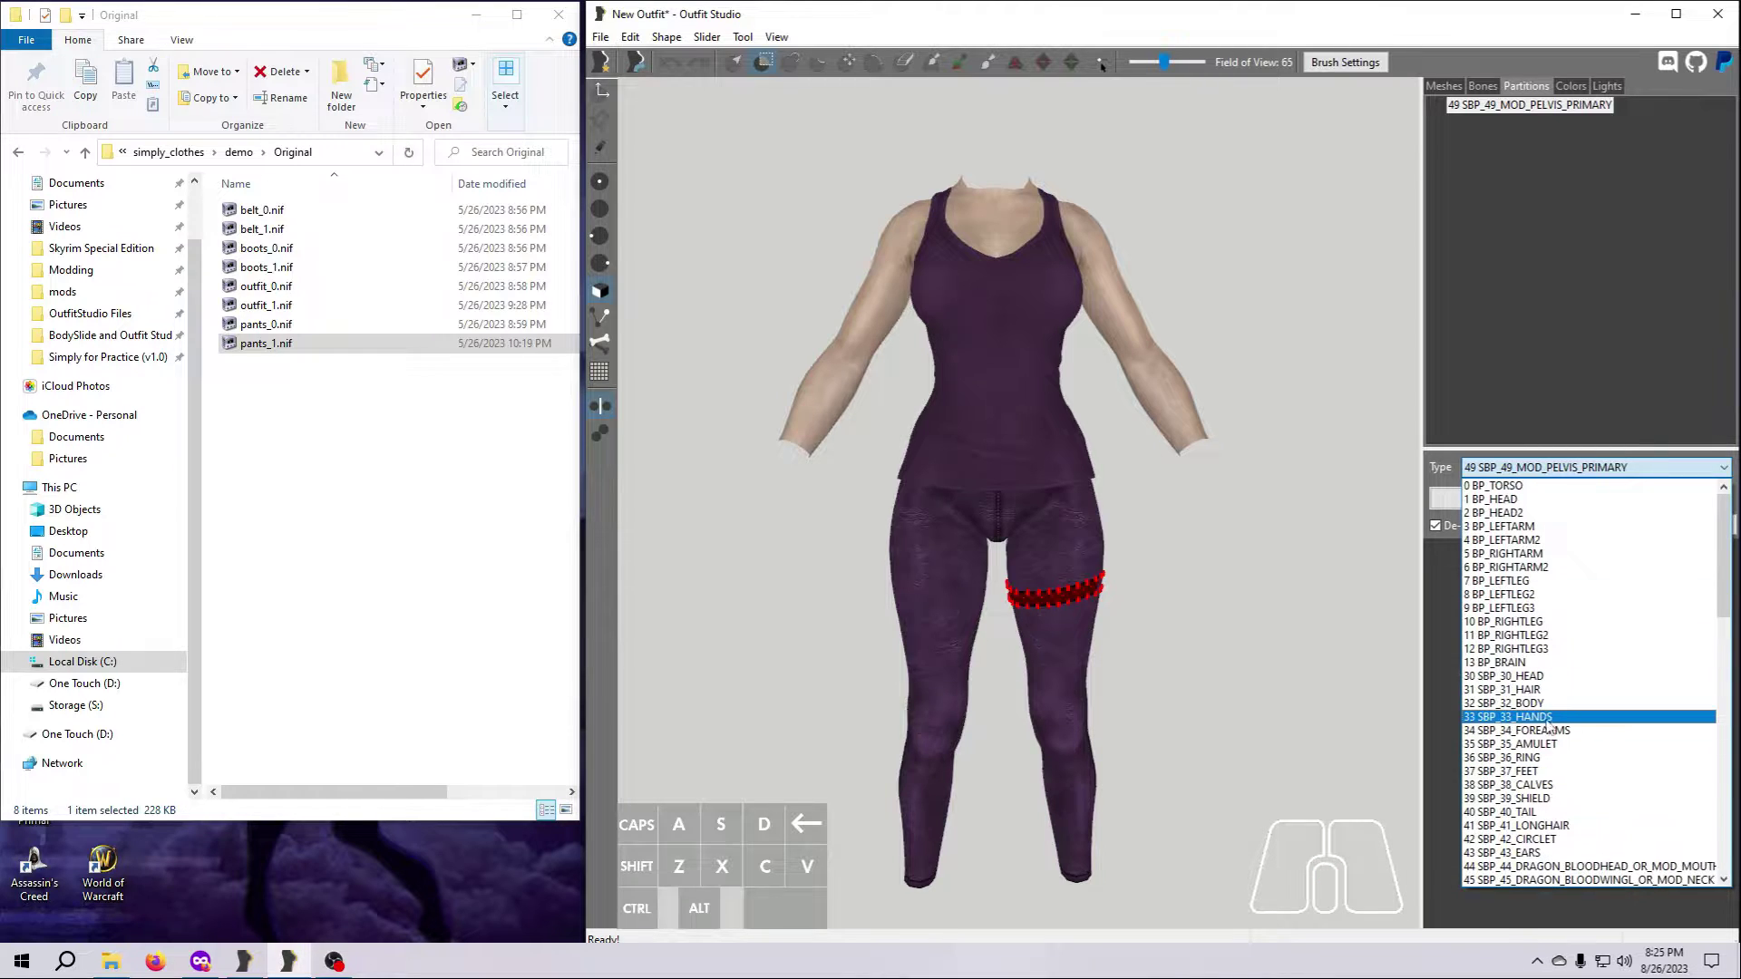
{"action": "left_click", "coordinate": [1534, 701]}
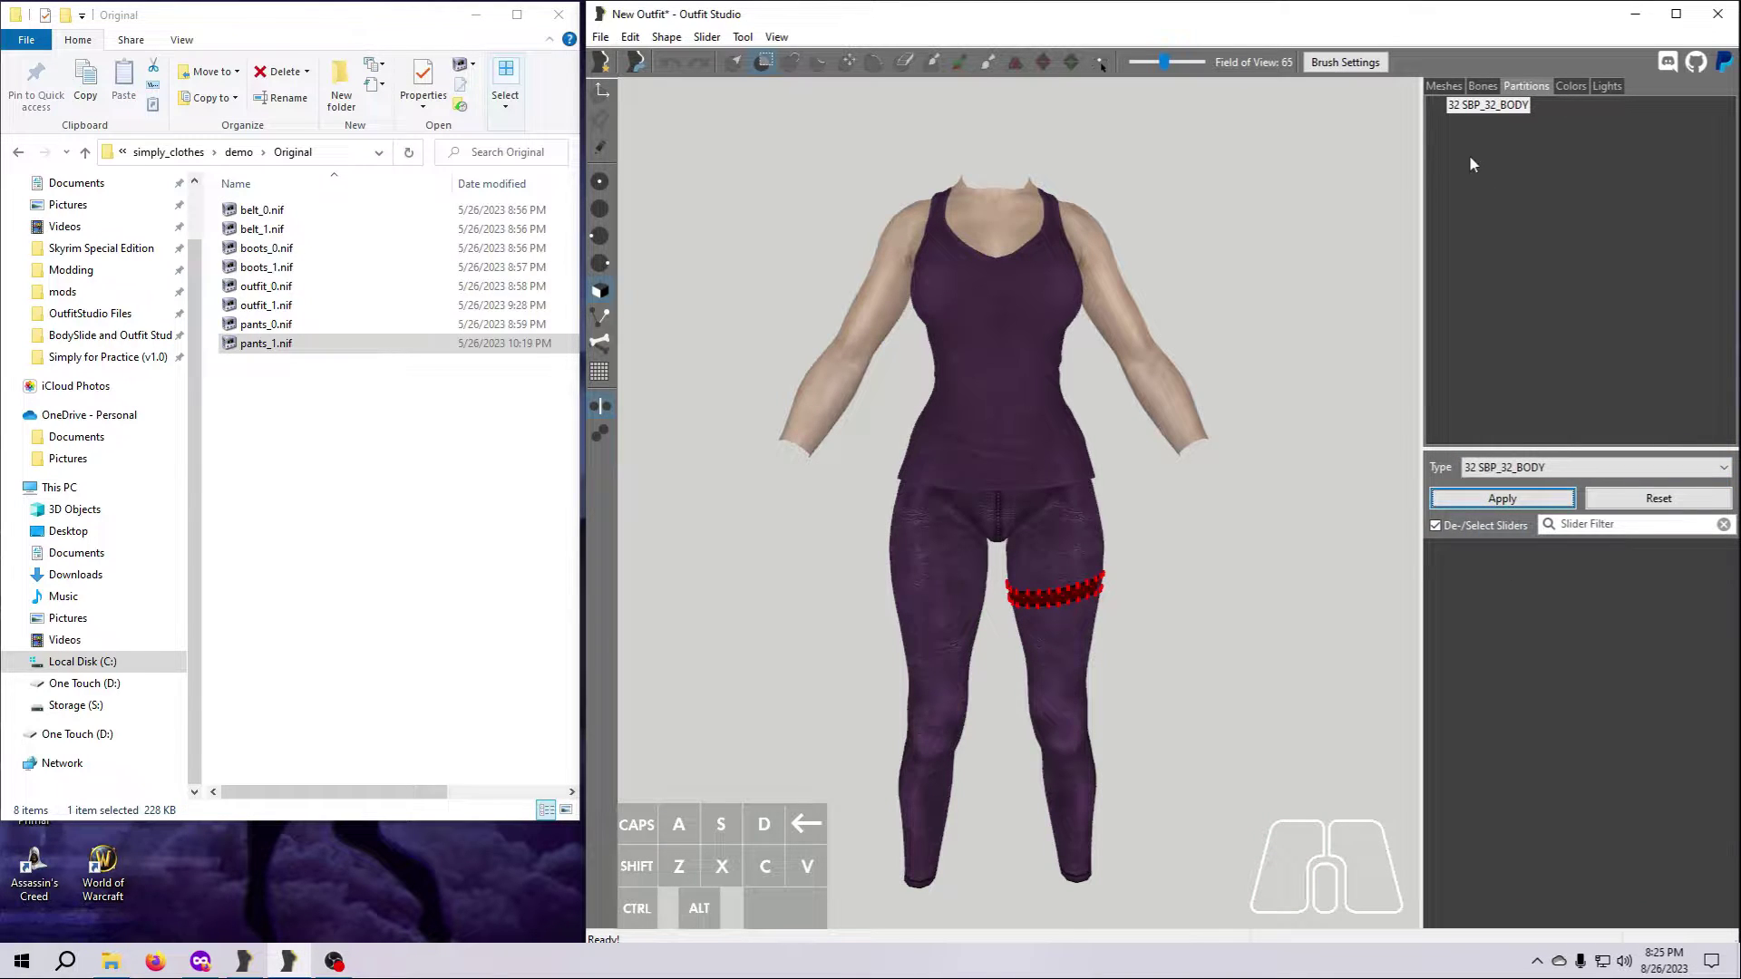
Try to load the saved masks bodyzap and bodyzap_final on the UNP PUSHUP_1 shape
{"action": "left_click", "coordinate": [1443, 86]}
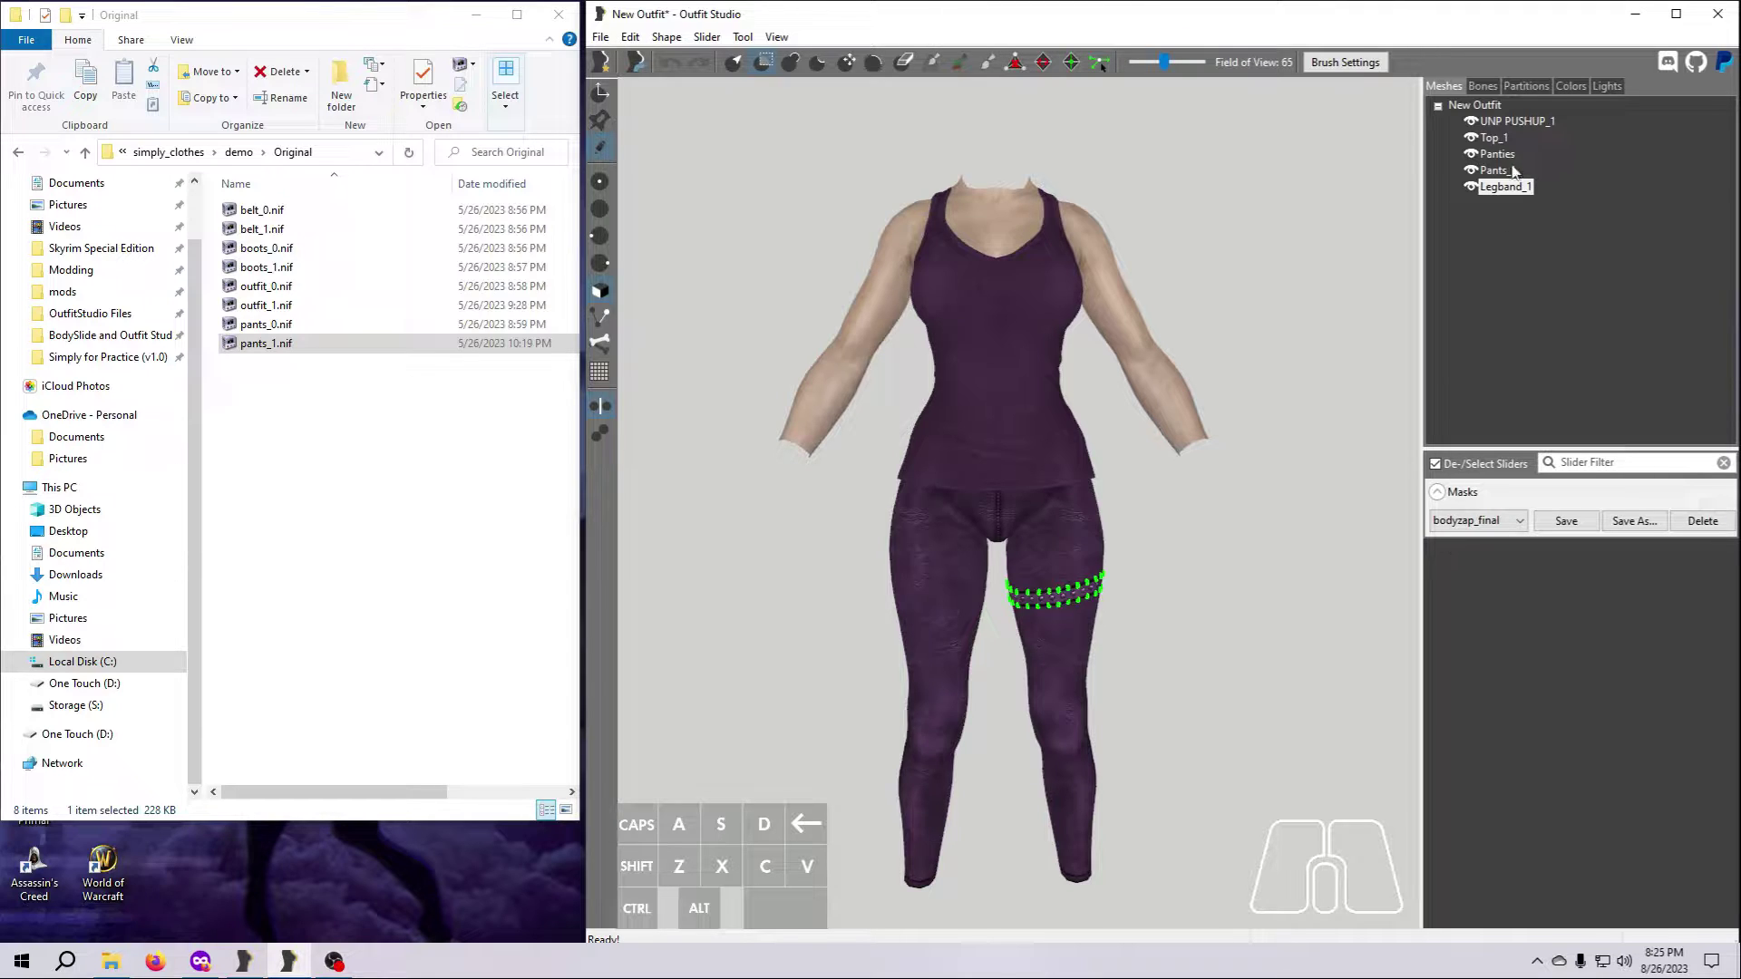
{"action": "left_click", "coordinate": [1516, 122]}
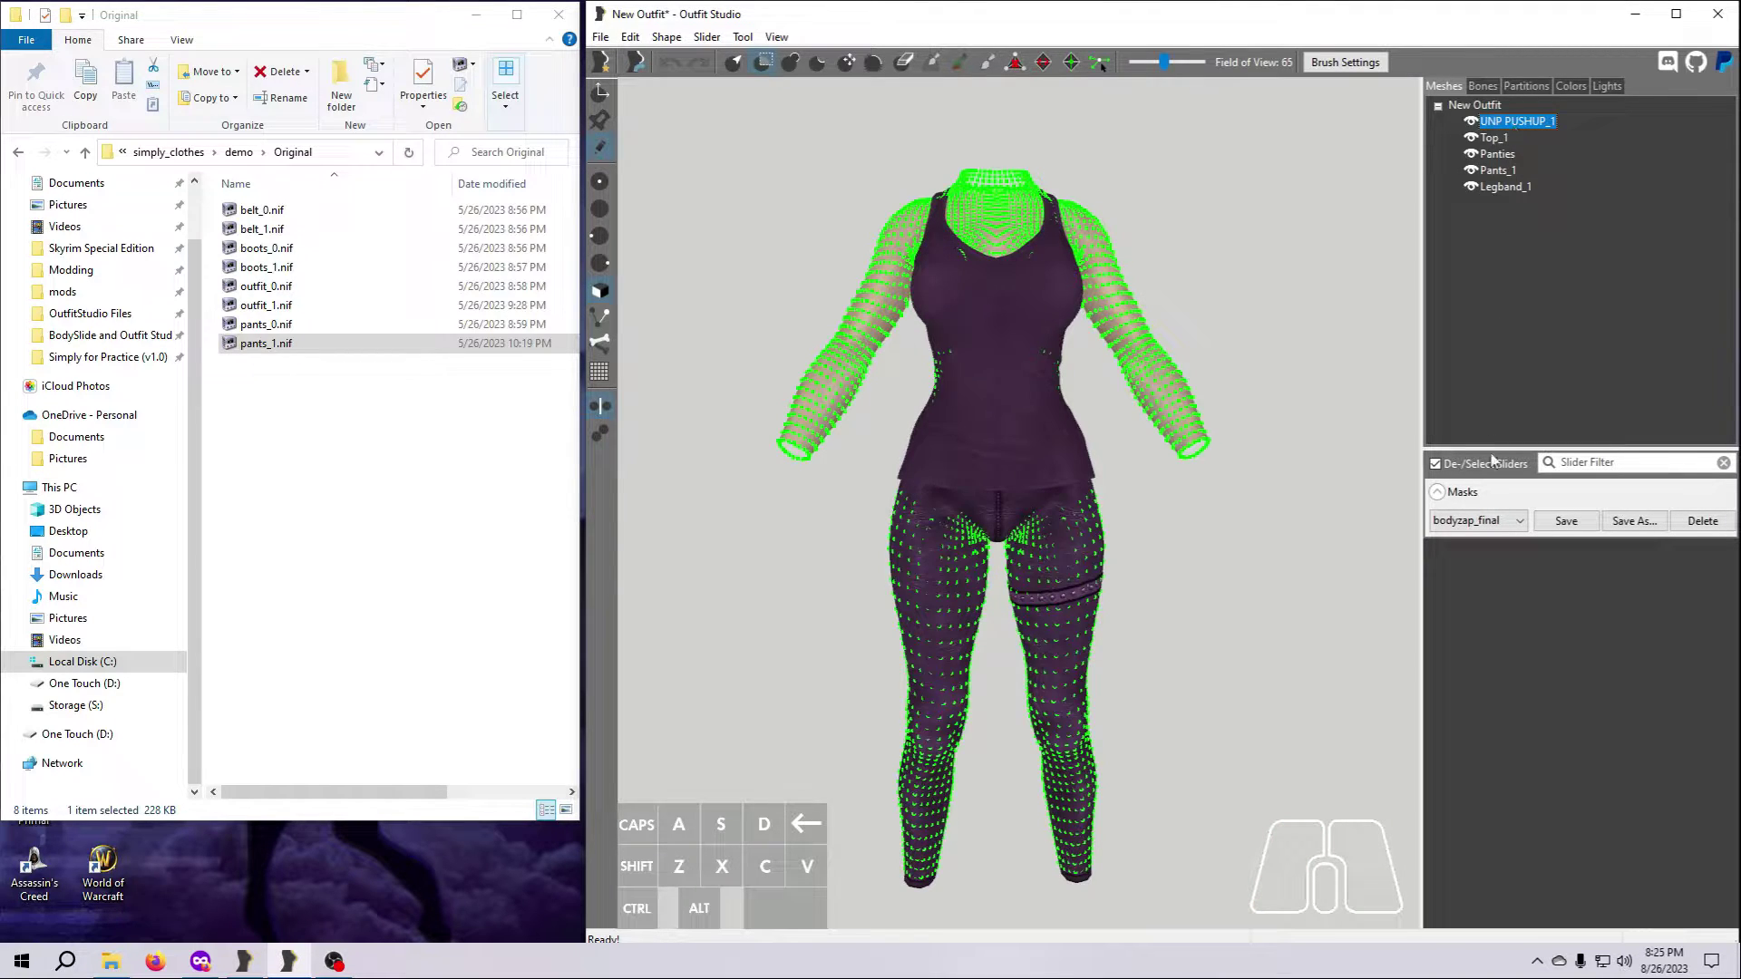
{"action": "left_click", "coordinate": [1520, 521]}
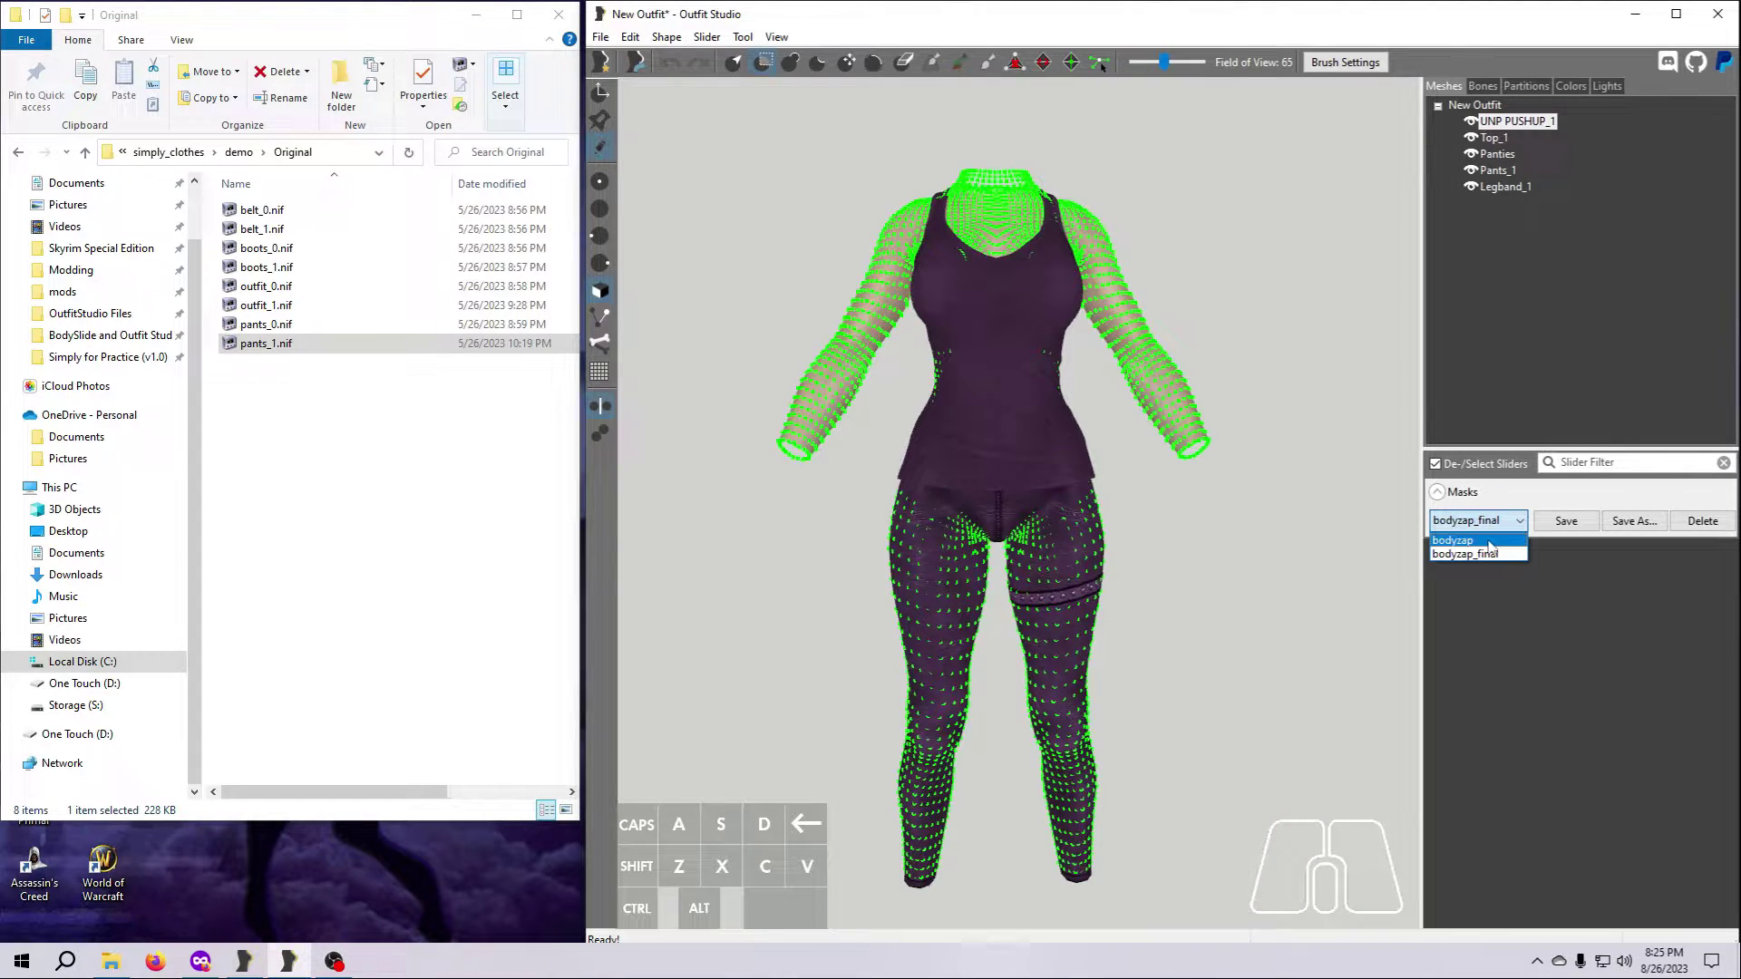
{"action": "left_click", "coordinate": [1490, 542]}
{"action": "left_click", "coordinate": [1521, 523]}
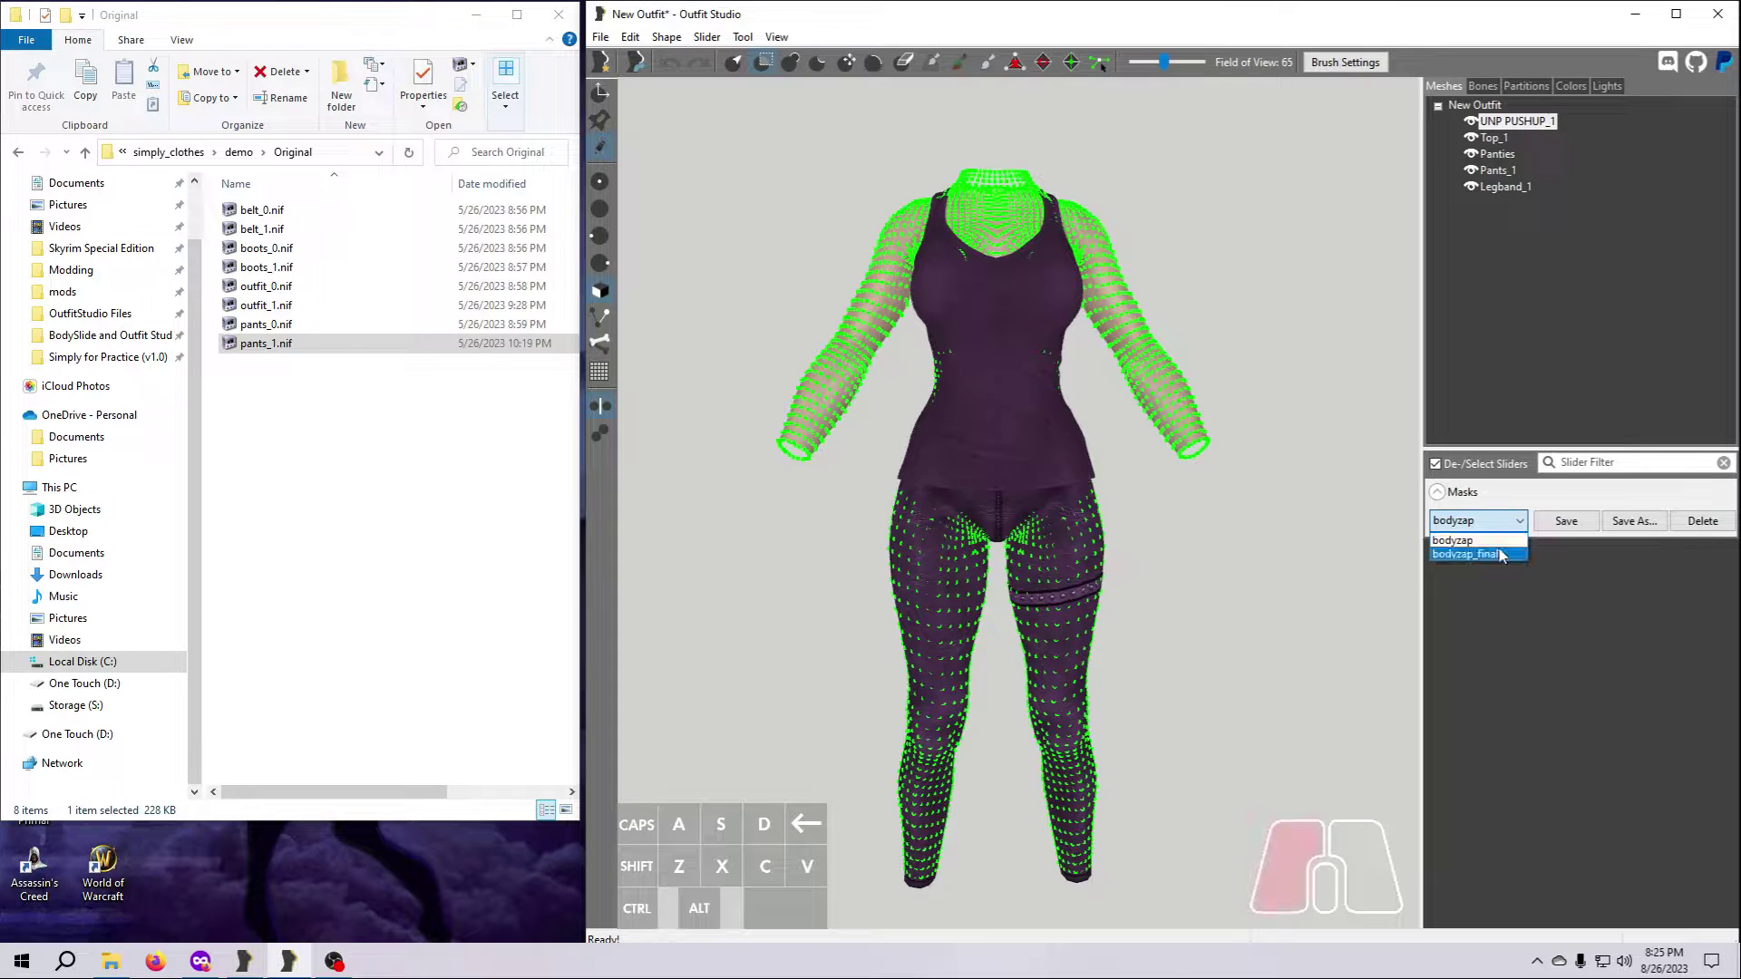
{"action": "left_click", "coordinate": [1500, 553]}
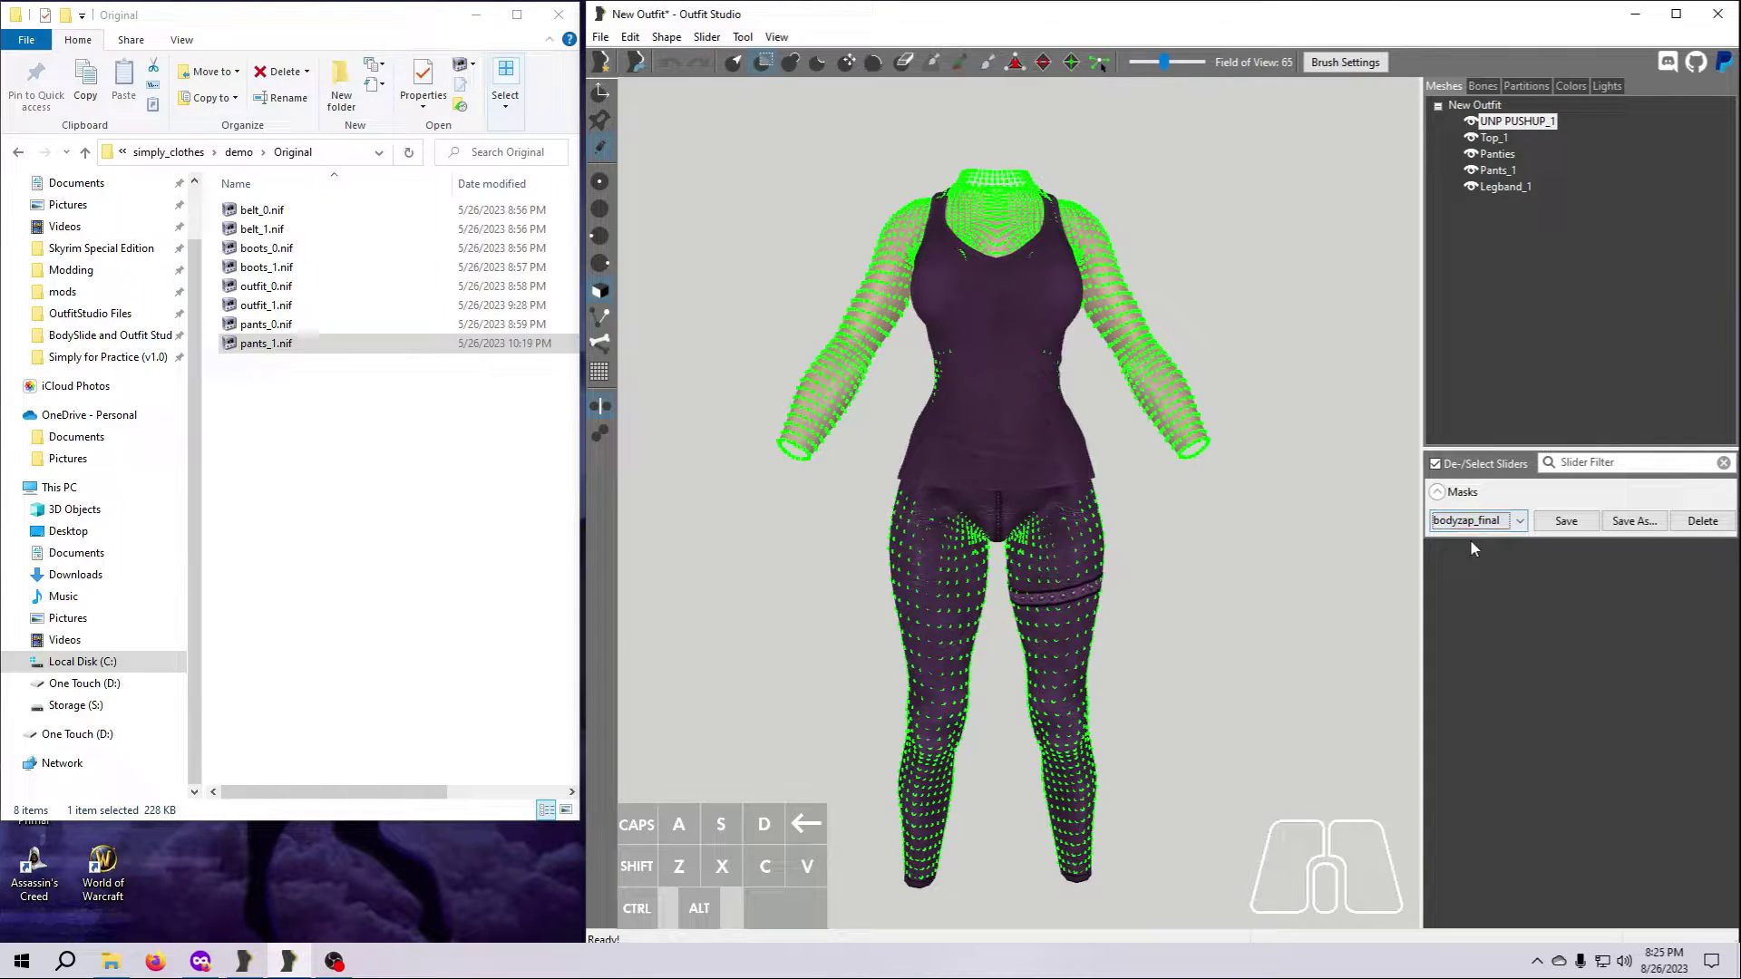
Rename the UNP PUSHUP_1 shape to Body
{"action": "right_click", "coordinate": [1512, 122]}
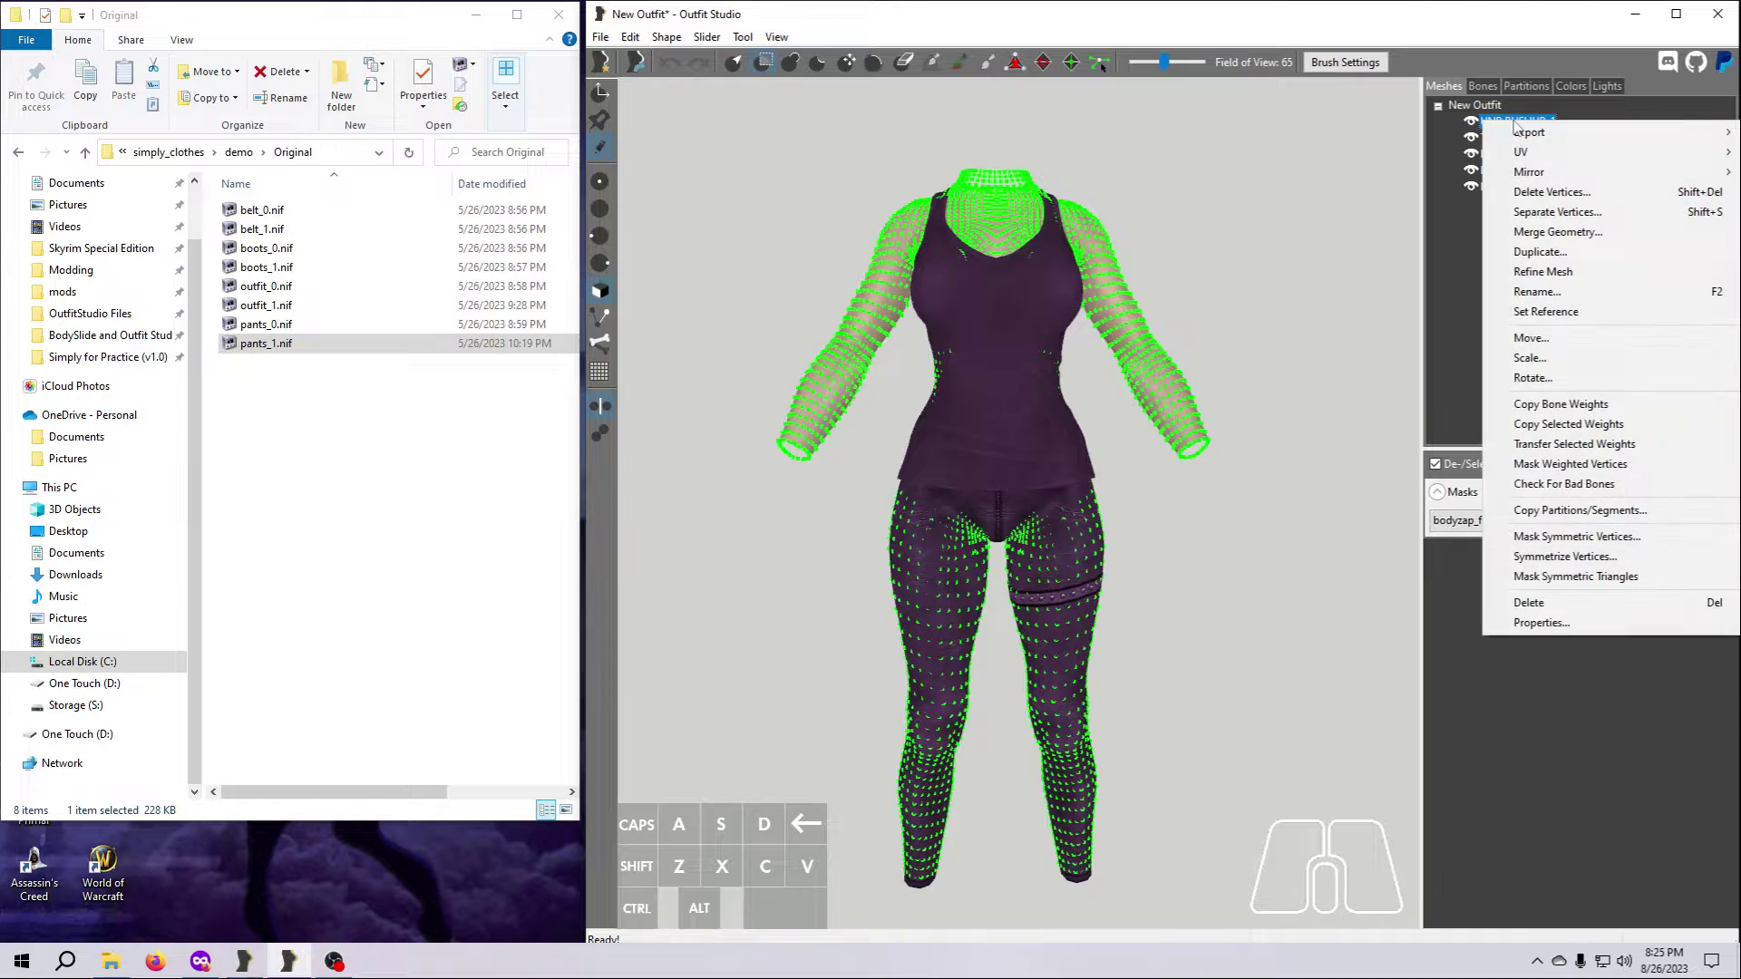
{"action": "left_click", "coordinate": [1535, 292]}
{"action": "type", "text": "Body"}
{"action": "key", "text": "Return"}
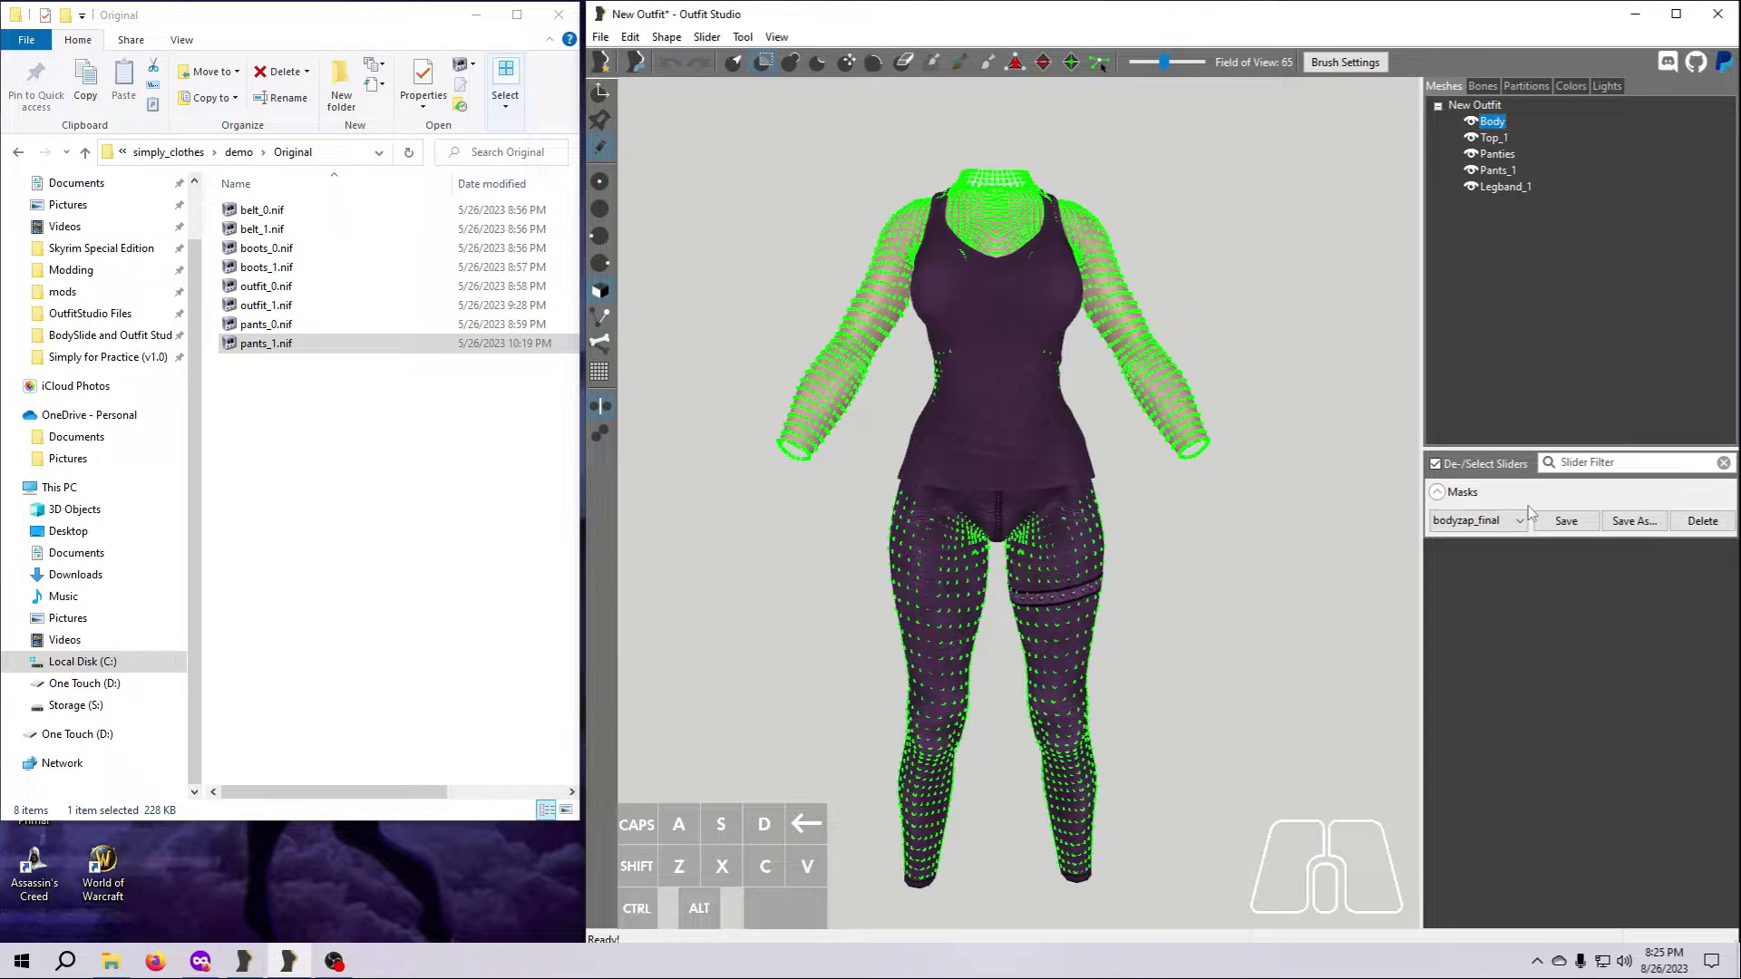
Display Top_1 and Pants_1 as wireframes over the body
{"action": "left_click", "coordinate": [1470, 137]}
{"action": "left_click", "coordinate": [1471, 138]}
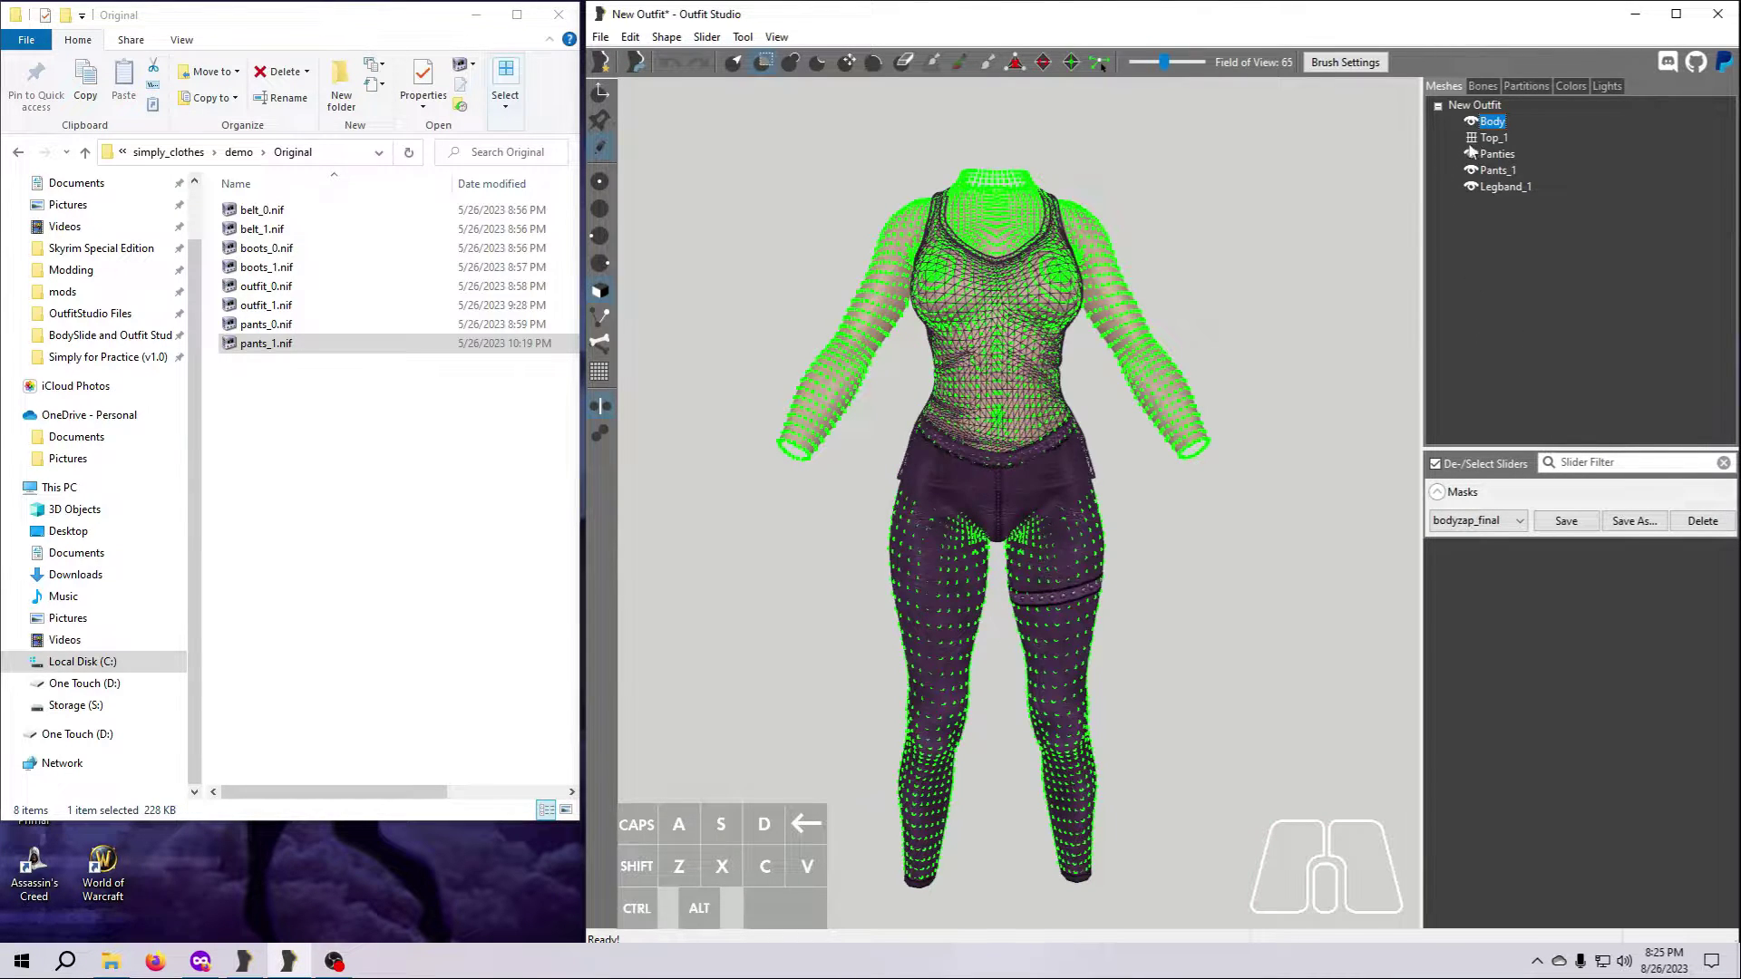
{"action": "left_click", "coordinate": [1472, 170]}
{"action": "left_click", "coordinate": [1472, 171]}
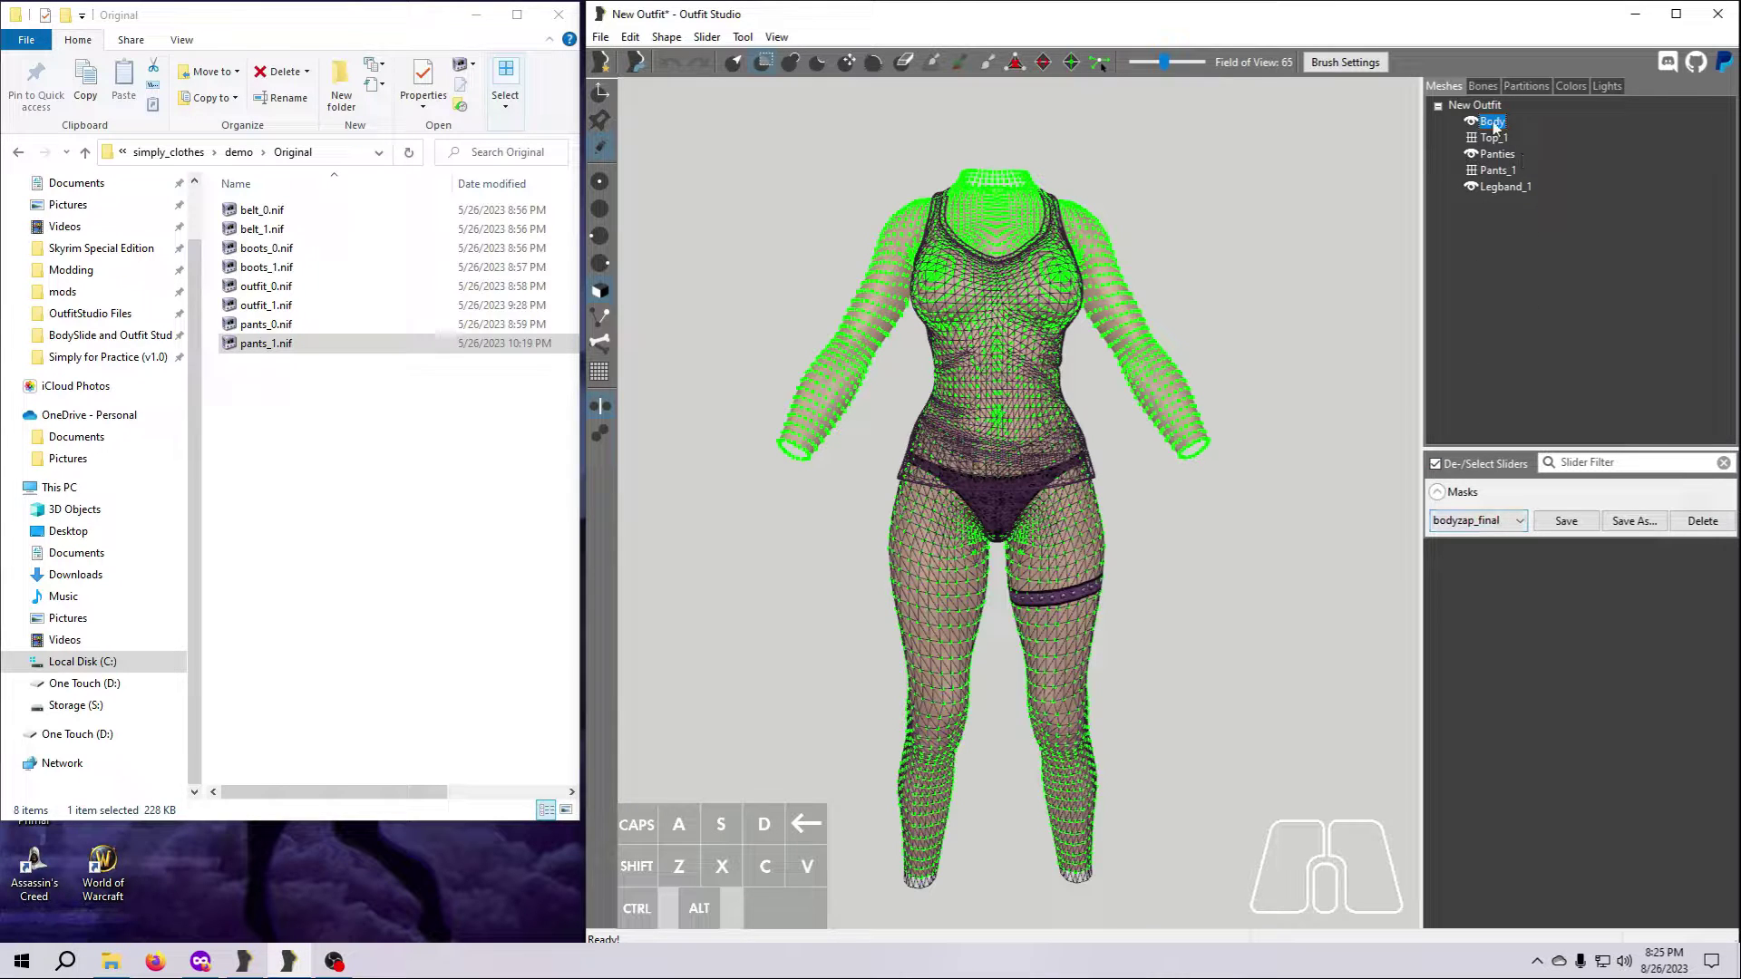
Load the bodyzap mask on Body, inspect its back, and switch to the bodyzap_final mask
{"action": "left_click", "coordinate": [1518, 524]}
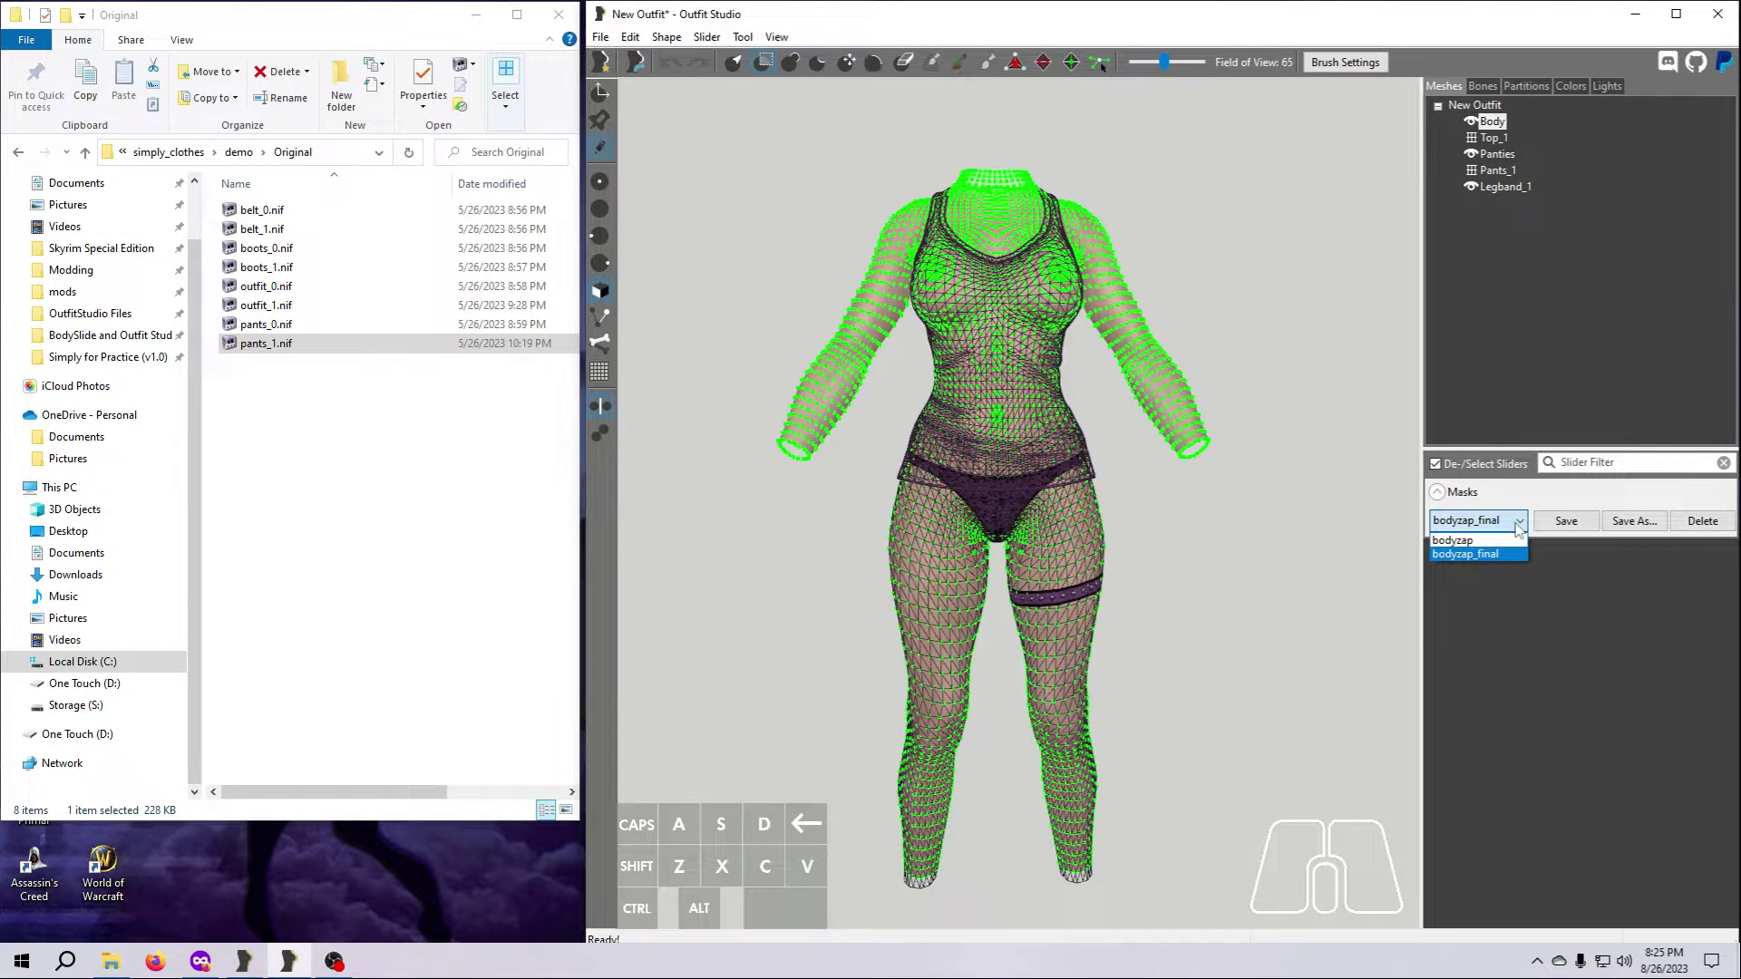
{"action": "left_click", "coordinate": [1494, 540]}
{"action": "right_click_drag", "start_coordinate": [1283, 676], "coordinate": [1013, 684]}
{"action": "left_click", "coordinate": [1487, 521]}
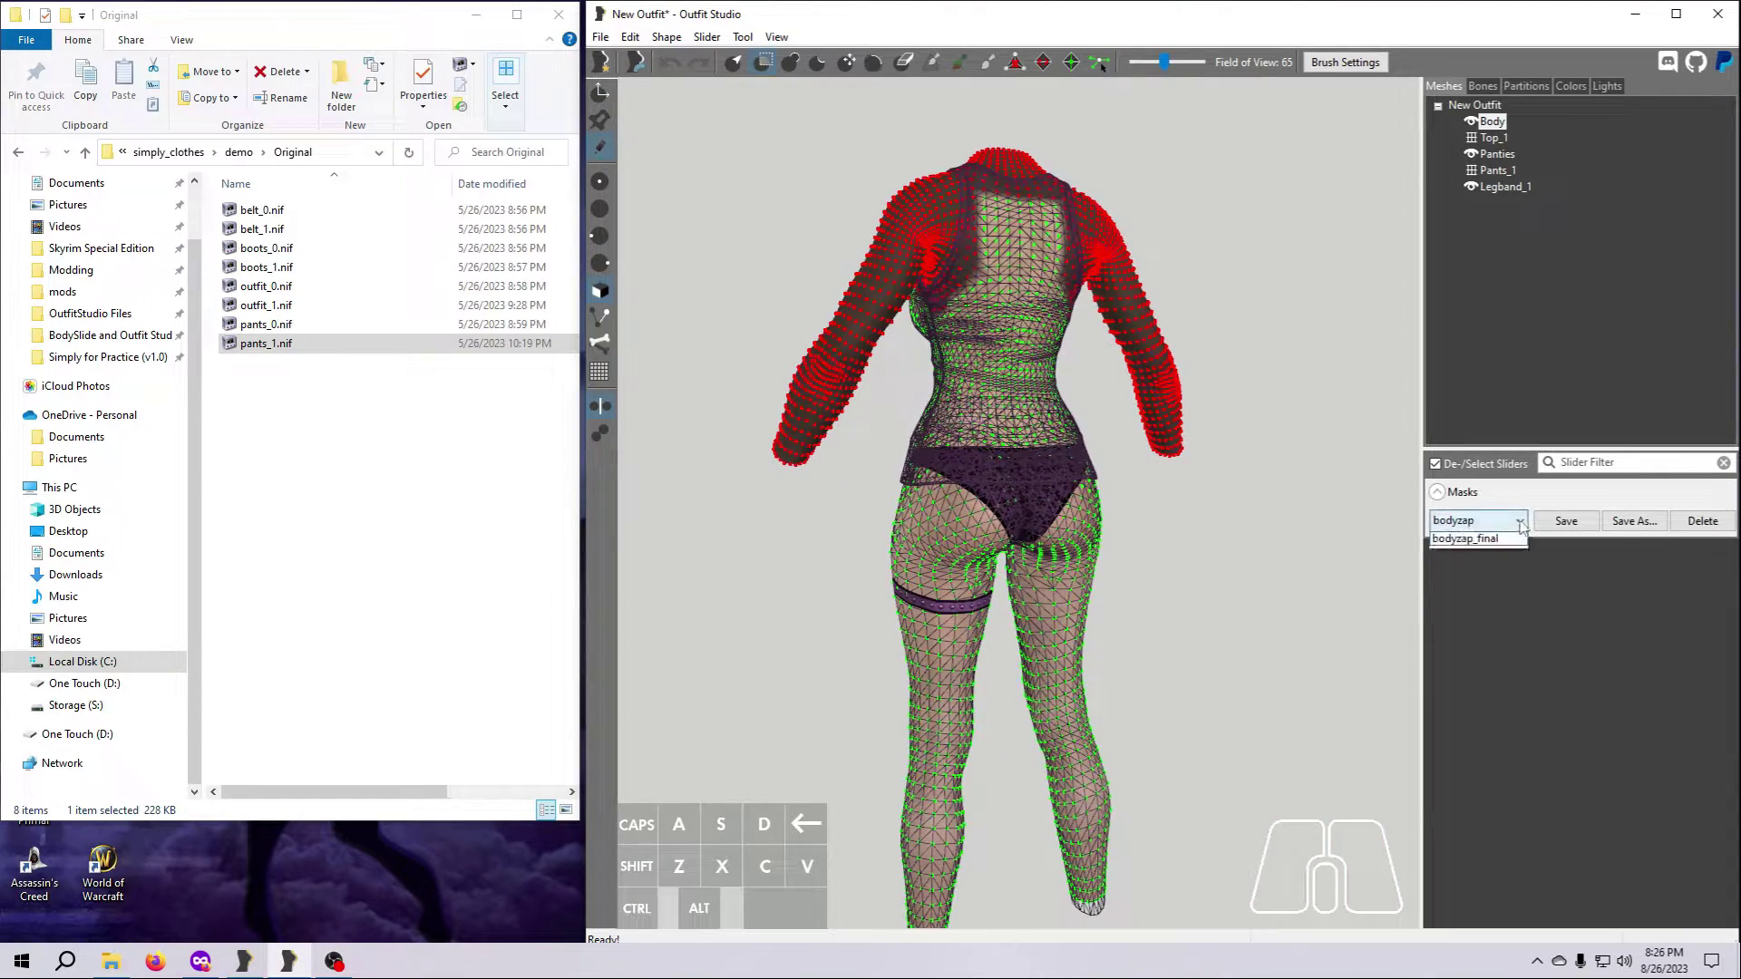
{"action": "left_click", "coordinate": [1503, 554]}
{"action": "right_click_drag", "start_coordinate": [1349, 652], "coordinate": [1298, 653]}
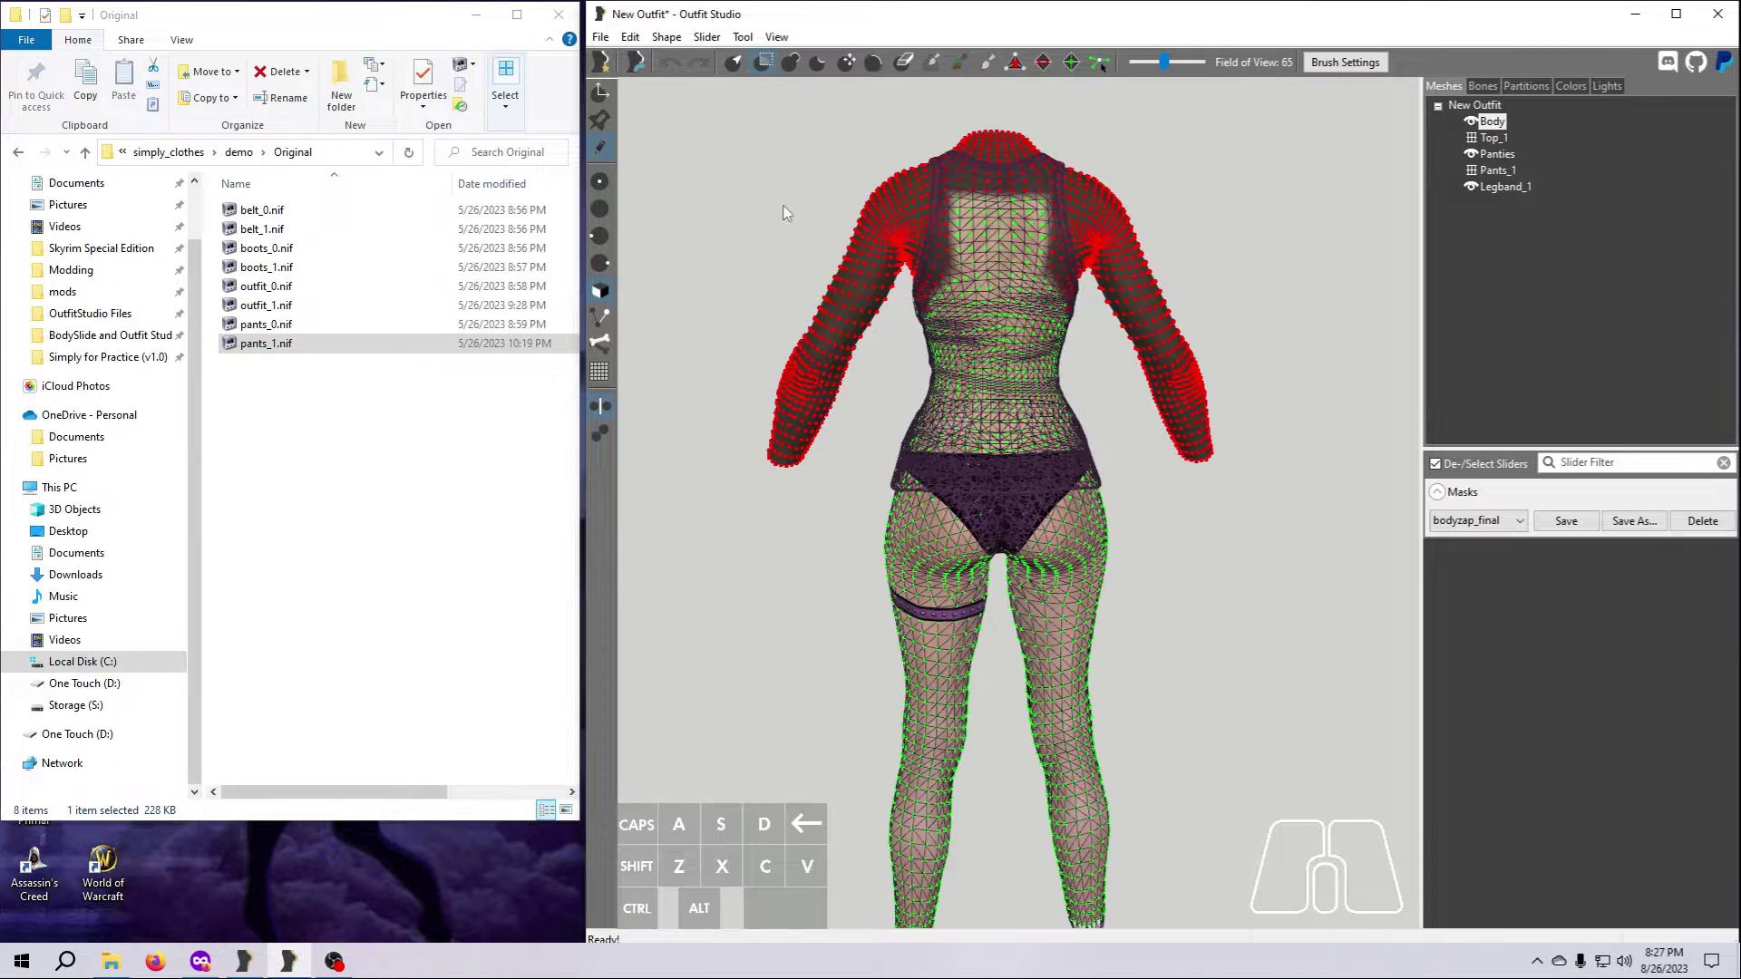
Delete the unmasked vertices of Body and clear the remaining mask
{"action": "left_click", "coordinate": [667, 37]}
{"action": "left_click", "coordinate": [715, 120]}
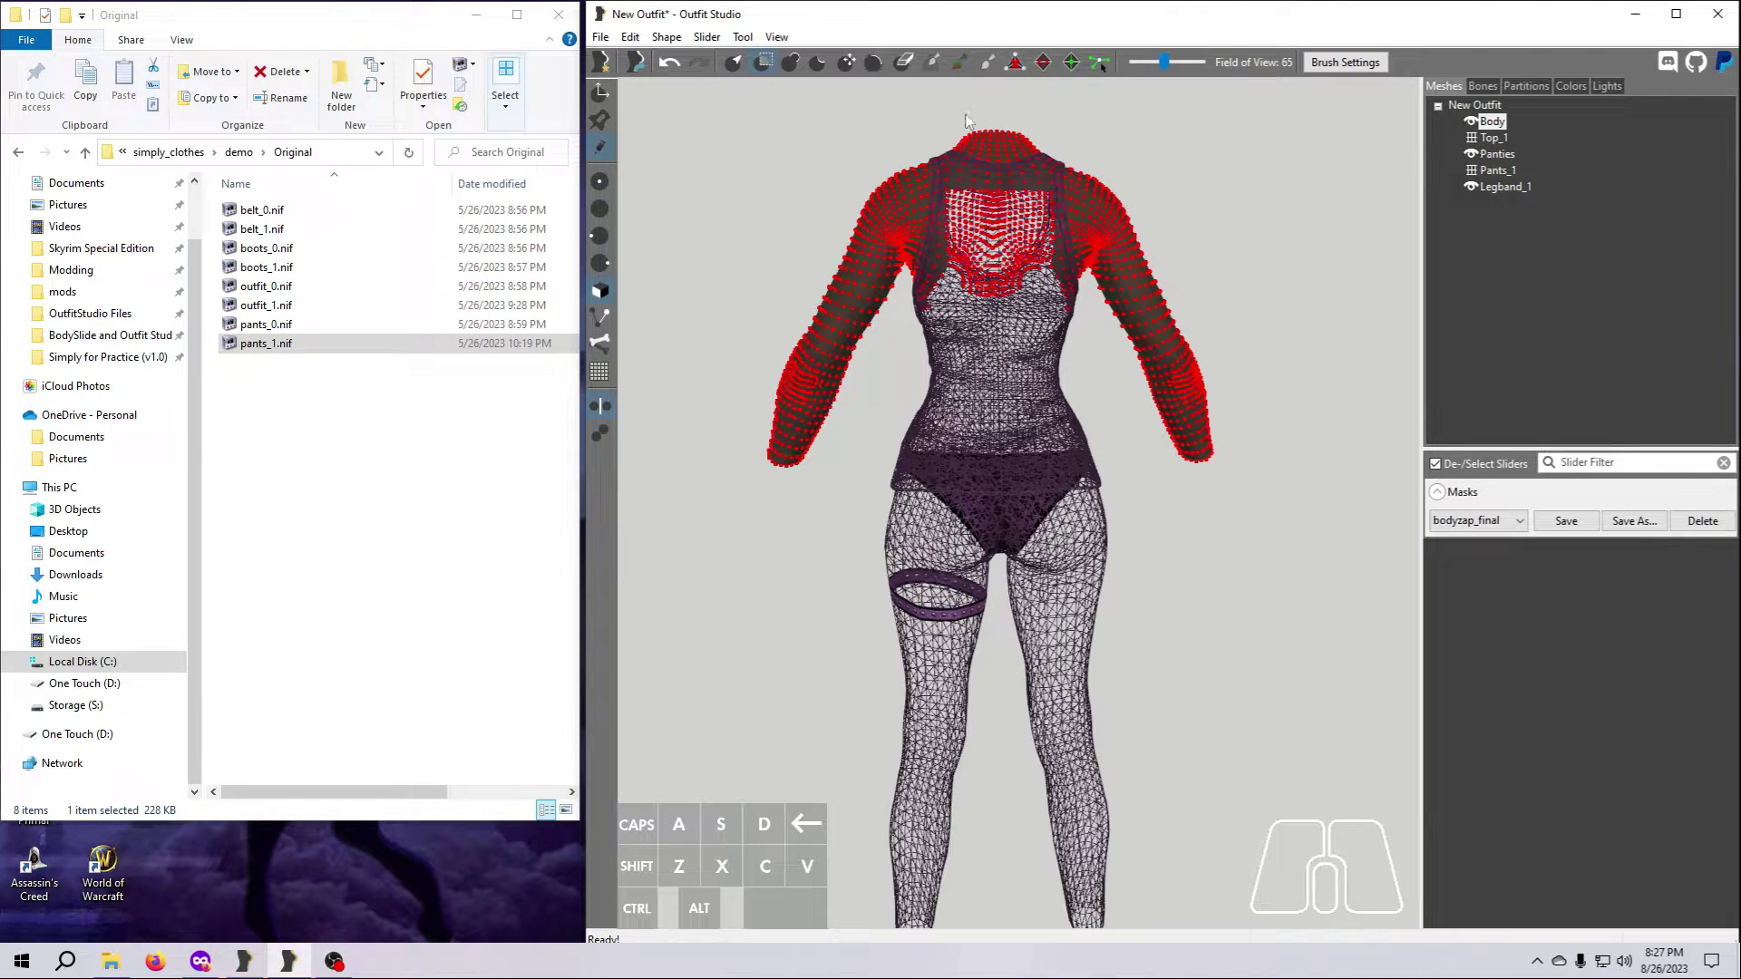
{"action": "left_click", "coordinate": [743, 36]}
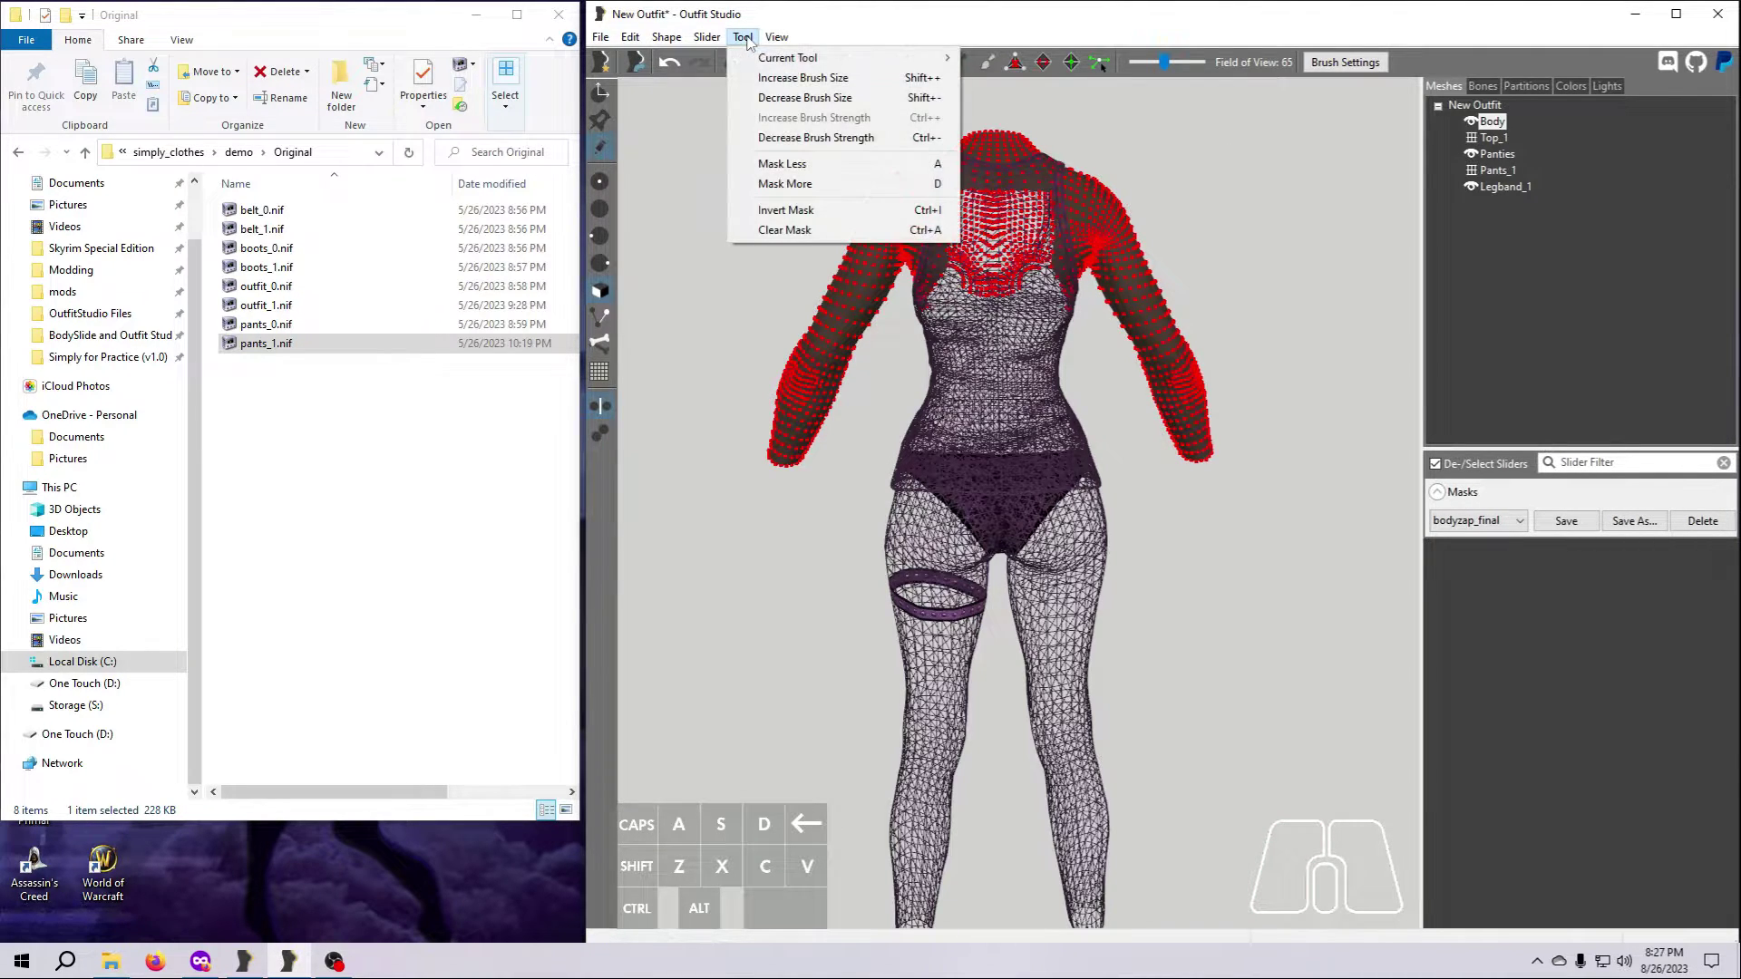
{"action": "left_click", "coordinate": [787, 232]}
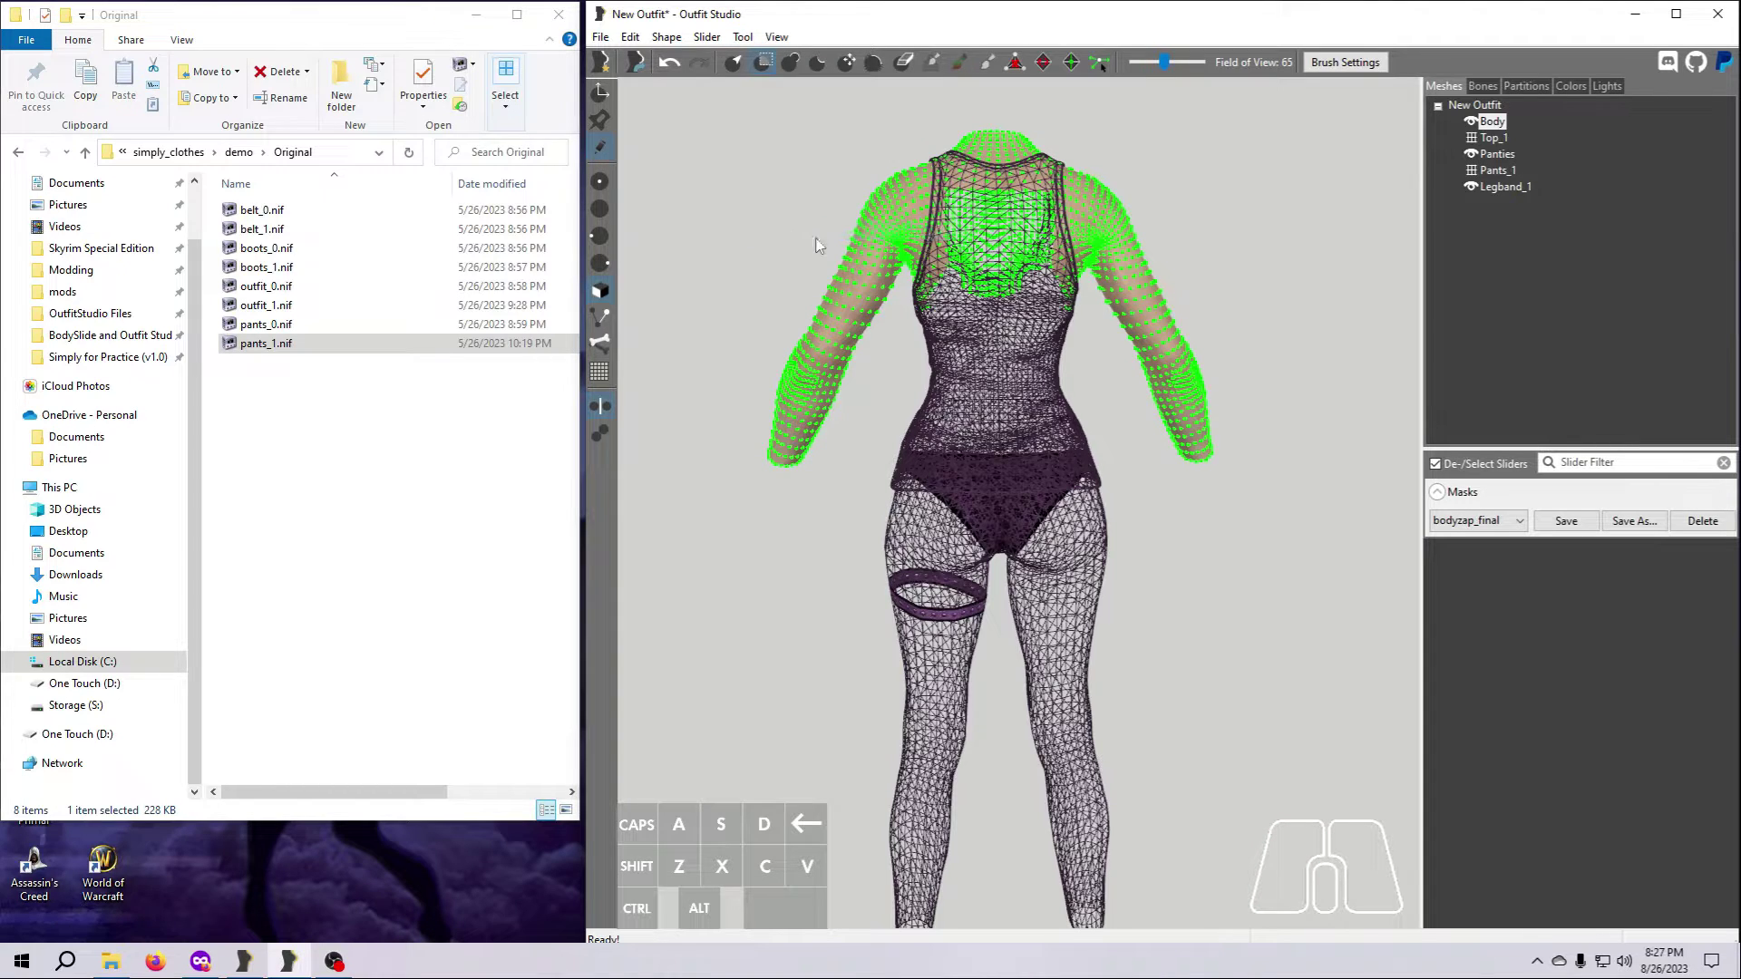
Show Top_1 and Pants_1 solid and inspect the trimmed body around the clothing from all sides
{"action": "left_click", "coordinate": [1472, 138]}
{"action": "left_click", "coordinate": [1472, 170]}
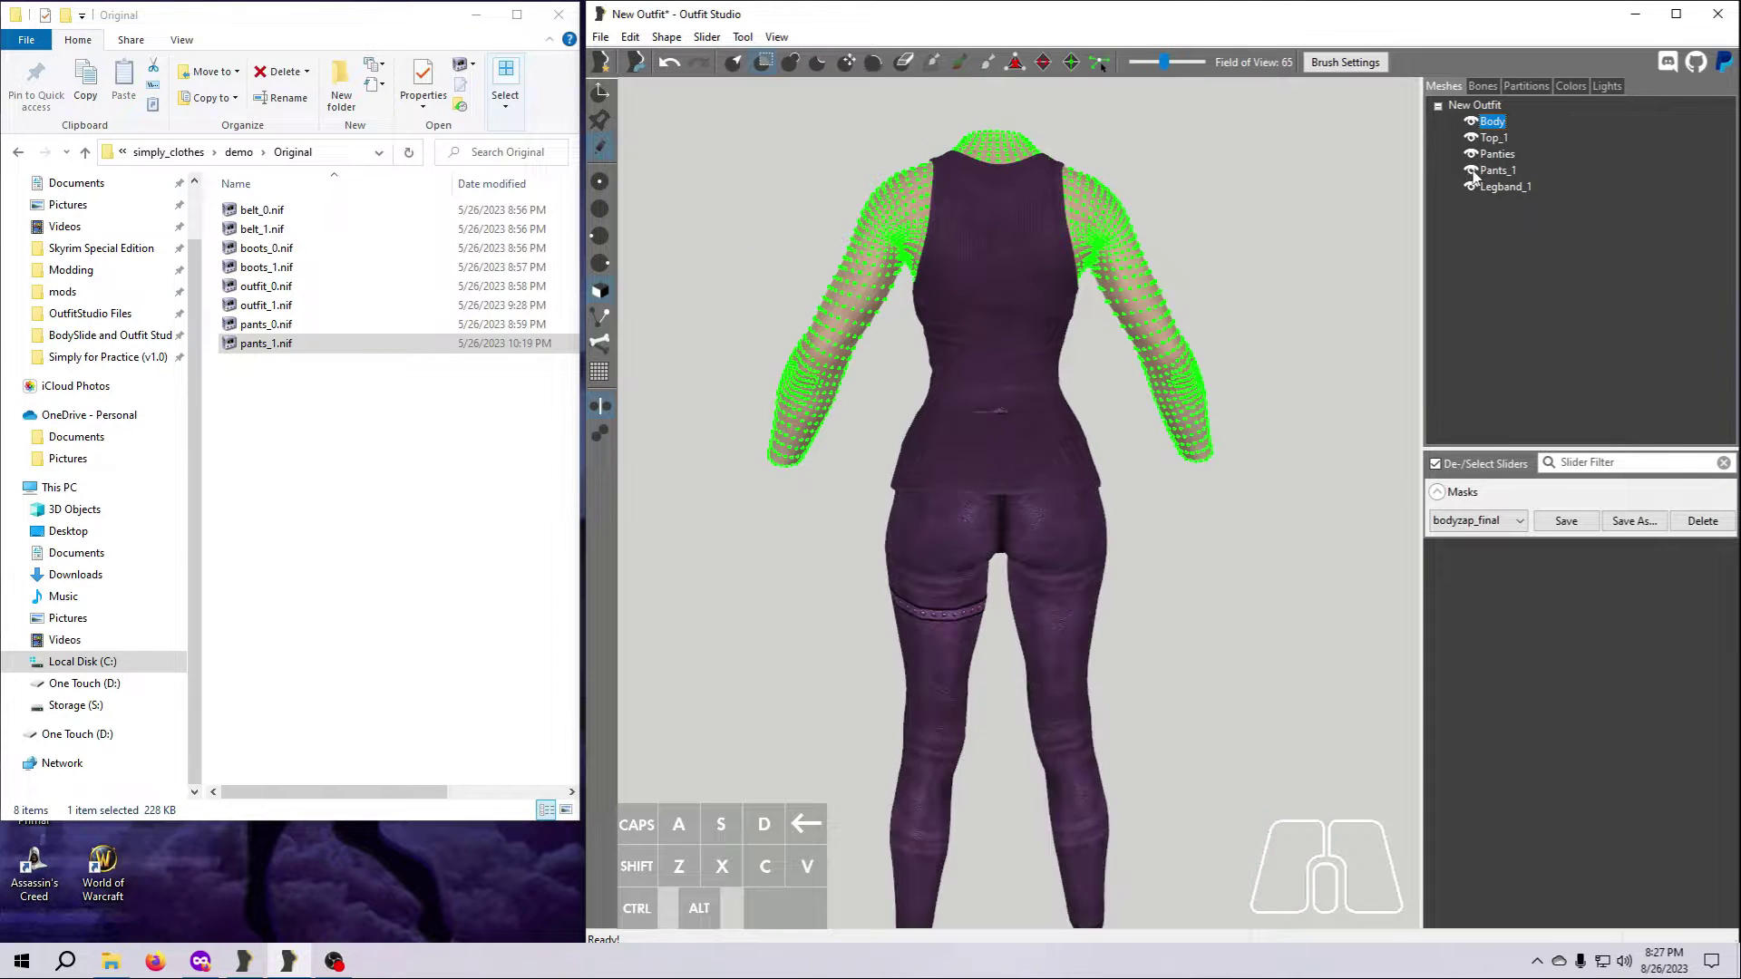
{"action": "right_click_drag", "start_coordinate": [1186, 587], "coordinate": [1476, 595]}
{"action": "scroll", "coordinate": [1271, 580], "scroll_direction": "up", "scroll_amount": 4}
{"action": "right_click_drag", "start_coordinate": [1271, 582], "coordinate": [999, 566]}
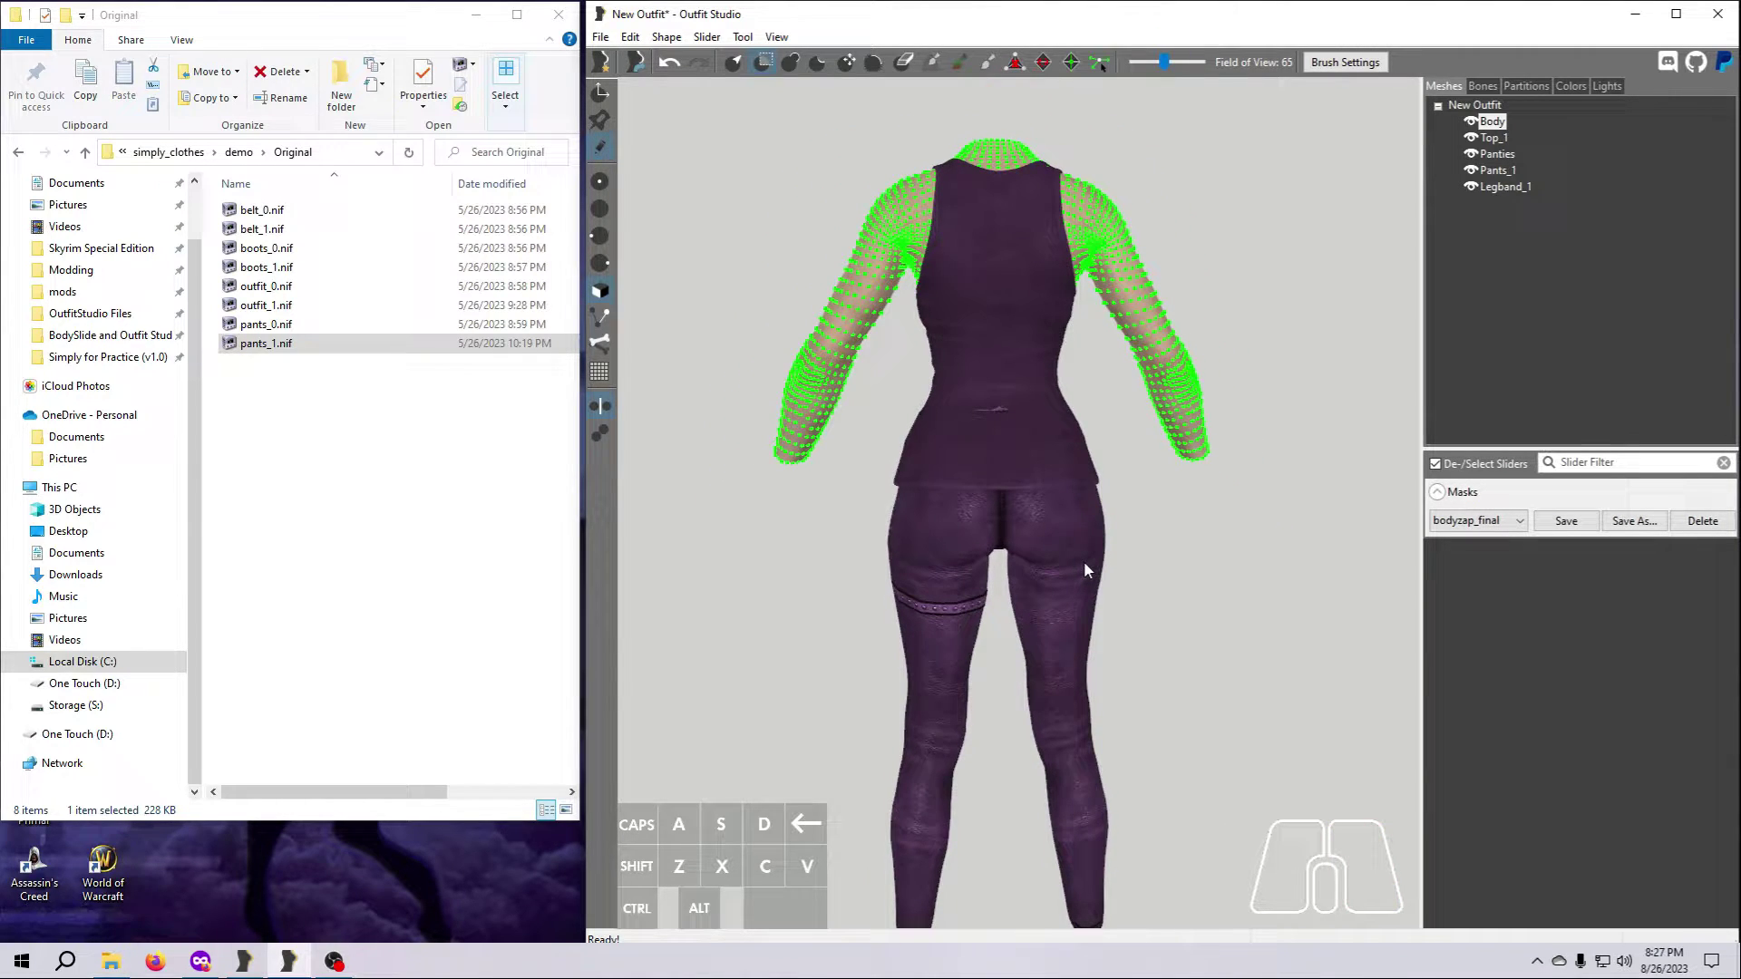
Return Top_1 and Pants_1 to wireframe and undo the mask clearing and vertex deletion on Body
{"action": "left_click", "coordinate": [1471, 137]}
{"action": "left_click", "coordinate": [1471, 137]}
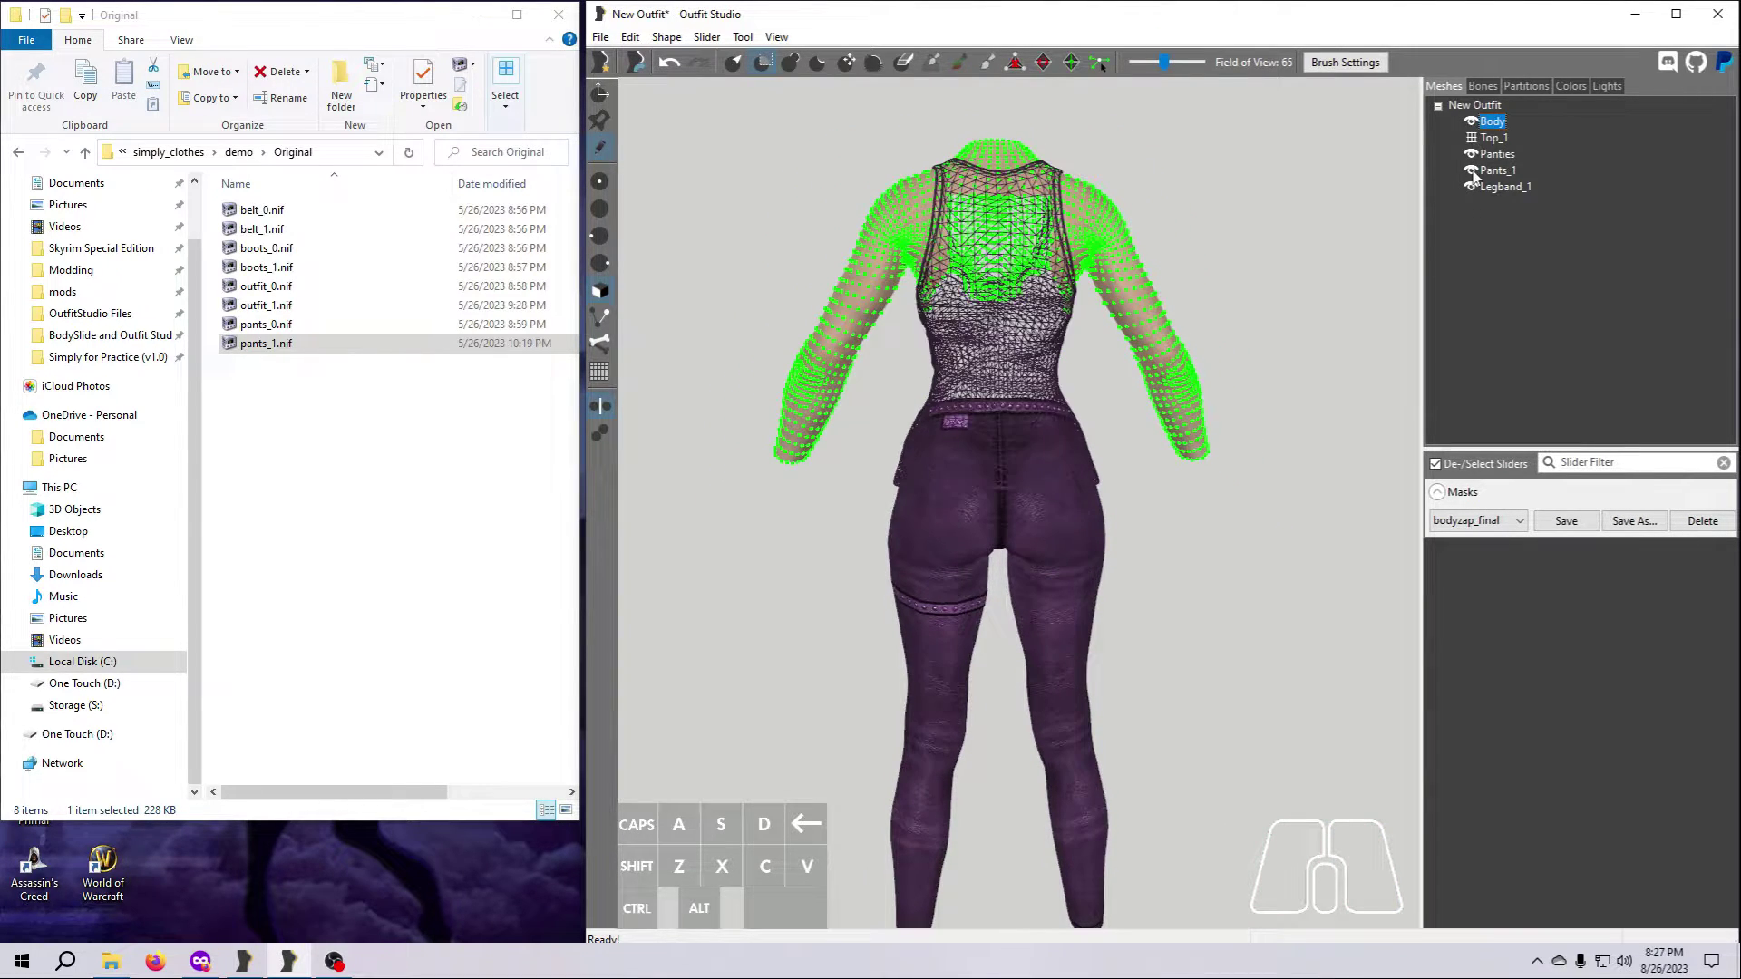
{"action": "left_click", "coordinate": [1471, 170]}
{"action": "left_click", "coordinate": [1471, 170]}
{"action": "left_click", "coordinate": [670, 63]}
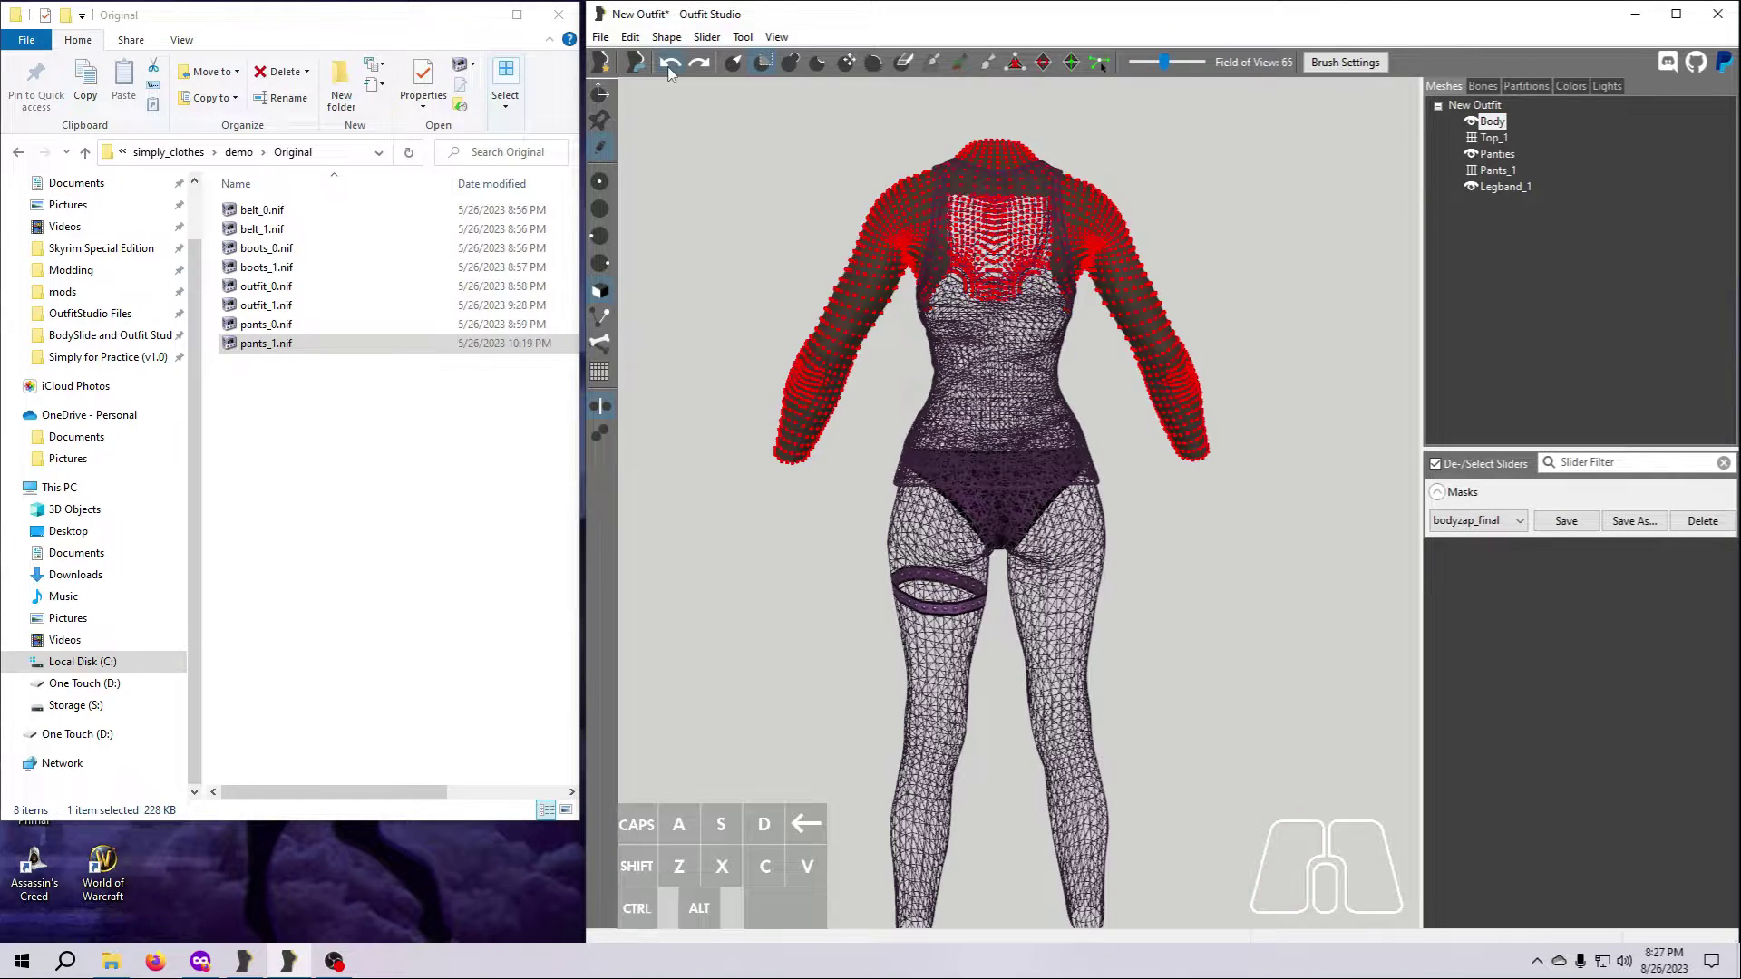
Brush extra mask onto Body's back below both armpits and save it as a new mask named bodyzap_final2
{"action": "scroll", "coordinate": [1156, 445], "scroll_direction": "up", "scroll_amount": 5}
{"action": "middle_click_drag", "start_coordinate": [1160, 435], "coordinate": [1172, 665]}
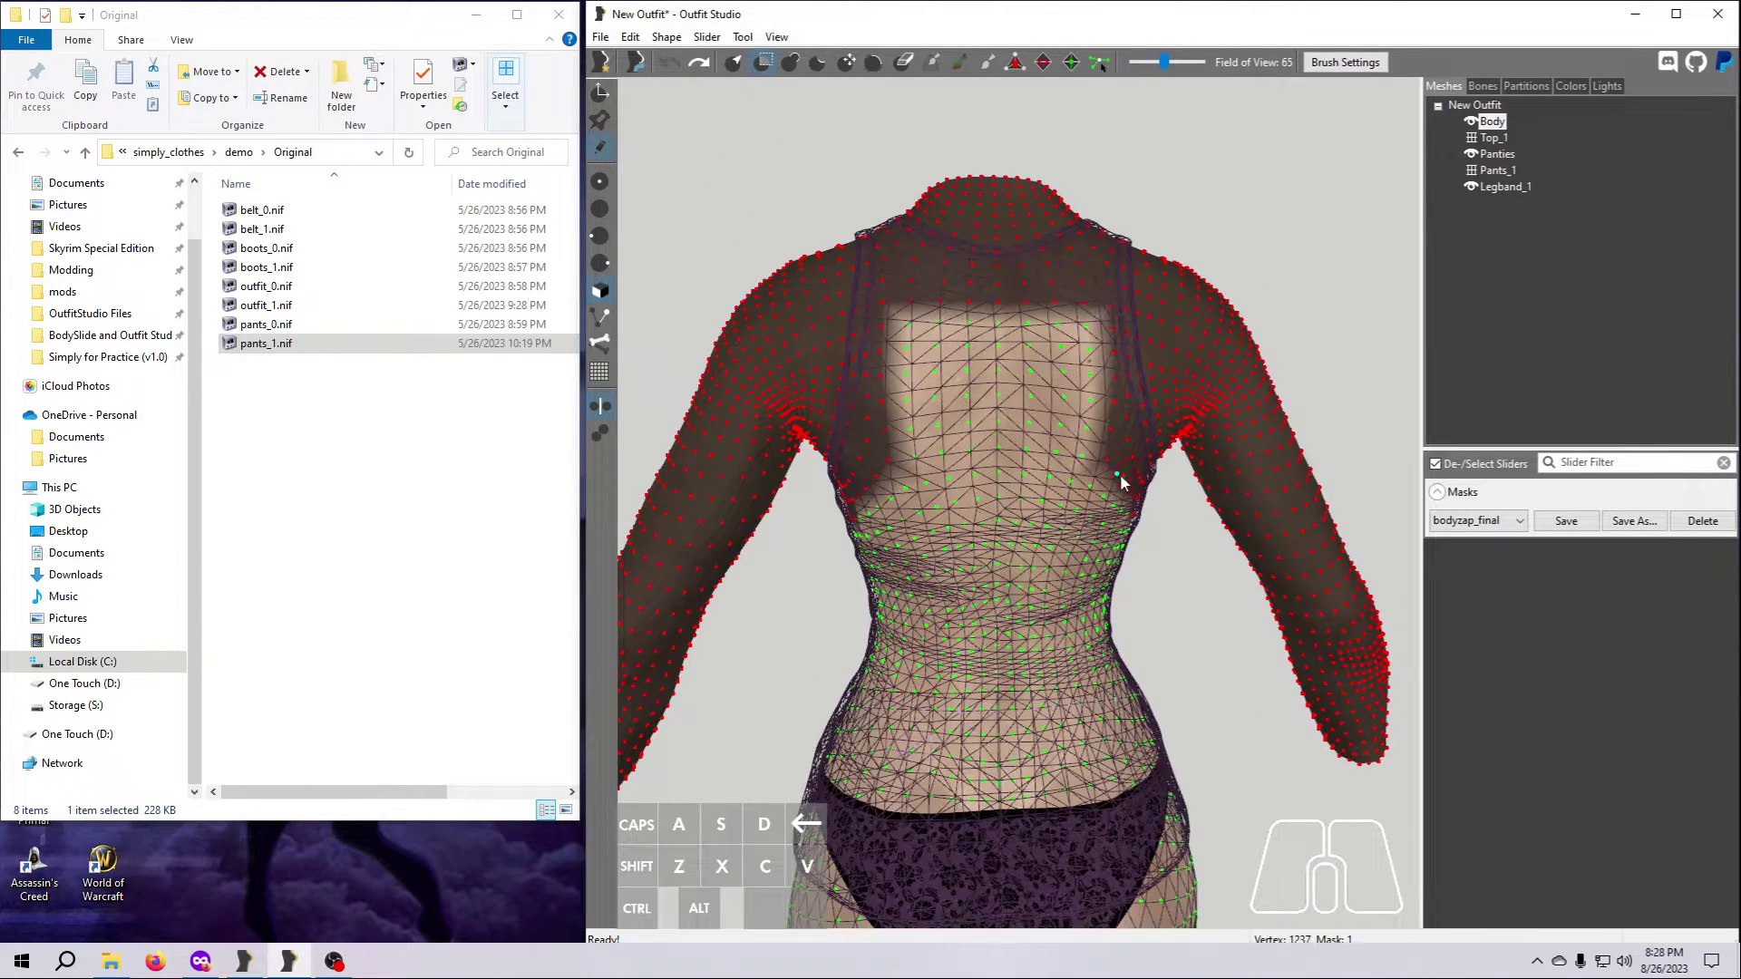
{"action": "mouse_move", "coordinate": [1113, 468]}
{"action": "left_mouse_down"}
{"action": "mouse_move", "coordinate": [1098, 483]}
{"action": "mouse_move", "coordinate": [1117, 518]}
{"action": "left_mouse_up"}
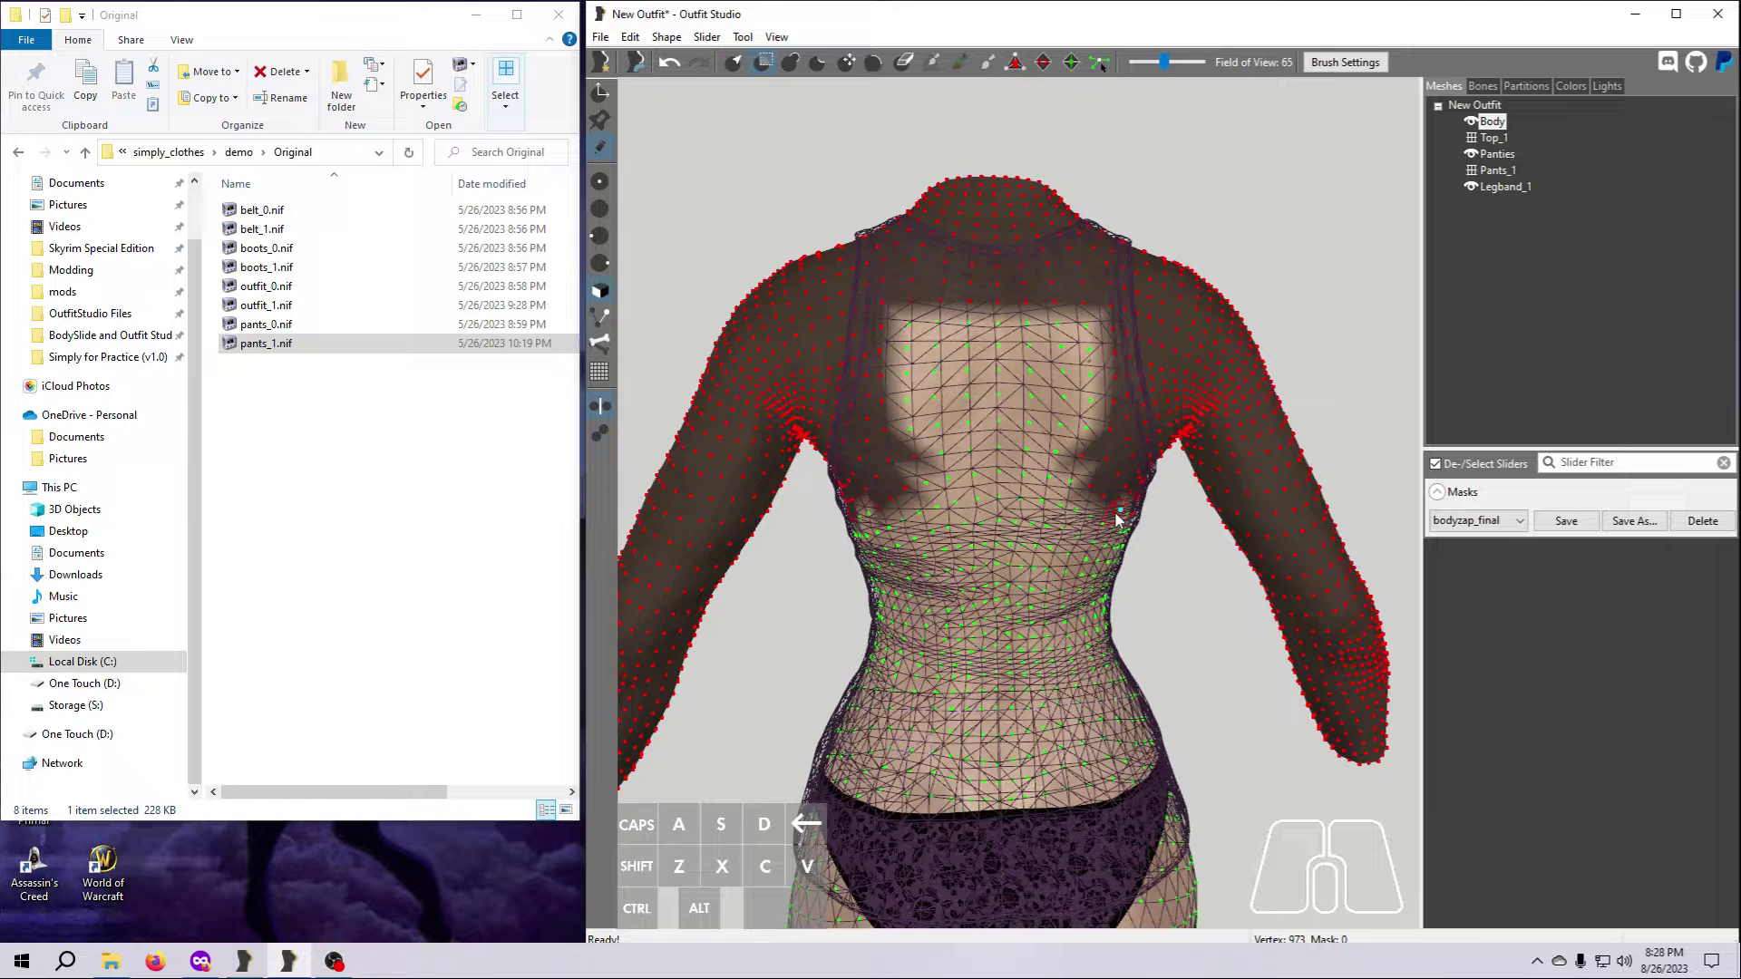
{"action": "left_click", "coordinate": [1634, 521]}
{"action": "type", "text": "bodyzap_final2"}
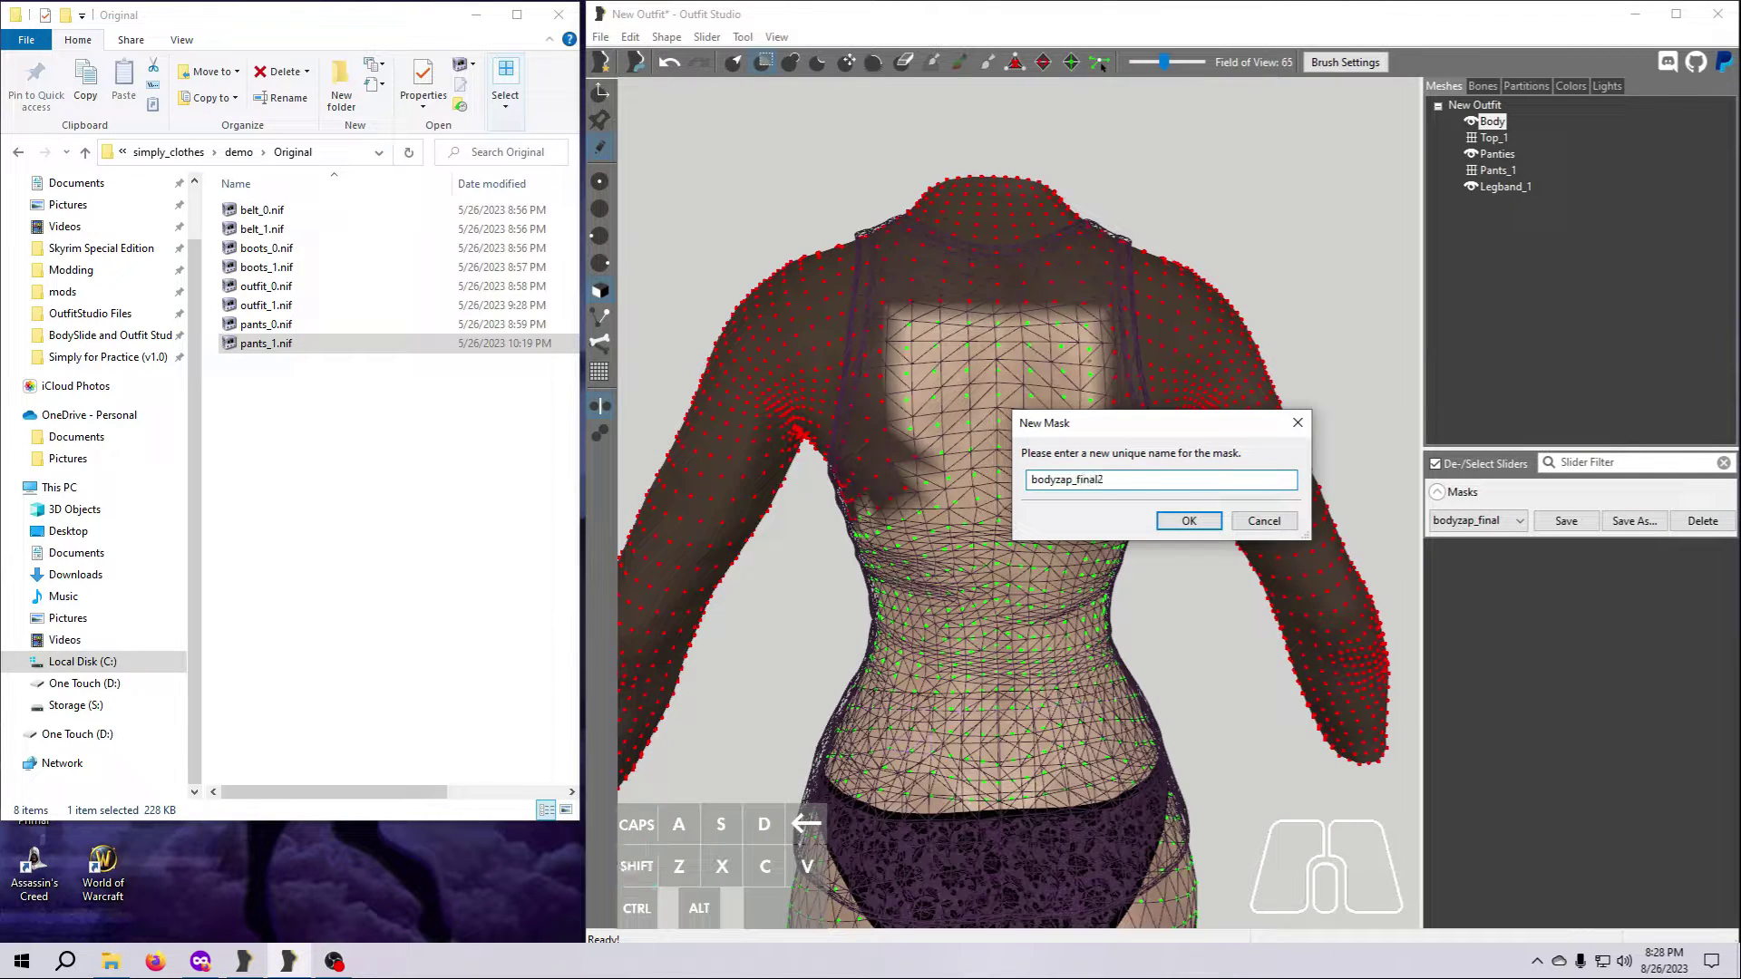
{"action": "left_click", "coordinate": [1197, 529]}
Delete Body's vertices outside the bodyzap_final2 mask and clear the mask
{"action": "scroll", "coordinate": [1161, 499], "scroll_direction": "down", "scroll_amount": 3}
{"action": "middle_click_drag", "start_coordinate": [1128, 475], "coordinate": [1119, 297]}
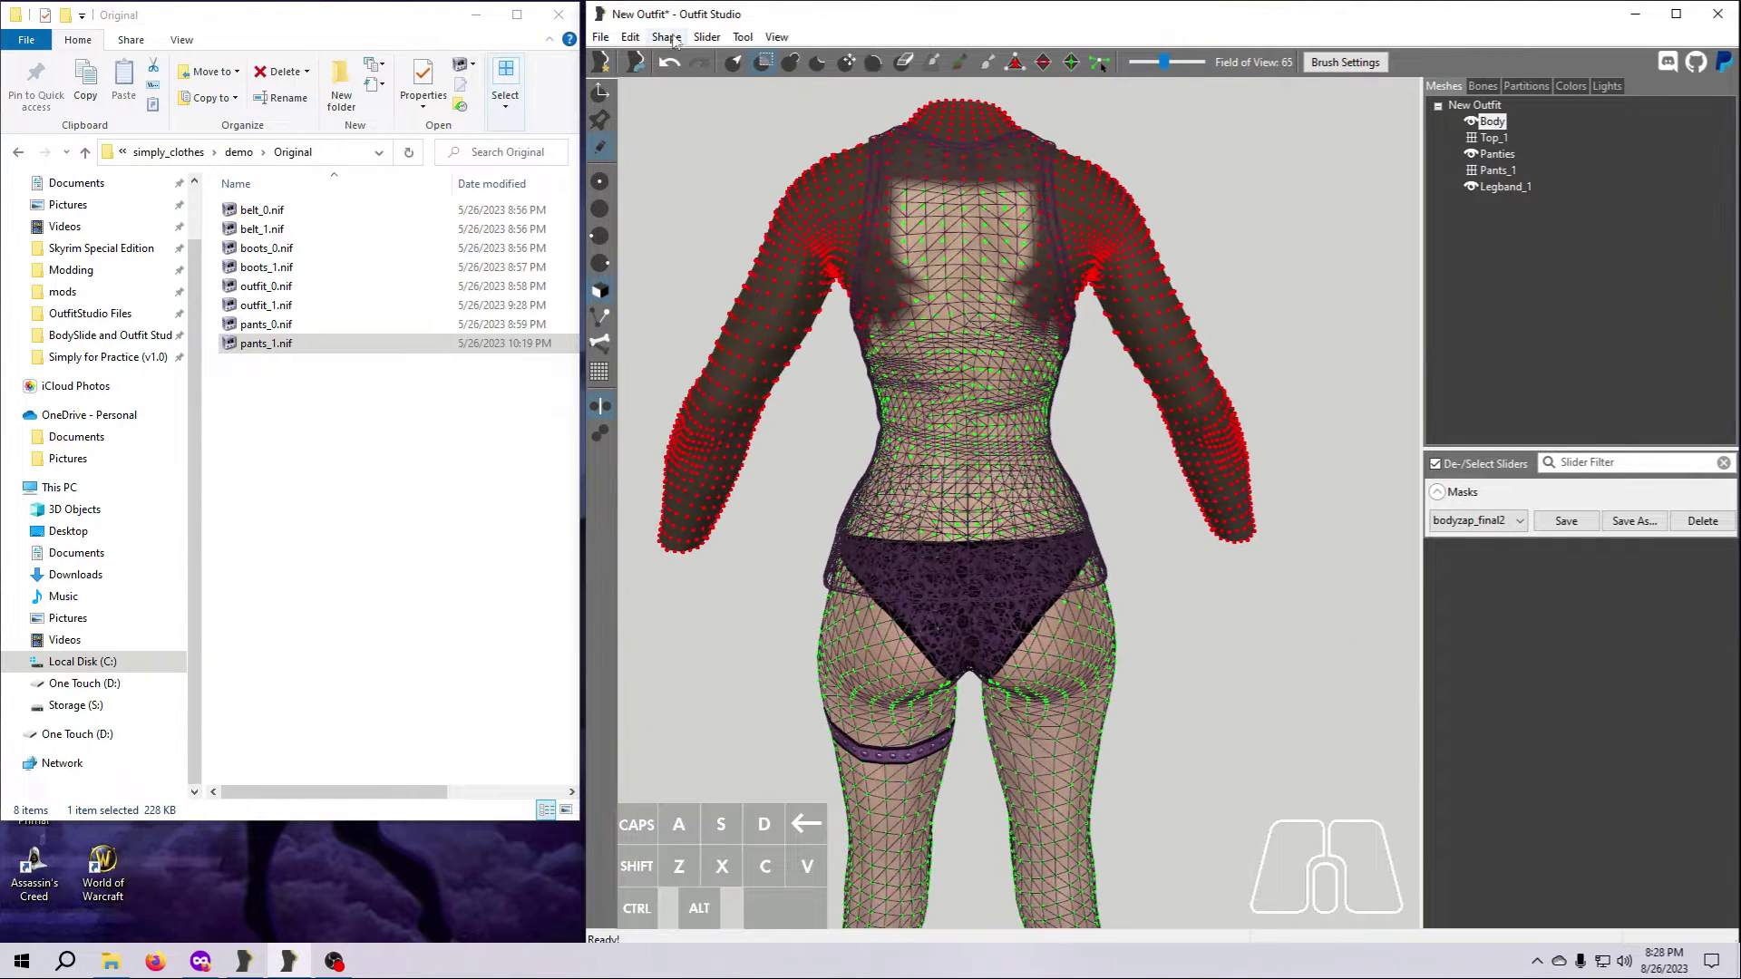
{"action": "left_click", "coordinate": [669, 37]}
{"action": "left_click", "coordinate": [687, 118]}
{"action": "left_click", "coordinate": [743, 38]}
{"action": "left_click", "coordinate": [766, 144]}
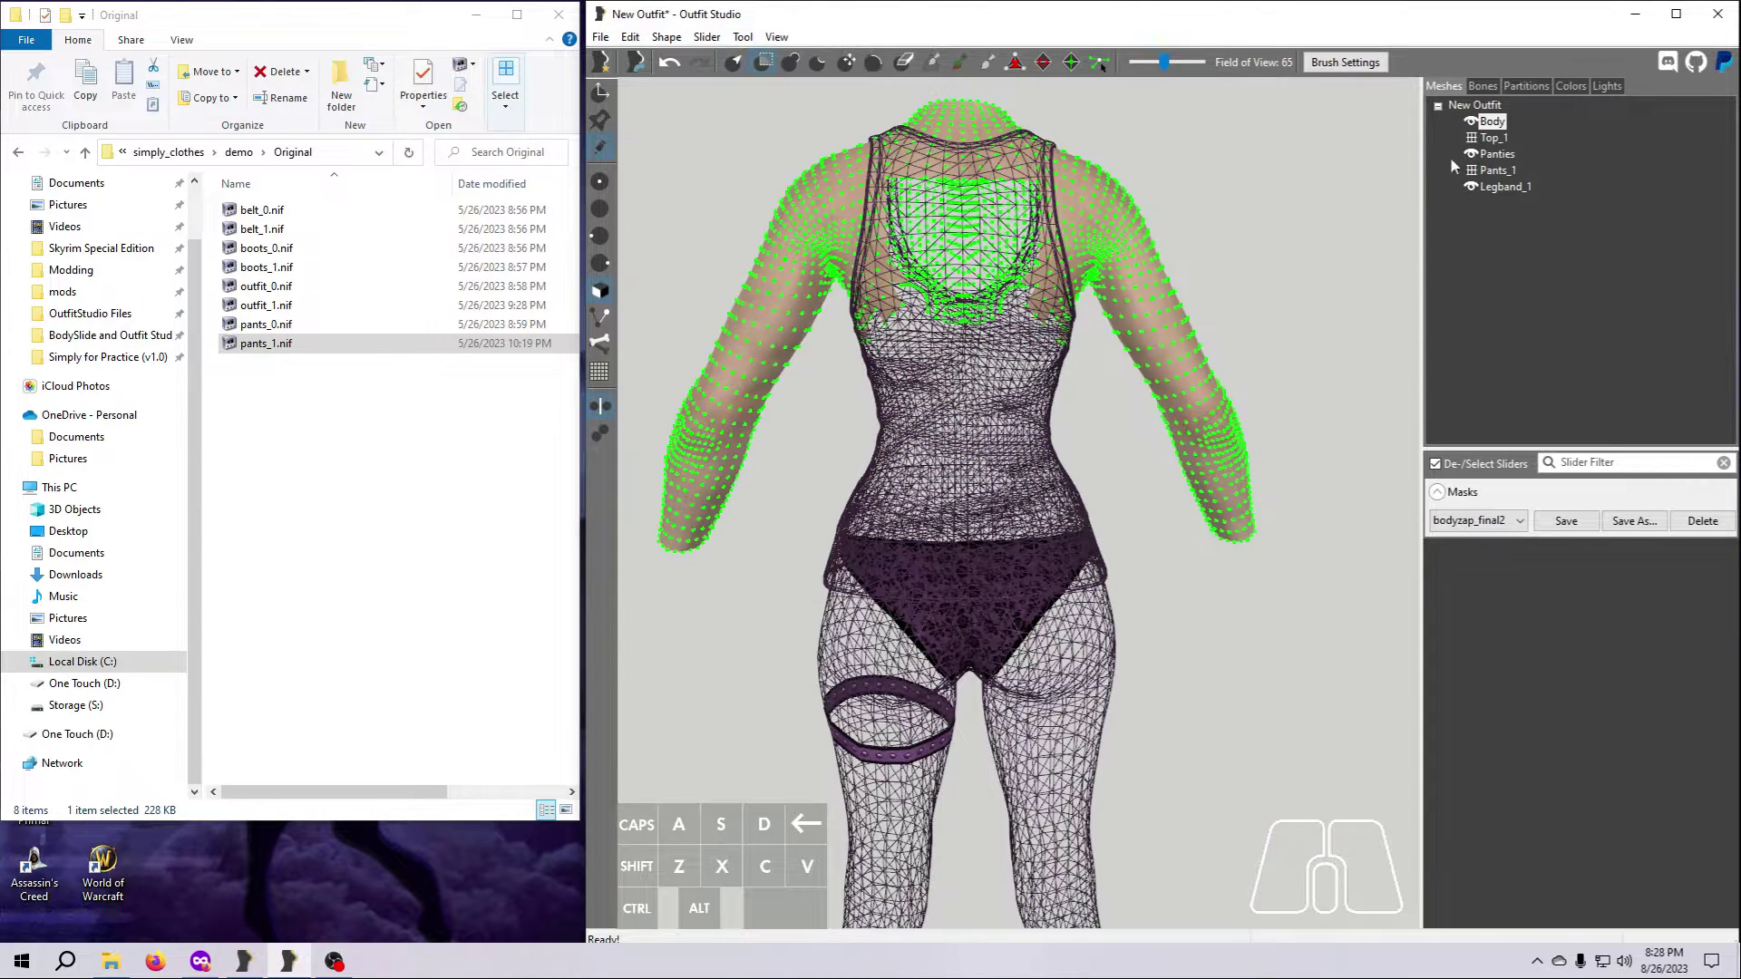
Show Top_1 and Pants_1 solid again and rename the Body shape to UNP PUSHUP_1
{"action": "left_click", "coordinate": [1472, 138]}
{"action": "left_click", "coordinate": [1472, 171]}
{"action": "right_click", "coordinate": [1494, 123]}
{"action": "type", "text": "UNP PUSHUP_1"}
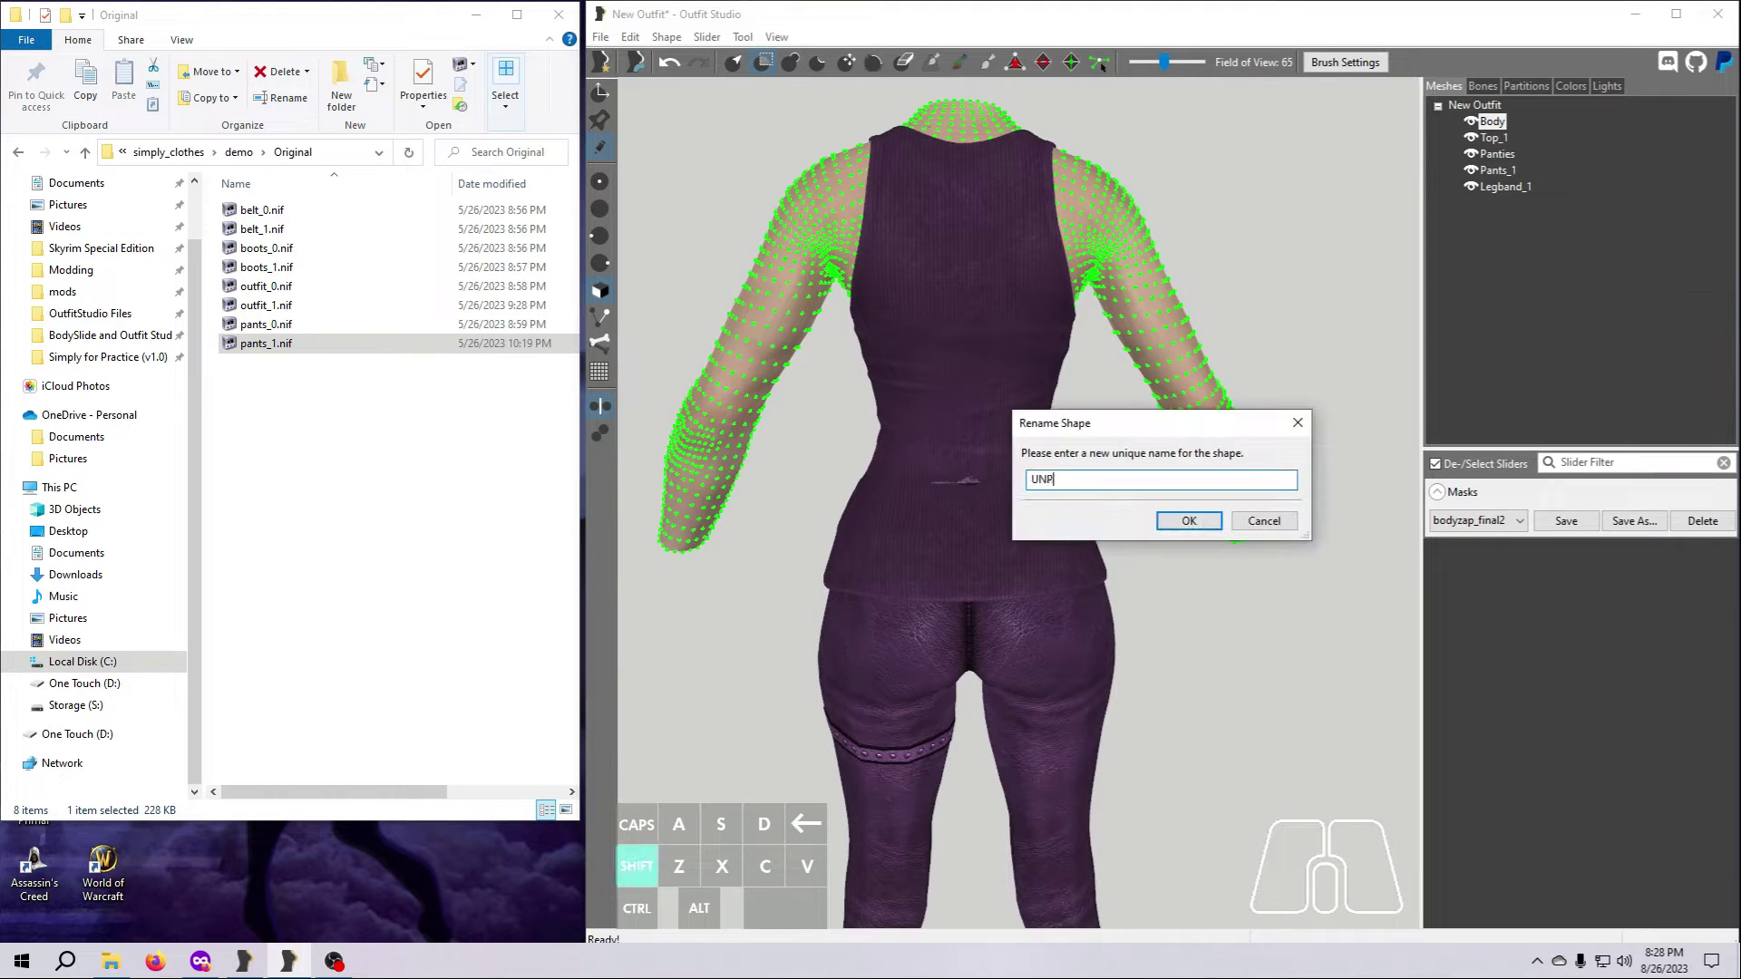
{"action": "key", "text": "Return"}
Export all five shapes, UNP PUSHUP_1 through Legband_1, to the demo folder as the NIF file fulloutfit_1
{"action": "left_click", "coordinate": [1505, 187], "text": "shift"}
{"action": "right_click", "coordinate": [1505, 187]}
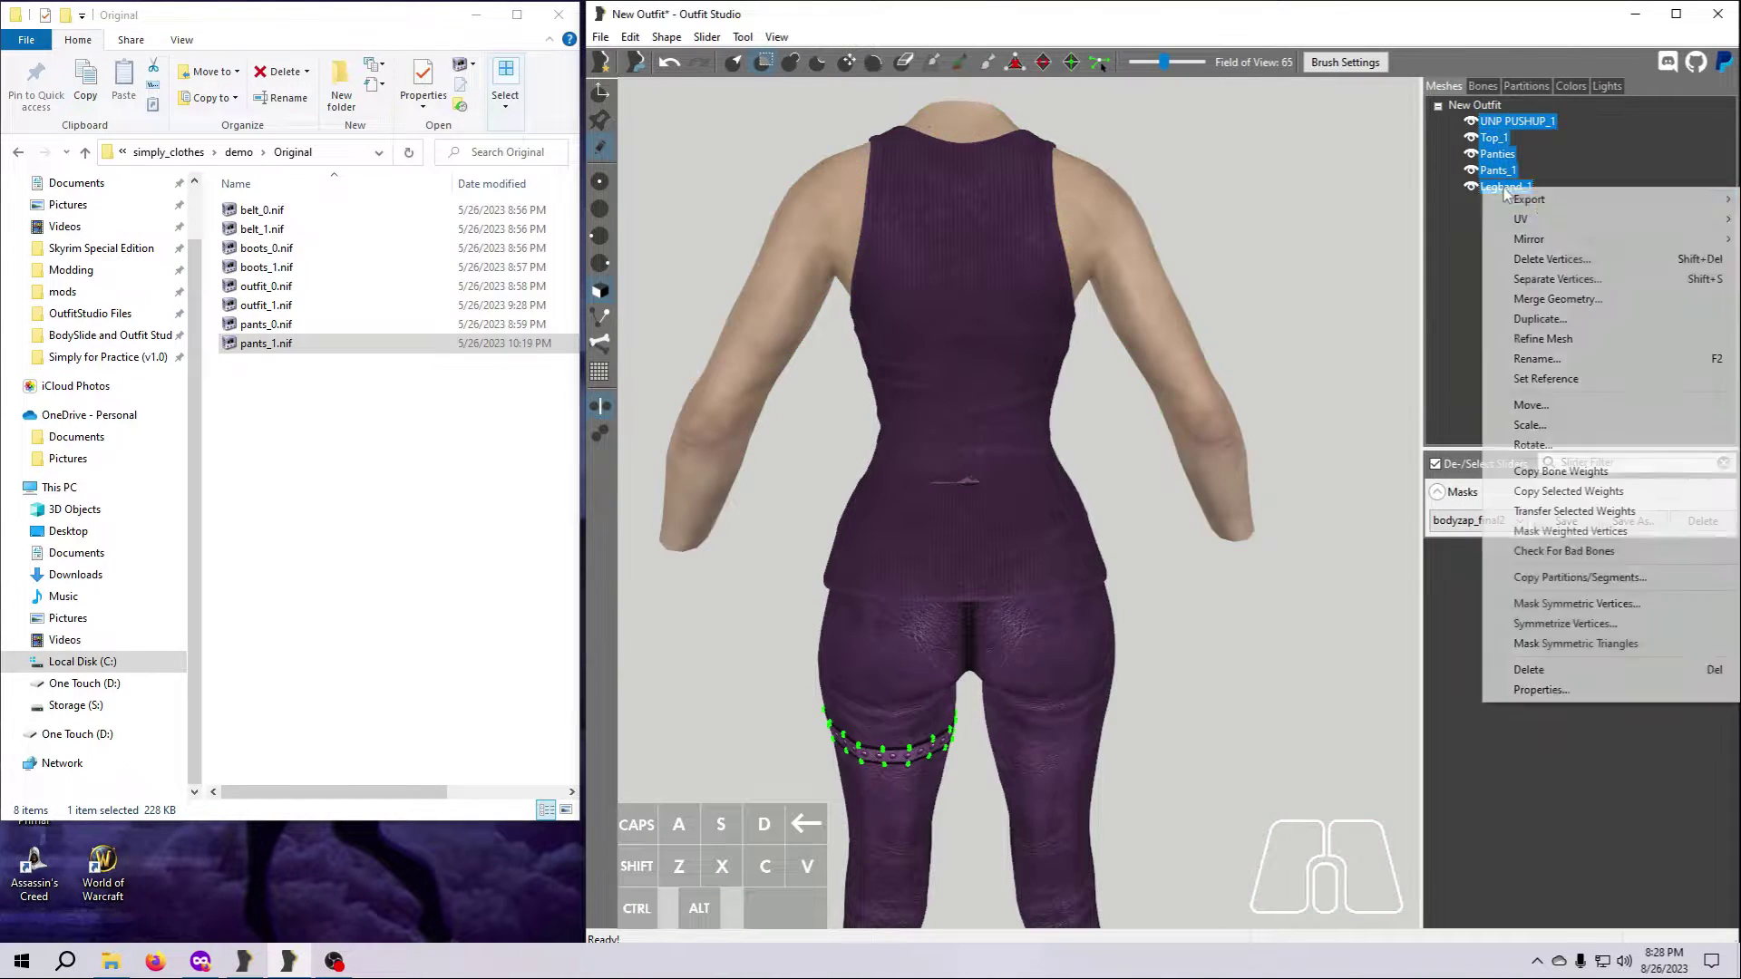
{"action": "mouse_move", "coordinate": [1541, 196]}
{"action": "left_click", "coordinate": [1361, 200]}
{"action": "type", "text": "fulloutfit_1"}
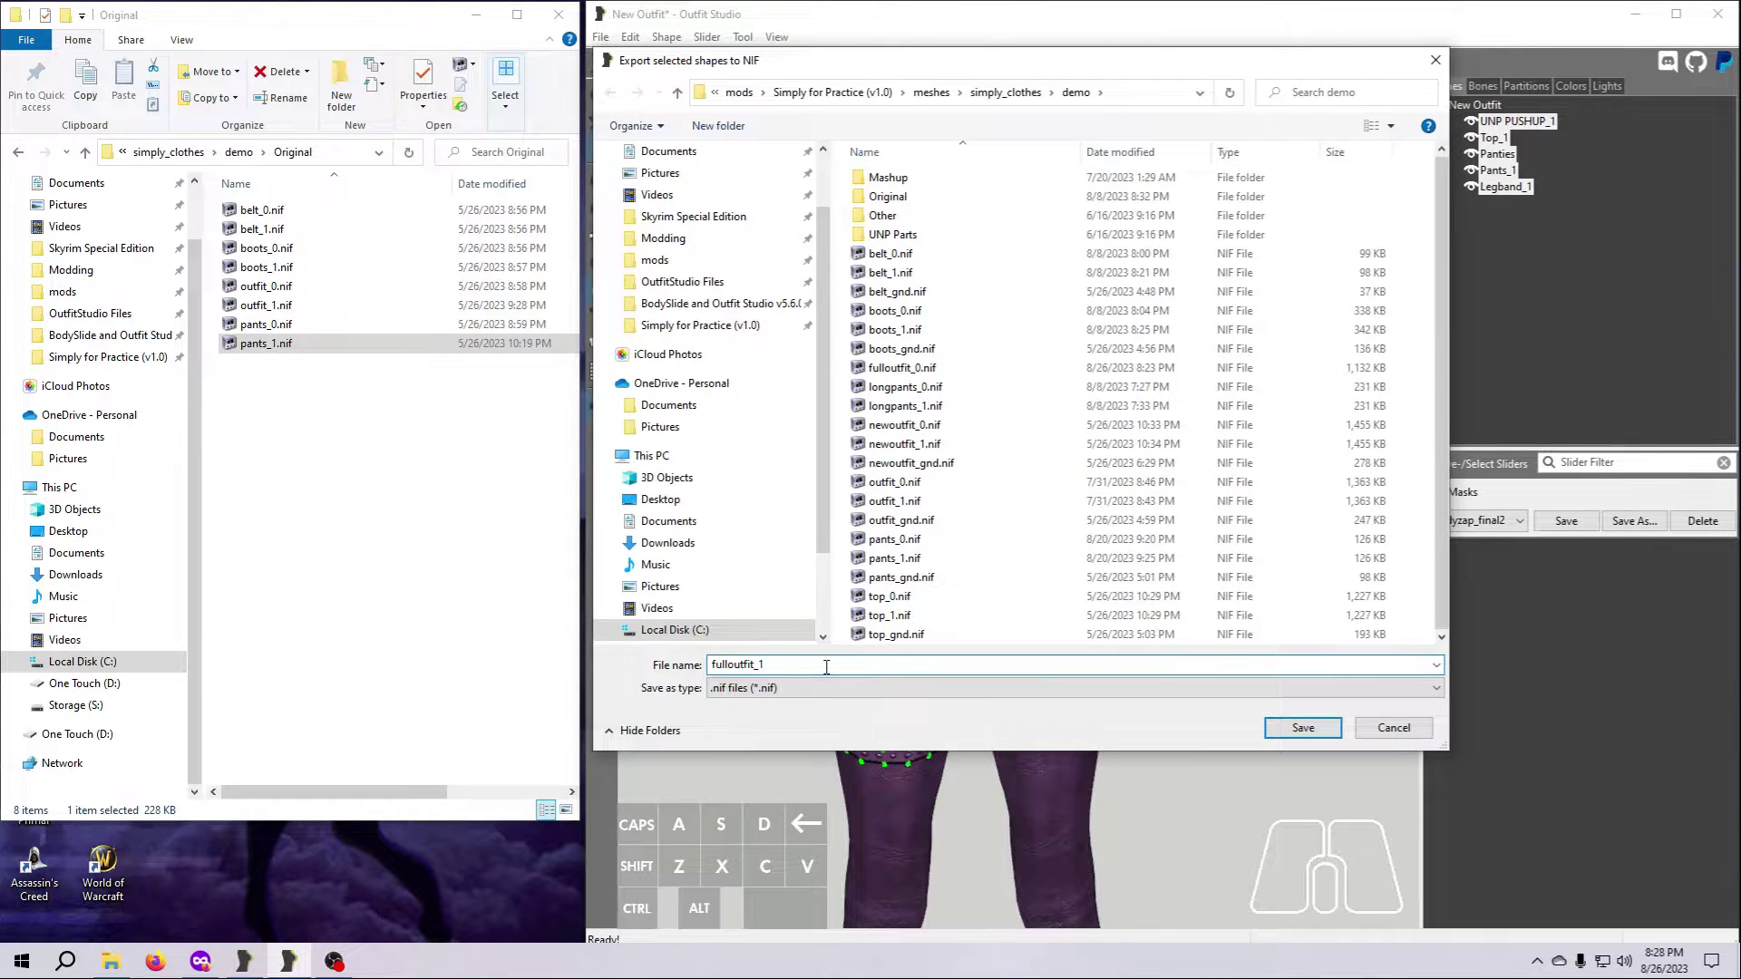
{"action": "key", "text": "Return"}
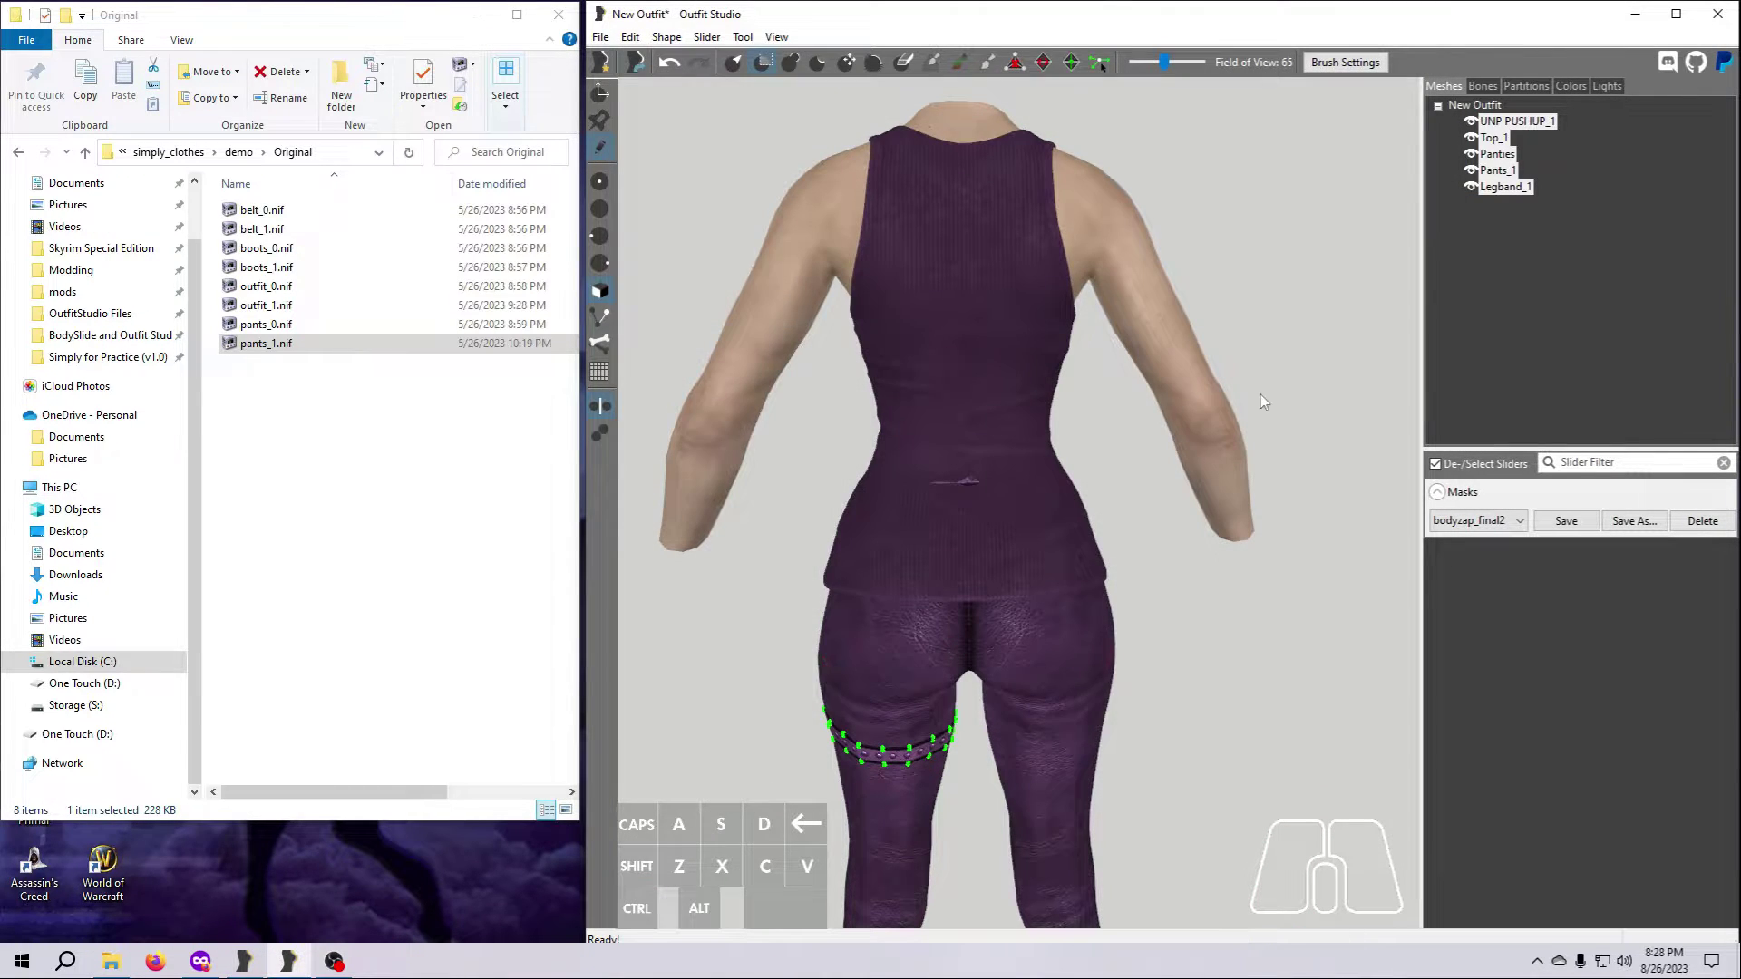
Delete all five shapes, from UNP PUSHUP_1 through Legband_1, from the project
{"action": "right_click", "coordinate": [1497, 128]}
{"action": "left_click", "coordinate": [1529, 613]}
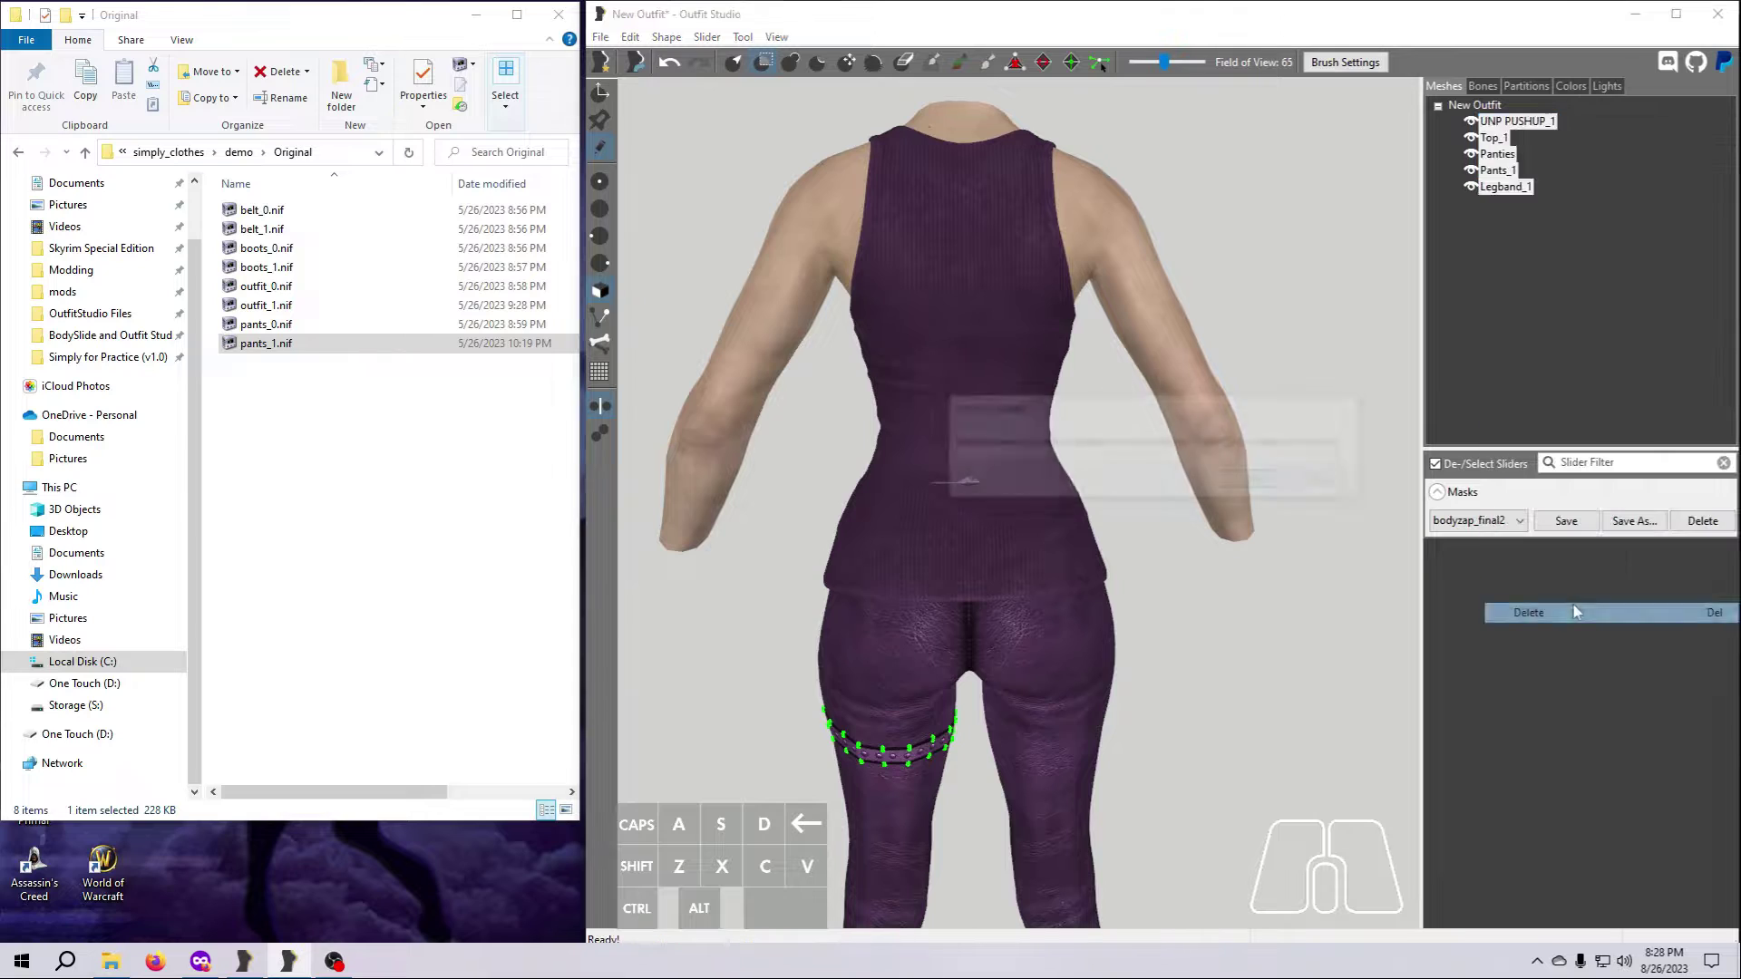
{"action": "left_click", "coordinate": [1263, 484]}
Load top_0.nif from the demo folder and pants_0.nif from its Original subfolder into the empty project
{"action": "left_click", "coordinate": [240, 153]}
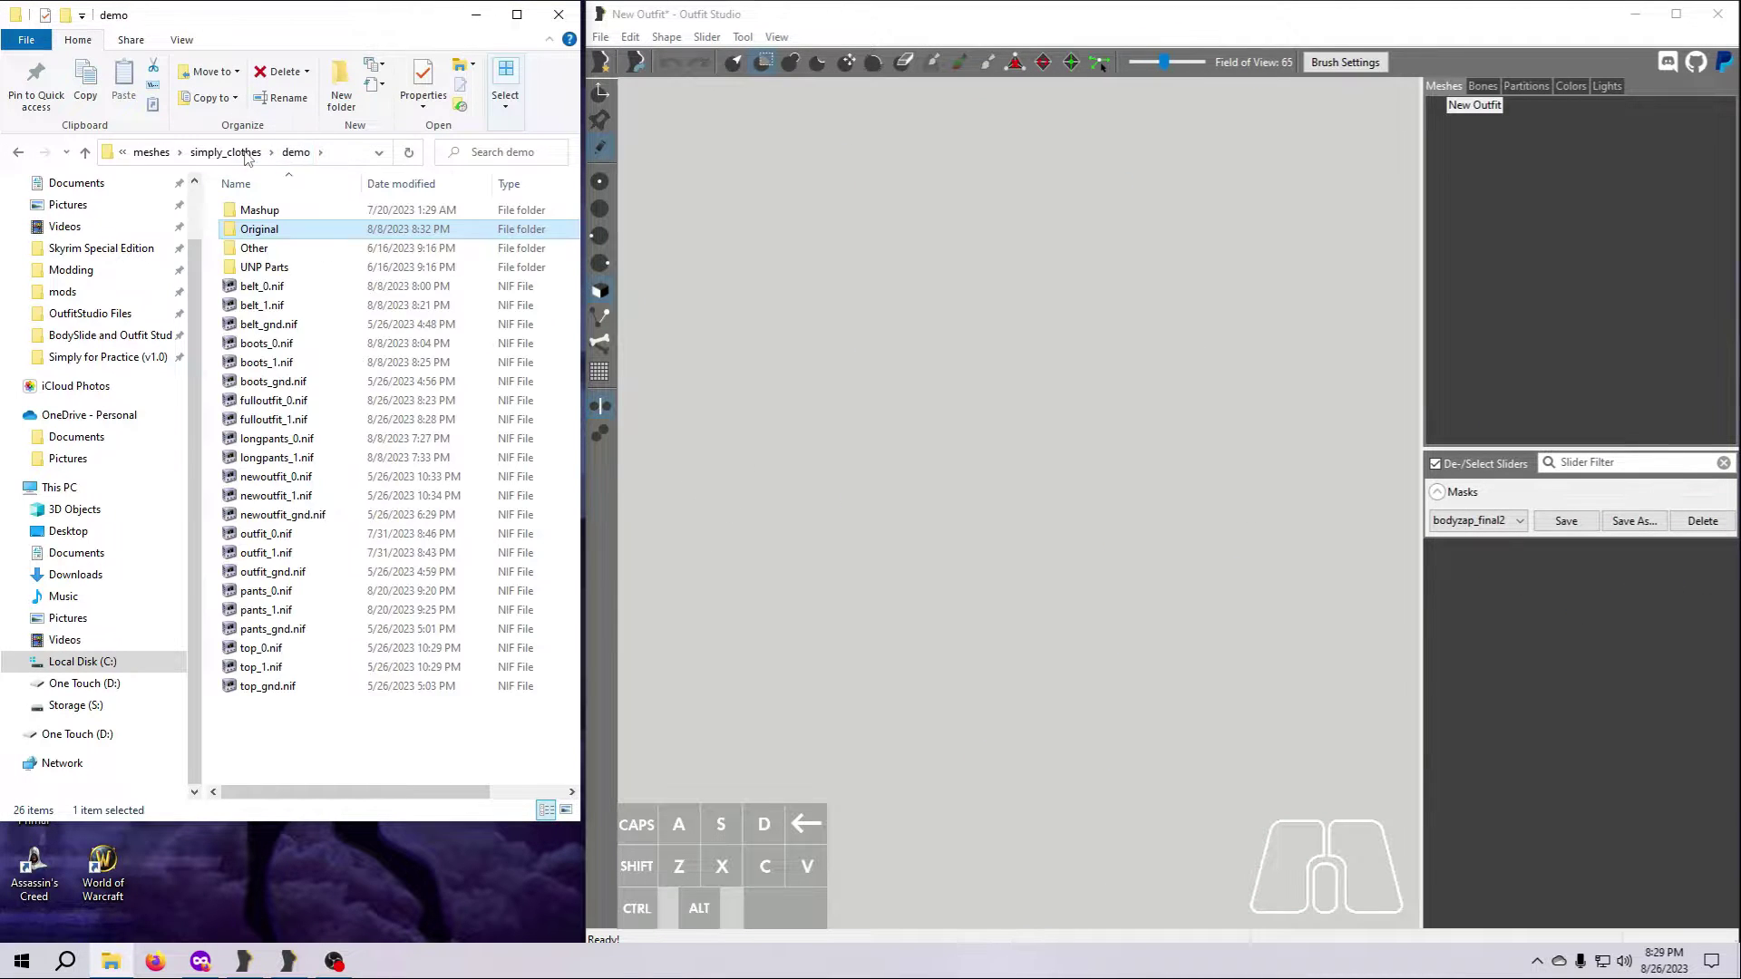
{"action": "left_click_drag", "start_coordinate": [345, 647], "coordinate": [635, 580]}
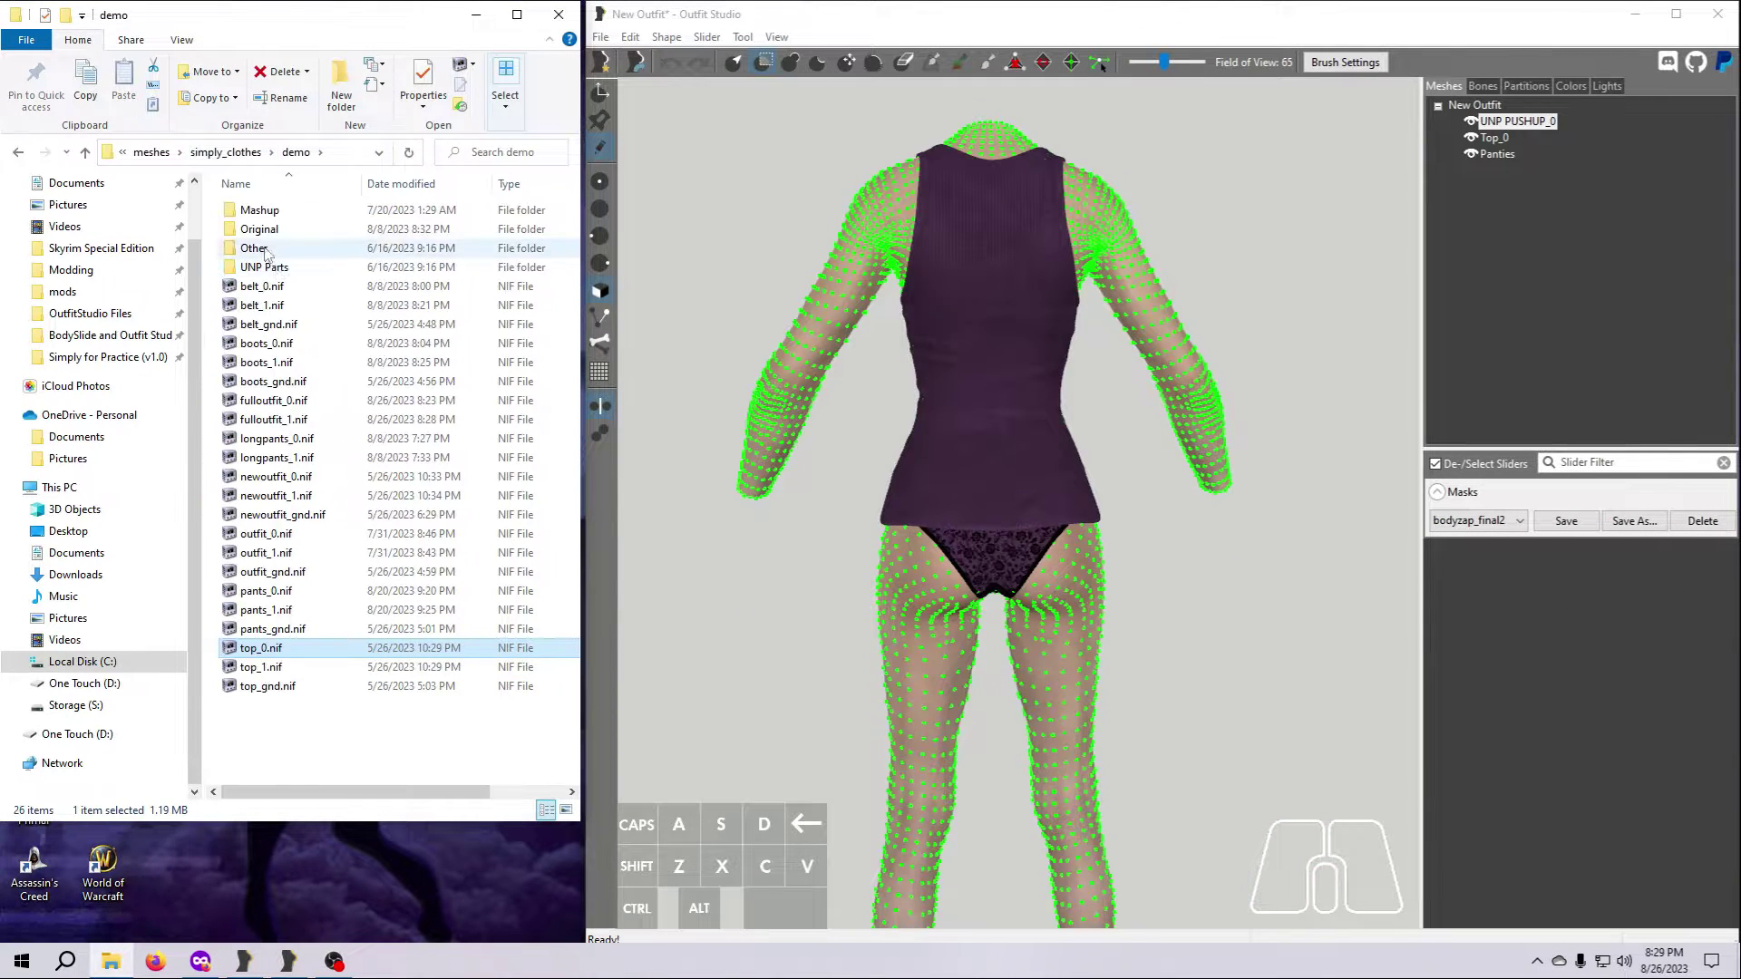
{"action": "double_click", "coordinate": [299, 266]}
{"action": "left_click_drag", "start_coordinate": [263, 323], "coordinate": [837, 537]}
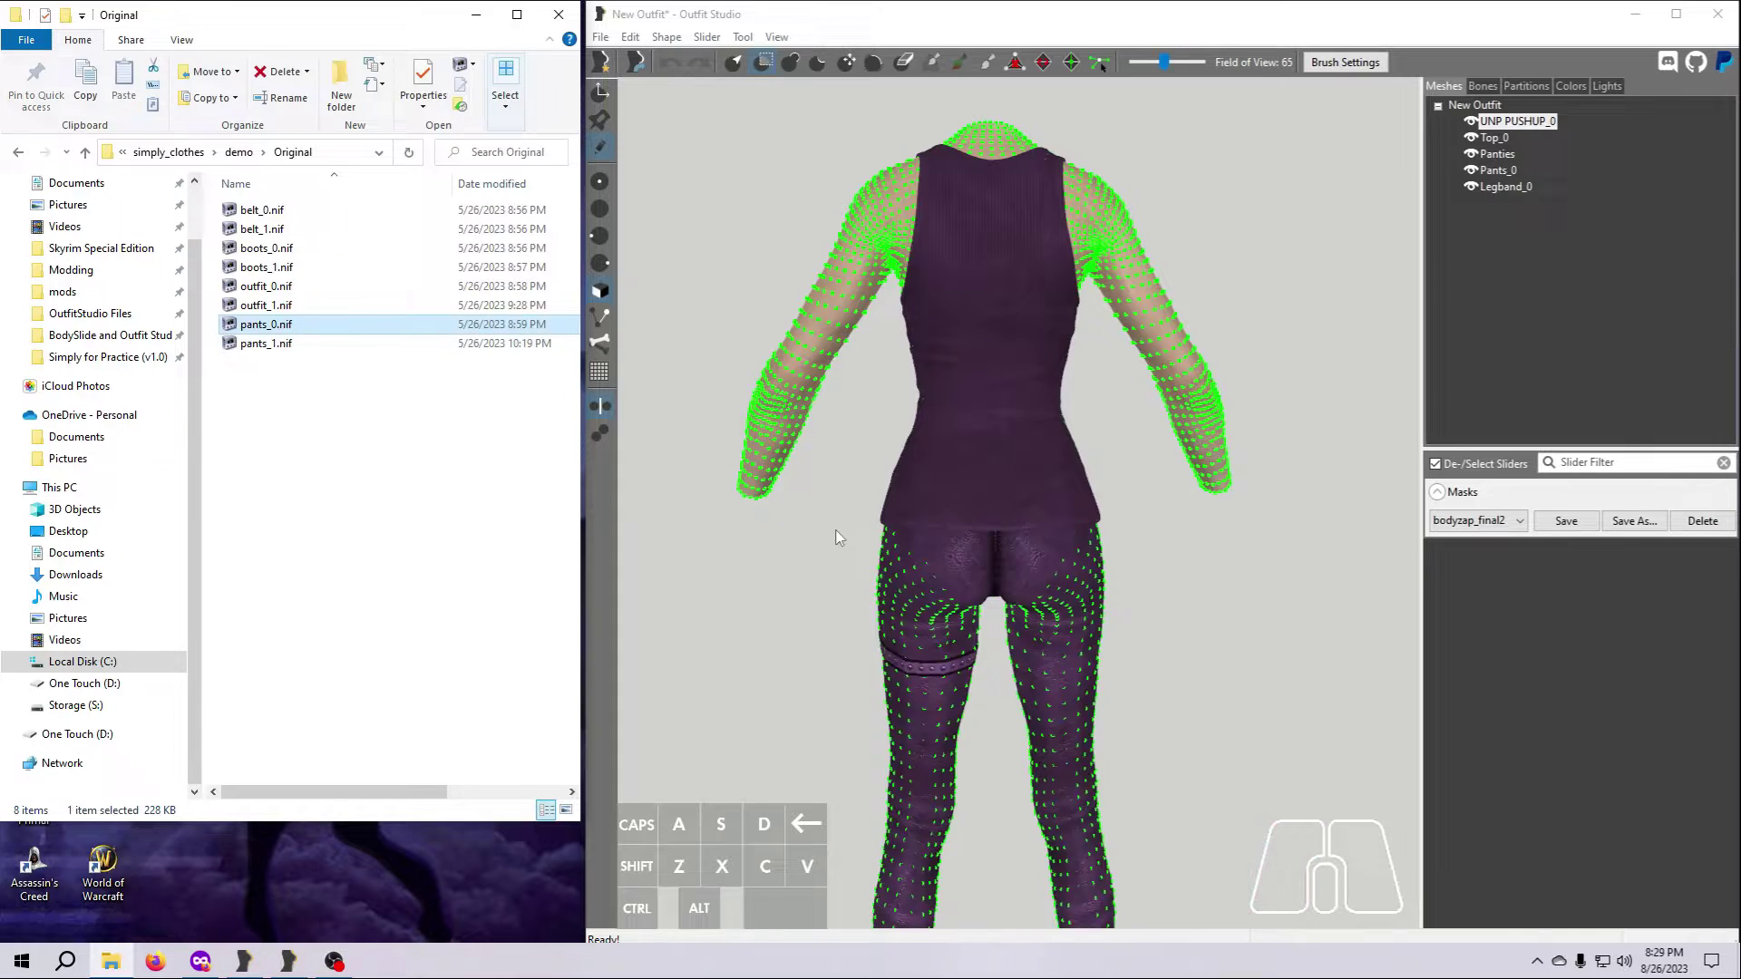
Set the partition type of the Pants_0 shape to 32 SBP_32_BODY
{"action": "left_click", "coordinate": [1496, 170]}
{"action": "left_click", "coordinate": [1526, 85]}
{"action": "left_click", "coordinate": [1595, 467]}
{"action": "scroll", "coordinate": [1585, 568], "scroll_direction": "up", "scroll_amount": 2}
{"action": "scroll", "coordinate": [1585, 567], "scroll_direction": "up", "scroll_amount": 2}
{"action": "left_click", "coordinate": [1585, 568]}
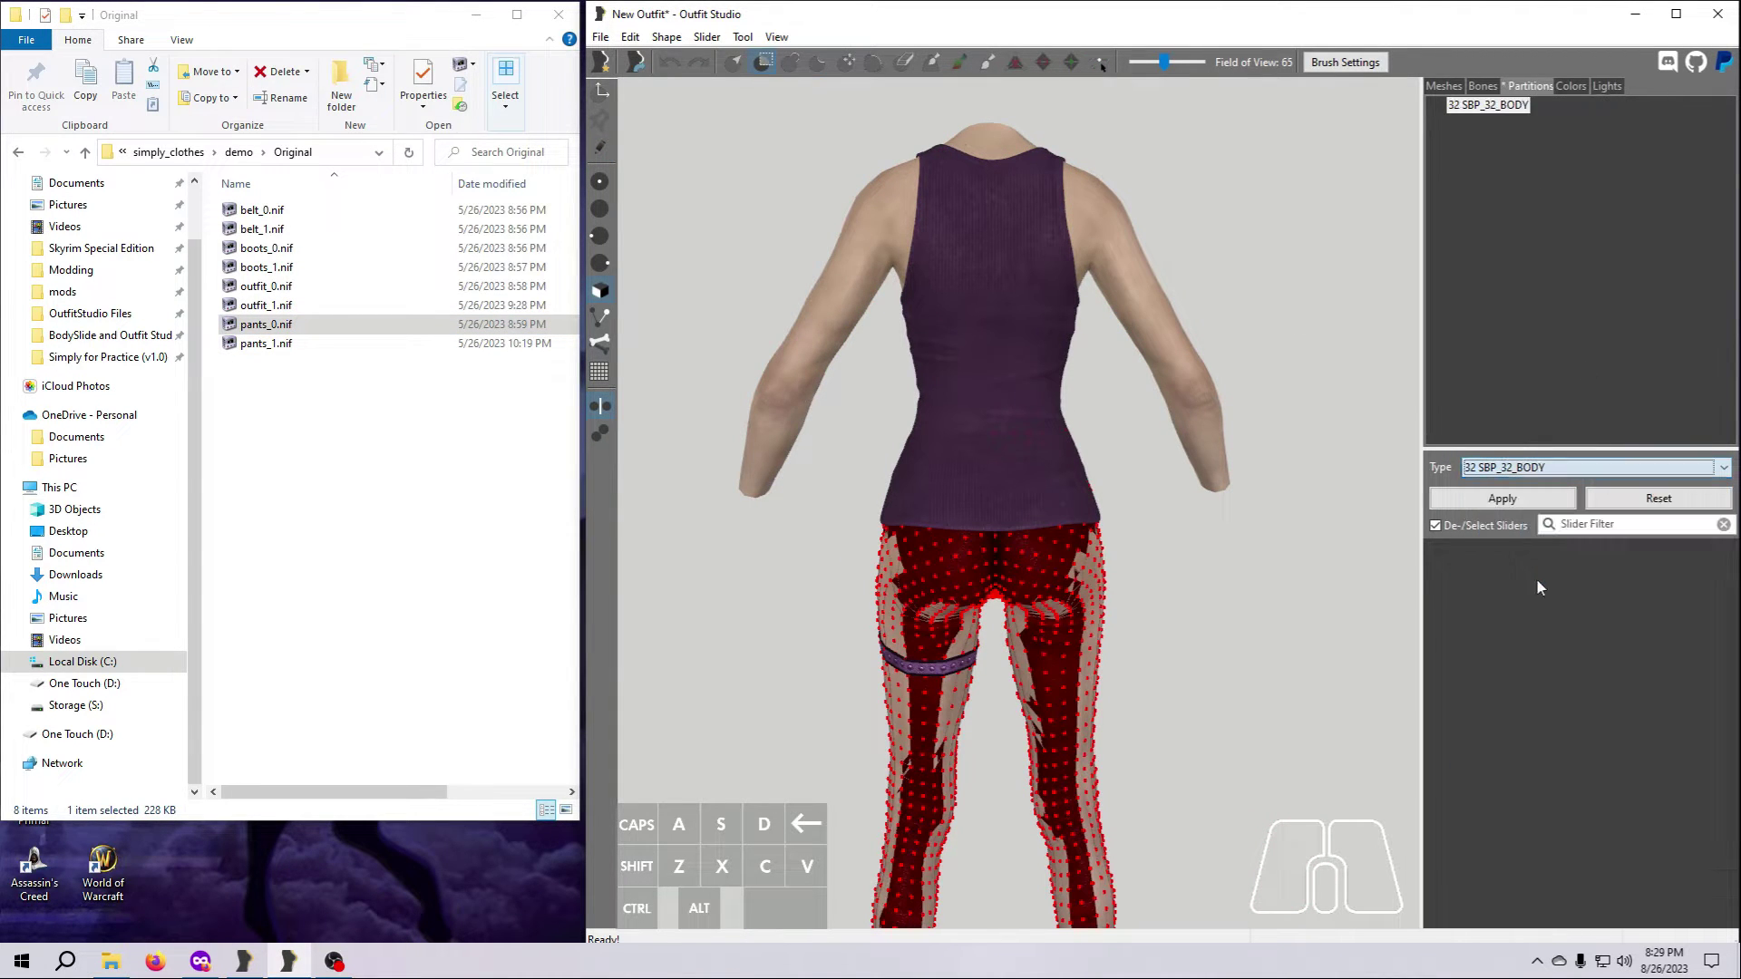
Change the Legband_0 shape's partition type to 32 SBP_32_BODY and apply it
{"action": "left_click", "coordinate": [1541, 87]}
{"action": "left_click", "coordinate": [1542, 87]}
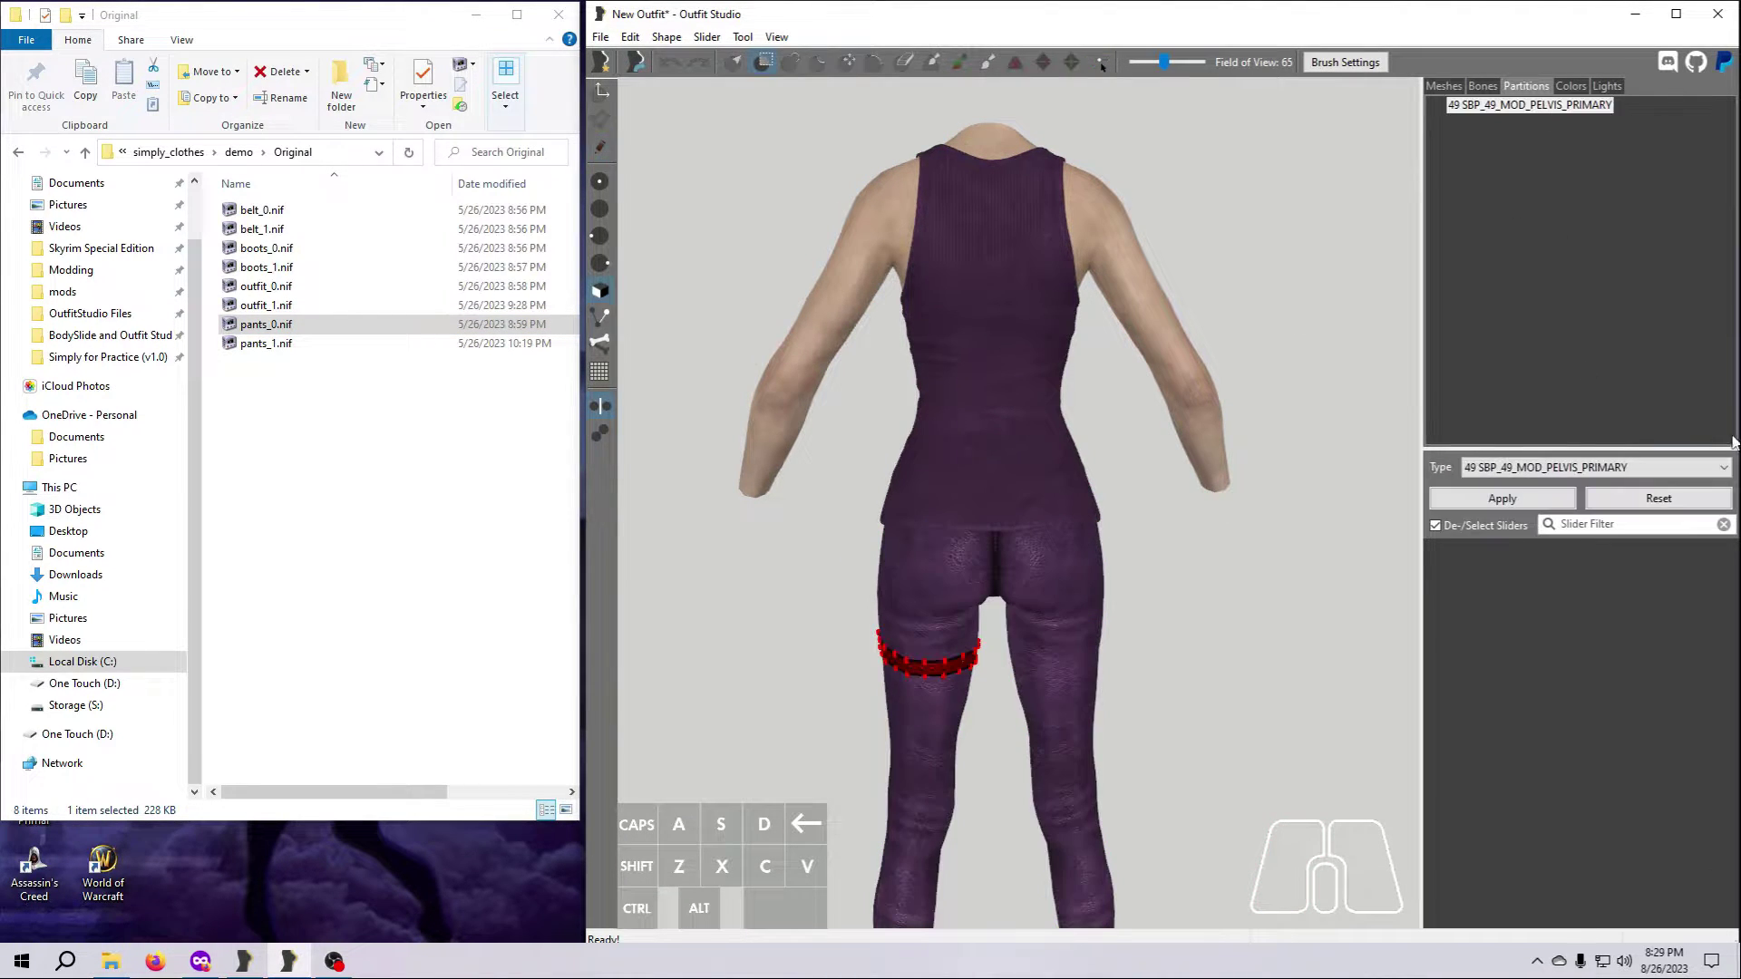
{"action": "left_click", "coordinate": [1596, 467]}
{"action": "scroll", "coordinate": [1541, 590], "scroll_direction": "up", "scroll_amount": 2}
{"action": "left_click", "coordinate": [1505, 508]}
{"action": "left_click", "coordinate": [1502, 498]}
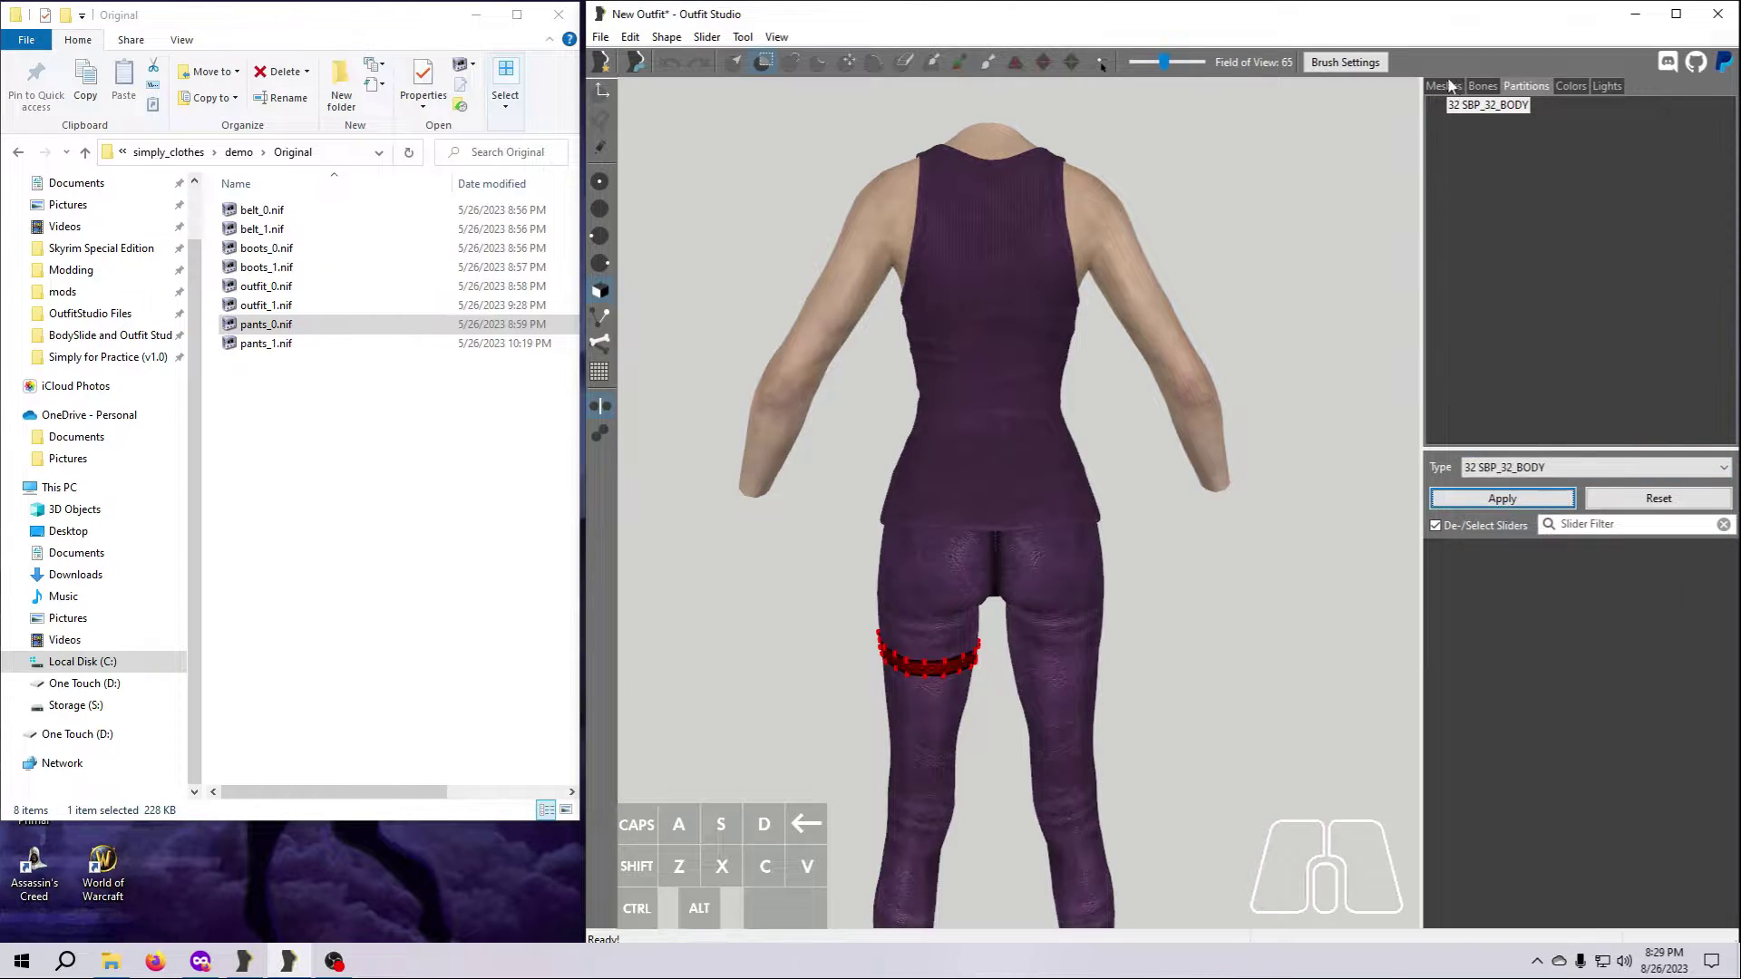
Switch the Top_0 and Pants_0 shapes to wireframe display
{"action": "left_click", "coordinate": [1529, 85]}
{"action": "left_click", "coordinate": [1471, 136]}
{"action": "left_click", "coordinate": [1471, 137]}
{"action": "left_click", "coordinate": [1471, 170]}
{"action": "left_click", "coordinate": [1471, 170]}
Rename the UNP PUSHUP_0 shape to Body
{"action": "left_click", "coordinate": [1517, 121]}
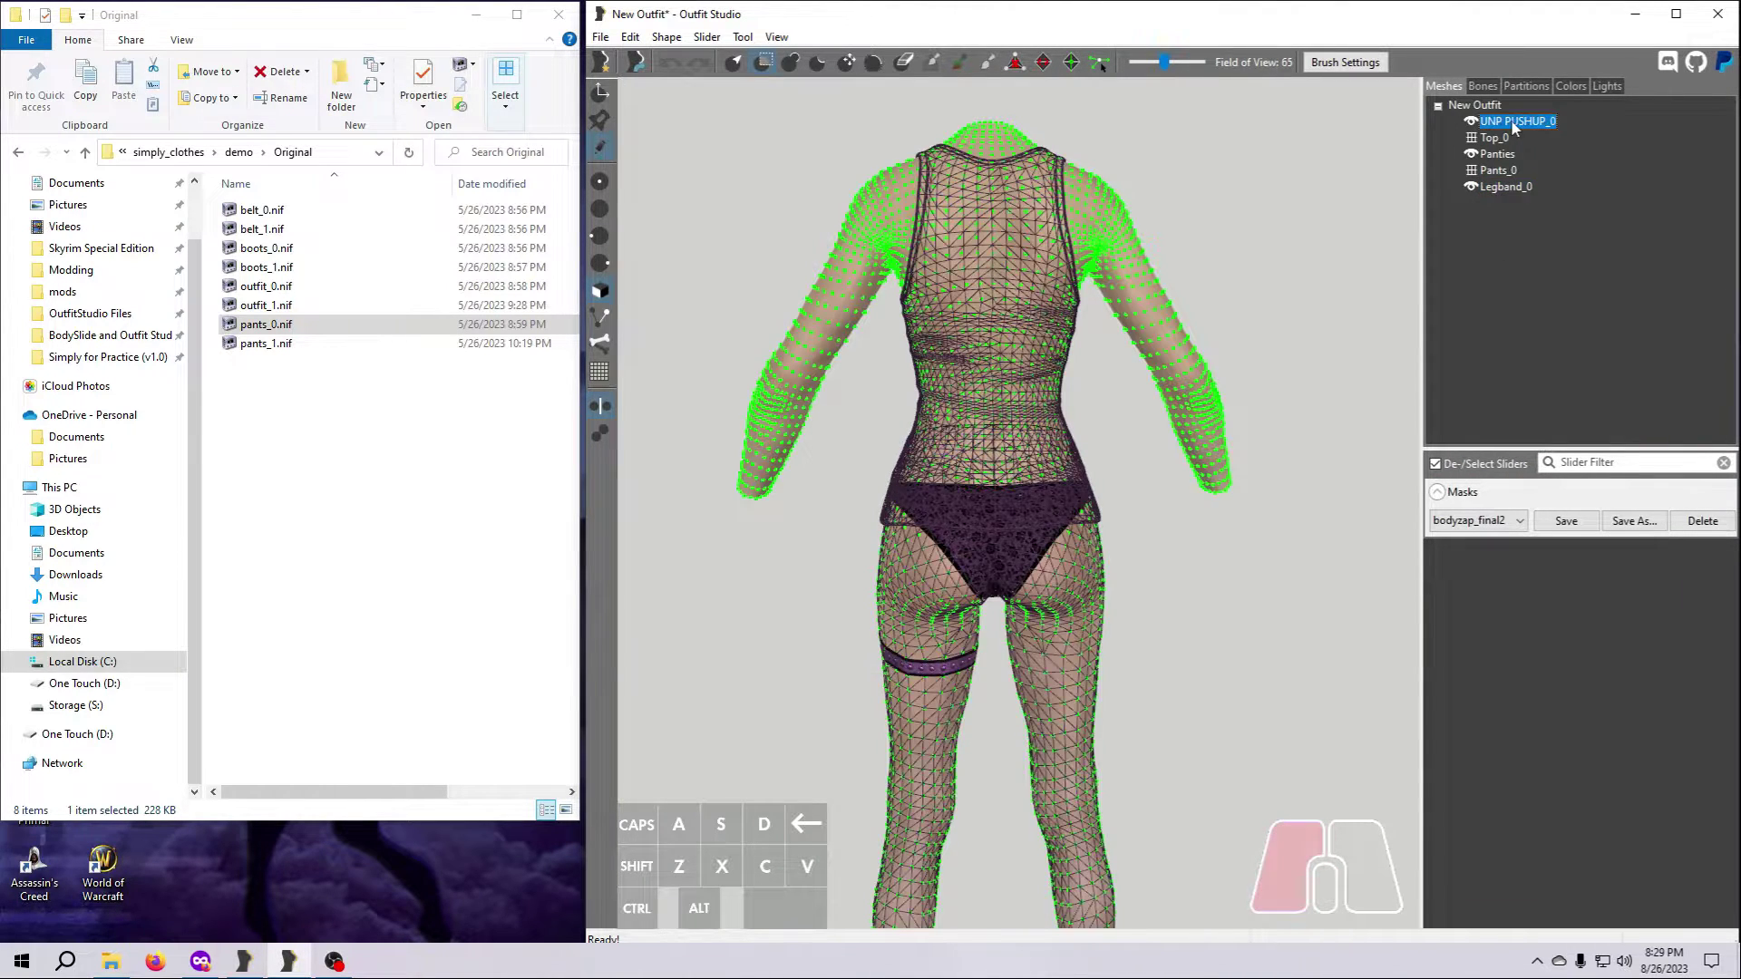
{"action": "right_click", "coordinate": [1517, 121]}
{"action": "left_click", "coordinate": [1564, 288]}
{"action": "type", "text": "Body"}
{"action": "key", "text": "Return"}
Load the bodyzap_final2 mask on Body, delete all its unmasked vertices and clear the mask
{"action": "left_click", "coordinate": [1519, 520]}
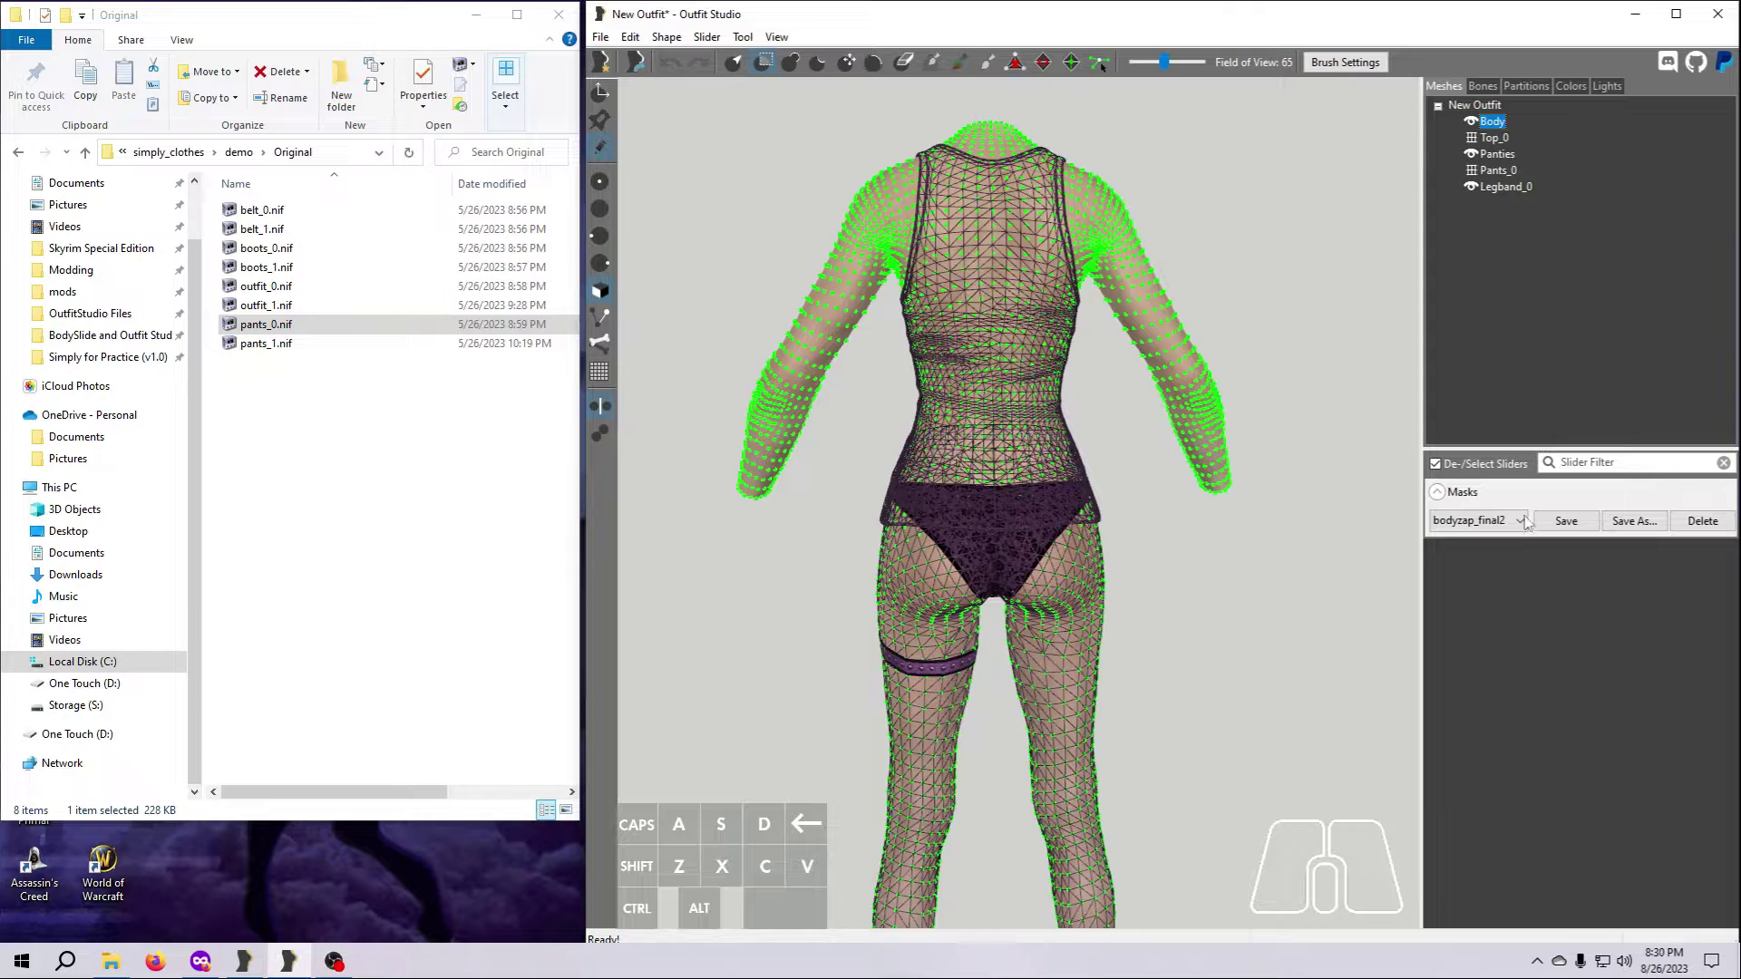
{"action": "left_click", "coordinate": [1504, 568]}
{"action": "left_click", "coordinate": [667, 36]}
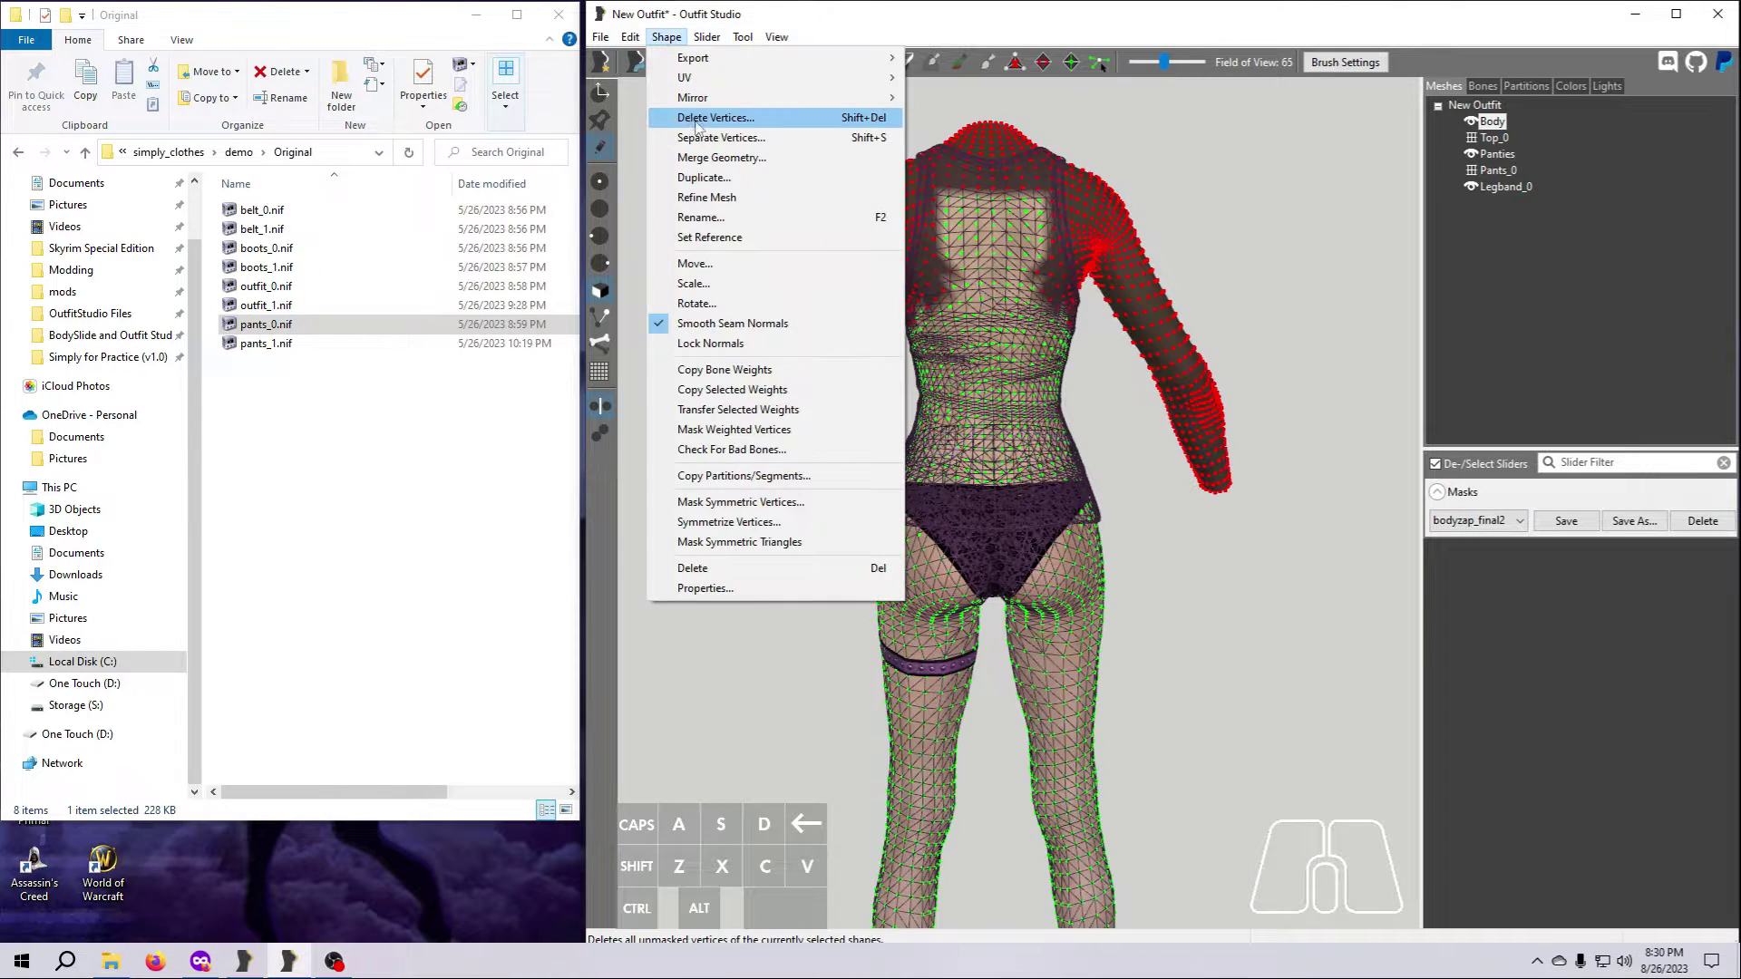
{"action": "left_click", "coordinate": [703, 125]}
{"action": "left_click", "coordinate": [743, 36]}
{"action": "left_click", "coordinate": [785, 229]}
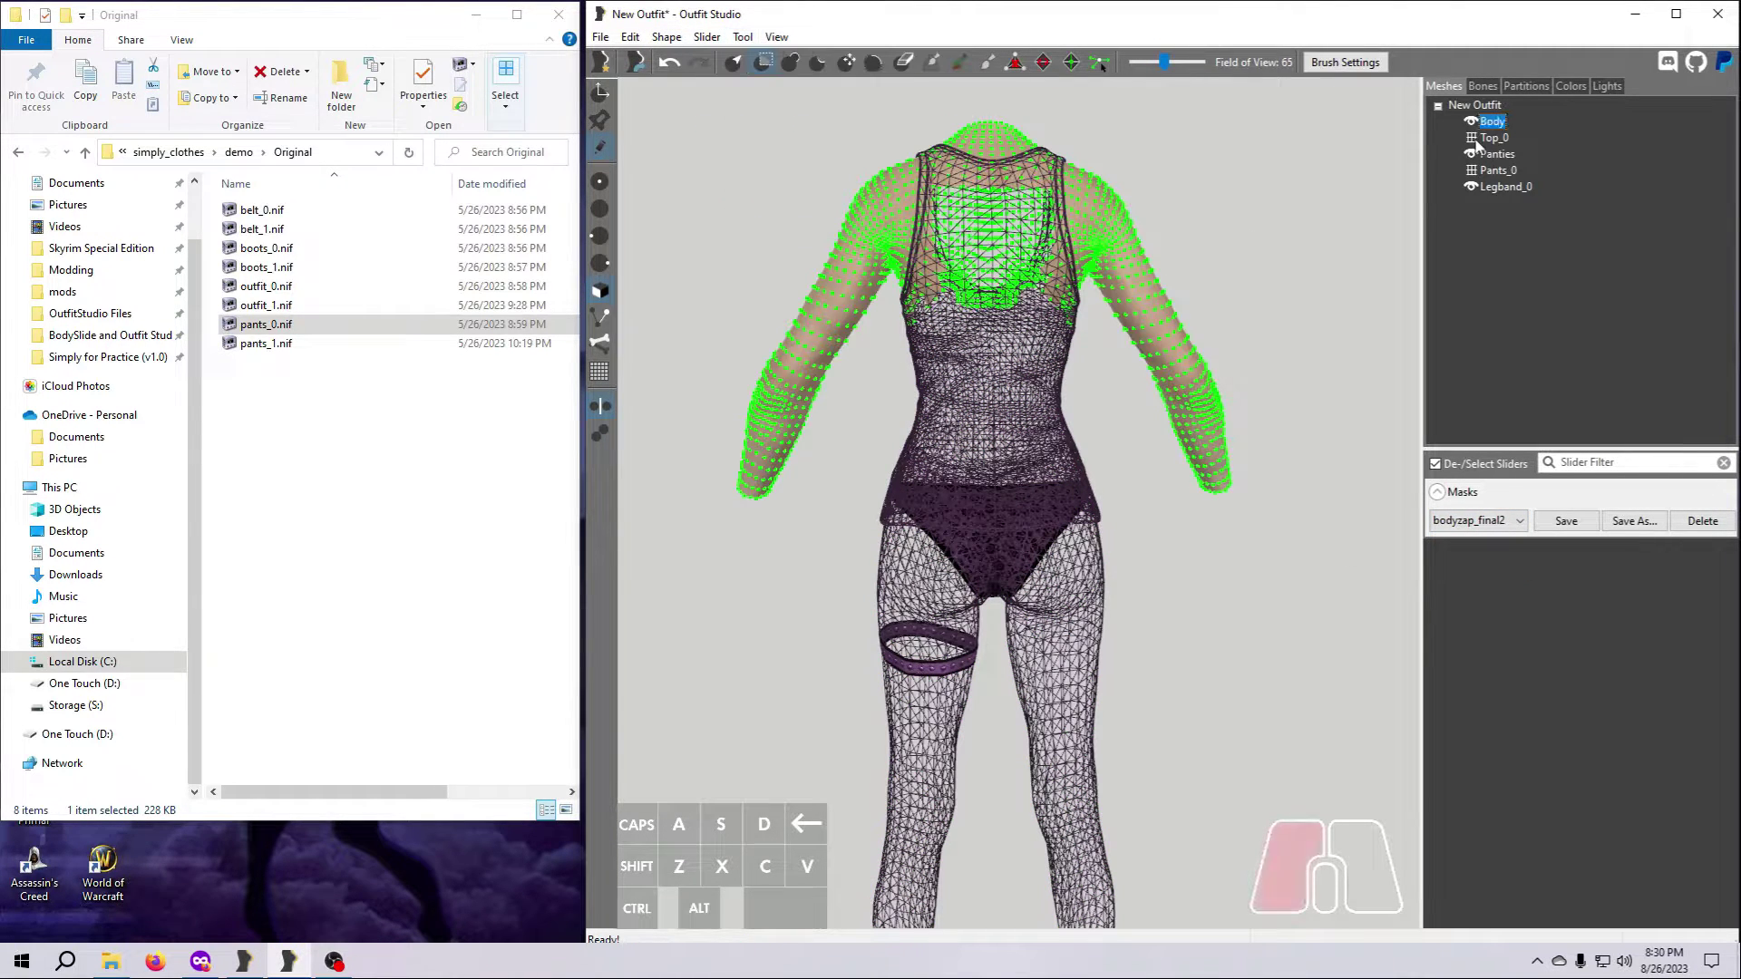
Show Top_0 and Pants_0 solid again and rename the Body shape to UNP PUSHUP_0
{"action": "left_click", "coordinate": [1471, 137]}
{"action": "left_click", "coordinate": [1471, 170]}
{"action": "right_click", "coordinate": [1487, 121]}
{"action": "left_click", "coordinate": [1545, 294]}
{"action": "type", "text": "UNP PUSHUP_0"}
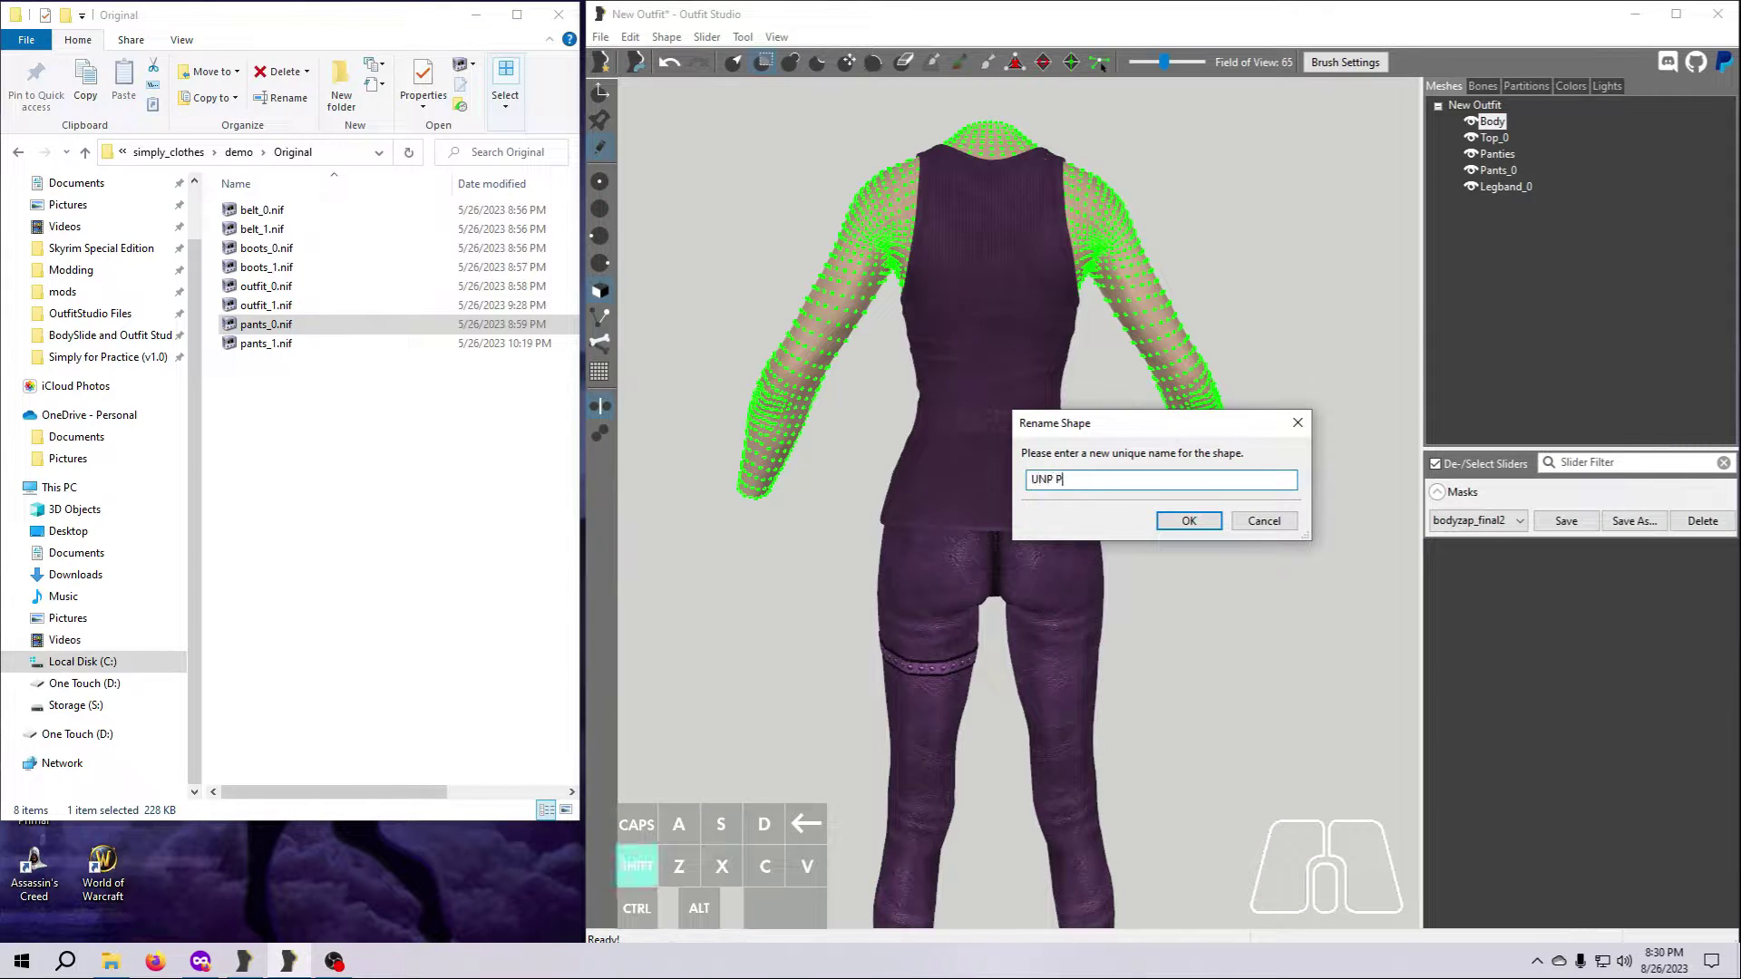
{"action": "key", "text": "Return"}
Export all five shapes, UNP PUSHUP_0 through Legband_0, to the demo folder, overwriting fulloutfit_0.nif
{"action": "left_click", "coordinate": [1522, 189], "text": "shift"}
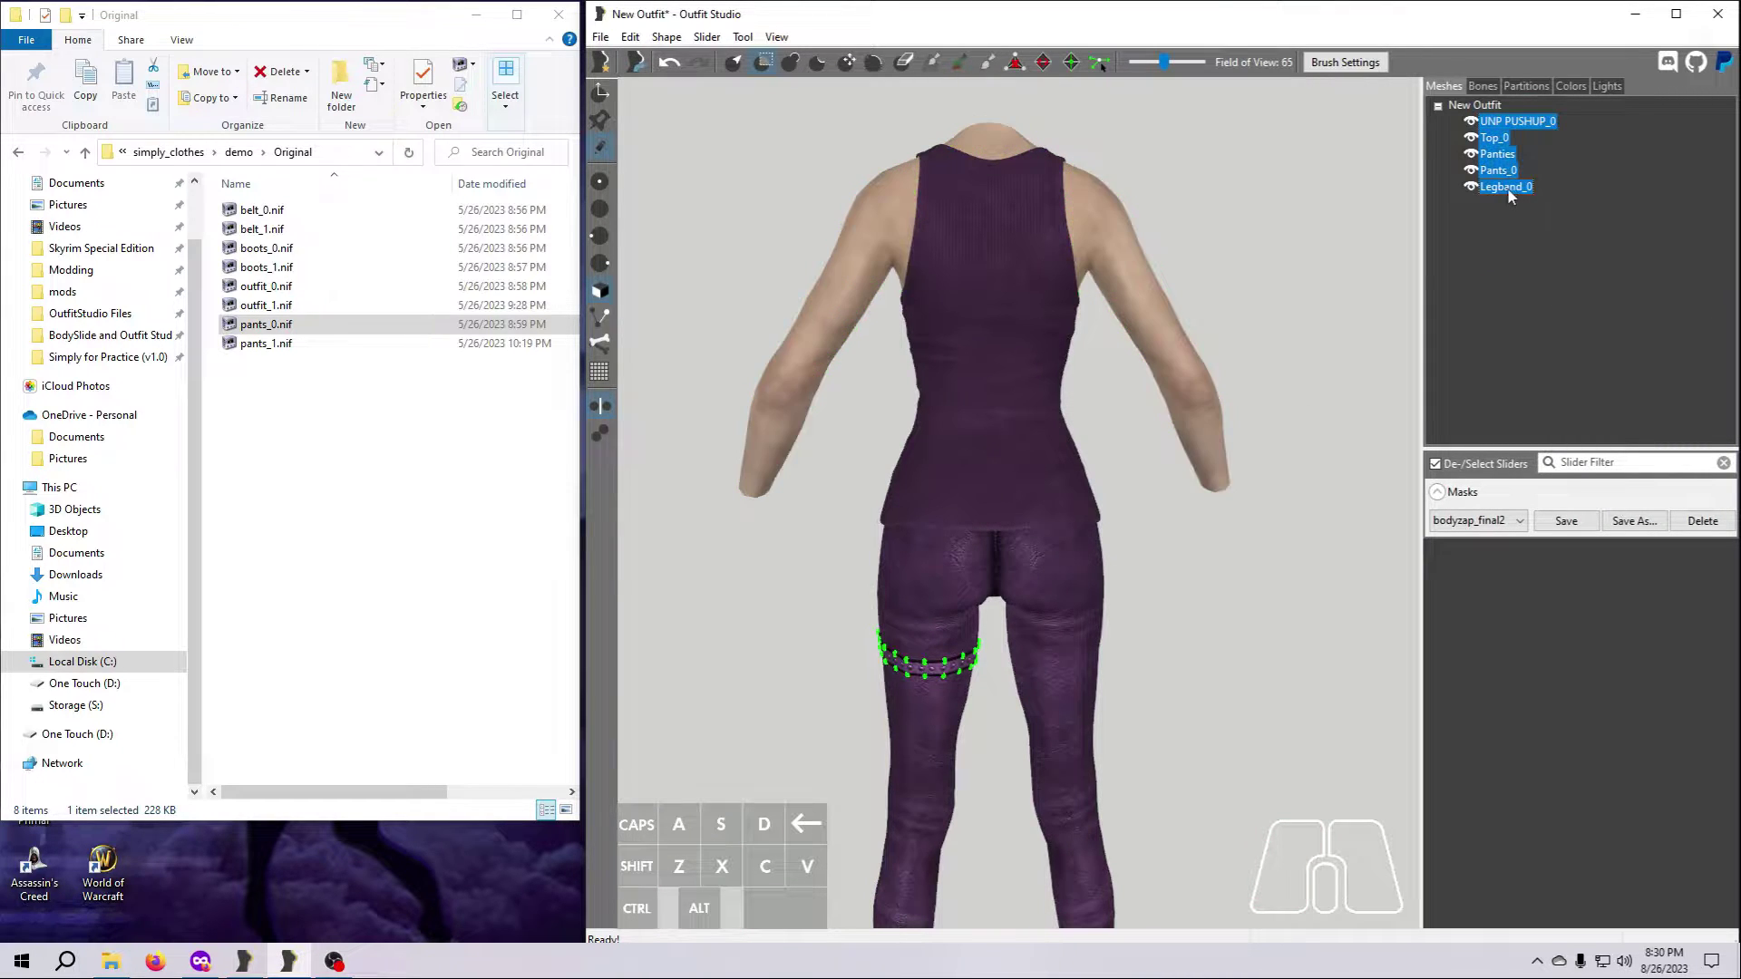
{"action": "right_click", "coordinate": [1522, 189]}
{"action": "mouse_move", "coordinate": [1510, 200]}
{"action": "left_click", "coordinate": [1351, 203]}
{"action": "left_click", "coordinate": [903, 372]}
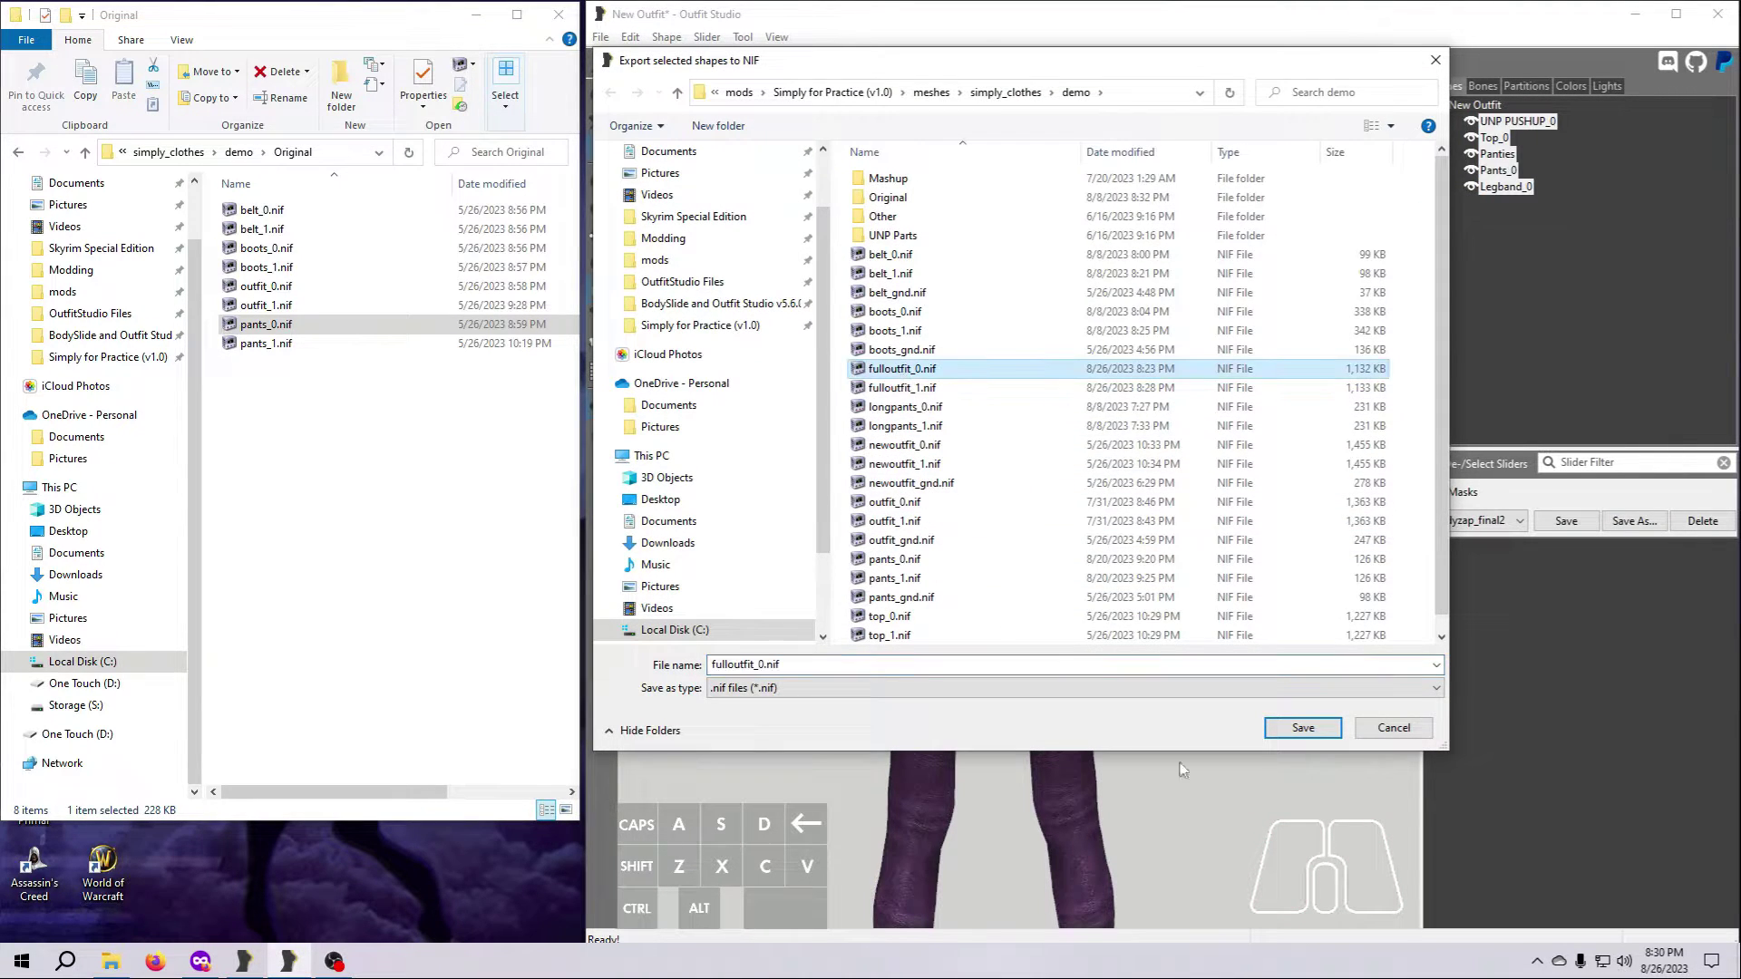
{"action": "left_click", "coordinate": [1303, 727]}
{"action": "left_click", "coordinate": [920, 479]}
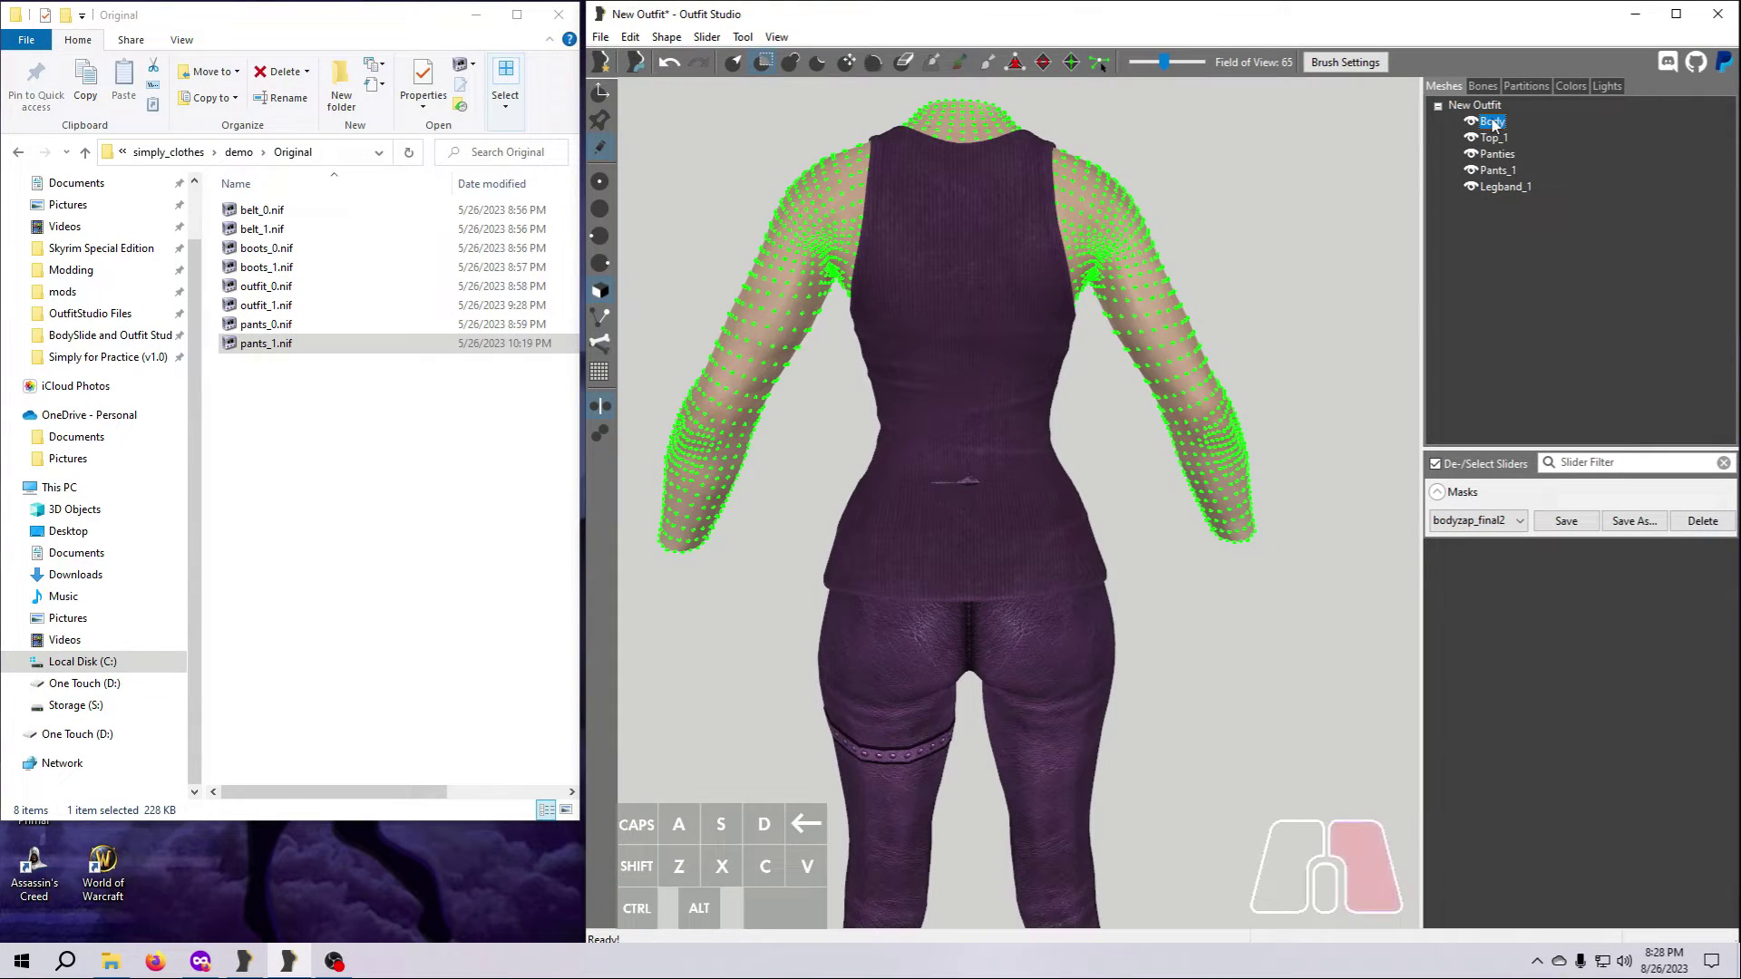
Rename the Body shape of the _1 outfit to UNP PUSHUP_1
{"action": "right_click", "coordinate": [1492, 122]}
{"action": "left_click", "coordinate": [1542, 289]}
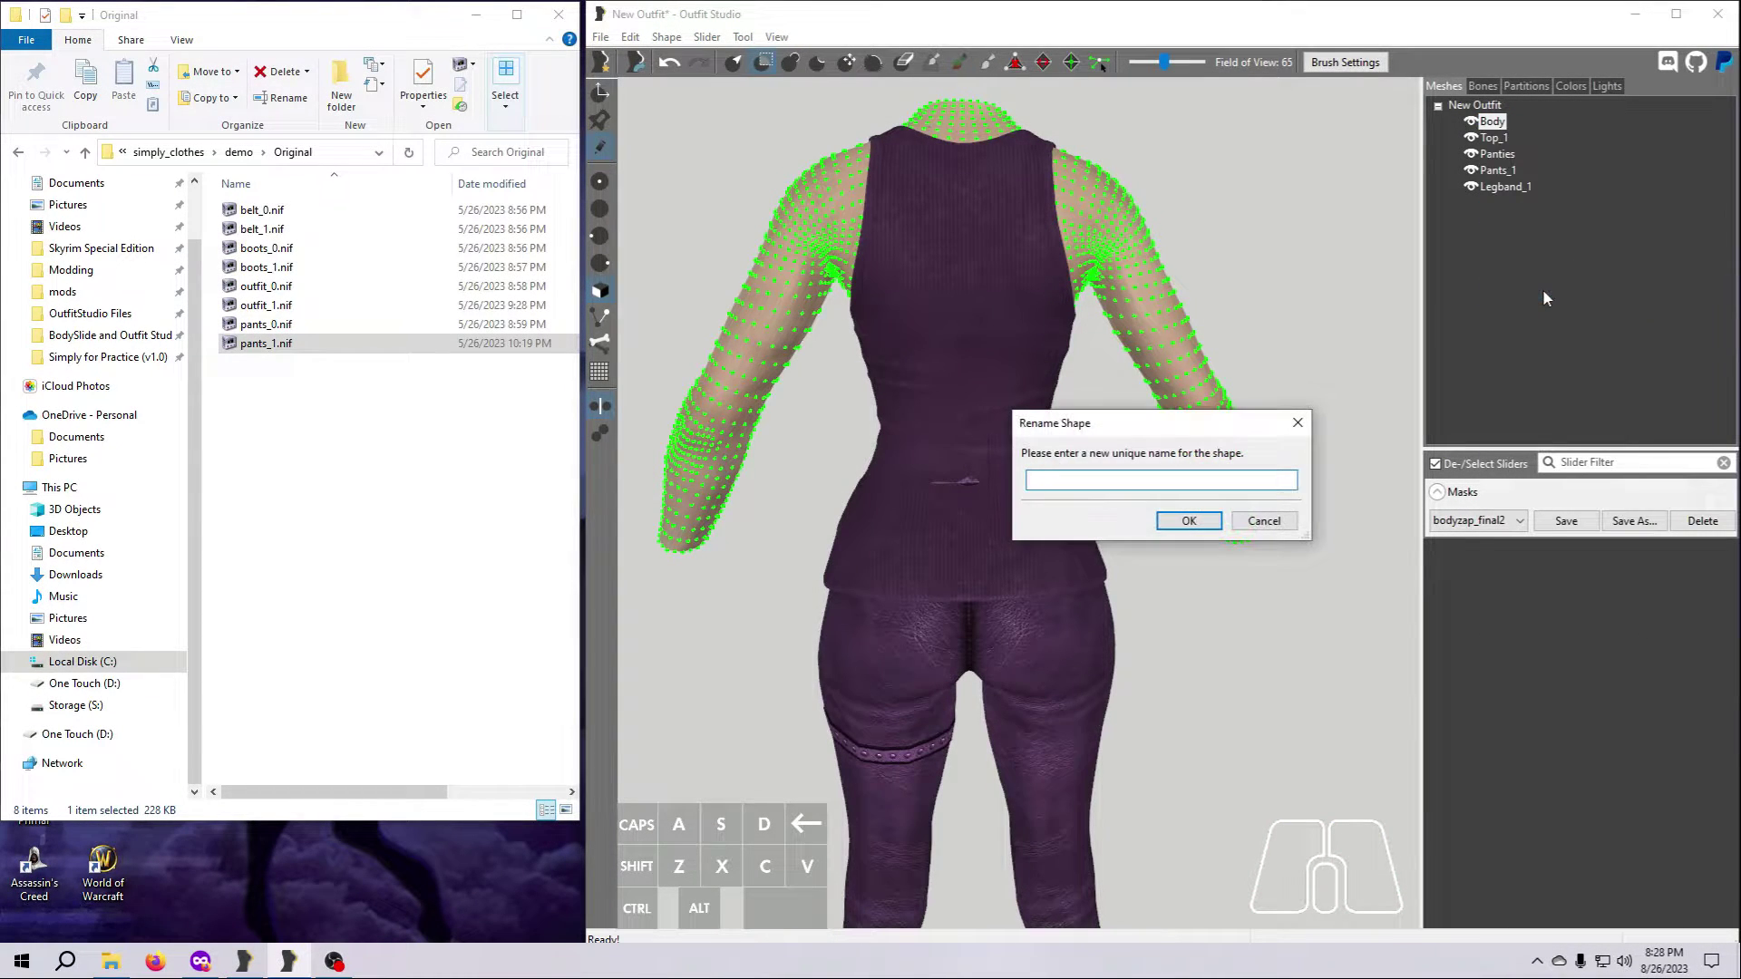
{"action": "type", "text": "UNP PUSHUP"}
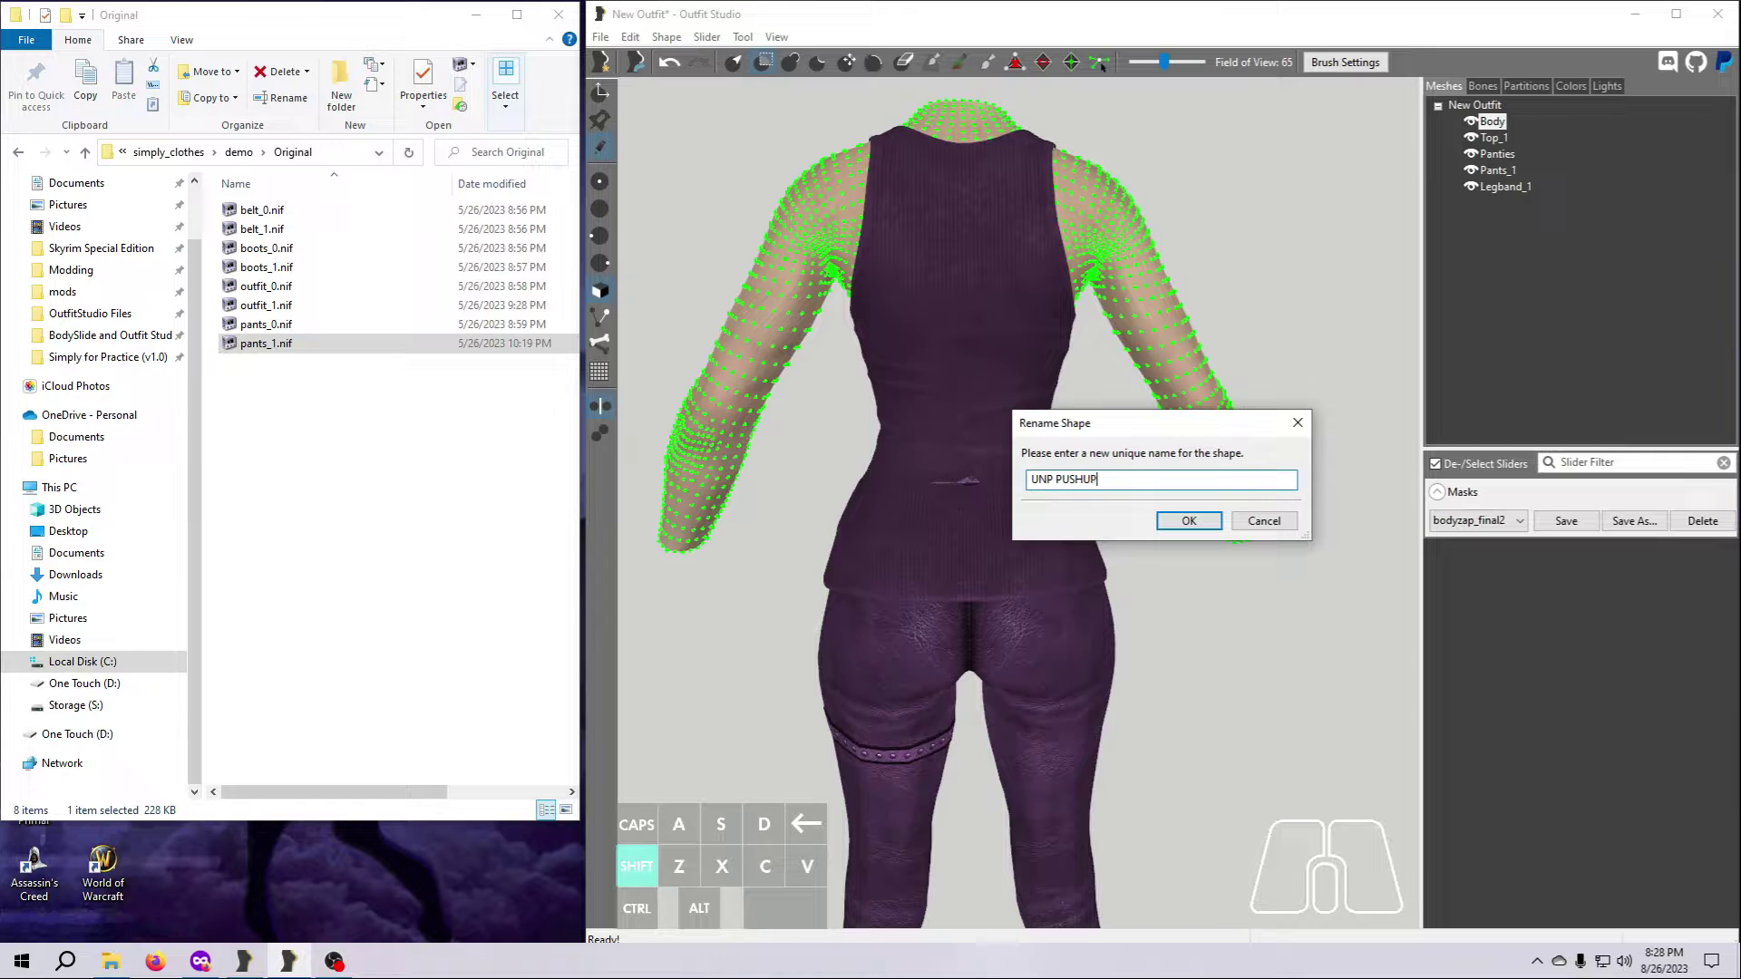
{"action": "type", "text": "_1"}
{"action": "key", "text": "Return"}
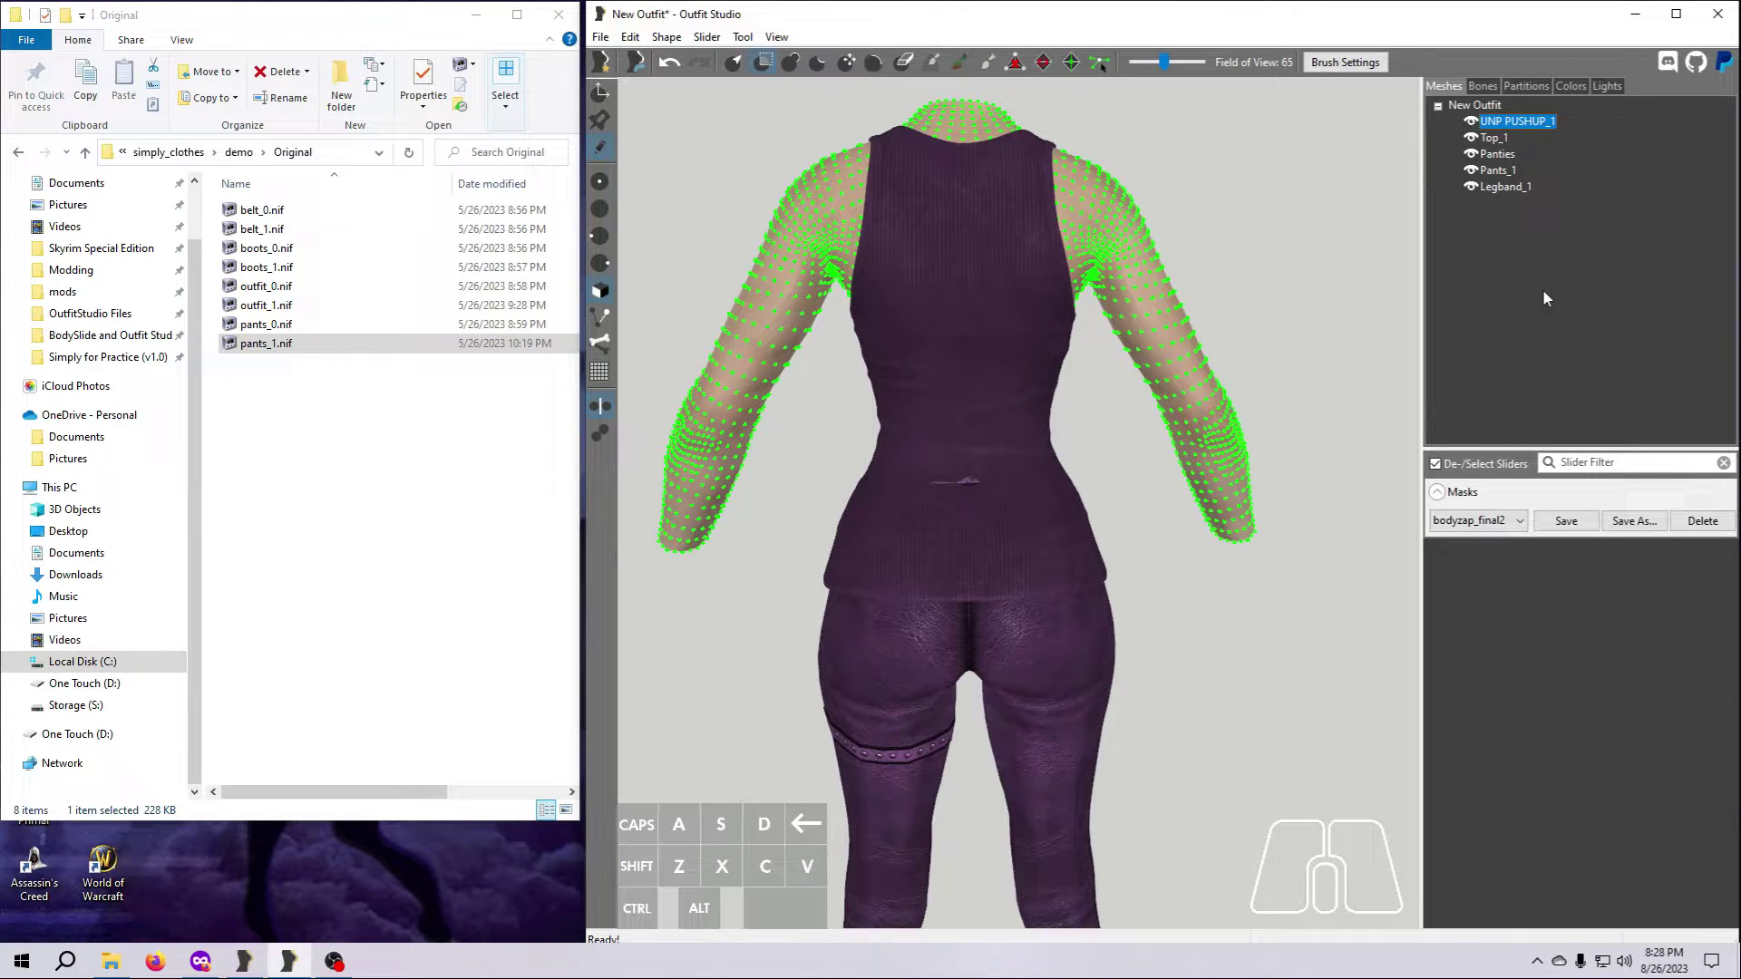
Export the five shapes from UNP PUSHUP_1 through Legband_1 to the demo folder as the NIF file fulloutfit_1
{"action": "left_click", "coordinate": [1505, 187], "text": "shift"}
{"action": "right_click", "coordinate": [1504, 187]}
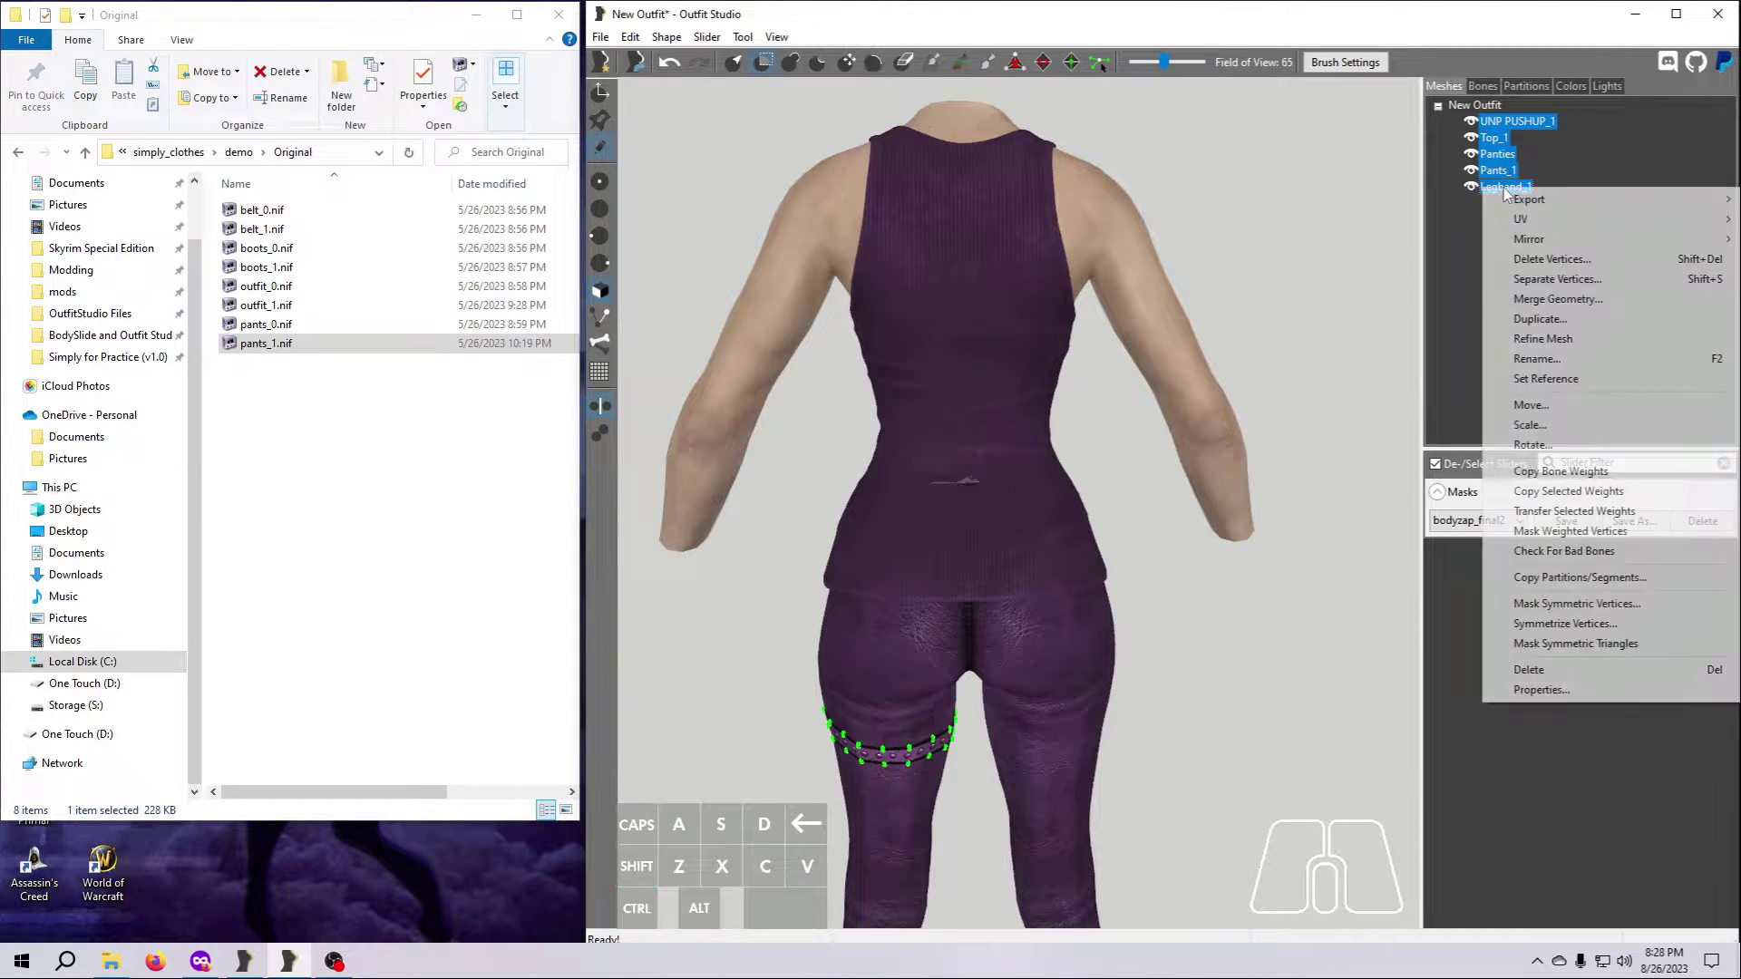
{"action": "mouse_move", "coordinate": [1539, 206]}
{"action": "left_click", "coordinate": [1402, 201]}
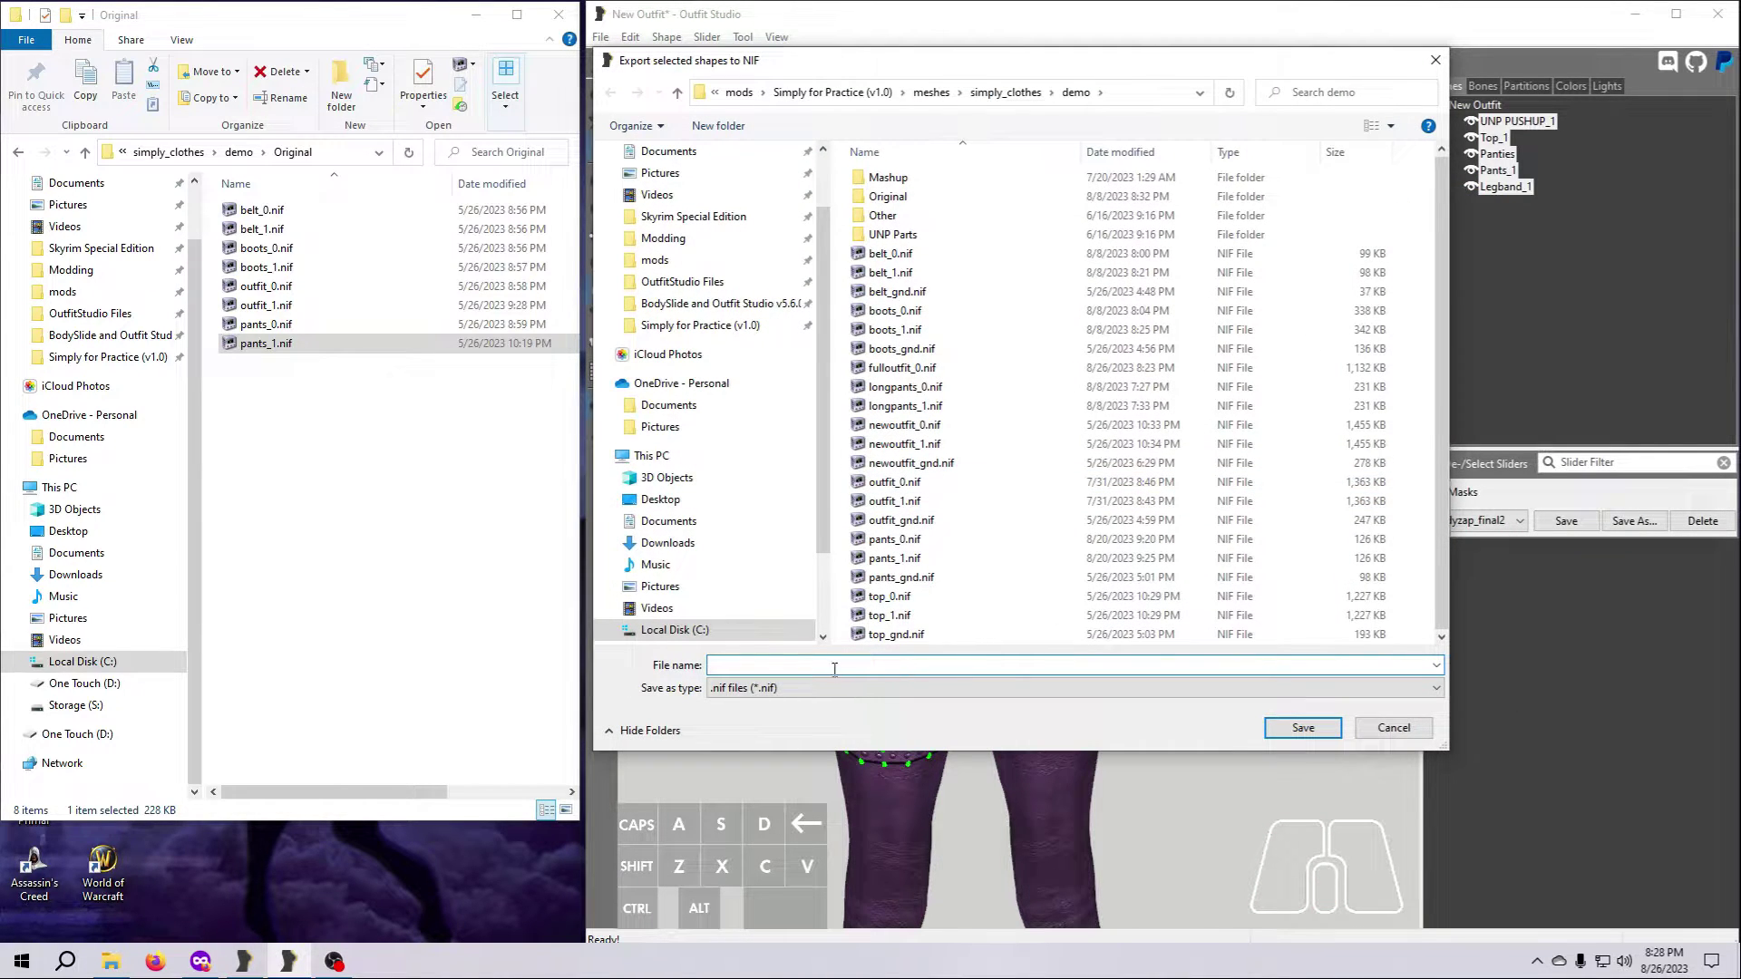
{"action": "type", "text": "fullout"}
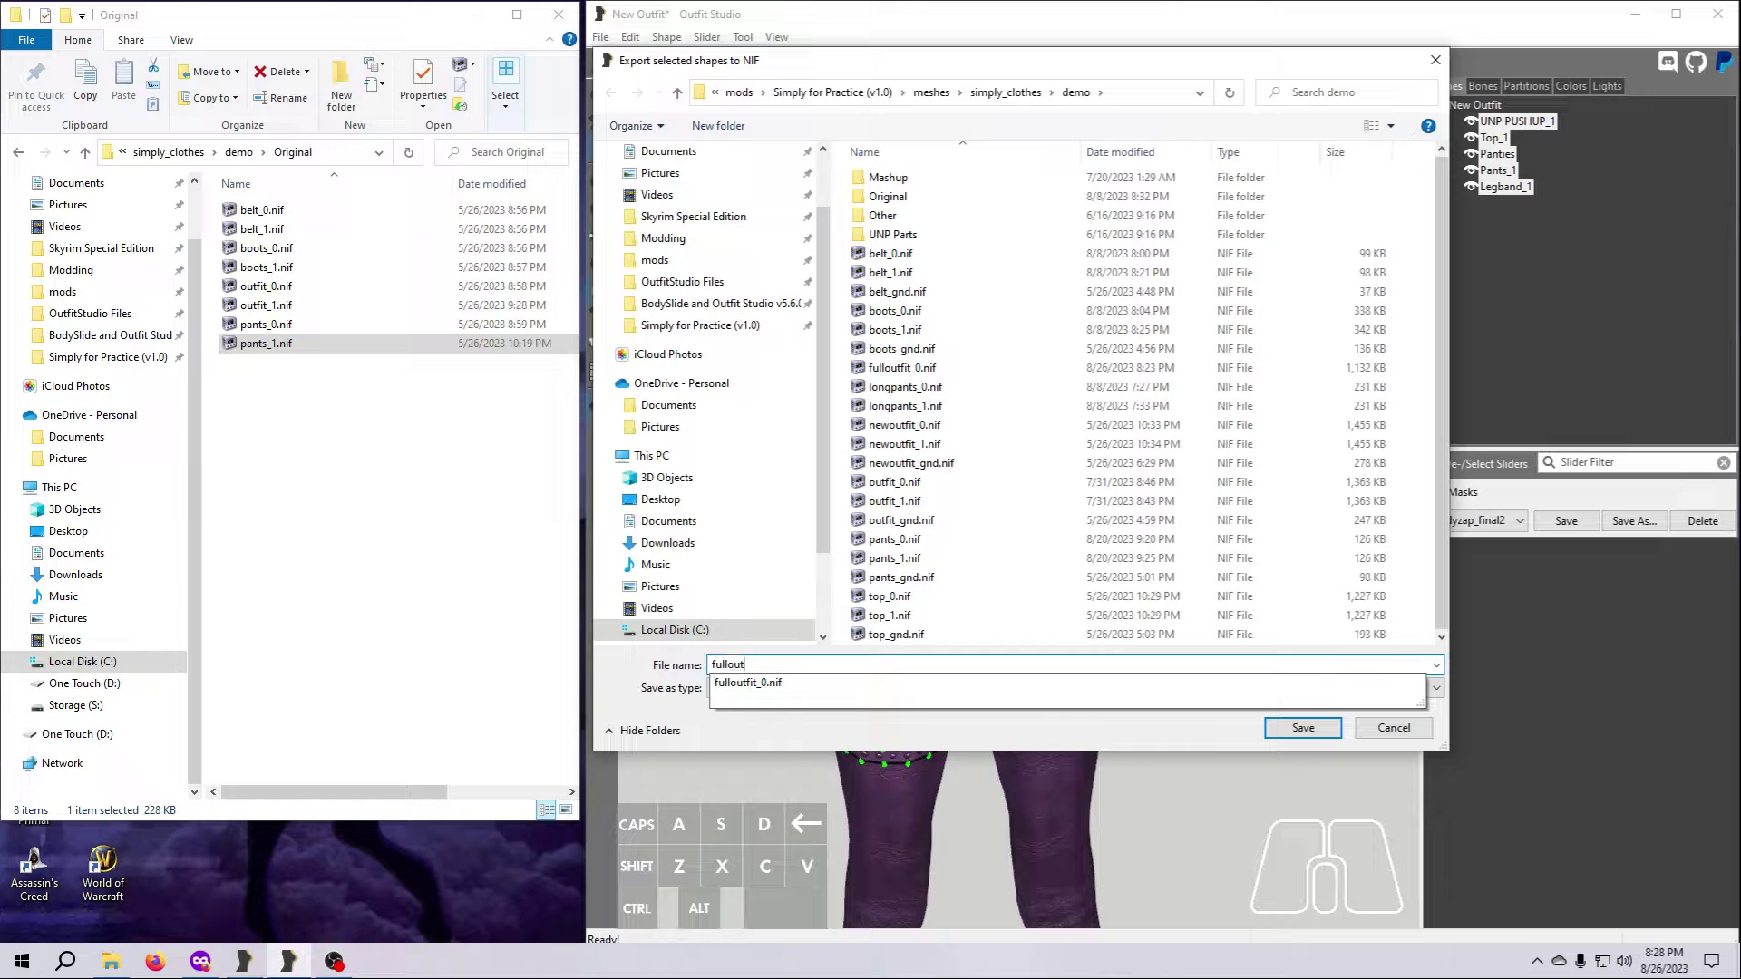
{"action": "type", "text": "fit_1"}
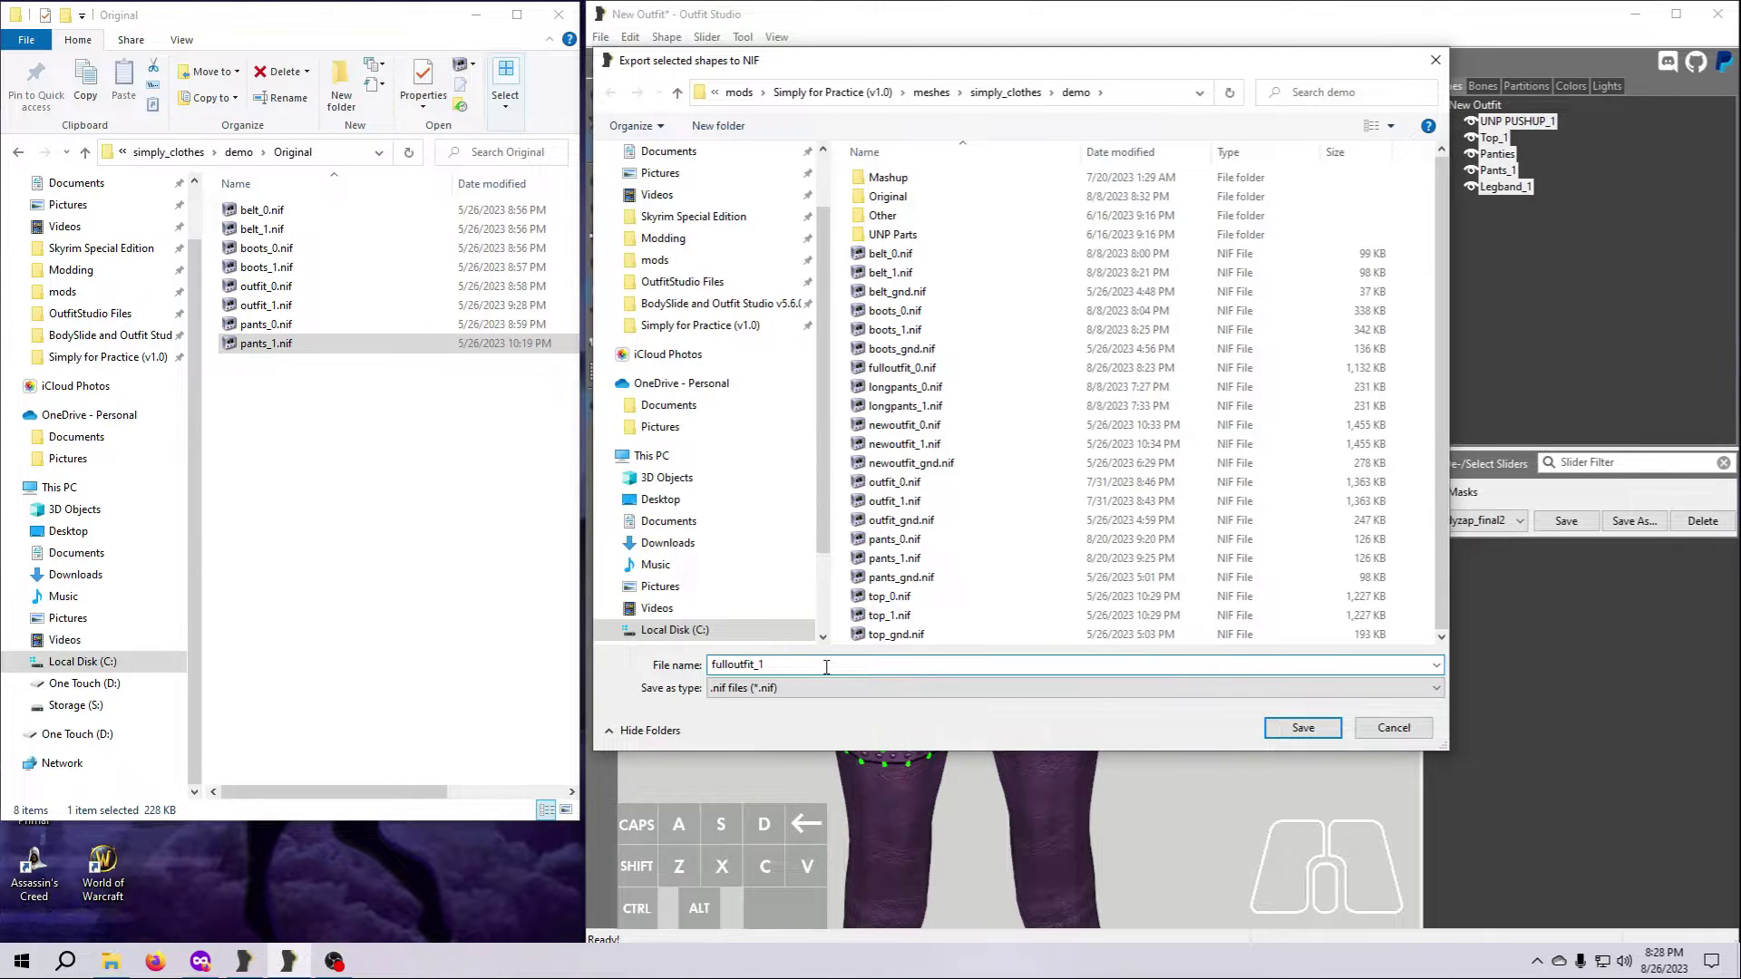
{"action": "key", "text": "Return"}
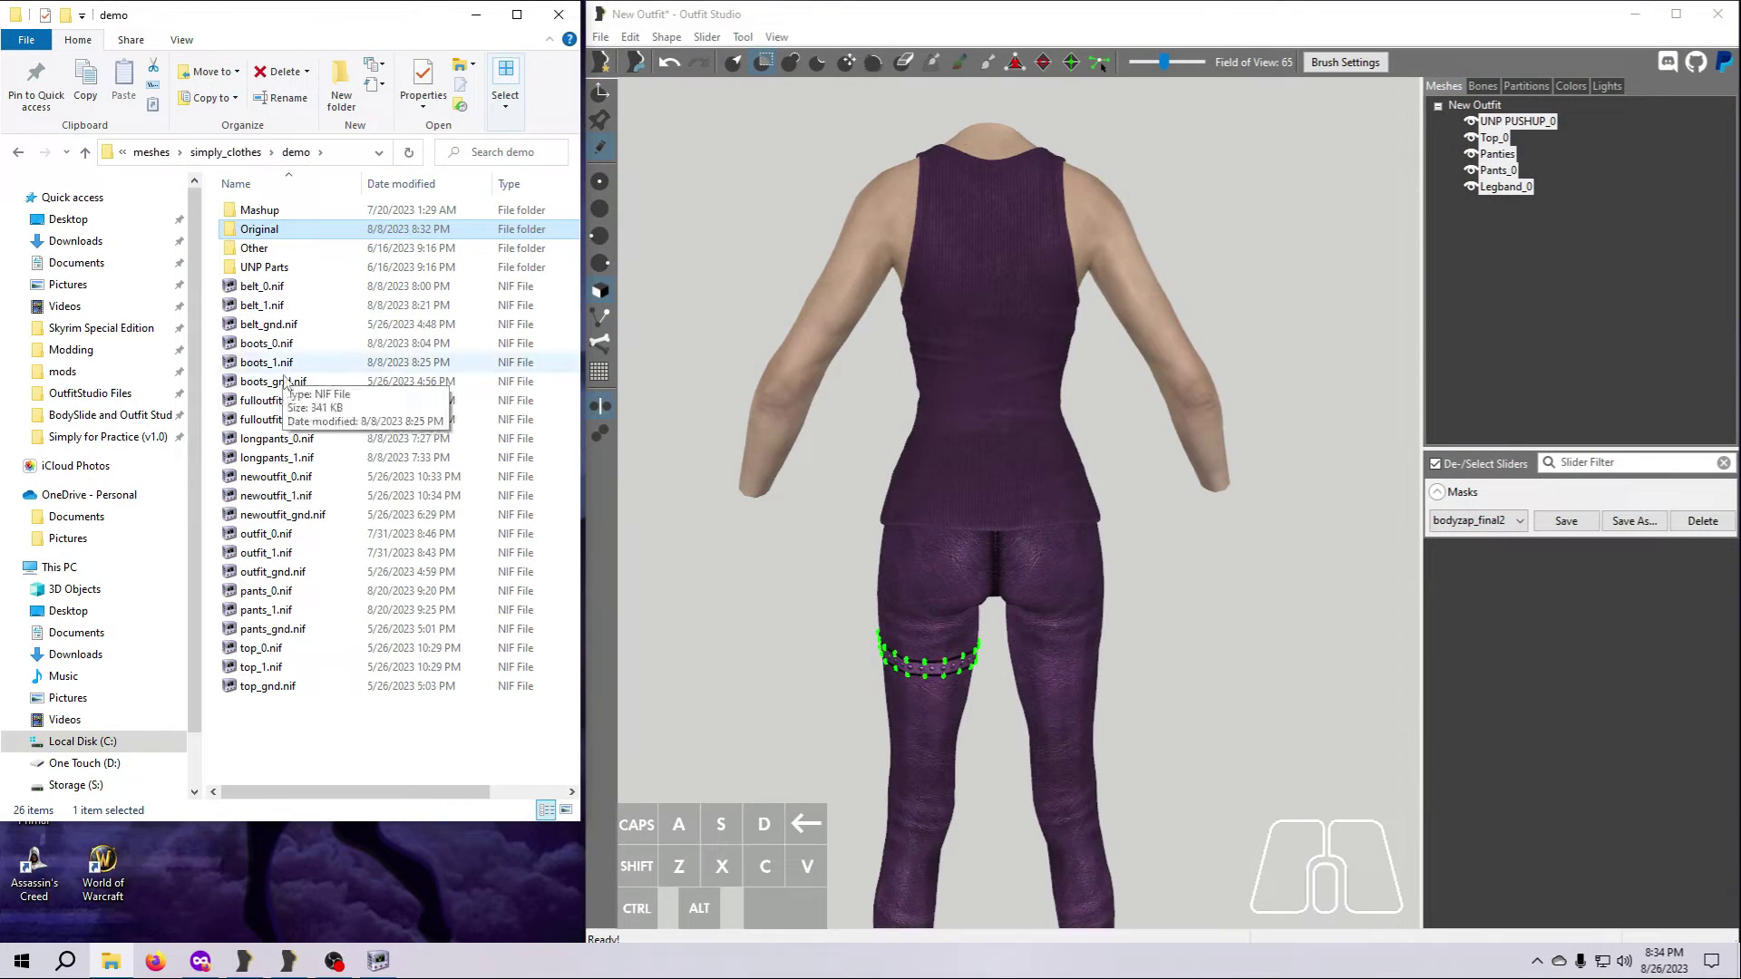
Open fulloutfit_0.nif and fulloutfit_1.nif from the demo folder in separate NifSkope windows placed side by side
{"action": "double_click", "coordinate": [294, 400]}
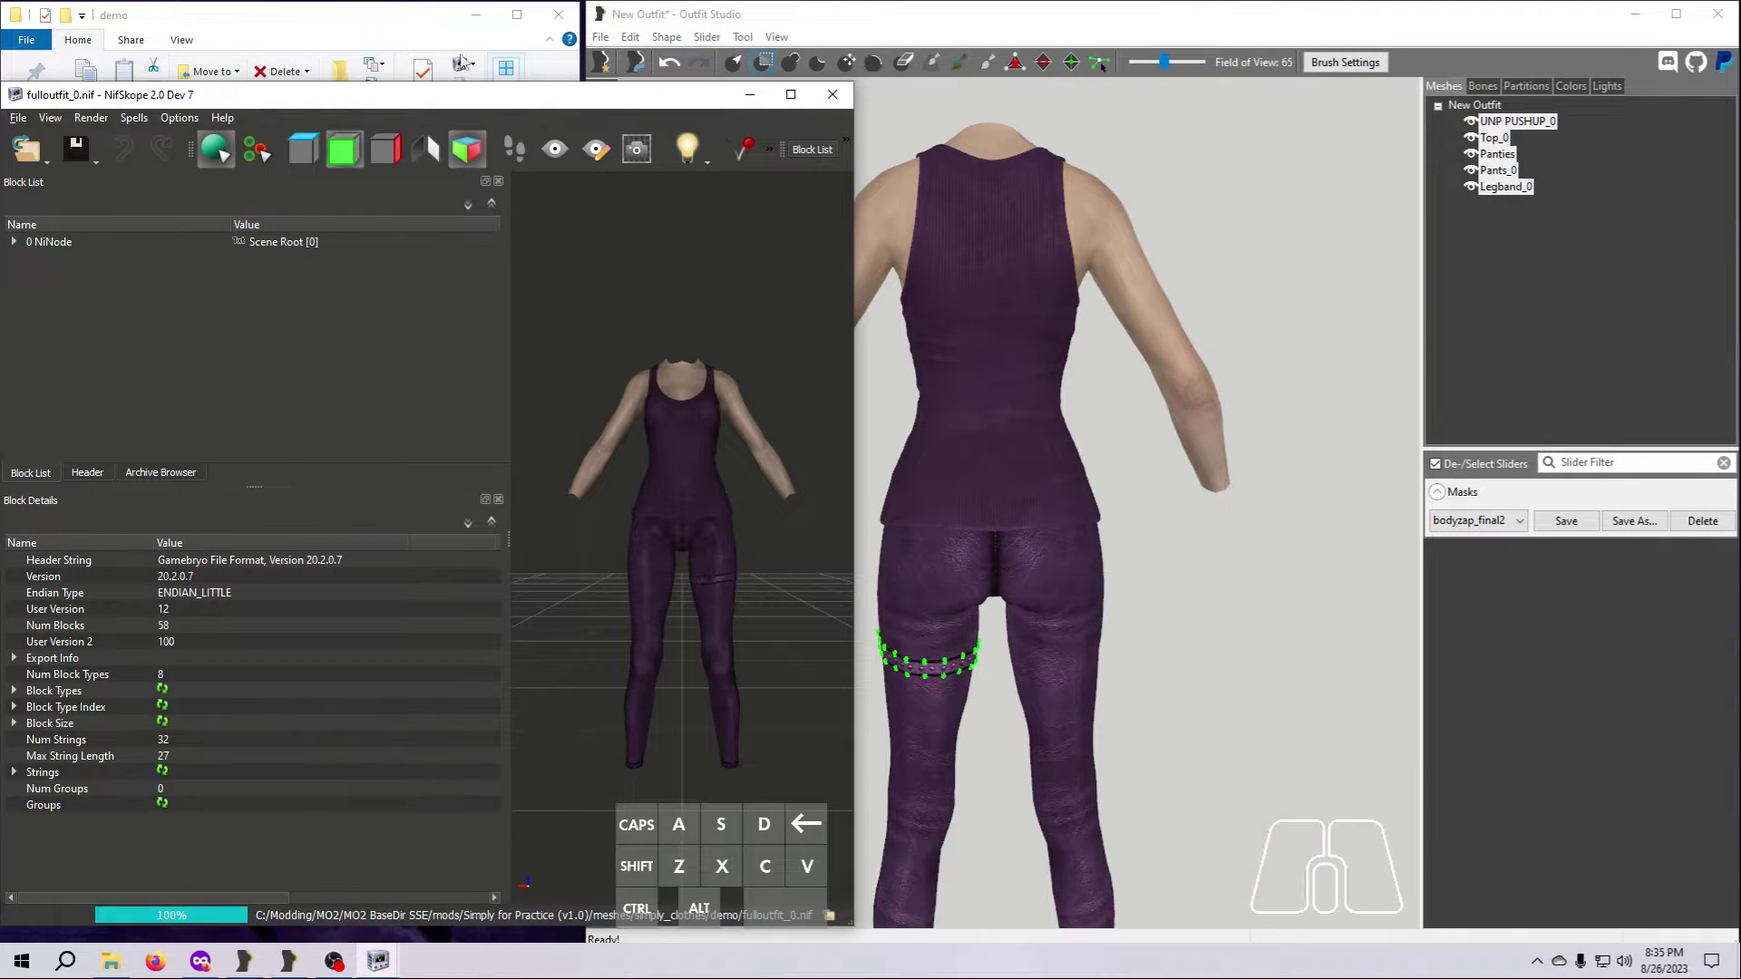
{"action": "left_click_drag", "start_coordinate": [428, 93], "coordinate": [1309, 107]}
{"action": "double_click", "coordinate": [274, 419]}
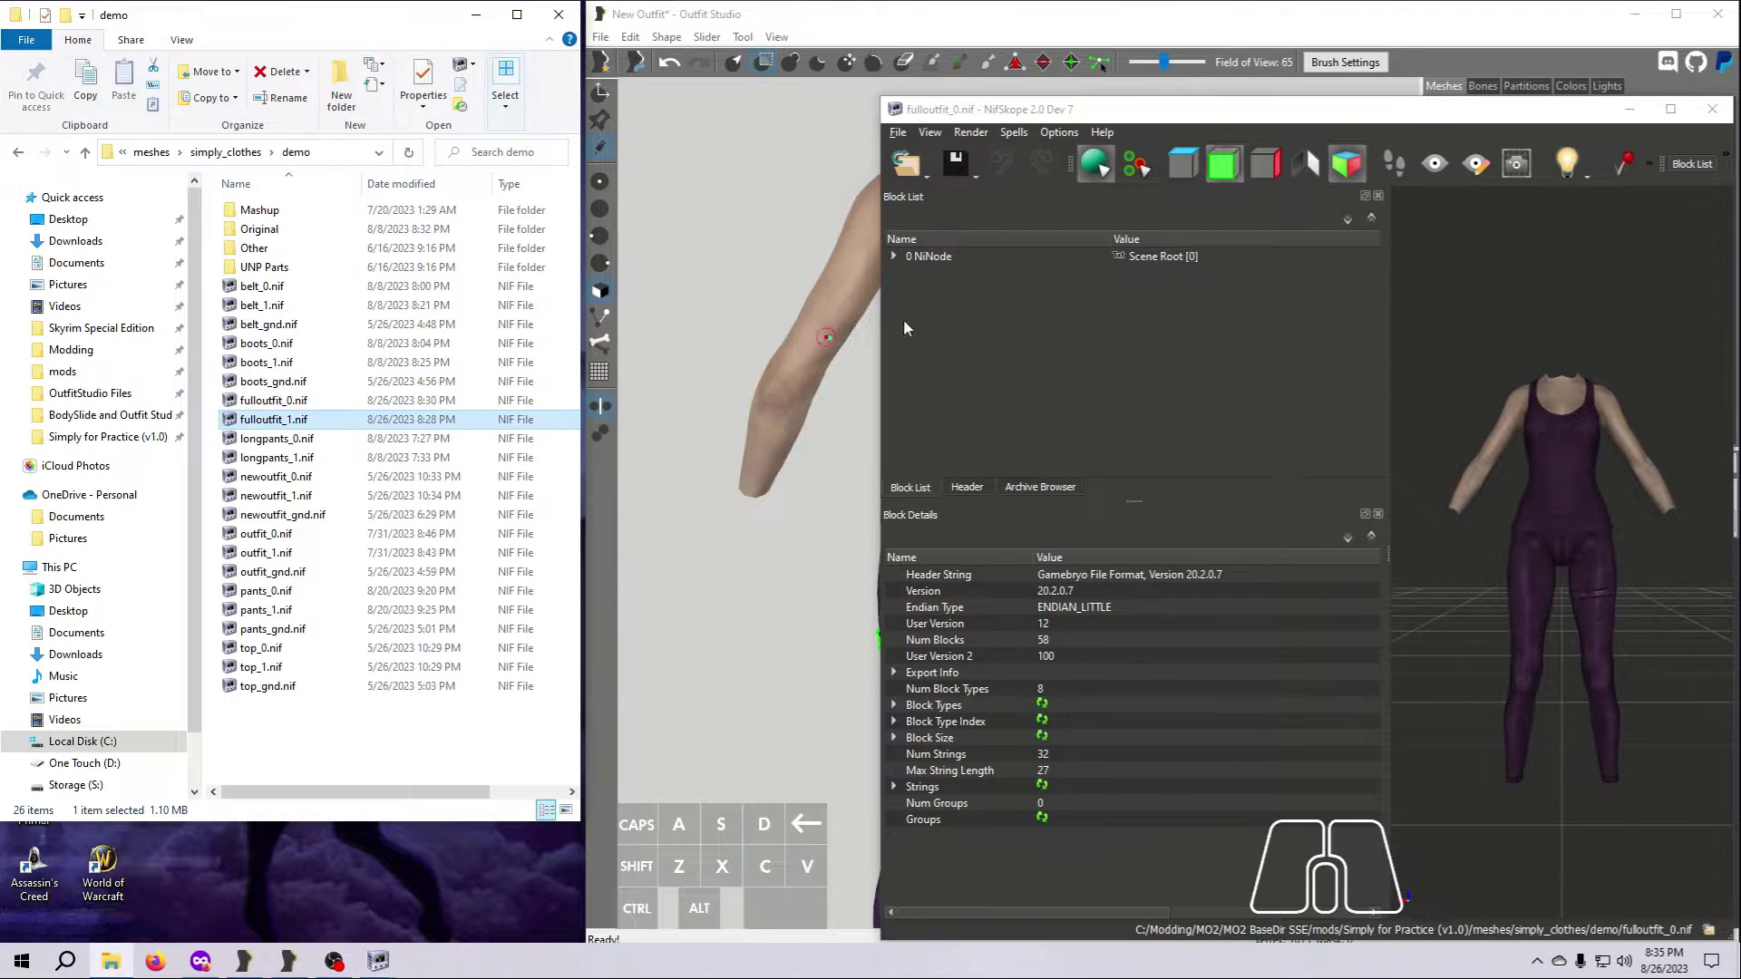
{"action": "left_click_drag", "start_coordinate": [657, 94], "coordinate": [665, 85]}
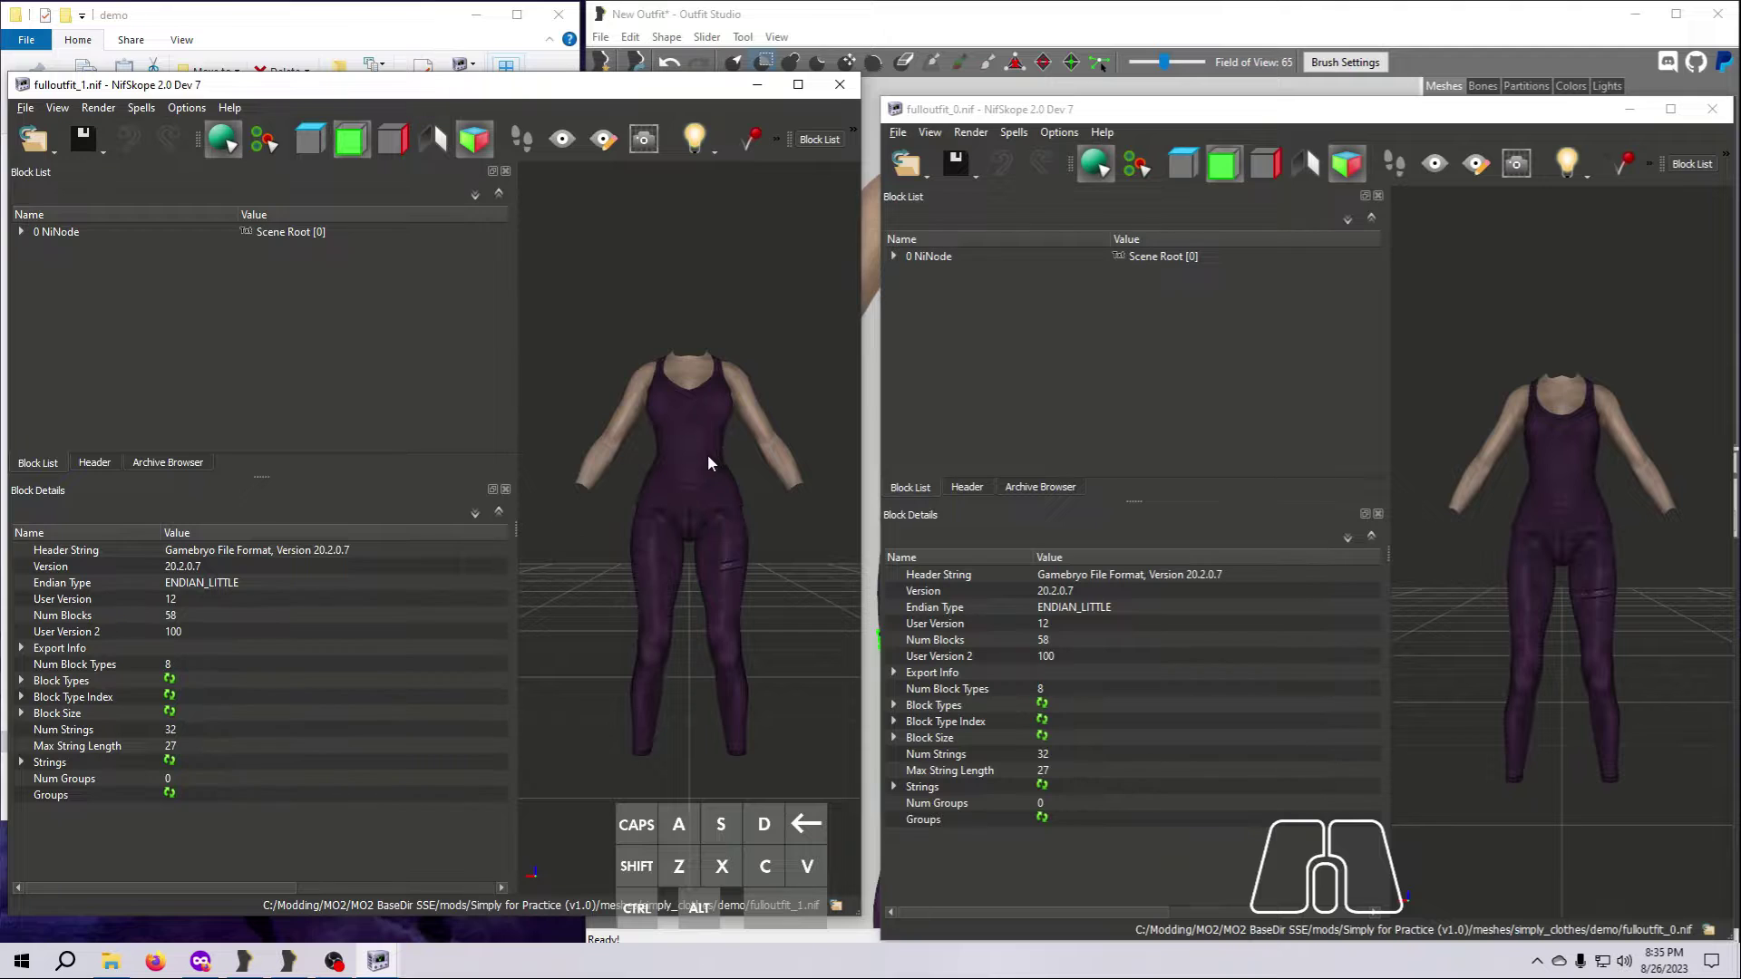
Compare the top and UNP PUSHUP body shapes of fulloutfit_1.nif and fulloutfit_0.nif by highlighting each in both files
{"action": "left_click", "coordinate": [681, 450]}
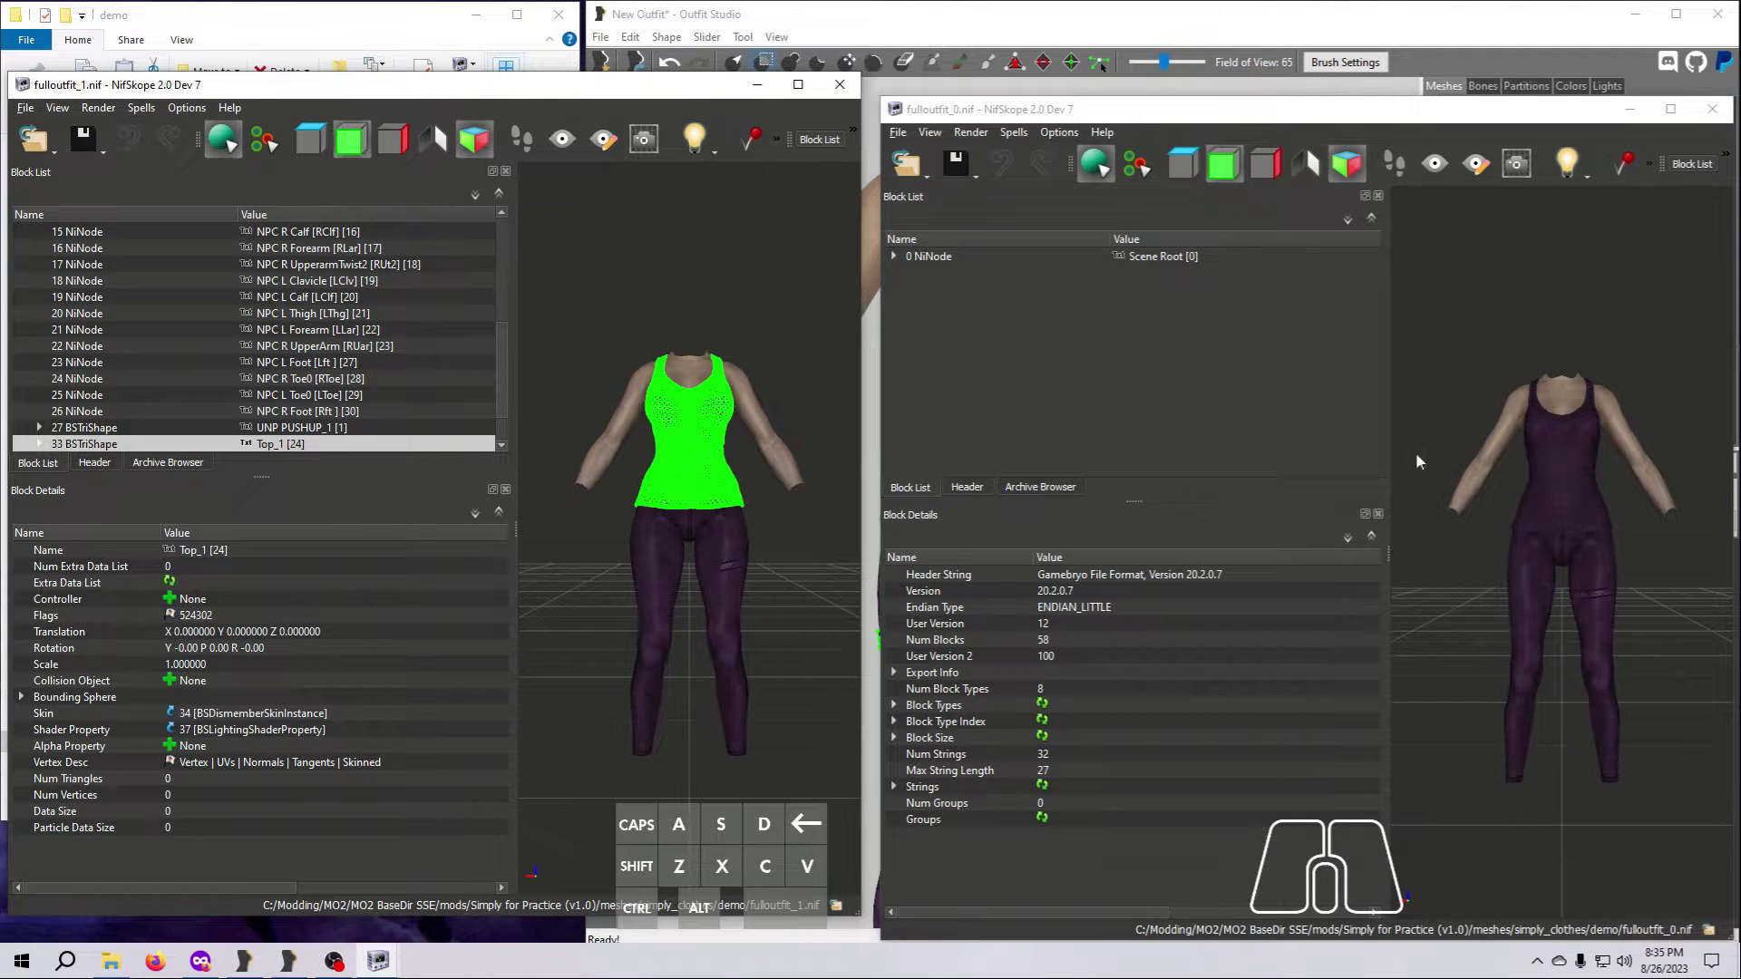
{"action": "left_click", "coordinate": [1537, 471]}
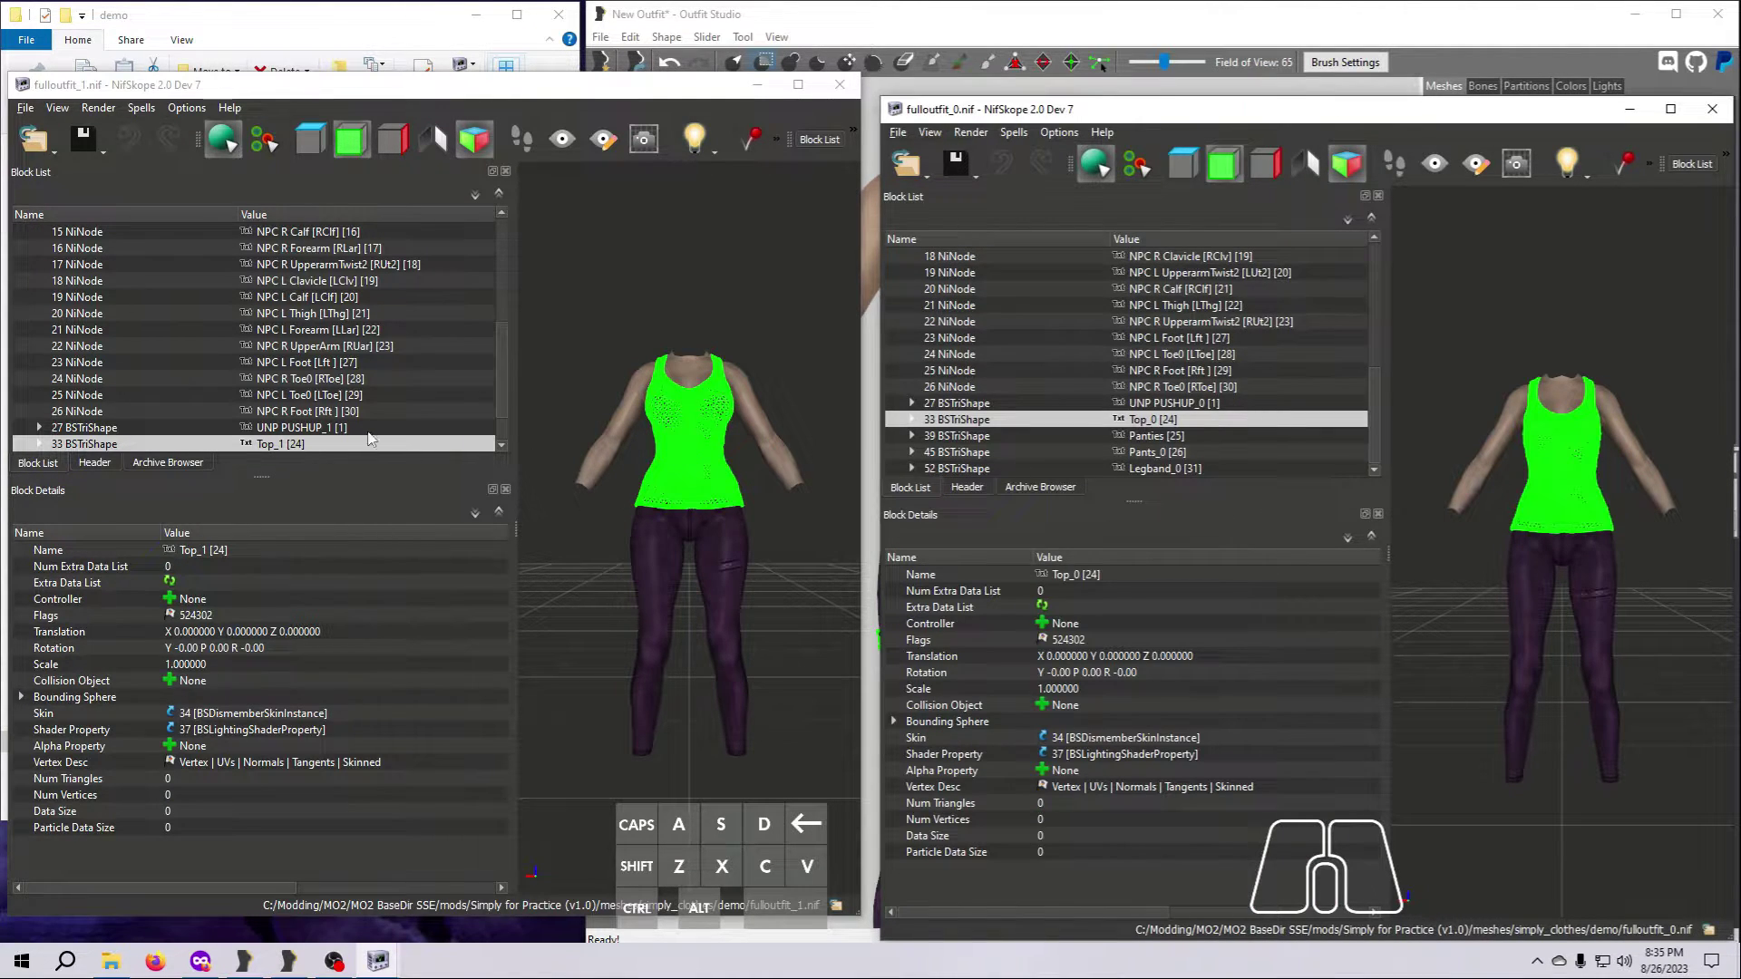
{"action": "scroll", "coordinate": [372, 430], "scroll_direction": "down", "scroll_amount": 1}
{"action": "left_click", "coordinate": [345, 379]}
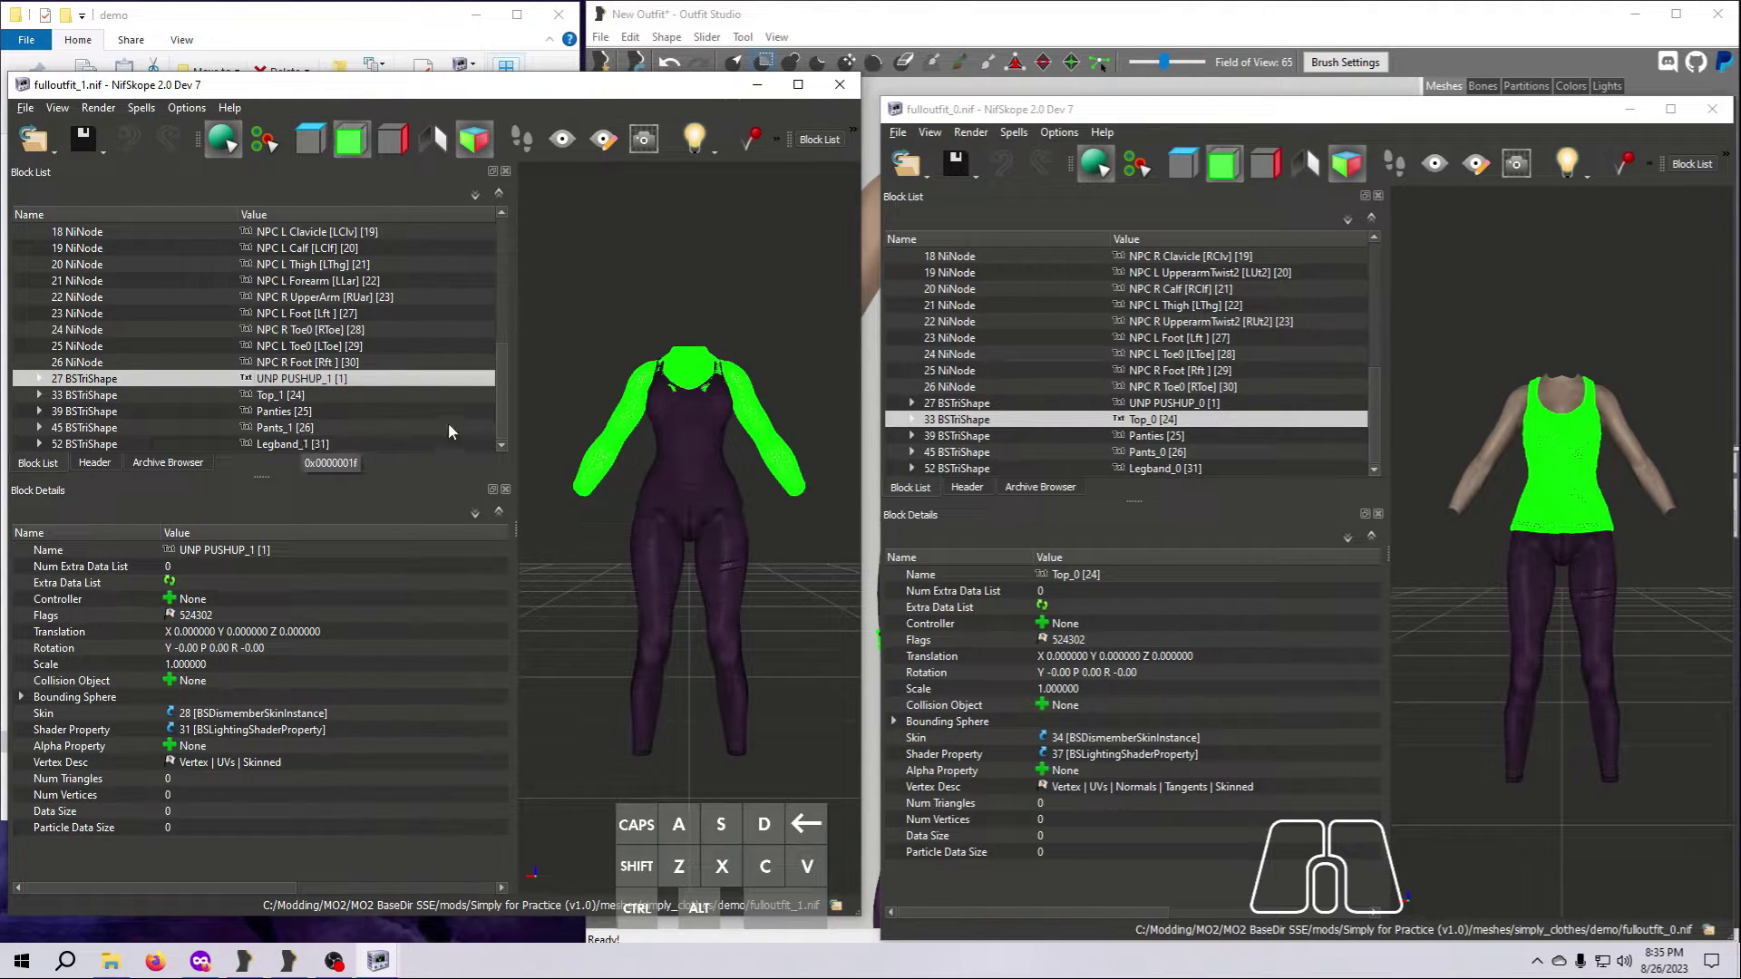
{"action": "left_click", "coordinate": [1184, 404]}
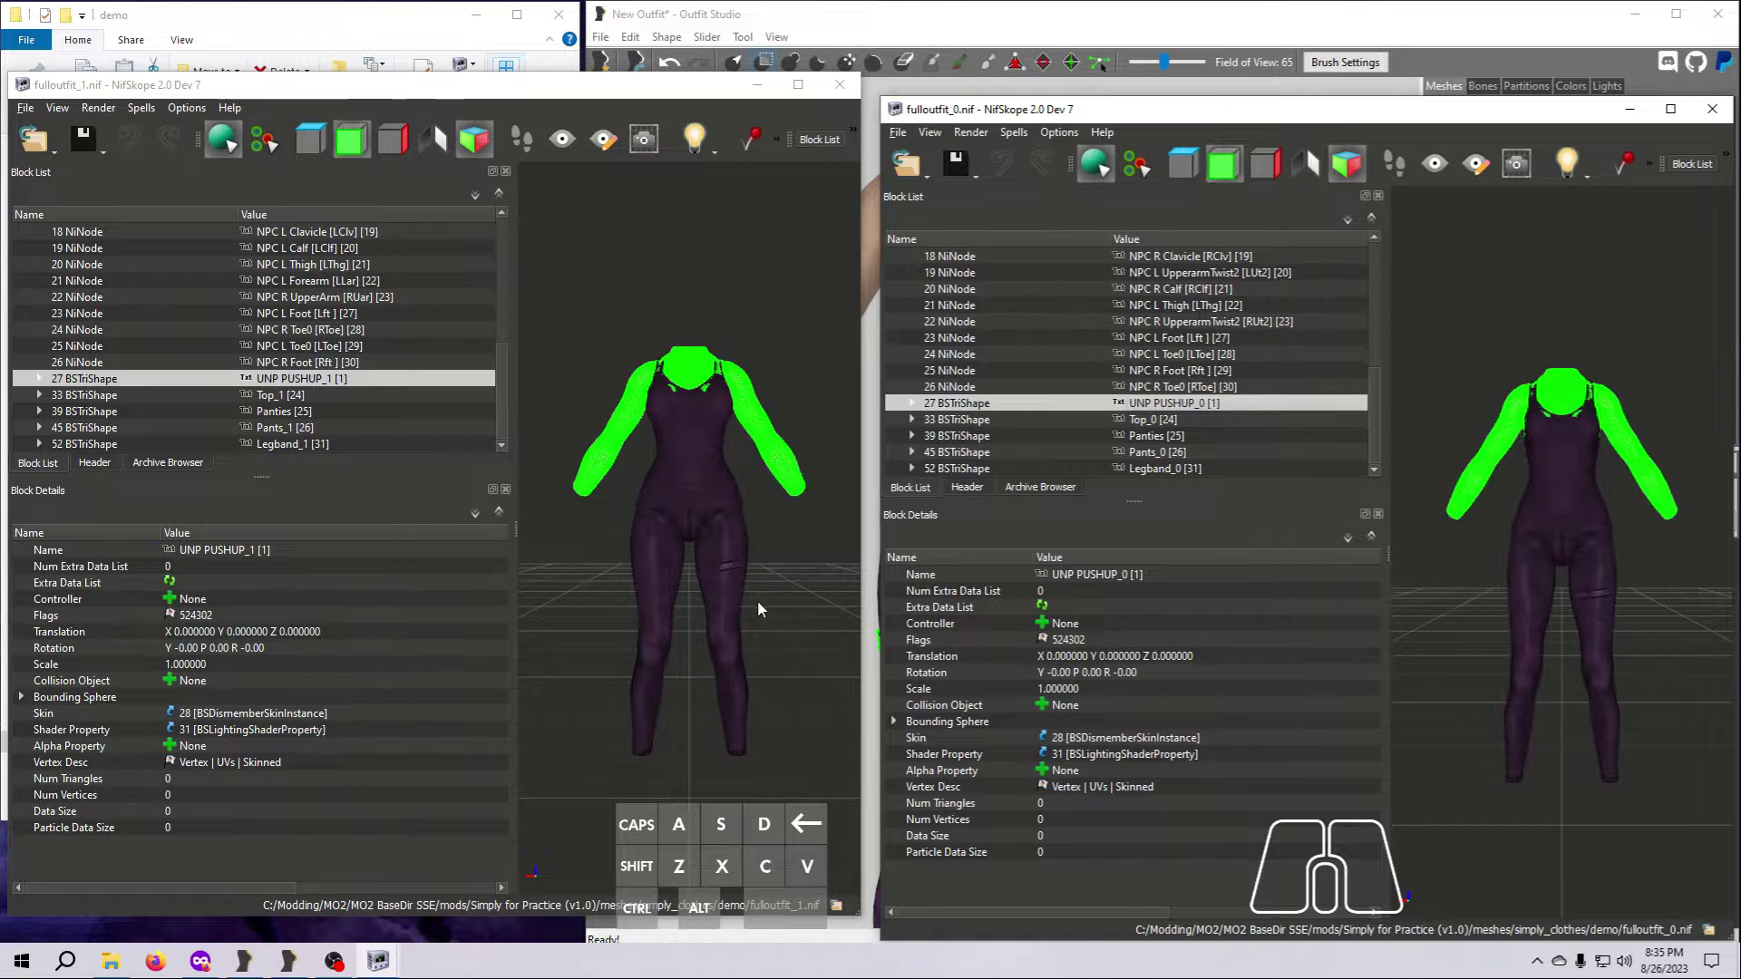
{"action": "mouse_move", "coordinate": [758, 600]}
{"action": "left_mouse_down"}
{"action": "mouse_move", "coordinate": [1006, 585]}
{"action": "mouse_move", "coordinate": [743, 581]}
{"action": "mouse_move", "coordinate": [780, 589]}
{"action": "left_mouse_up"}
{"action": "mouse_move", "coordinate": [1587, 585]}
{"action": "left_mouse_down"}
{"action": "mouse_move", "coordinate": [1608, 584]}
{"action": "mouse_move", "coordinate": [1318, 581]}
{"action": "mouse_move", "coordinate": [1601, 590]}
{"action": "left_mouse_up"}
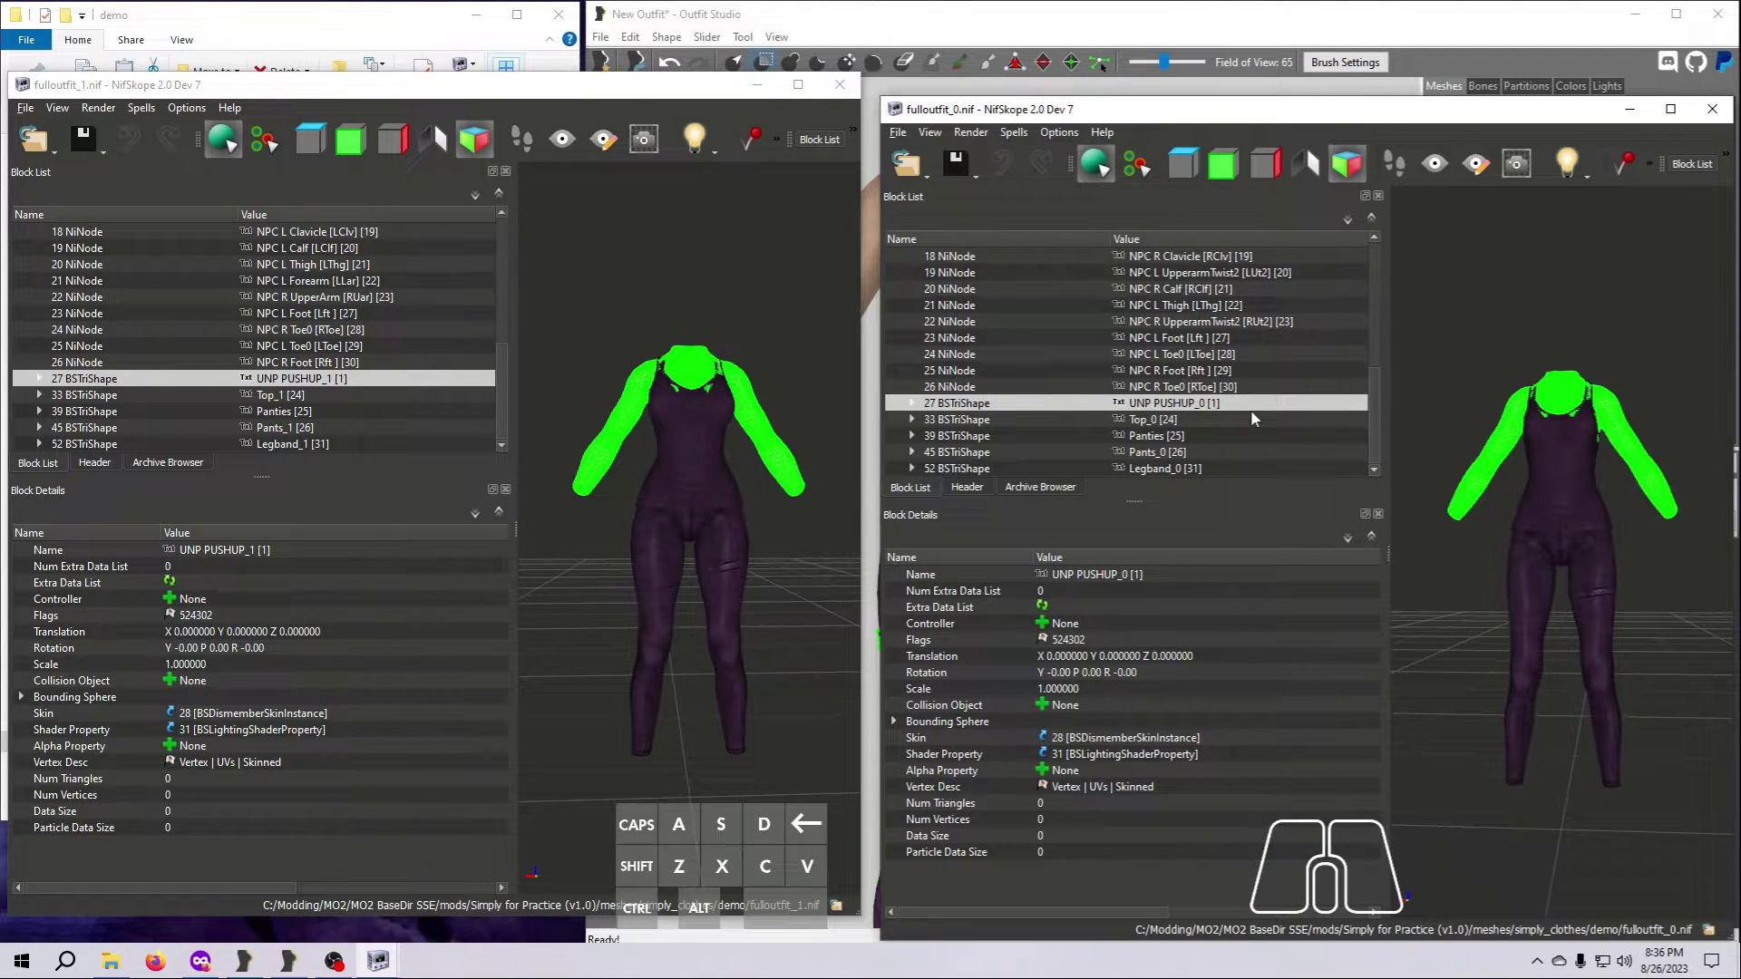
Examine the vertex and triangle counts in the NiSkinPartition of UNP PUSHUP_0 in fulloutfit_0.nif
{"action": "left_click", "coordinate": [911, 403]}
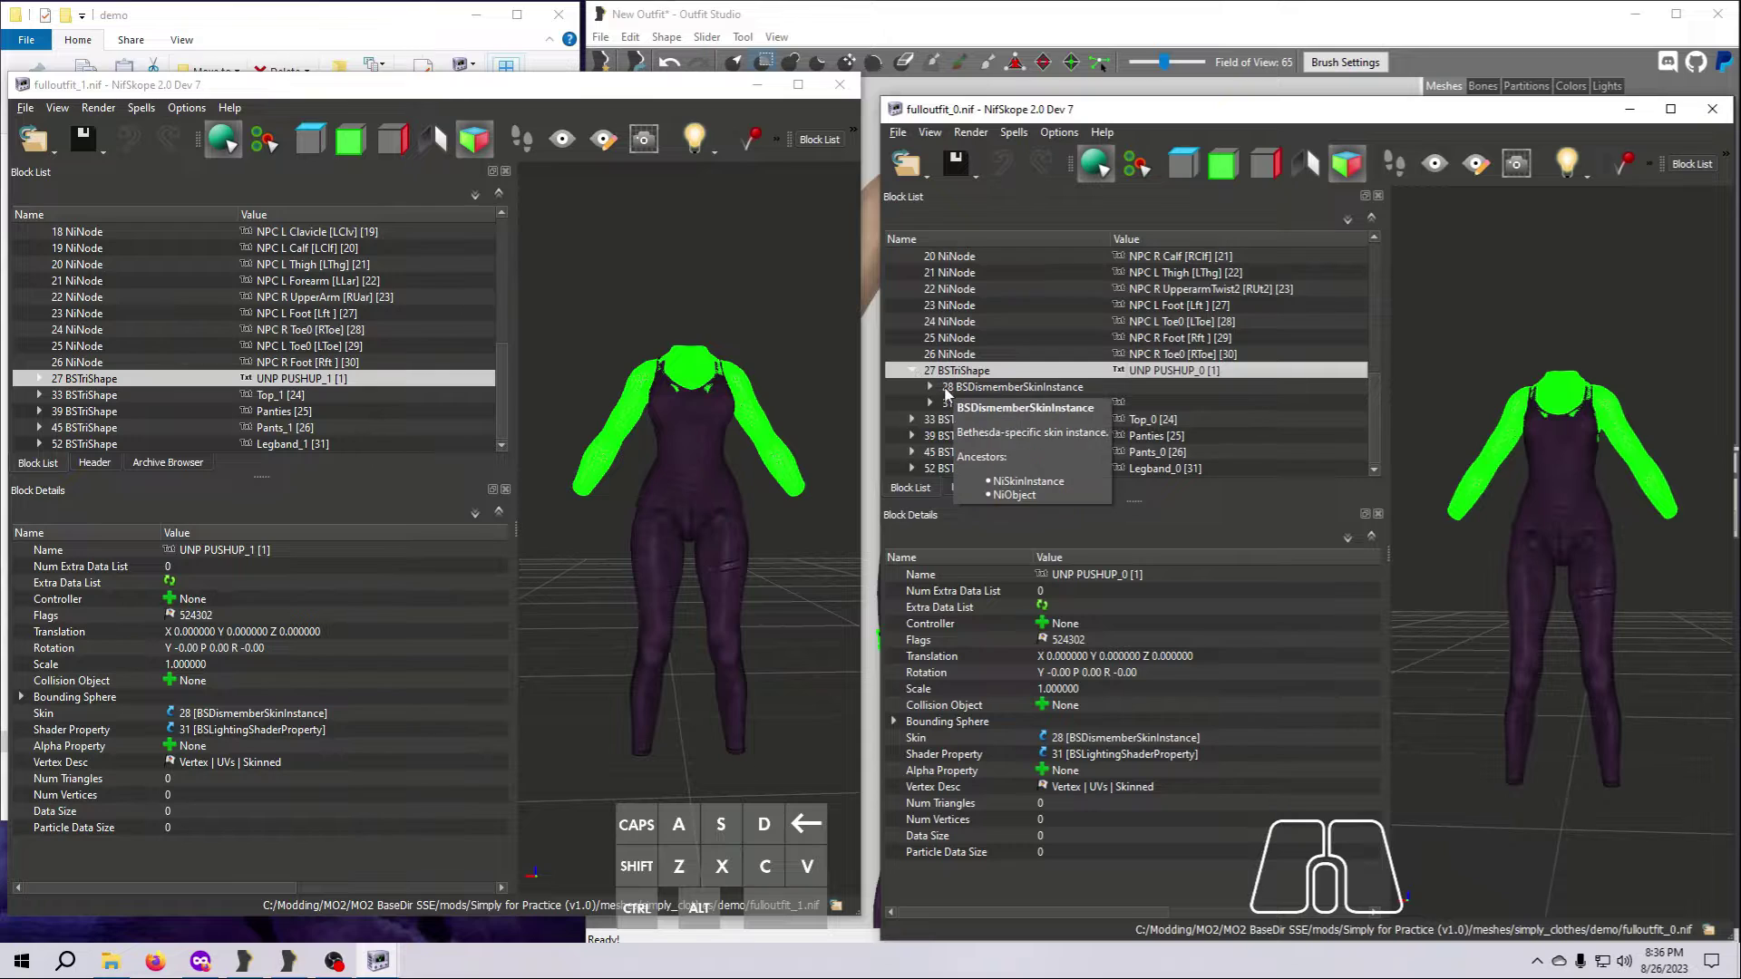
{"action": "left_click", "coordinate": [930, 386]}
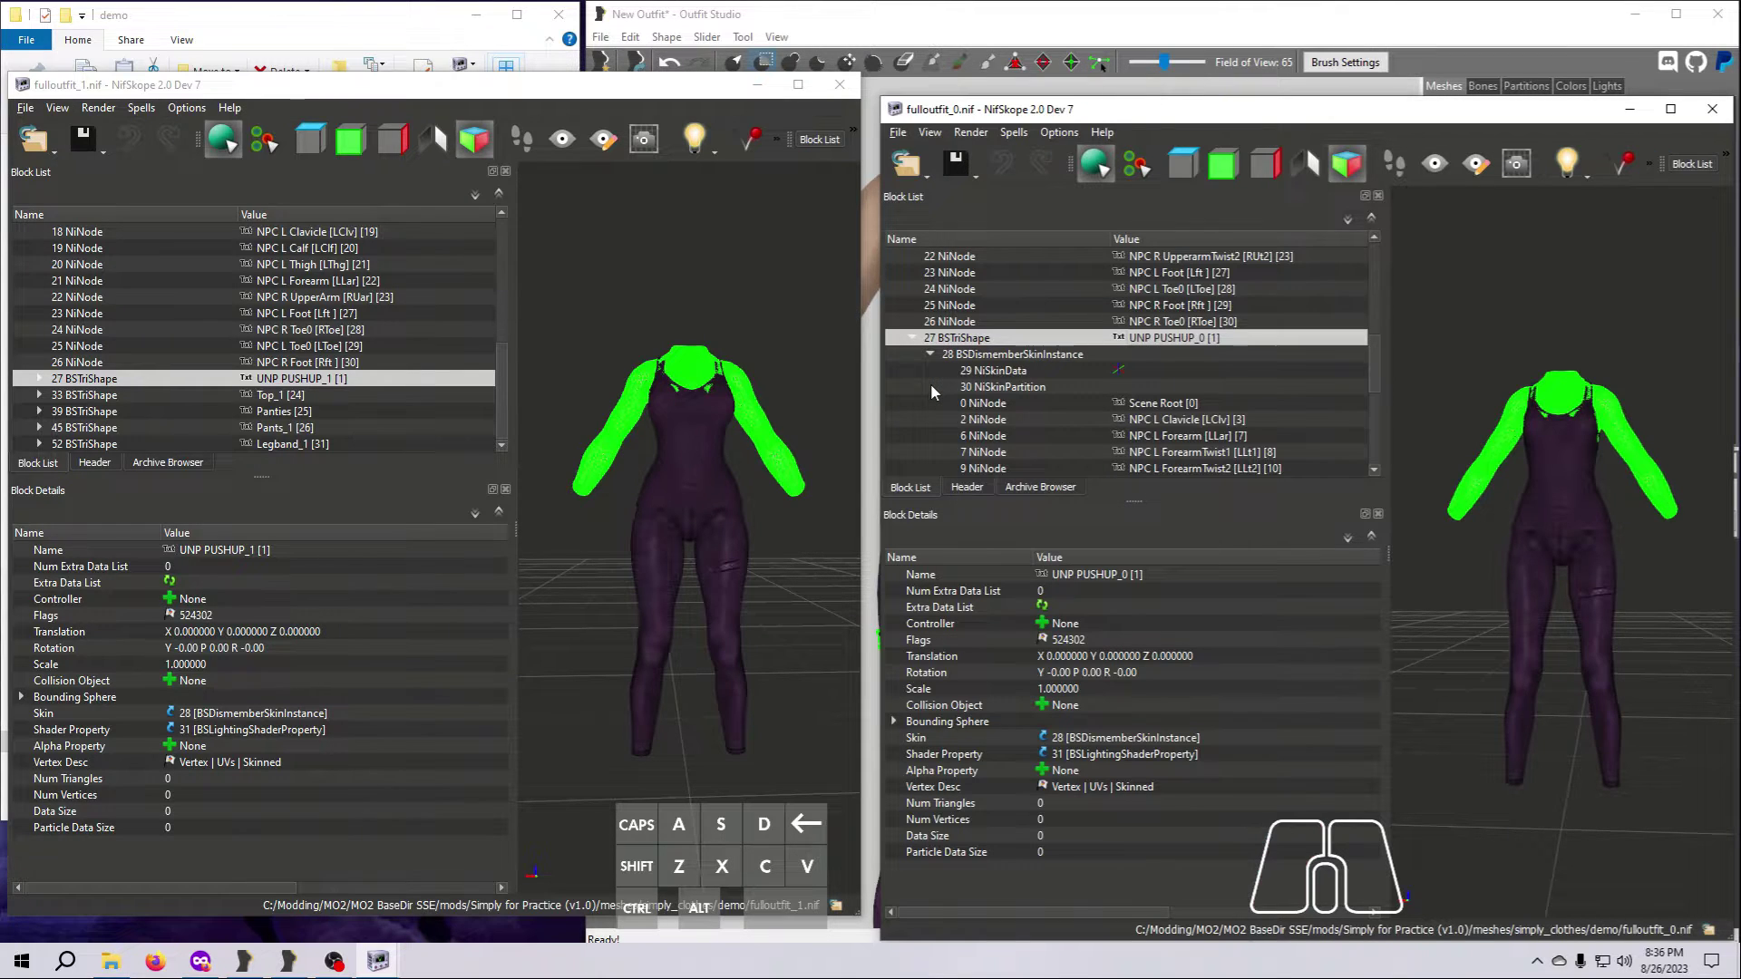
{"action": "left_click", "coordinate": [1011, 392]}
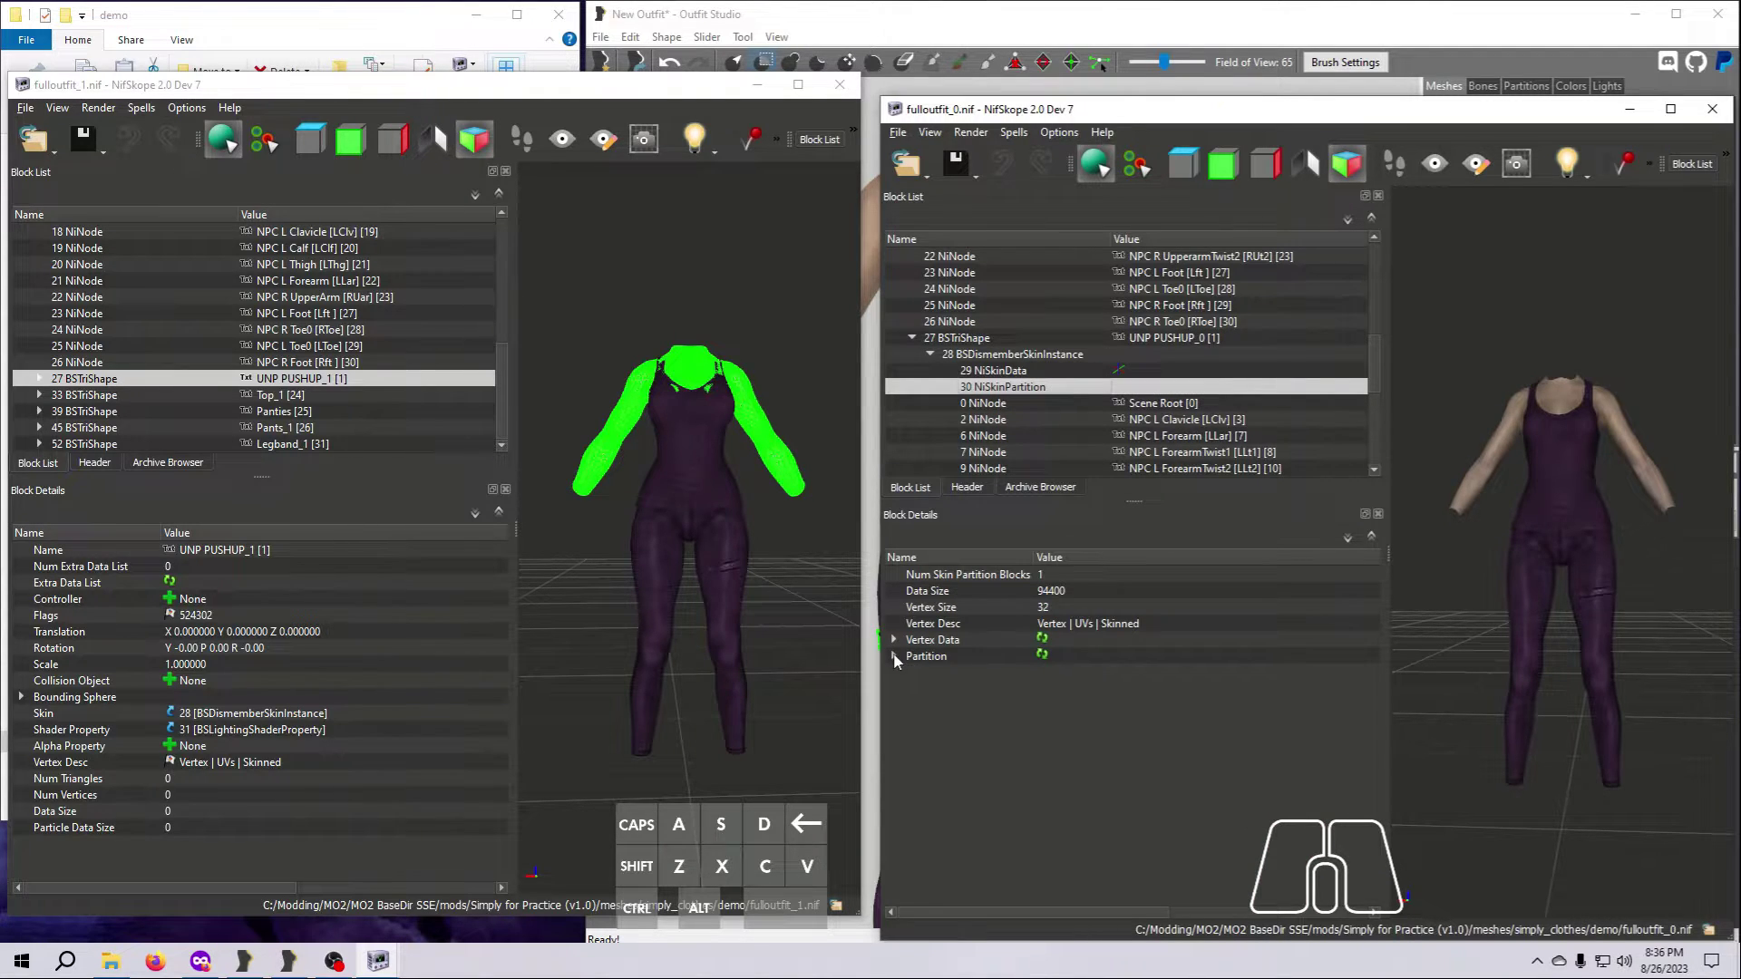
{"action": "left_click", "coordinate": [894, 656]}
{"action": "left_click", "coordinate": [914, 673]}
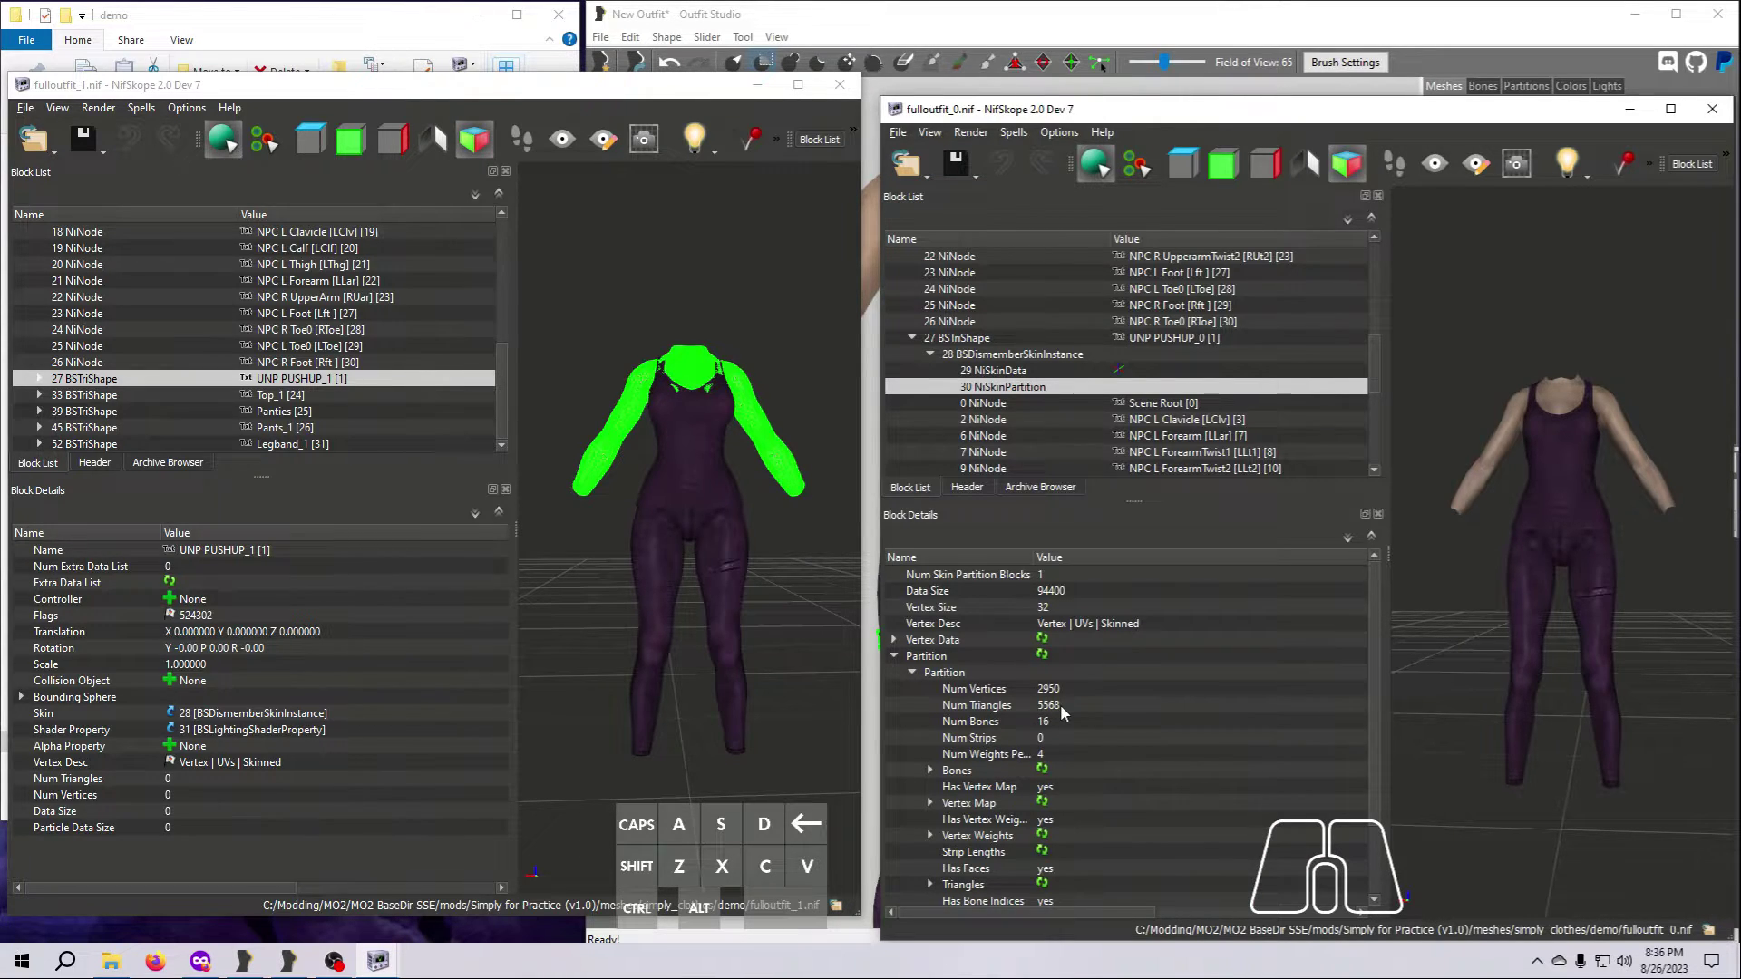
{"action": "mouse_move", "coordinate": [1059, 704]}
Examine the vertex and triangle counts in the NiSkinPartition of UNP PUSHUP_1 in fulloutfit_1.nif and close both NIF windows
{"action": "left_click", "coordinate": [40, 377]}
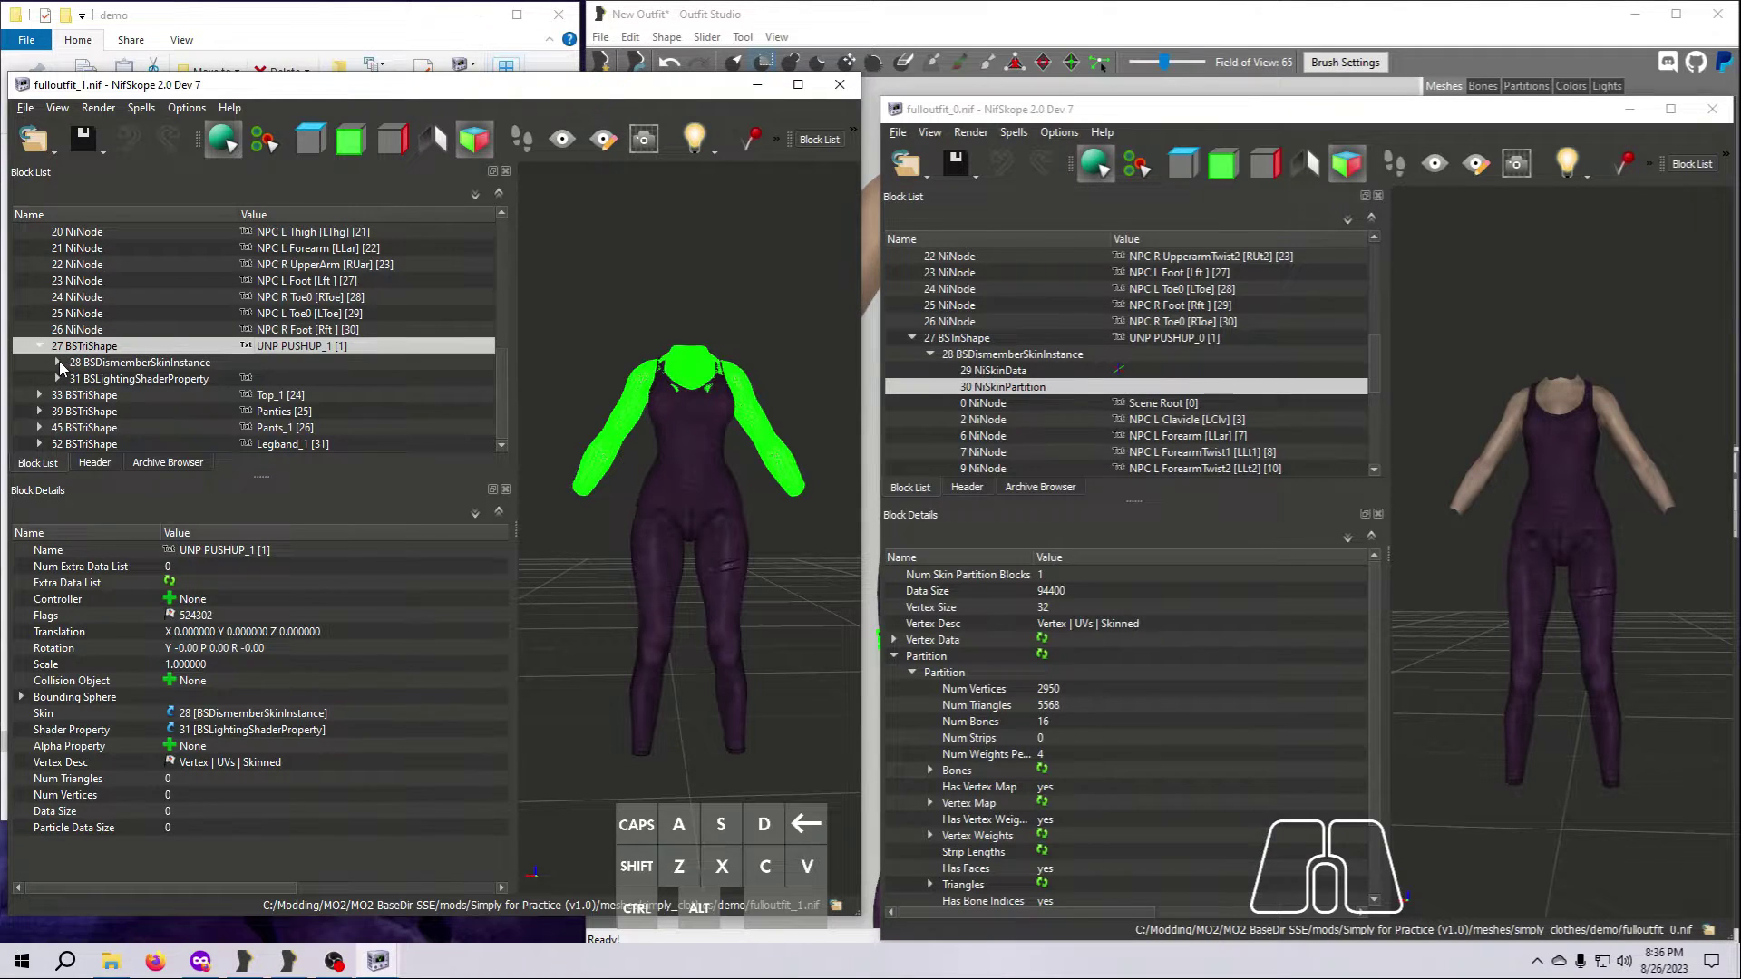
{"action": "left_click", "coordinate": [58, 362]}
{"action": "left_click", "coordinate": [124, 364]}
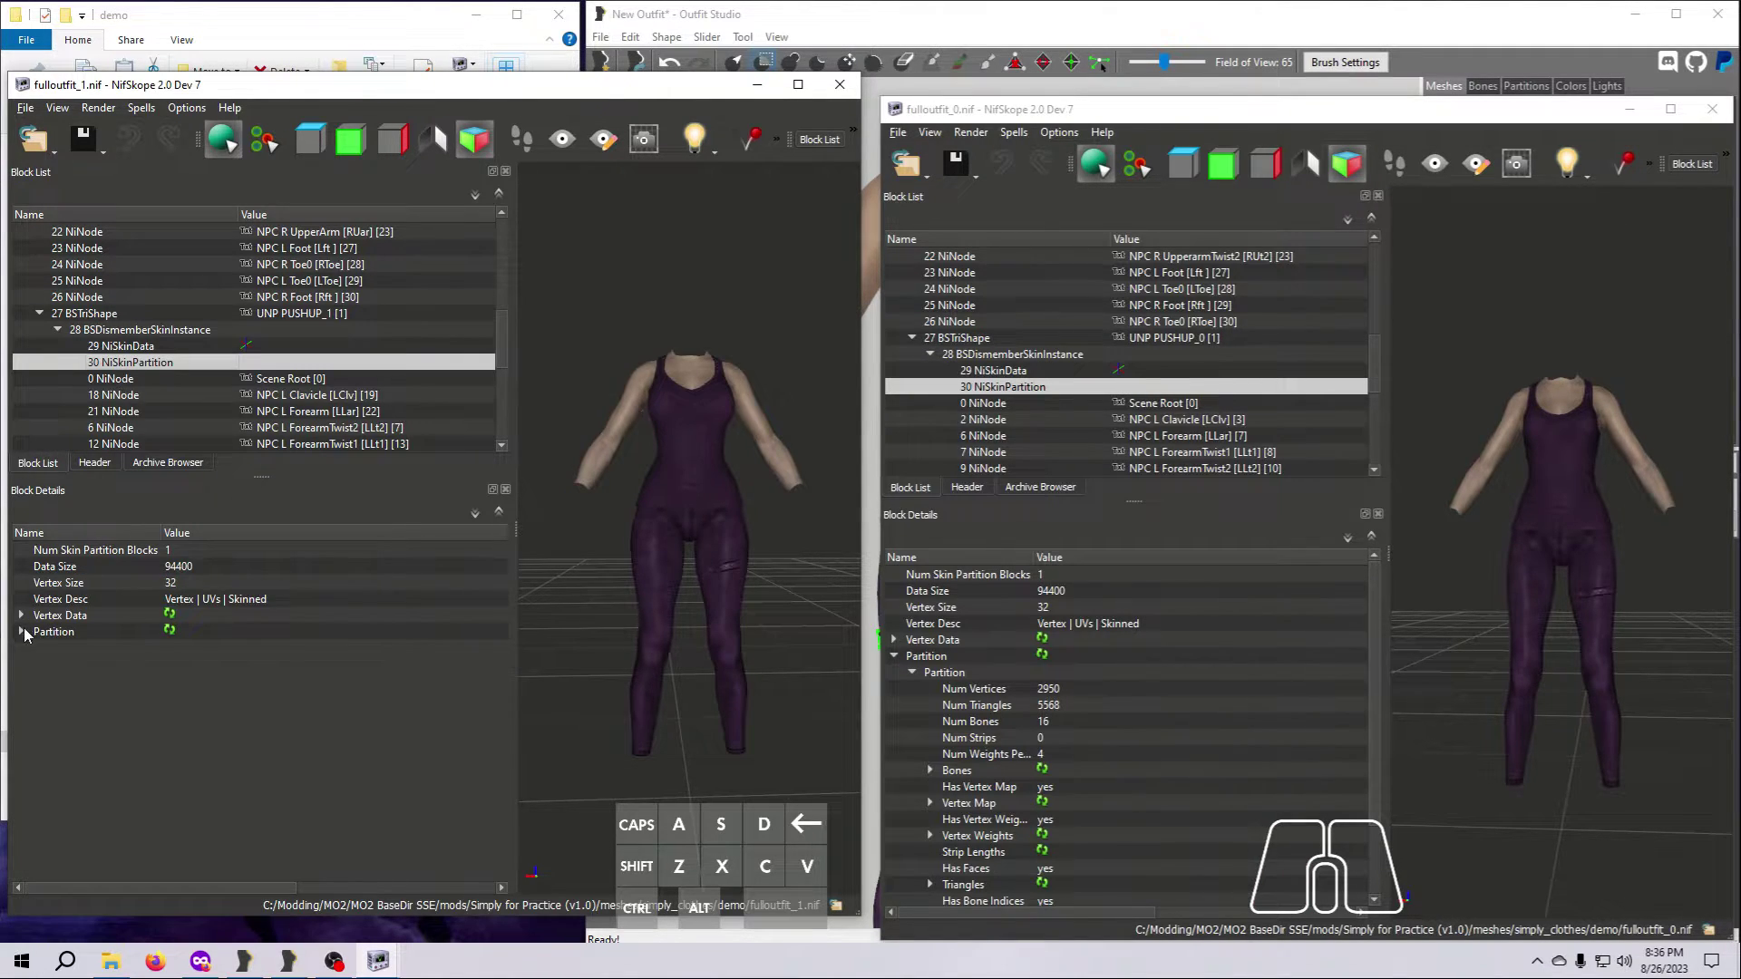
{"action": "left_click", "coordinate": [21, 632]}
{"action": "left_click", "coordinate": [40, 647]}
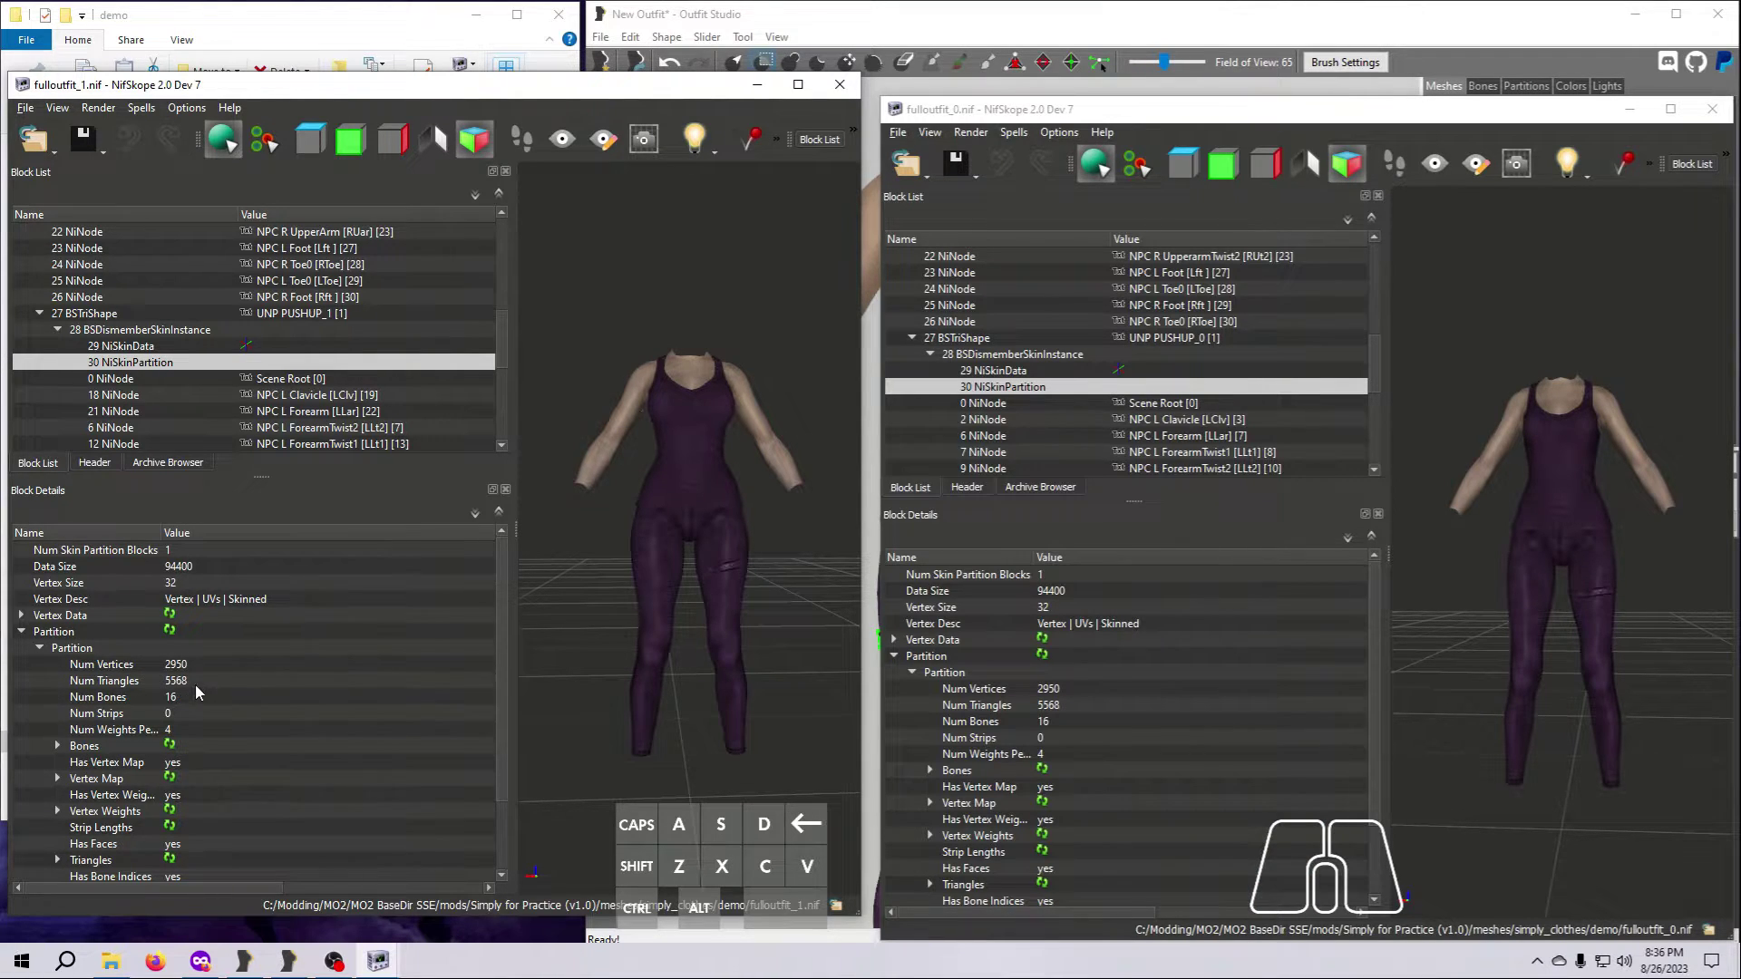
{"action": "mouse_move", "coordinate": [195, 687]}
{"action": "left_click", "coordinate": [840, 84]}
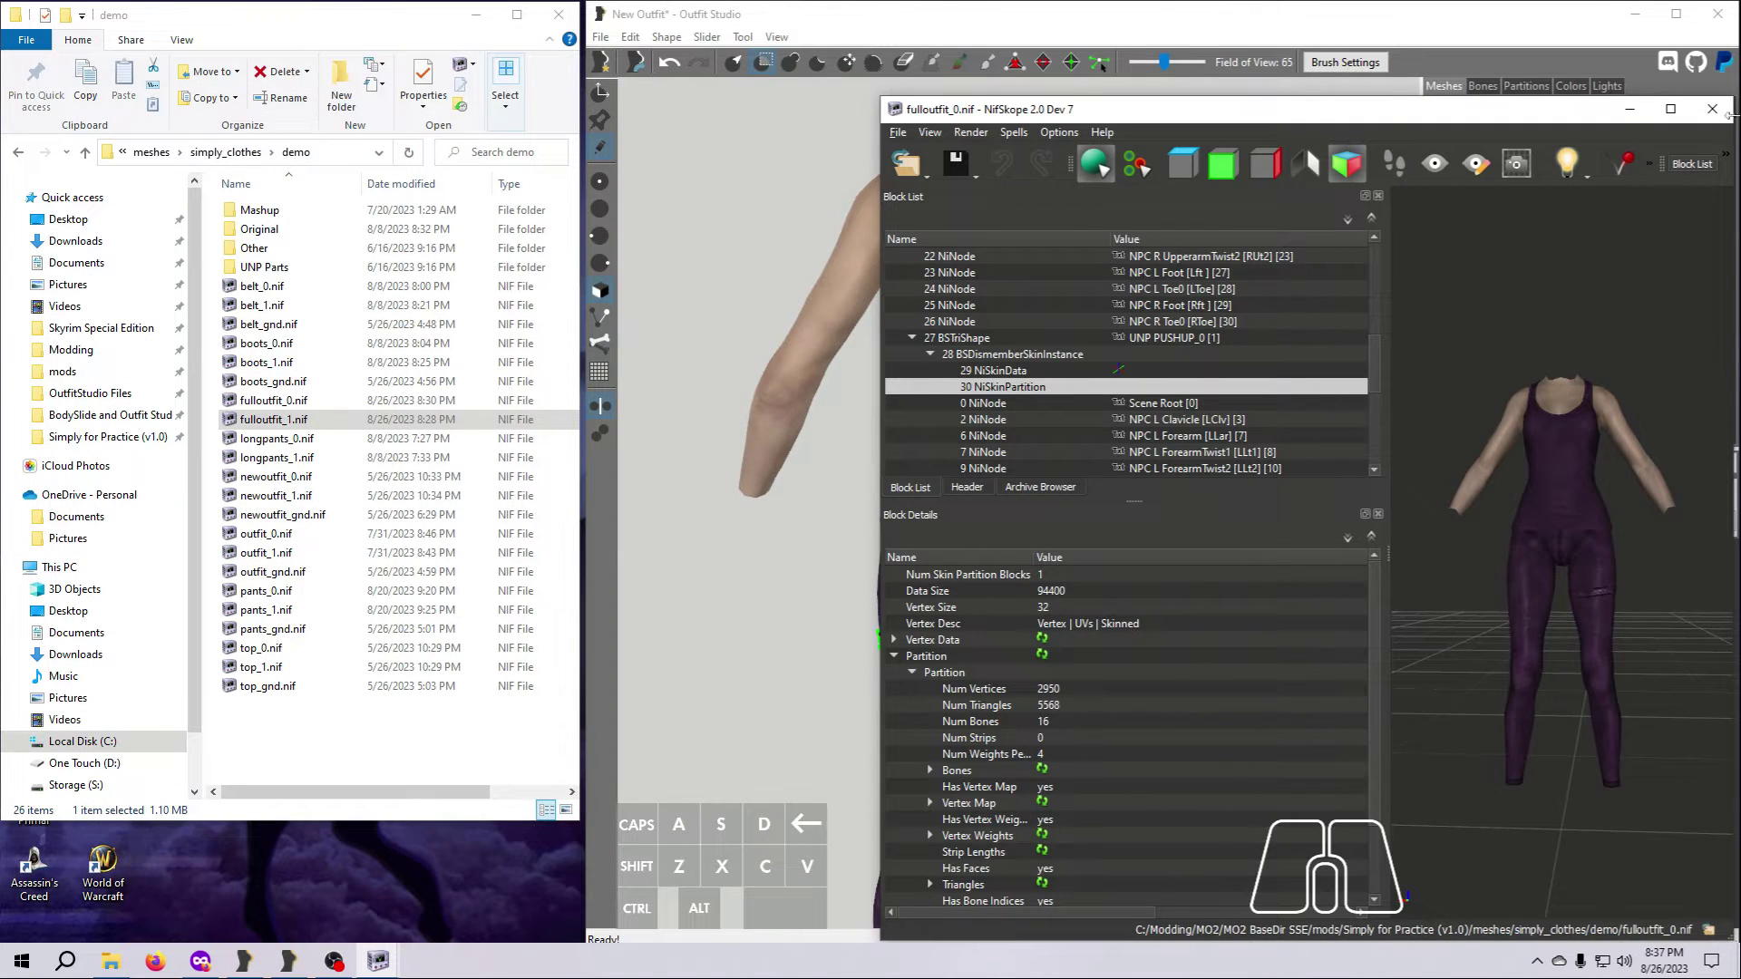
{"action": "left_click", "coordinate": [1712, 109]}
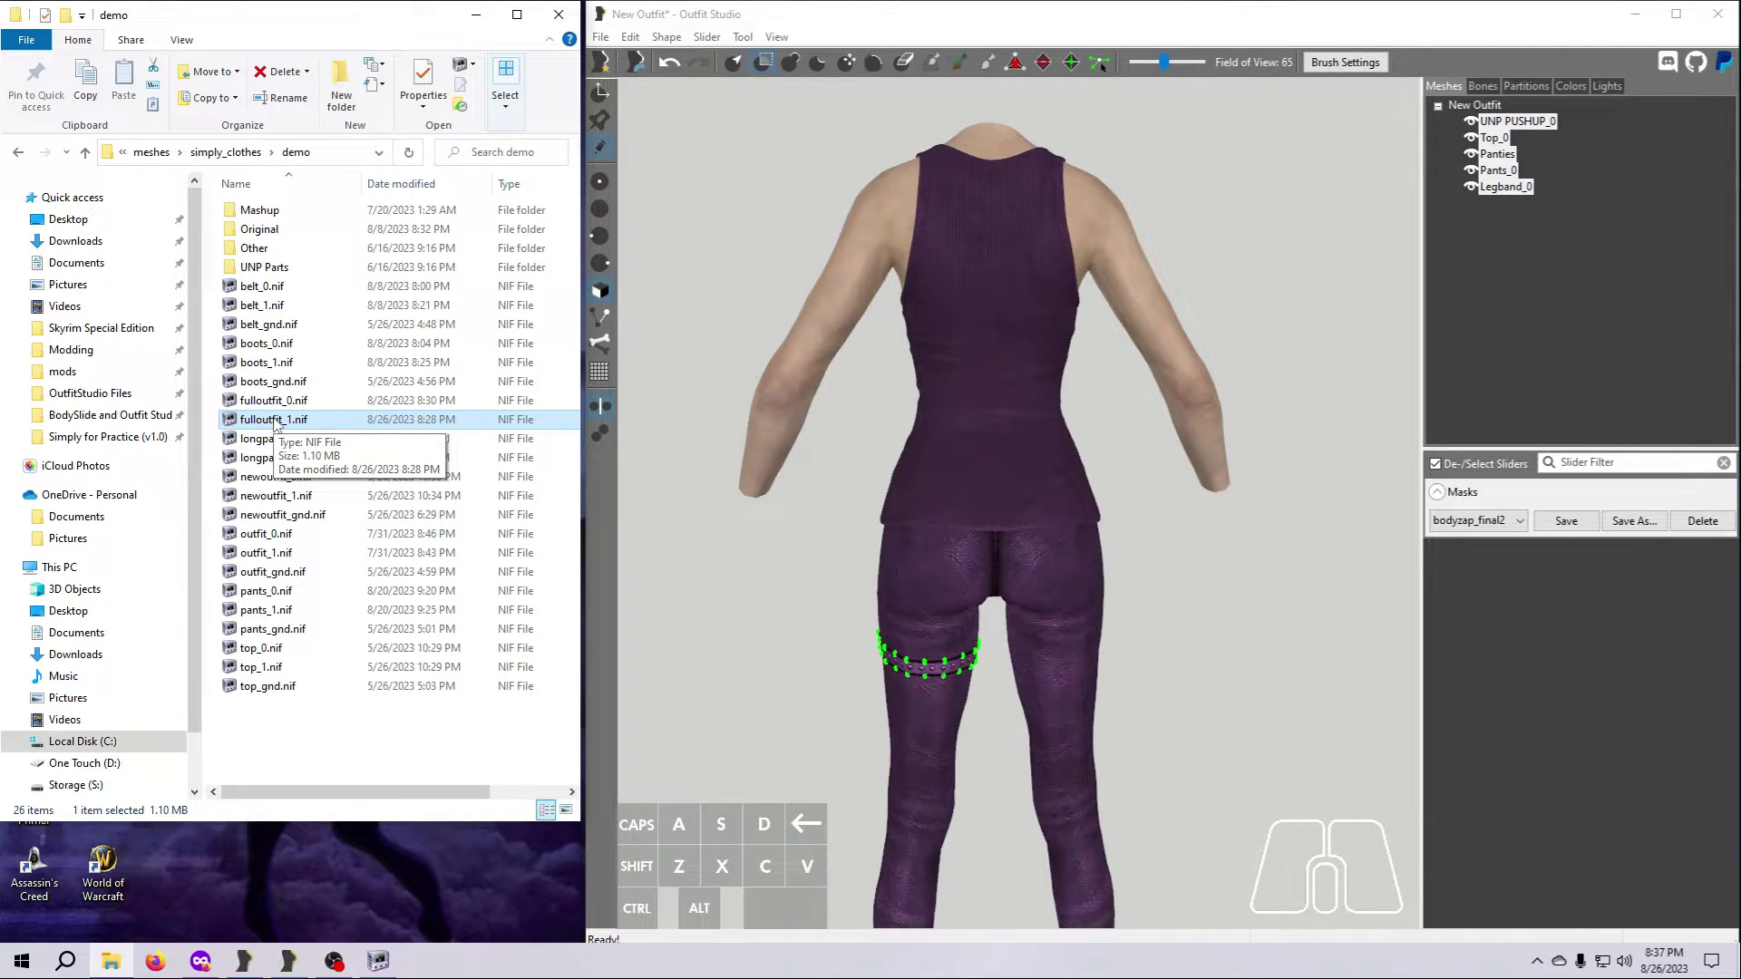
Move the existing newoutfit_0.nif into the Original folder and rename fulloutfit_0.nif as newoutfit_0.nif
{"action": "left_click", "coordinate": [277, 478]}
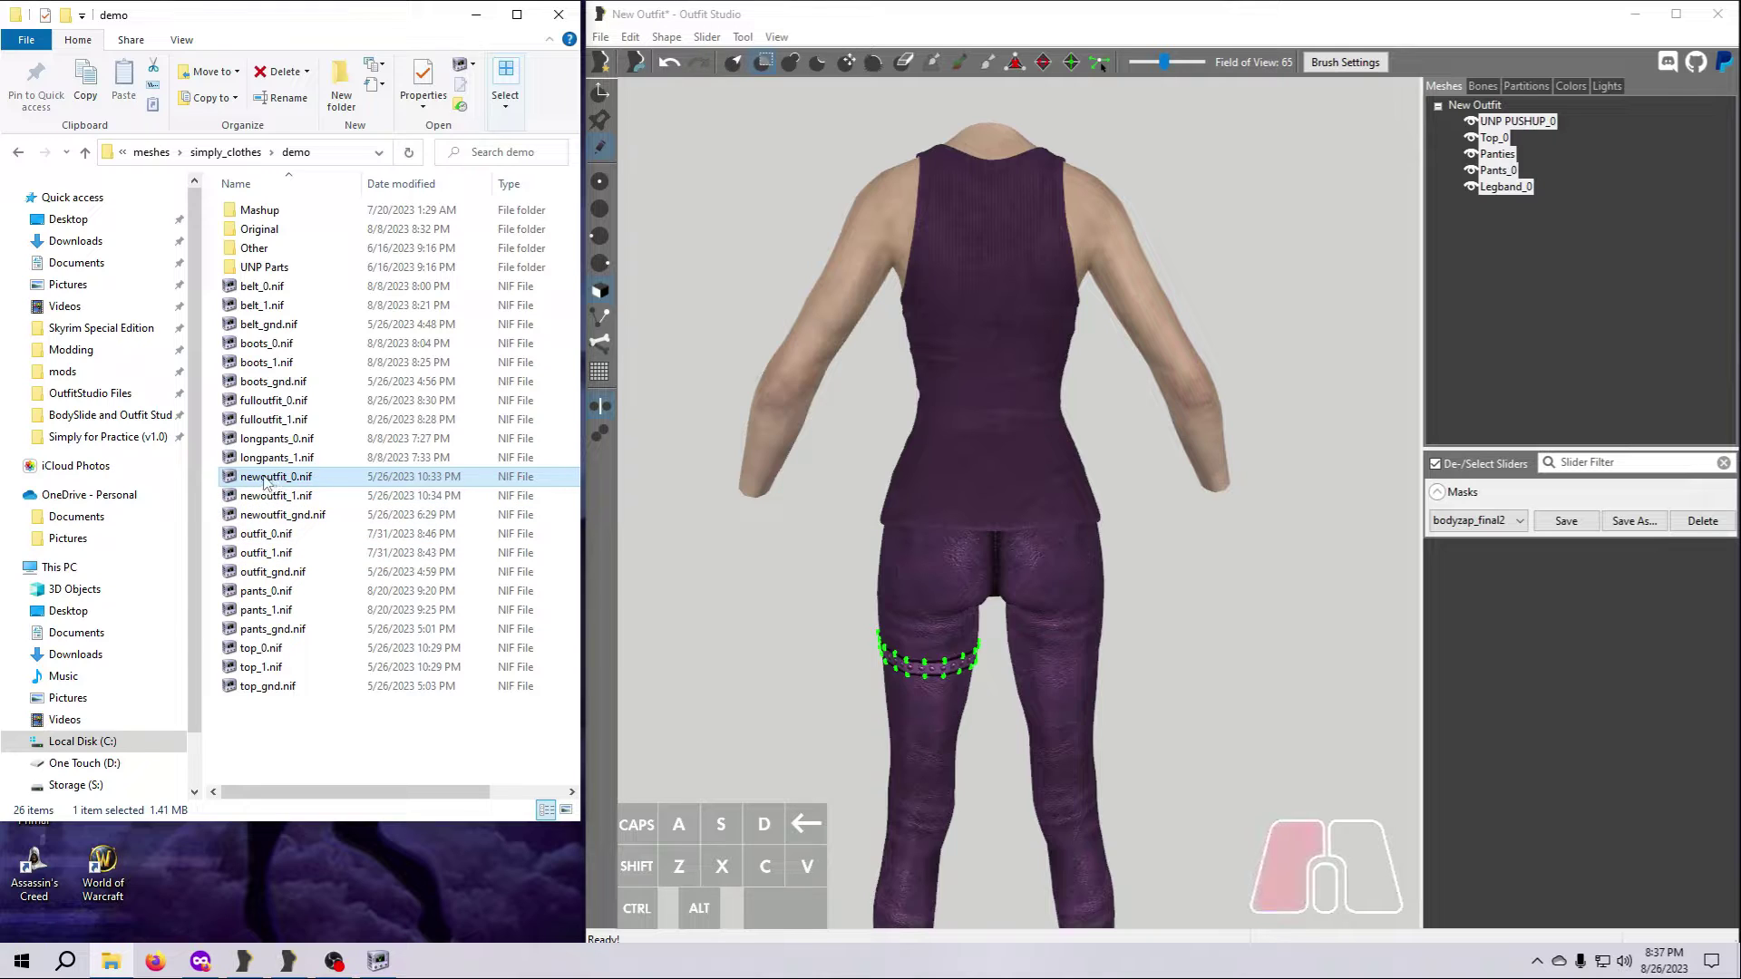
{"action": "left_click_drag", "start_coordinate": [272, 478], "coordinate": [321, 231]}
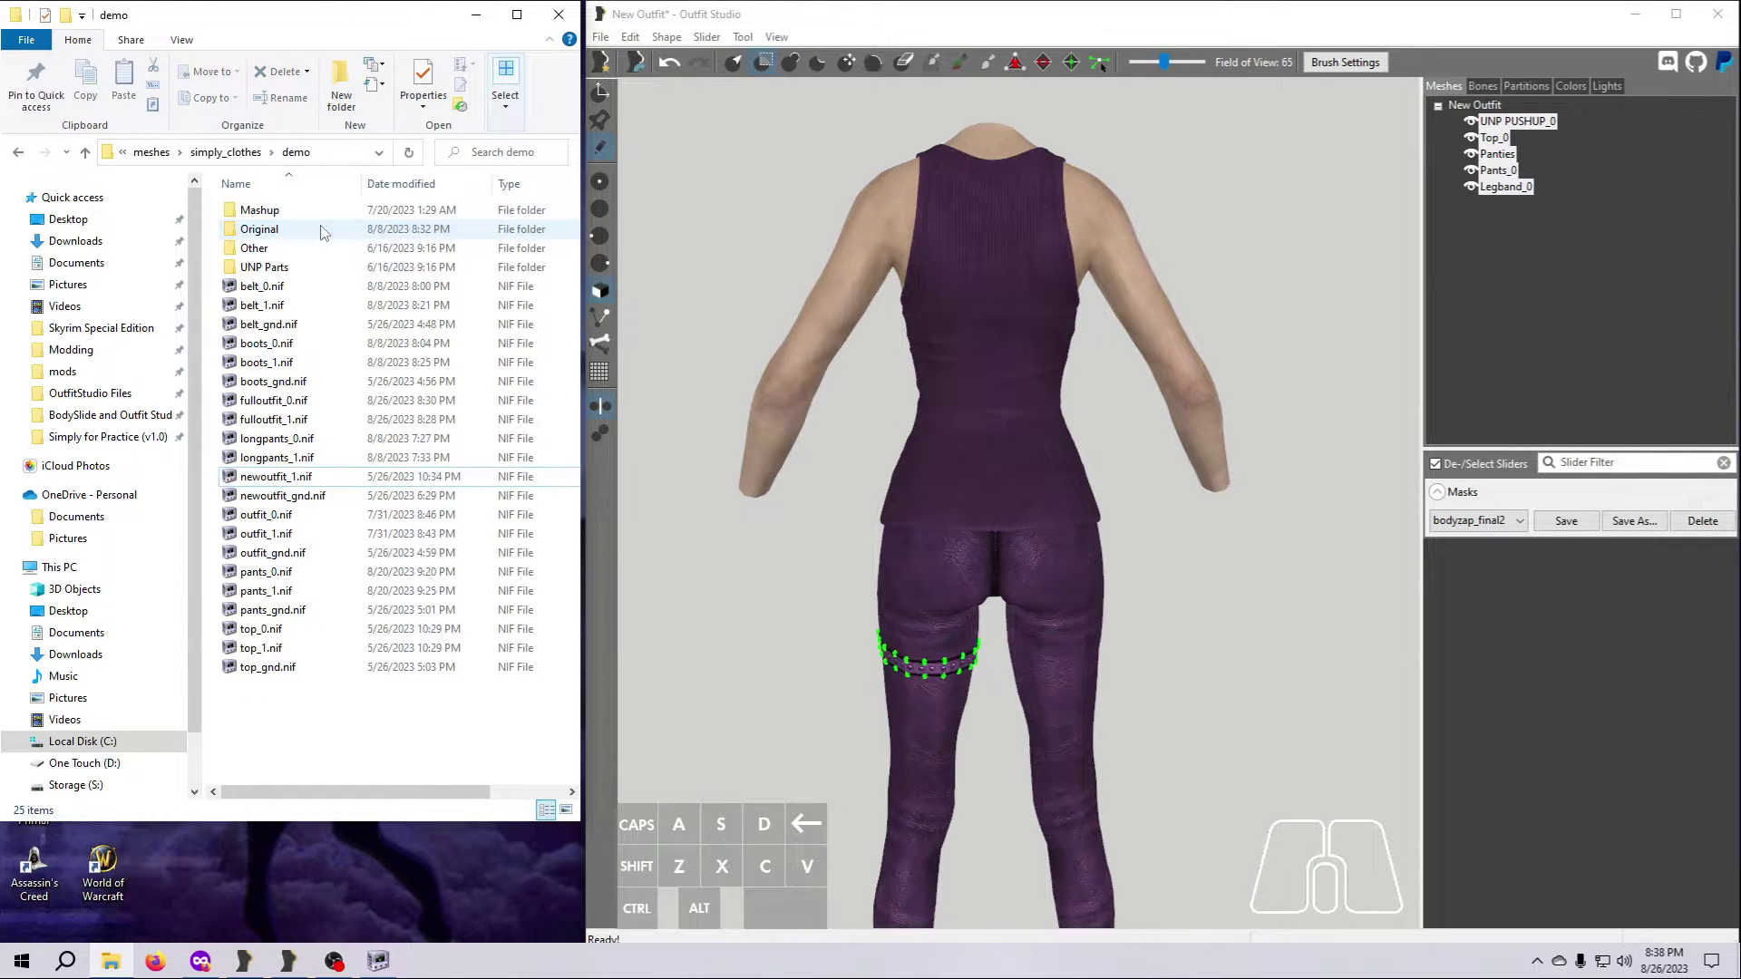
{"action": "left_click", "coordinate": [259, 403]}
{"action": "left_click", "coordinate": [259, 404]}
{"action": "left_click", "coordinate": [257, 401]}
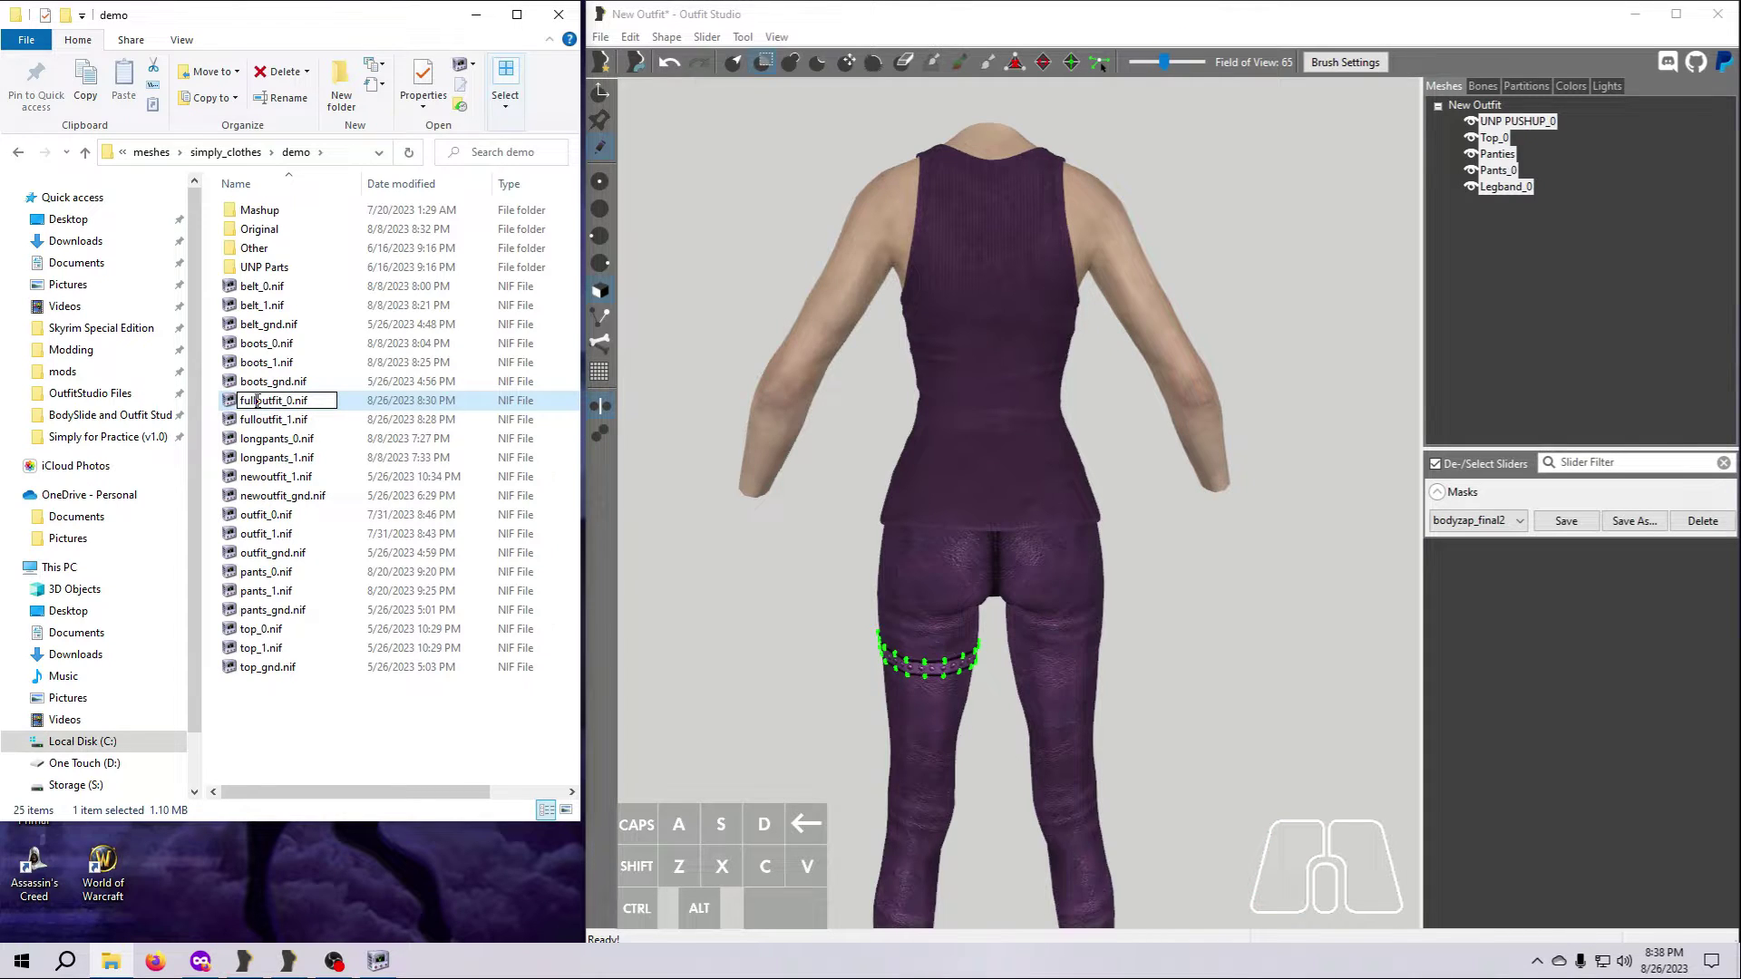
{"action": "key", "text": "BackSpace"}
{"action": "key", "text": "BackSpace"}
{"action": "key", "text": "BackSpace"}
{"action": "key", "text": "BackSpace"}
{"action": "type", "text": "new"}
{"action": "key", "text": "Return"}
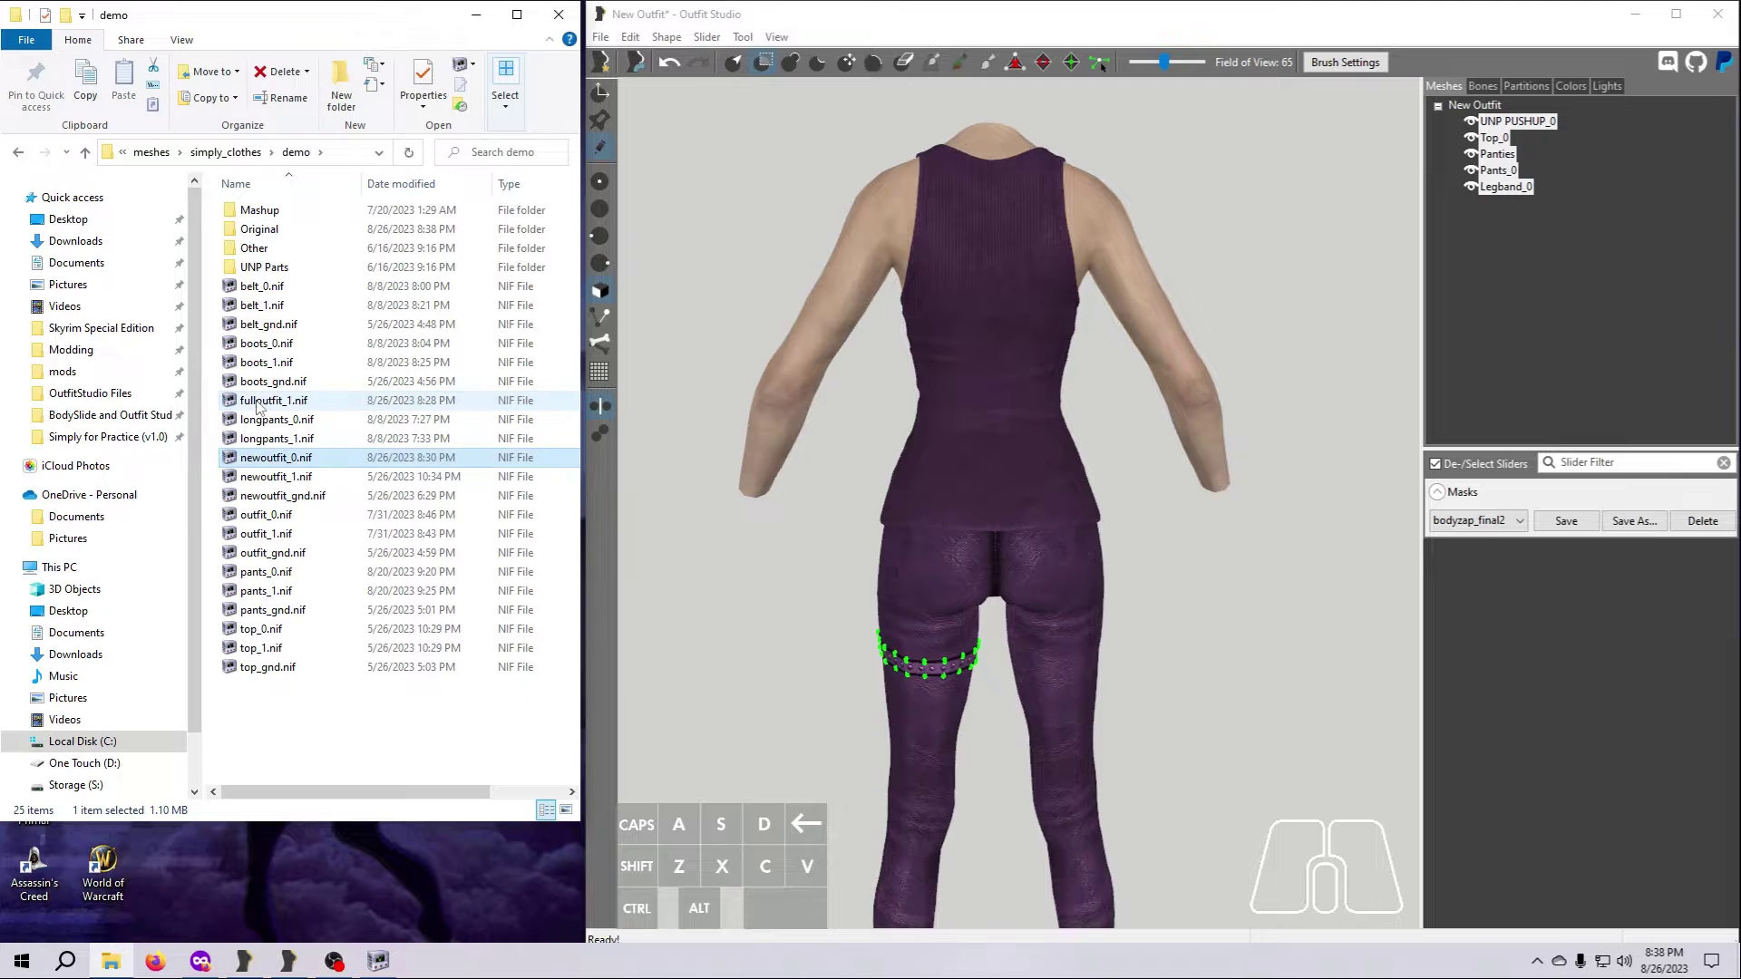
Move the existing newoutfit_1.nif into the Original folder and rename fulloutfit_1.nif as newoutfit_1.nif
{"action": "left_click", "coordinate": [297, 481]}
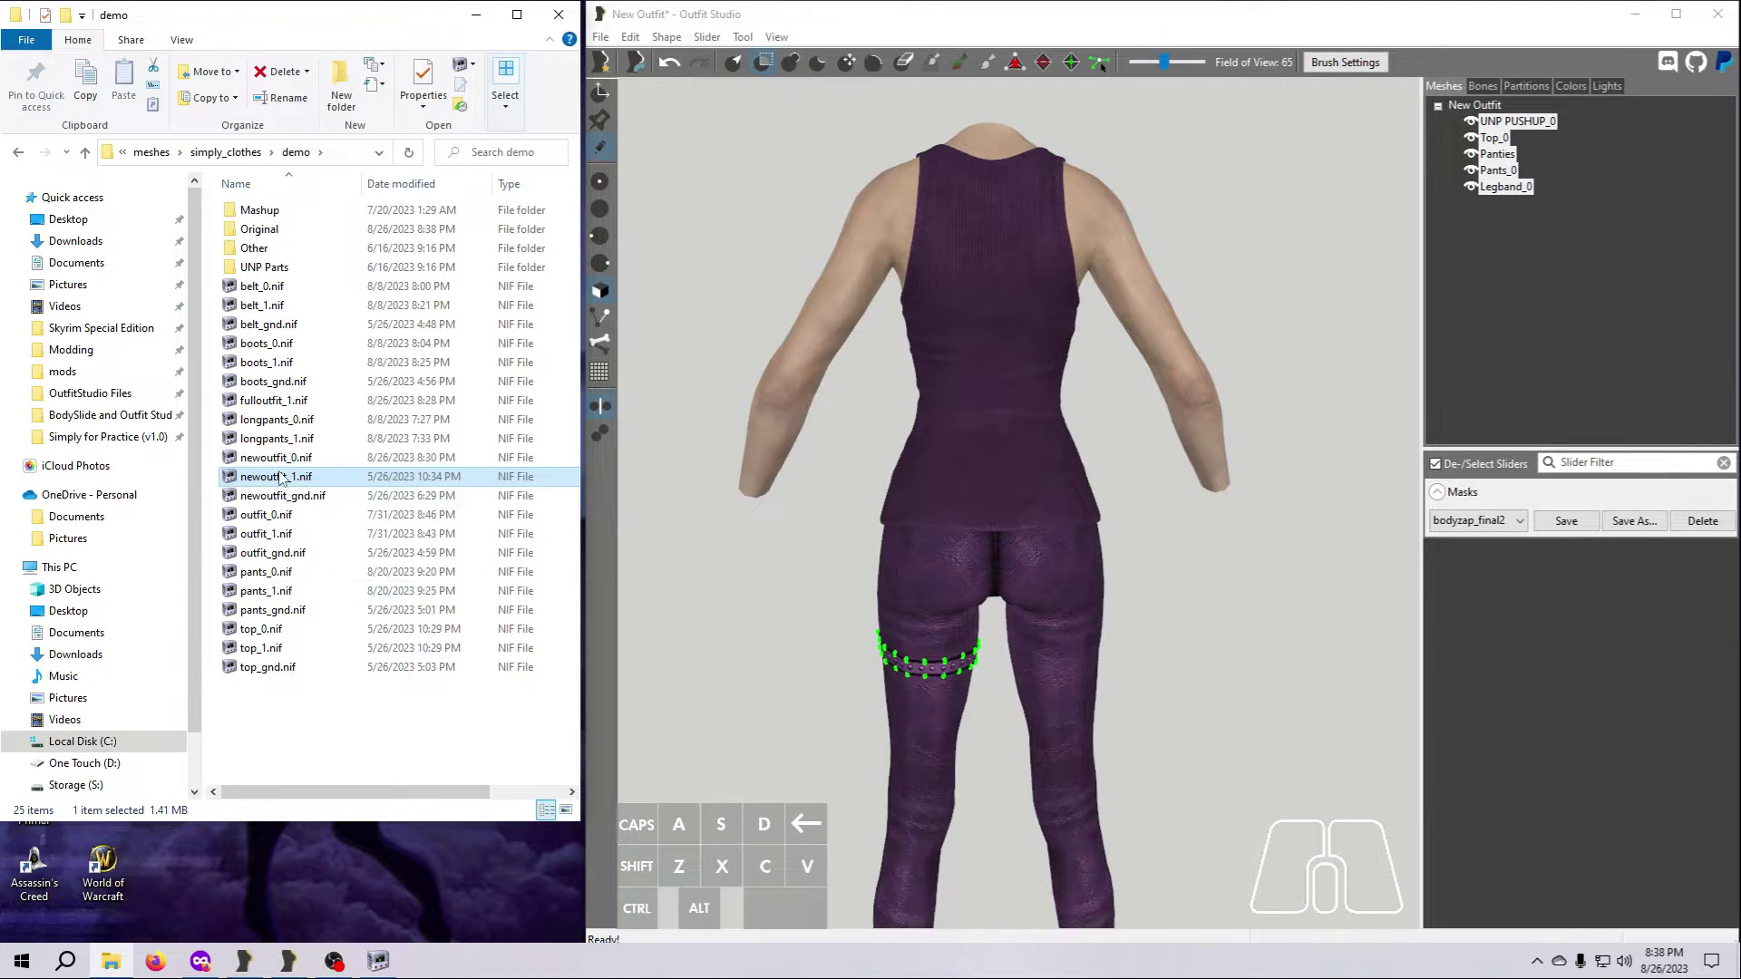
{"action": "left_click_drag", "start_coordinate": [283, 480], "coordinate": [267, 230]}
{"action": "left_click", "coordinate": [275, 408]}
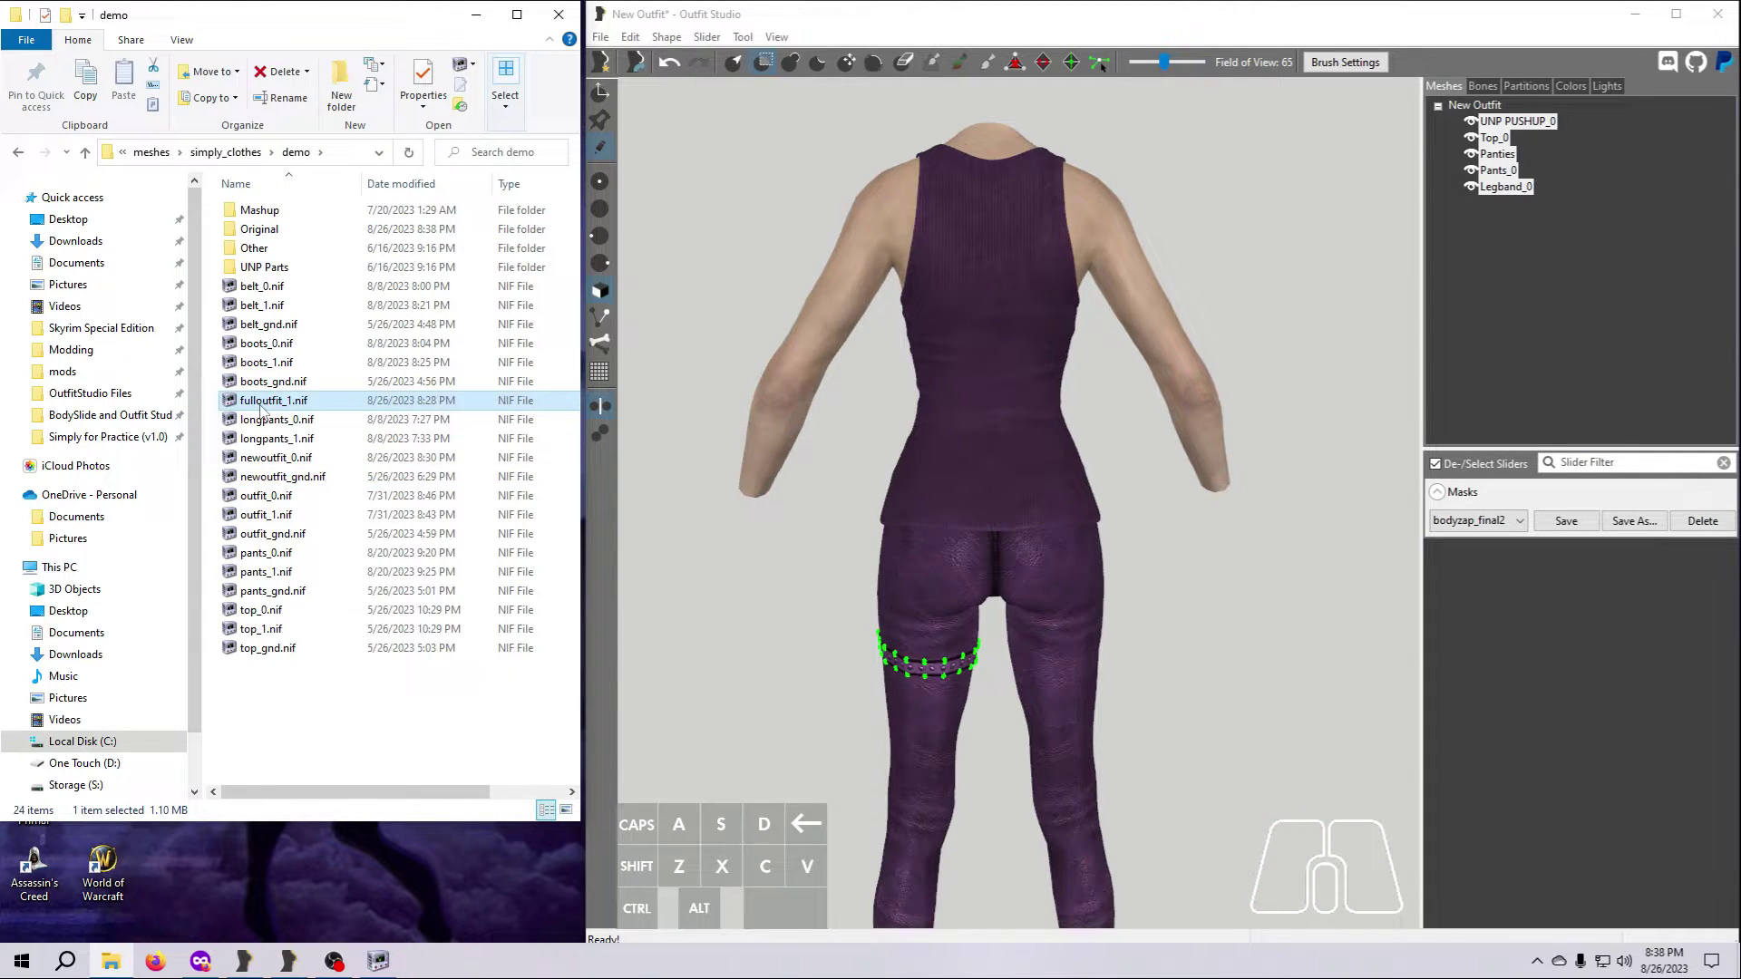
{"action": "left_click", "coordinate": [260, 405]}
{"action": "left_click", "coordinate": [259, 408]}
{"action": "key", "text": "BackSpace"}
{"action": "key", "text": "BackSpace"}
{"action": "key", "text": "BackSpace"}
{"action": "key", "text": "BackSpace"}
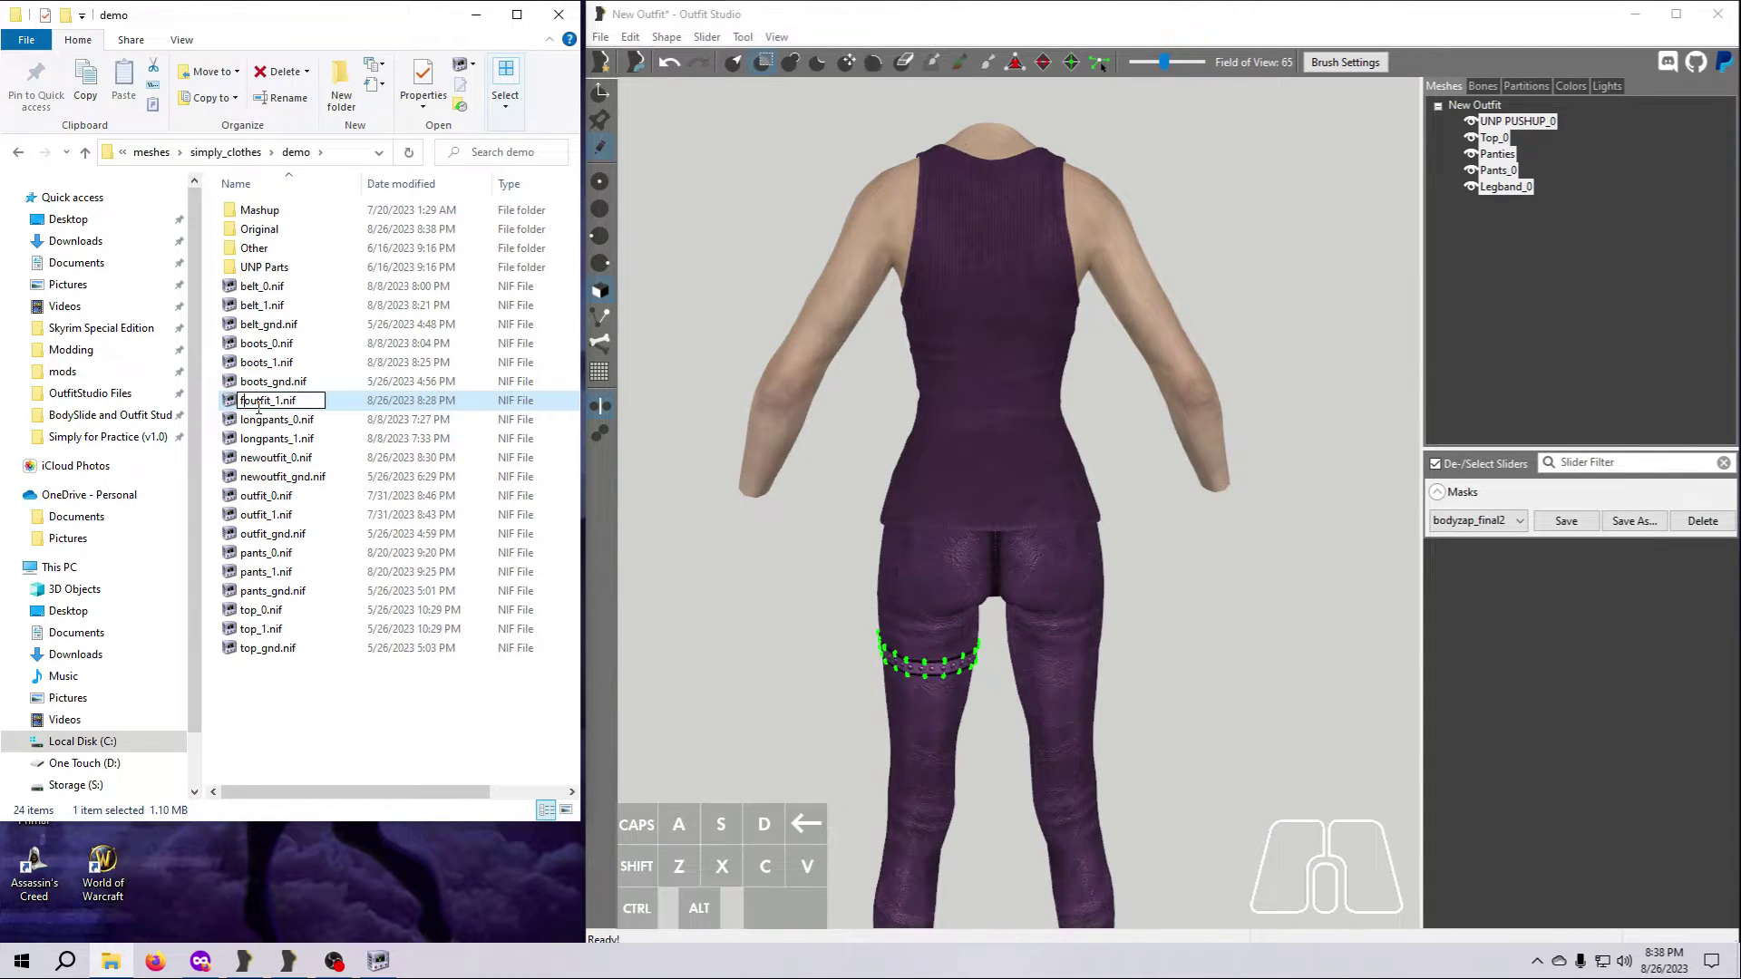
{"action": "type", "text": "new"}
{"action": "key", "text": "Return"}
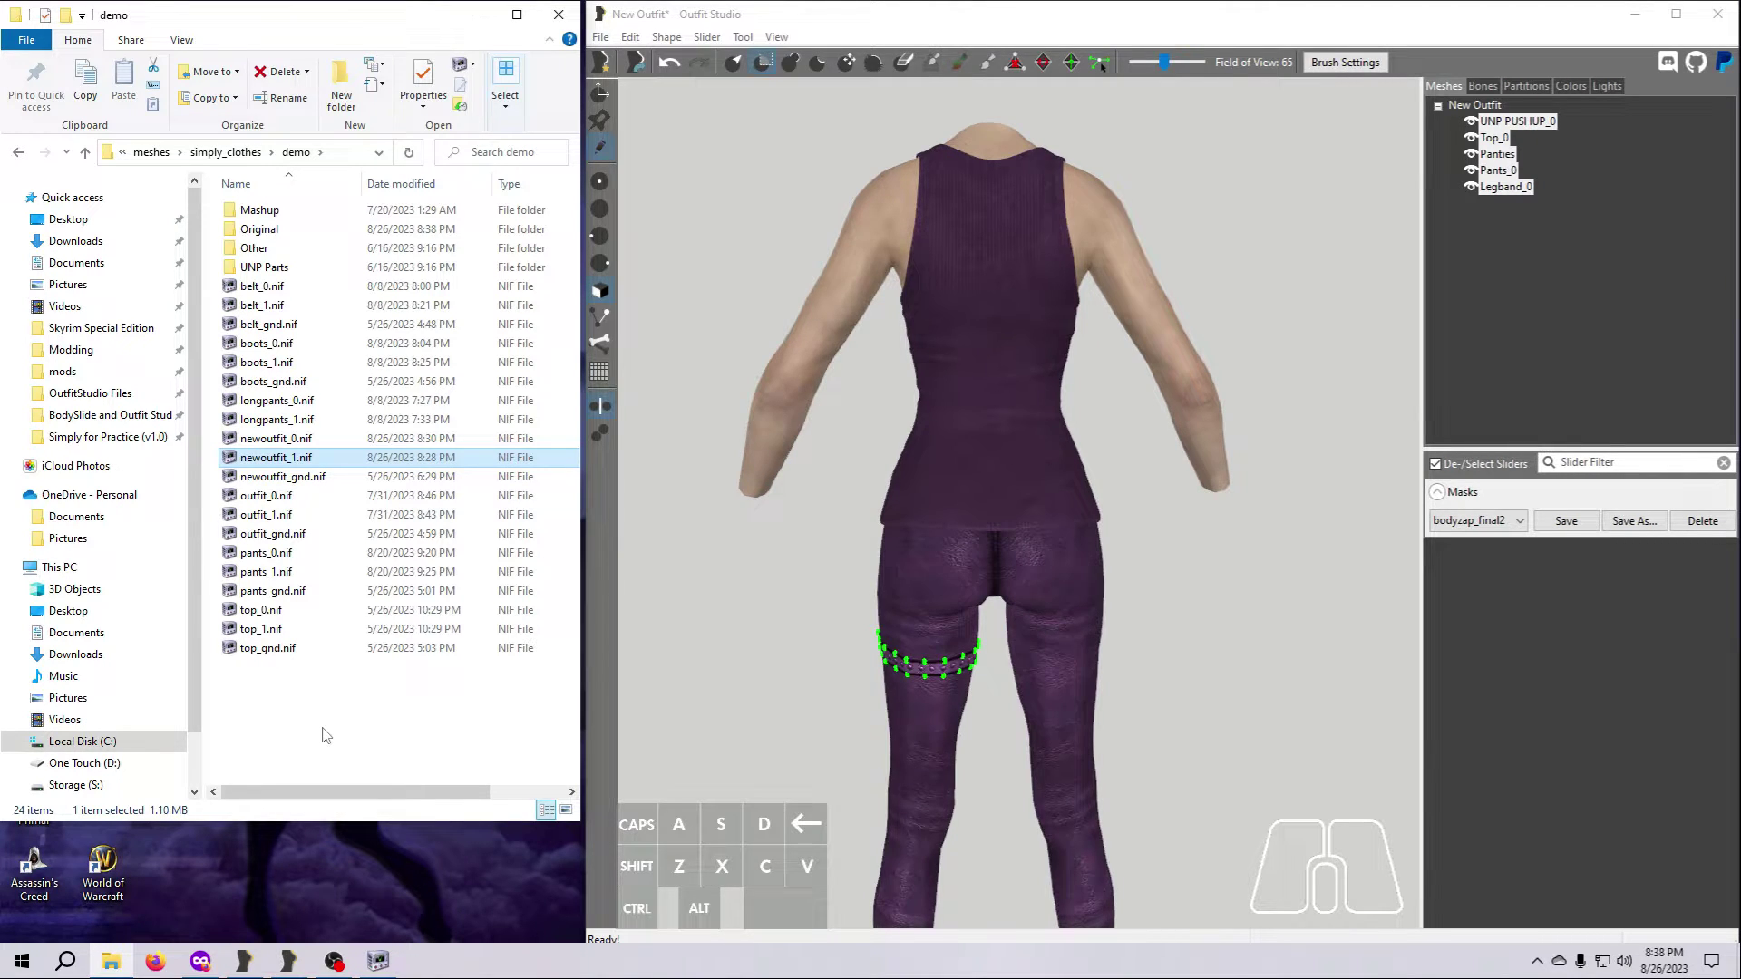
Open newoutfit_gnd.nif from the demo folder in NifSkope and inspect the ground model
{"action": "left_click", "coordinate": [313, 486]}
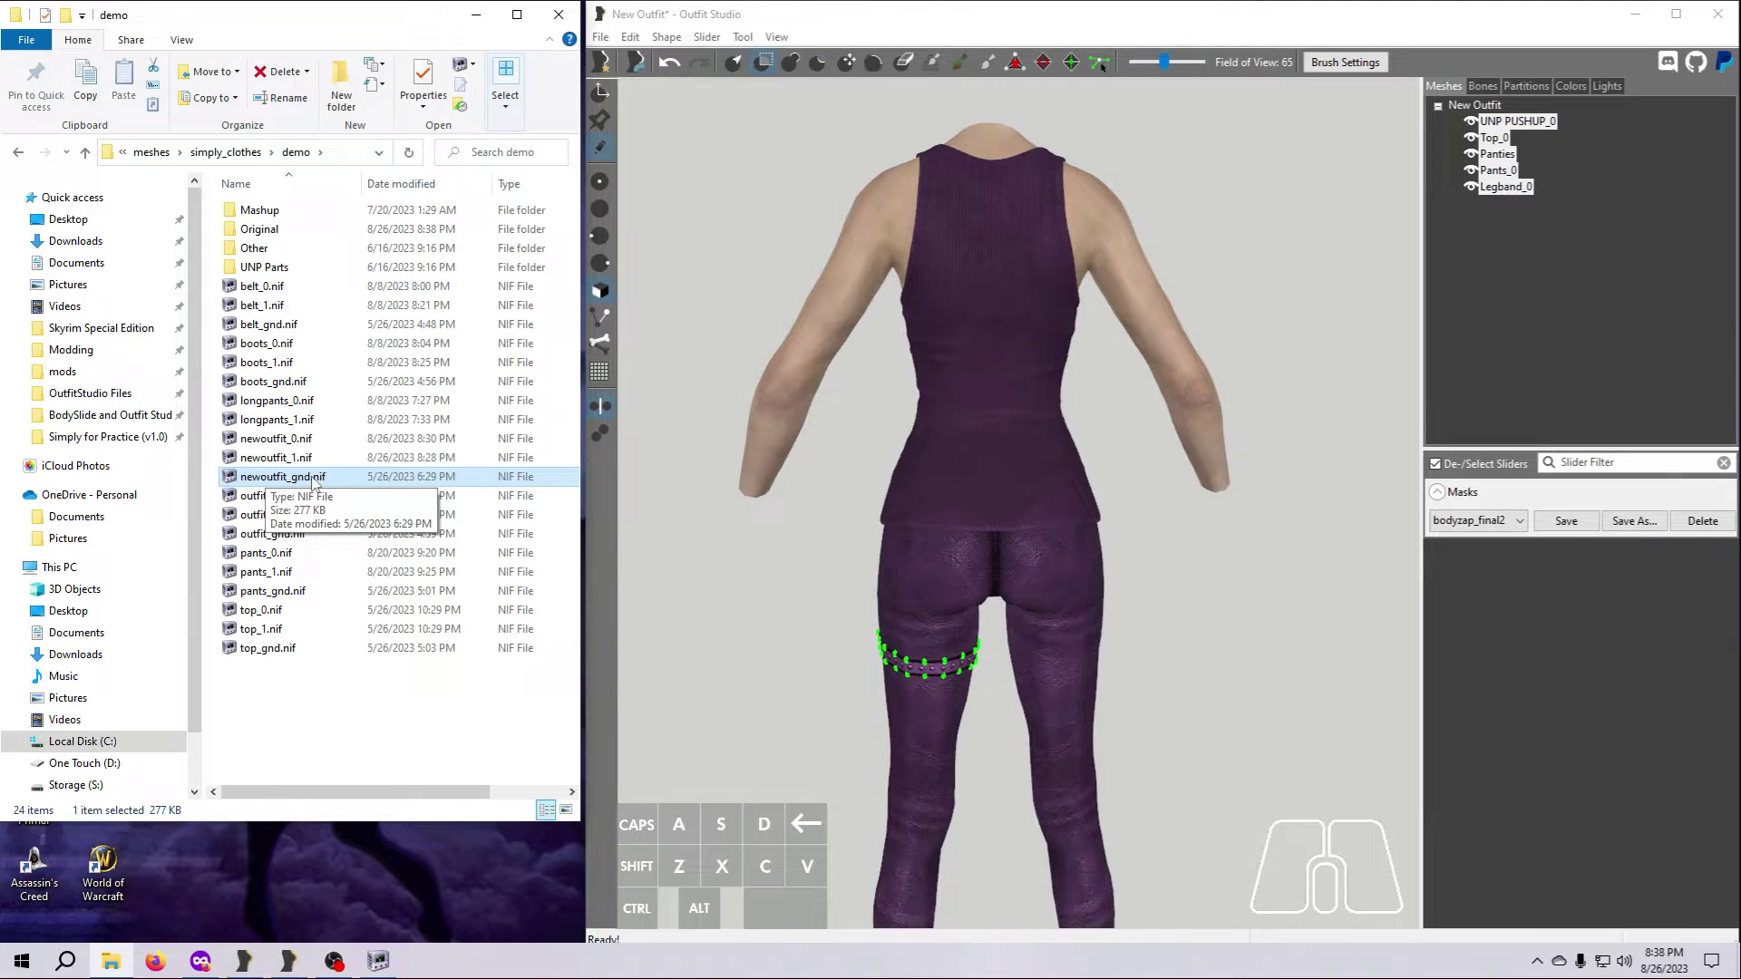
{"action": "double_click", "coordinate": [313, 478]}
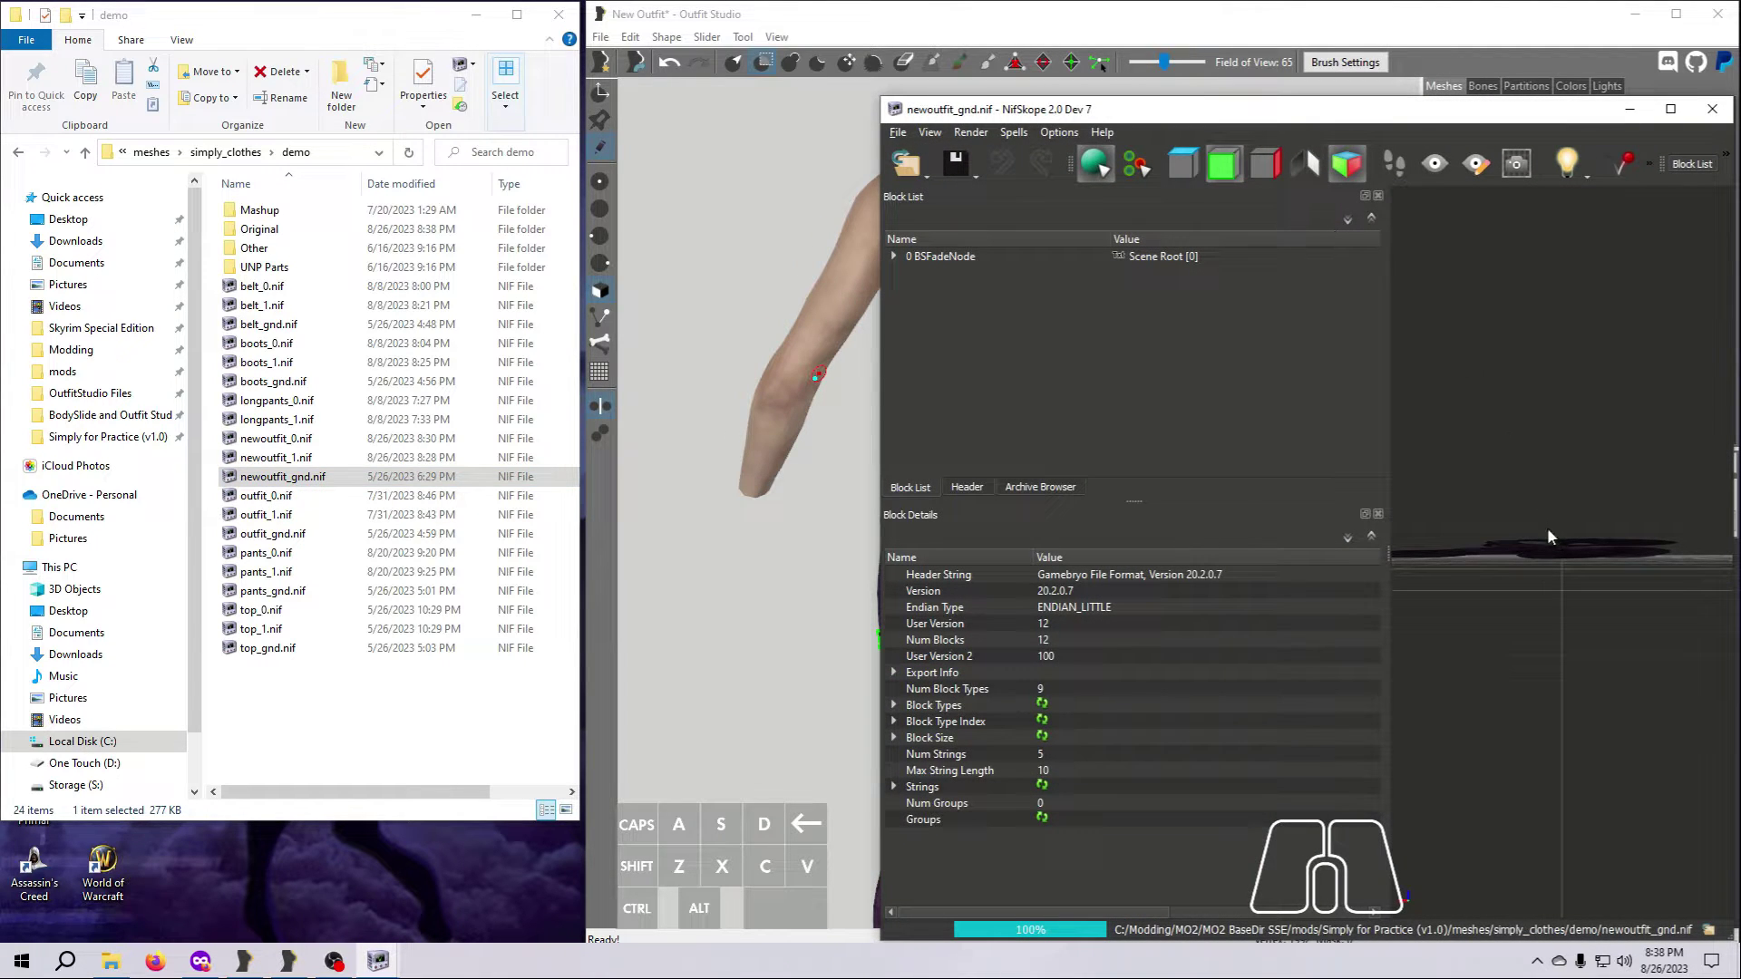
{"action": "left_click_drag", "start_coordinate": [1548, 537], "coordinate": [1585, 660]}
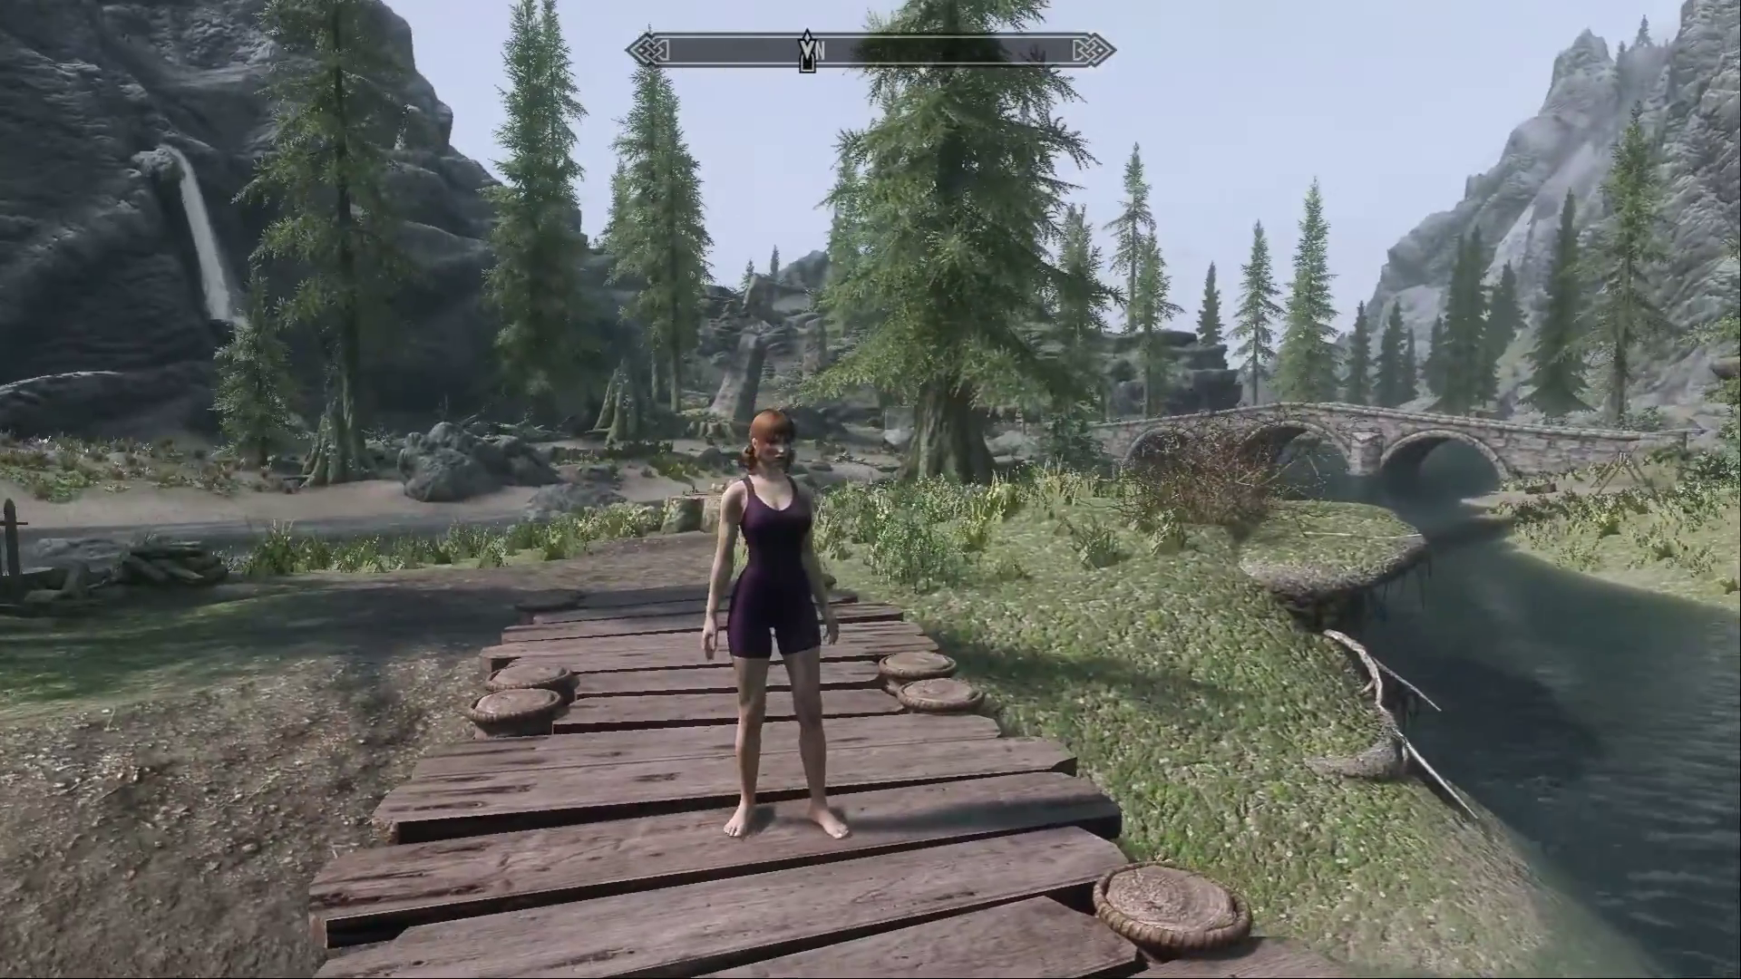
In Skyrim's console, look up "demo new outfit" with the help command and add one with player.additem 3b000811 1
{"action": "key", "text": "grave"}
{"action": "type", "text": "he"}
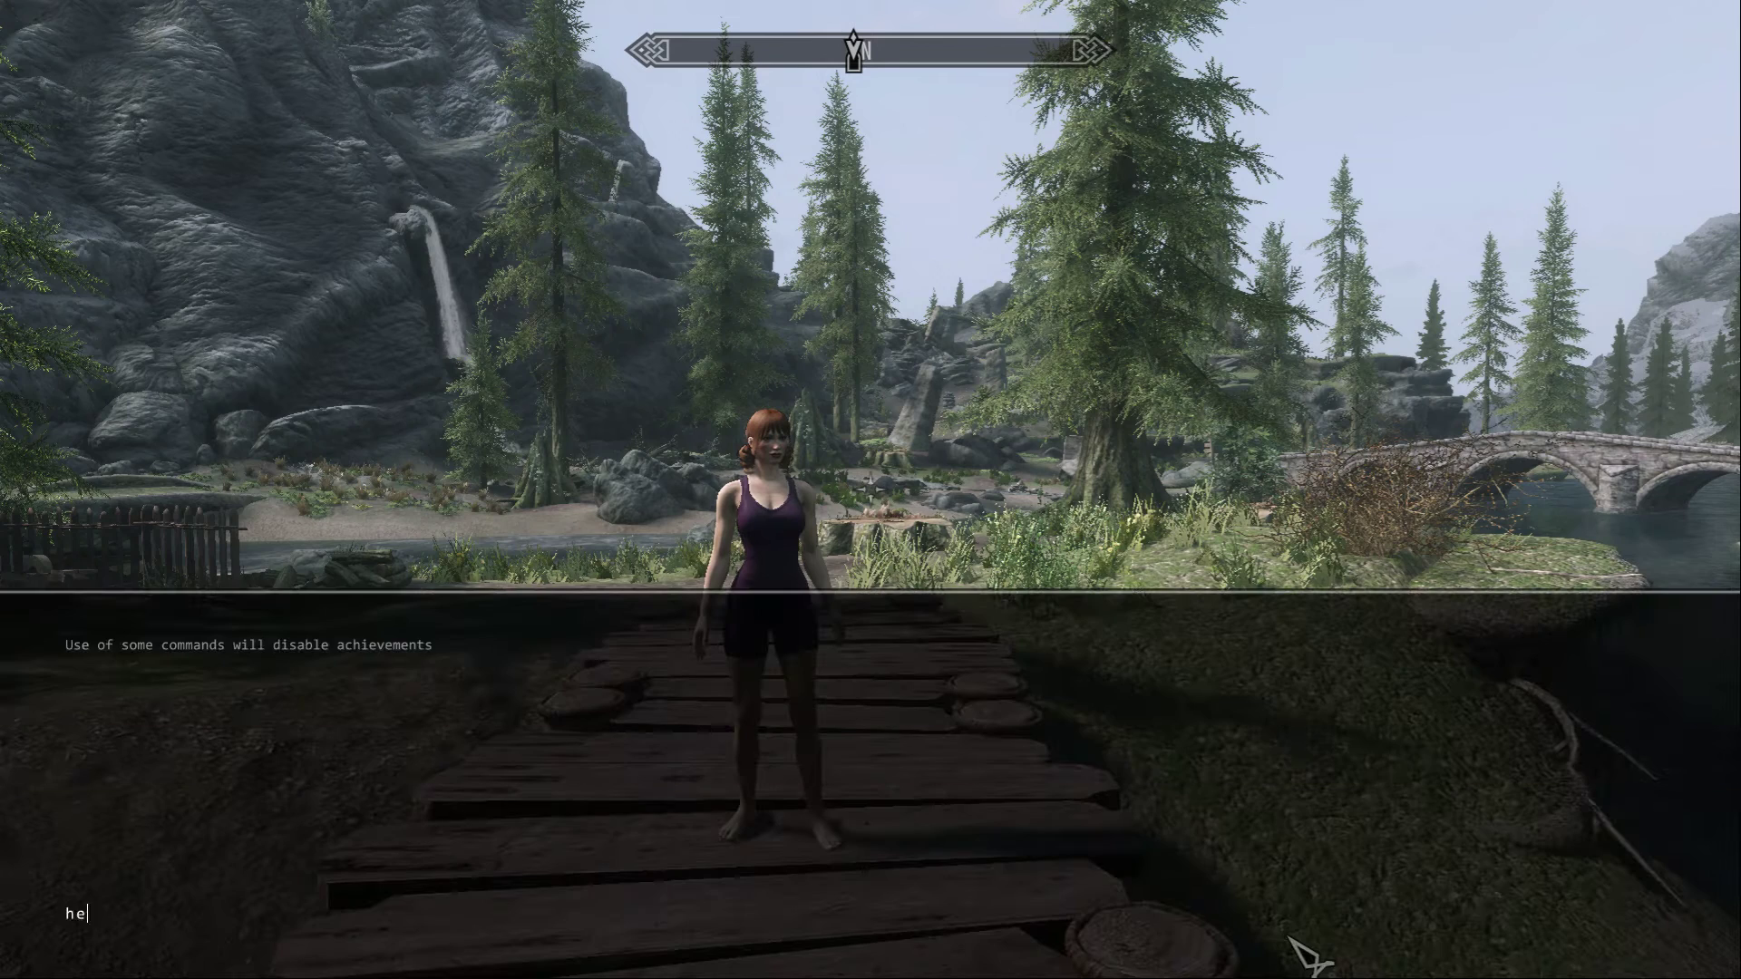
{"action": "type", "text": "lp \"demo new outfit\""}
{"action": "key", "text": "Return"}
{"action": "type", "text": "player.addi"}
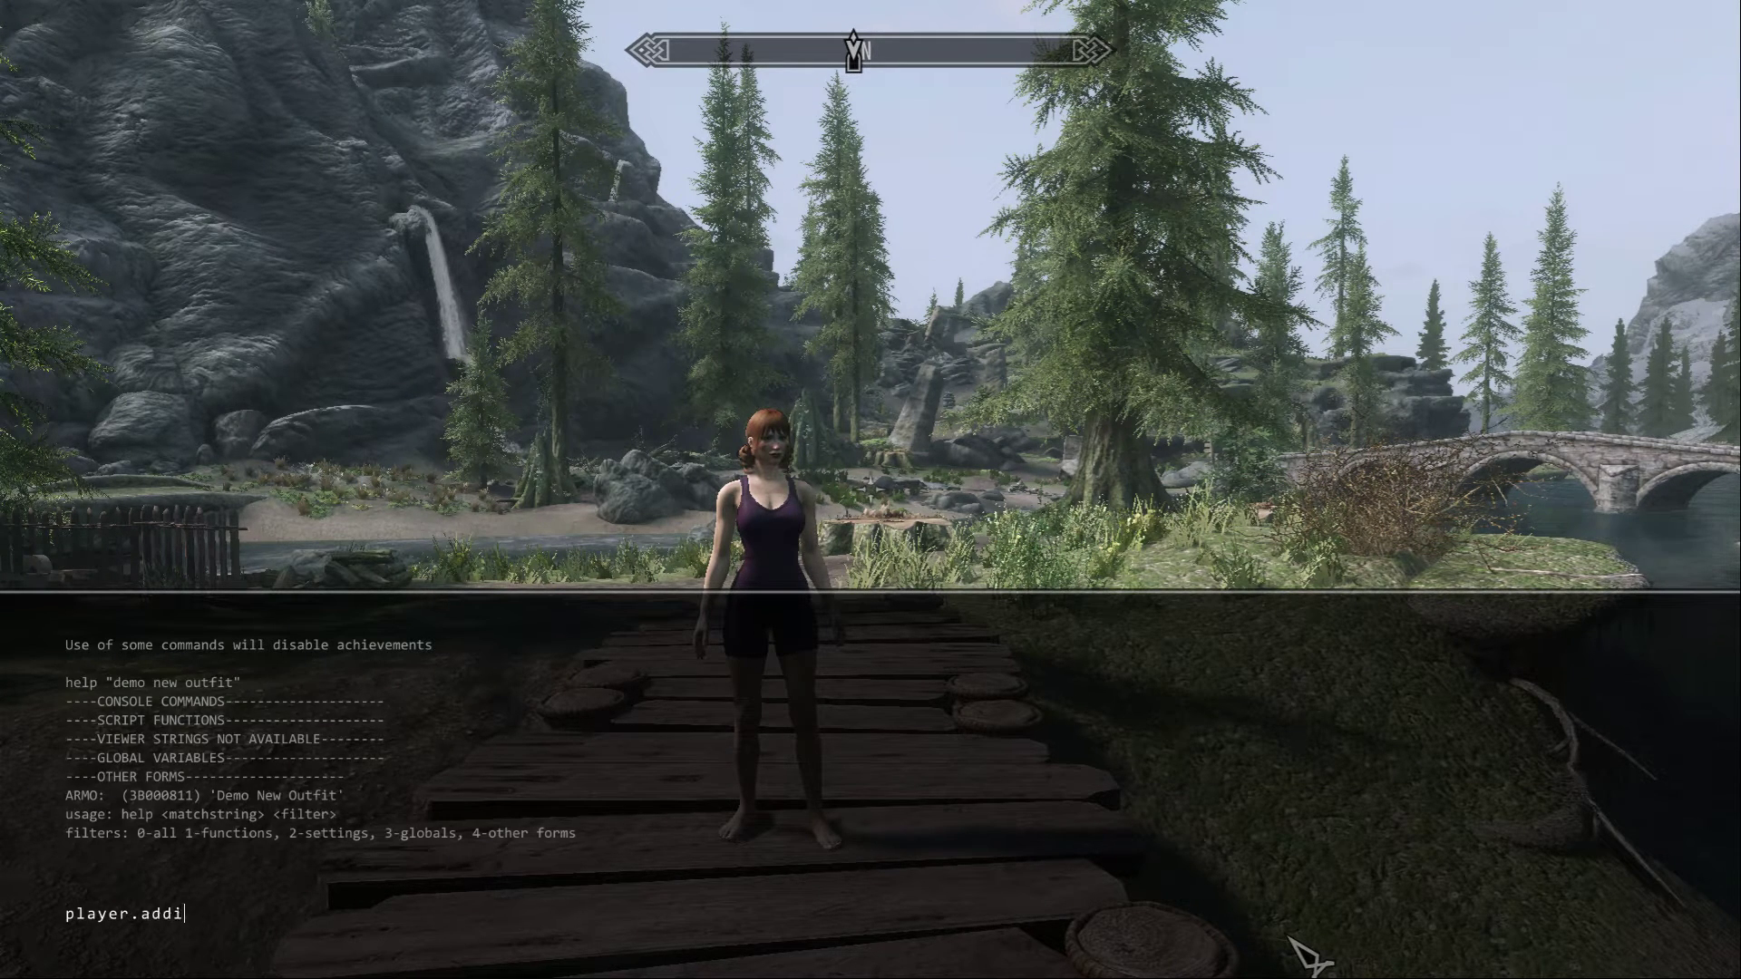
{"action": "type", "text": "tem 3b0008111"}
{"action": "key", "text": "Return"}
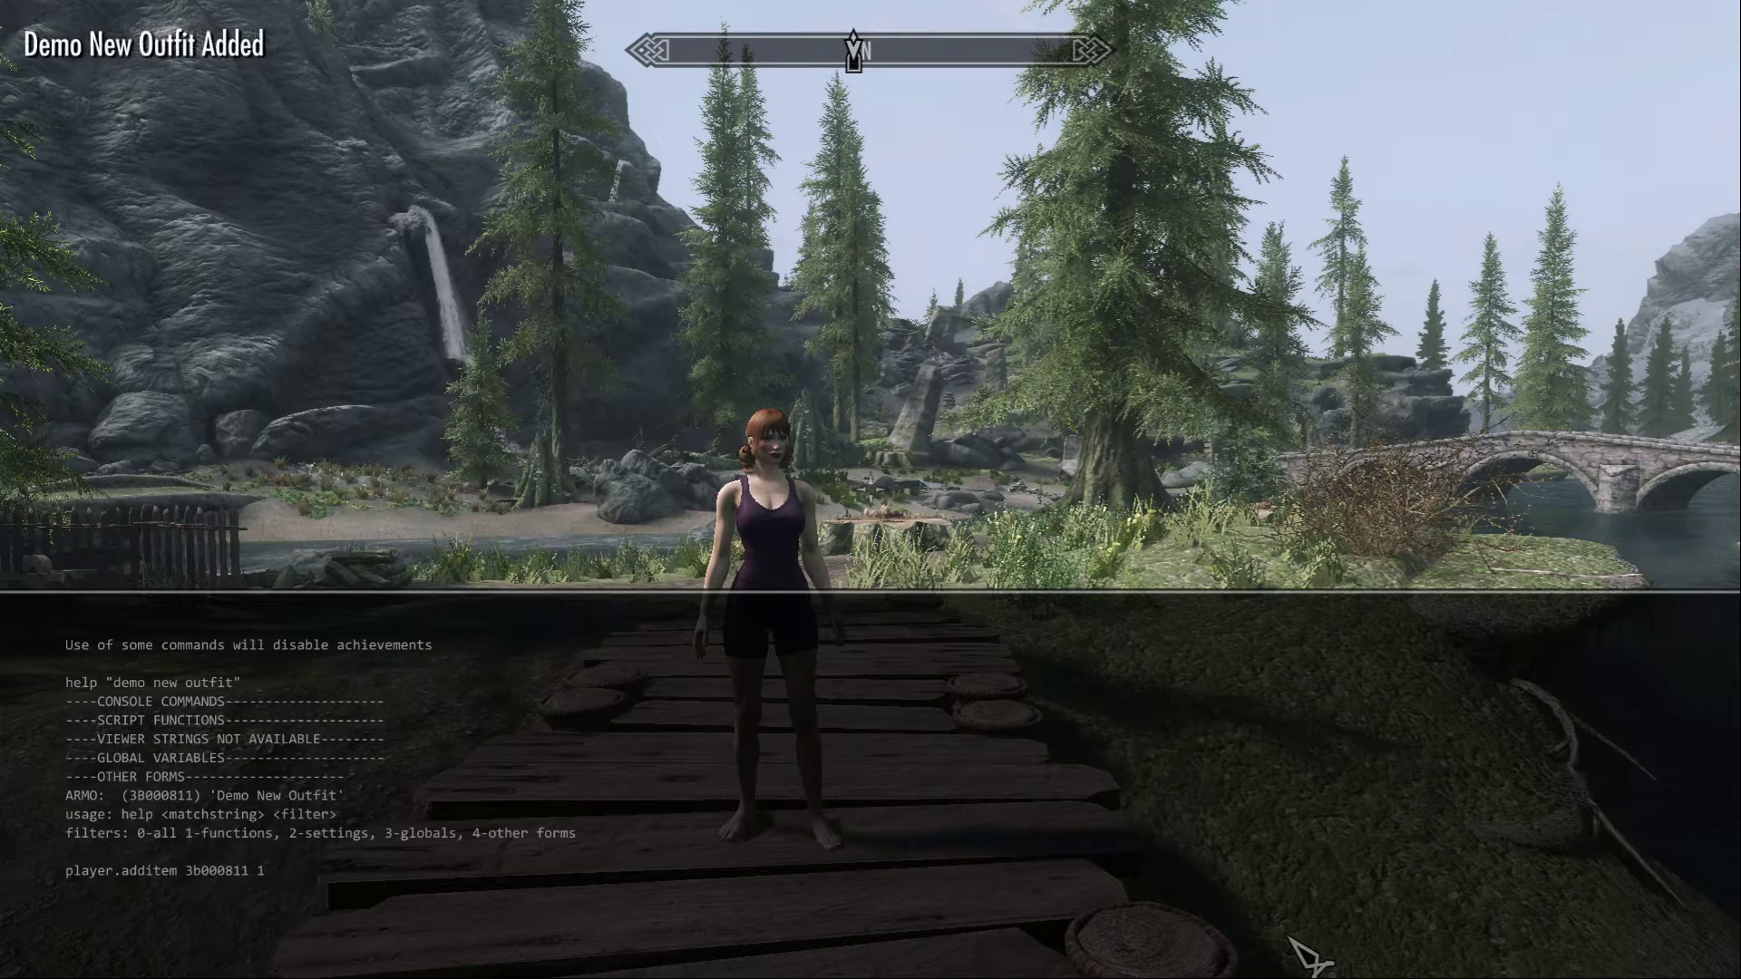
Equip Demo New Outfit and unequip Demo Pants from the character's apparel inventory
{"action": "key", "text": "grave"}
{"action": "key", "text": "i"}
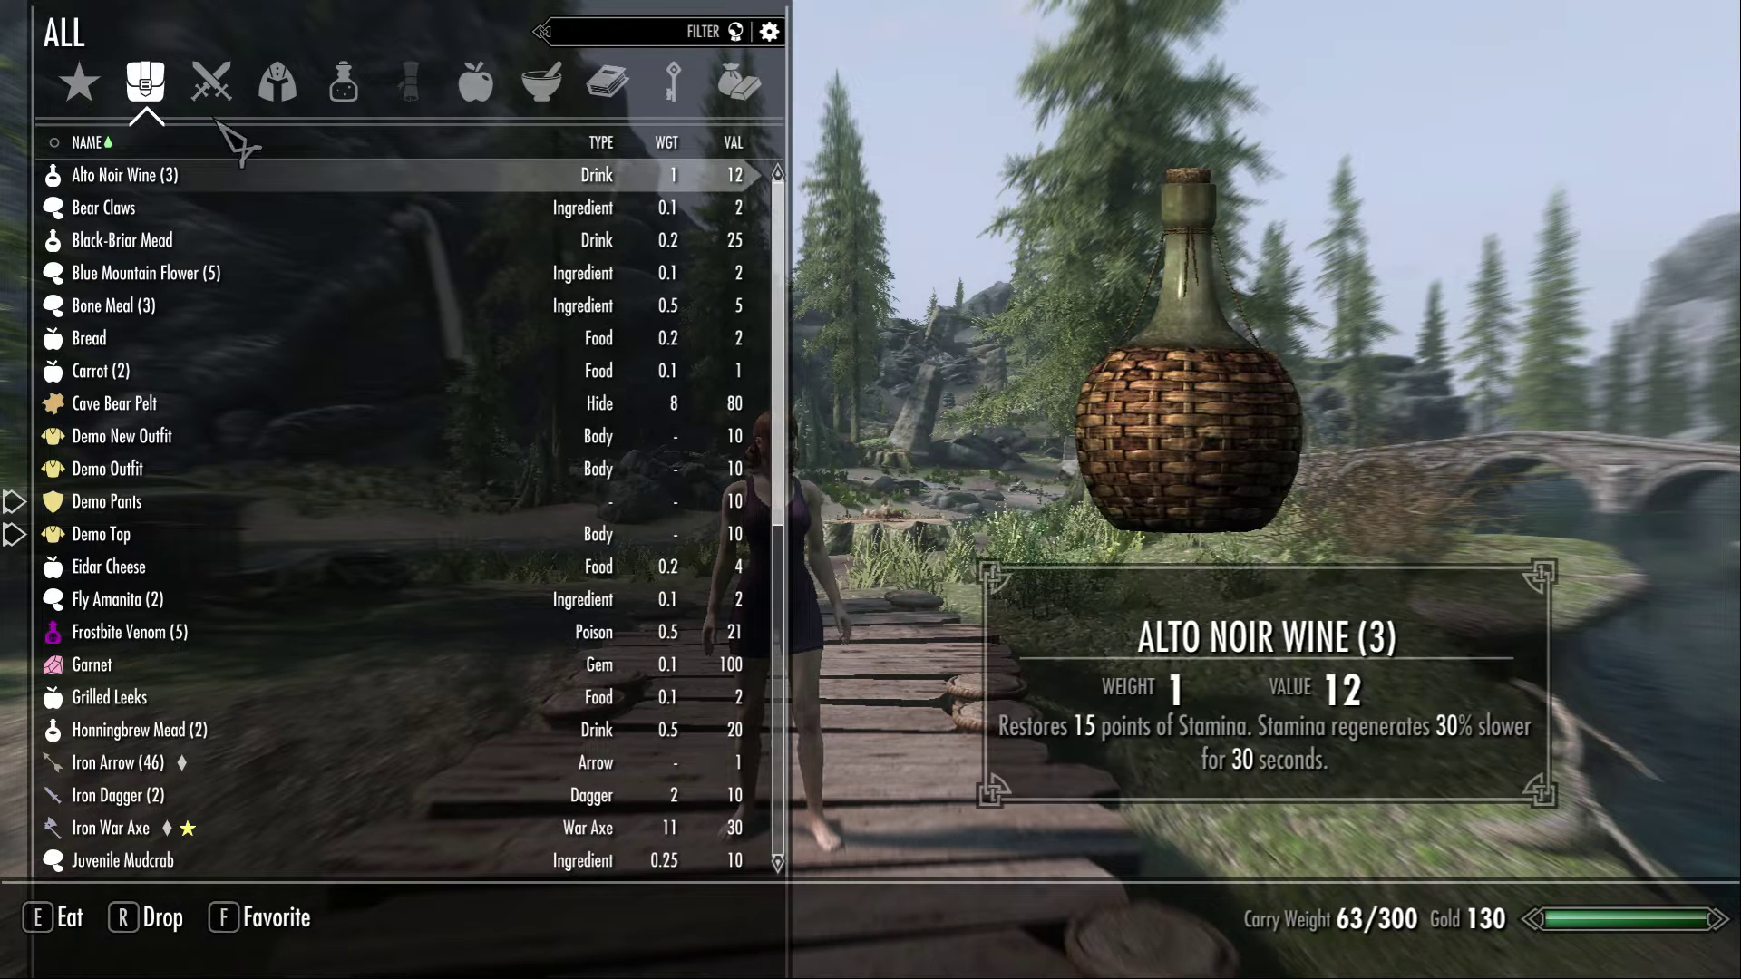
{"action": "left_click", "coordinate": [277, 91]}
{"action": "left_click", "coordinate": [228, 178]}
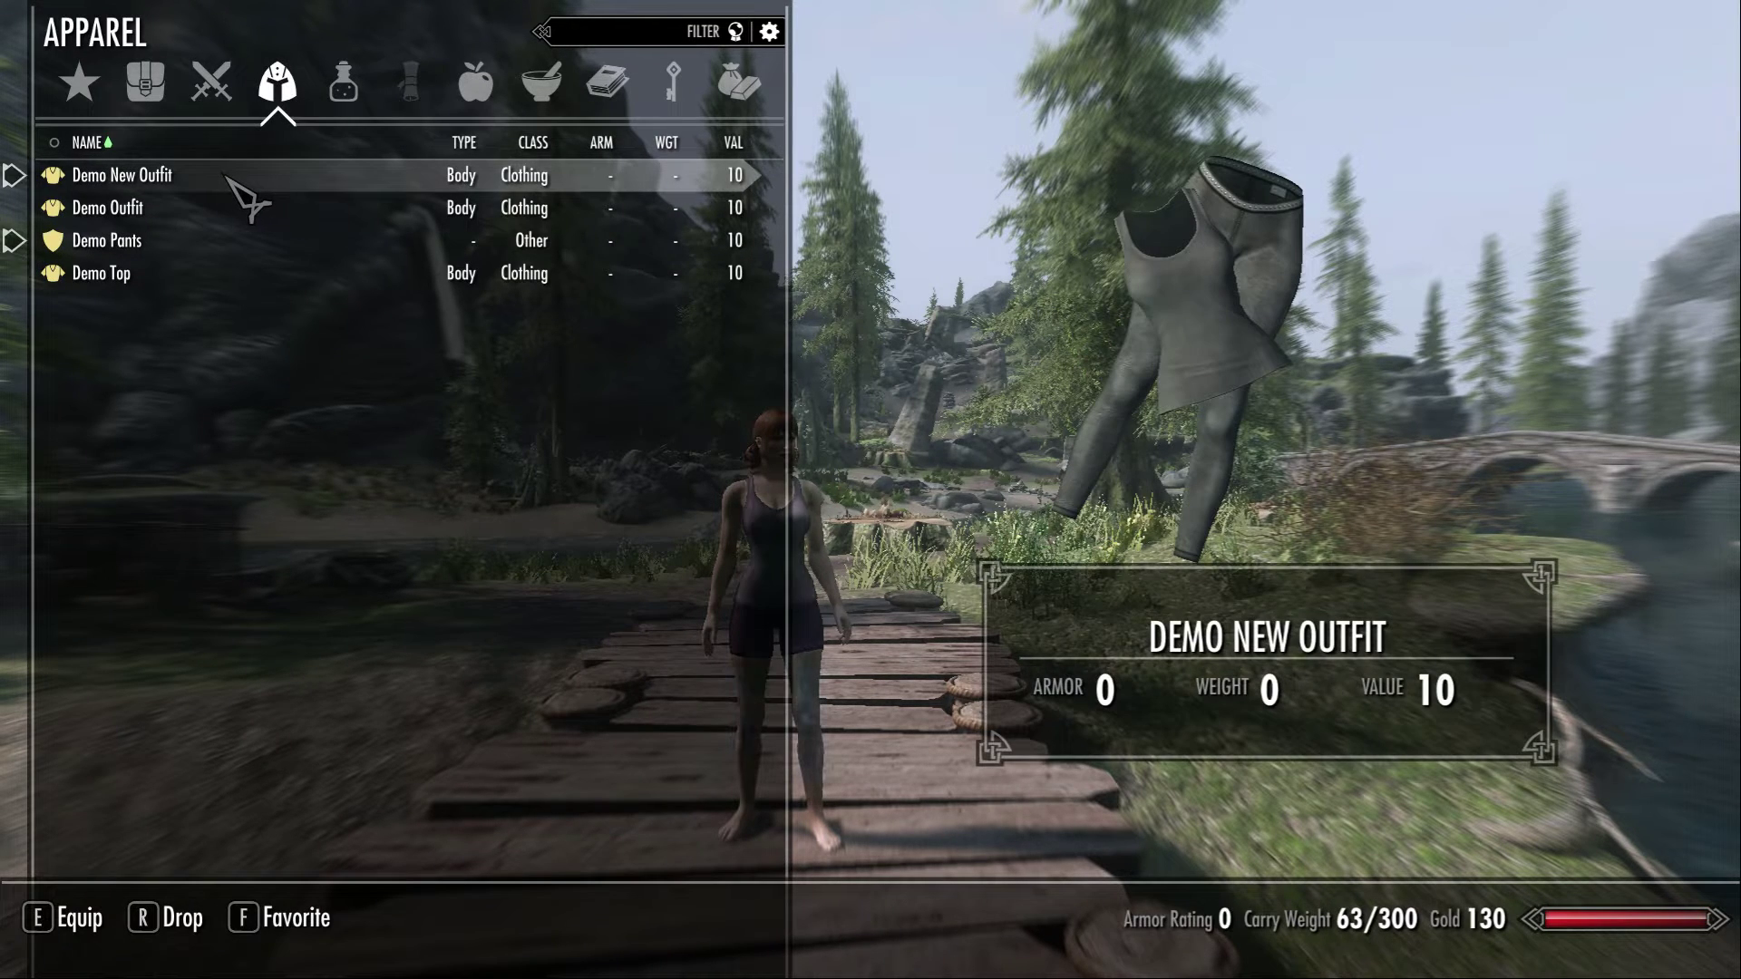
{"action": "left_click", "coordinate": [202, 242]}
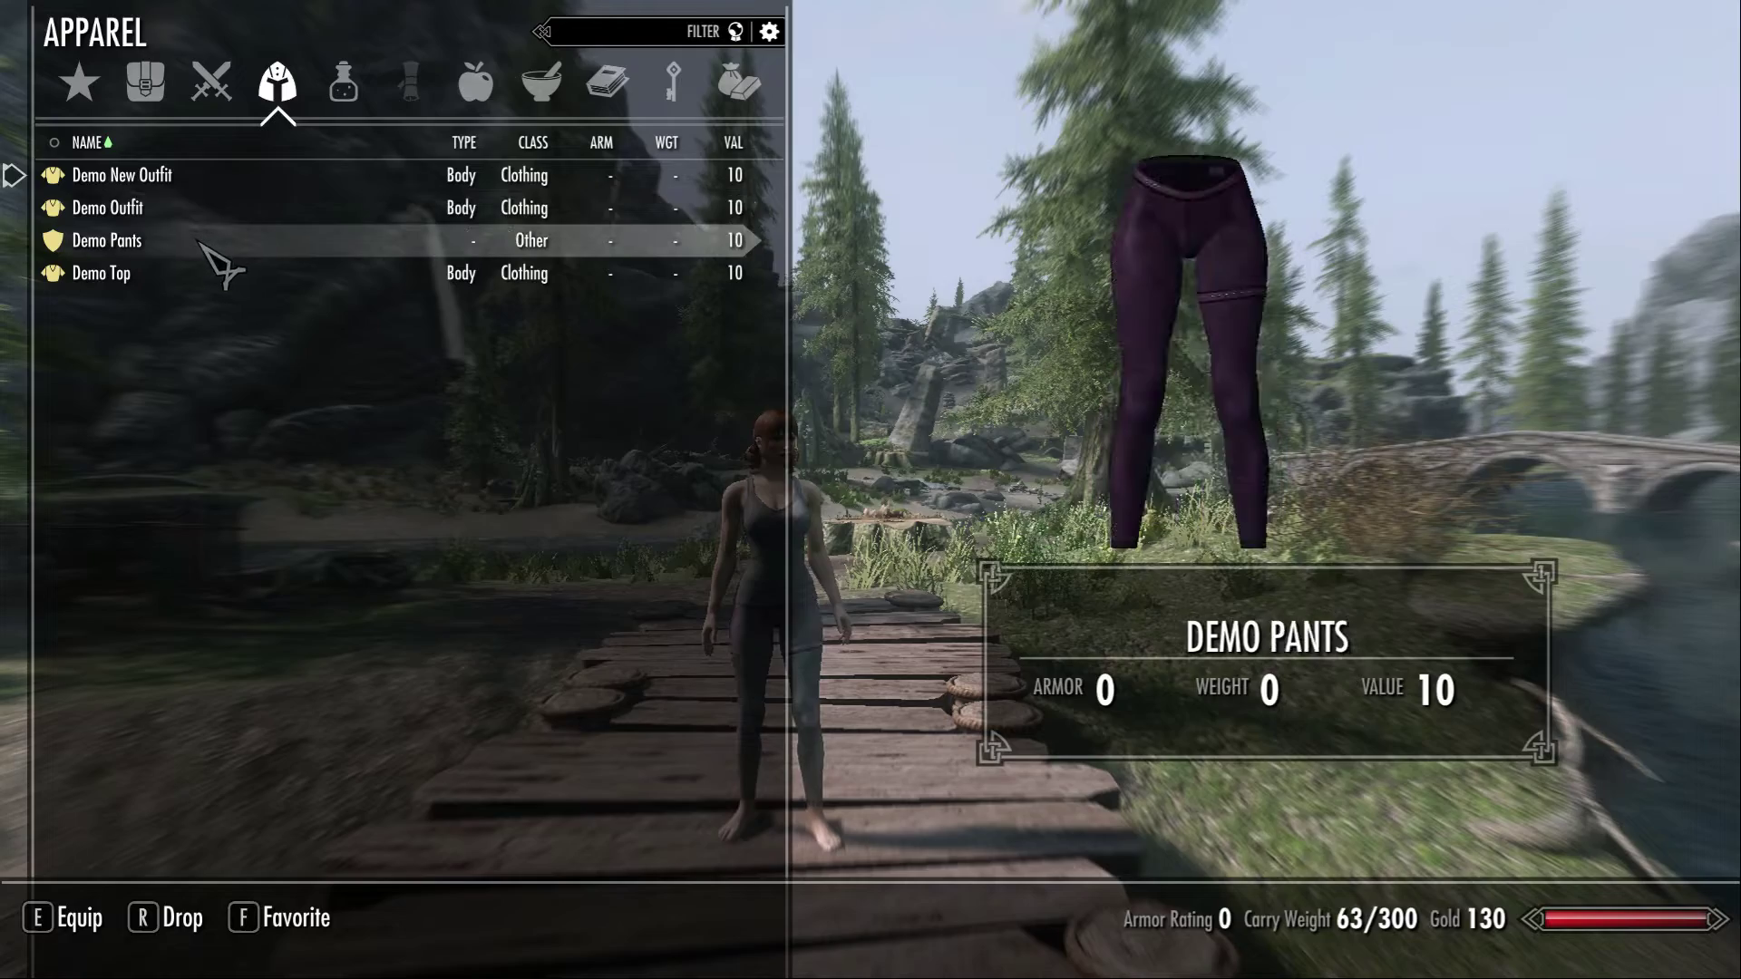
{"action": "key", "text": "Tab"}
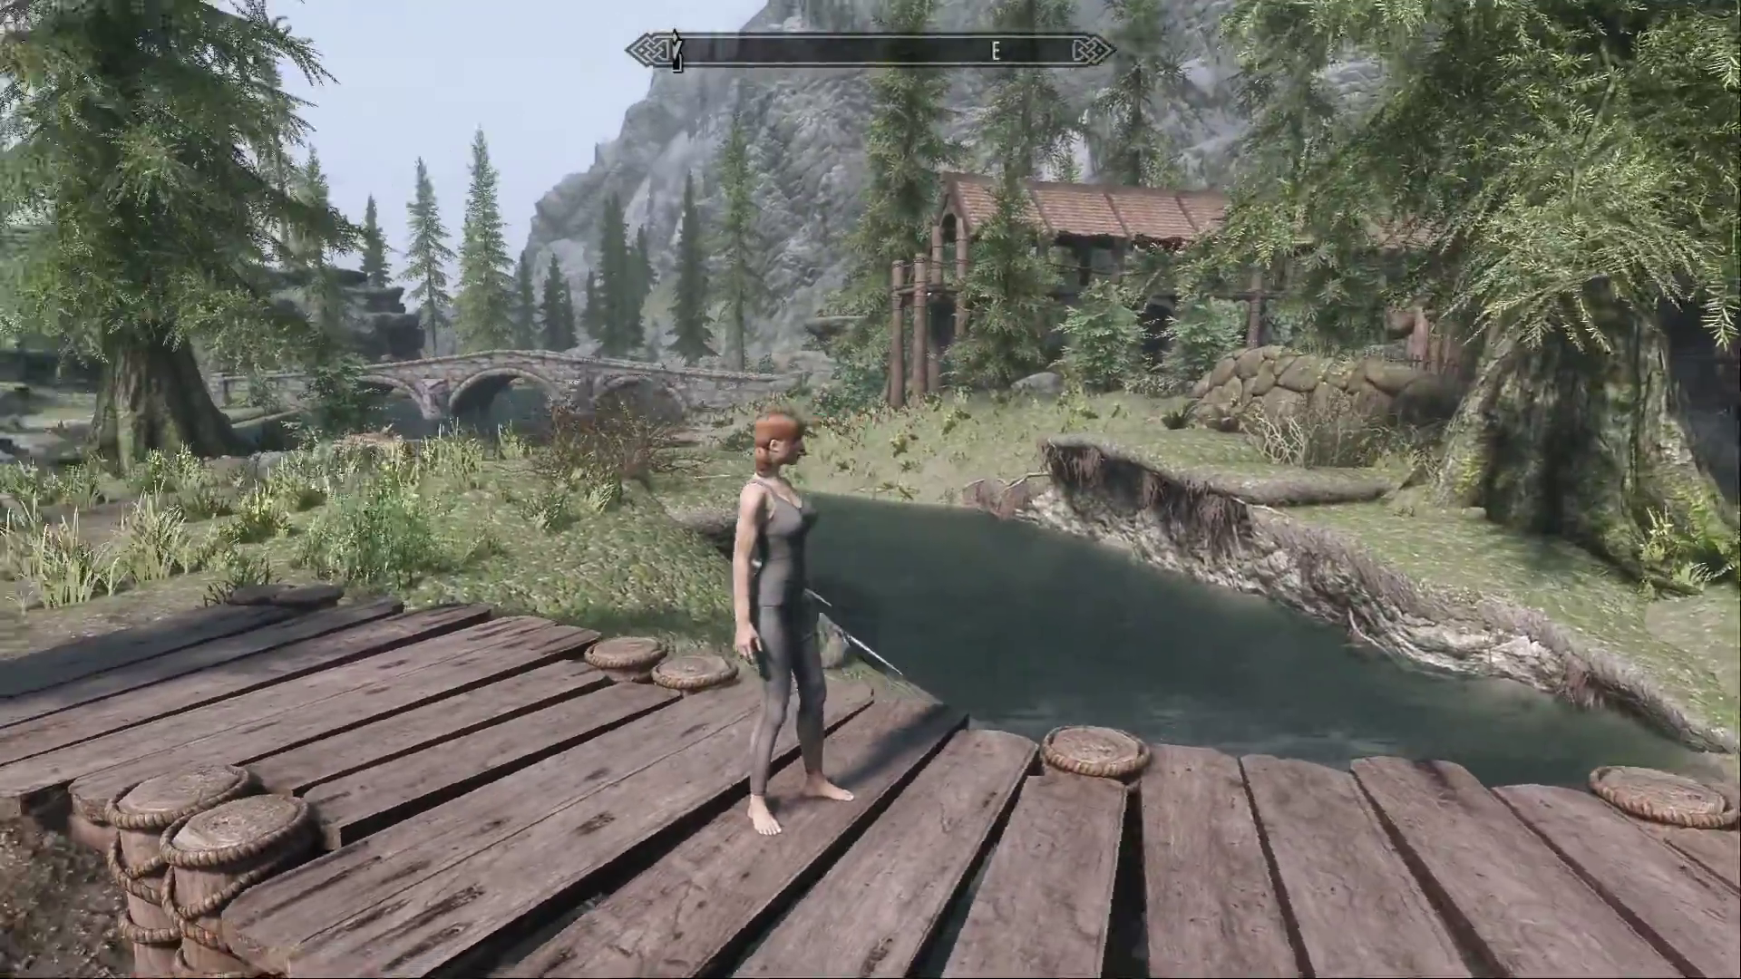
Run the character from the wooden walkway toward the tree stumps to view the outfit in motion
{"action": "key", "text": "w"}
{"action": "key", "text": "w"}
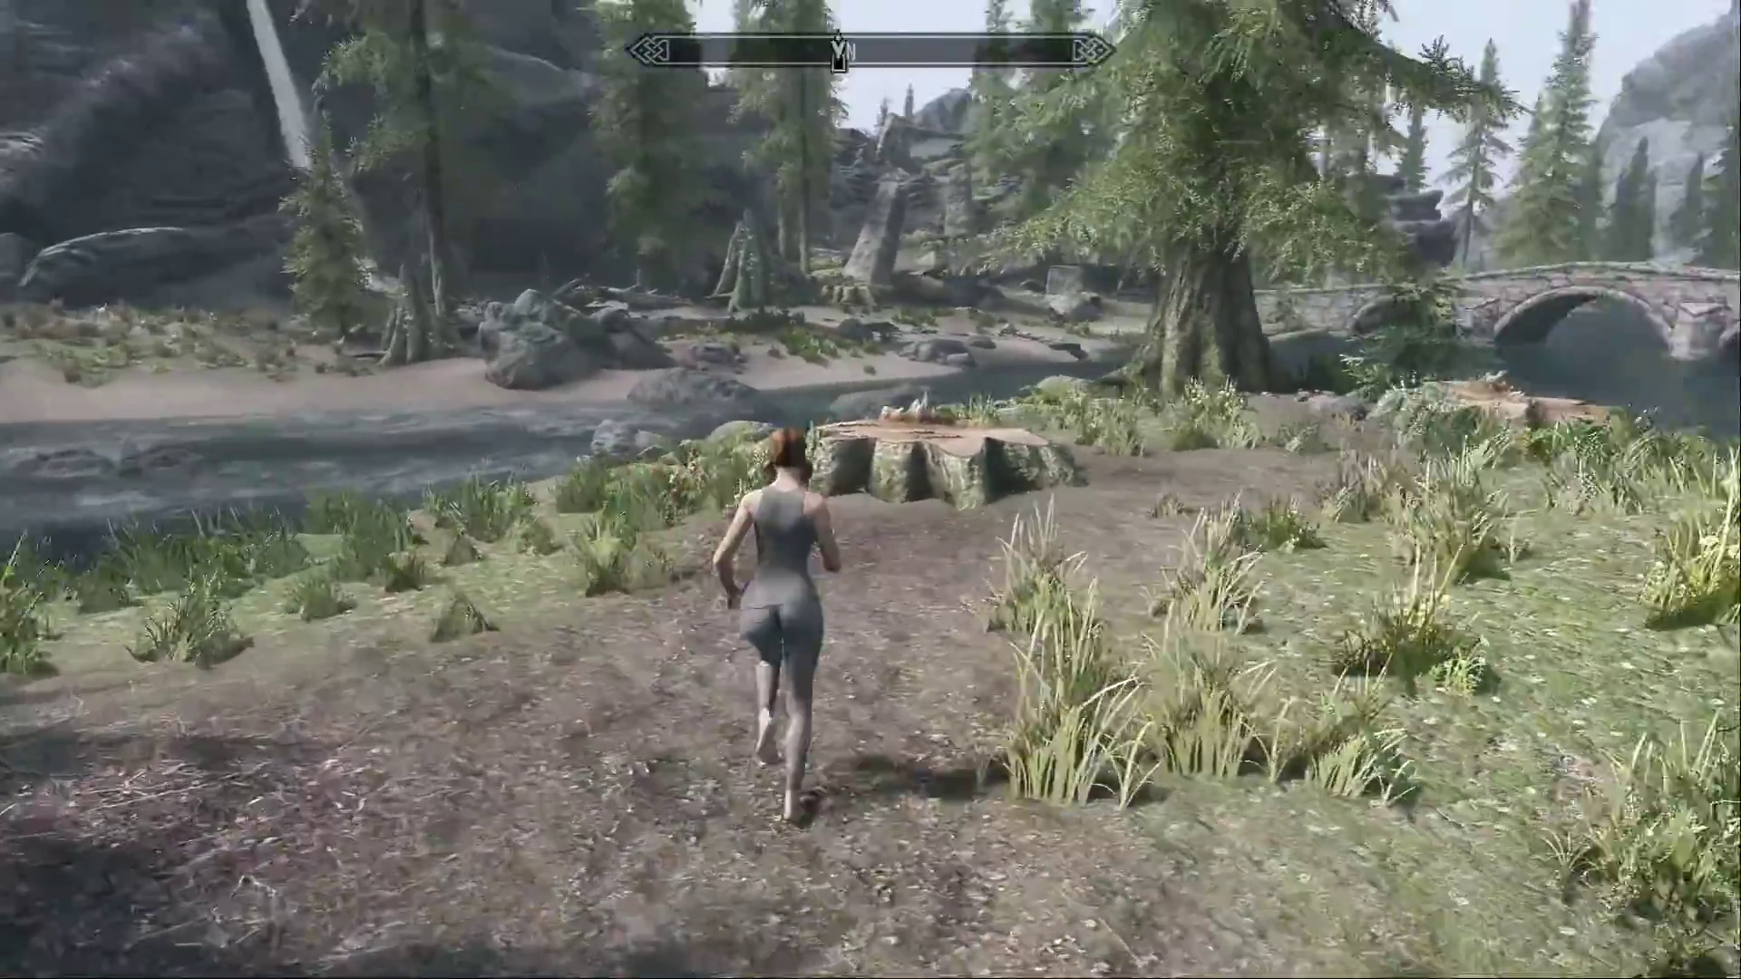
{"action": "key", "text": "w"}
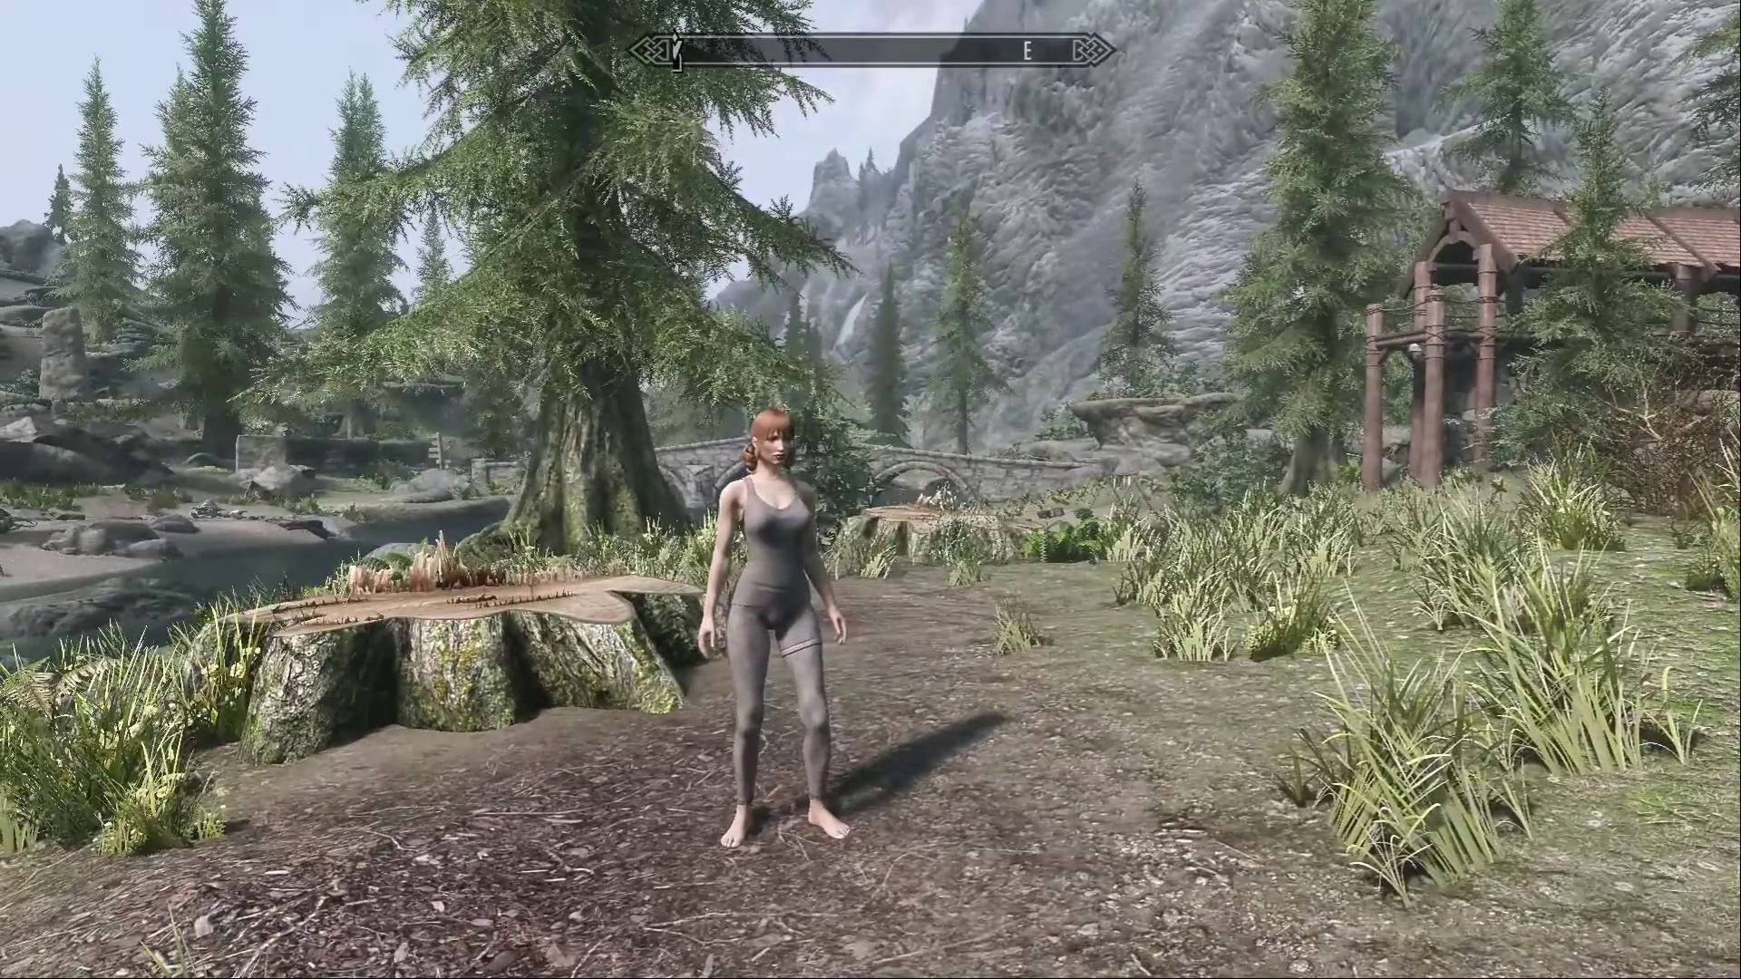
Open the character editor with showracemenu, lower the character's Weight and finish the edit
{"action": "key", "text": "grave"}
{"action": "type", "text": "showracemenu"}
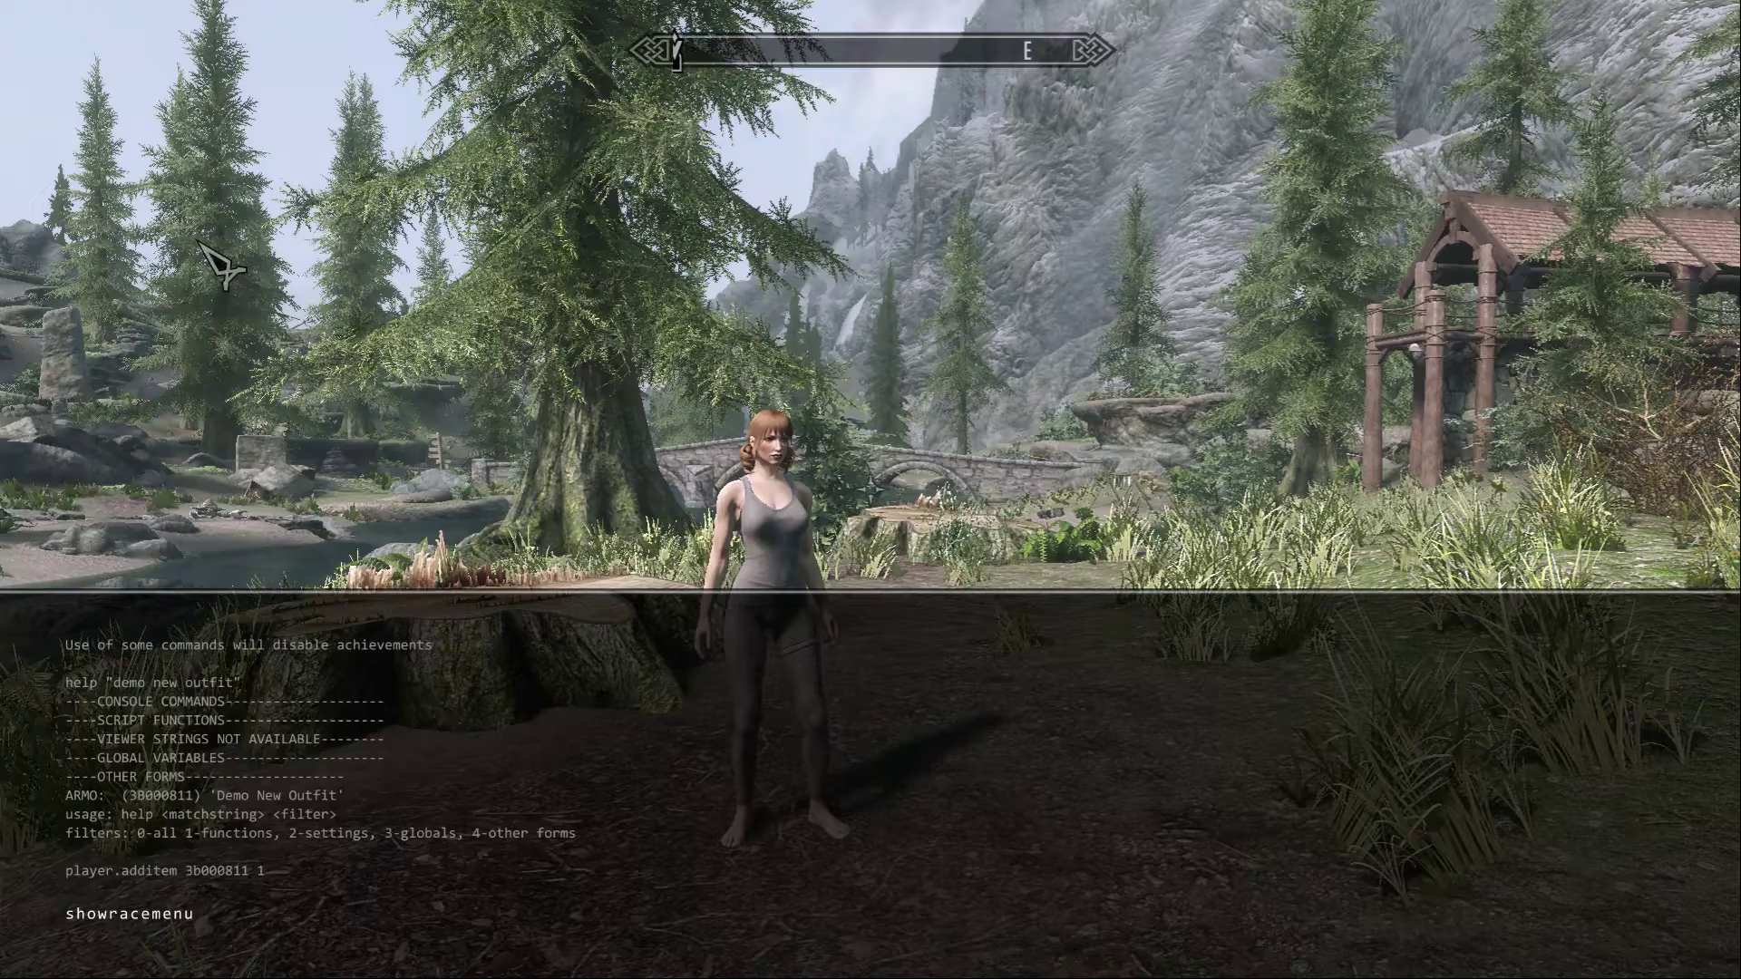
{"action": "key", "text": "Return"}
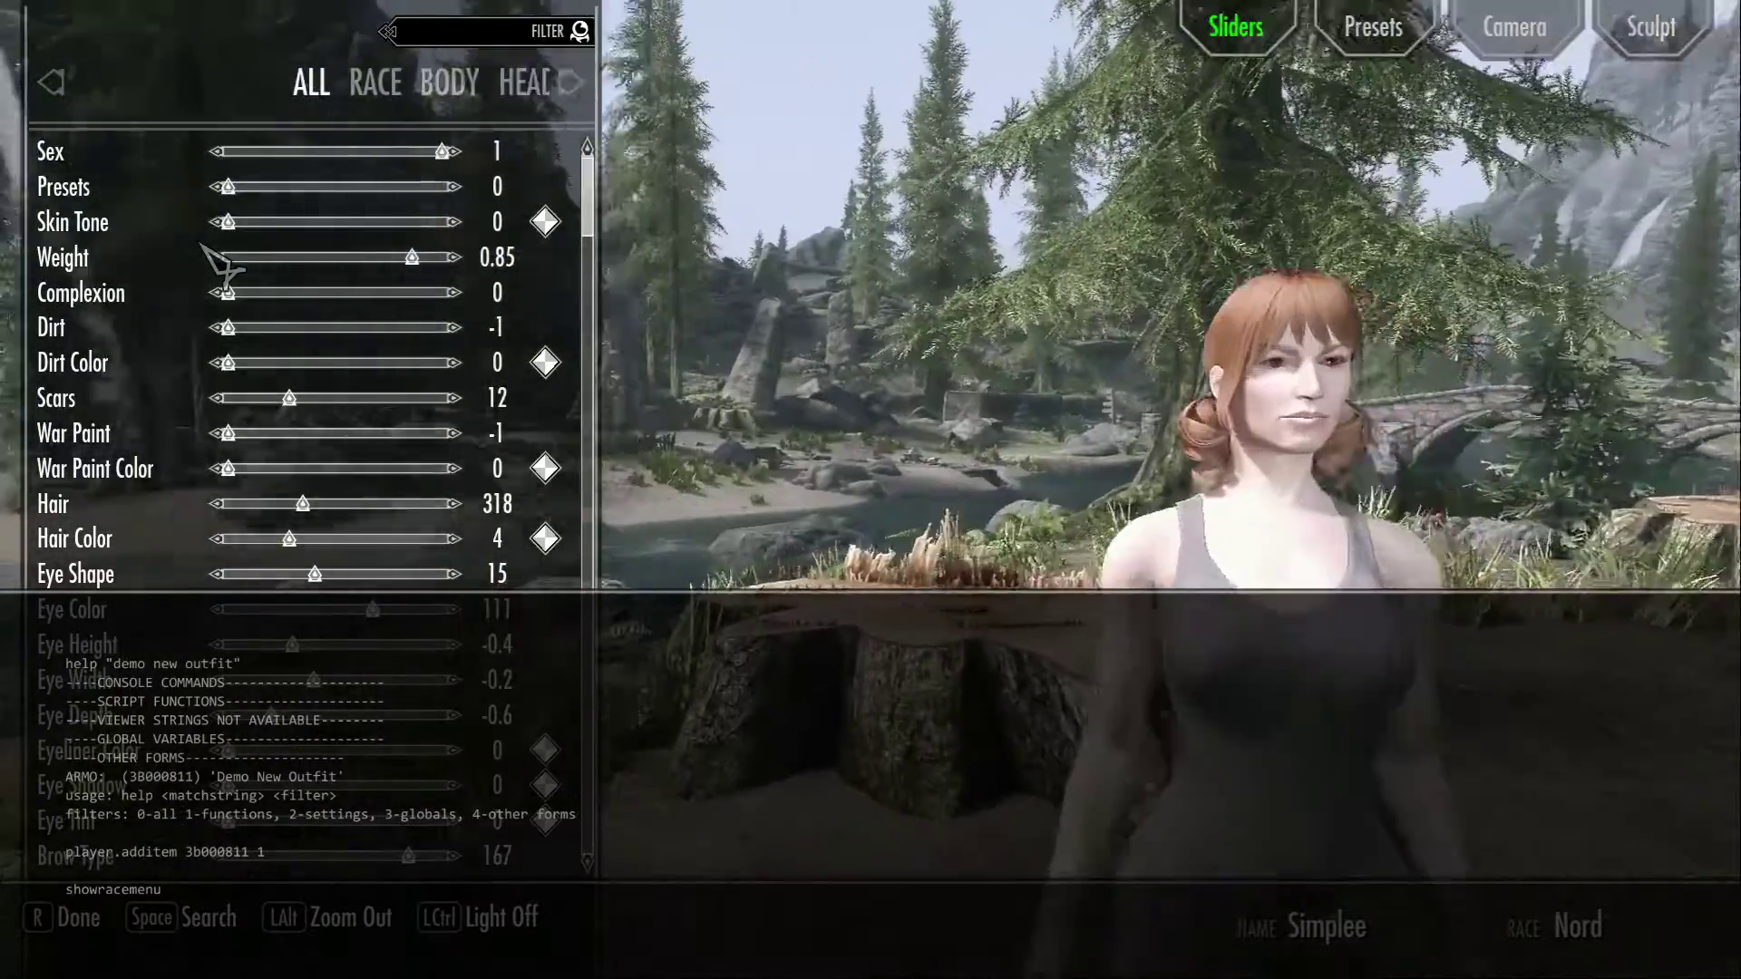
{"action": "key", "text": "alt"}
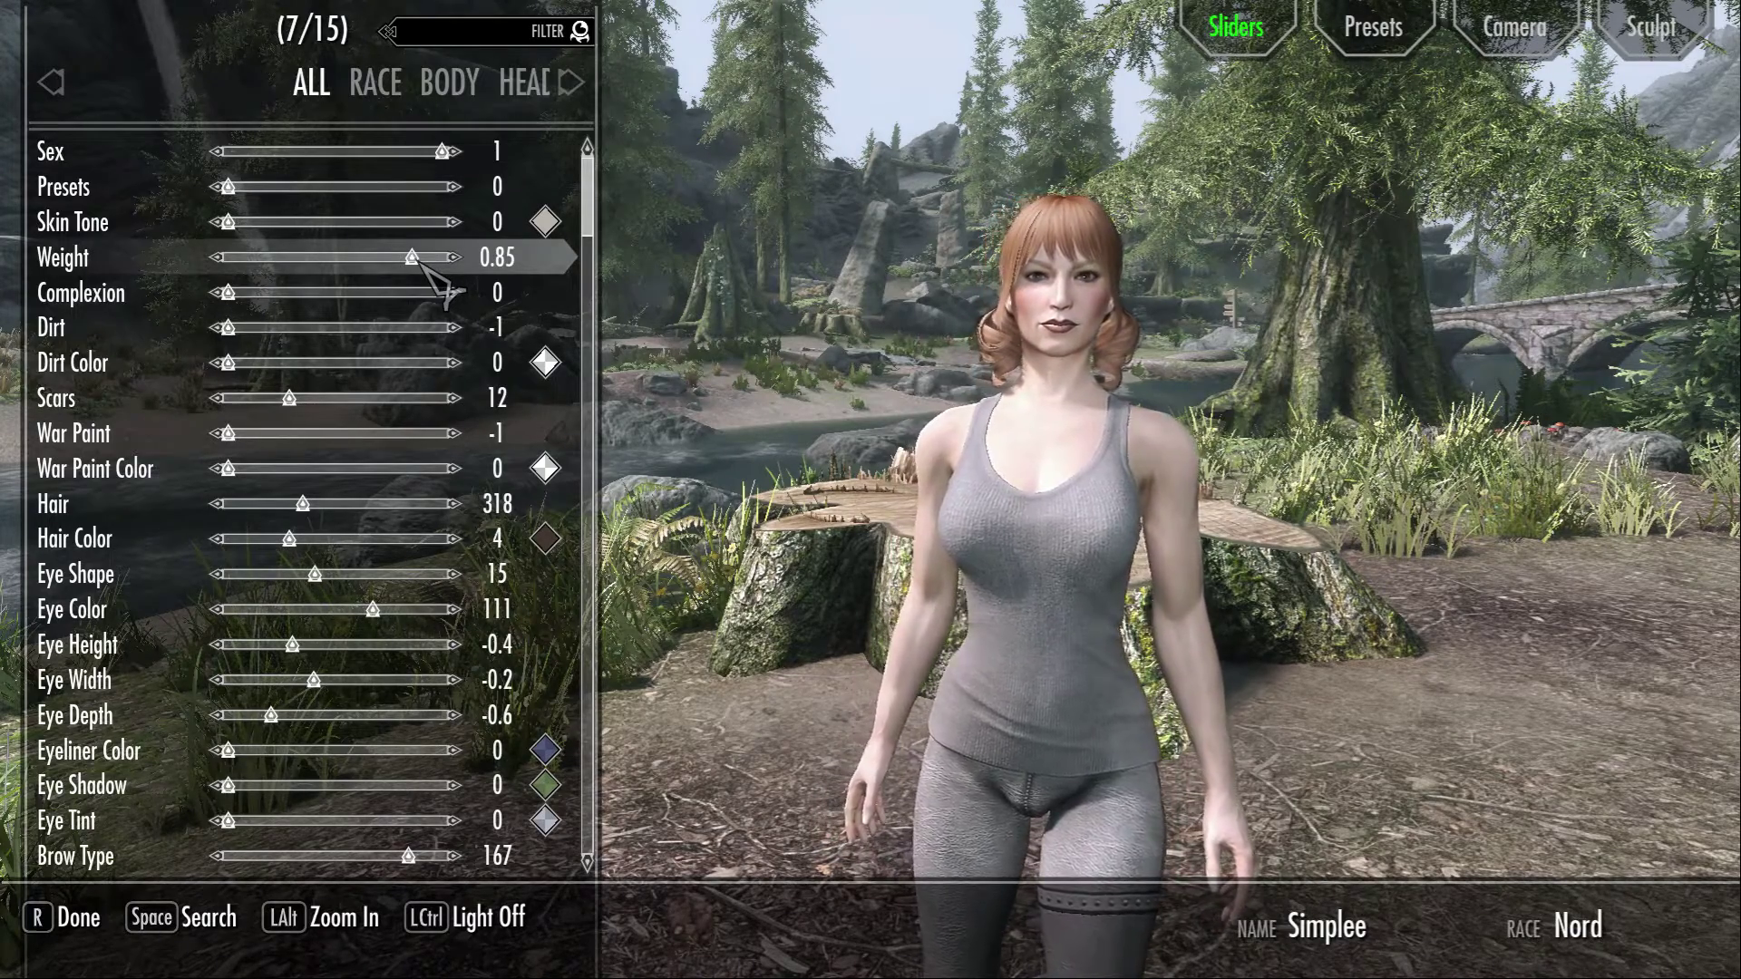
{"action": "left_click_drag", "start_coordinate": [419, 261], "coordinate": [379, 272]}
{"action": "key", "text": "r"}
{"action": "key", "text": "Return"}
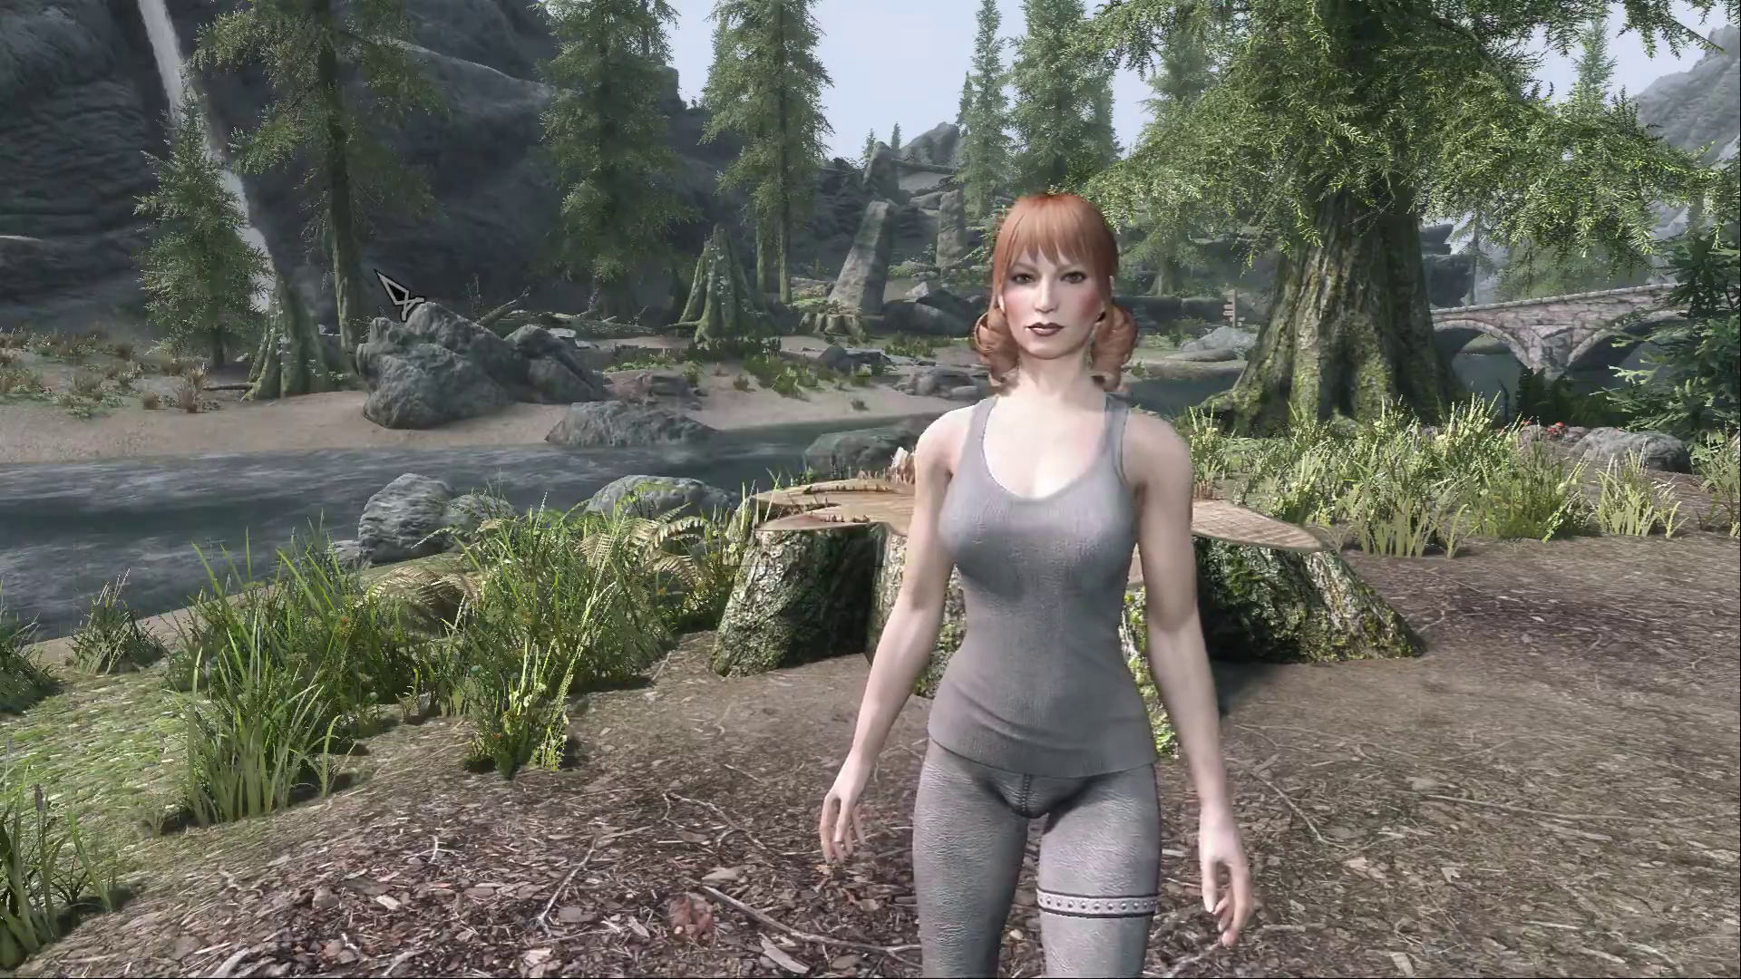
Run, sneak and jump the character along the wooden walkway and ready a spell to check how the outfit deforms
{"action": "key", "text": "w"}
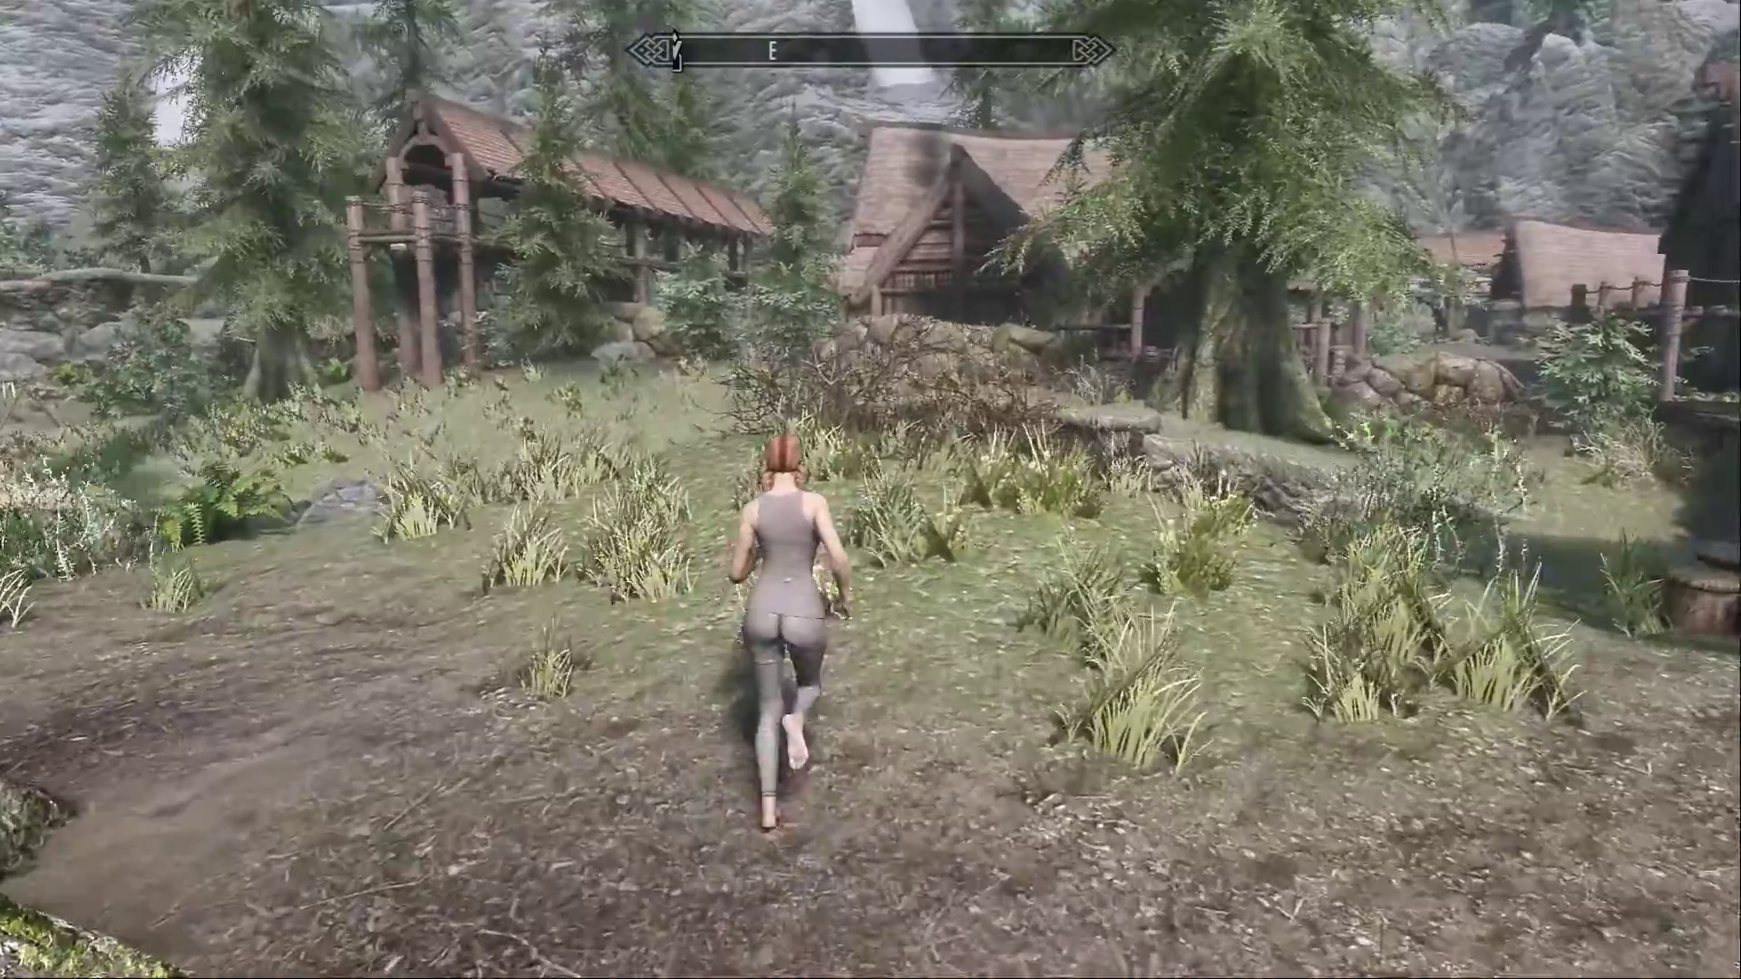
{"action": "key", "text": "ctrl"}
{"action": "key", "text": "w"}
{"action": "key", "text": "space"}
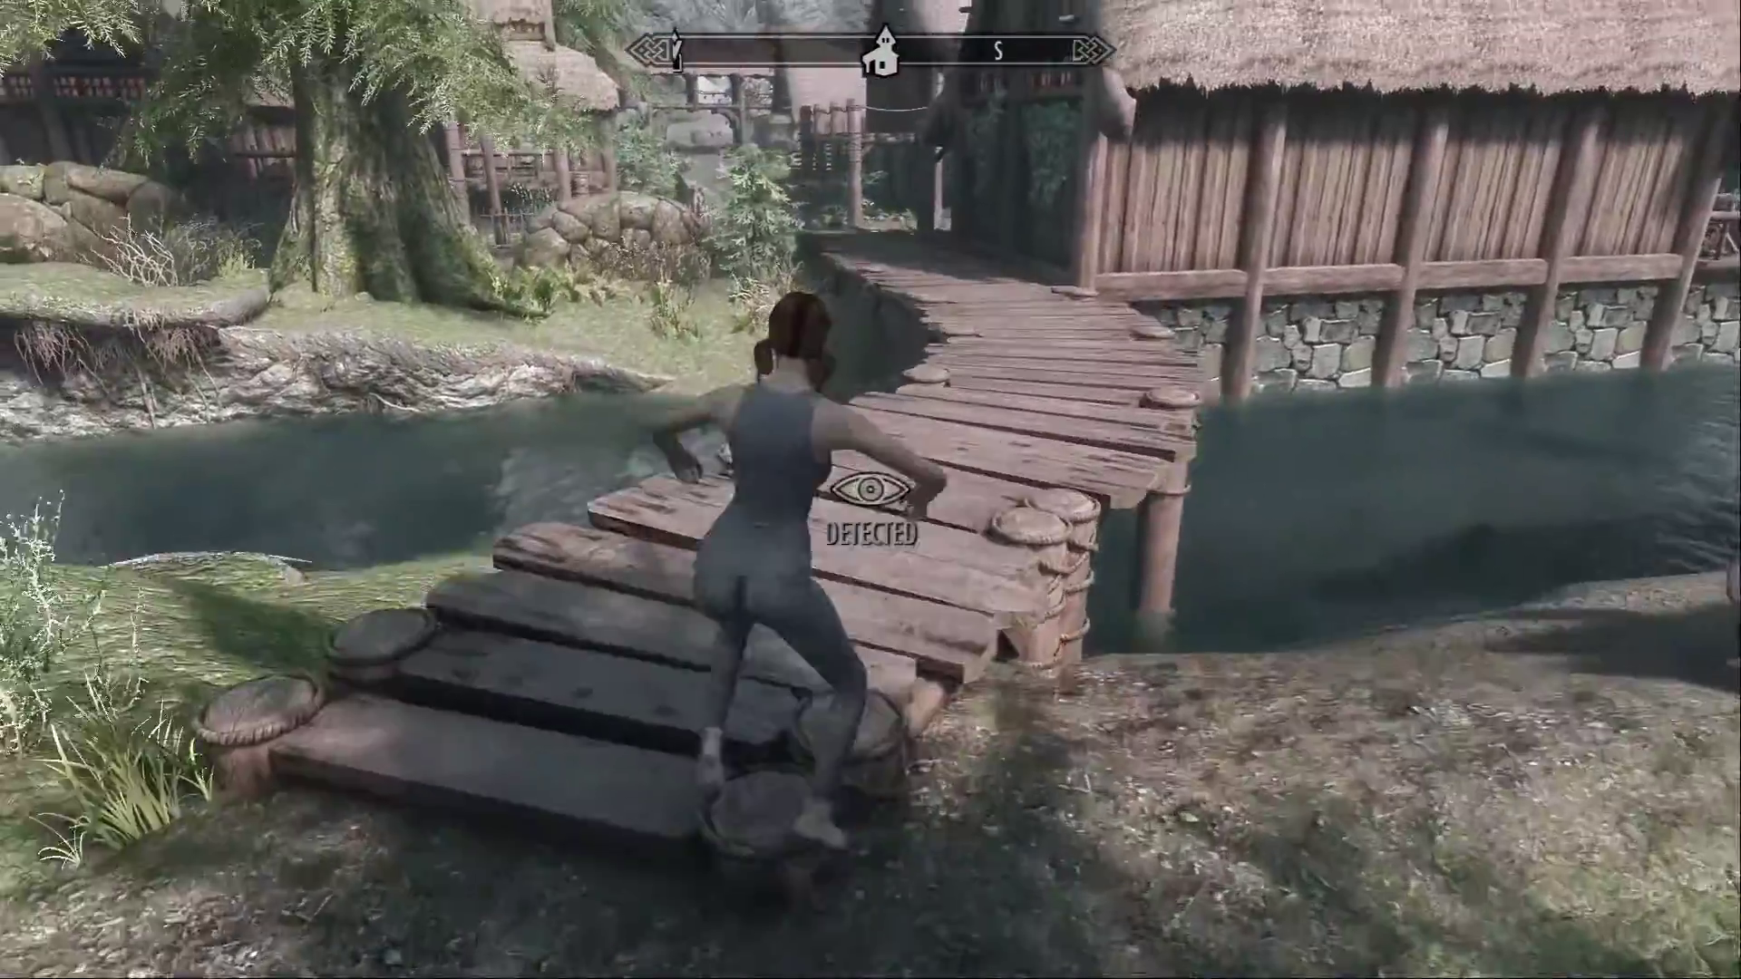
{"action": "key", "text": "w"}
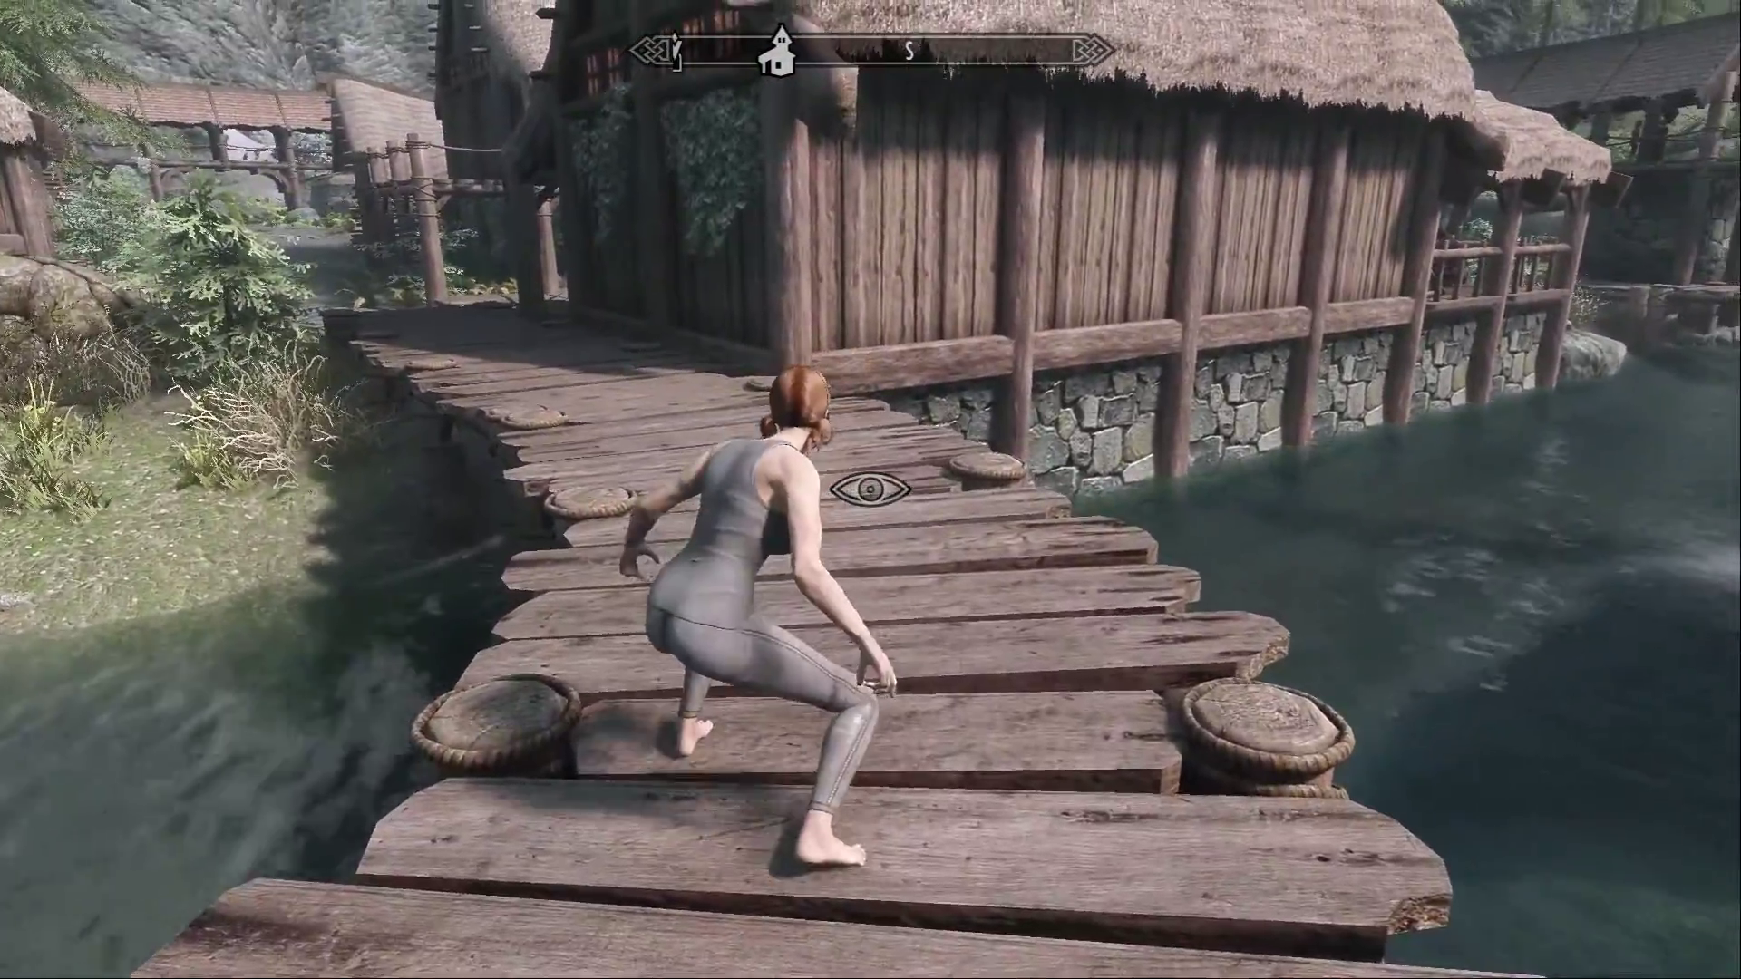
{"action": "key", "text": "ctrl"}
{"action": "key", "text": "space"}
{"action": "key", "text": "w"}
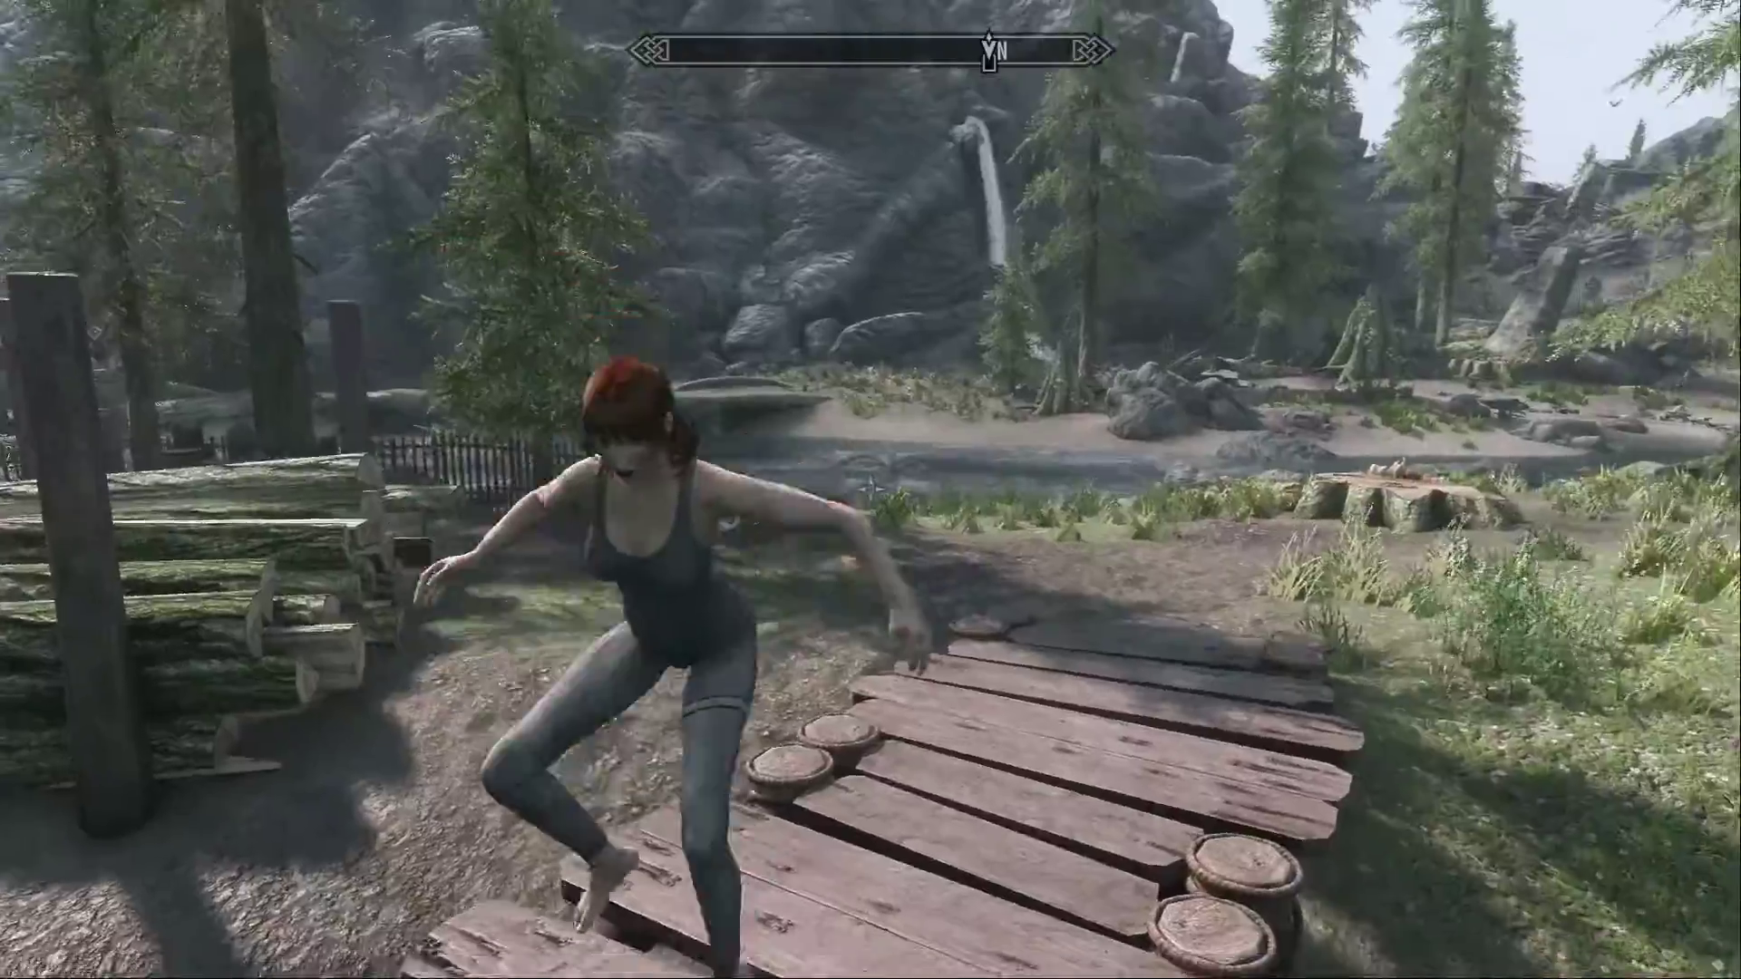
{"action": "key", "text": "w"}
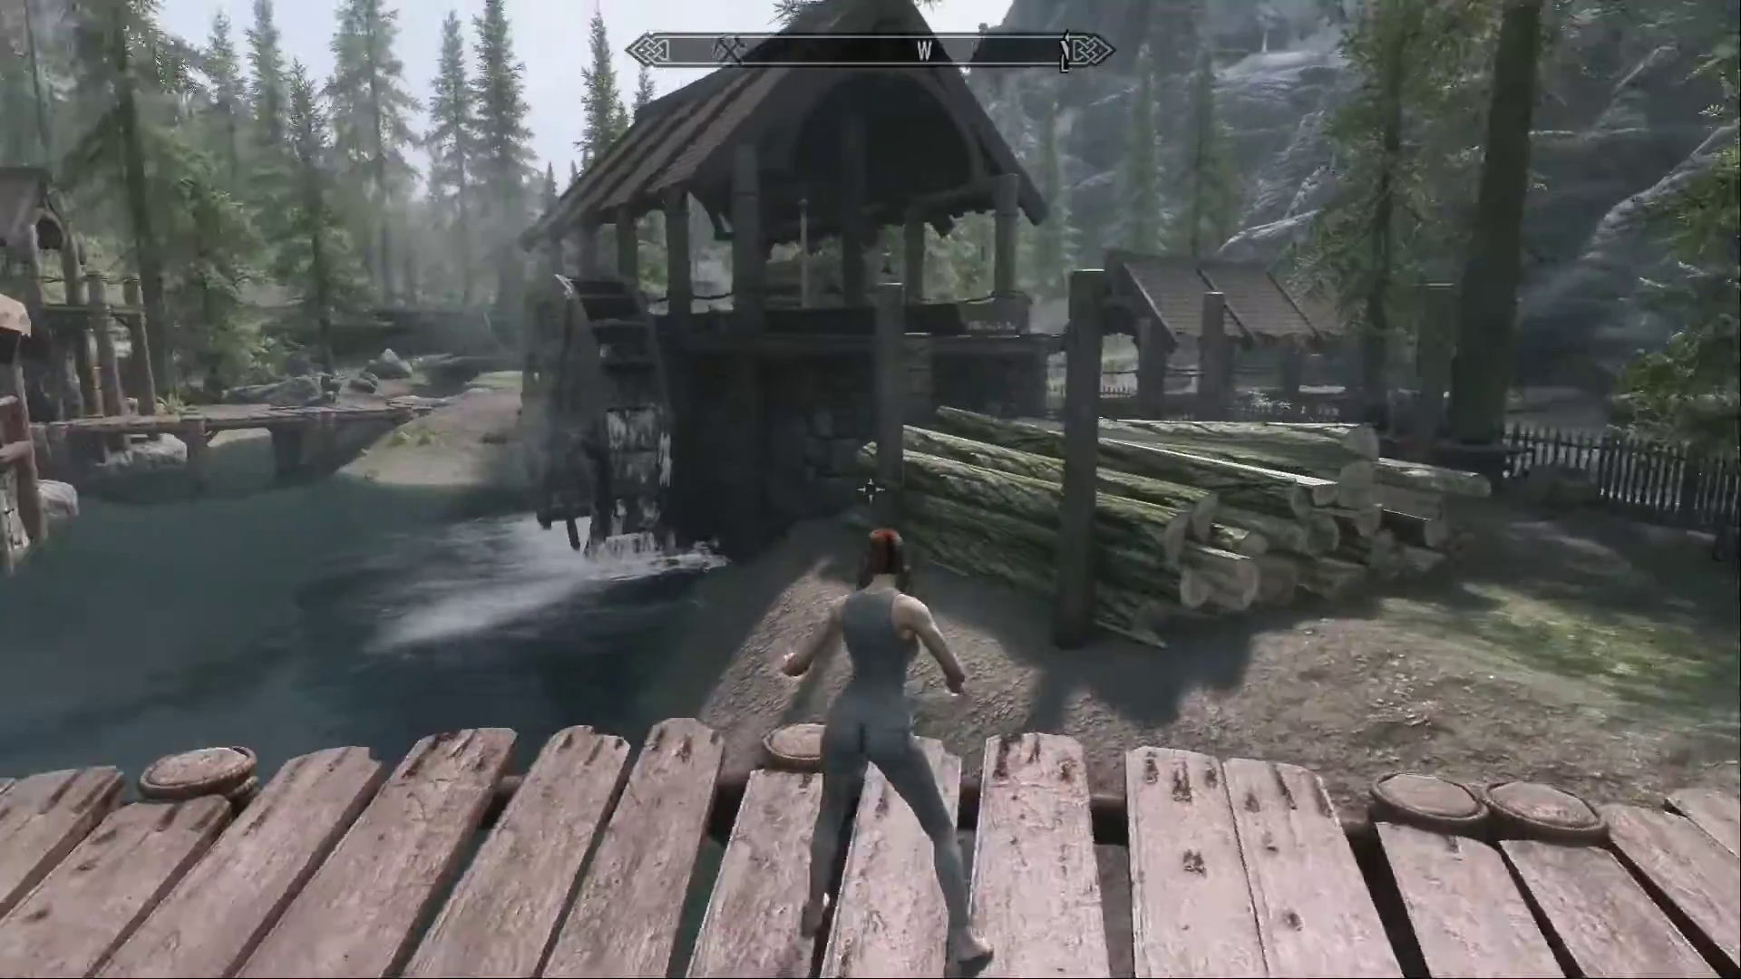
{"action": "key", "text": "r"}
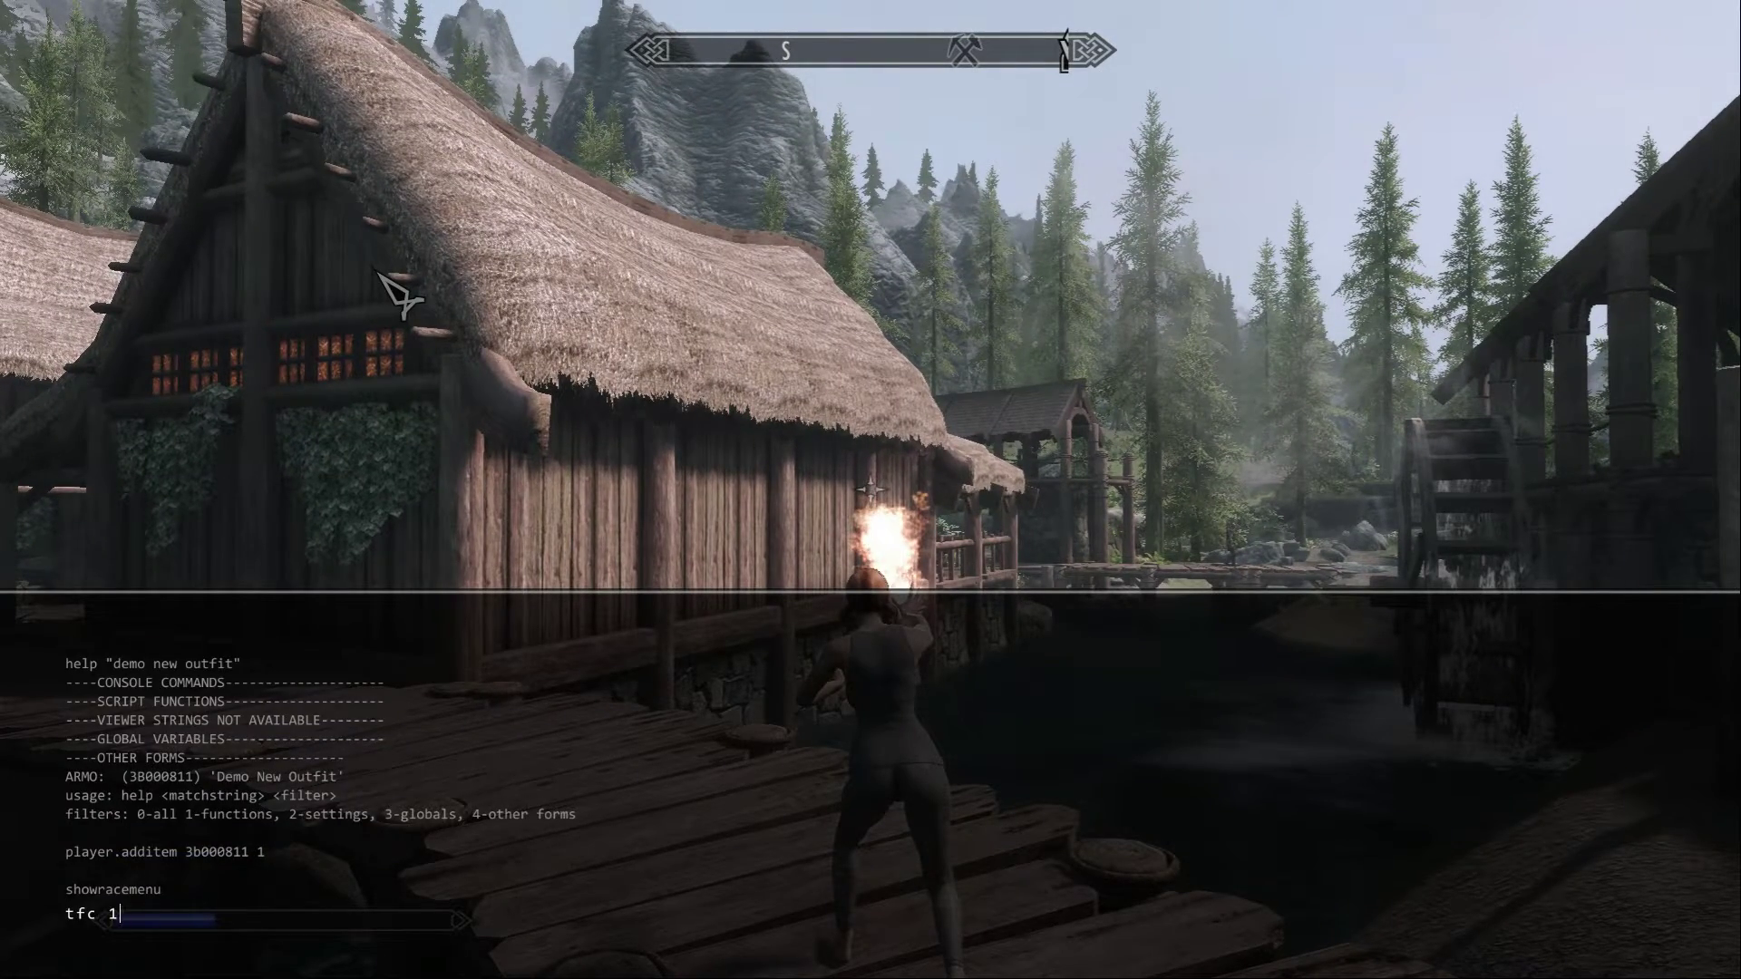
Turn on the free camera with tfc 1 and fly around the spell-casting character to inspect the outfit
{"action": "key", "text": "w"}
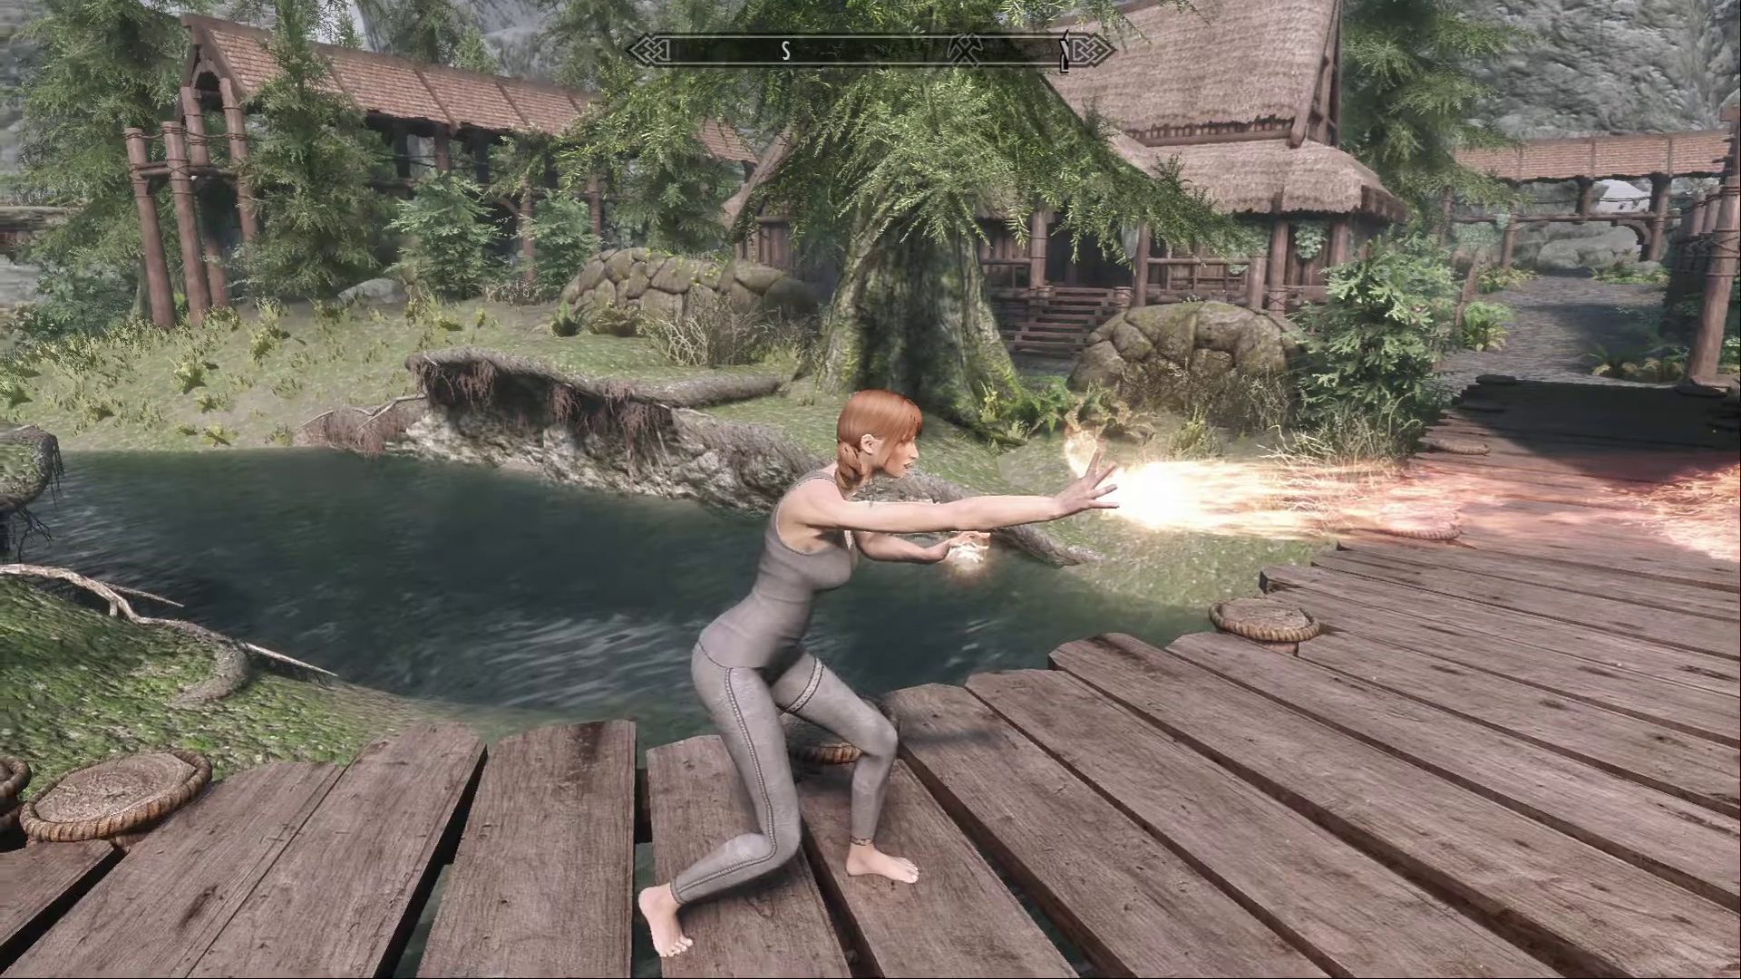
{"action": "key", "text": "w"}
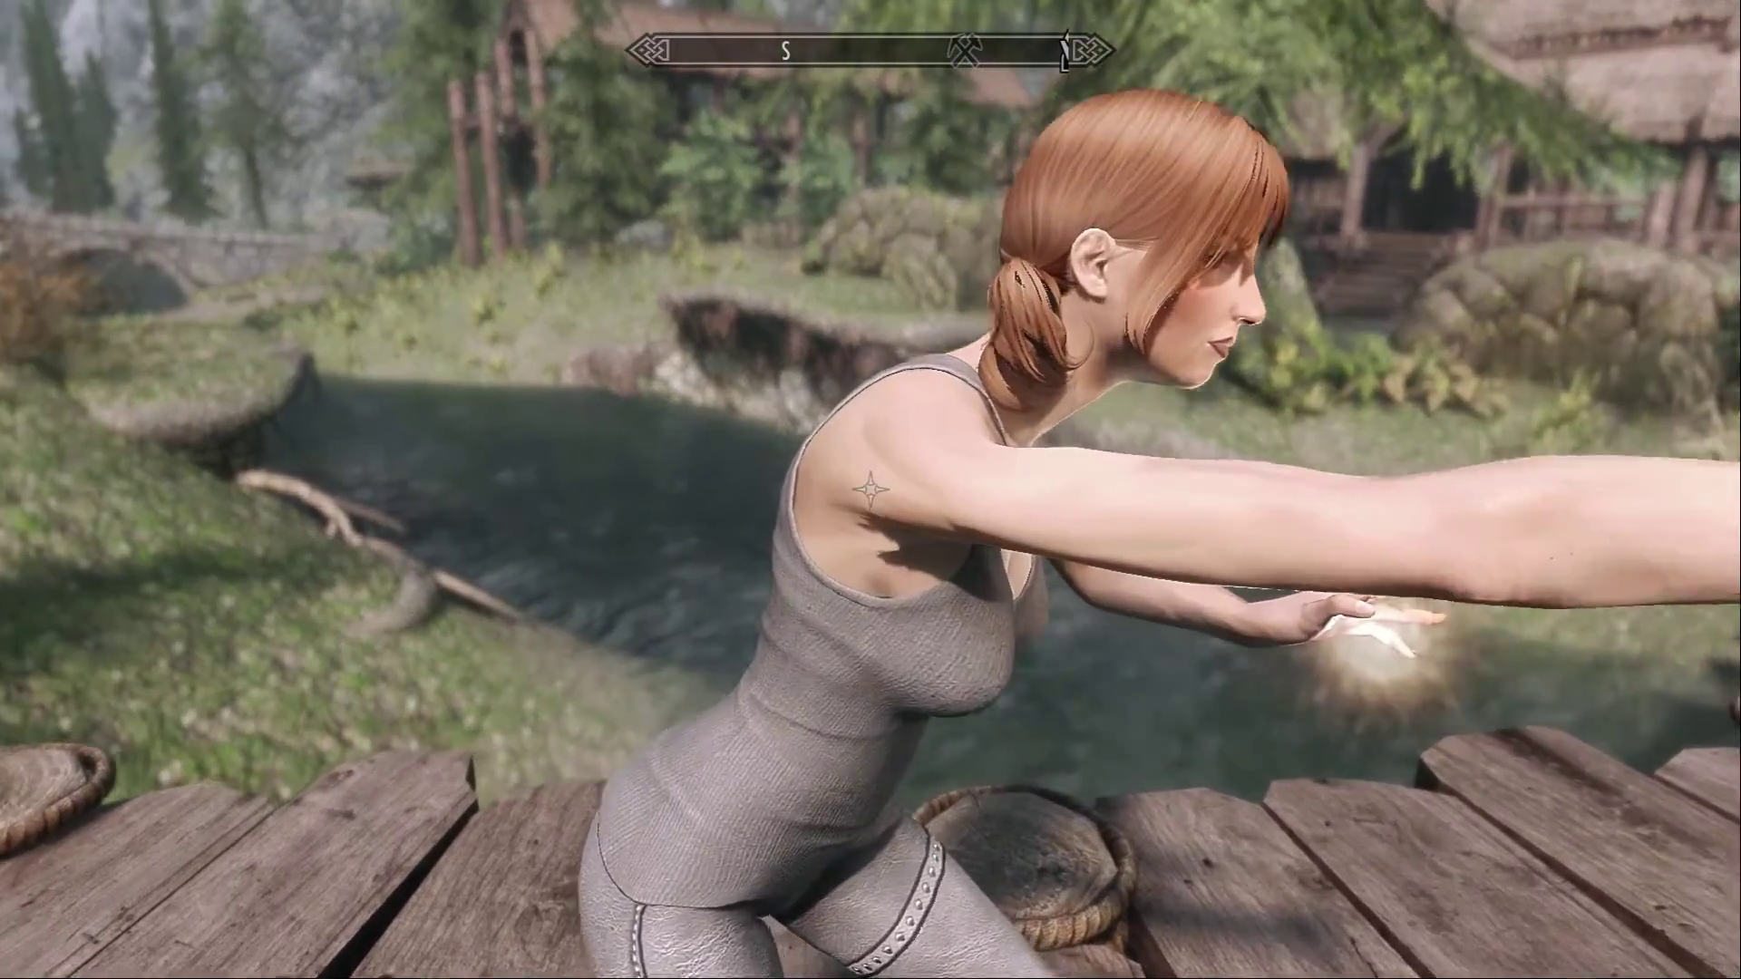
{"action": "key", "text": "a"}
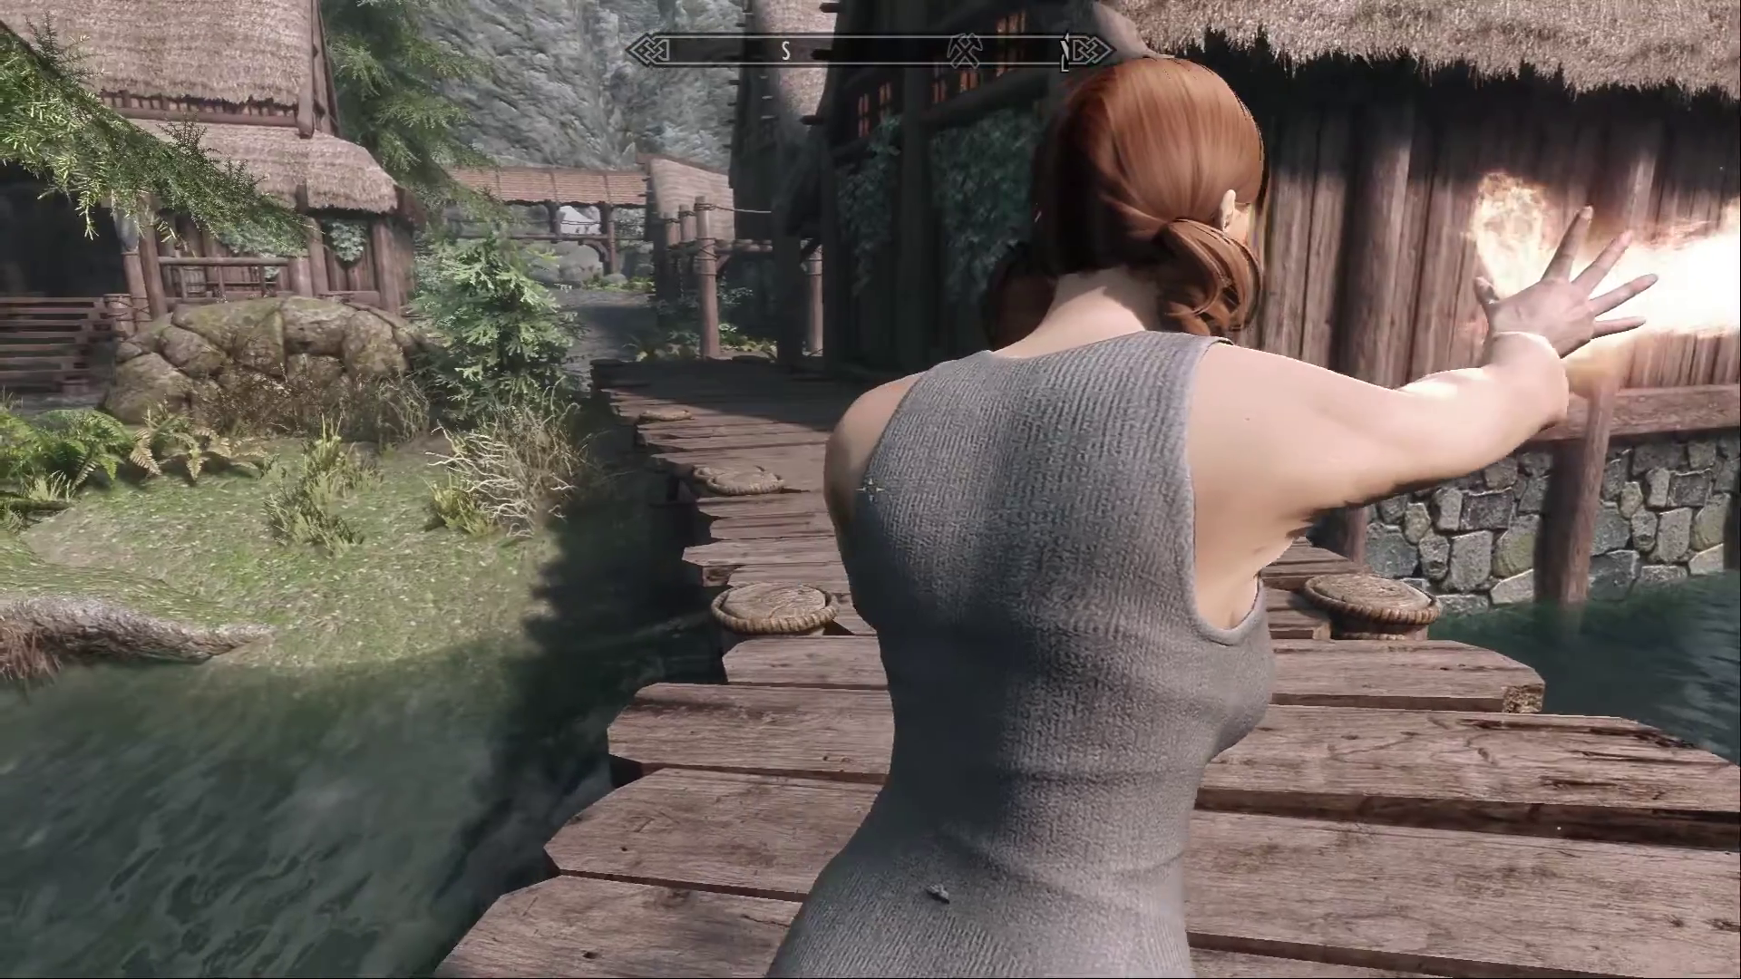
{"action": "key", "text": "a"}
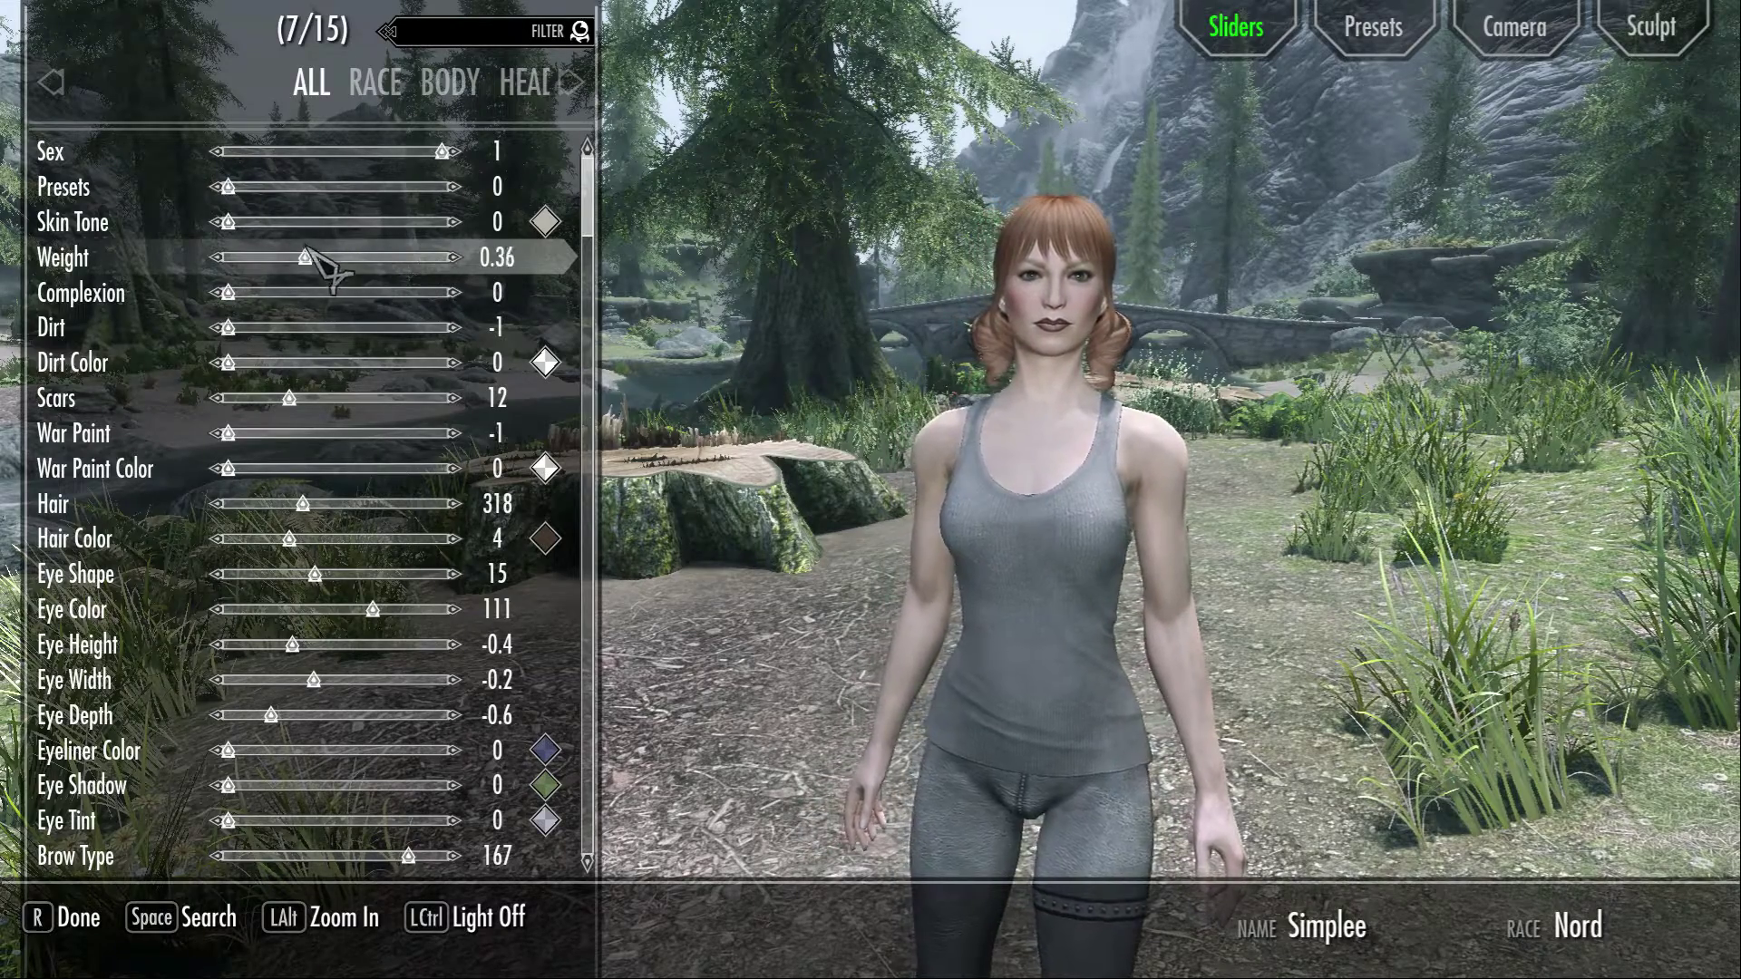
Raise the character's Weight to 1 in the character editor and finish the edit
{"action": "left_click_drag", "start_coordinate": [273, 247], "coordinate": [444, 252]}
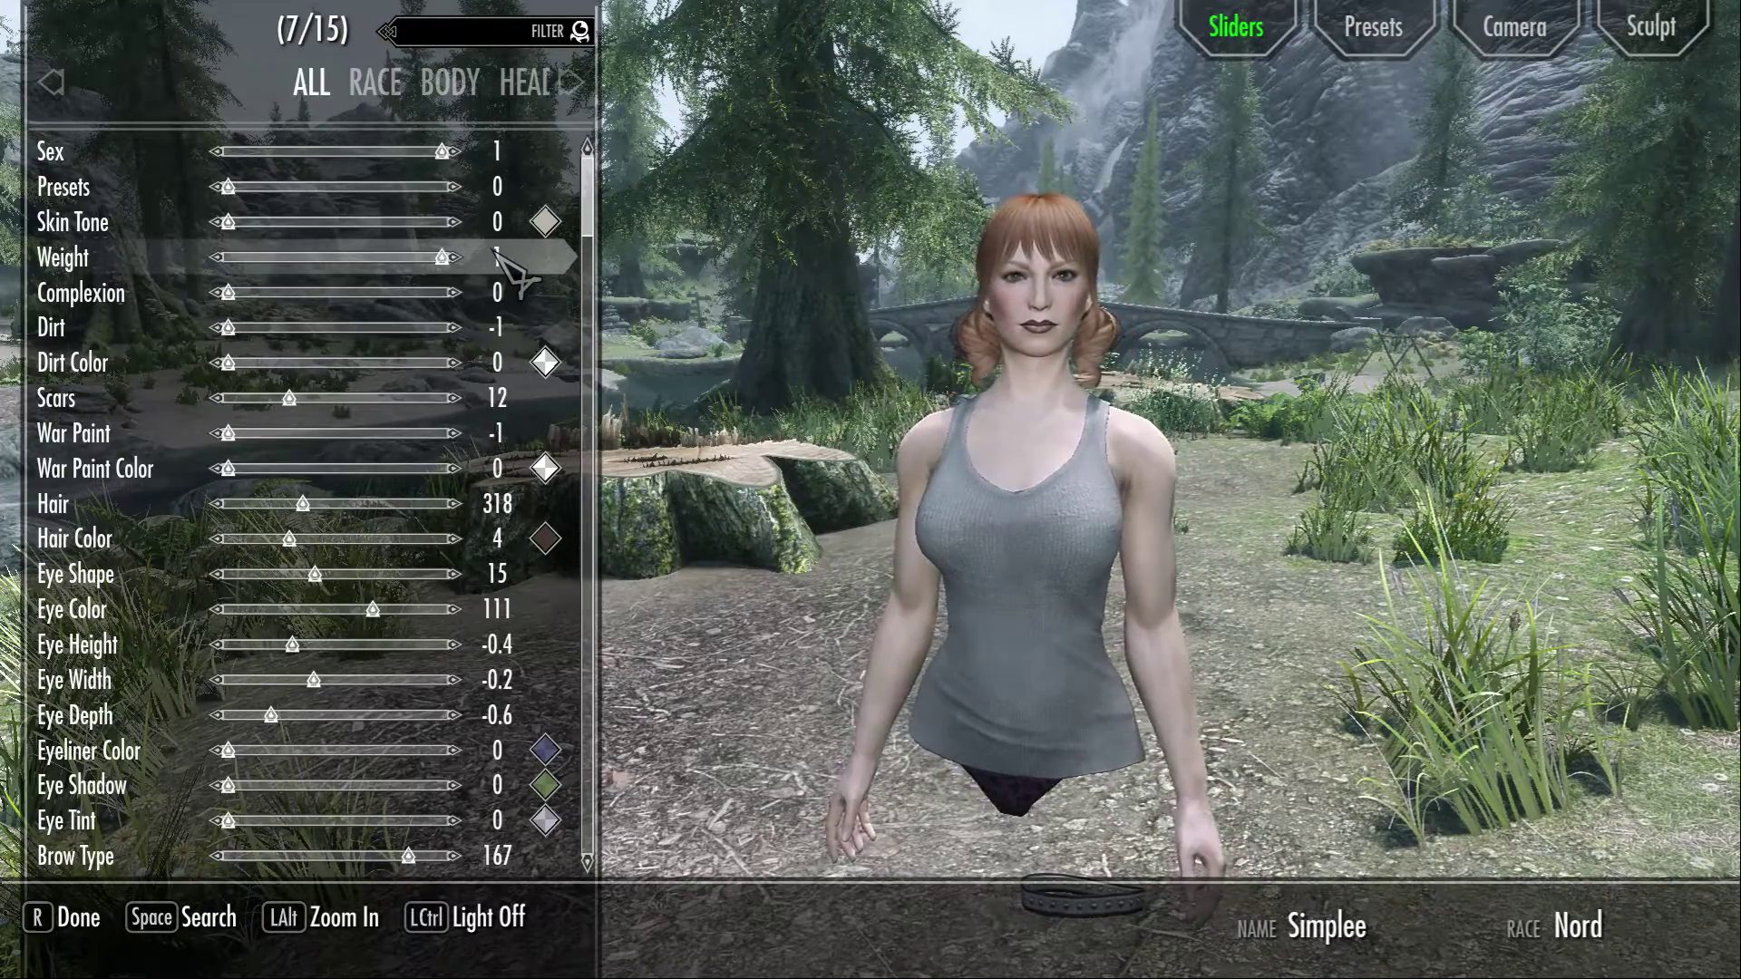
{"action": "key", "text": "r"}
{"action": "key", "text": "Return"}
{"action": "key", "text": "Return"}
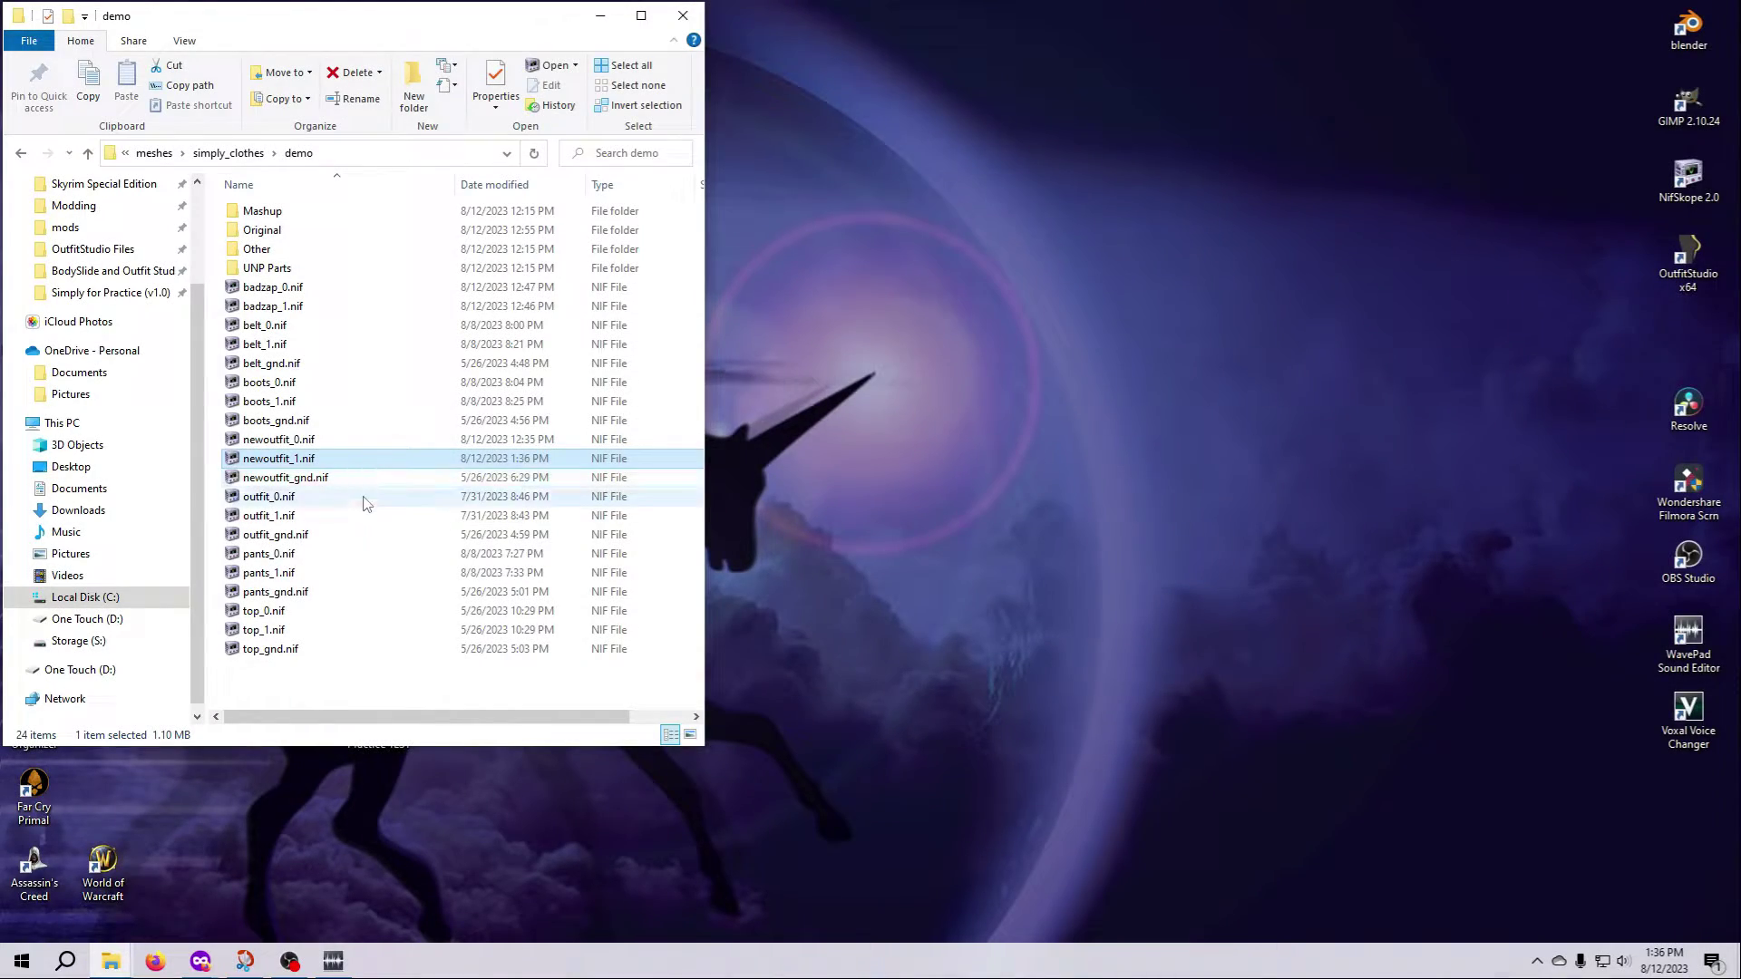
Open newoutfit_1.nif in NifSkope, widen the block list, select the pants mesh and expand its Pants_1 branch
{"action": "double_click", "coordinate": [284, 459]}
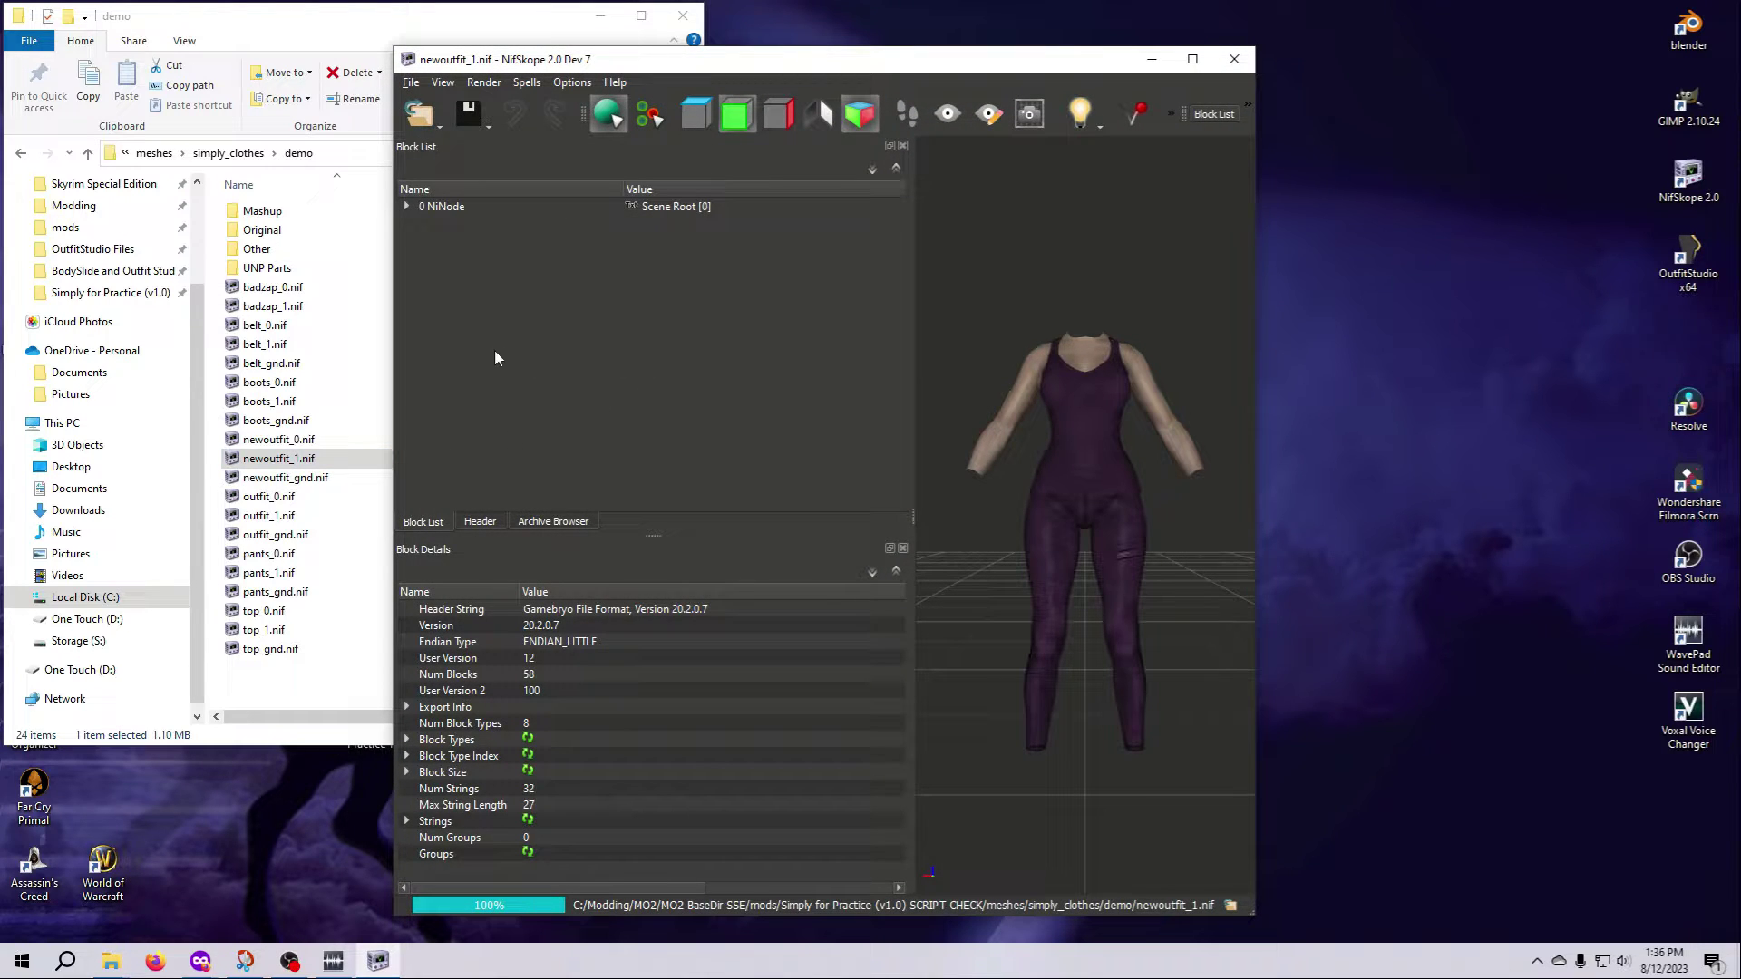
{"action": "left_click_drag", "start_coordinate": [396, 349], "coordinate": [221, 349]}
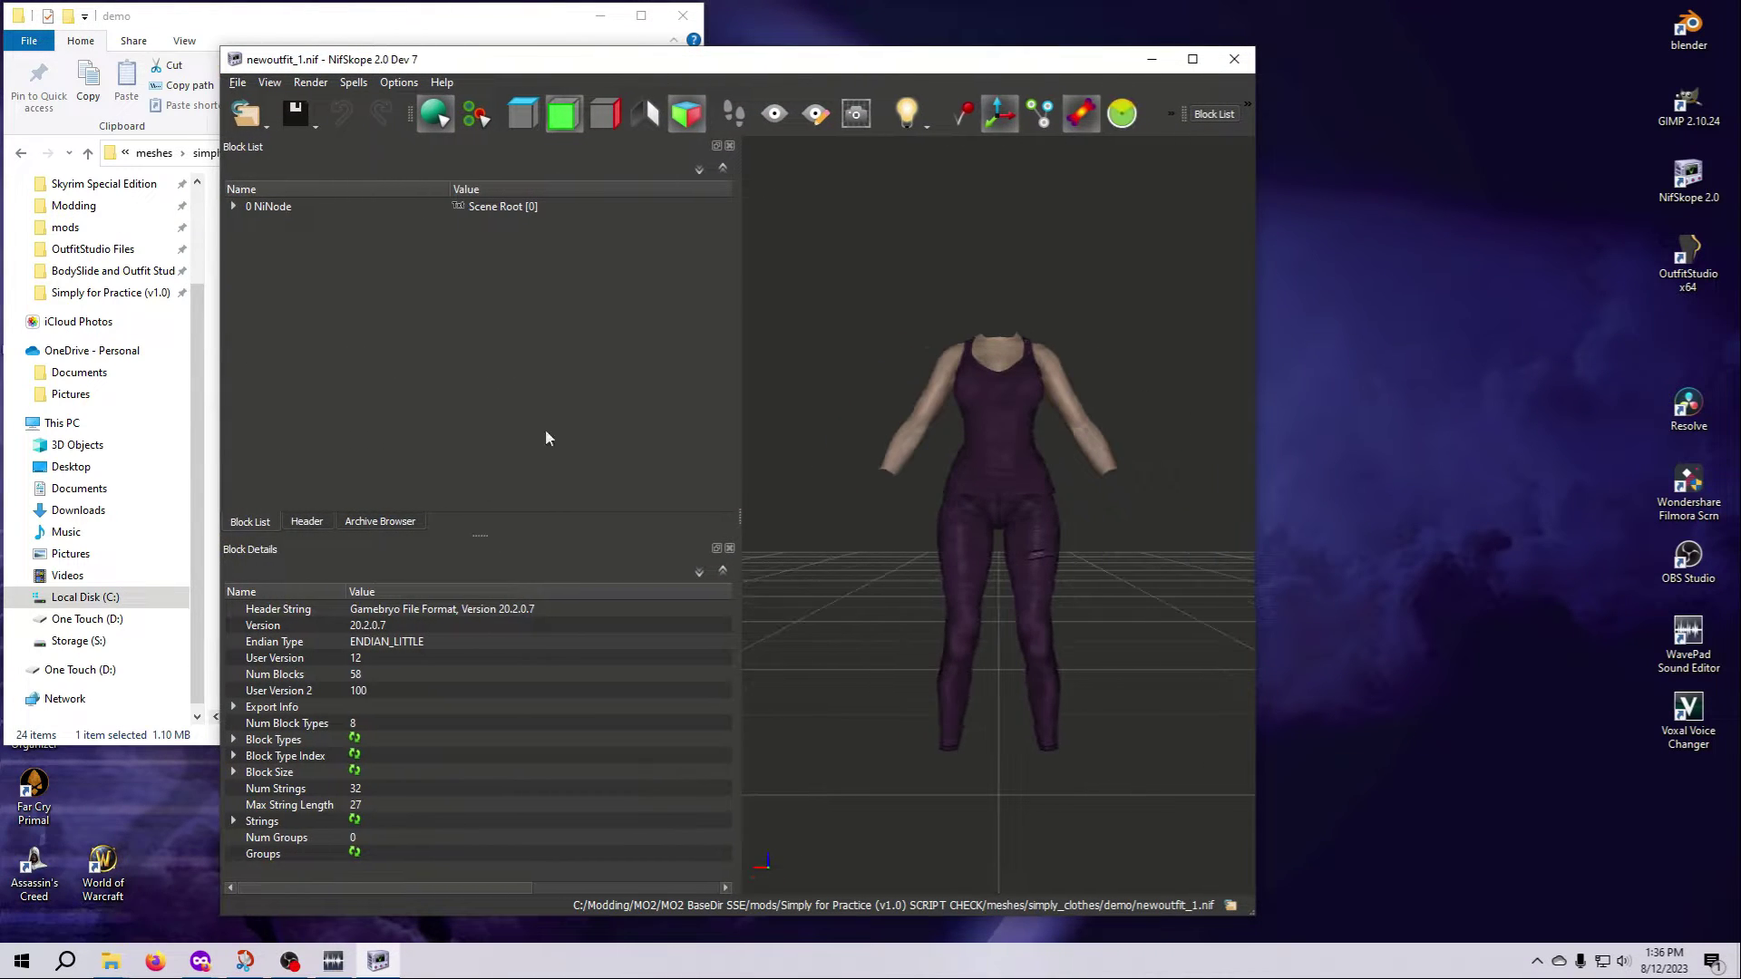
{"action": "left_click_drag", "start_coordinate": [744, 517], "coordinate": [960, 517]}
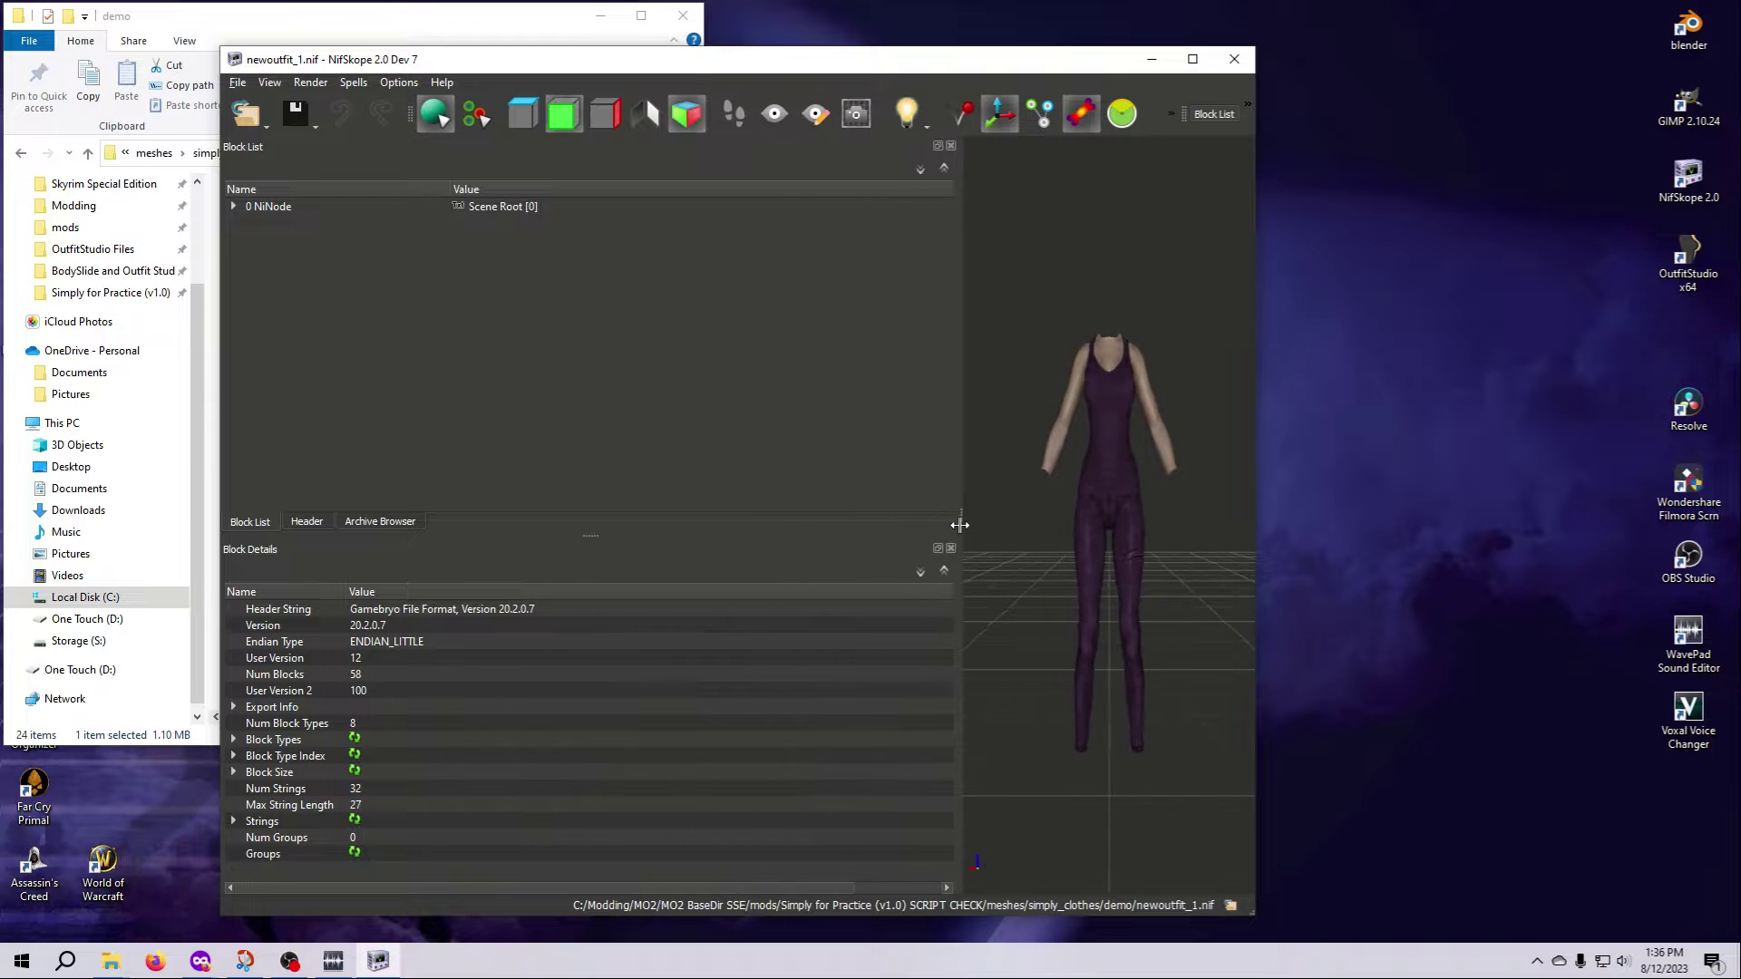
{"action": "left_click", "coordinate": [1074, 580]}
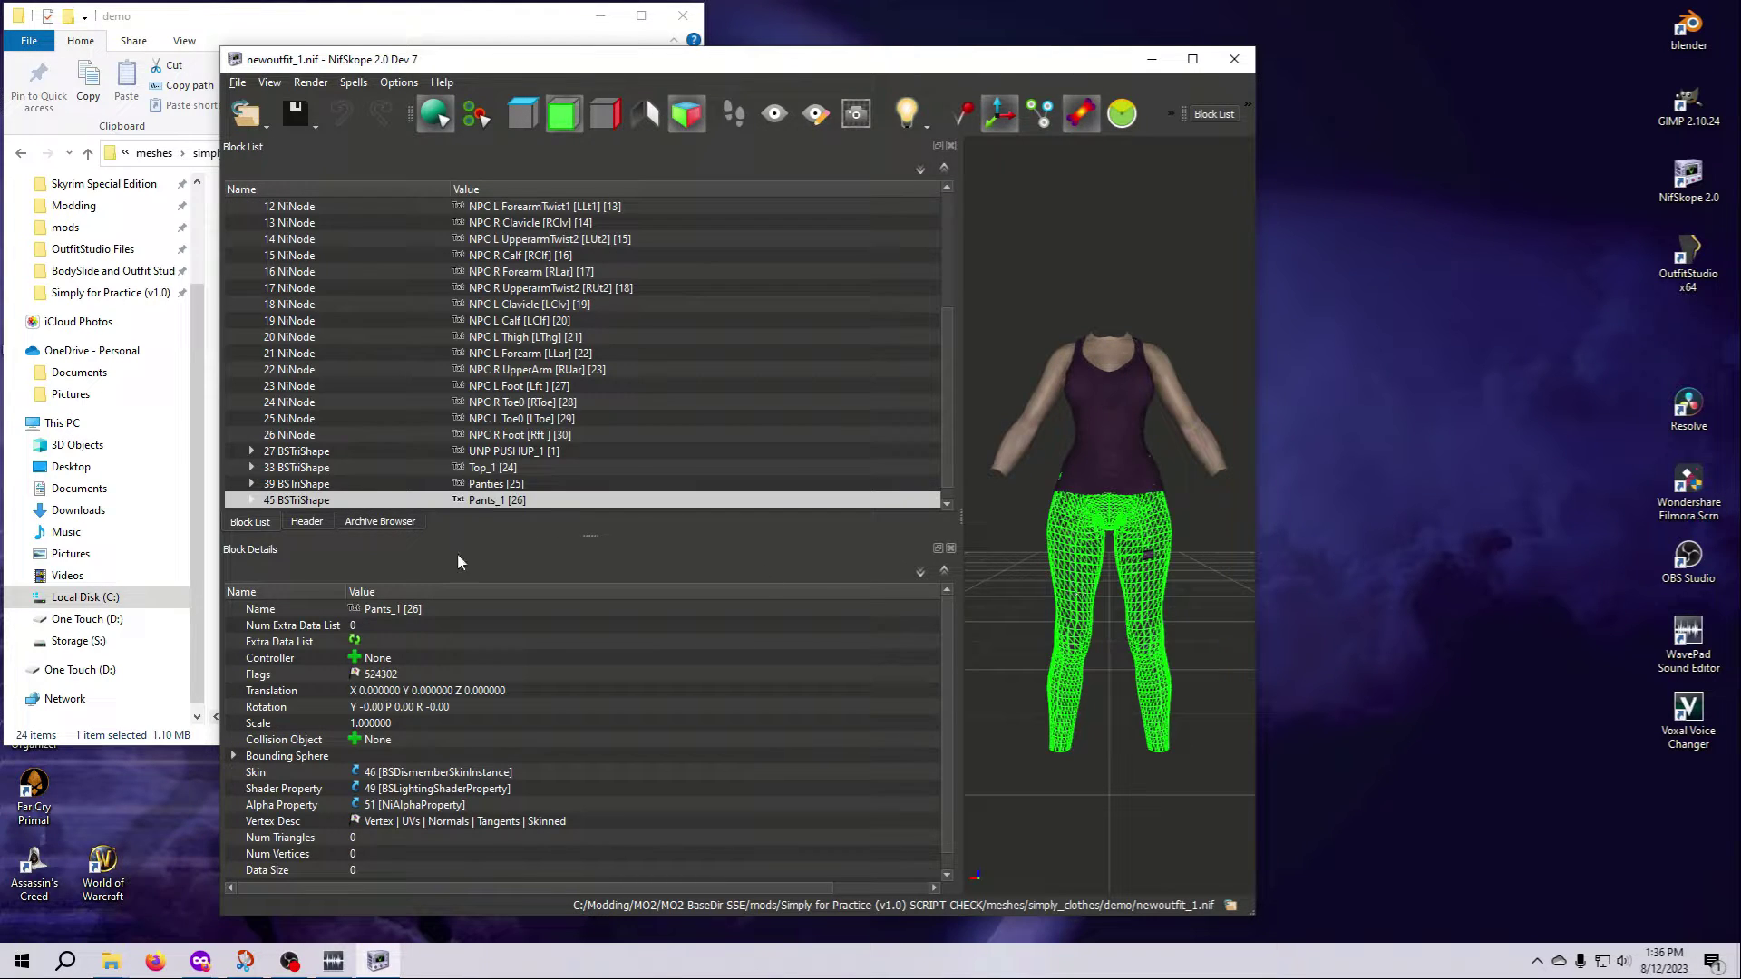
{"action": "left_click", "coordinate": [252, 500]}
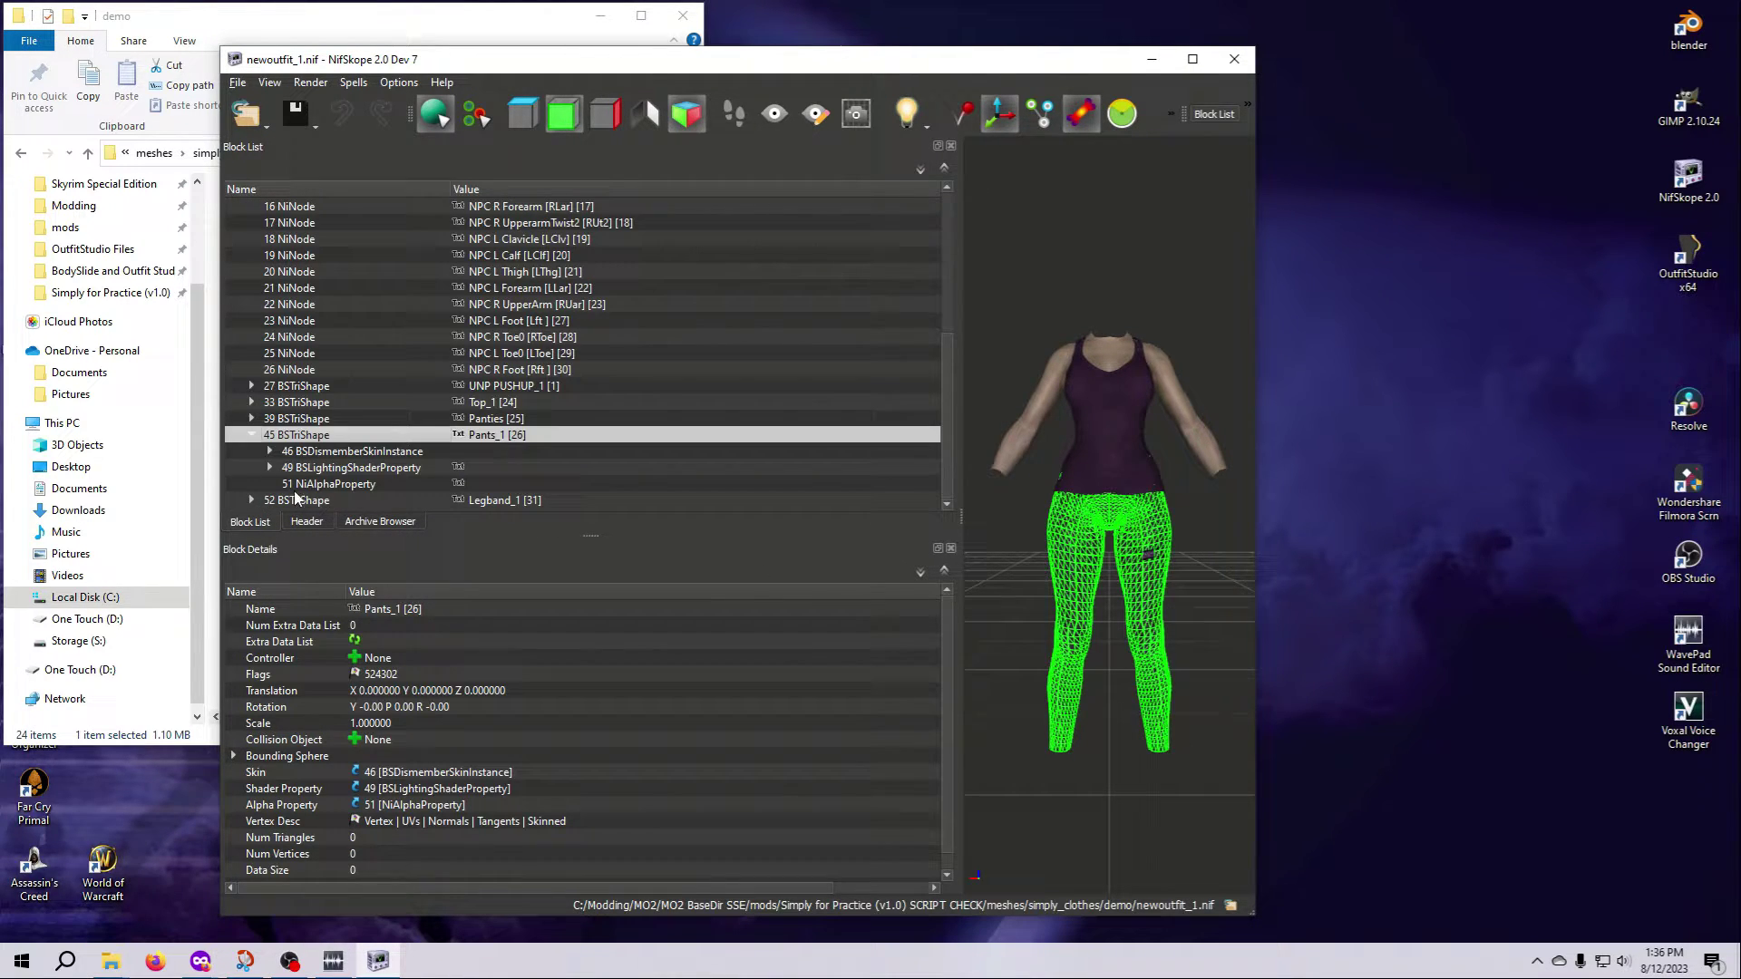
Set the Body Part of the Pants_1 dismember skin partition to SBP_32_BODY and save newoutfit_1.nif
{"action": "left_click", "coordinate": [338, 452]}
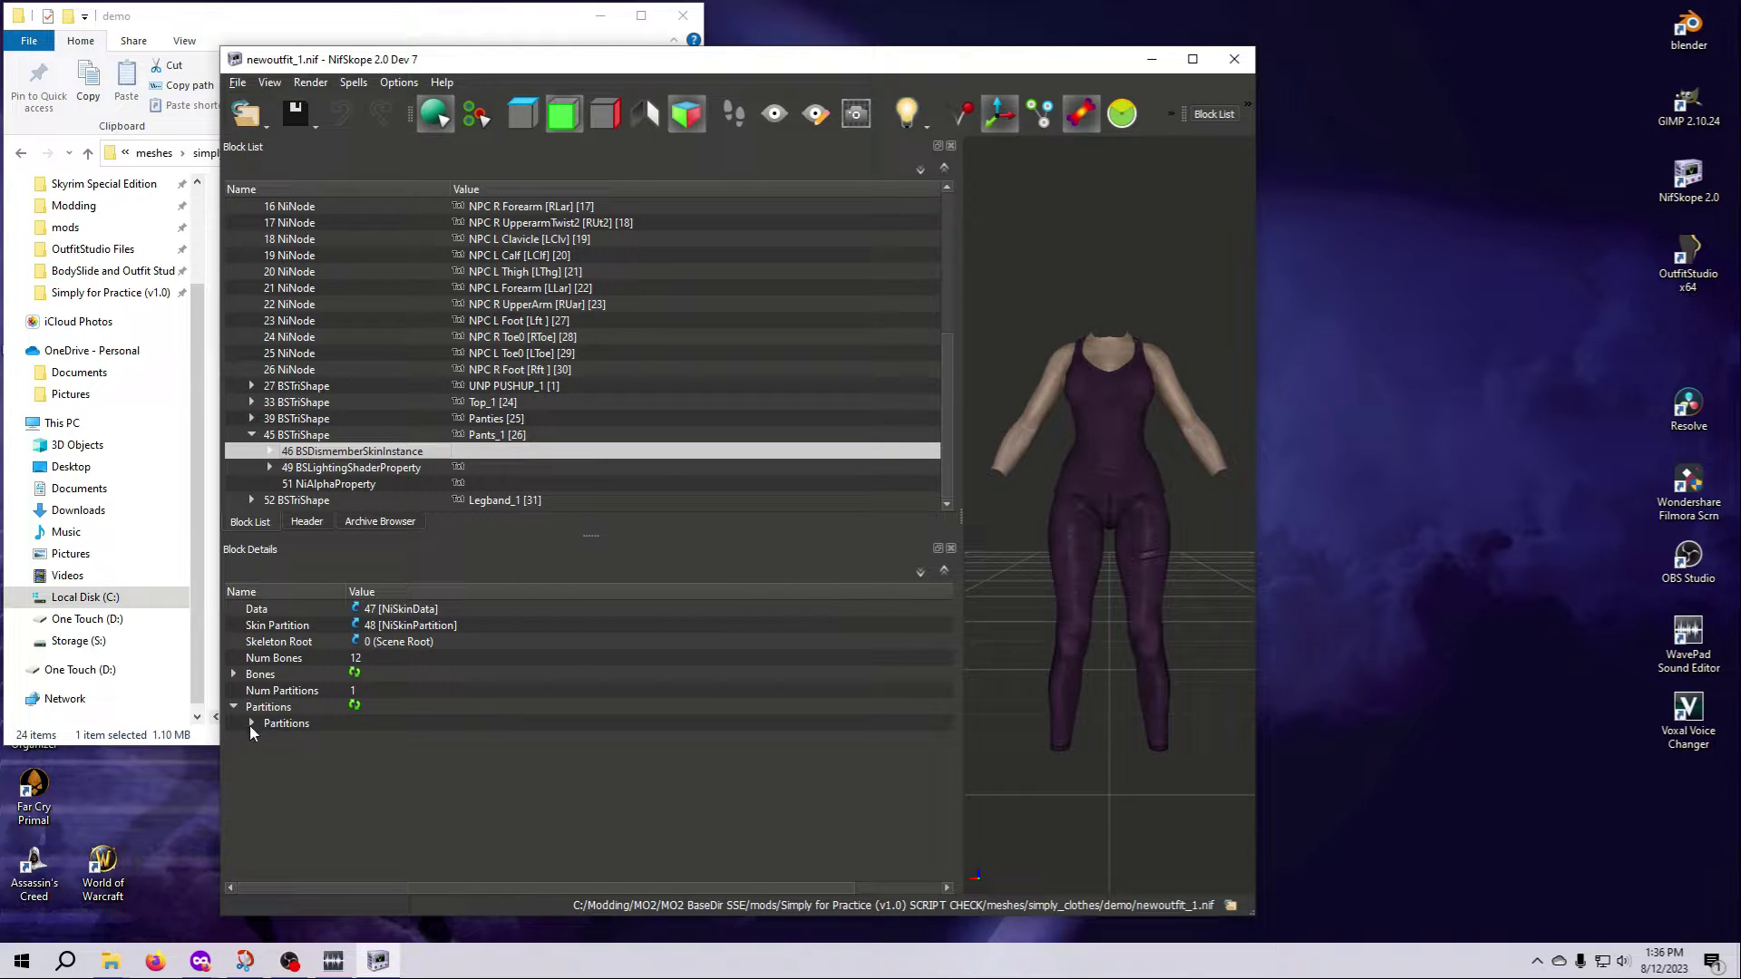
{"action": "left_click", "coordinate": [251, 723]}
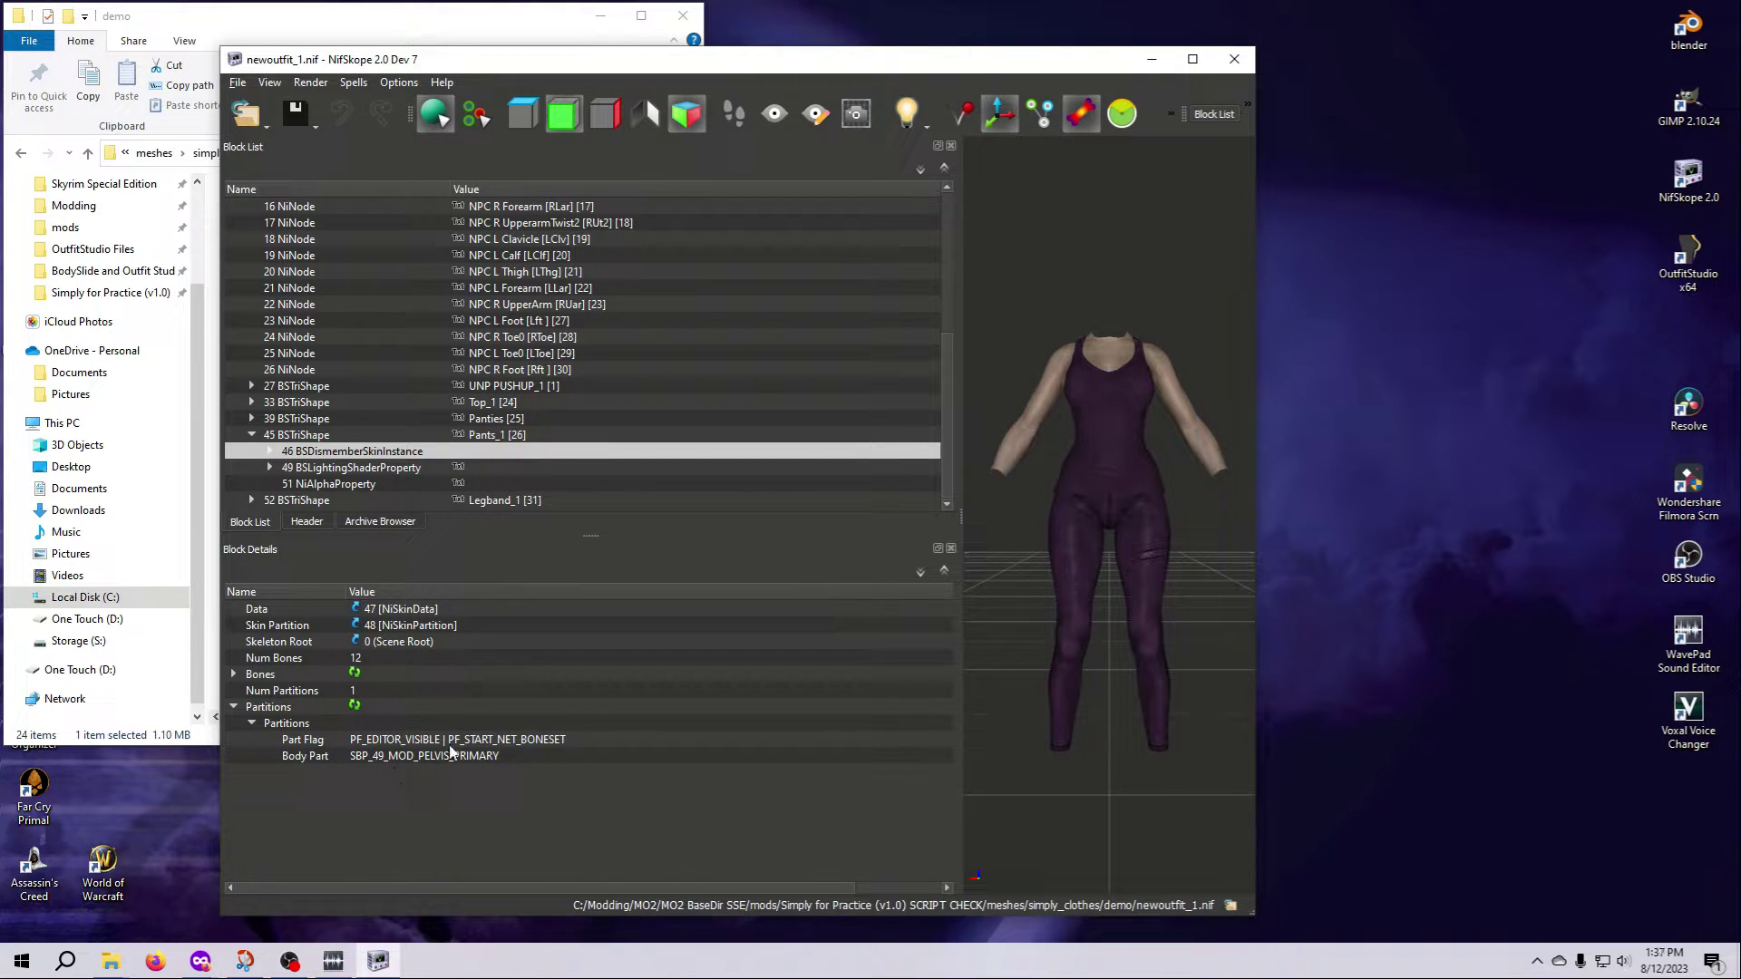
{"action": "left_click", "coordinate": [419, 758]}
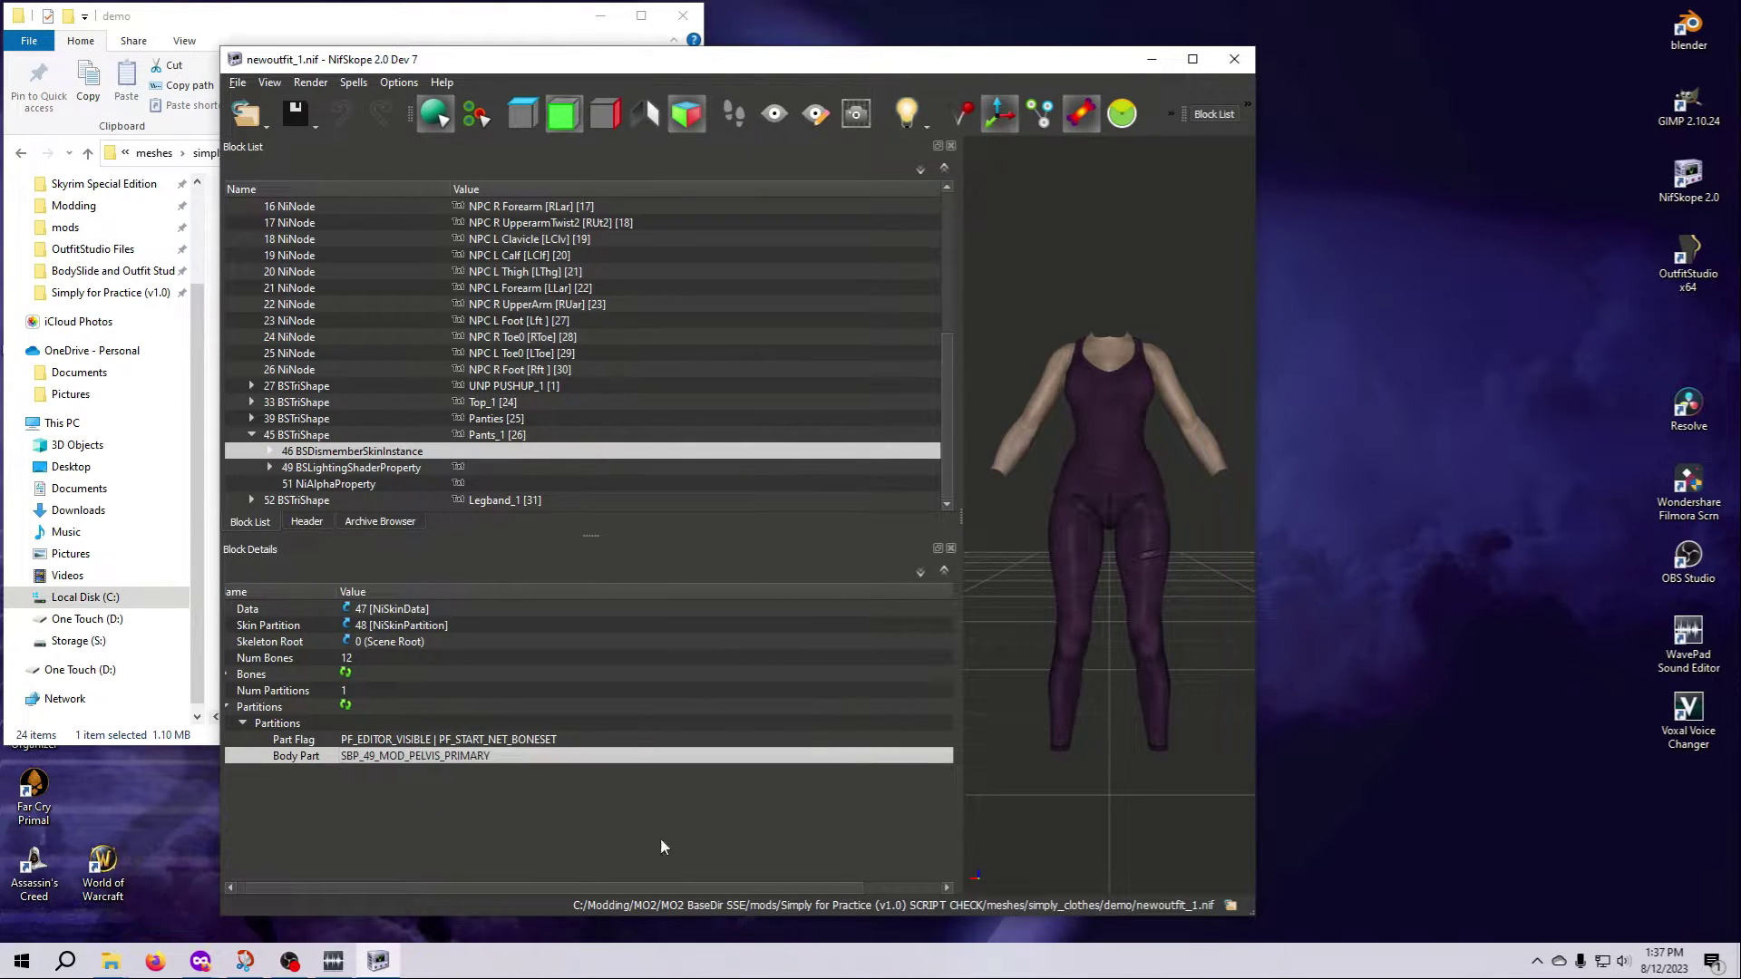
{"action": "left_click_drag", "start_coordinate": [765, 894], "coordinate": [868, 907]}
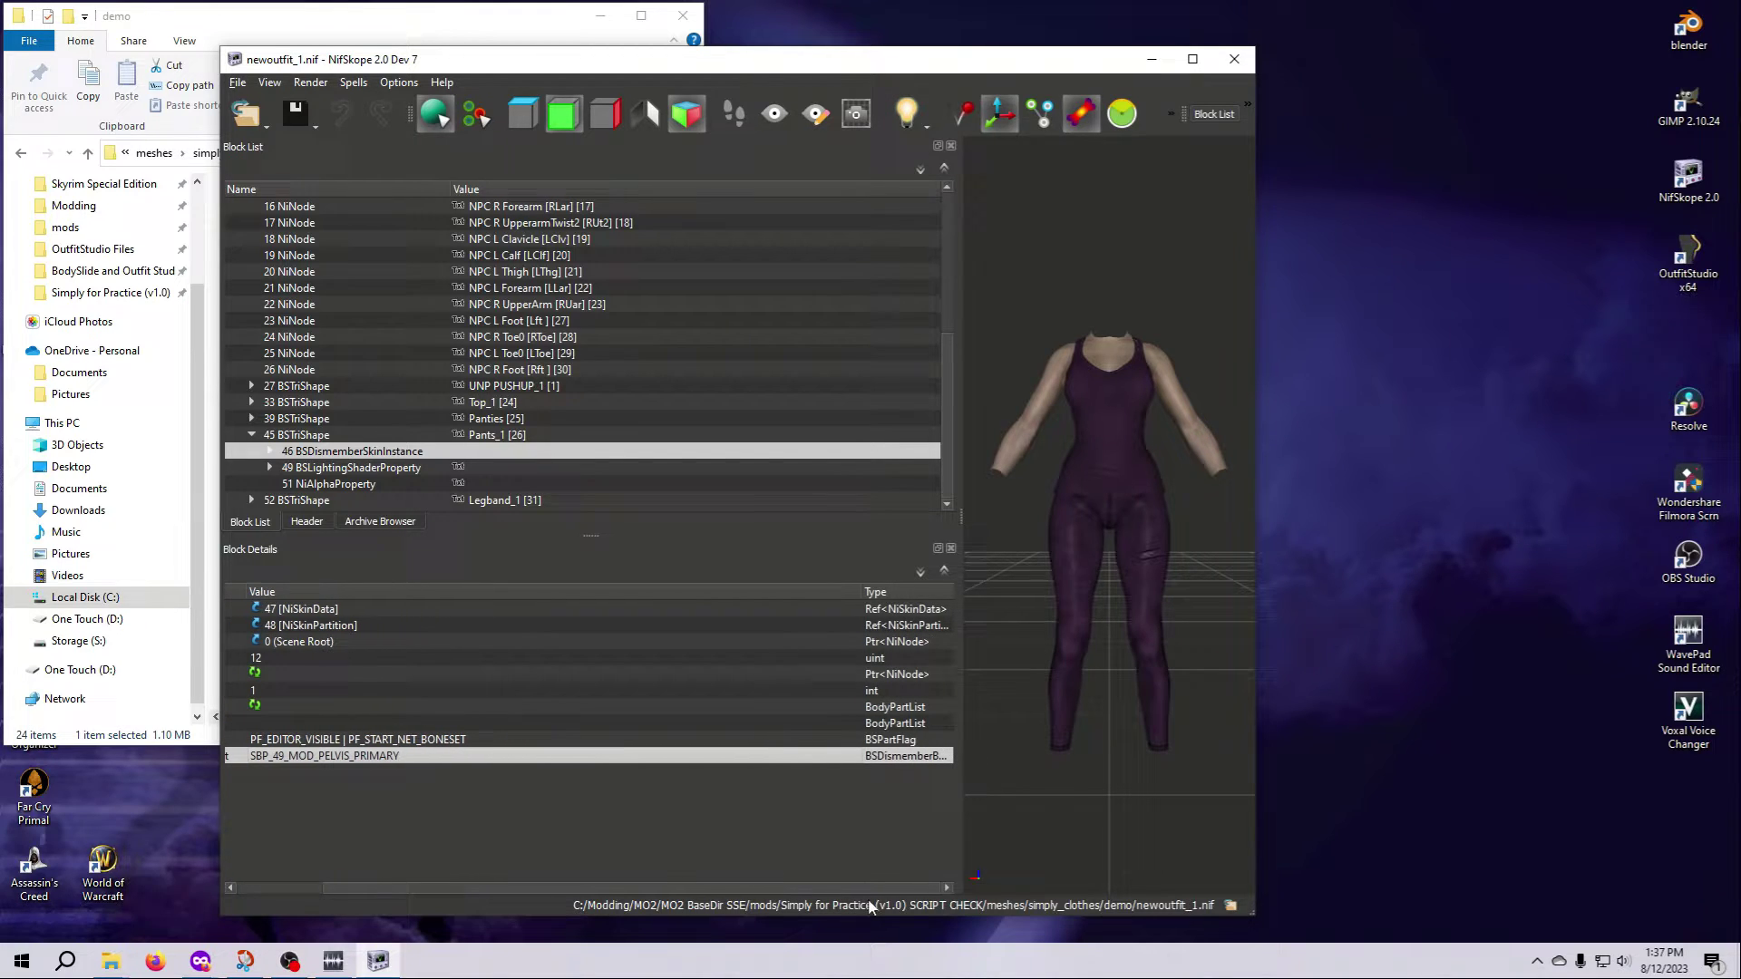
{"action": "double_click", "coordinate": [857, 759]}
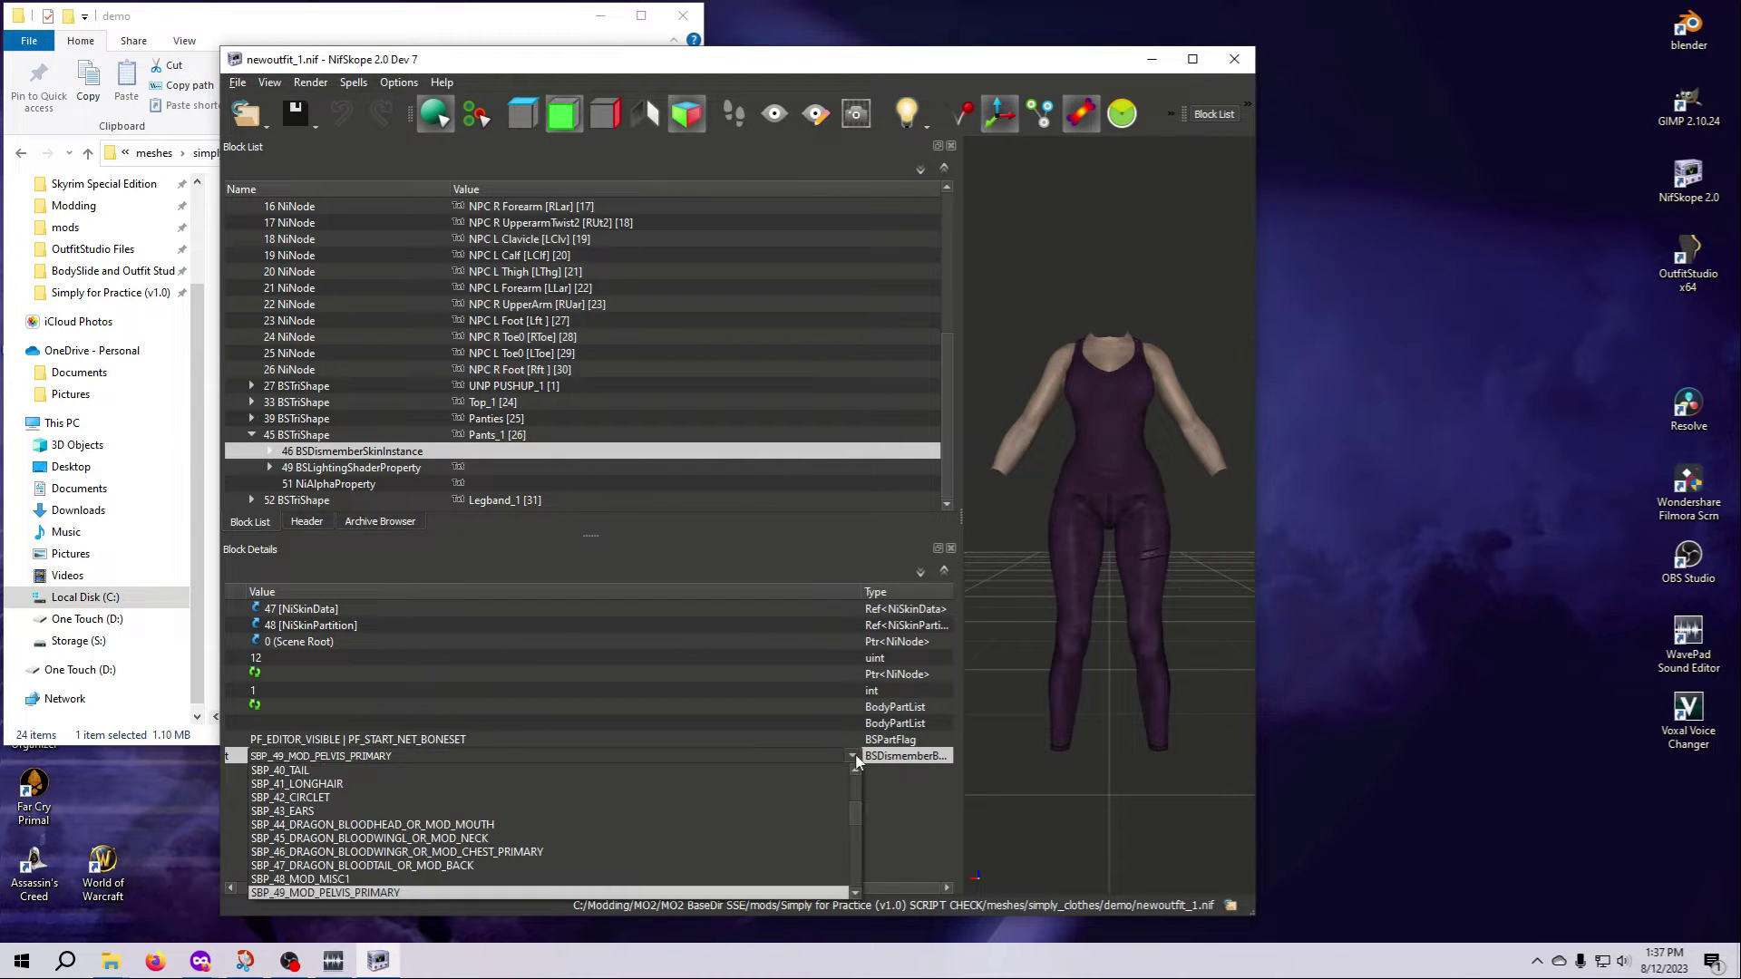
{"action": "scroll", "coordinate": [553, 840], "scroll_direction": "up", "scroll_amount": 3}
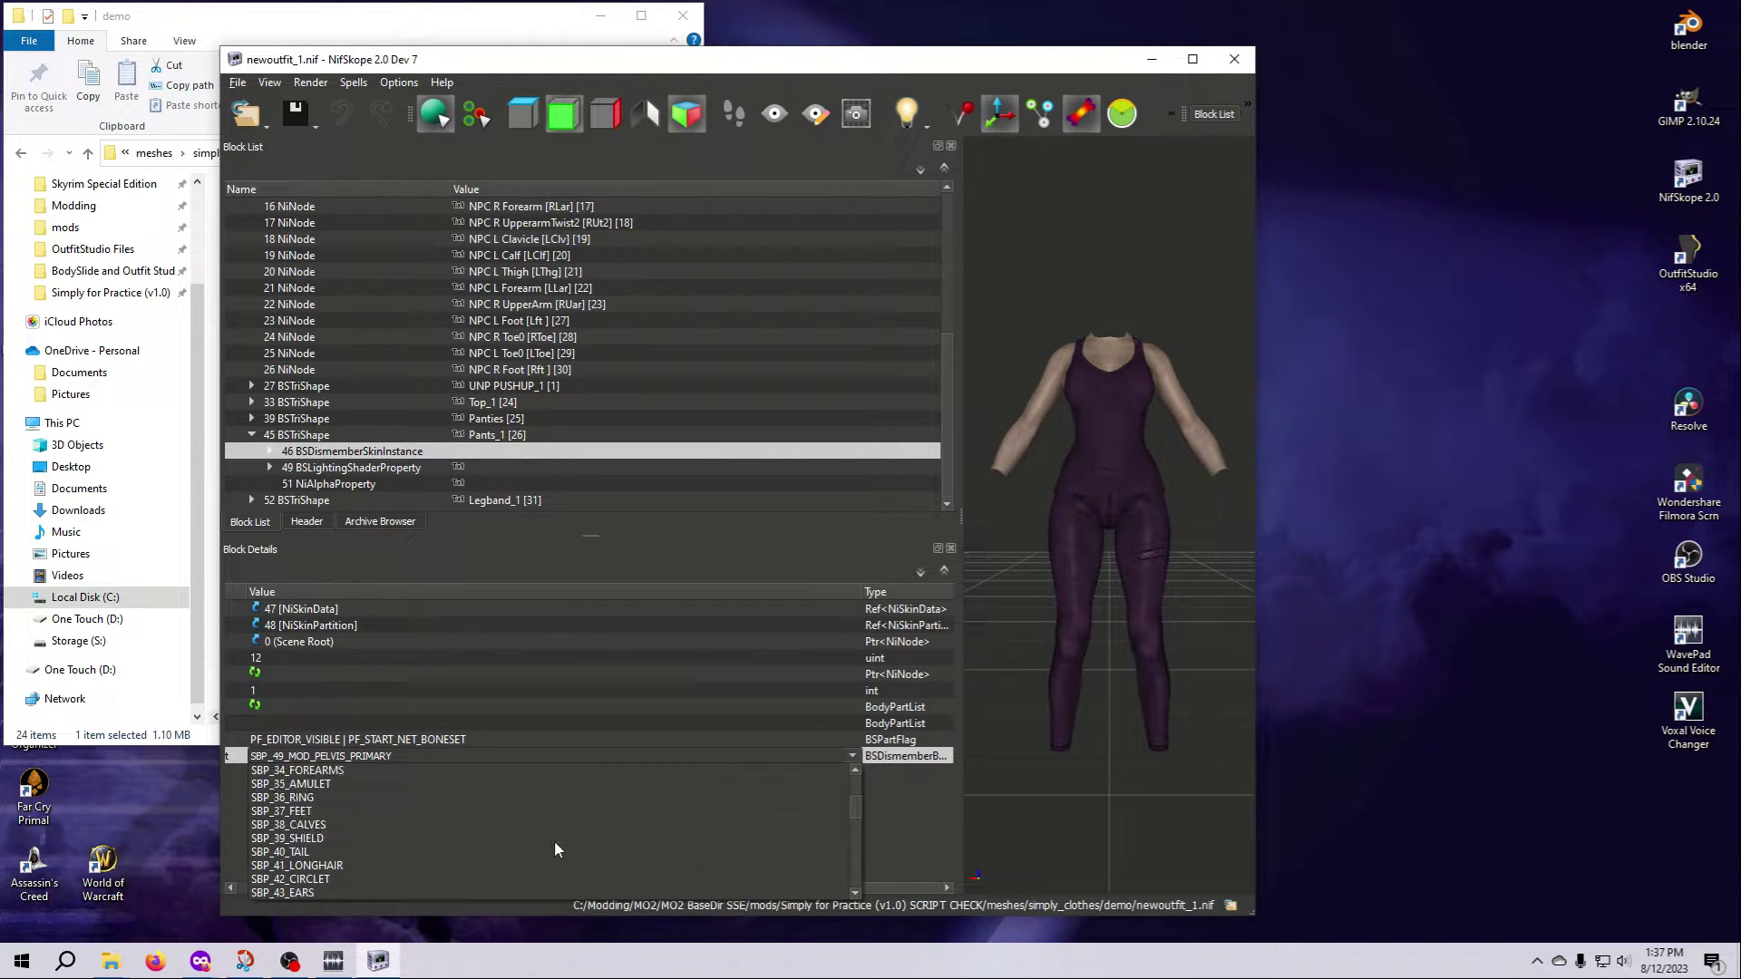
{"action": "left_click", "coordinate": [303, 785]}
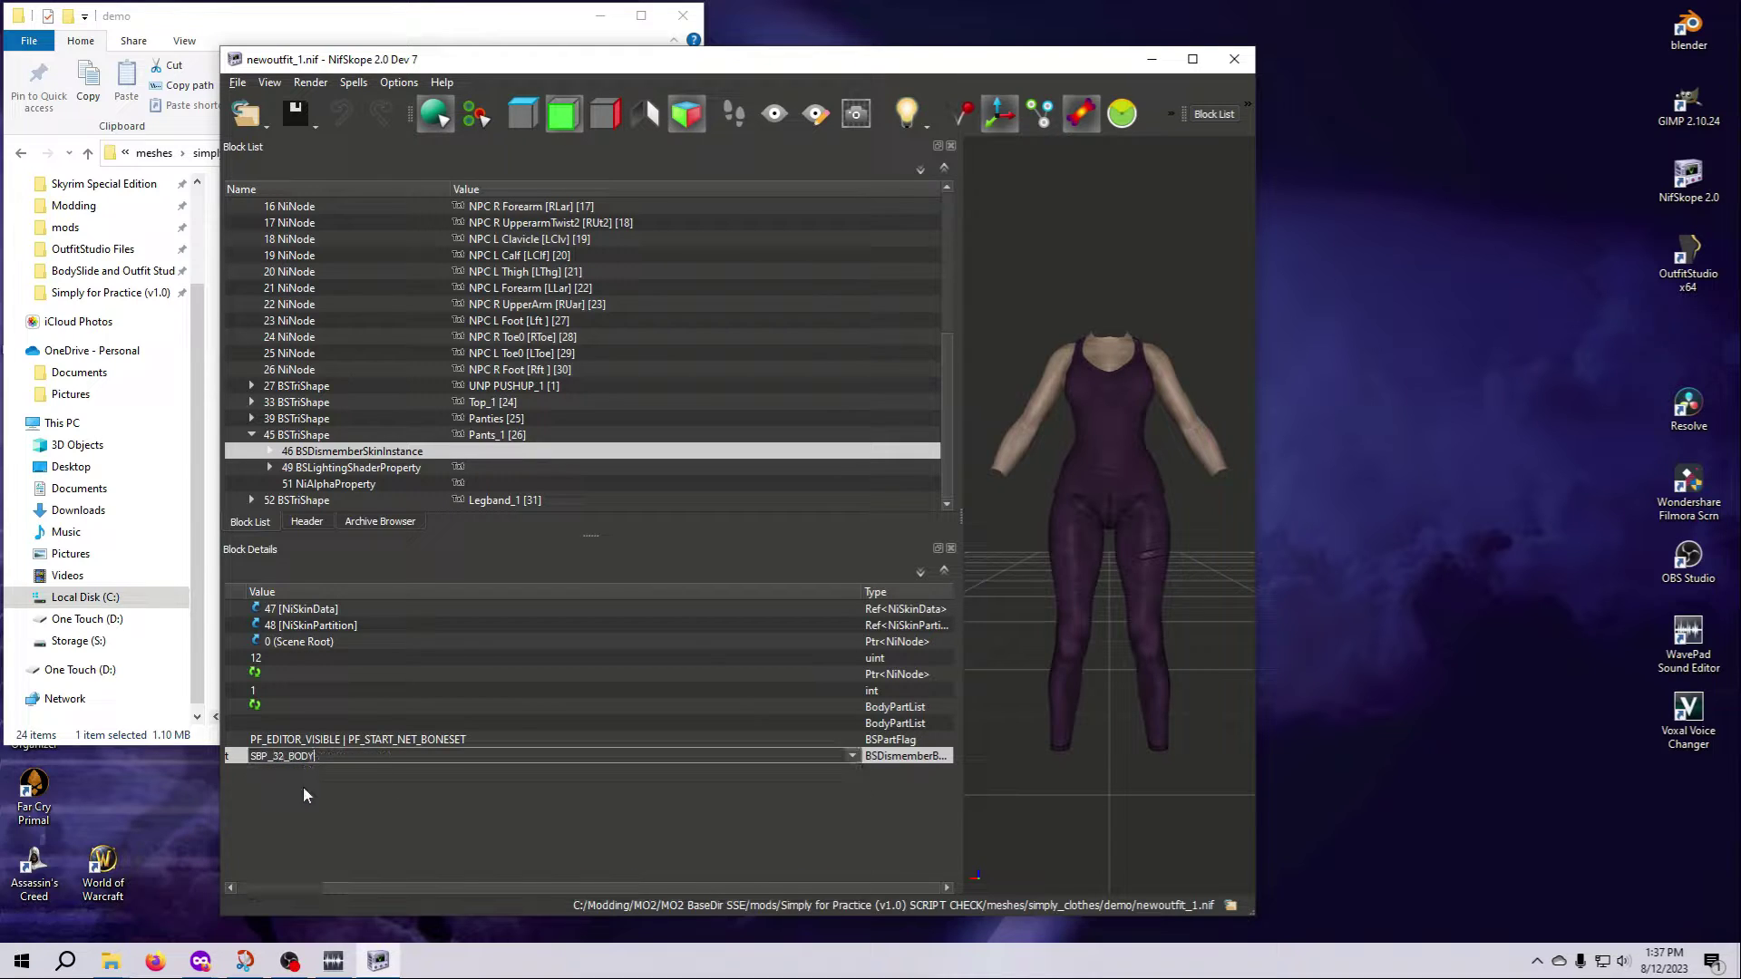
{"action": "left_click", "coordinate": [555, 706]}
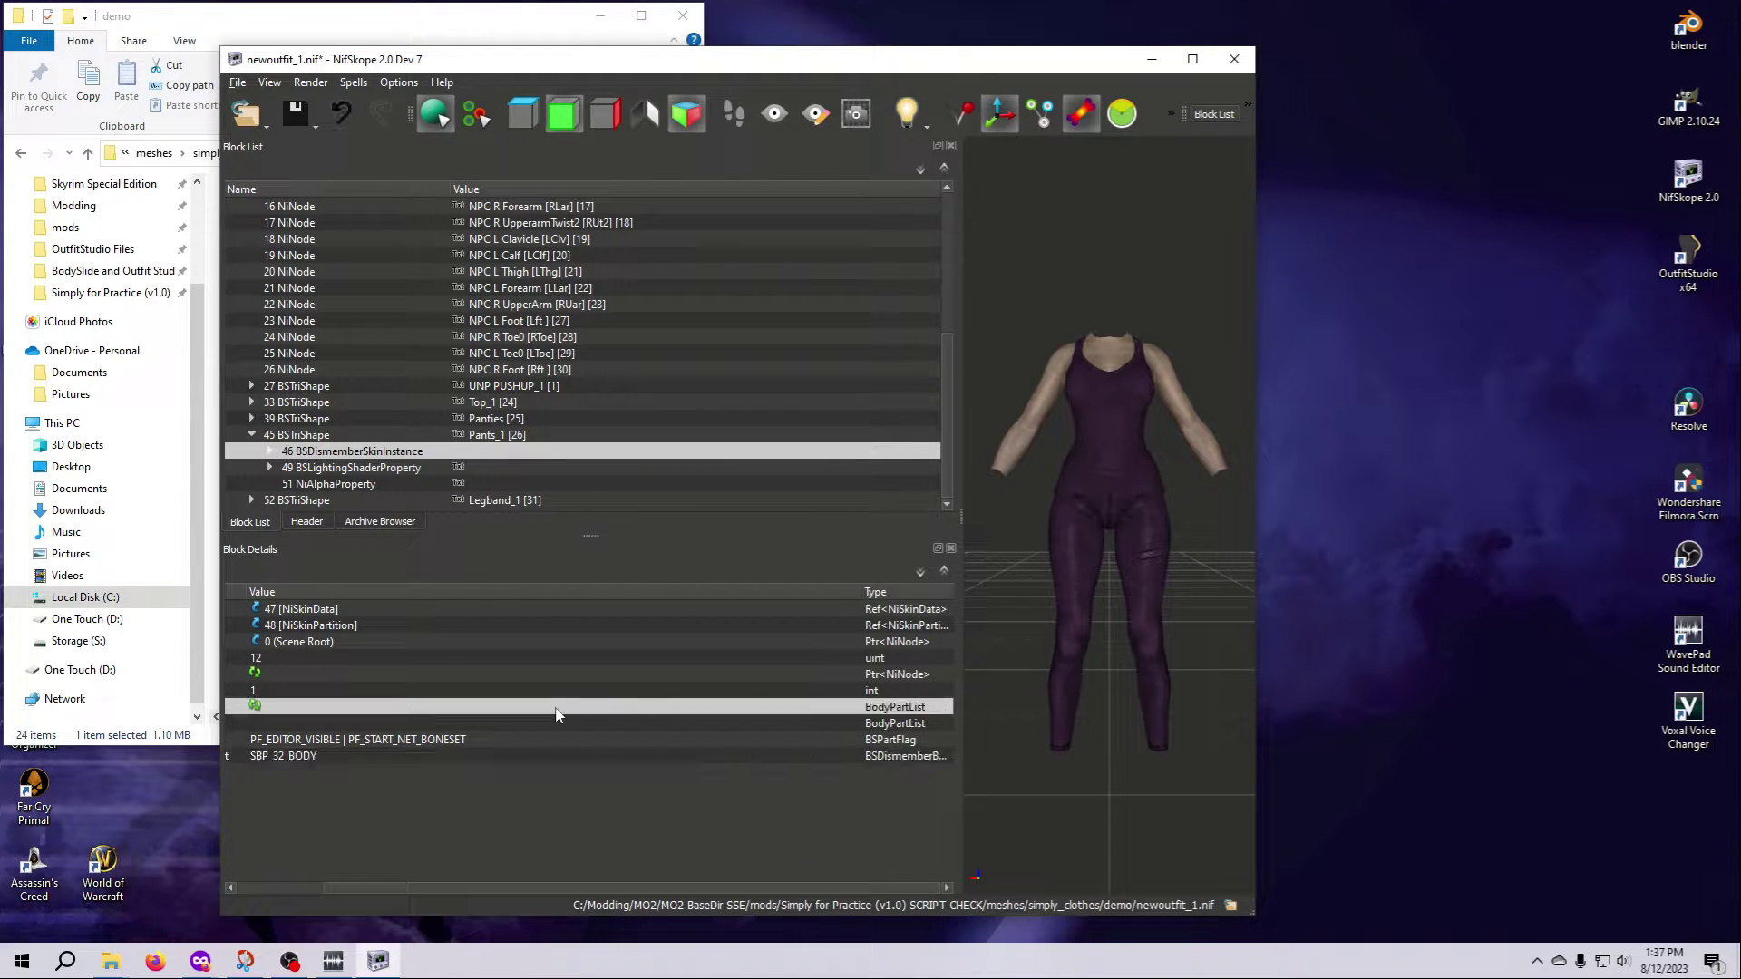
{"action": "left_click_drag", "start_coordinate": [602, 889], "coordinate": [432, 888]}
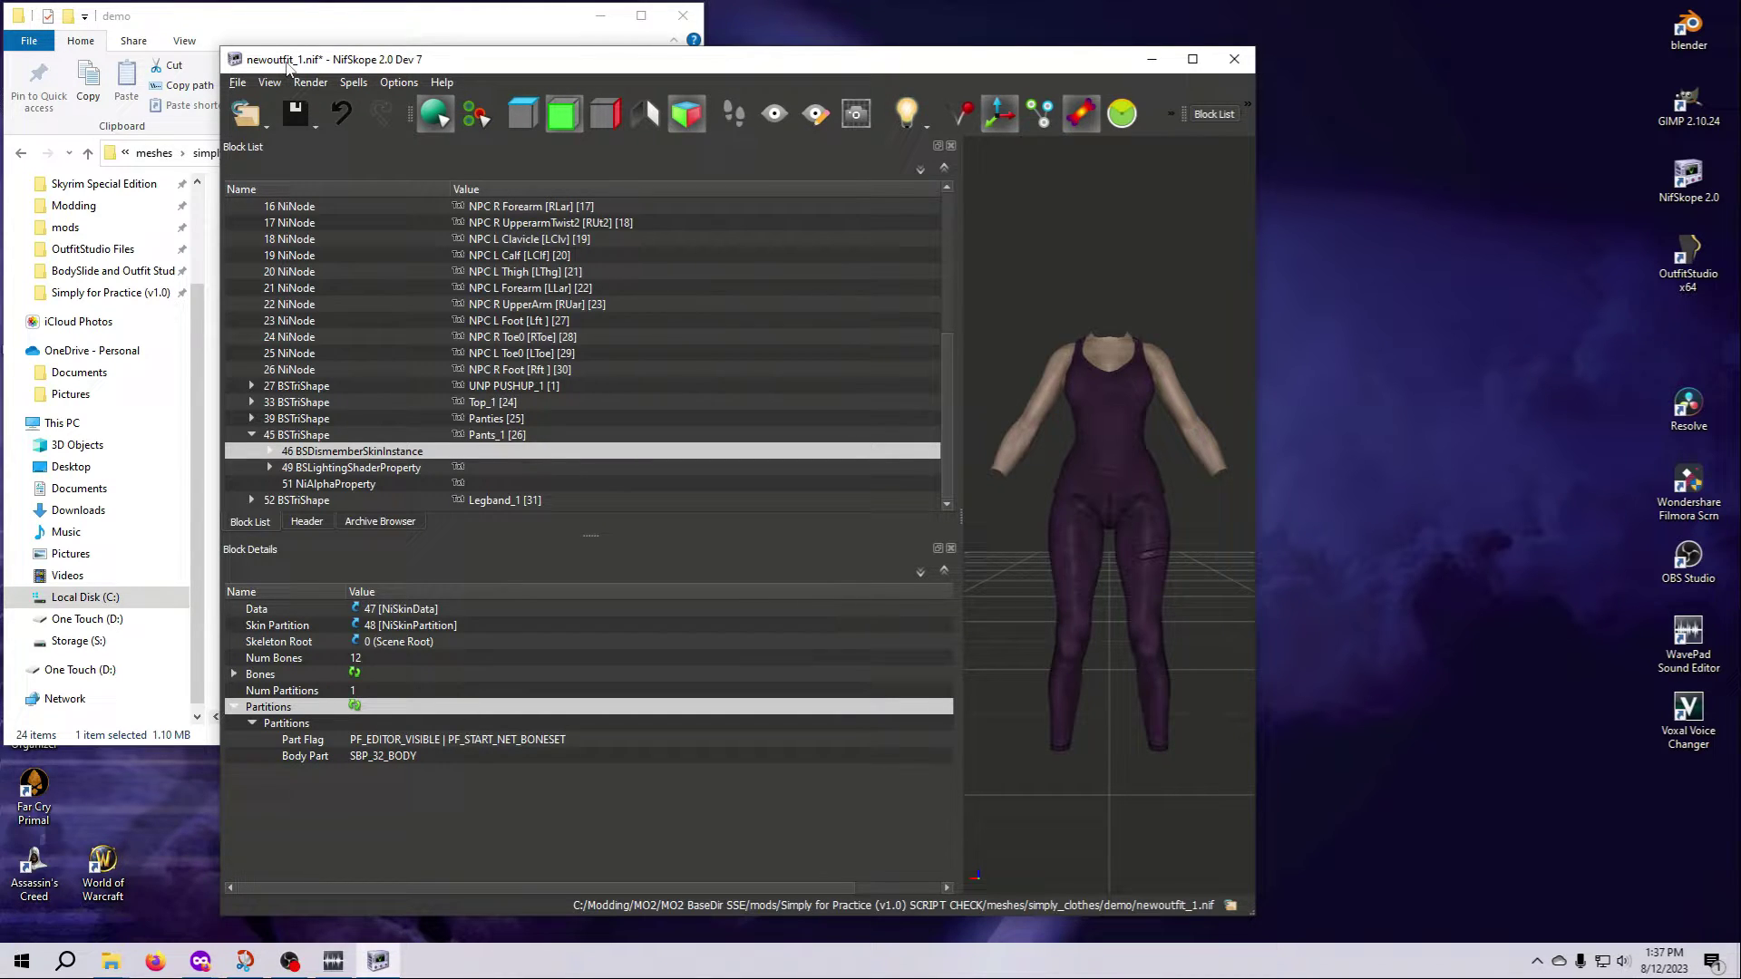
{"action": "left_click", "coordinate": [237, 84]}
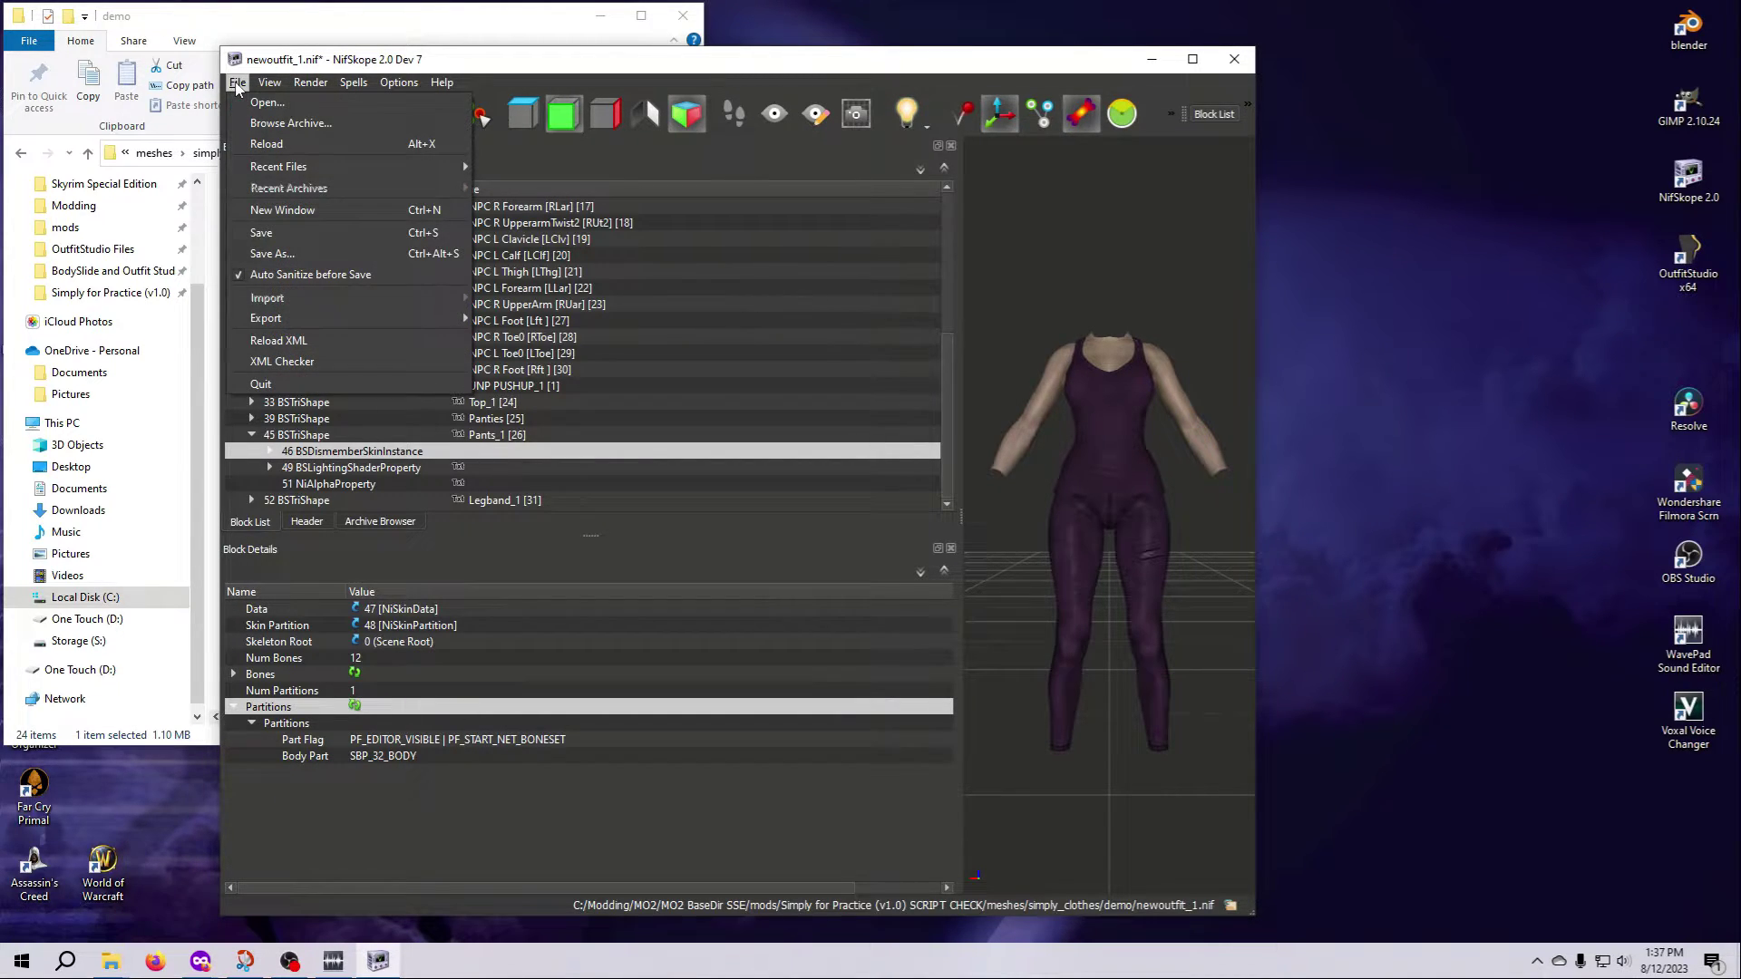
{"action": "left_click", "coordinate": [270, 236]}
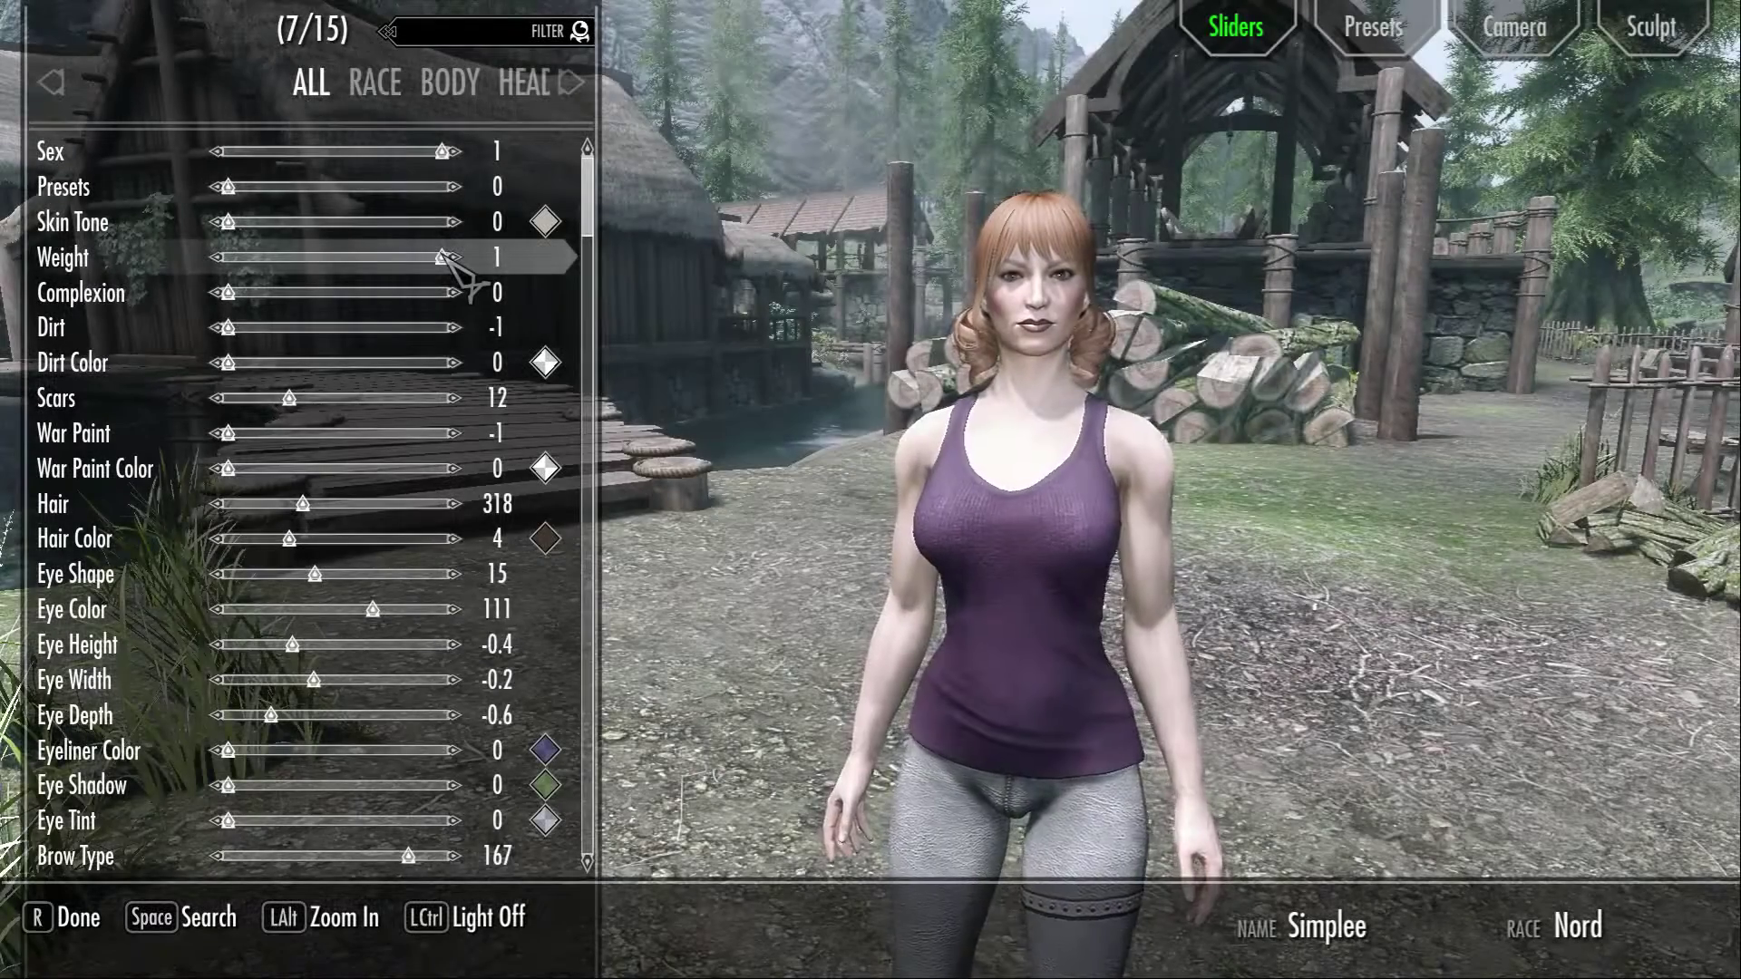
Sweep the character's Weight in Skyrim's character editor down to 0 and back up to check how the outfit morphs
{"action": "key", "text": "alt"}
{"action": "left_click_drag", "start_coordinate": [447, 256], "coordinate": [226, 155]}
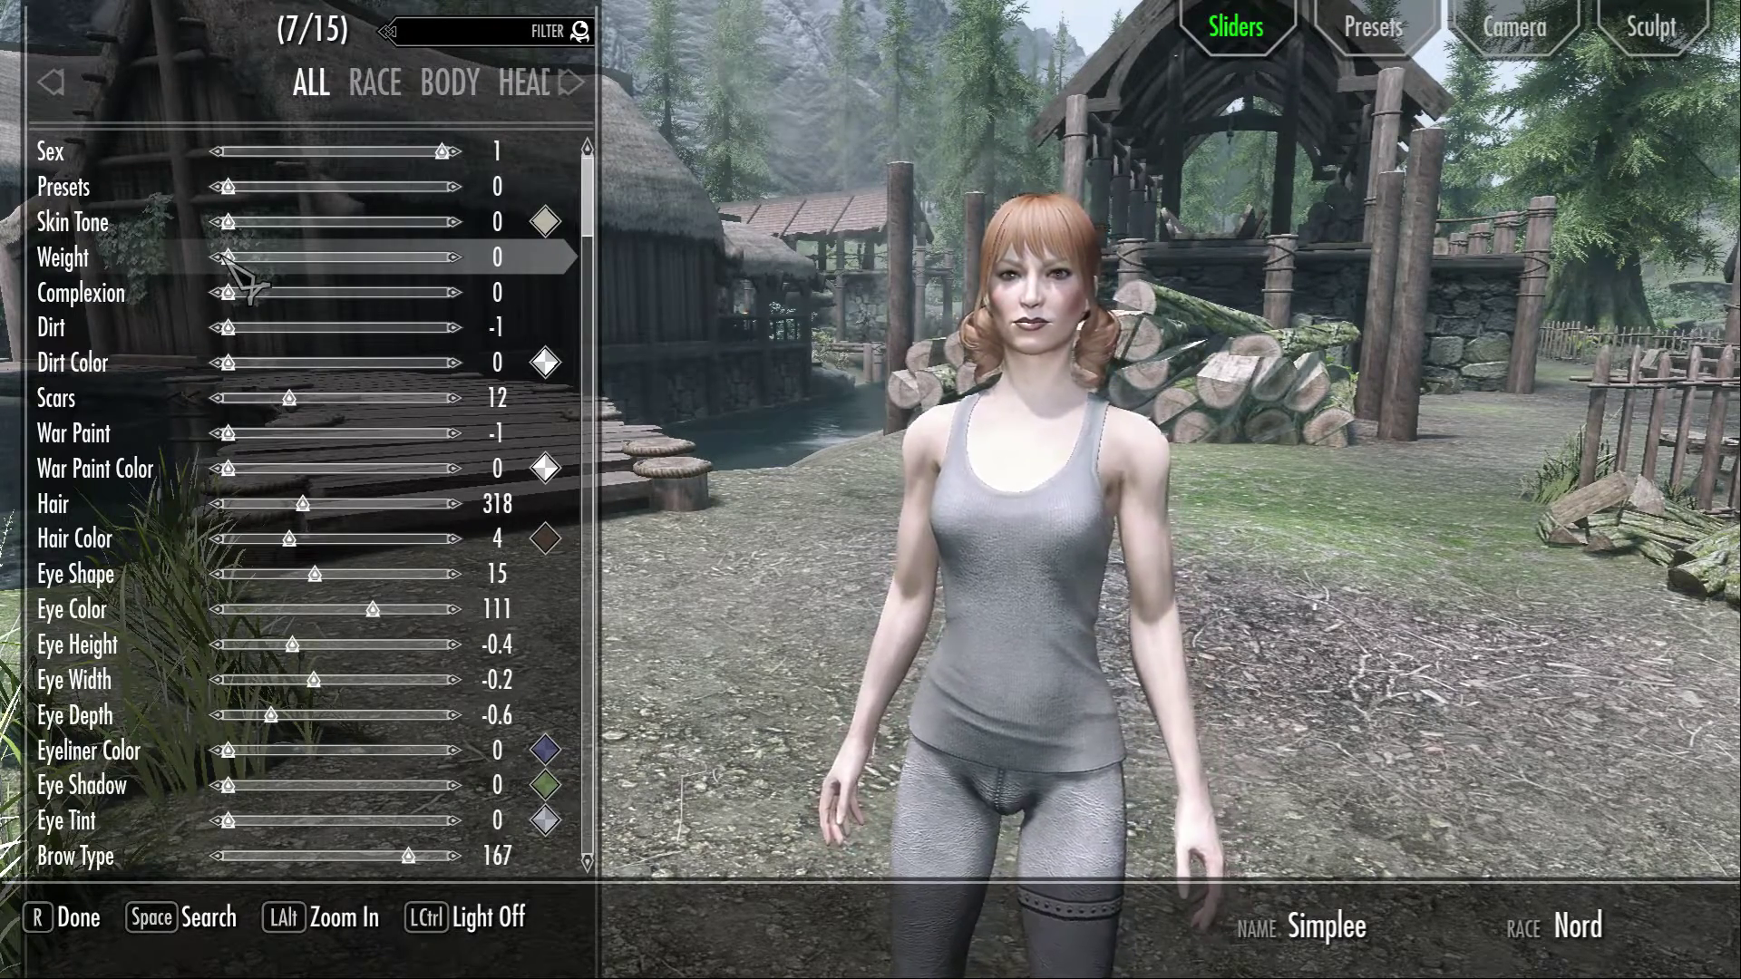
{"action": "mouse_move", "coordinate": [229, 263]}
{"action": "left_mouse_down"}
{"action": "mouse_move", "coordinate": [560, 283]}
{"action": "mouse_move", "coordinate": [439, 288]}
{"action": "mouse_move", "coordinate": [214, 258]}
{"action": "mouse_move", "coordinate": [311, 291]}
{"action": "mouse_move", "coordinate": [466, 299]}
{"action": "mouse_move", "coordinate": [363, 263]}
{"action": "mouse_move", "coordinate": [335, 284]}
{"action": "mouse_move", "coordinate": [217, 252]}
{"action": "left_mouse_up"}
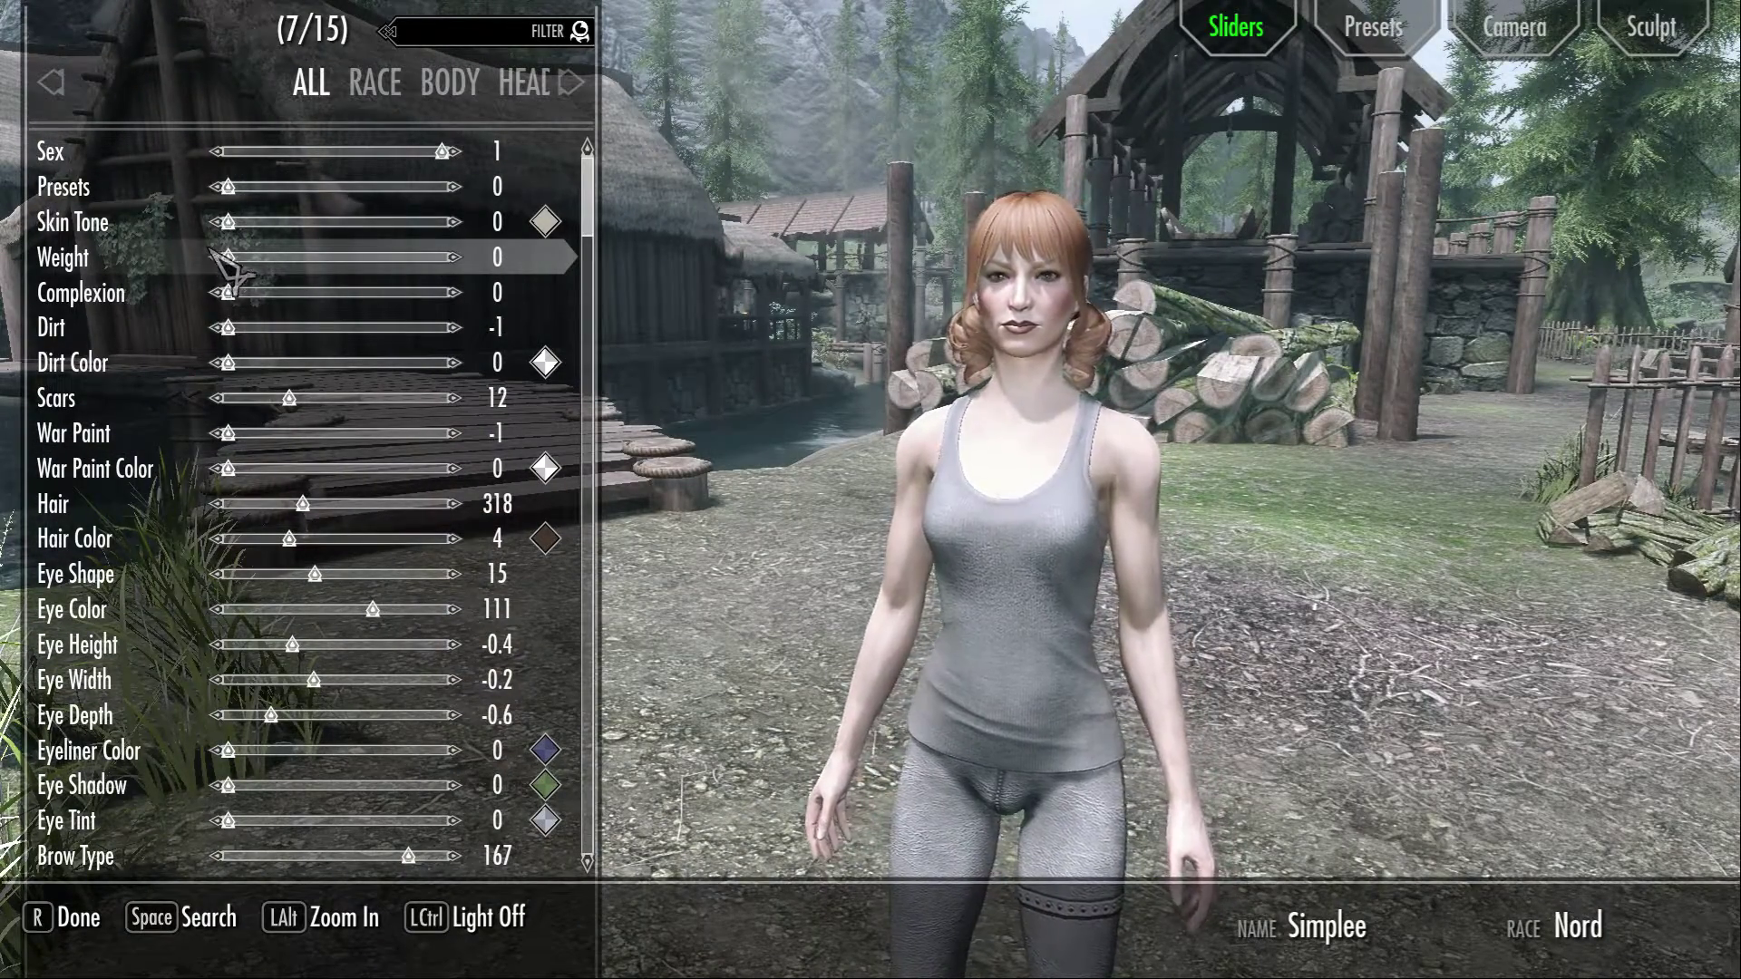
{"action": "left_click_drag", "start_coordinate": [215, 258], "coordinate": [458, 263]}
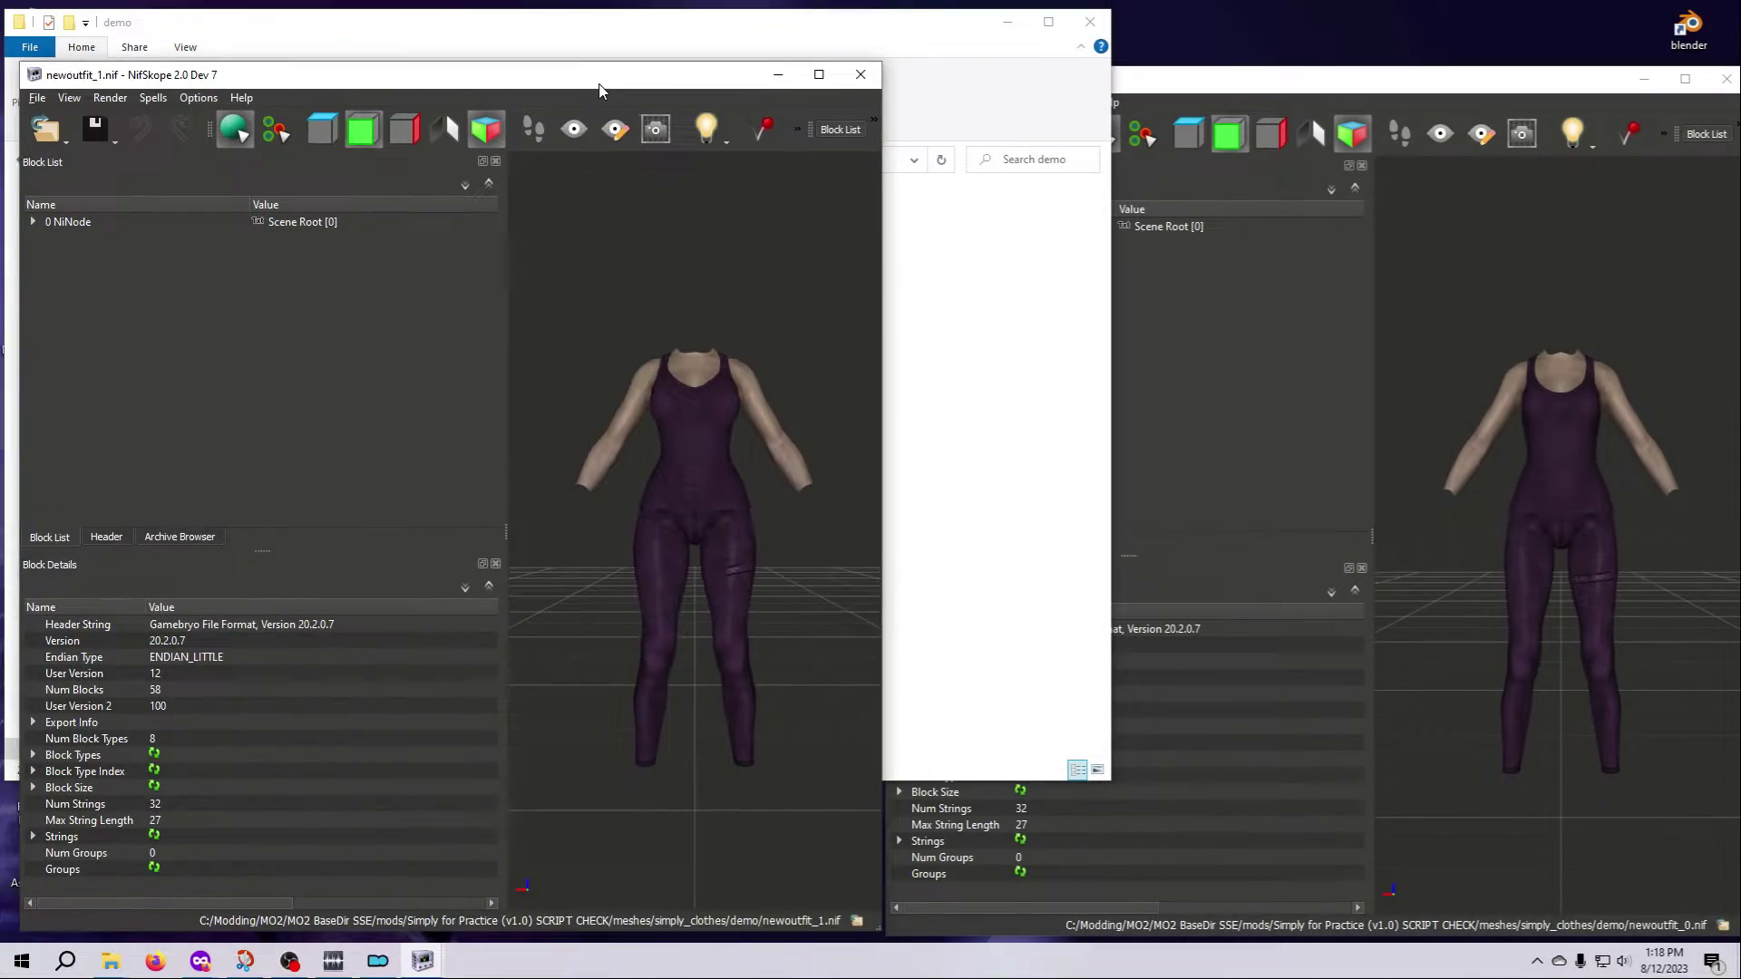
Open newoutfit_0.nif from the Original folder in another NifSkope window and clear the file browser out of the way
{"action": "left_click_drag", "start_coordinate": [598, 85], "coordinate": [595, 89]}
{"action": "left_click", "coordinate": [575, 47]}
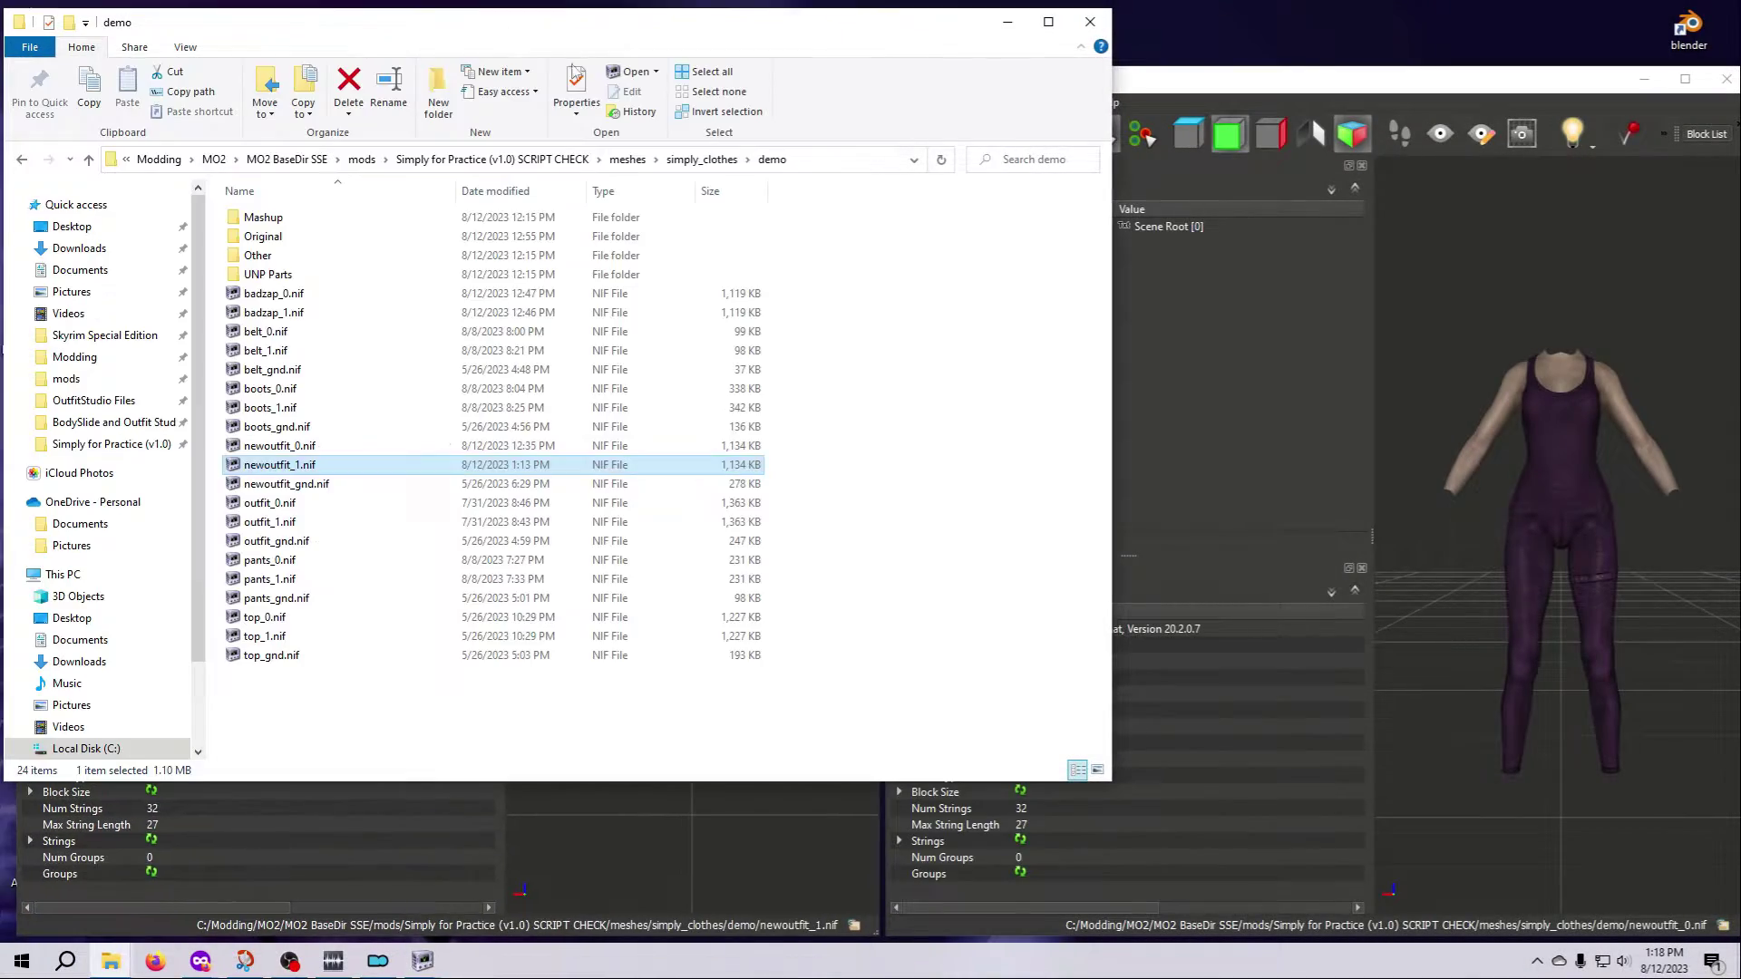
{"action": "double_click", "coordinate": [291, 238]}
{"action": "double_click", "coordinate": [295, 295]}
{"action": "left_click_drag", "start_coordinate": [390, 53], "coordinate": [672, 17]}
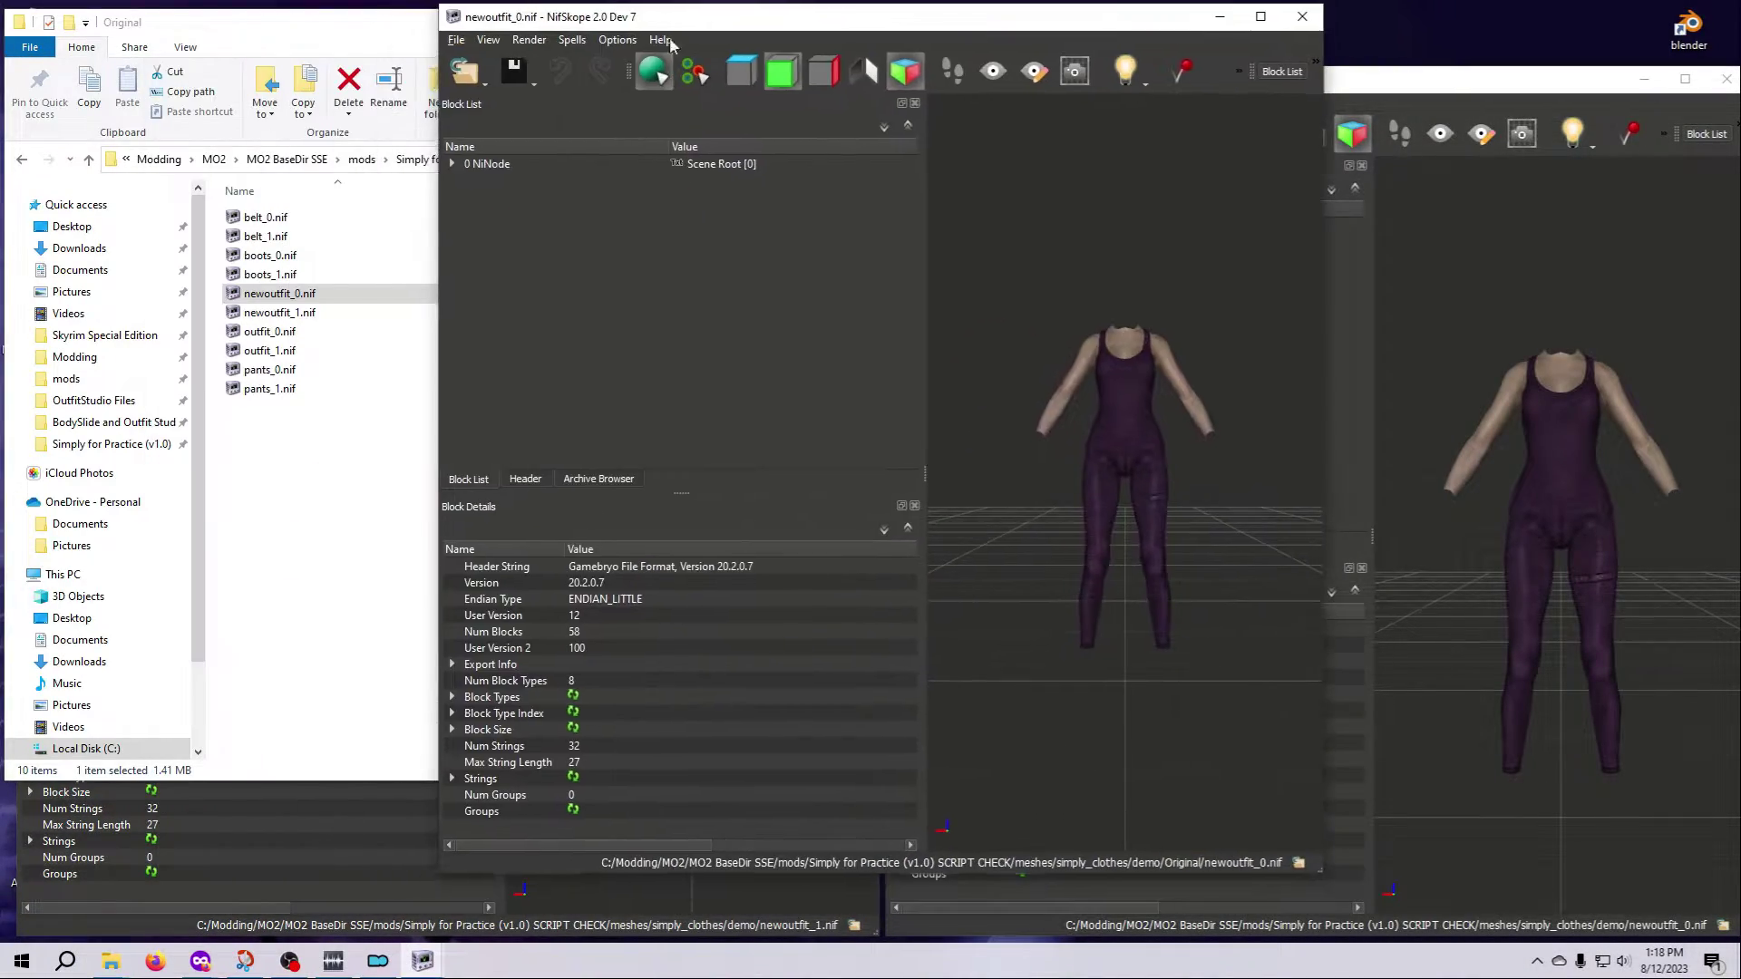
{"action": "left_click", "coordinate": [399, 45]}
{"action": "left_click", "coordinate": [1008, 22]}
Expand the scene root in the original and the demo folder's newoutfit_0.nif to show their mesh blocks
{"action": "left_click", "coordinate": [450, 163]}
{"action": "scroll", "coordinate": [599, 382], "scroll_direction": "down", "scroll_amount": 5}
{"action": "left_click", "coordinate": [1416, 88]}
{"action": "left_click", "coordinate": [899, 226]}
{"action": "scroll", "coordinate": [1122, 380], "scroll_direction": "down", "scroll_amount": 5}
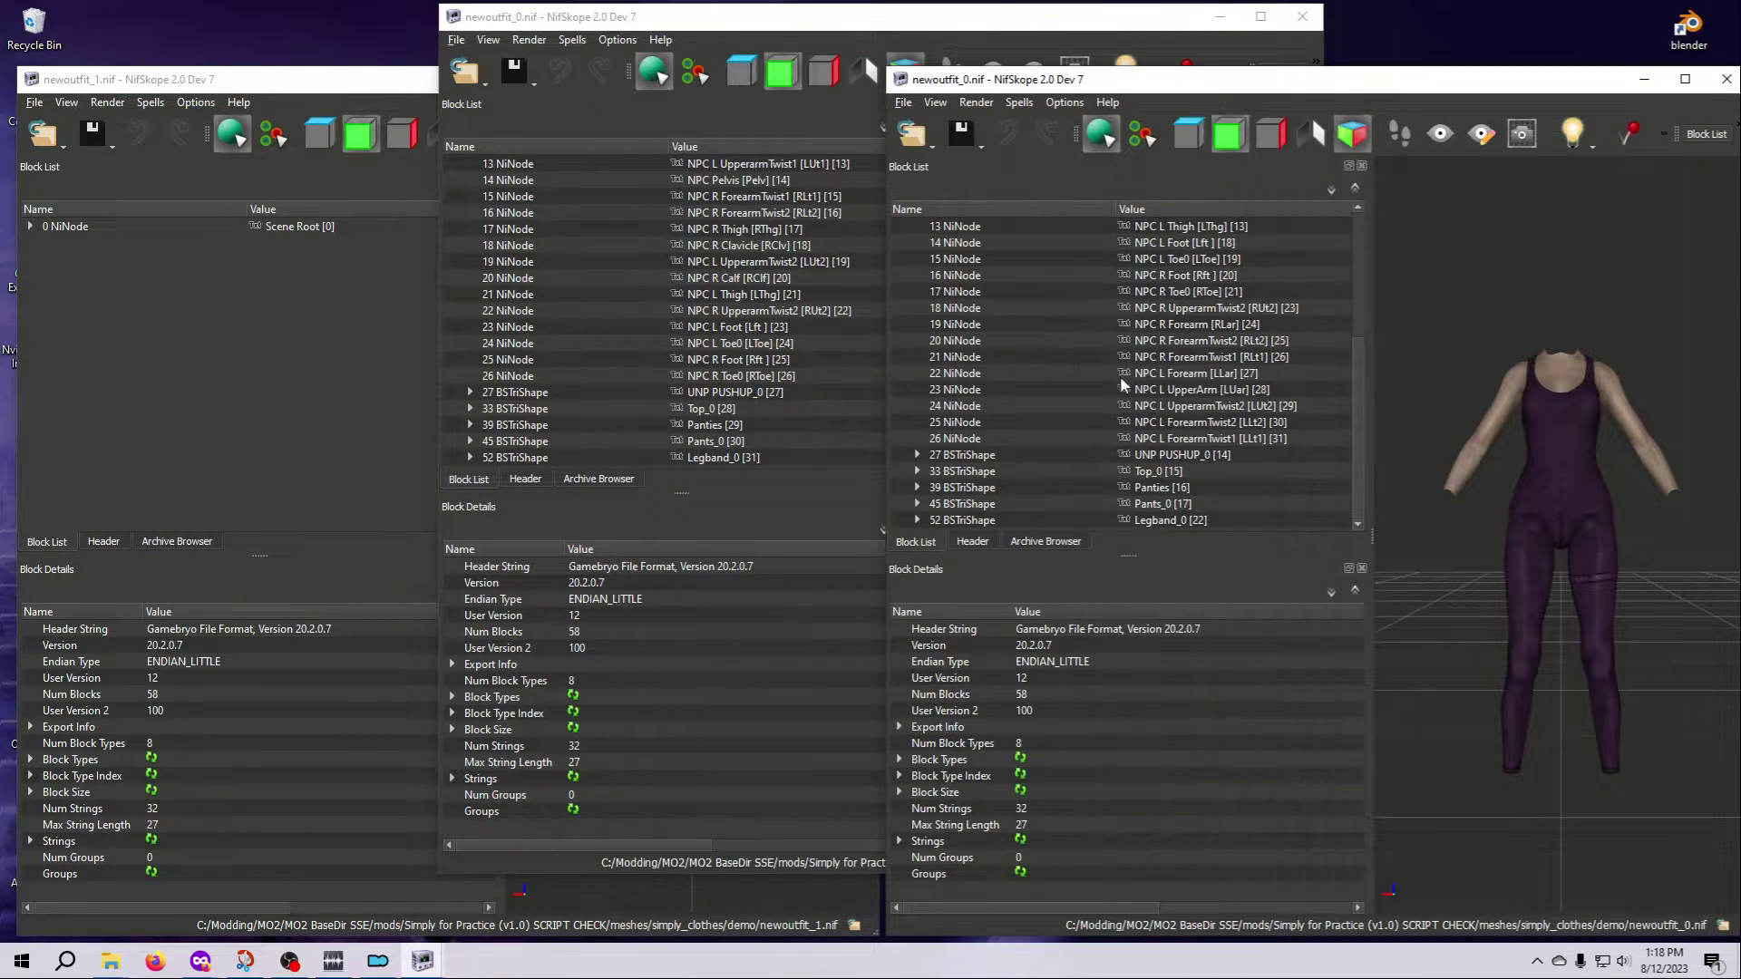
Compare the order of the body, top, panties, pants and legband meshes in both newoutfit_0.nif files
{"action": "left_click", "coordinate": [732, 393]}
{"action": "left_click", "coordinate": [733, 409]}
{"action": "left_click", "coordinate": [735, 425]}
{"action": "left_click", "coordinate": [741, 456]}
{"action": "left_click", "coordinate": [1428, 118]}
{"action": "left_click", "coordinate": [1179, 455]}
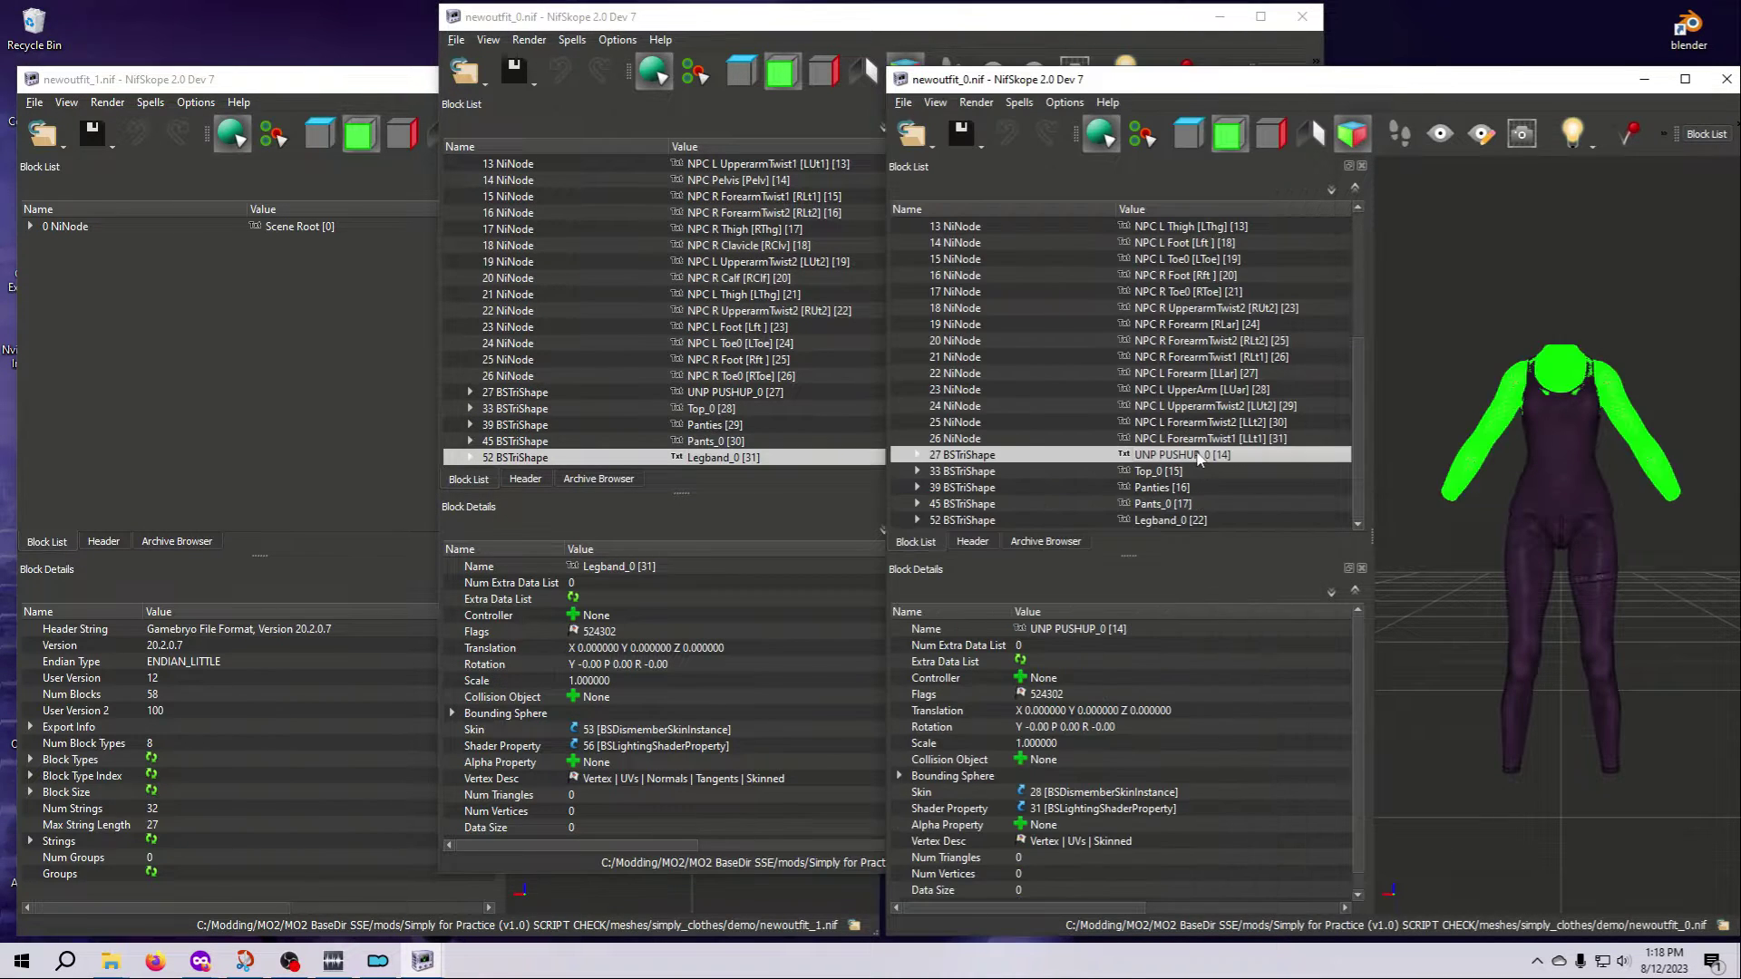
{"action": "left_click", "coordinate": [1165, 470]}
{"action": "left_click", "coordinate": [1165, 487]}
{"action": "left_click", "coordinate": [1165, 504]}
{"action": "left_click", "coordinate": [1170, 520]}
Expand the scene root of newoutfit_1.nif and step through its BSTriShape blocks to check the mesh order
{"action": "left_click", "coordinate": [322, 91]}
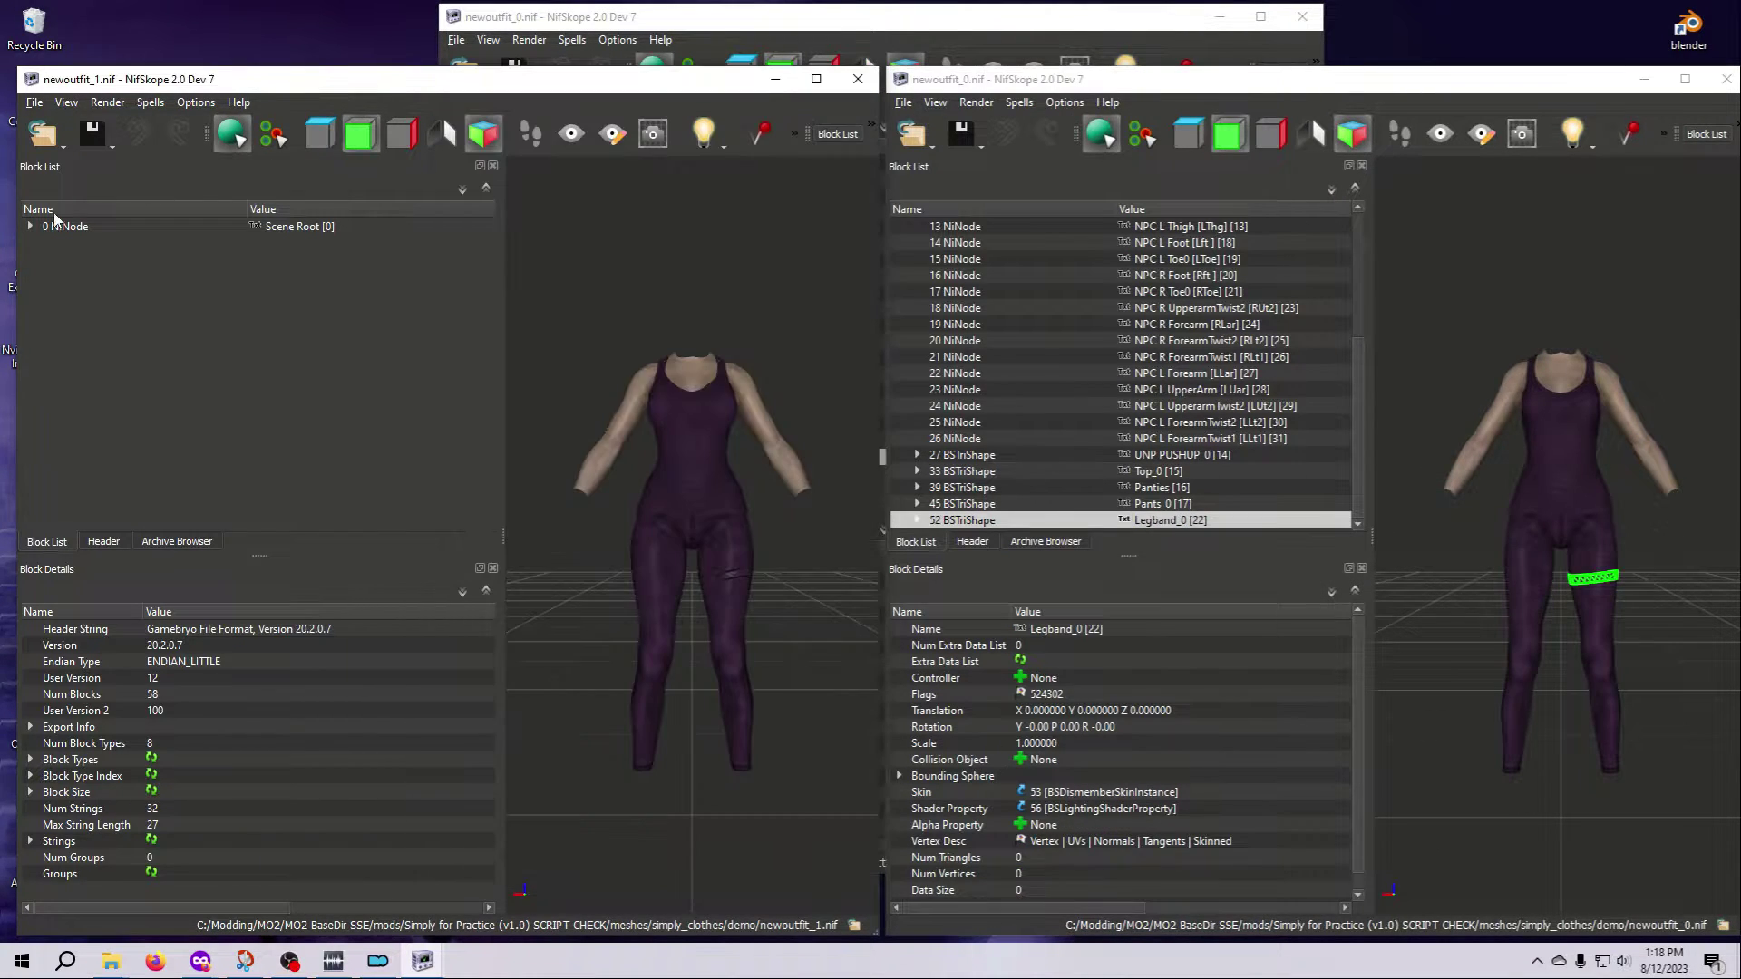
{"action": "double_click", "coordinate": [58, 226]}
{"action": "scroll", "coordinate": [254, 363], "scroll_direction": "down", "scroll_amount": 5}
{"action": "left_click", "coordinate": [299, 455]}
{"action": "left_click", "coordinate": [300, 470]}
{"action": "key", "text": "Down"}
{"action": "key", "text": "Down"}
{"action": "key", "text": "Down"}
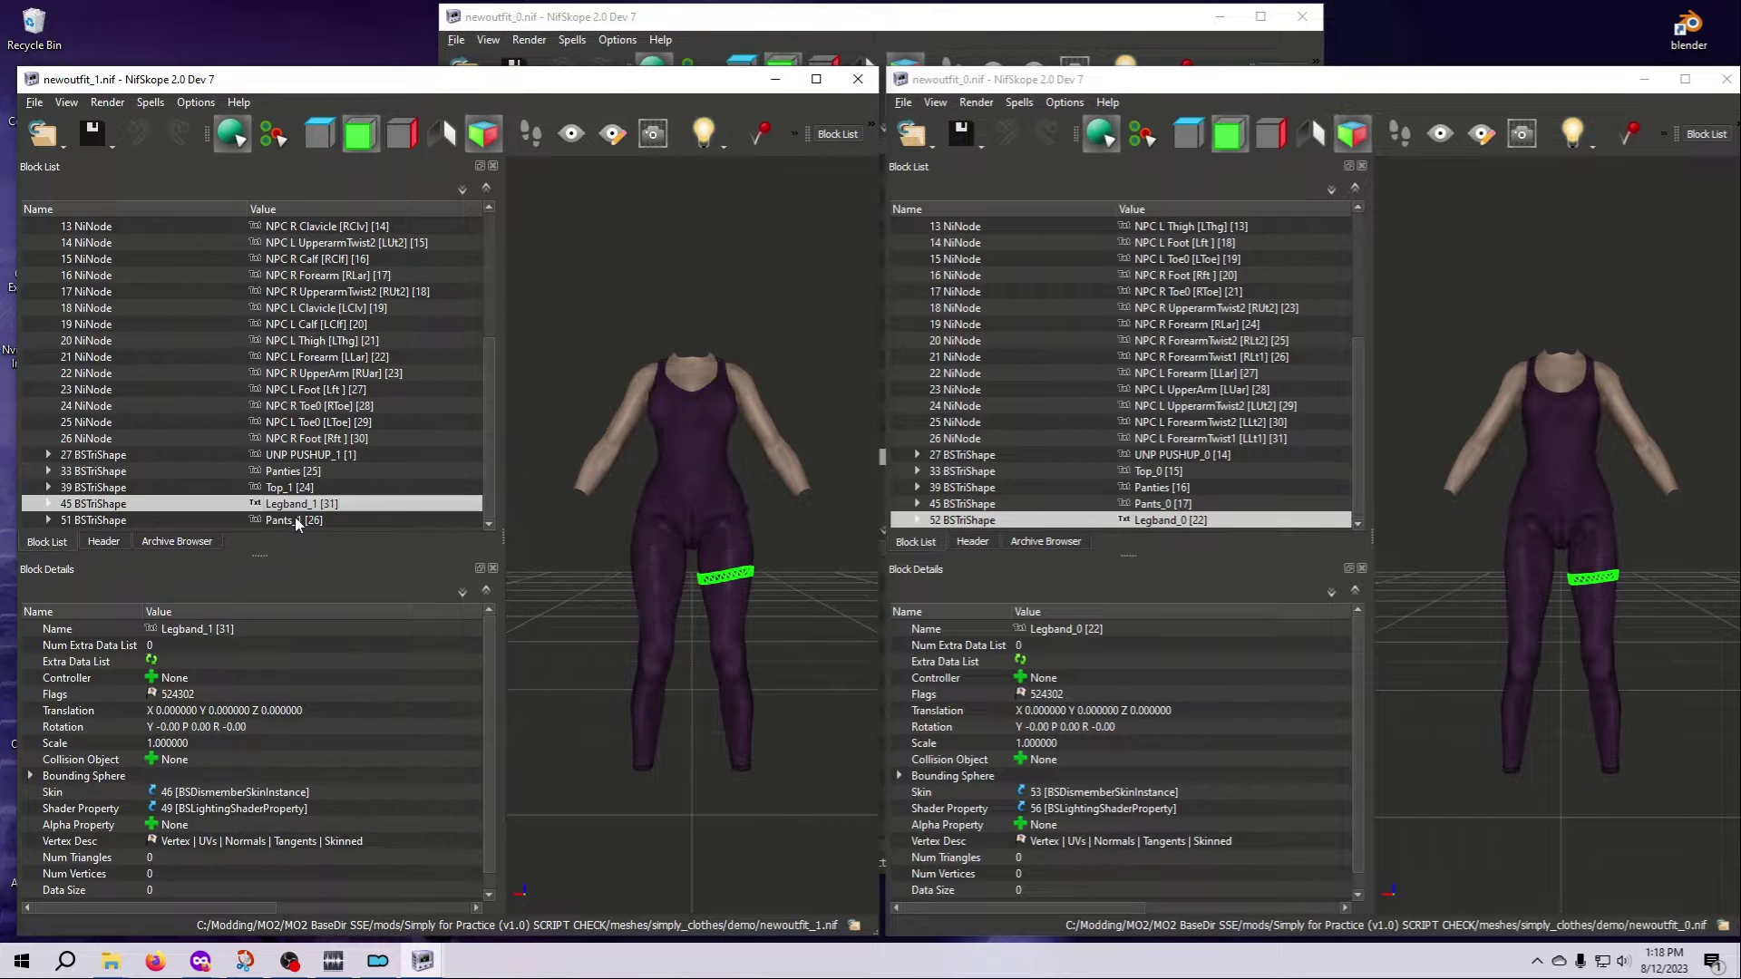
Duplicate the Top_1 branch and the Panties branch in newoutfit_1.nif, in that order
{"action": "left_click", "coordinate": [298, 487]}
{"action": "key", "text": "ctrl+d"}
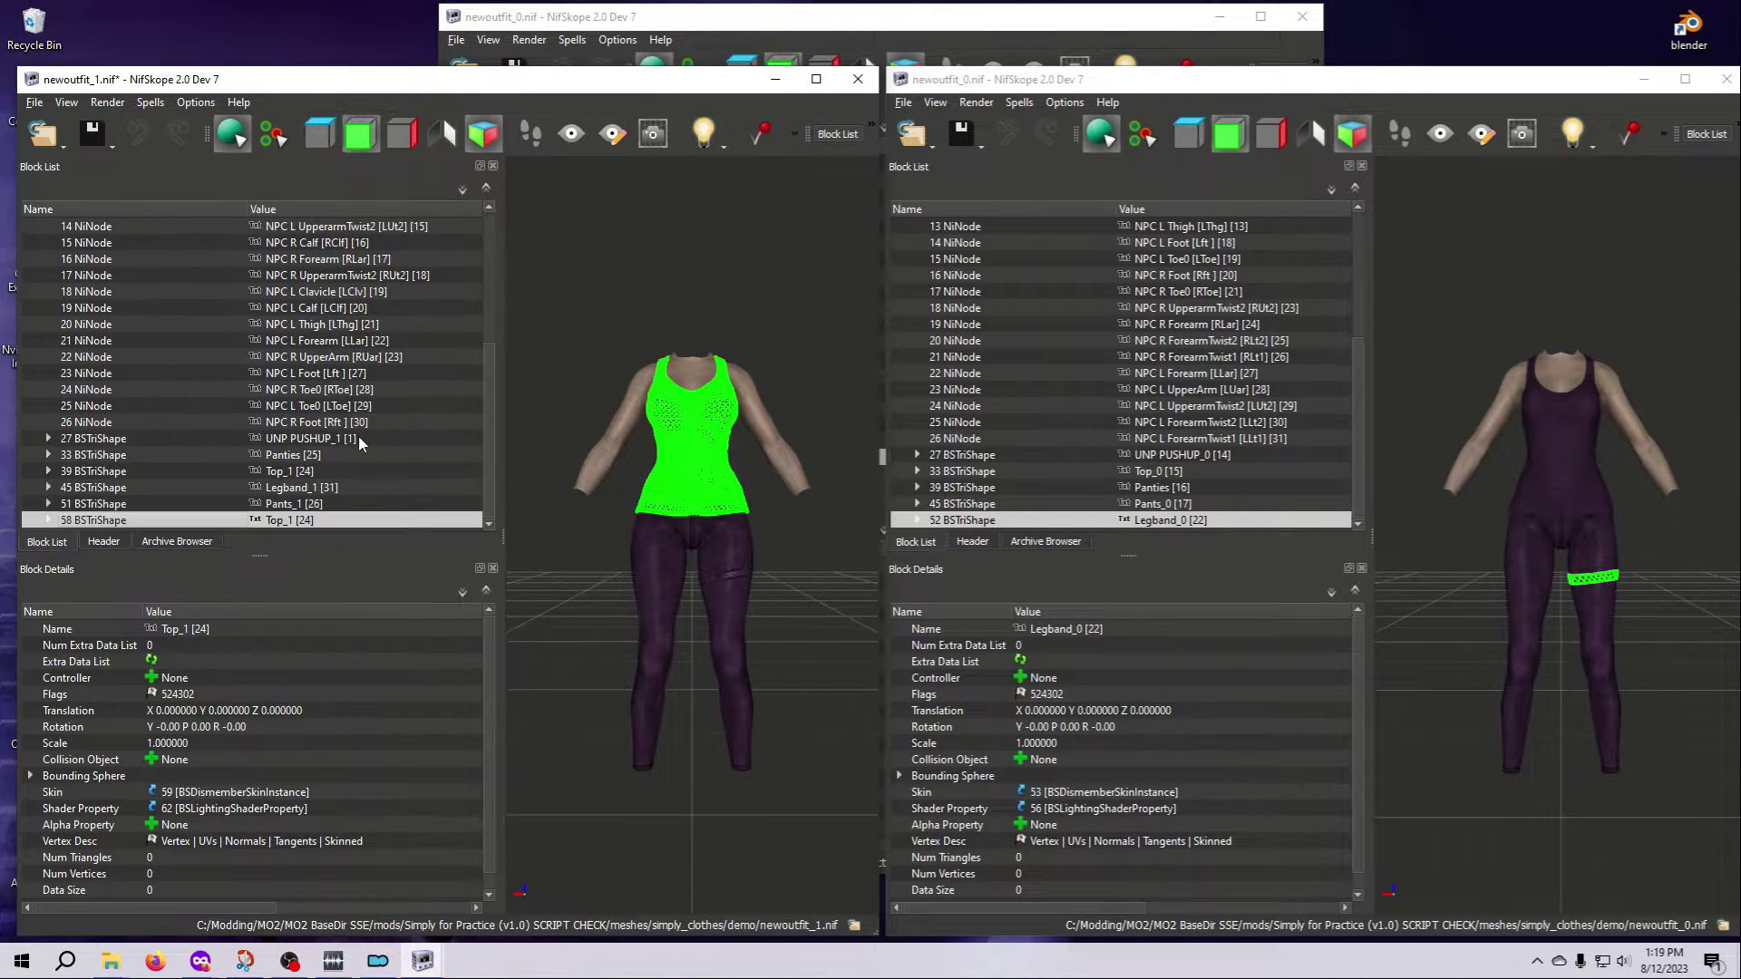
{"action": "left_click", "coordinate": [308, 453]}
{"action": "key", "text": "ctrl+d"}
Add copies of the Pants_1 and Legband_1 branches, in that order, at the end of newoutfit_1.nif's block list
{"action": "left_click", "coordinate": [322, 489]}
{"action": "key", "text": "ctrl+c"}
{"action": "scroll", "coordinate": [336, 363], "scroll_direction": "up", "scroll_amount": 6}
{"action": "left_click", "coordinate": [339, 228]}
{"action": "key", "text": "ctrl+v"}
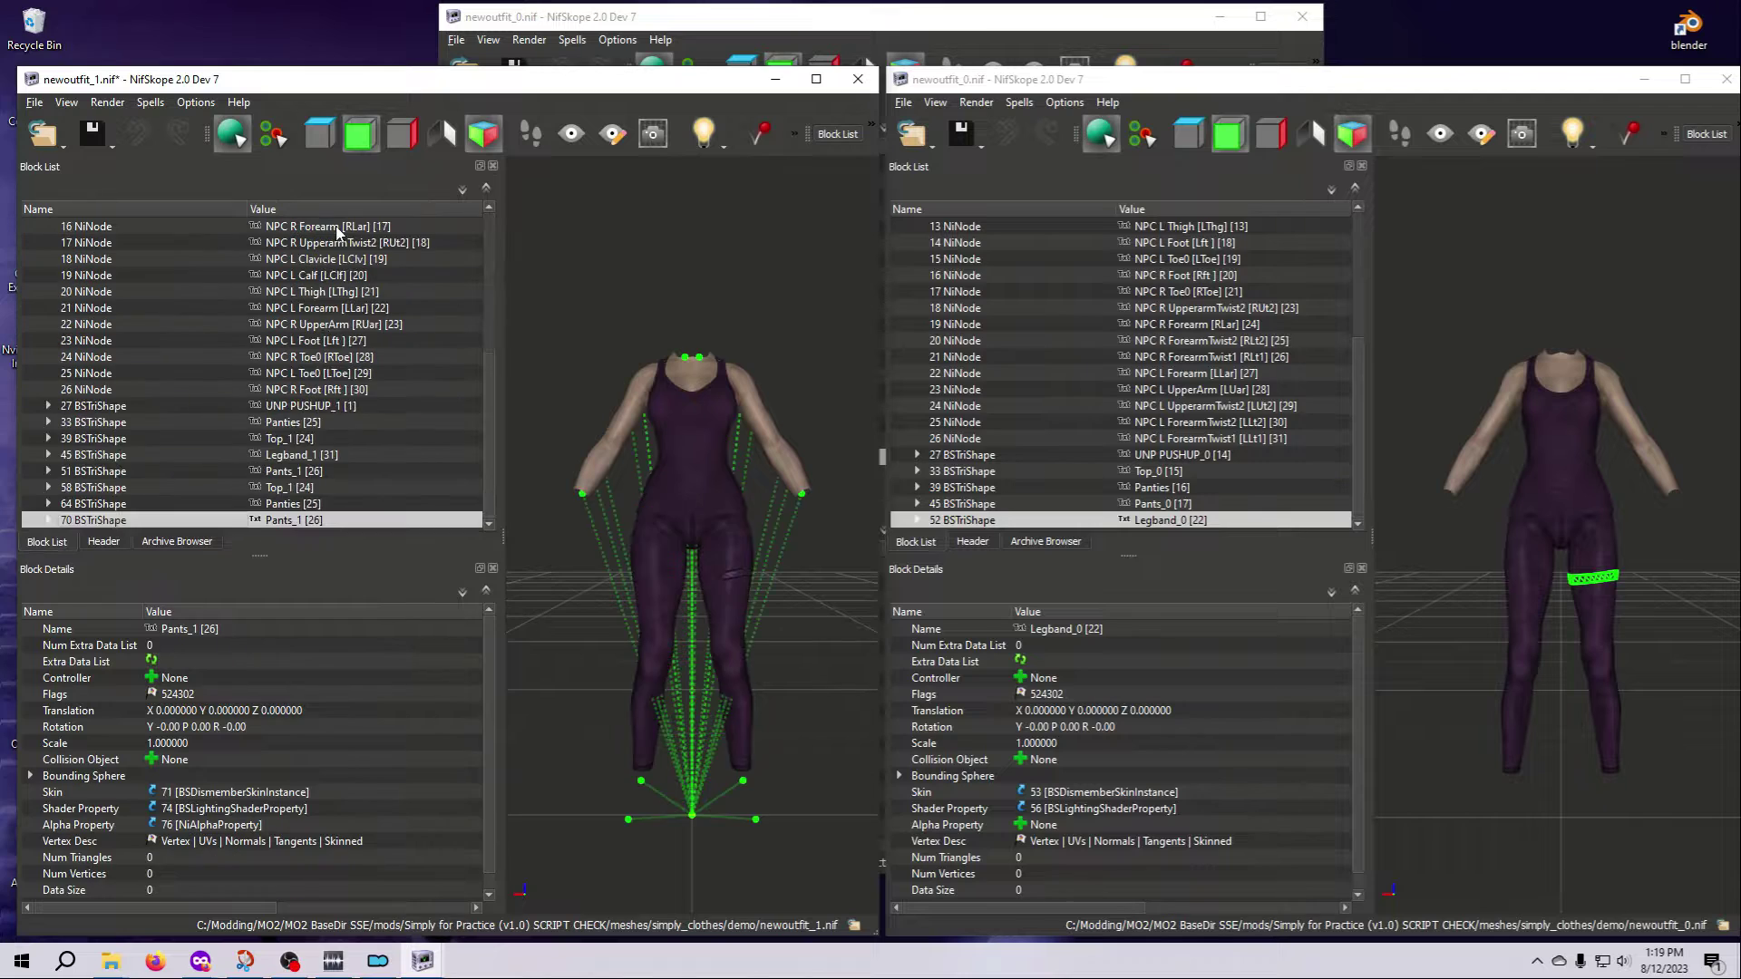
{"action": "left_click", "coordinate": [315, 458]}
{"action": "scroll", "coordinate": [331, 362], "scroll_direction": "up", "scroll_amount": 6}
{"action": "left_click", "coordinate": [338, 229]}
{"action": "key", "text": "ctrl+v"}
Remove the original, first-listed Panties and Top_1 branches from newoutfit_1.nif
{"action": "right_click", "coordinate": [316, 405]}
{"action": "mouse_move", "coordinate": [363, 395]}
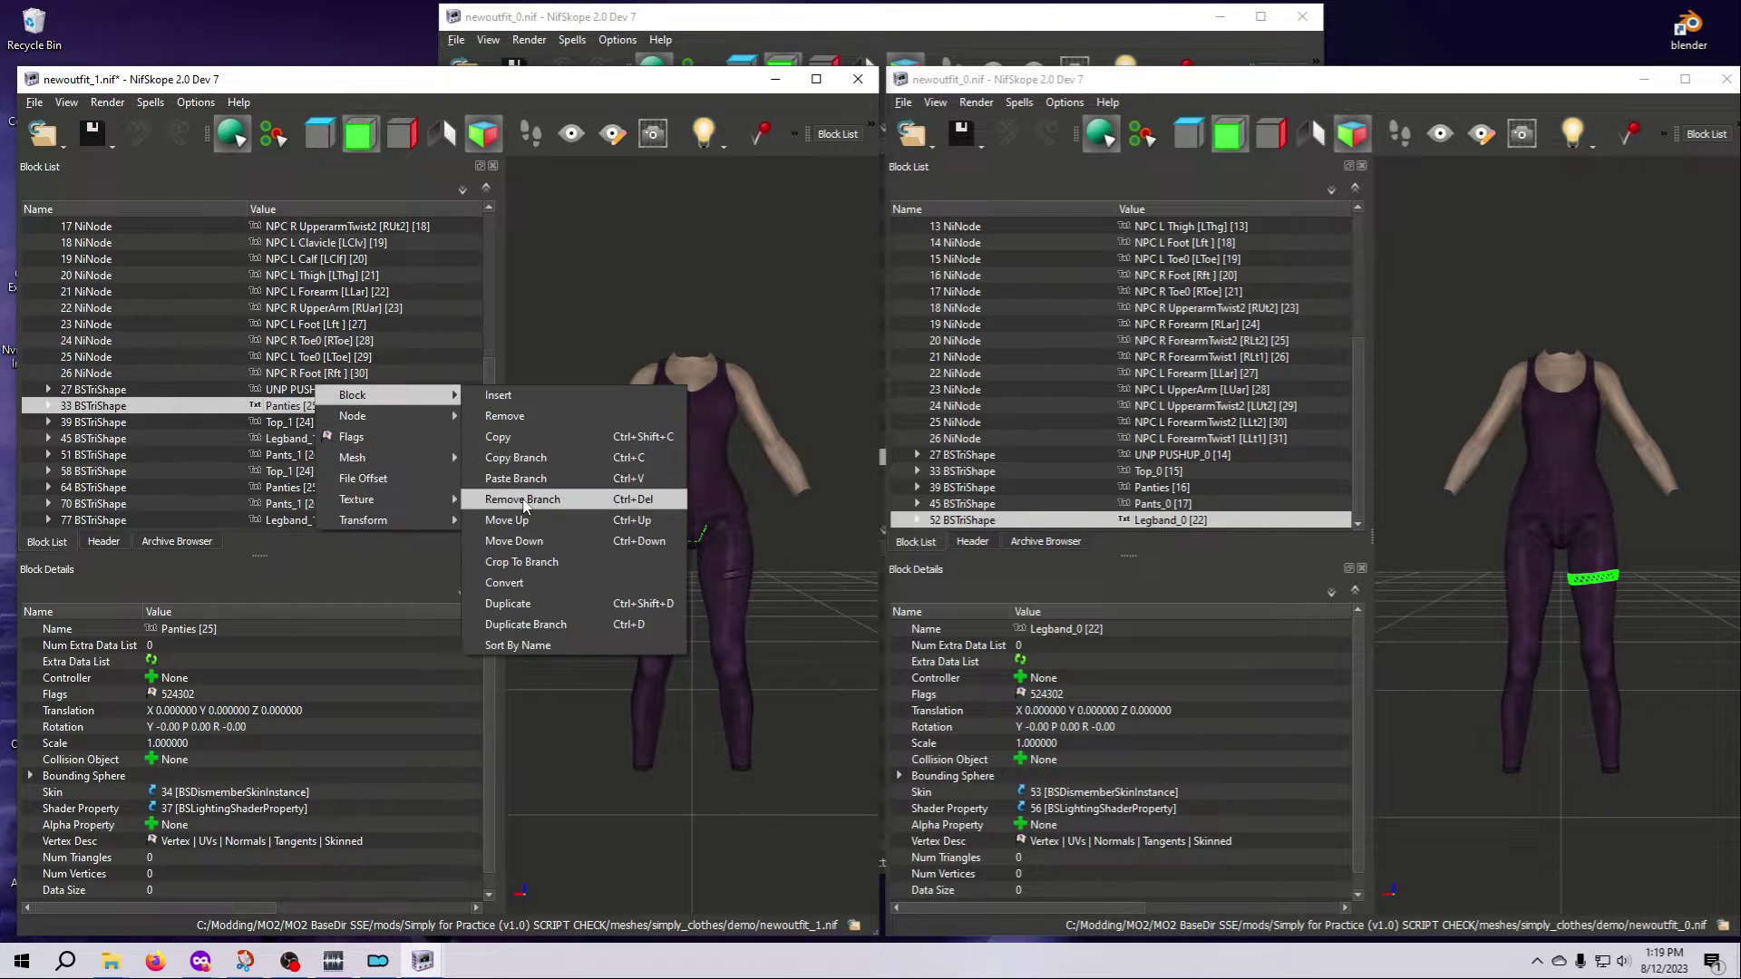
{"action": "left_click", "coordinate": [507, 499]}
{"action": "right_click", "coordinate": [330, 423]}
{"action": "mouse_move", "coordinate": [399, 420]}
{"action": "left_click", "coordinate": [506, 519]}
{"action": "left_click", "coordinate": [358, 524]}
{"action": "scroll", "coordinate": [344, 471], "scroll_direction": "down", "scroll_amount": 2}
Remove the original, first-listed Legband_1 and Pants_1 branches from newoutfit_1.nif
{"action": "right_click", "coordinate": [312, 443]}
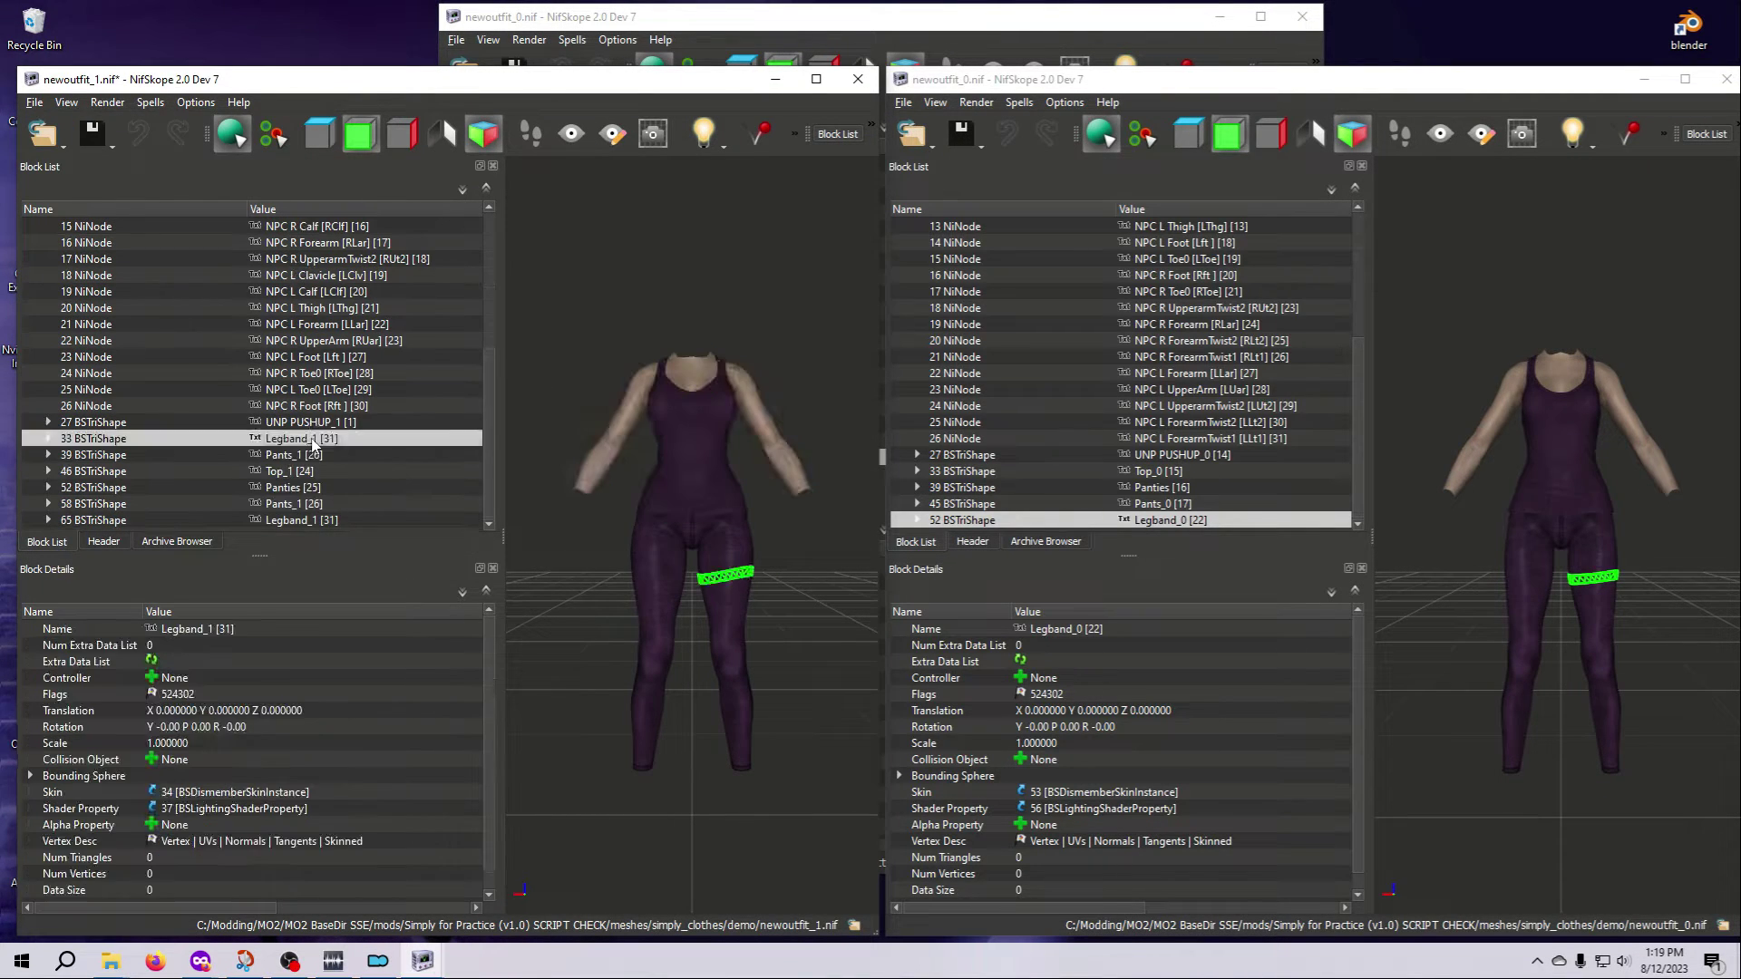
{"action": "left_click", "coordinate": [494, 539]}
{"action": "left_click", "coordinate": [363, 525]}
{"action": "scroll", "coordinate": [340, 472], "scroll_direction": "down", "scroll_amount": 2}
{"action": "right_click", "coordinate": [330, 459]}
{"action": "mouse_move", "coordinate": [390, 458]}
{"action": "left_click", "coordinate": [506, 556]}
{"action": "left_click", "coordinate": [363, 548]}
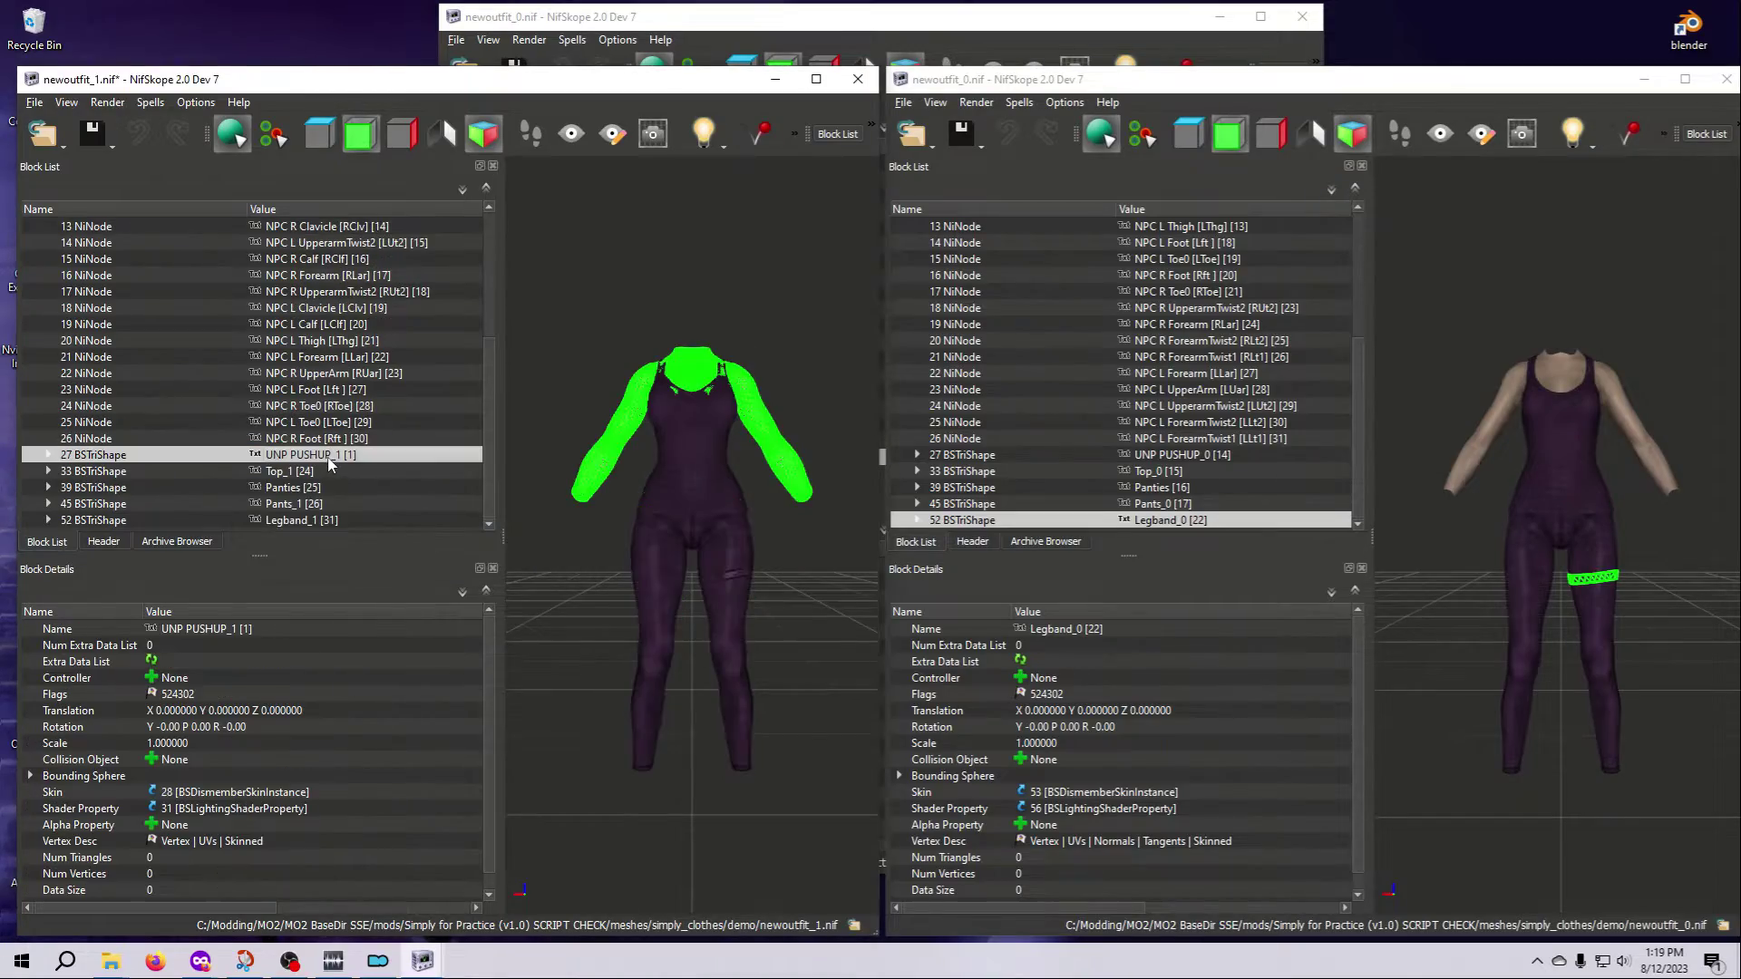
Step through the reordered meshes of newoutfit_1.nif to verify their sequence against newoutfit_0.nif
{"action": "key", "text": "Down"}
{"action": "key", "text": "Down"}
{"action": "key", "text": "Down"}
{"action": "key", "text": "Down"}
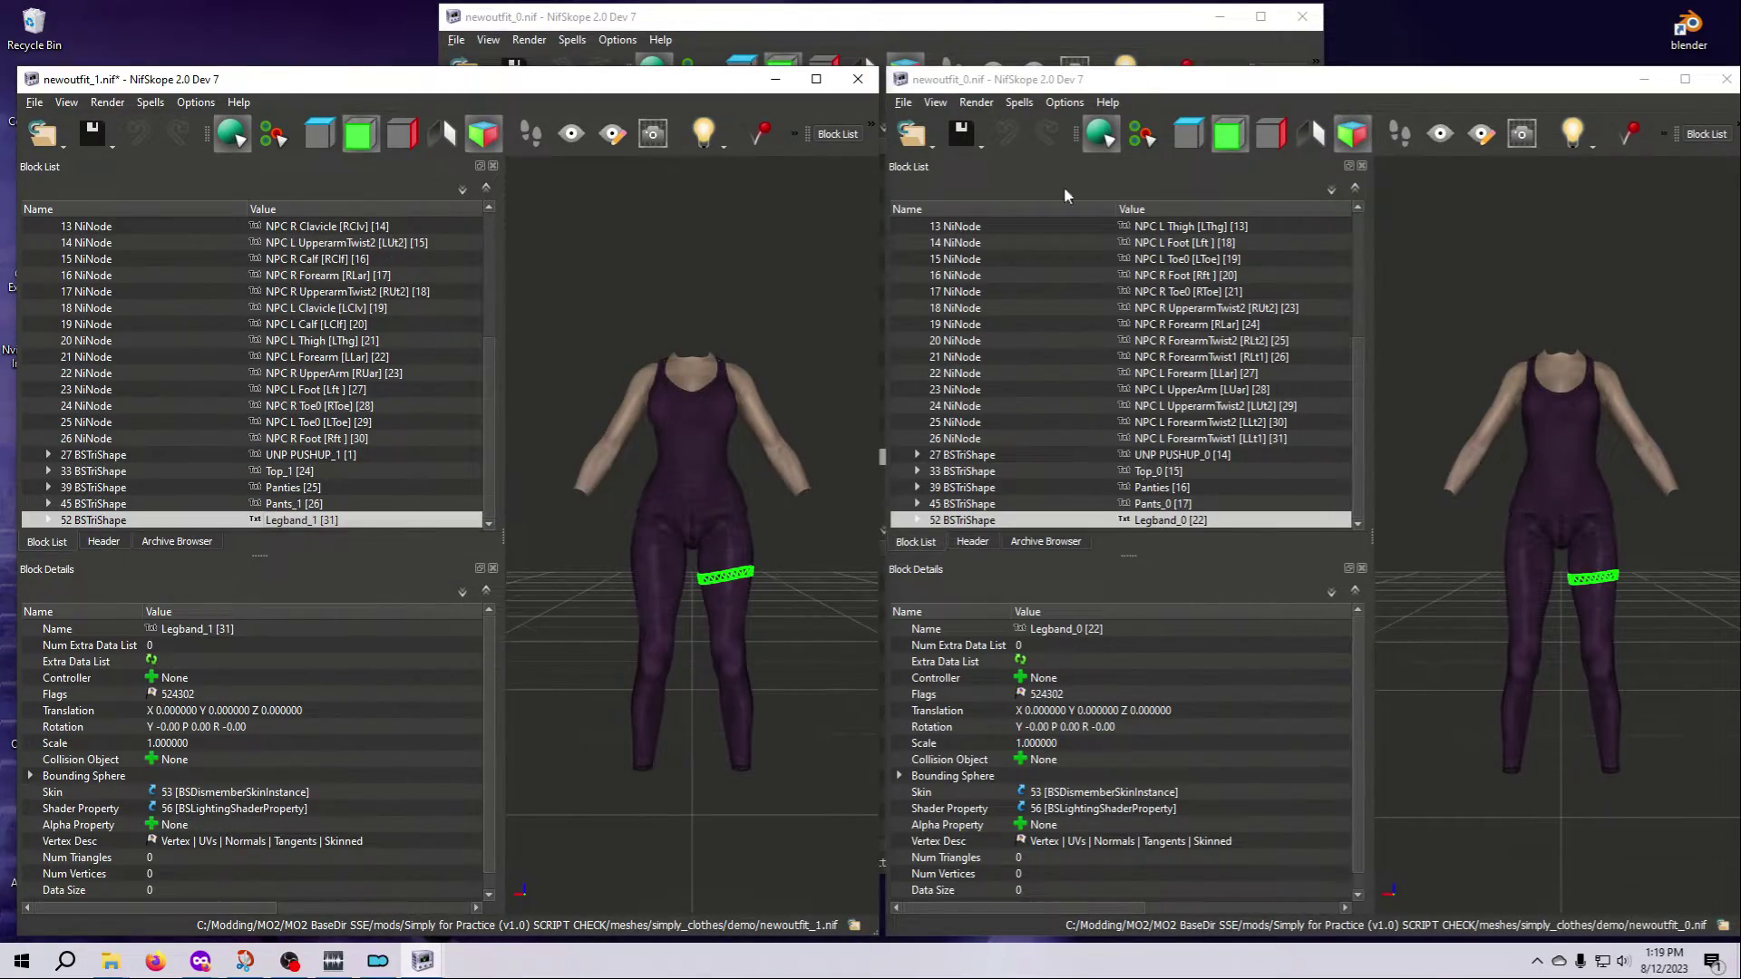
{"action": "left_click", "coordinate": [1043, 22]}
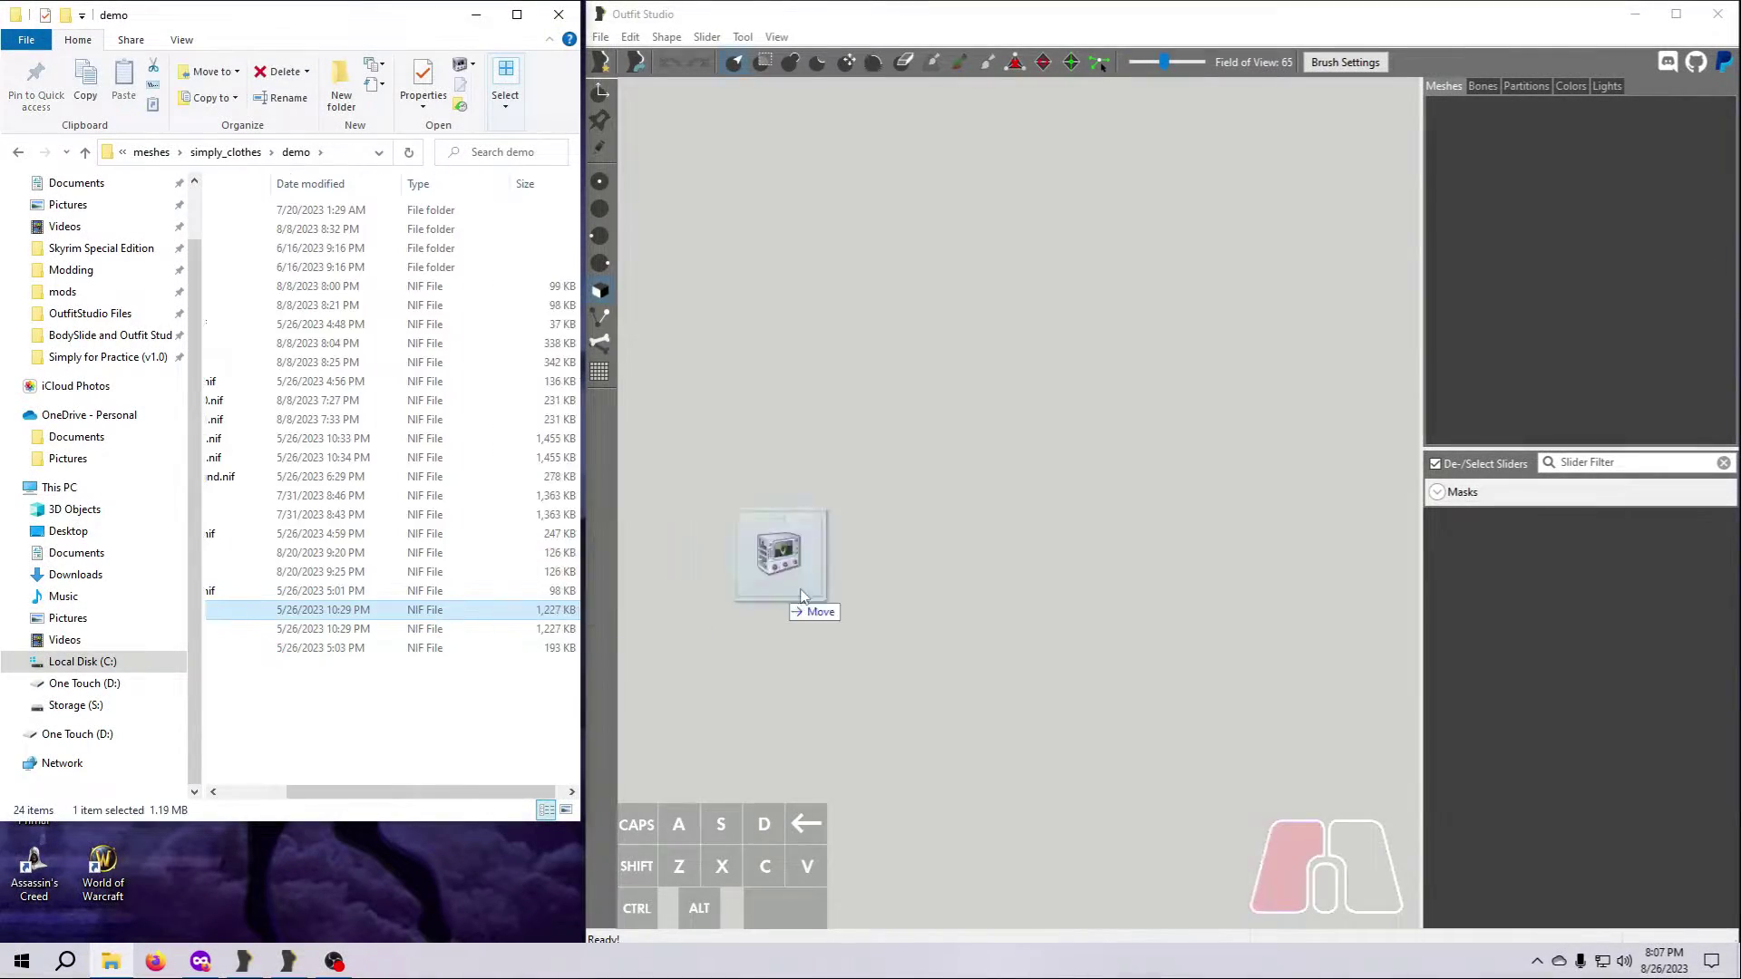
Load top_0.nif from the demo folder into Outfit Studio
{"action": "left_click_drag", "start_coordinate": [957, 567], "coordinate": [958, 568]}
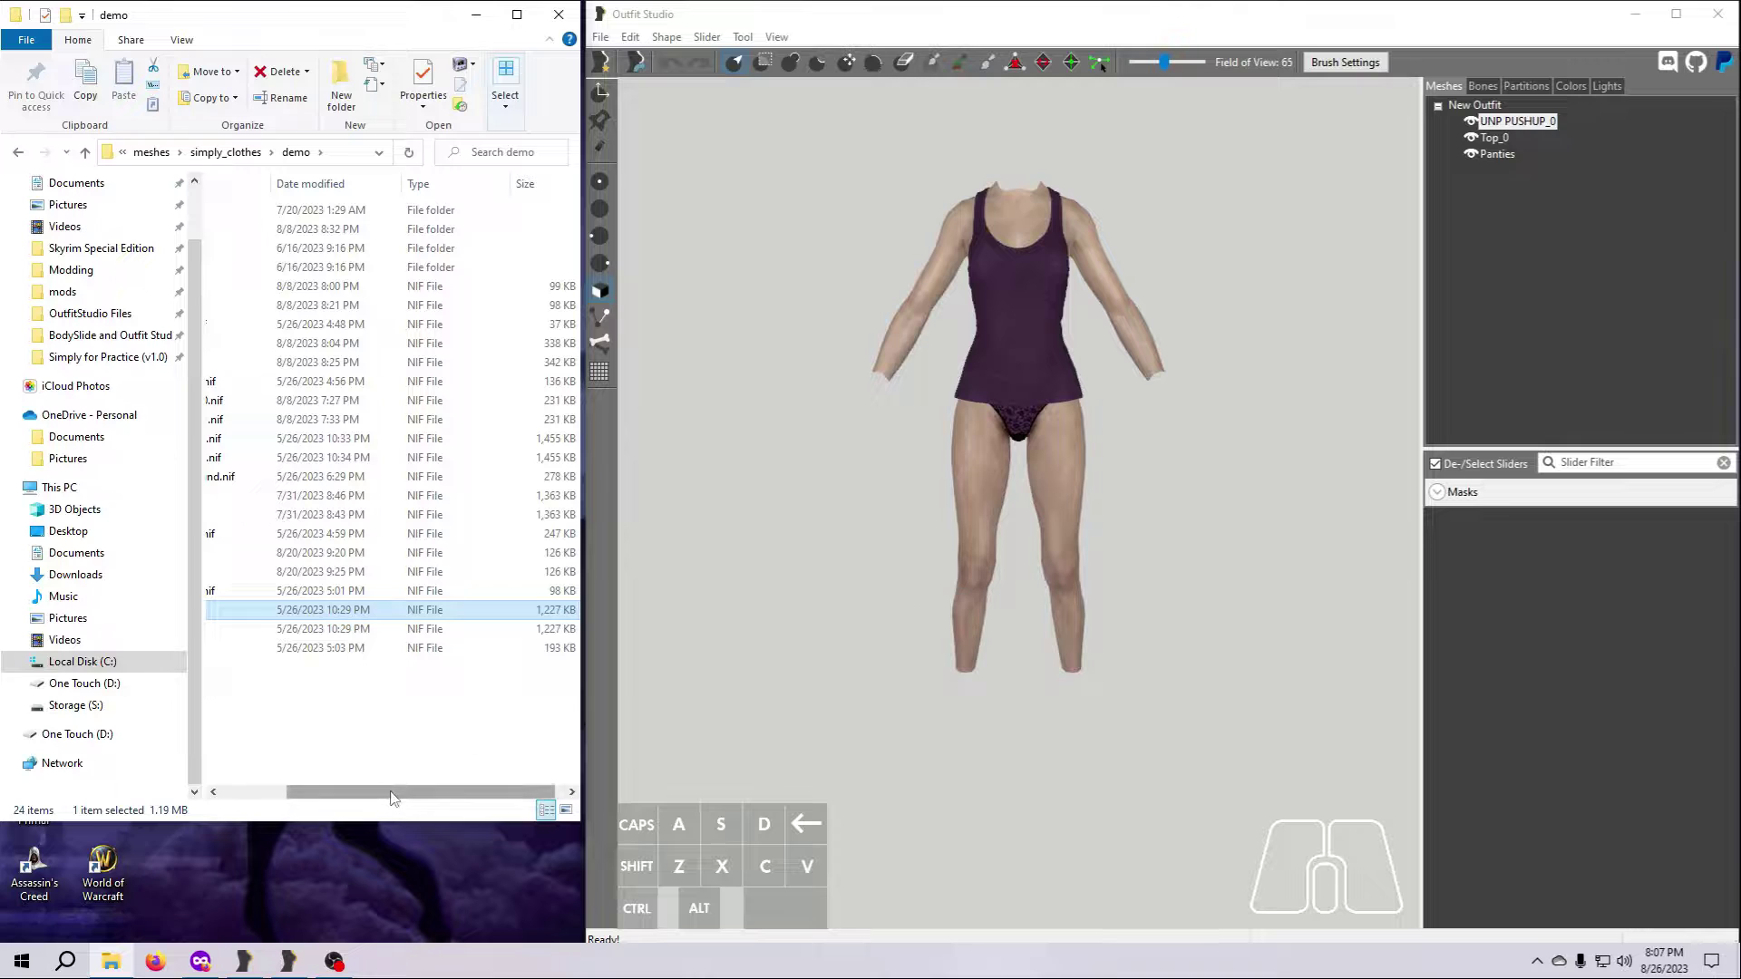